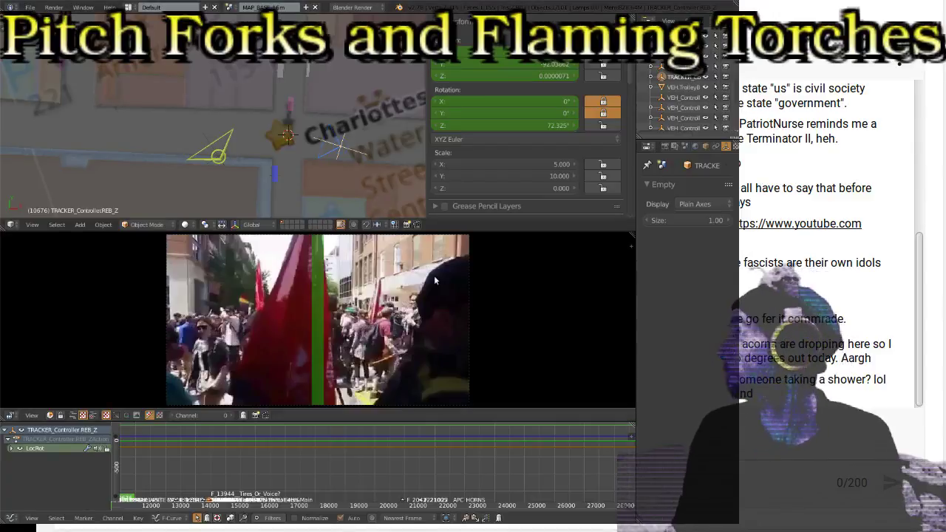
# Enlarge the footage preview, frame the tracker's full animation curves in the graph, and widen the map view
pyautogui.scroll(1, 305, 337)
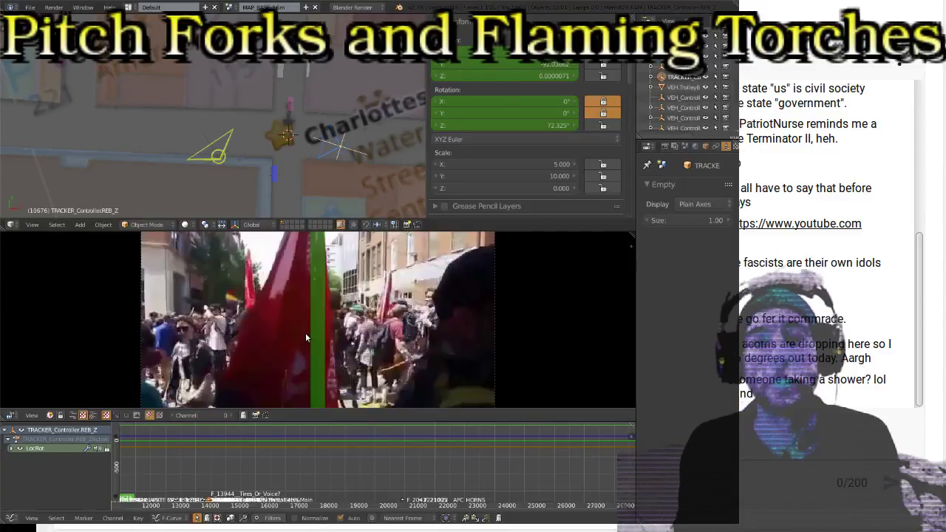
pyautogui.scroll(2, 305, 332)
pyautogui.scroll(-1, 305, 332)
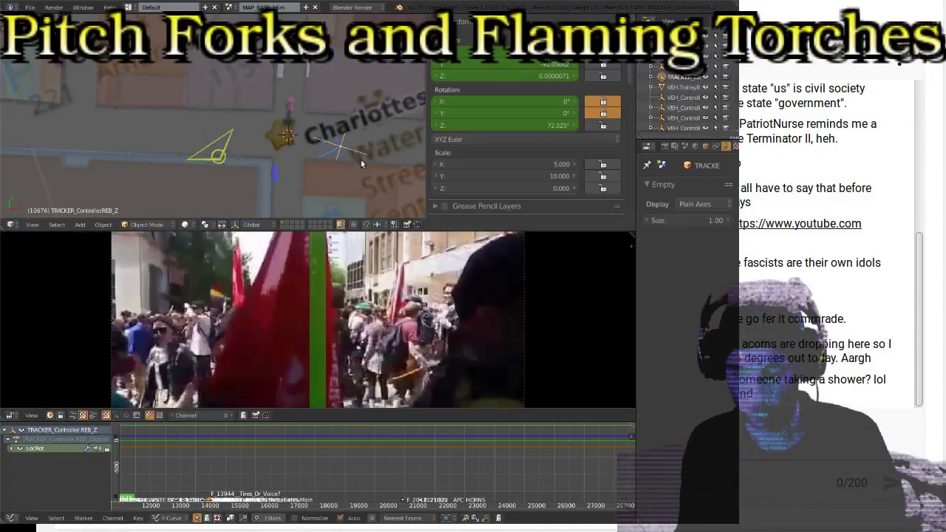
pyautogui.press('Home')
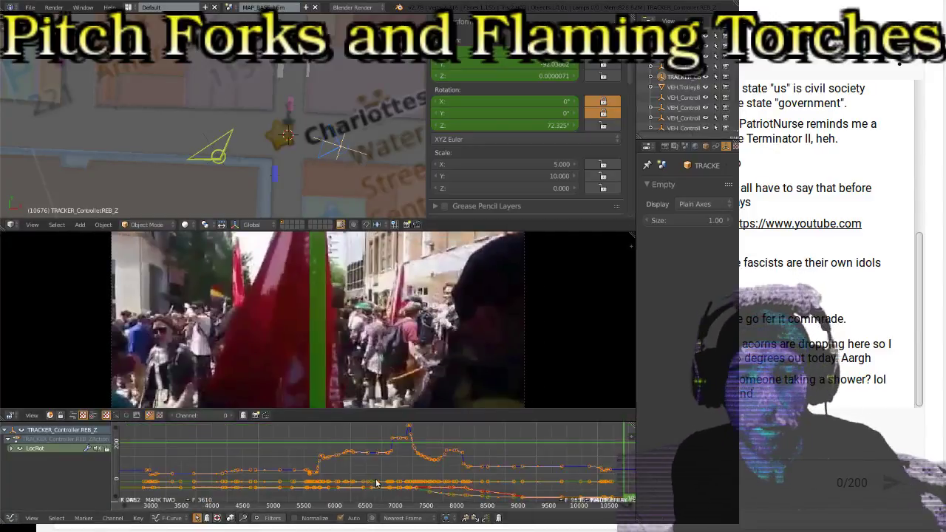
pyautogui.scroll(-1, 386, 475)
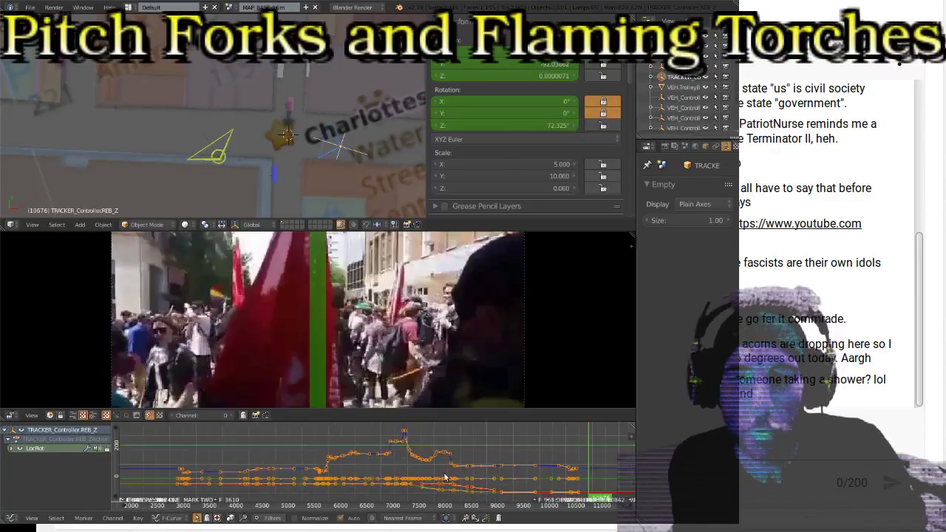
pyautogui.moveTo(463, 473); pyautogui.dragTo(432, 468, button='middle')
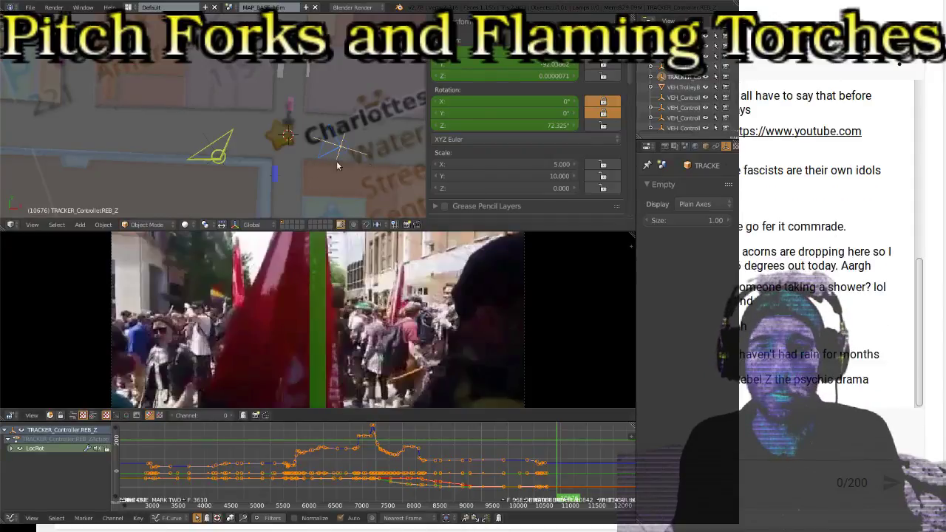
pyautogui.moveTo(426, 168); pyautogui.dragTo(461, 165)
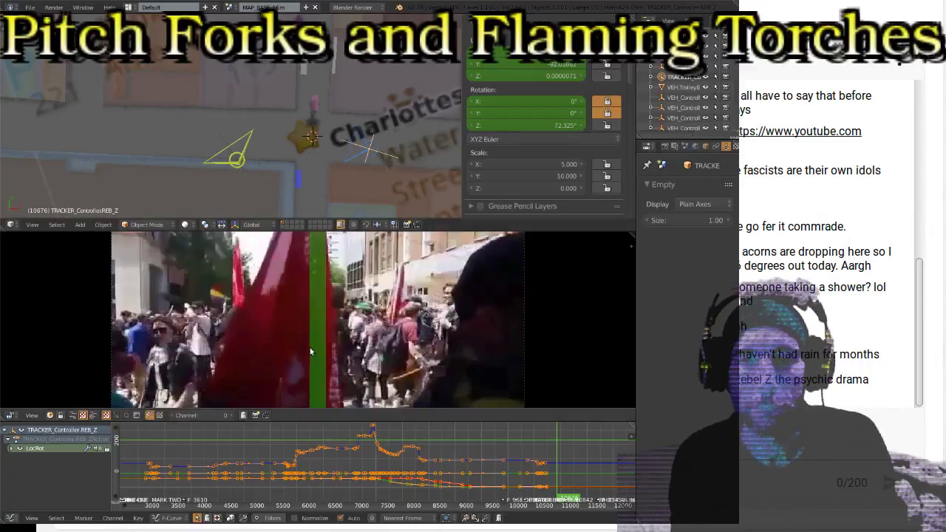
# Check the footage at the tracker's earlier keyframe at frame 10351, return to its last keyframes and play the animation
pyautogui.press('Down')
pyautogui.press('Down')
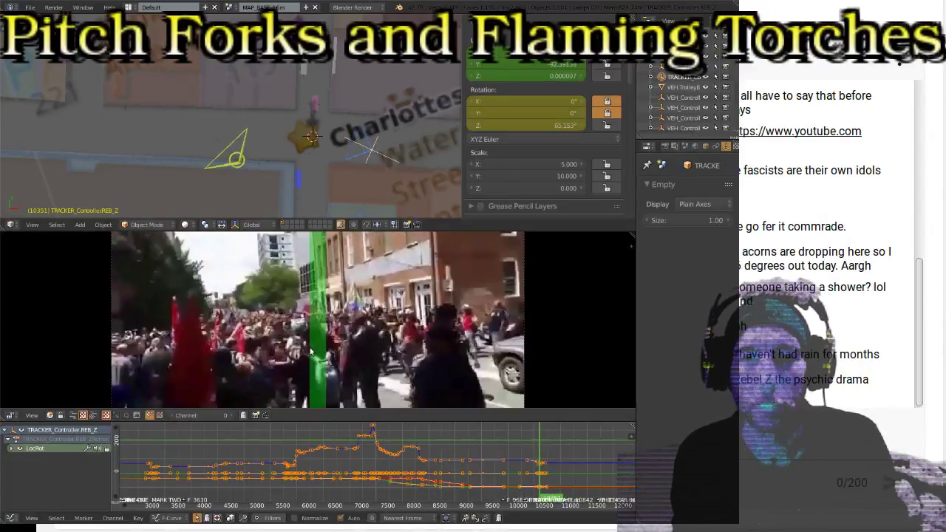
pyautogui.press('Up')
pyautogui.press('Up')
pyautogui.hotkey('alt', 'a')
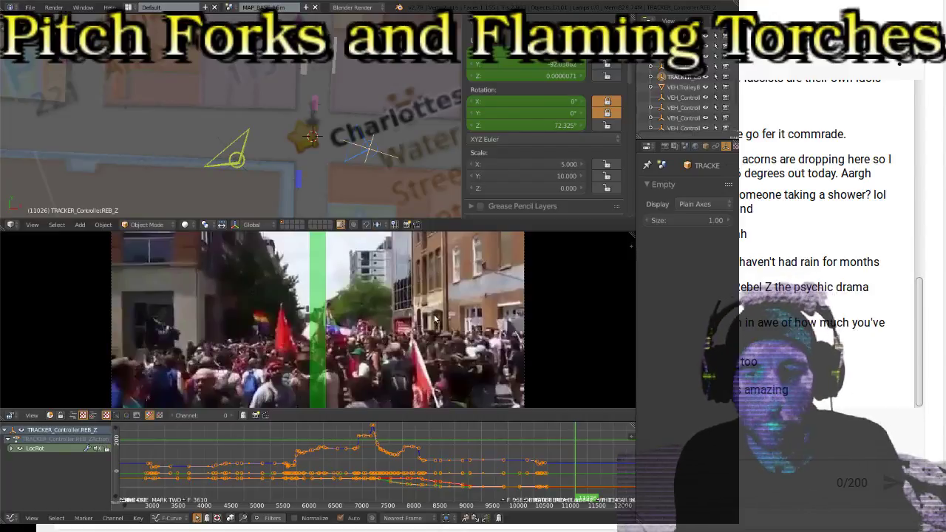
# At frame 11331, rotate the tracker empty to about 78.6° on Z and insert a LocRot keyframe
pyautogui.press('Down')
pyautogui.press('Right')
pyautogui.press('Right')
pyautogui.press('Right')
pyautogui.press('Right')
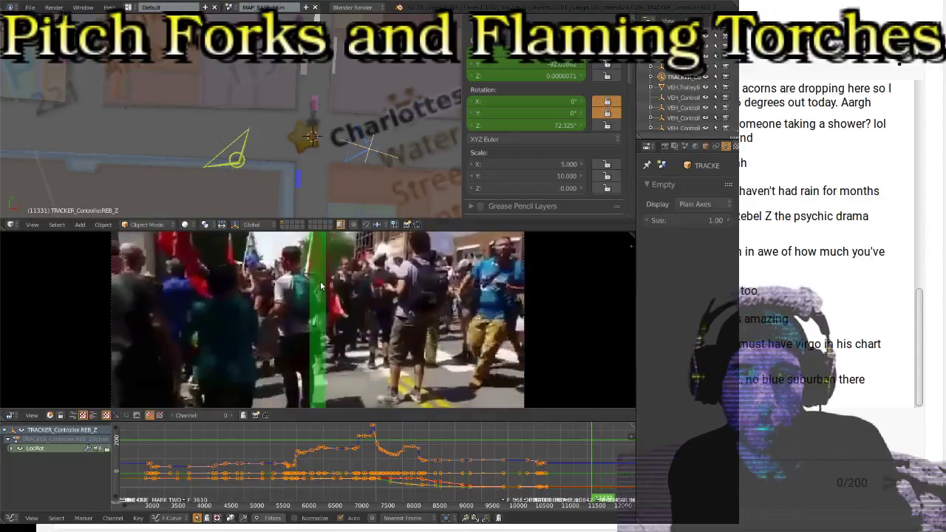
pyautogui.scroll(-1, 262, 129)
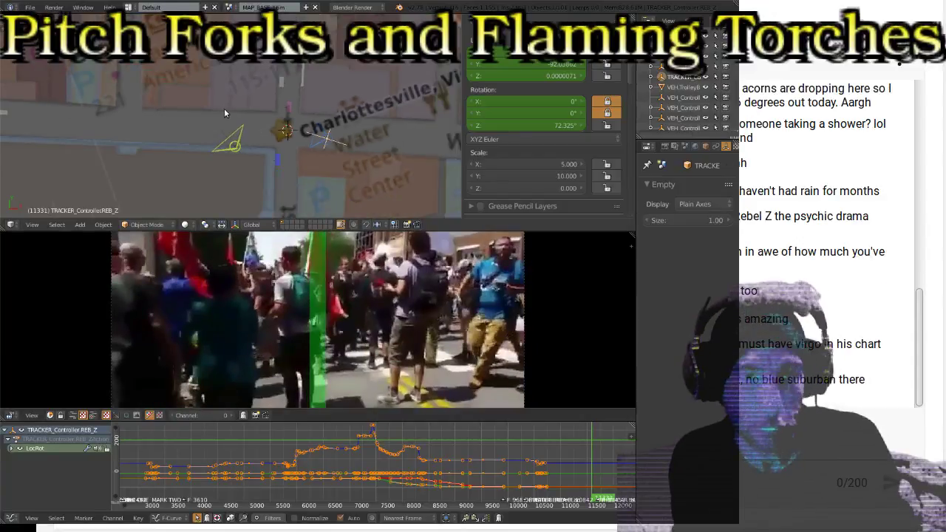
pyautogui.press('r')
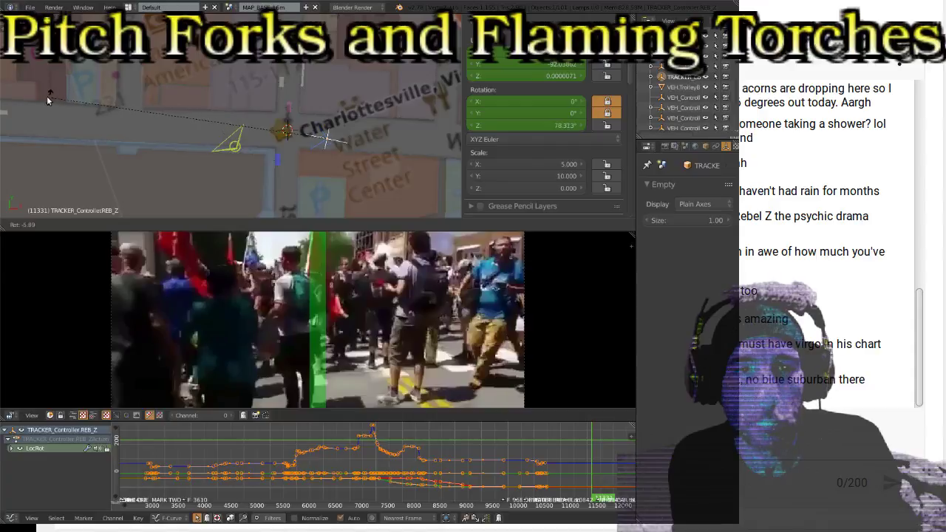
pyautogui.click(45, 101)
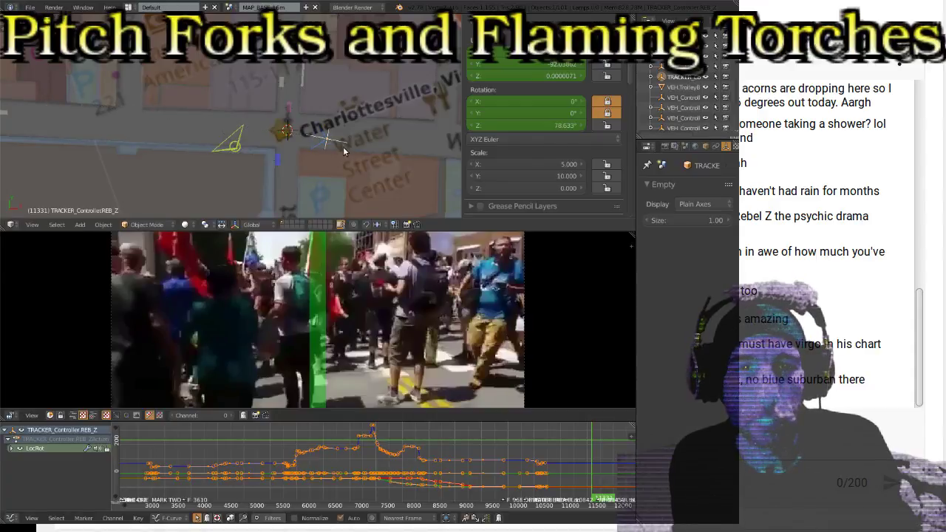
pyautogui.scroll(3, 342, 151)
pyautogui.press('i')
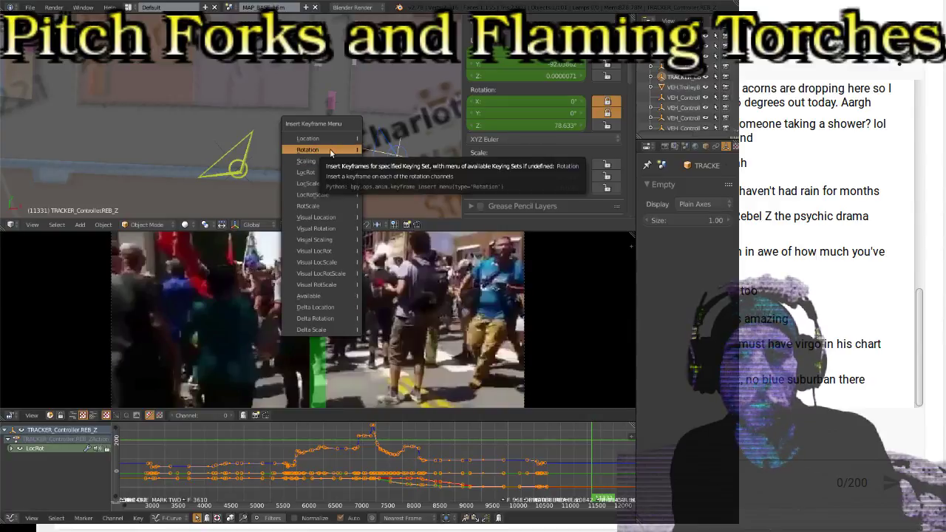
pyautogui.click(326, 171)
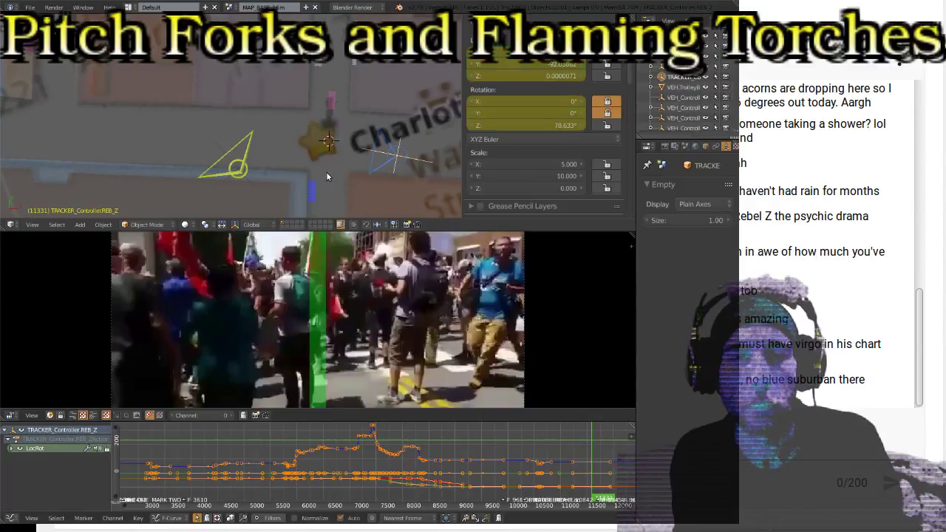
# Step back to frame 11211, rotate the tracker empty to about 88.4° on Z and insert a Rotation keyframe
pyautogui.scroll(-1, 333, 287)
pyautogui.moveTo(326, 269); pyautogui.dragTo(324, 325, button='middle')
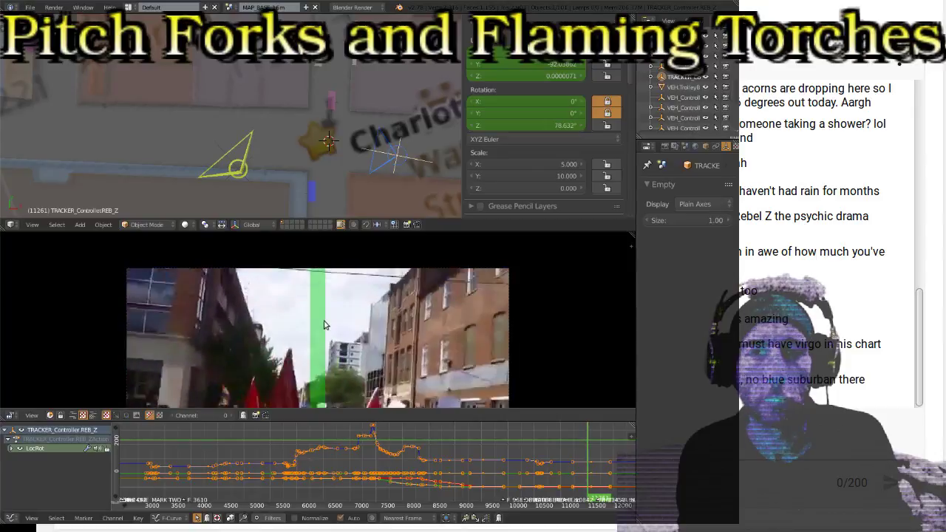
pyautogui.press('Down')
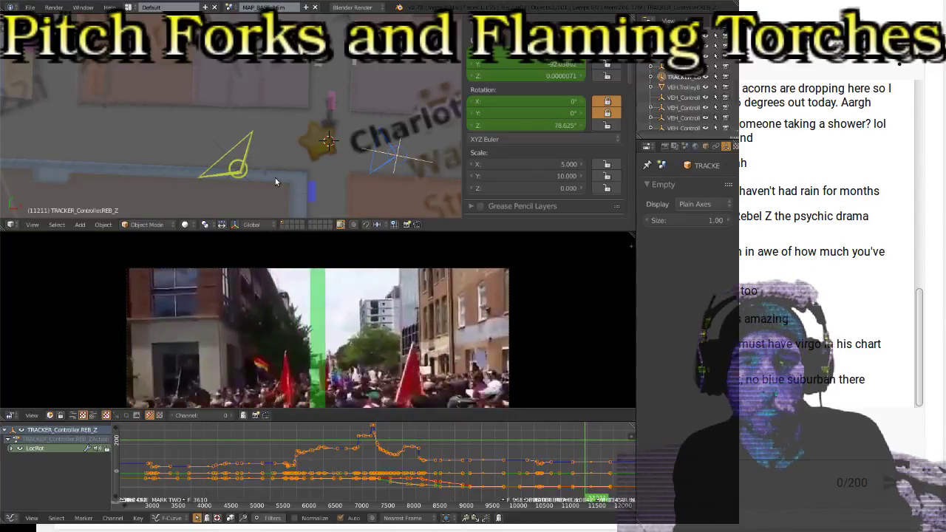
pyautogui.scroll(-2, 273, 148)
pyautogui.scroll(-2, 222, 139)
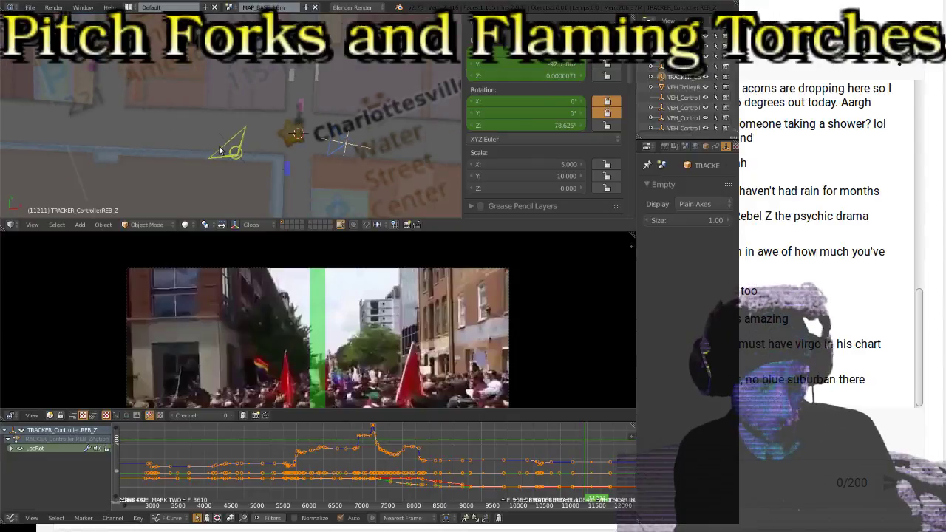
pyautogui.press('r')
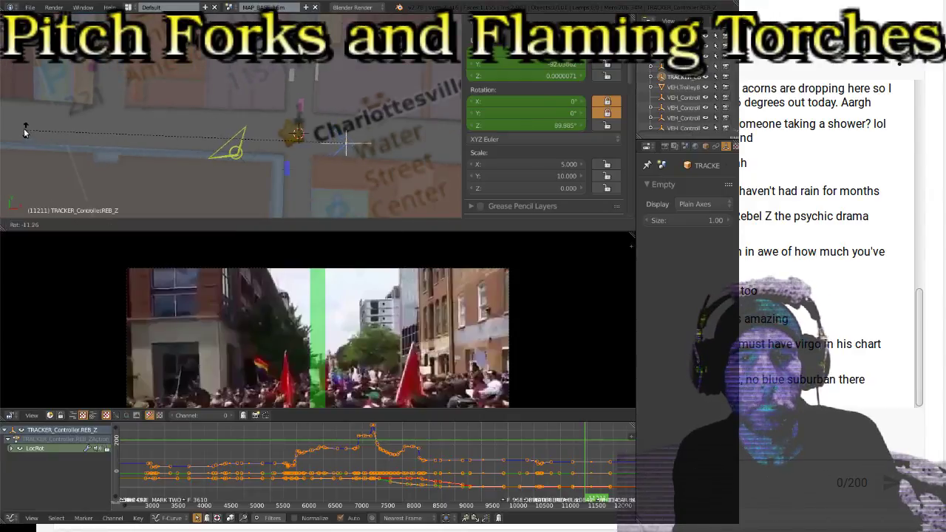
pyautogui.click(23, 122)
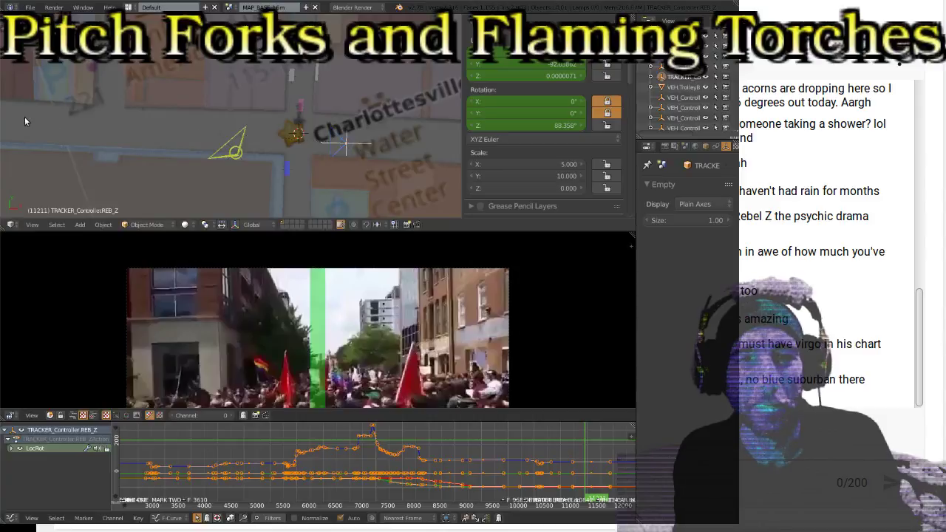
pyautogui.press('i')
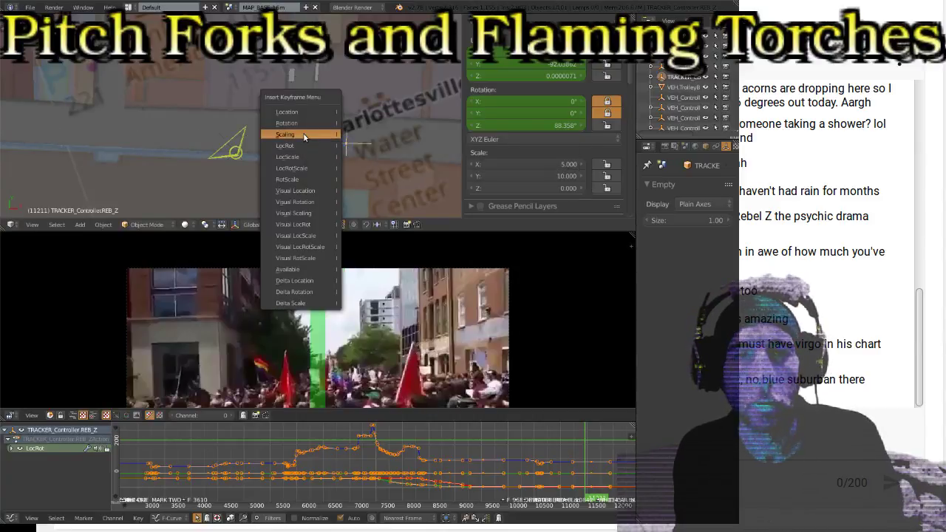
pyautogui.click(301, 124)
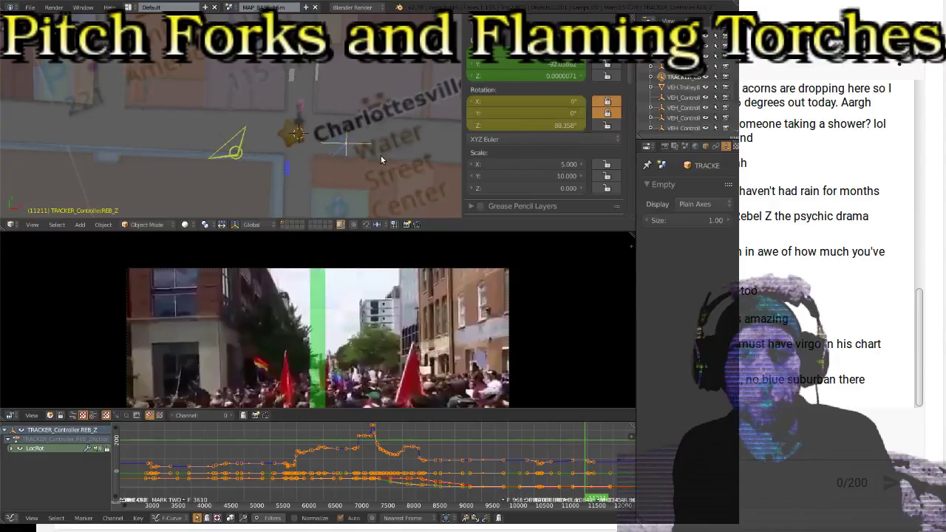
# Step backward through the footage in ten-frame jumps to frame 10811, comparing the street view with the tracker's heading
pyautogui.hotkey('shift', 'Down')
pyautogui.hotkey('shift', 'Down')
pyautogui.hotkey('shift', 'Down')
pyautogui.hotkey('shift', 'Down')
pyautogui.hotkey('shift', 'Down')
pyautogui.hotkey('shift', 'Down')
pyautogui.hotkey('shift', 'Down')
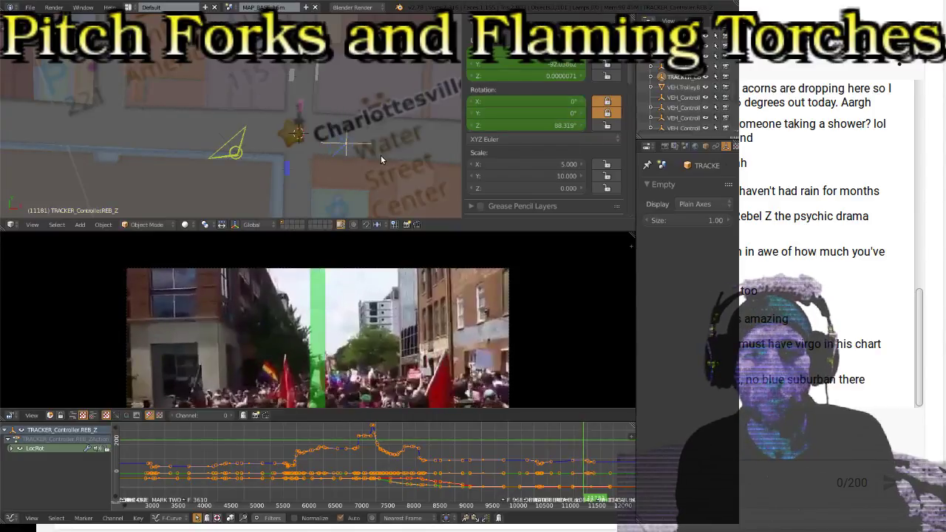
pyautogui.hotkey('shift', 'Down')
pyautogui.hotkey('shift', 'Down')
pyautogui.hotkey('shift', 'Down')
pyautogui.hotkey('shift', 'Down')
pyautogui.hotkey('shift', 'Down')
pyautogui.hotkey('shift', 'Down')
pyautogui.hotkey('shift', 'Down')
pyautogui.hotkey('shift', 'Down')
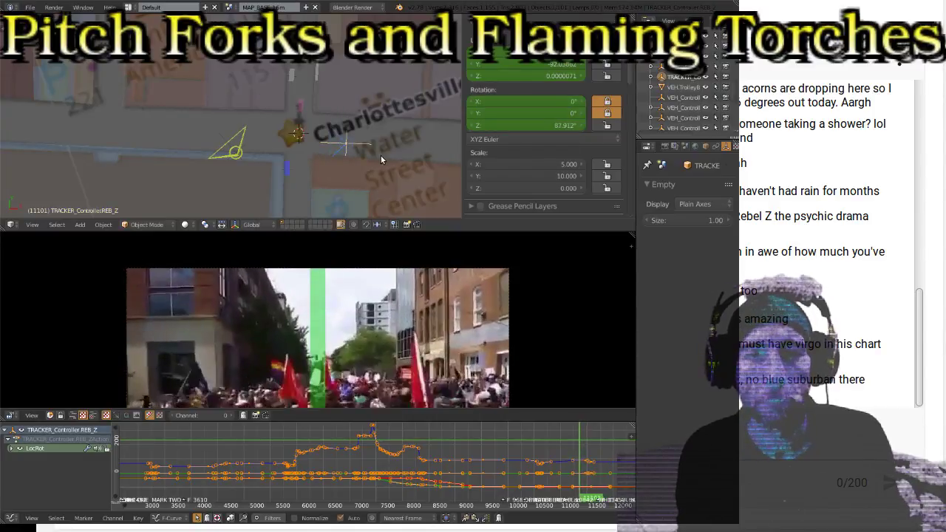
pyautogui.hotkey('shift', 'Down')
pyautogui.hotkey('shift', 'Down')
pyautogui.hotkey('shift', 'Down')
pyautogui.hotkey('shift', 'Down')
pyautogui.hotkey('shift', 'Down')
pyautogui.hotkey('shift', 'Down')
pyautogui.hotkey('shift', 'Down')
pyautogui.hotkey('shift', 'Down')
pyautogui.hotkey('shift', 'Down')
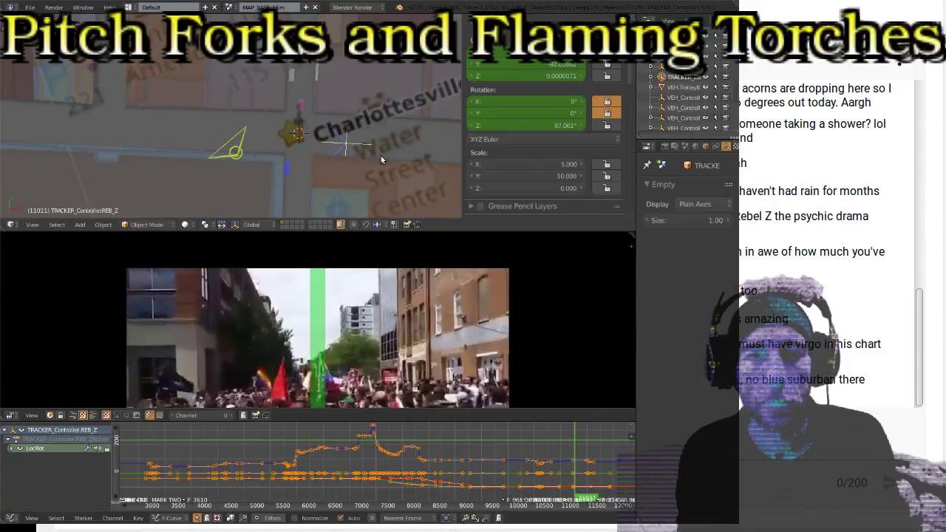
pyautogui.hotkey('shift', 'Down')
pyautogui.hotkey('shift', 'Down')
pyautogui.hotkey('shift', 'Down')
pyautogui.hotkey('shift', 'Down')
pyautogui.hotkey('shift', 'Down')
pyautogui.hotkey('shift', 'Down')
pyautogui.hotkey('shift', 'Down')
pyautogui.hotkey('shift', 'Down')
pyautogui.hotkey('shift', 'Down')
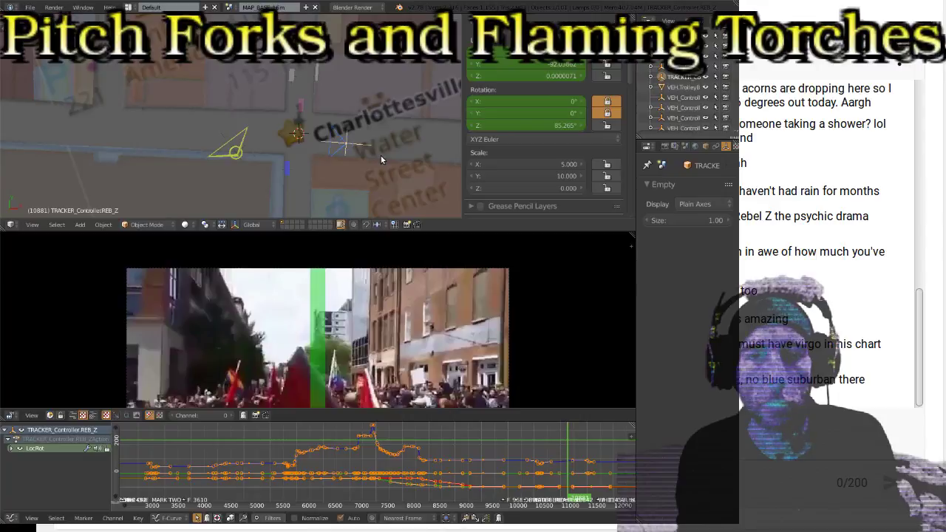
pyautogui.hotkey('shift', 'Up')
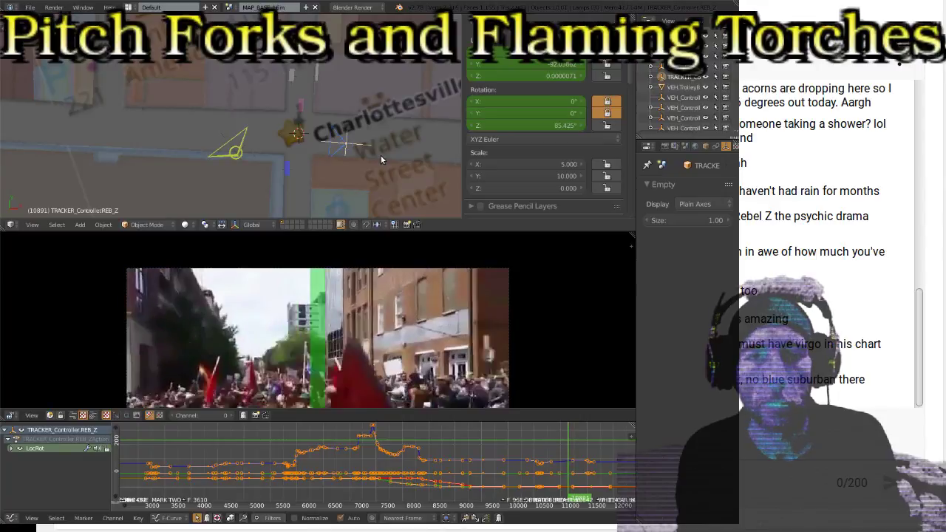
pyautogui.hotkey('shift', 'Down')
pyautogui.hotkey('shift', 'Down')
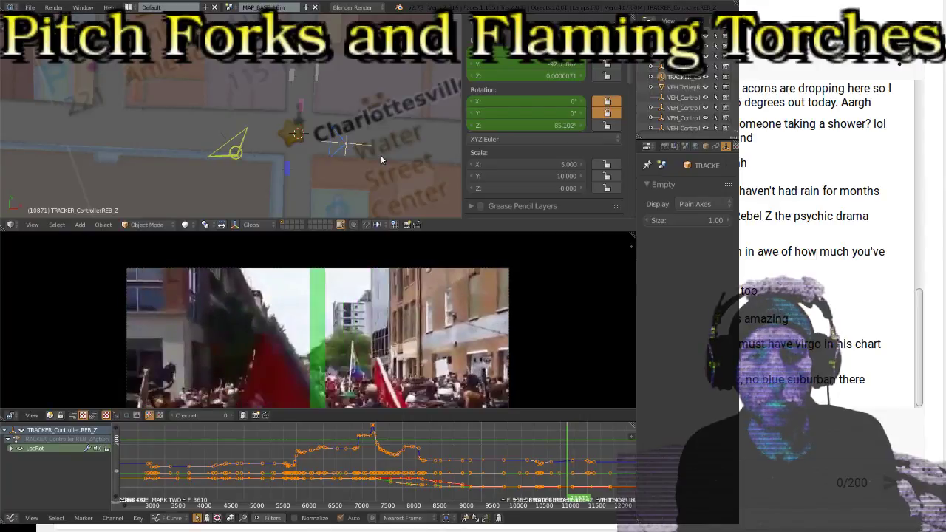
pyautogui.hotkey('shift', 'Up')
pyautogui.hotkey('shift', 'Up')
pyautogui.hotkey('shift', 'Up')
pyautogui.hotkey('shift', 'Up')
pyautogui.hotkey('shift', 'Down')
pyautogui.hotkey('shift', 'Down')
pyautogui.hotkey('shift', 'Down')
pyautogui.hotkey('shift', 'Down')
pyautogui.hotkey('shift', 'Down')
pyautogui.hotkey('shift', 'Down')
pyautogui.hotkey('shift', 'Down')
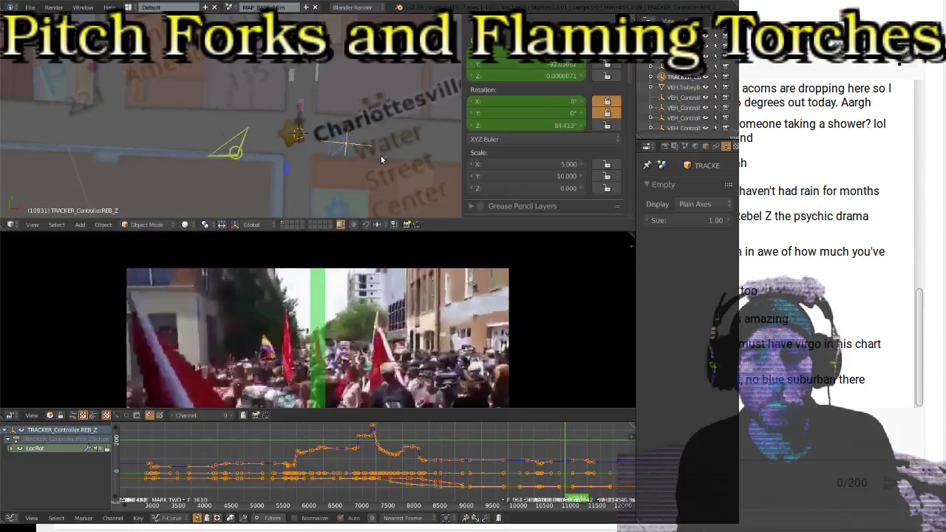
pyautogui.hotkey('shift', 'Down')
pyautogui.hotkey('shift', 'Down')
pyautogui.hotkey('shift', 'Down')
pyautogui.hotkey('shift', 'Down')
pyautogui.hotkey('shift', 'Down')
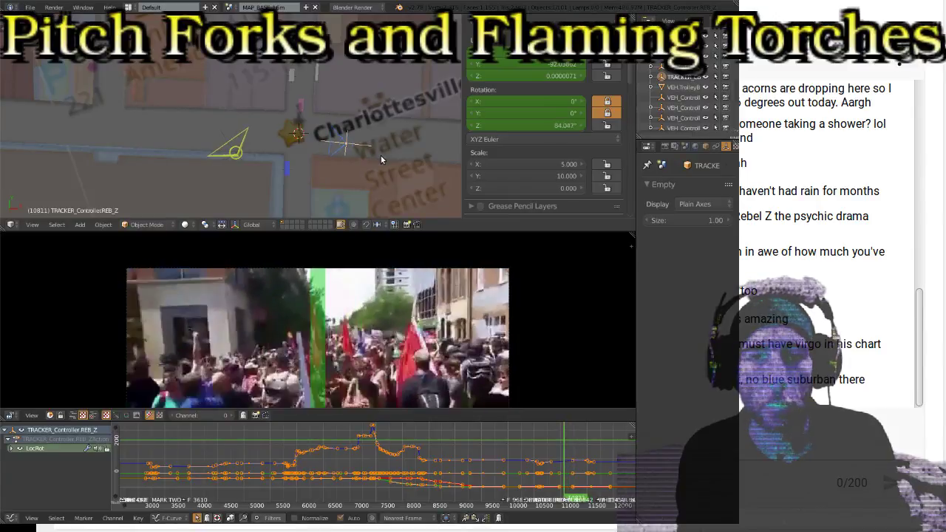
# Play the footage on to frame 11418, rotate the tracker empty to about 91.0° on Z and insert a Rotation keyframe
pyautogui.press('Down')
pyautogui.press('Right')
pyautogui.hotkey('alt', 'a')
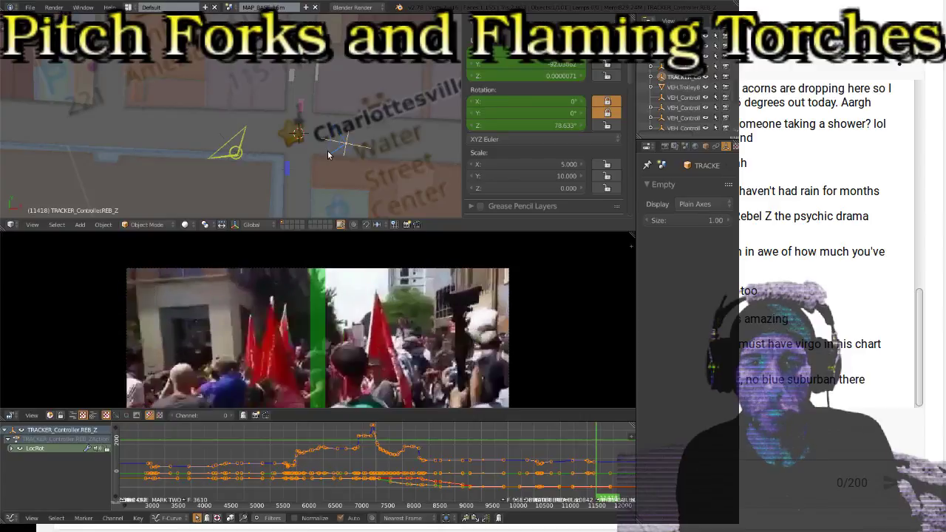
pyautogui.scroll(-2, 186, 103)
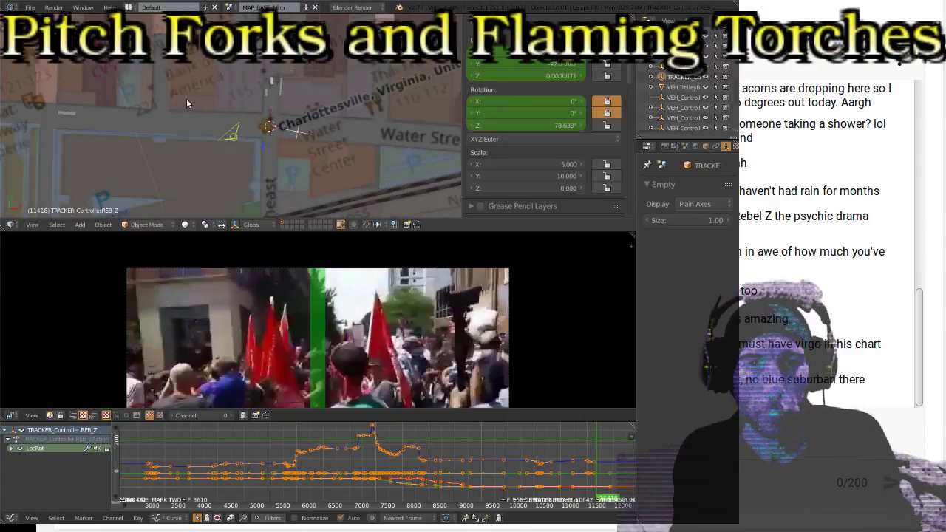
pyautogui.scroll(2, 170, 120)
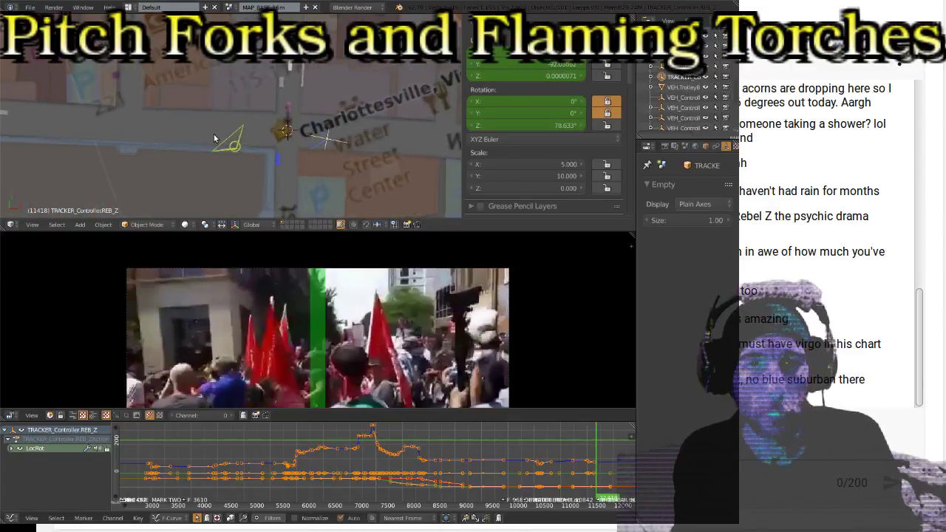
pyautogui.press('r')
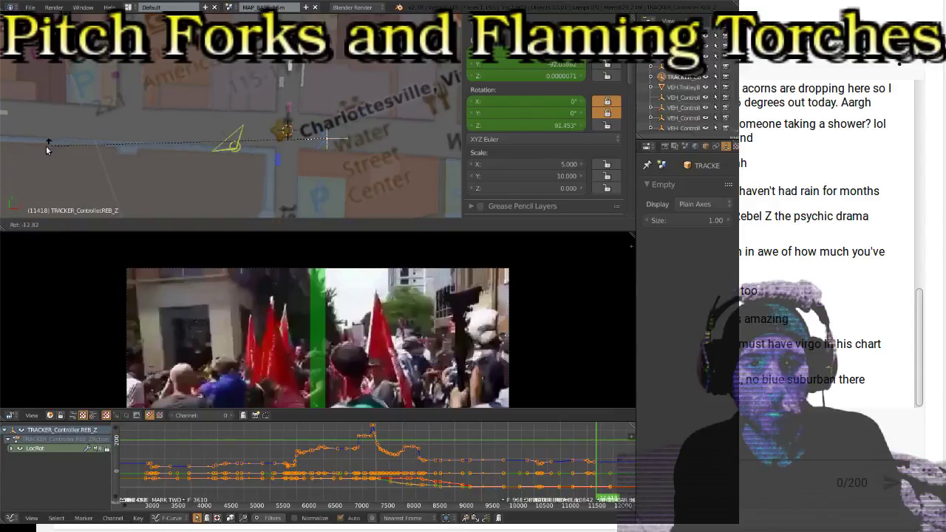
pyautogui.click(39, 148)
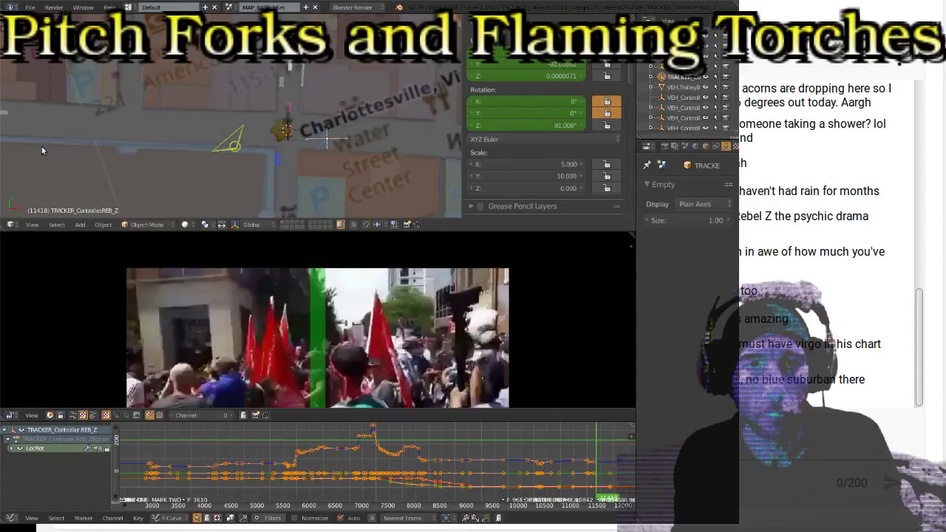
pyautogui.press('i')
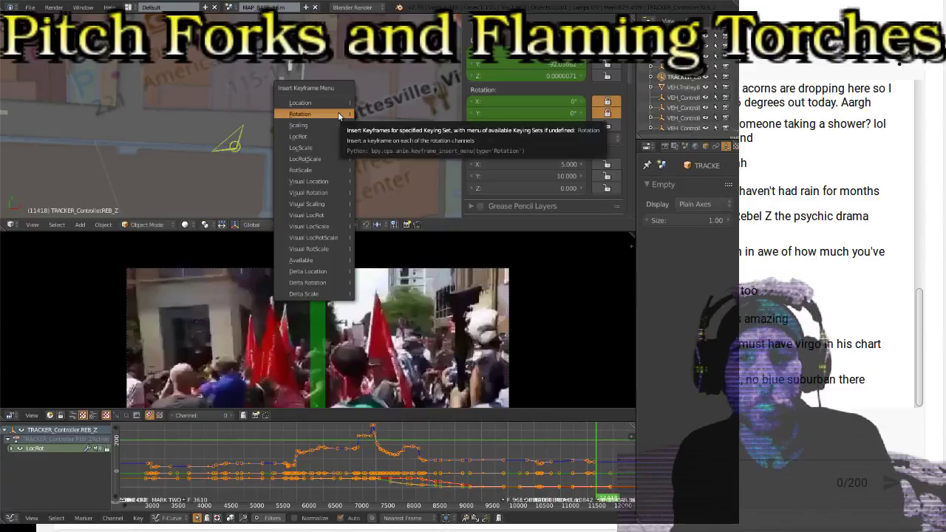
pyautogui.click(338, 114)
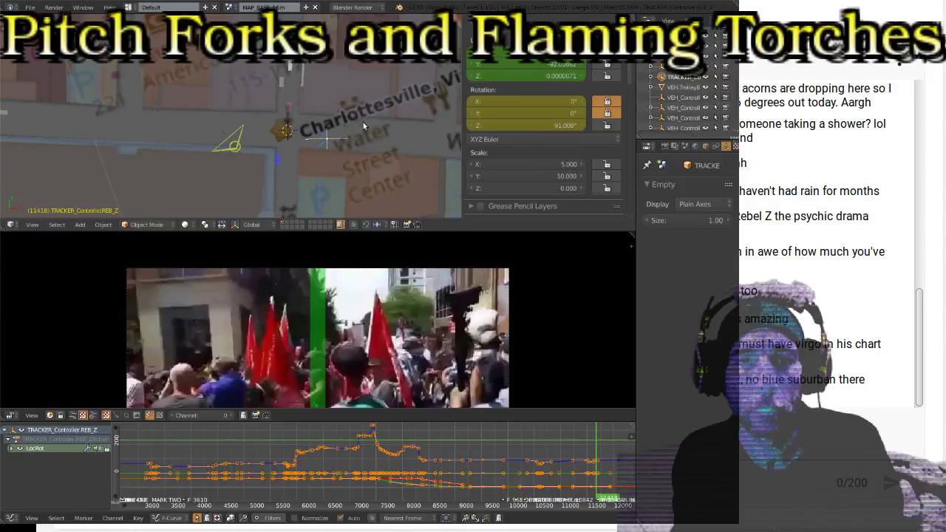
# Step ahead through the footage to frame 11516 and back to the tracker's keyframe at frame 11331 to check its heading
pyautogui.press('Up')
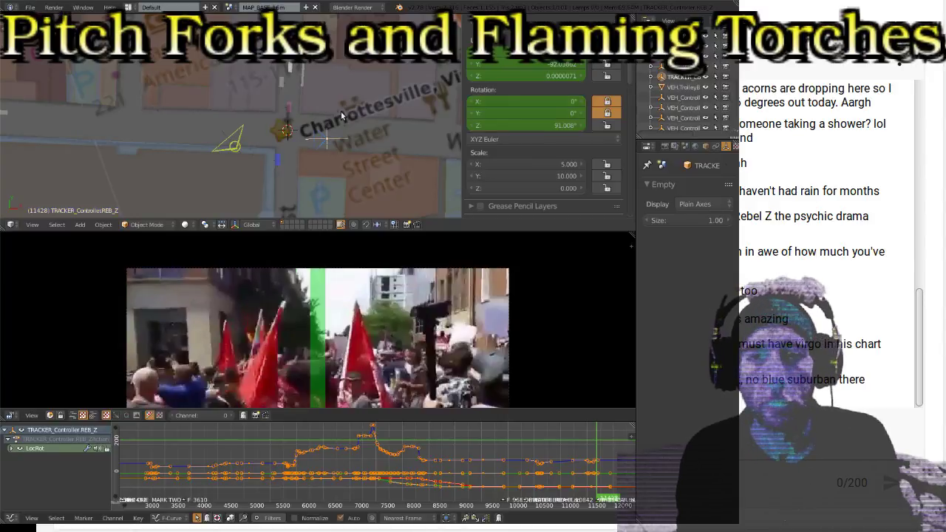
pyautogui.hotkey('shift', 'Up')
pyautogui.press('Right')
pyautogui.press('Right')
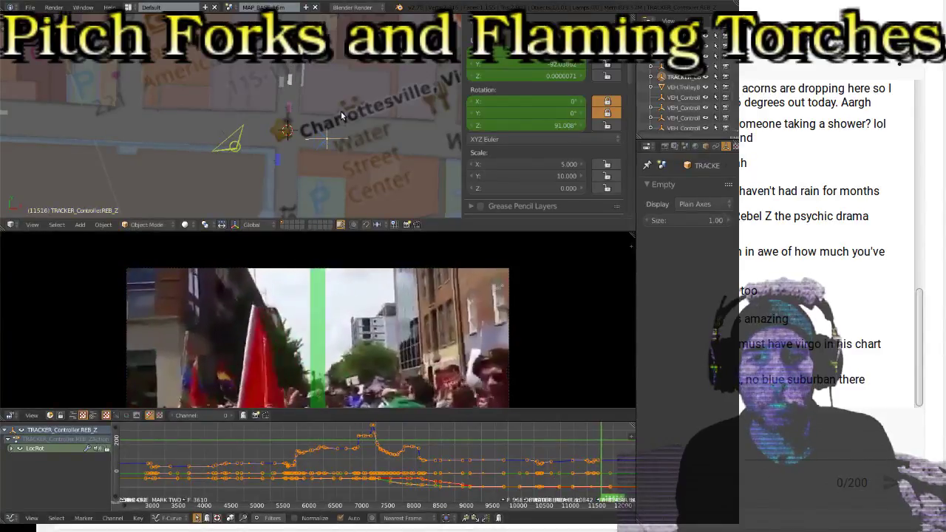
pyautogui.press('Down')
pyautogui.press('Down')
pyautogui.press('Down')
pyautogui.press('Down')
pyautogui.press('Down')
pyautogui.press('Down')
pyautogui.press('Down')
pyautogui.press('Down')
pyautogui.press('Down')
pyautogui.press('Down')
pyautogui.press('Down')
pyautogui.press('Down')
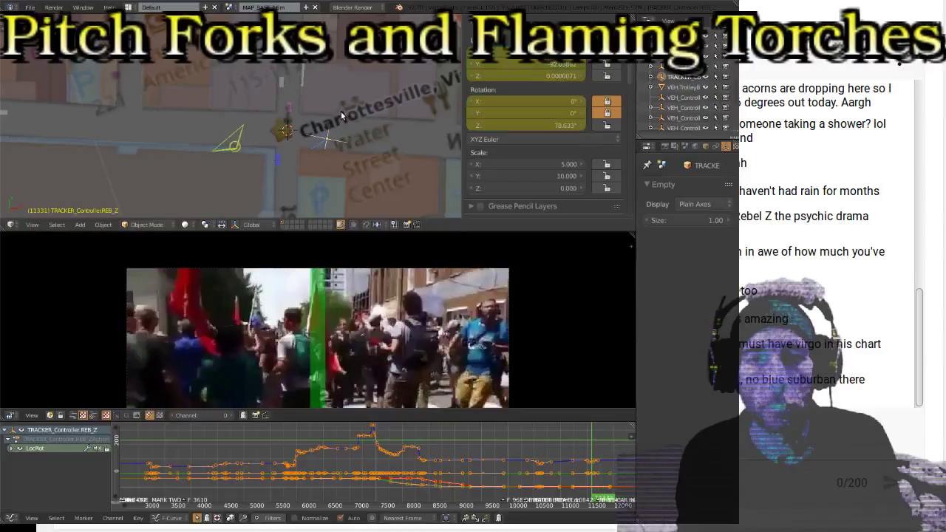
# Check the footage at the tracker's keyframe at frame 10271, return to the one at 11331 and play the animation
pyautogui.press('Up')
pyautogui.press('Up')
pyautogui.press('Up')
pyautogui.press('Up')
pyautogui.press('Up')
pyautogui.press('Up')
pyautogui.press('Up')
pyautogui.press('Up')
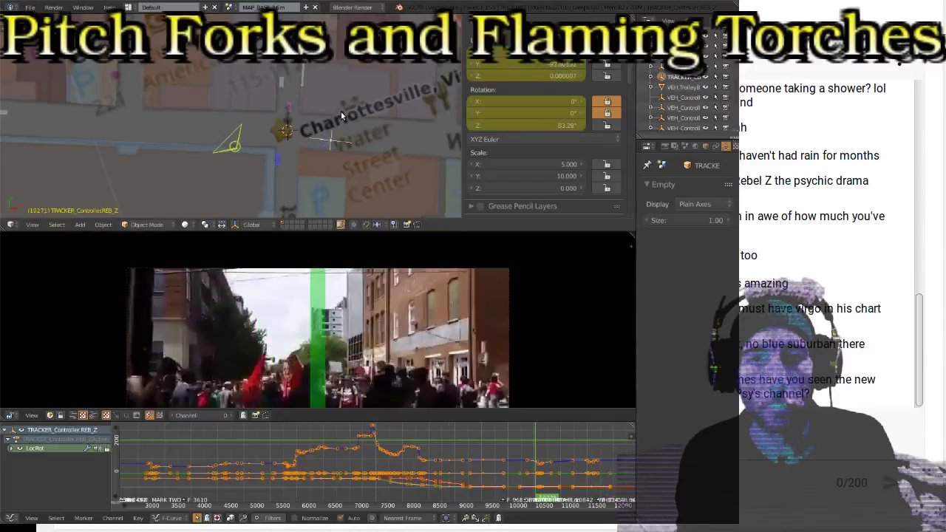
pyautogui.press('Down')
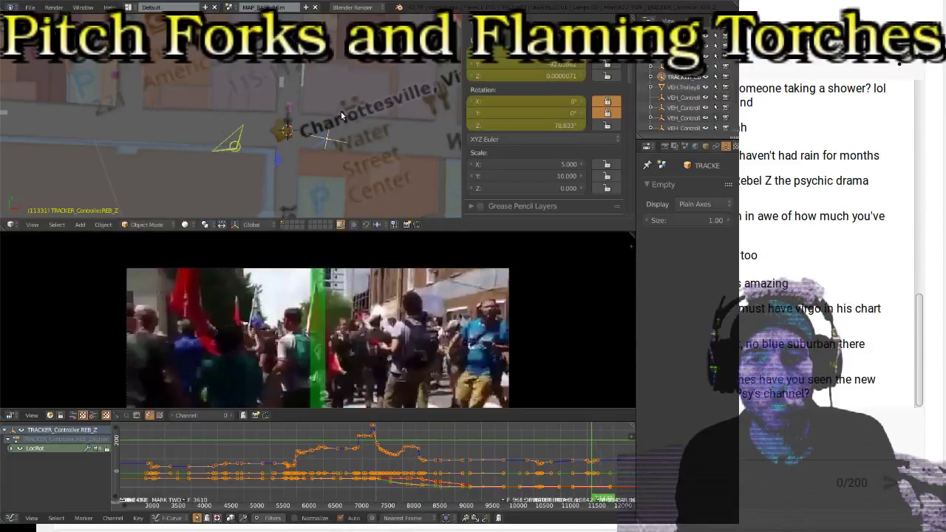
pyautogui.hotkey('alt', 'a')
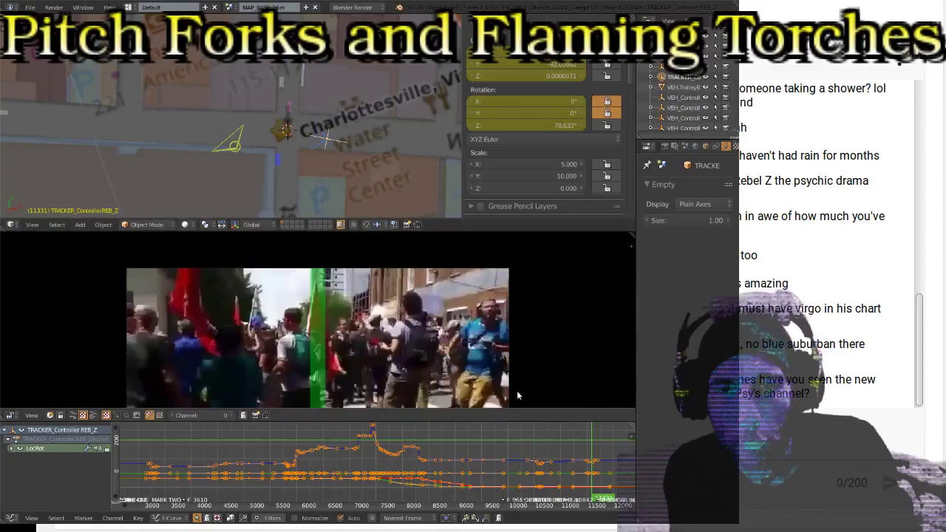
# Enlarge the Graph Editor, expand the LocRot group and leave only the X Location, Y Location and Z Euler Rotation curves visible and selected
pyautogui.moveTo(517, 409); pyautogui.dragTo(510, 305)
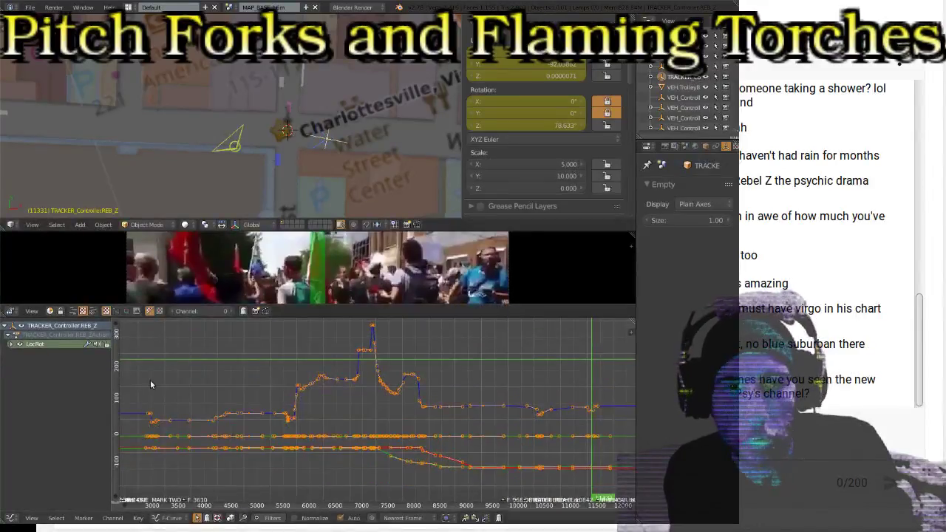
pyautogui.click(11, 345)
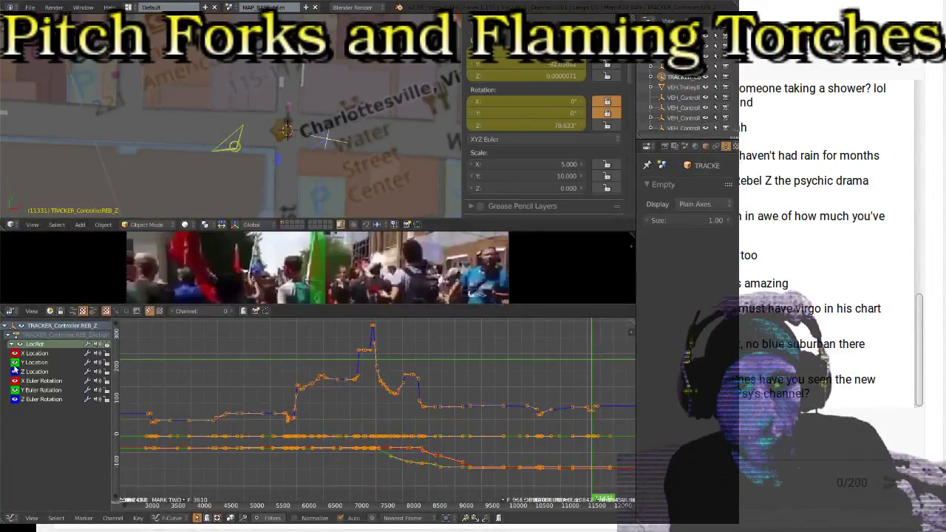
pyautogui.click(14, 390)
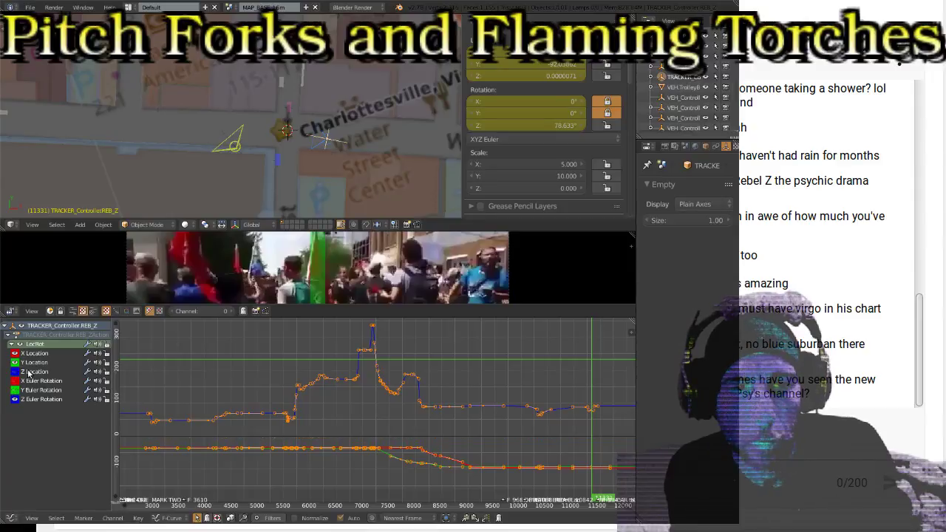
pyautogui.click(33, 353)
pyautogui.keyDown('shift'); pyautogui.click(32, 363); pyautogui.keyUp('shift')
pyautogui.keyDown('shift'); pyautogui.click(34, 399); pyautogui.keyUp('shift')
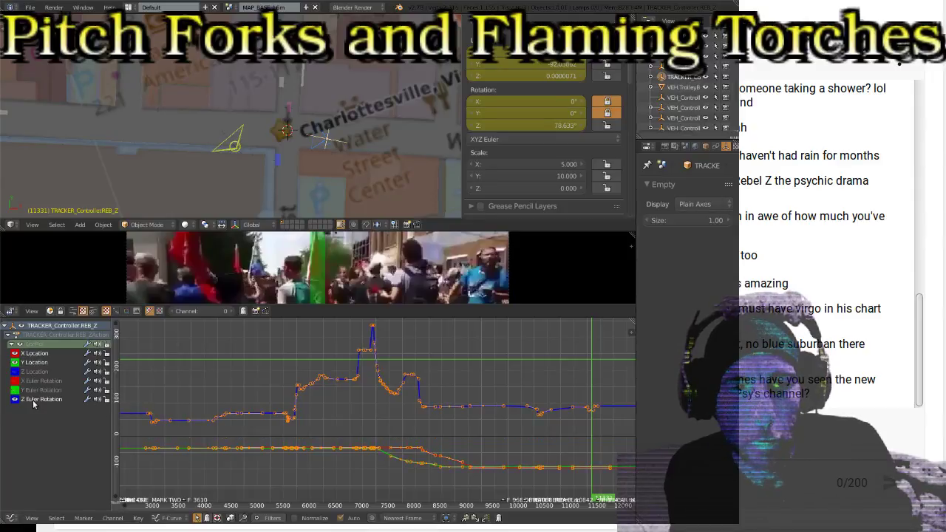
pyautogui.moveTo(535, 414); pyautogui.dragTo(375, 391, button='middle')
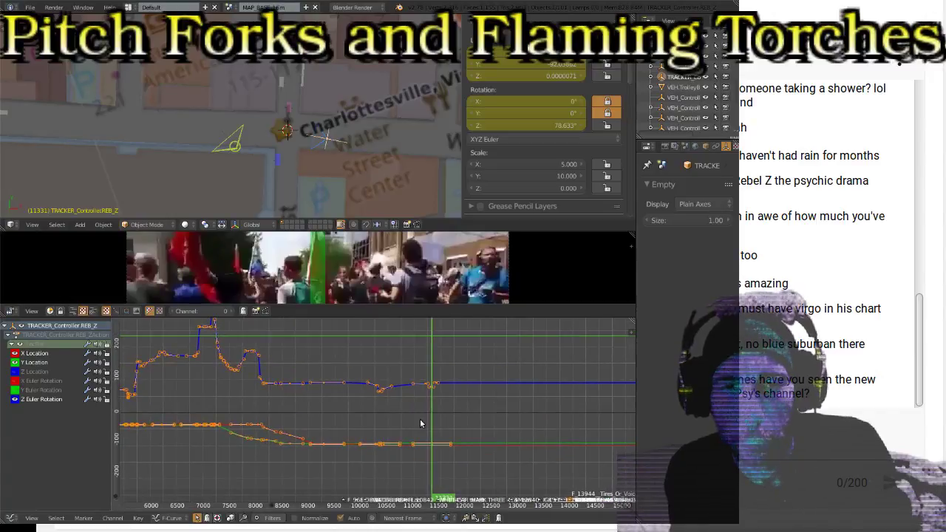
# Go to the keyframe at frame 11418 and resize the editors so the whole video frame shows above the tracker's last curve keyframes
pyautogui.press('Up')
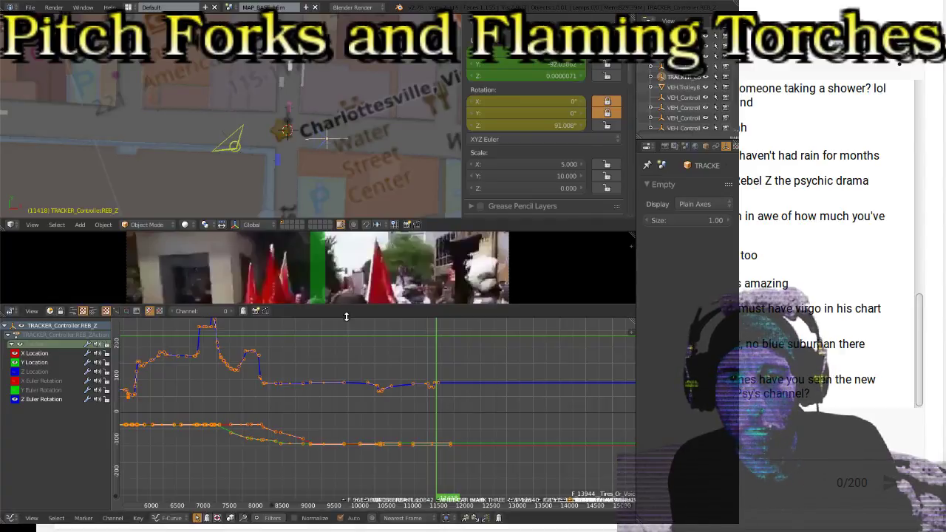
pyautogui.moveTo(345, 304); pyautogui.dragTo(347, 339)
pyautogui.moveTo(322, 388); pyautogui.dragTo(352, 411, button='middle')
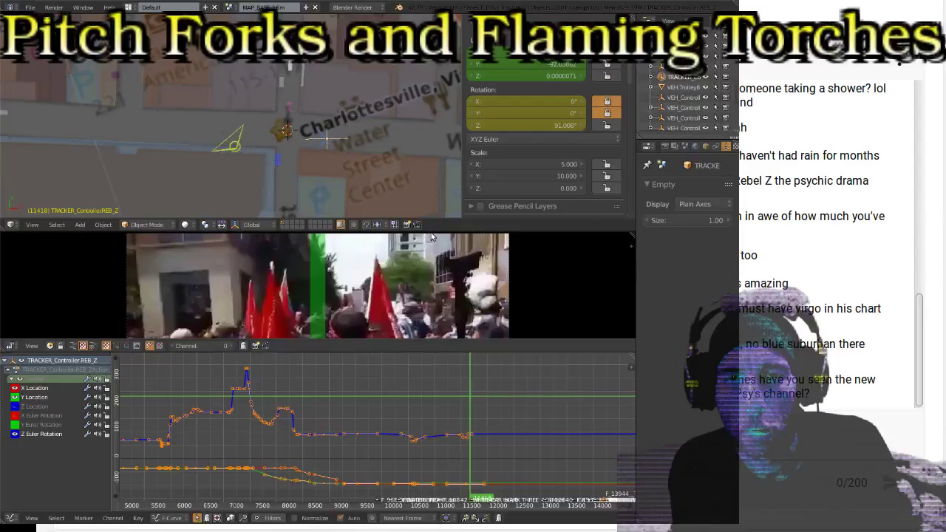
pyautogui.moveTo(430, 230); pyautogui.dragTo(429, 149)
pyautogui.keyDown('shift'); pyautogui.scroll(-2, 295, 95); pyautogui.keyUp('shift')
pyautogui.scroll(3, 296, 94)
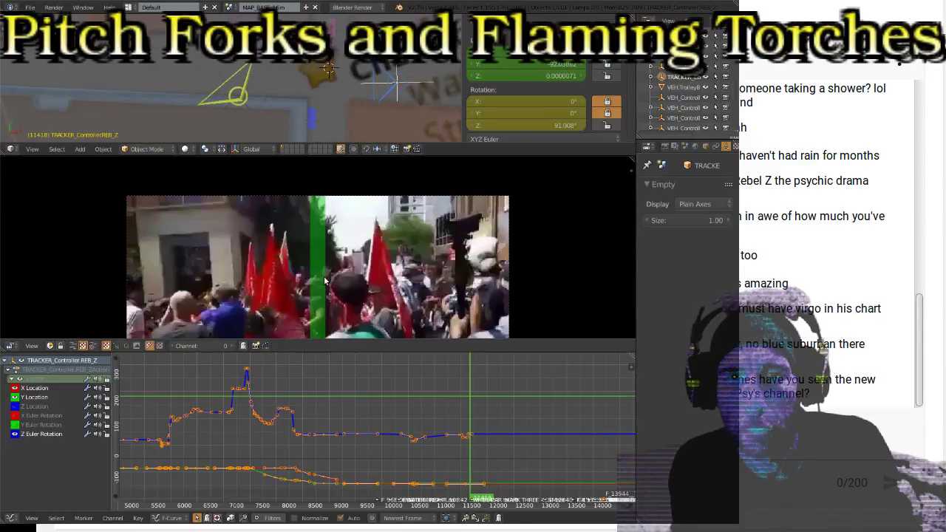
pyautogui.keyDown('shift'); pyautogui.scroll(-3, 362, 246); pyautogui.keyUp('shift')
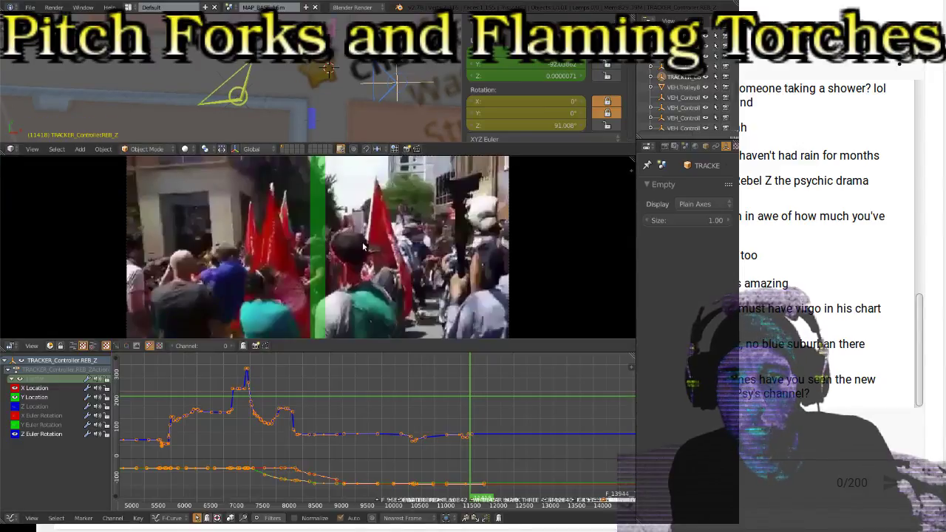
pyautogui.scroll(-1, 363, 246)
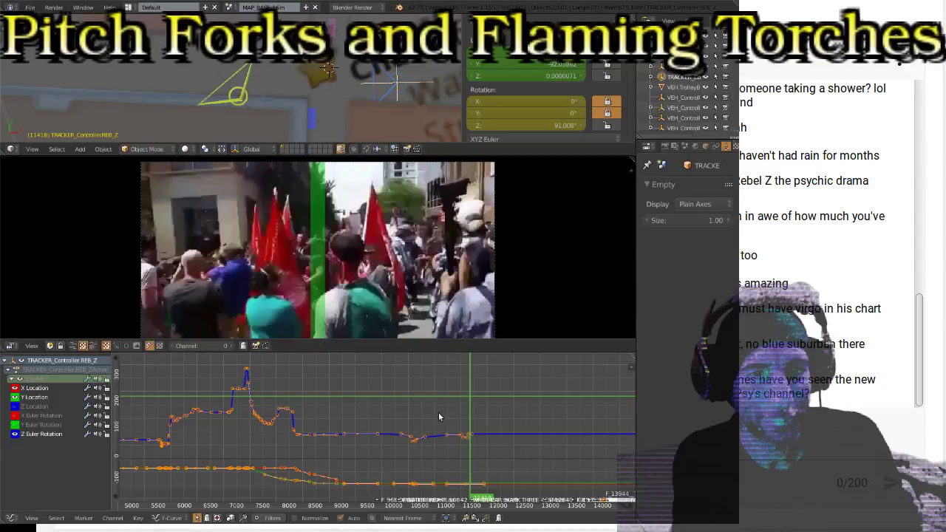
pyautogui.scroll(1, 475, 434)
pyautogui.scroll(-1, 472, 442)
pyautogui.moveTo(469, 439); pyautogui.dragTo(325, 431, button='middle')
pyautogui.scroll(5, 466, 413)
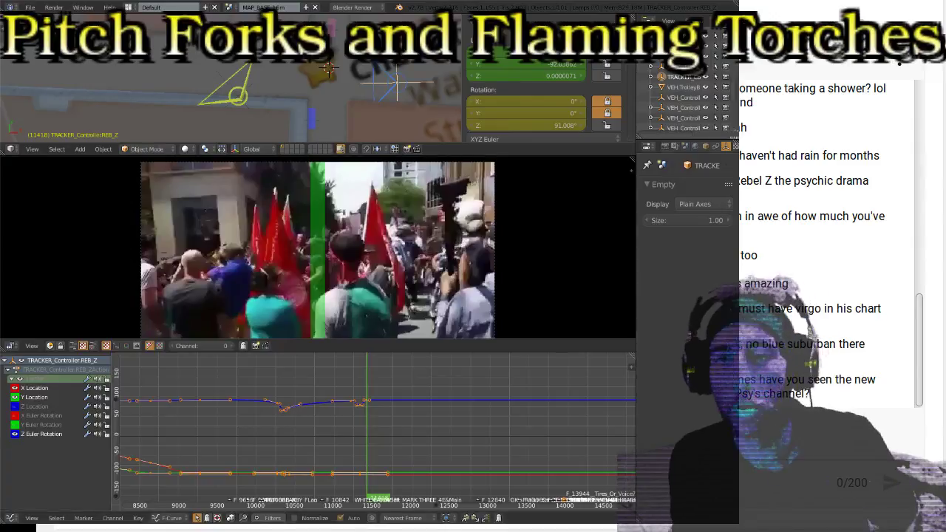
pyautogui.click(458, 7)
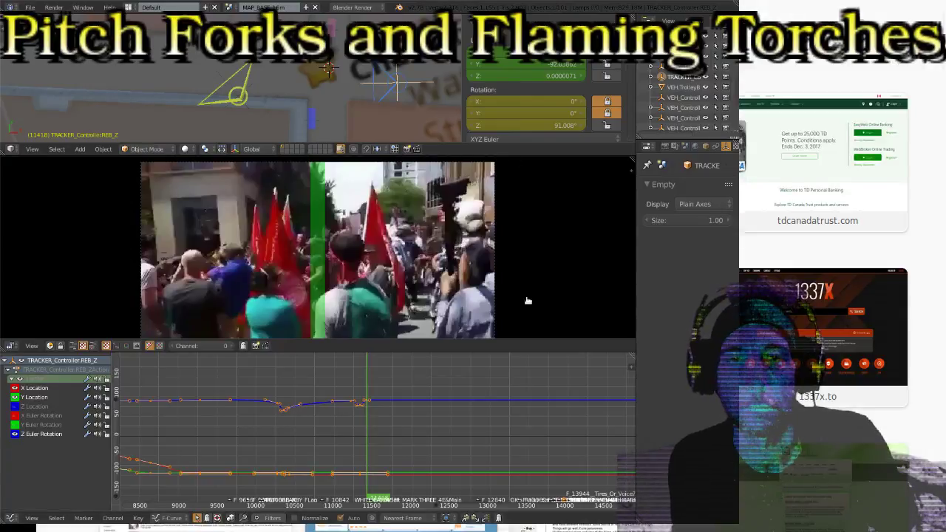
pyautogui.click(349, 291)
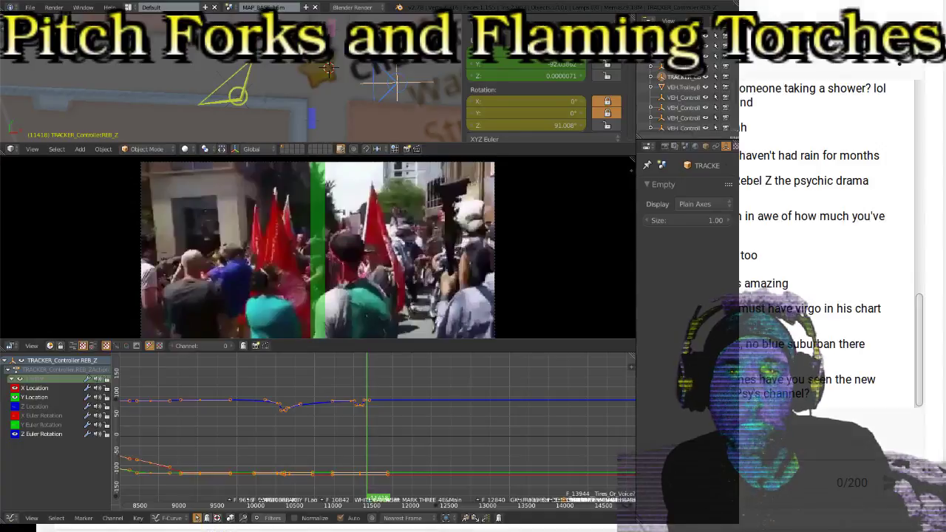
pyautogui.click(692, 366)
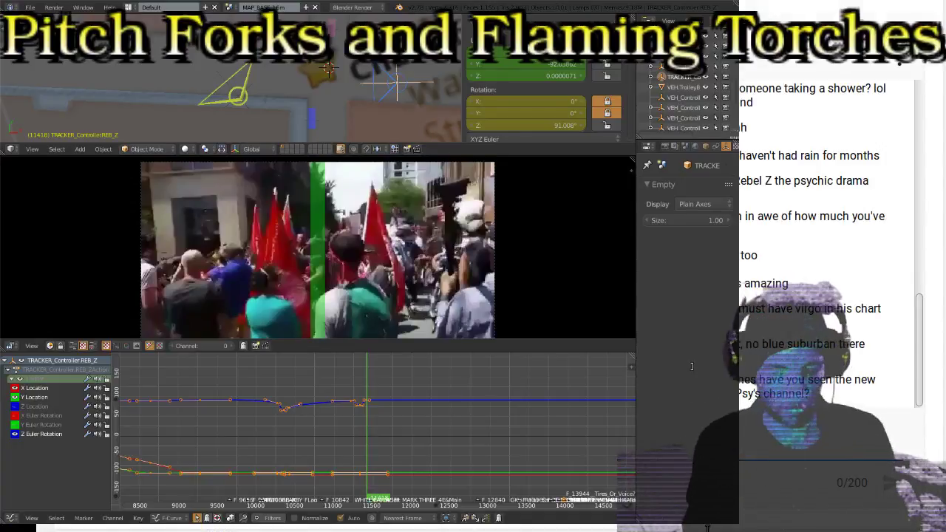
pyautogui.hotkey('ctrl', 'v')
pyautogui.hotkey('shift', 'Up')
pyautogui.hotkey('shift', 'Up')
pyautogui.hotkey('shift', 'Up')
pyautogui.hotkey('shift', 'Up')
pyautogui.hotkey('shift', 'Up')
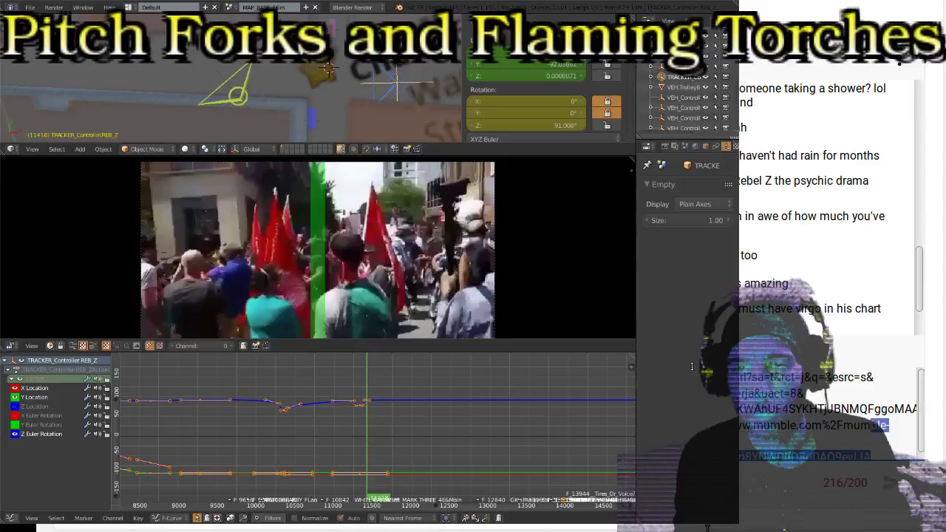
pyautogui.hotkey('shift', 'Up')
pyautogui.press('BackSpace')
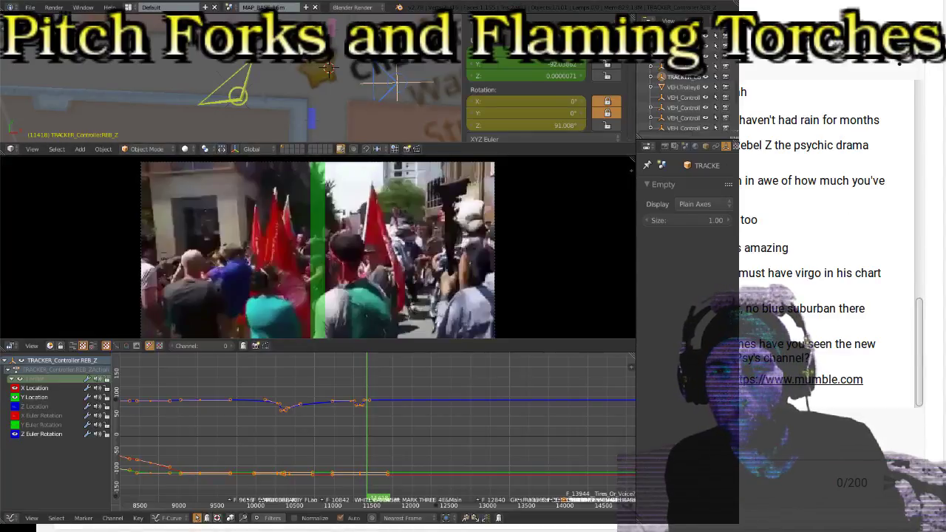
# Advance the footage from frame 11331 to 11669 and move the tracker empty by about -9.06 on X and 3.60 on Y
pyautogui.moveTo(371, 445); pyautogui.dragTo(355, 417, button='middle')
pyautogui.scroll(3, 356, 418)
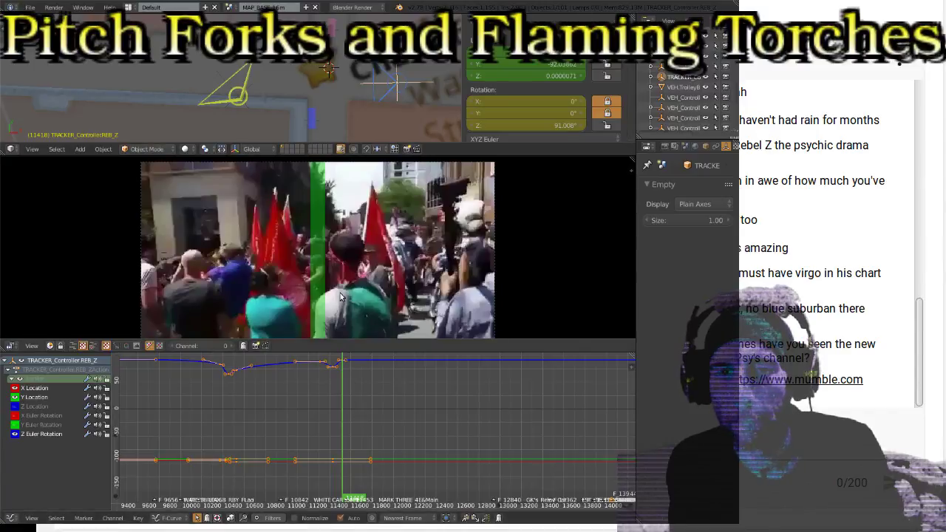
pyautogui.press('Down')
pyautogui.press('Right')
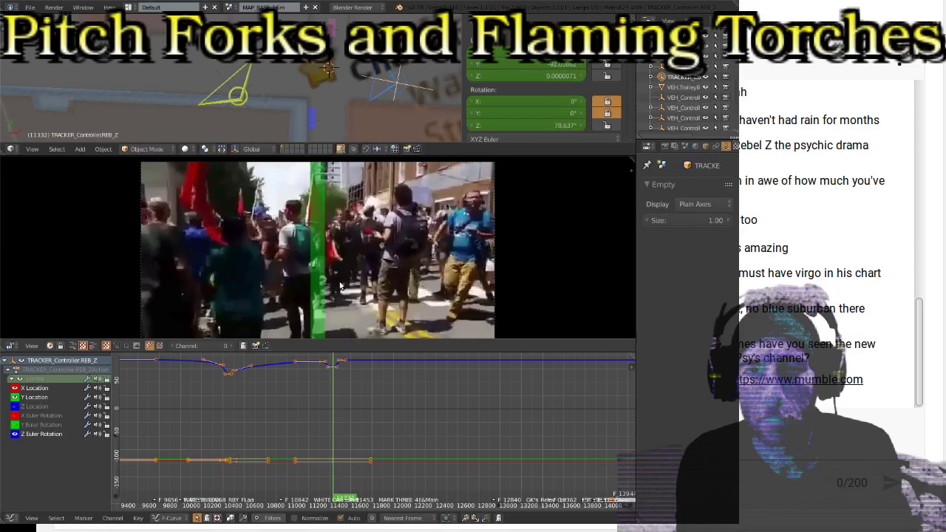
pyautogui.press('Right')
pyautogui.press('Right')
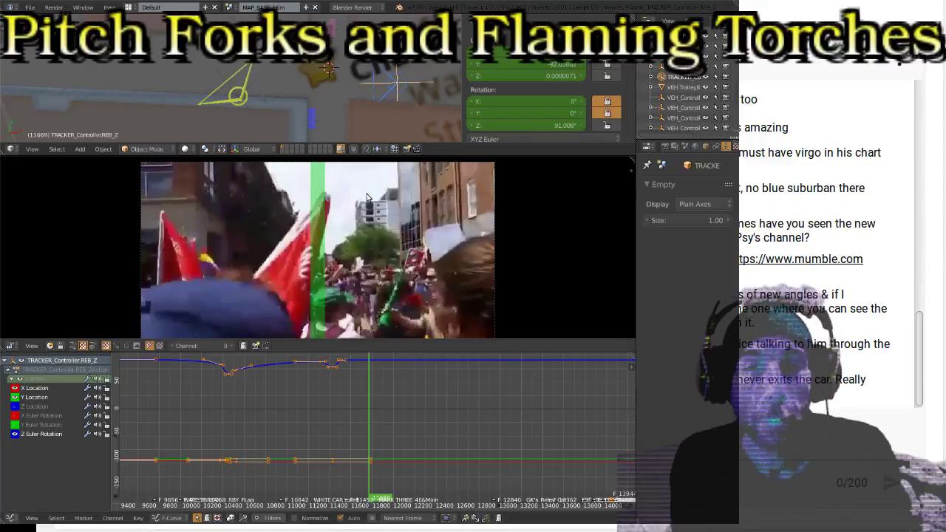
pyautogui.scroll(1, 382, 100)
pyautogui.scroll(2, 388, 88)
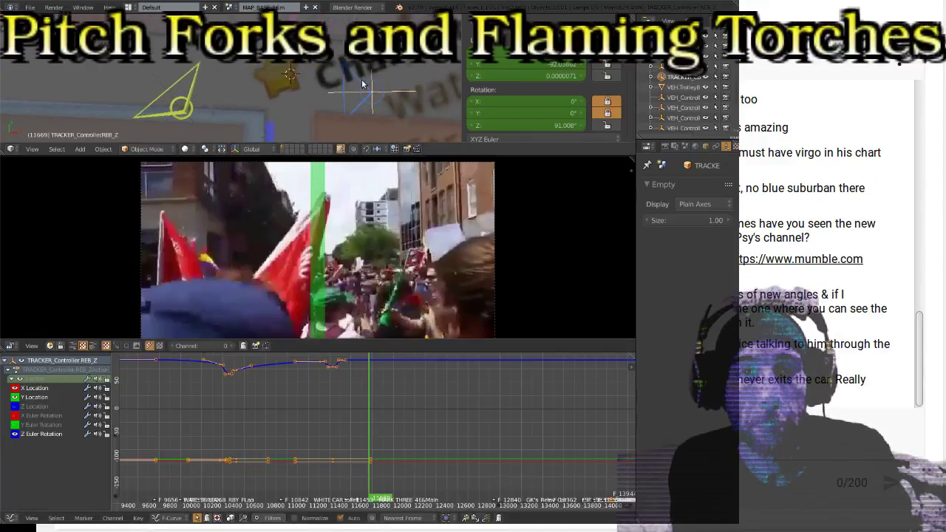
pyautogui.press('g')
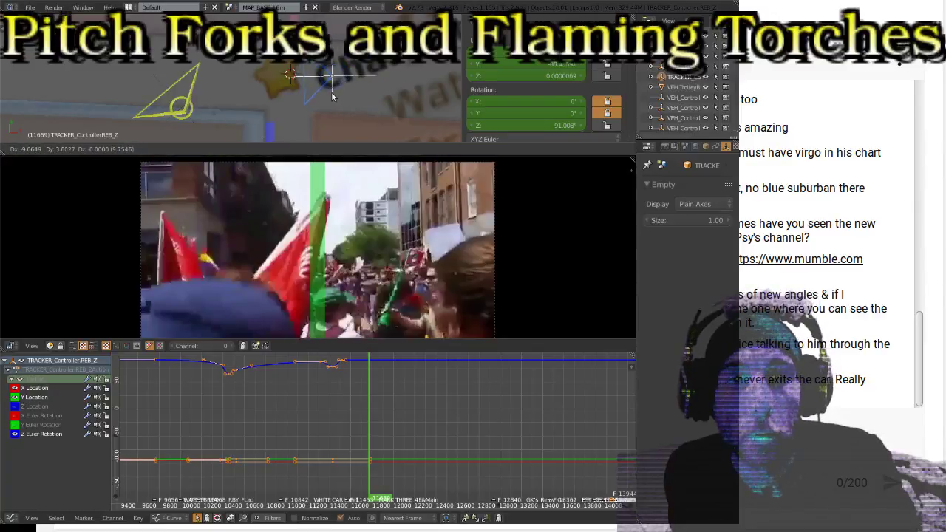
pyautogui.click(332, 96)
pyautogui.scroll(-3, 247, 78)
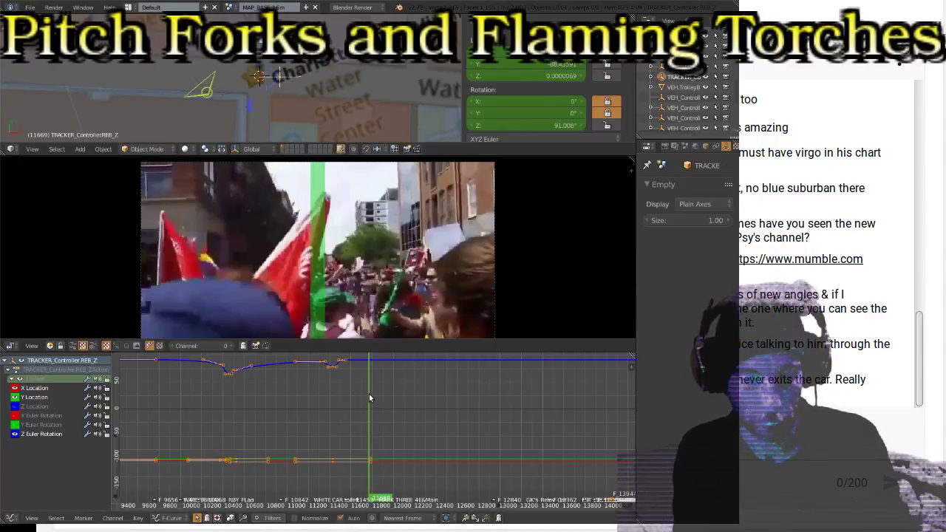
# Insert a LocRot keyframe for the tracker at frame 11669
pyautogui.press('i')
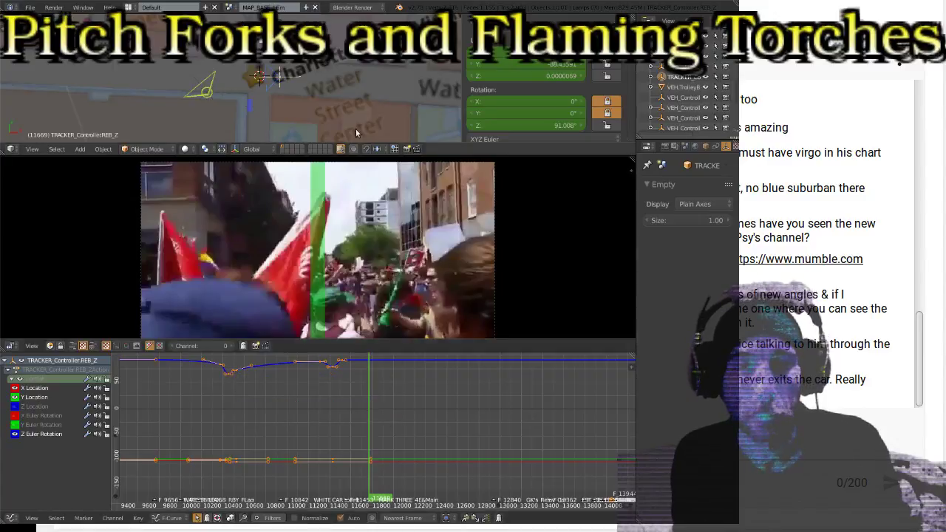
pyautogui.press('i')
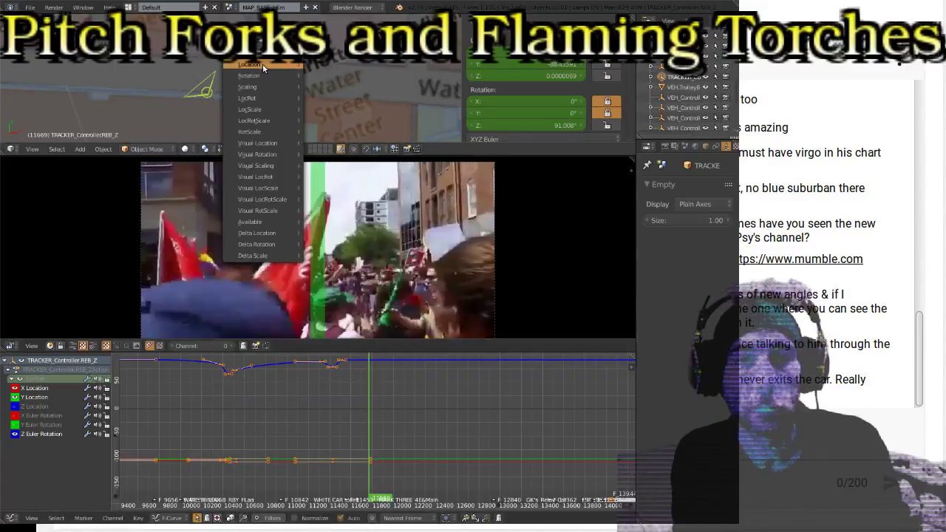
pyautogui.click(259, 98)
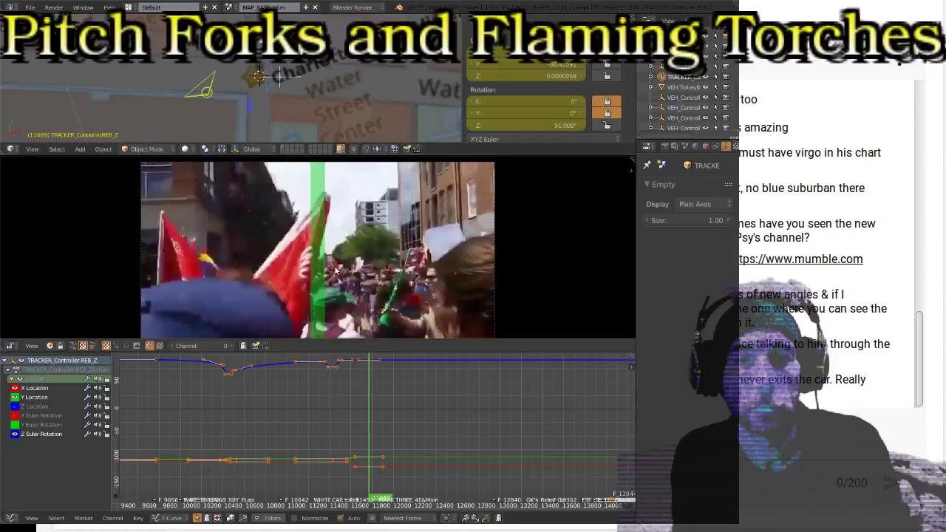
pyautogui.scroll(-3, 210, 86)
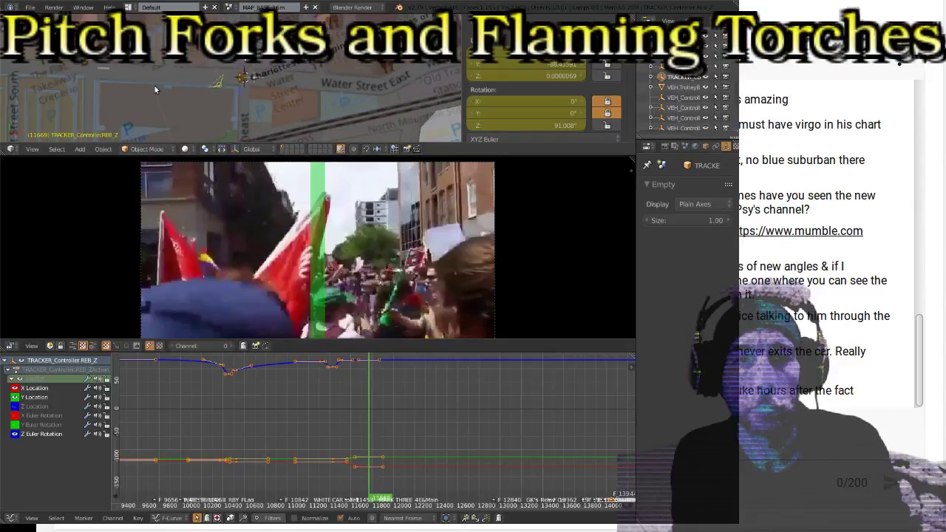
pyautogui.press('i')
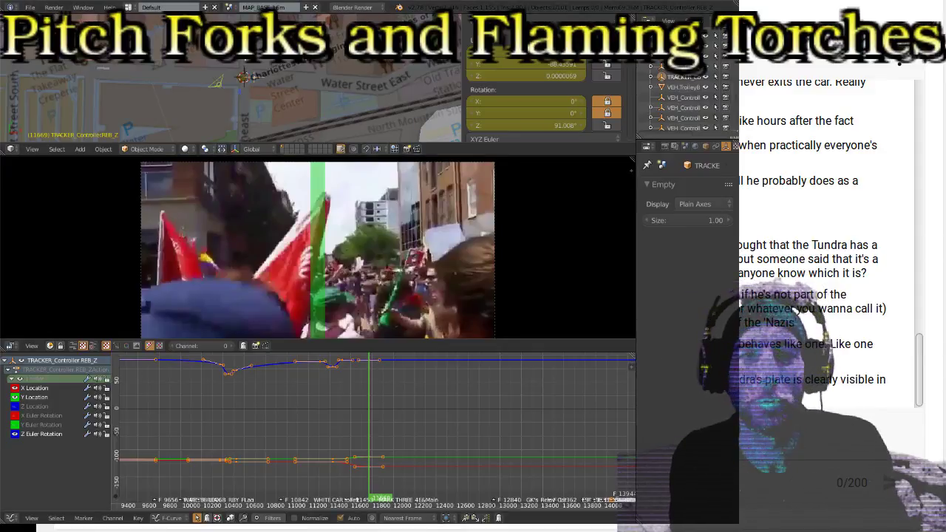
# Enlarge the footage view and review the march beyond frame 11669, looking ahead to frame 12223 and playing to frame 11943
pyautogui.scroll(2, 338, 274)
pyautogui.scroll(-1, 339, 270)
pyautogui.moveTo(342, 270); pyautogui.dragTo(394, 235, button='middle')
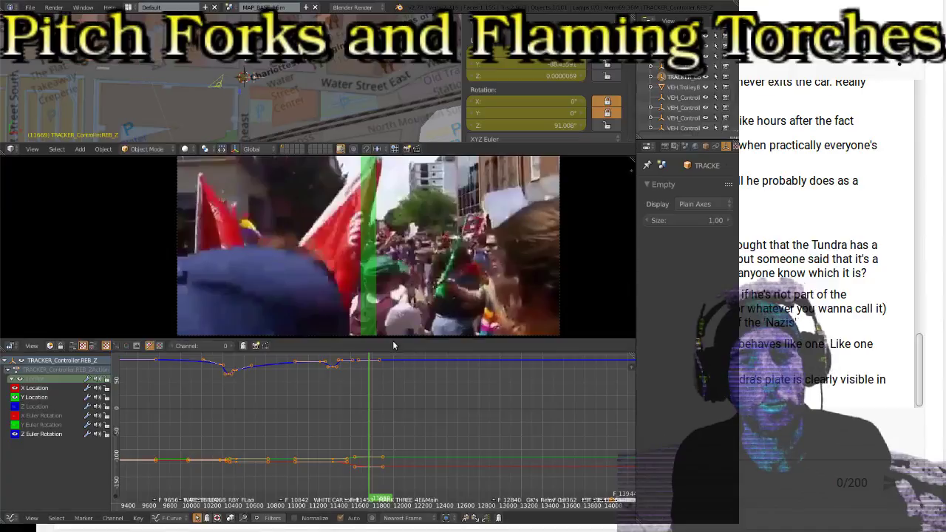
pyautogui.press('Right')
pyautogui.press('Right')
pyautogui.press('Right')
pyautogui.press('Right')
pyautogui.press('Right')
pyautogui.press('Right')
pyautogui.press('Right')
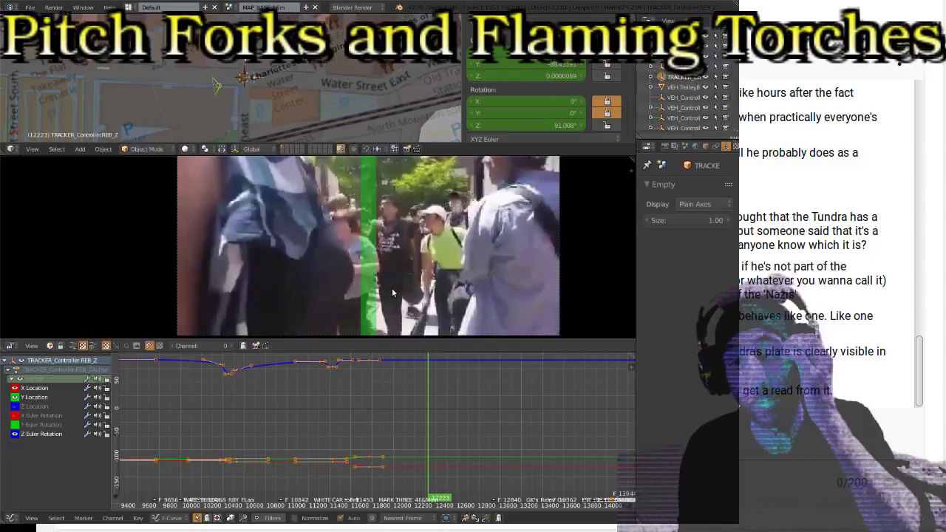
pyautogui.press('Down')
pyautogui.hotkey('alt', 'a')
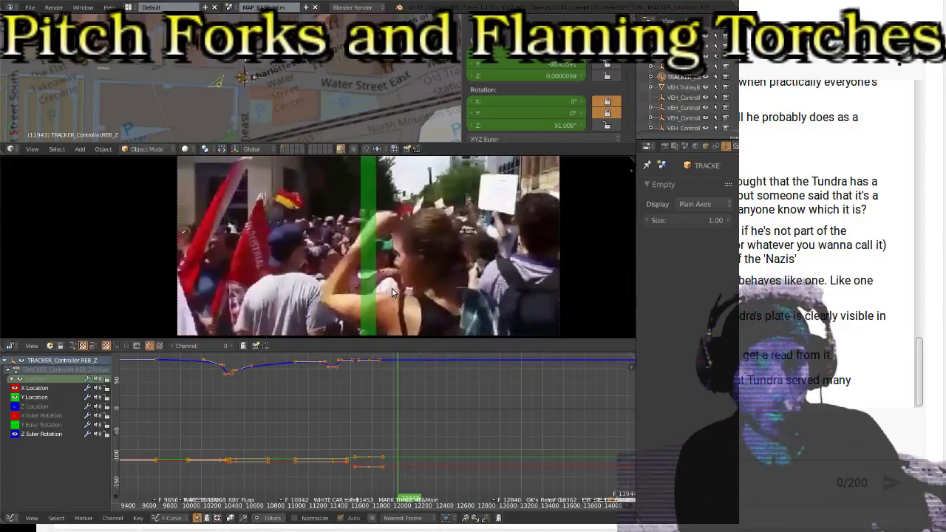
# Step back and forth through the footage around frame 11863 and stop at frame 11903
pyautogui.hotkey('shift', 'Down')
pyautogui.hotkey('shift', 'Down')
pyautogui.hotkey('shift', 'Down')
pyautogui.hotkey('shift', 'Down')
pyautogui.hotkey('shift', 'Down')
pyautogui.hotkey('shift', 'Down')
pyautogui.hotkey('shift', 'Down')
pyautogui.hotkey('shift', 'Down')
pyautogui.hotkey('shift', 'Down')
pyautogui.hotkey('shift', 'Down')
pyautogui.hotkey('shift', 'Down')
pyautogui.hotkey('shift', 'Down')
pyautogui.hotkey('alt', 'a')
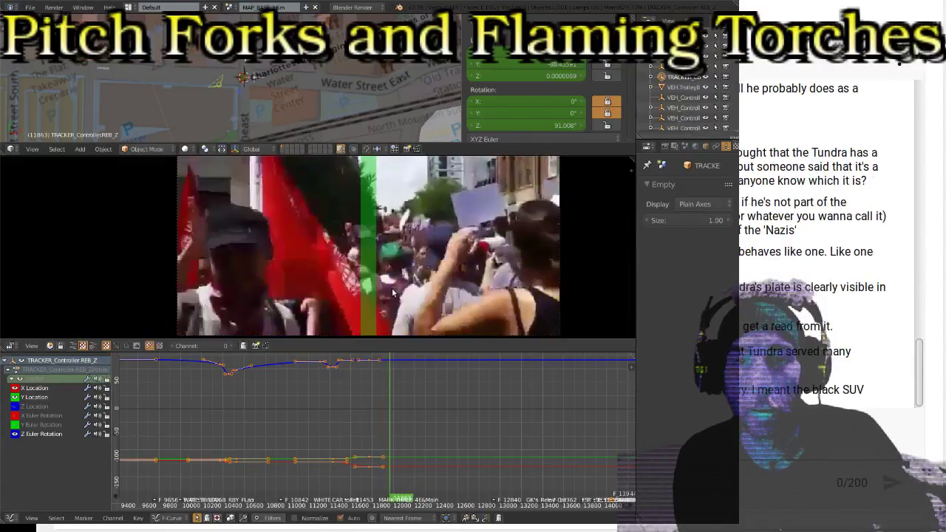
pyautogui.hotkey('shift', 'Up')
pyautogui.hotkey('shift', 'Up')
pyautogui.hotkey('shift', 'Up')
pyautogui.hotkey('shift', 'Down')
pyautogui.hotkey('shift', 'Down')
pyautogui.hotkey('shift', 'Down')
pyautogui.hotkey('shift', 'Down')
pyautogui.hotkey('shift', 'Down')
pyautogui.hotkey('shift', 'Down')
pyautogui.hotkey('shift', 'Down')
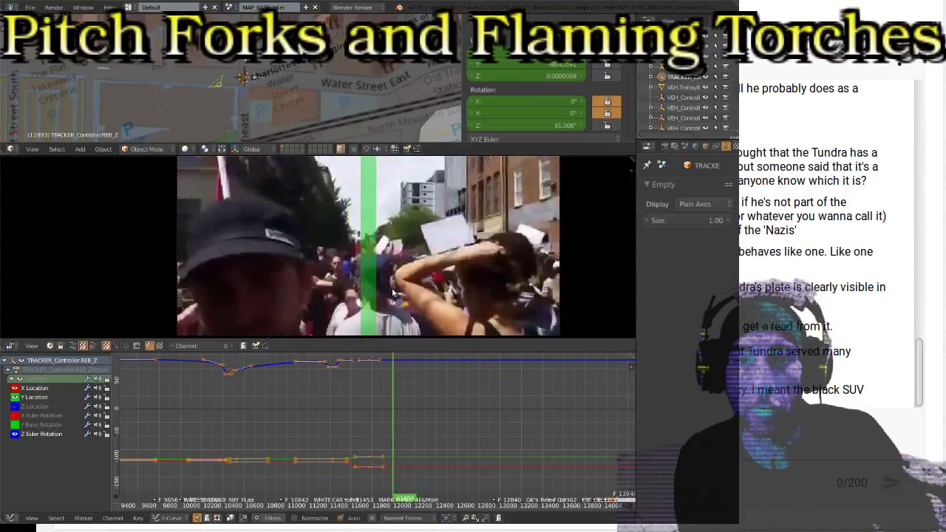
pyautogui.hotkey('shift', 'Up')
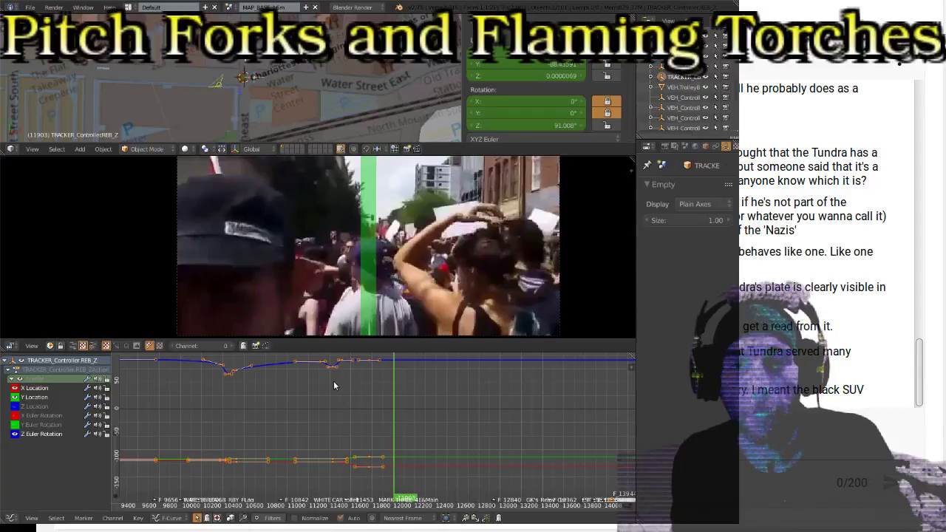
# Rotate the tracker to 89.757° on Z and insert a LocRot keyframe at frame 11903
pyautogui.scroll(5, 211, 92)
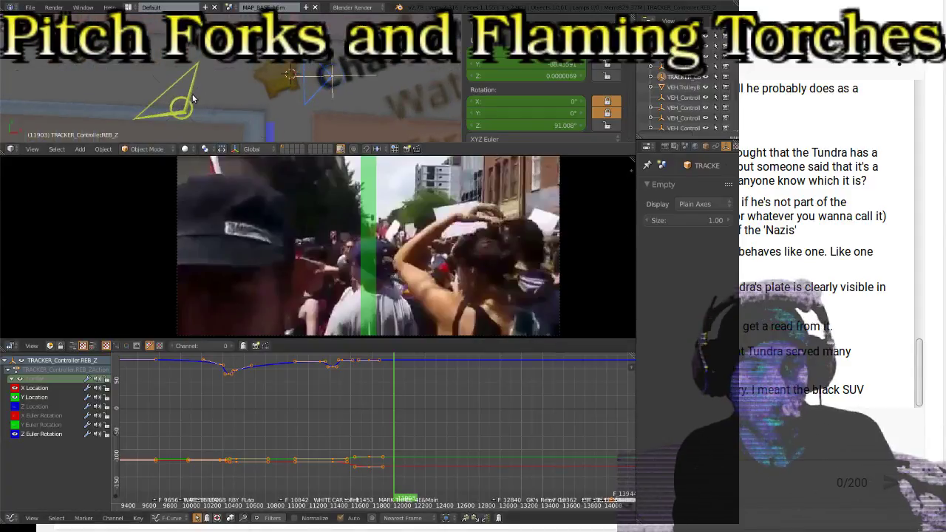
pyautogui.press('r')
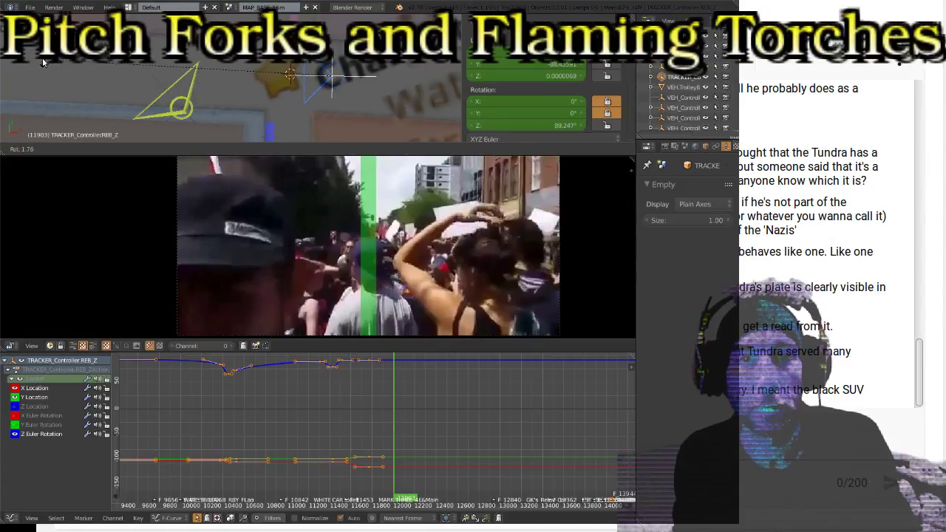
pyautogui.click(41, 60)
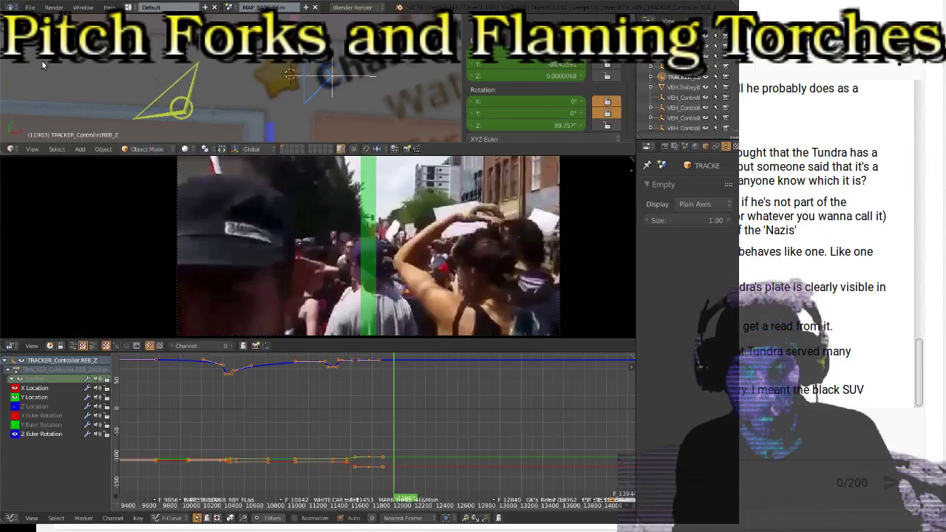
pyautogui.press('i')
pyautogui.click(41, 62)
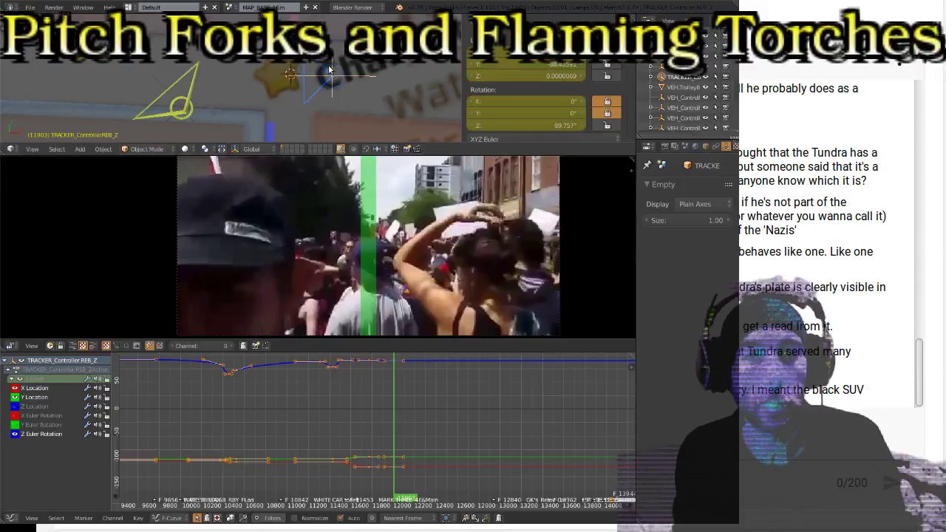
# Go back to frame 11873, rotate the tracker to 94.573° on Z and insert a Rotation keyframe
pyautogui.press('Down')
pyautogui.press('Down')
pyautogui.press('Down')
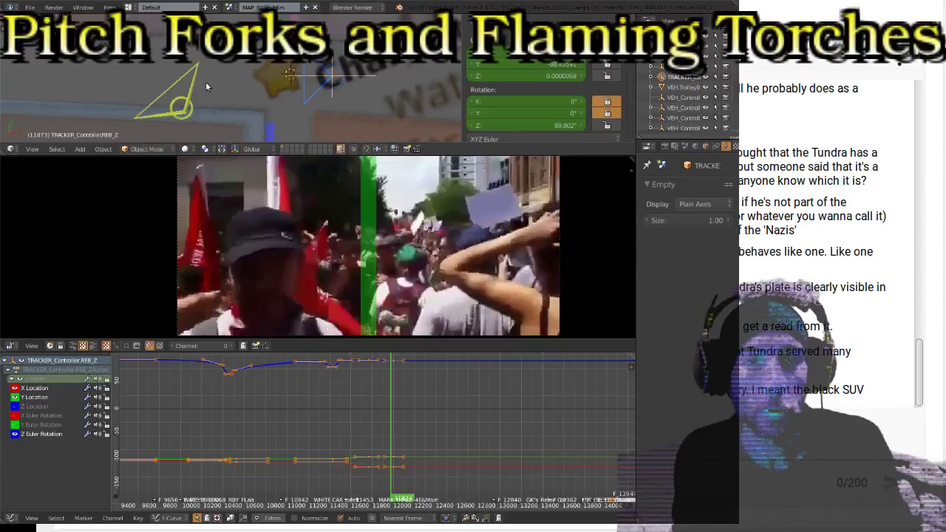
pyautogui.scroll(-3, 209, 87)
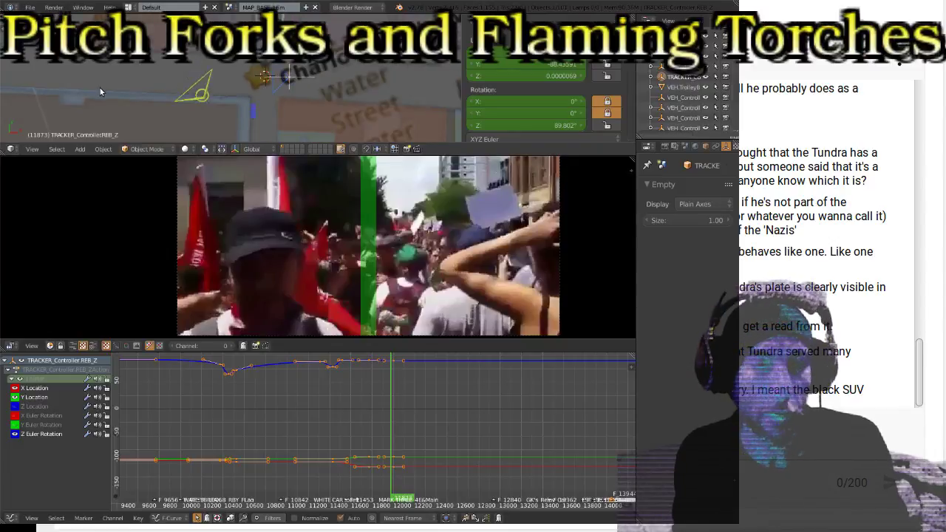
pyautogui.keyDown('shift'); pyautogui.moveTo(115, 76); pyautogui.dragTo(242, 84, button='middle'); pyautogui.keyUp('shift')
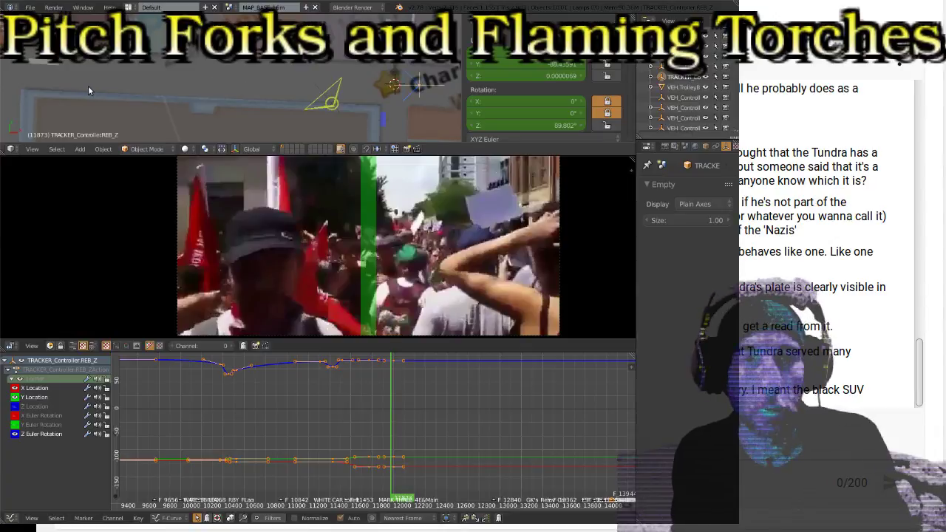
pyautogui.press('r')
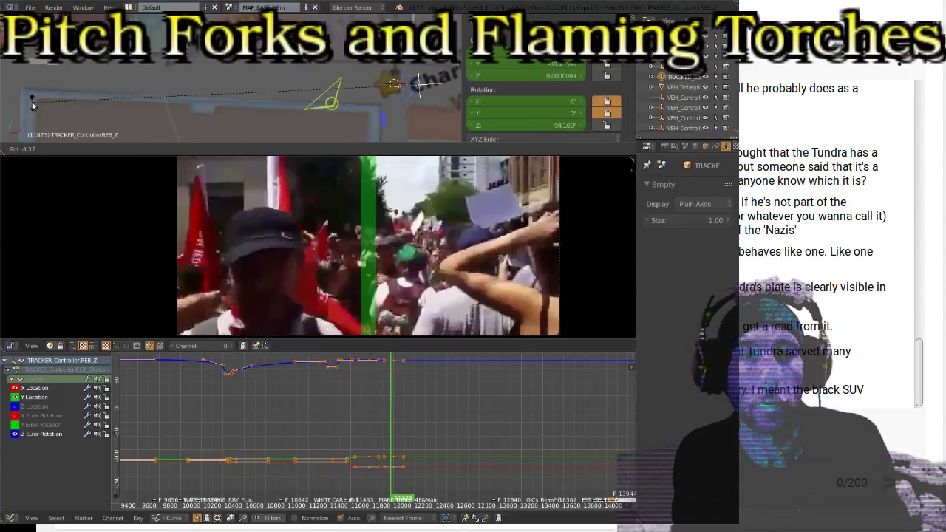
pyautogui.click(34, 109)
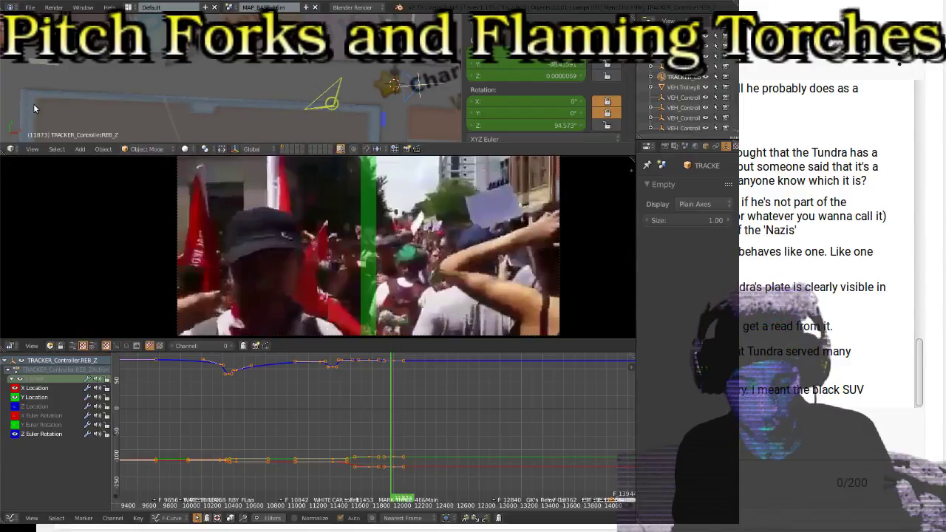
pyautogui.press('i')
pyautogui.click(33, 86)
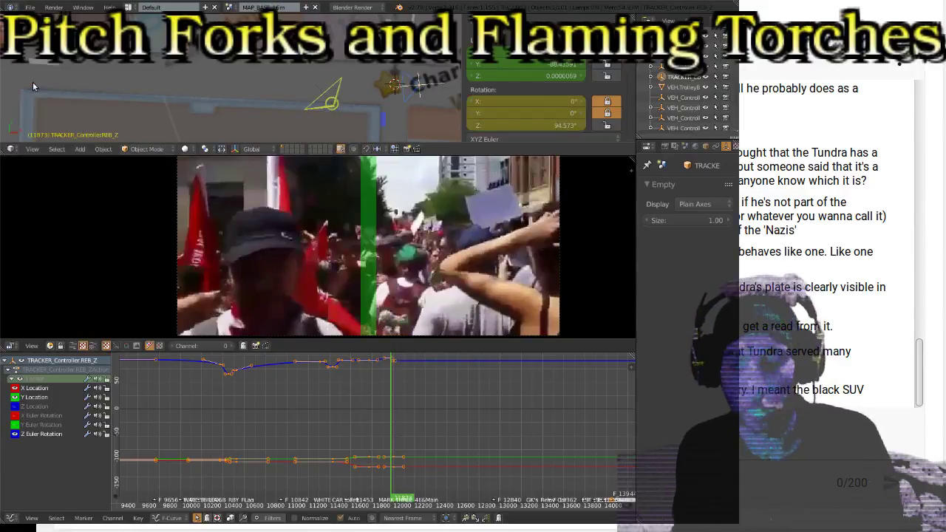
# Go back to frame 11846, rotate the tracker to 81.263° on Z and insert a Rotation keyframe
pyautogui.hotkey('shift', 'Down')
pyautogui.hotkey('shift', 'Down')
pyautogui.hotkey('shift', 'Down')
pyautogui.hotkey('shift', 'Down')
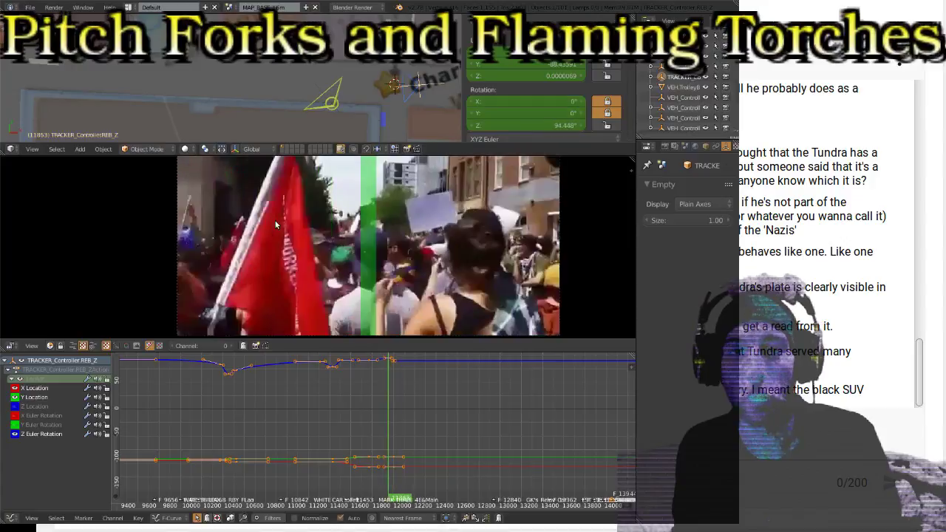
pyautogui.hotkey('shift', 'Up')
pyautogui.press('Right')
pyautogui.press('Right')
pyautogui.press('Right')
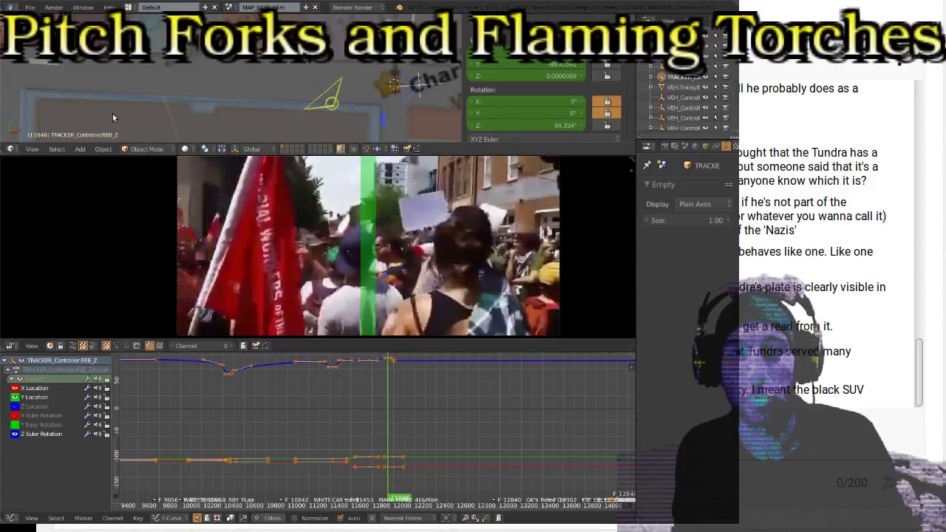
pyautogui.press('r')
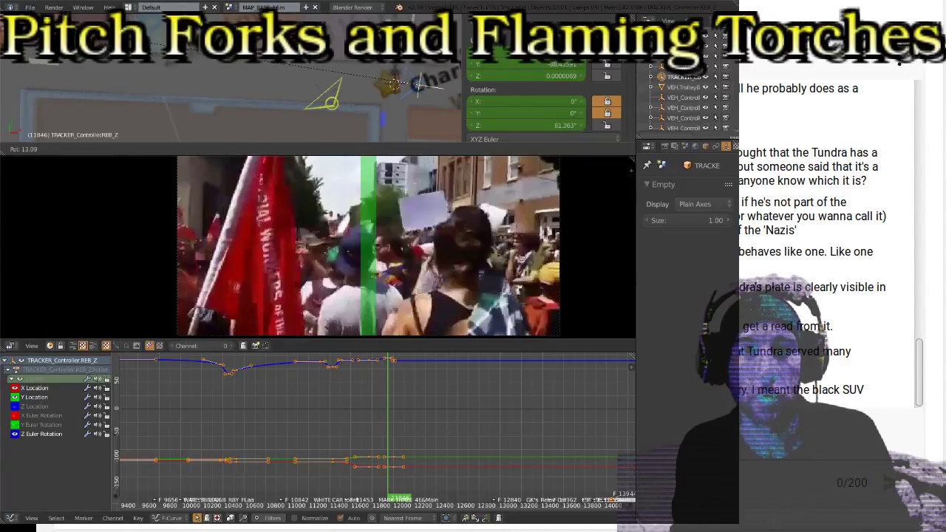
pyautogui.click(195, 107)
pyautogui.press('i')
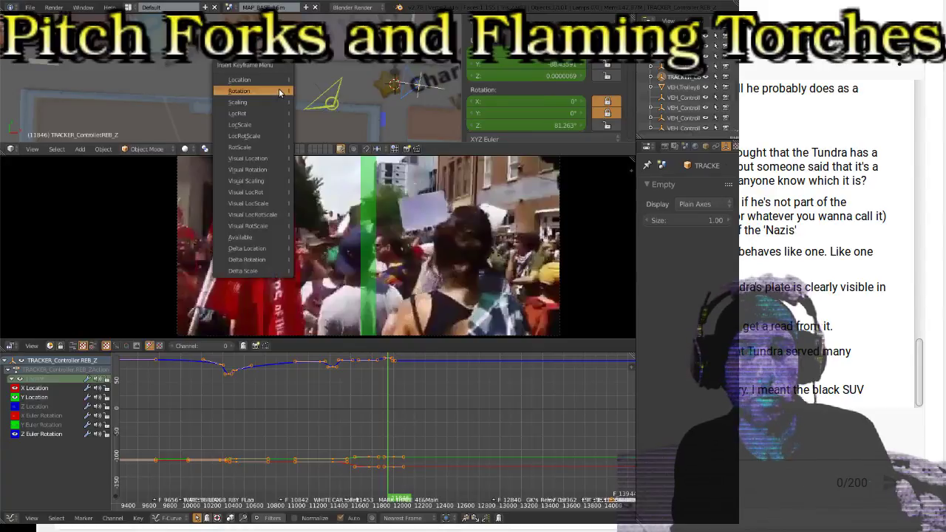
pyautogui.click(279, 92)
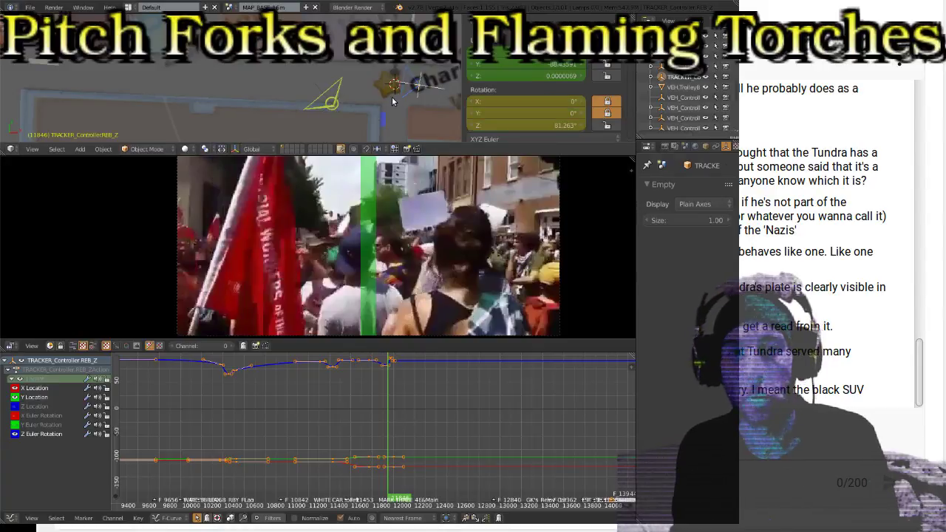
# Play the footage from frame 11669 to 11795, rotate the tracker to 107.444° on Z and insert a Rotation keyframe
pyautogui.press('Down')
pyautogui.hotkey('alt', 'a')
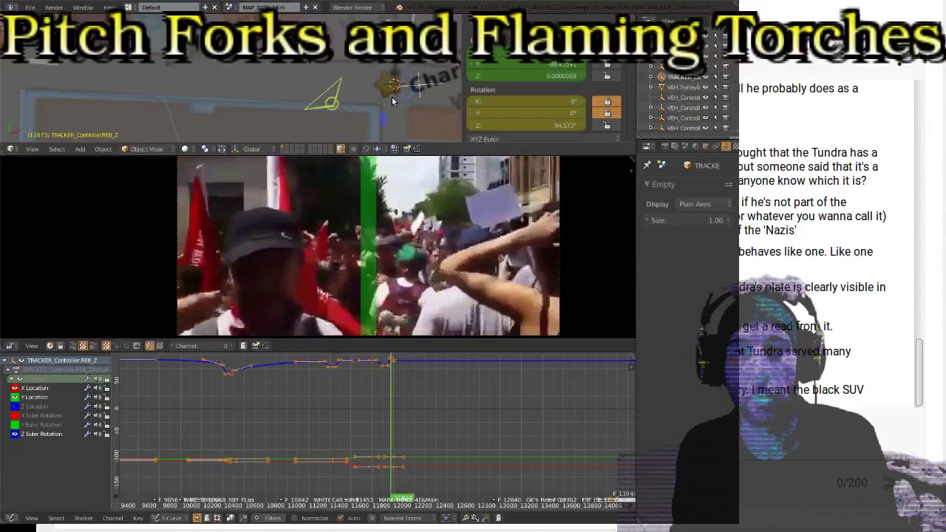
pyautogui.press('Down')
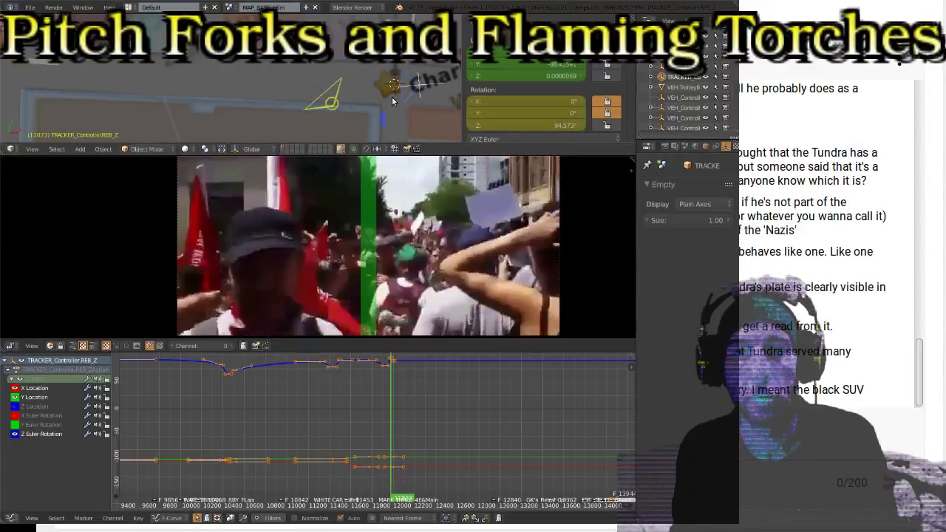
pyautogui.press('Down')
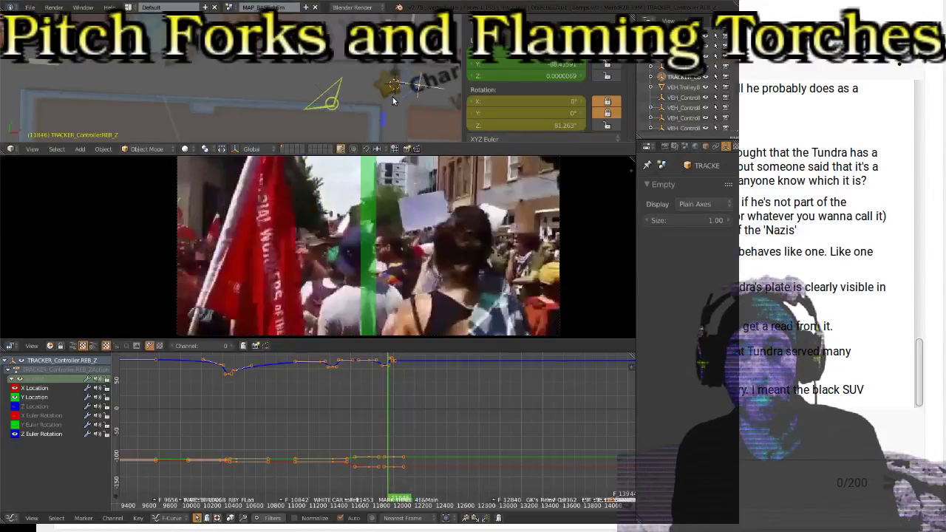
pyautogui.press('Down')
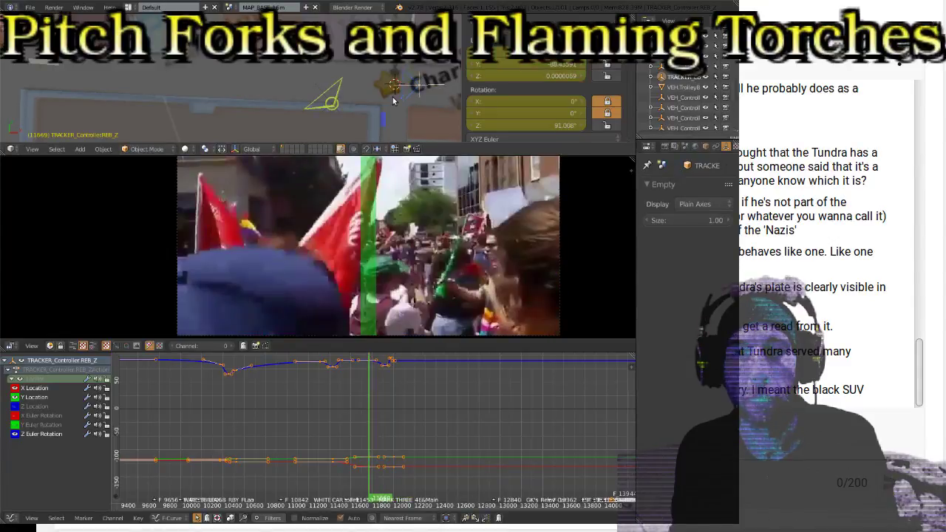
pyautogui.hotkey('alt', 'a')
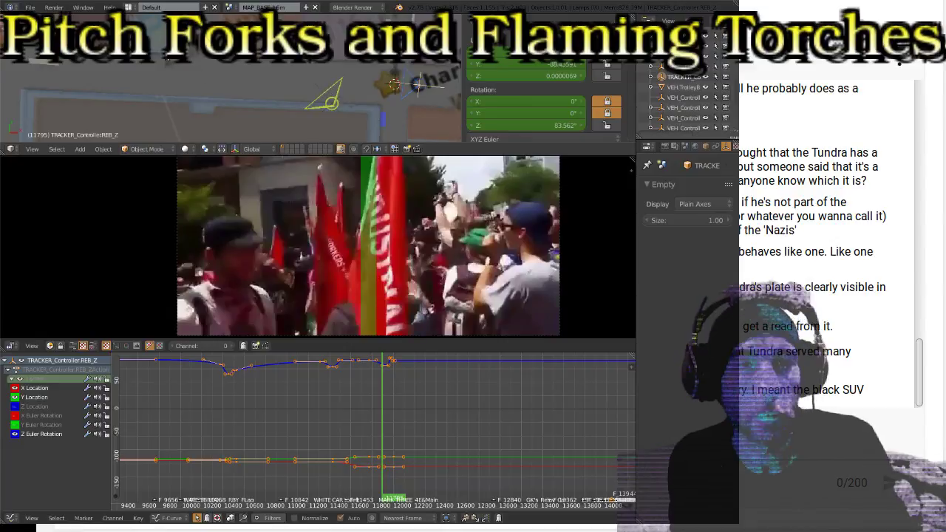
pyautogui.press('r')
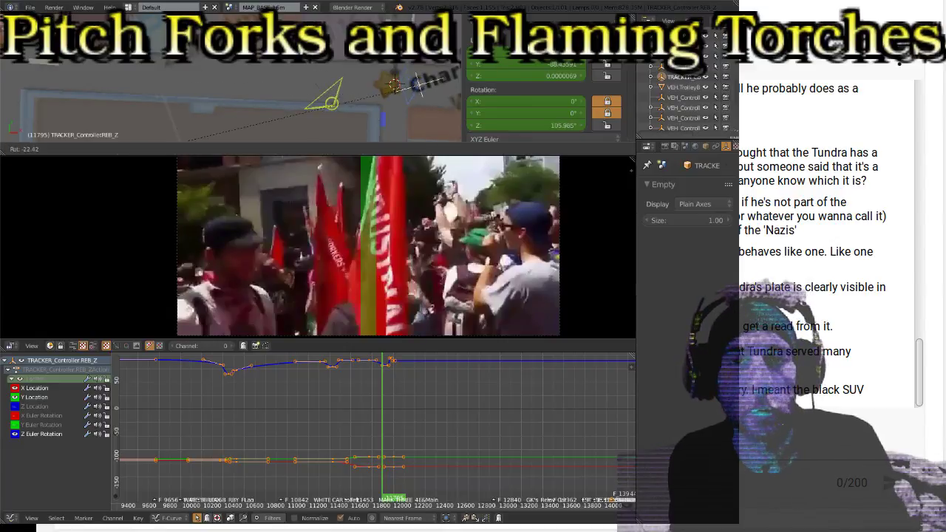
pyautogui.click(207, 141)
pyautogui.press('i')
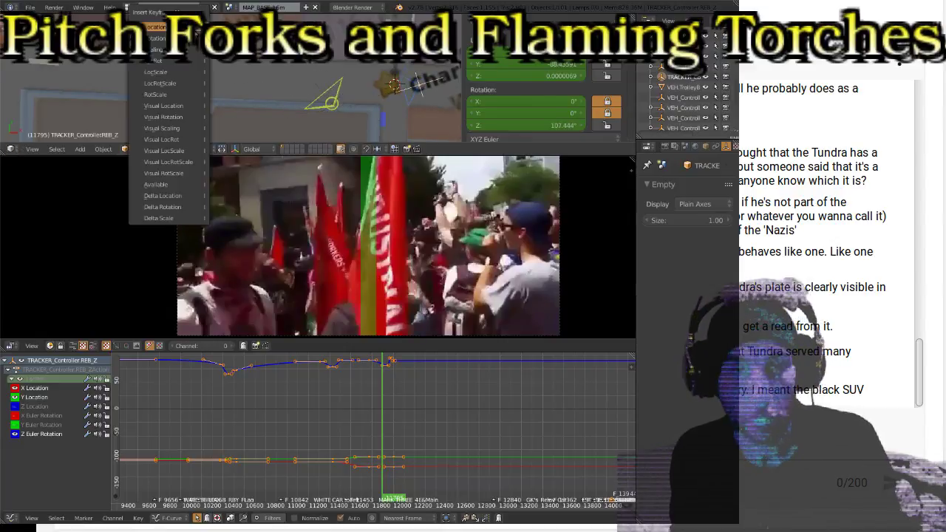
pyautogui.click(195, 42)
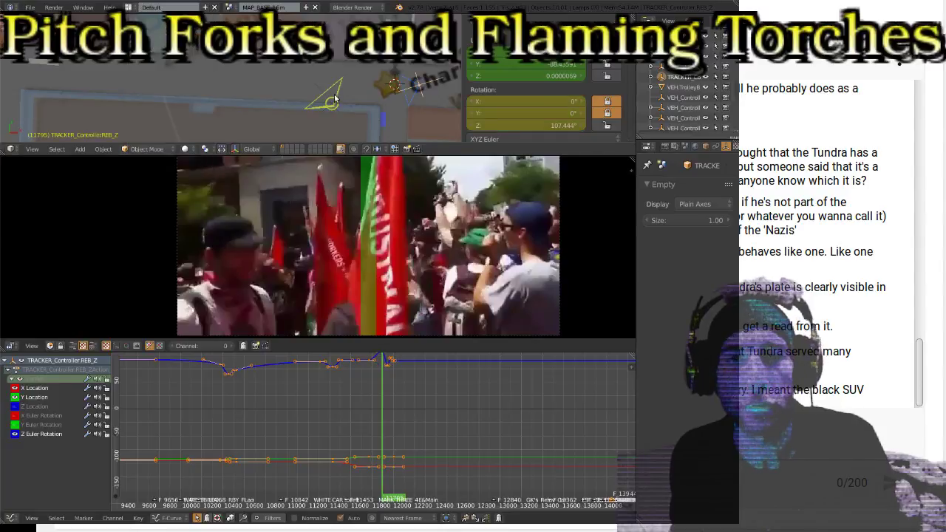
# Play the footage to frame 11918, return to the keyframe at 11903 and examine the enlarged video picture
pyautogui.press('Down')
pyautogui.hotkey('alt', 'a')
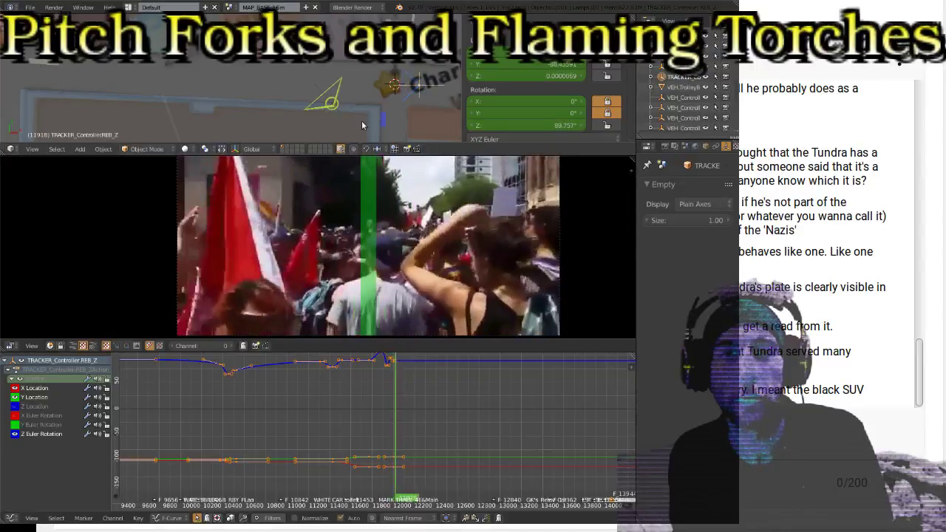
pyautogui.hotkey('alt', 'a')
pyautogui.press('Down')
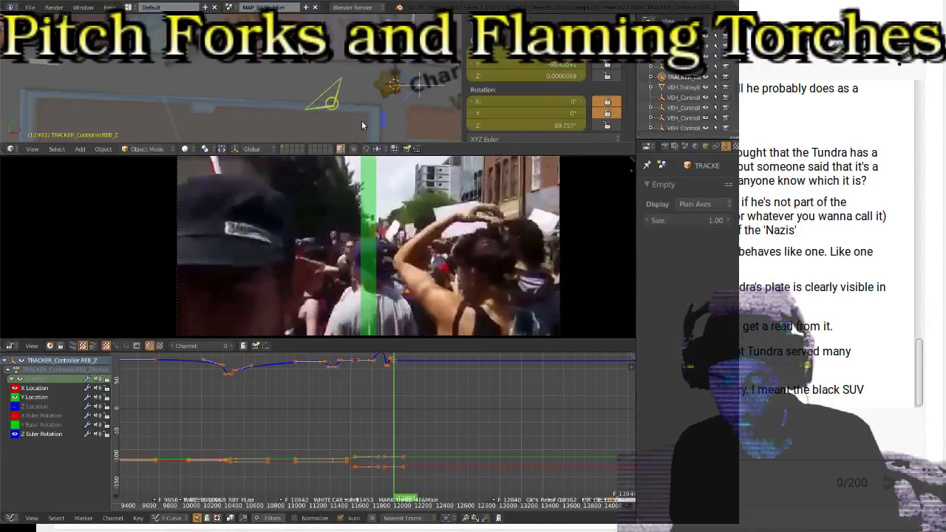
pyautogui.scroll(2, 382, 218)
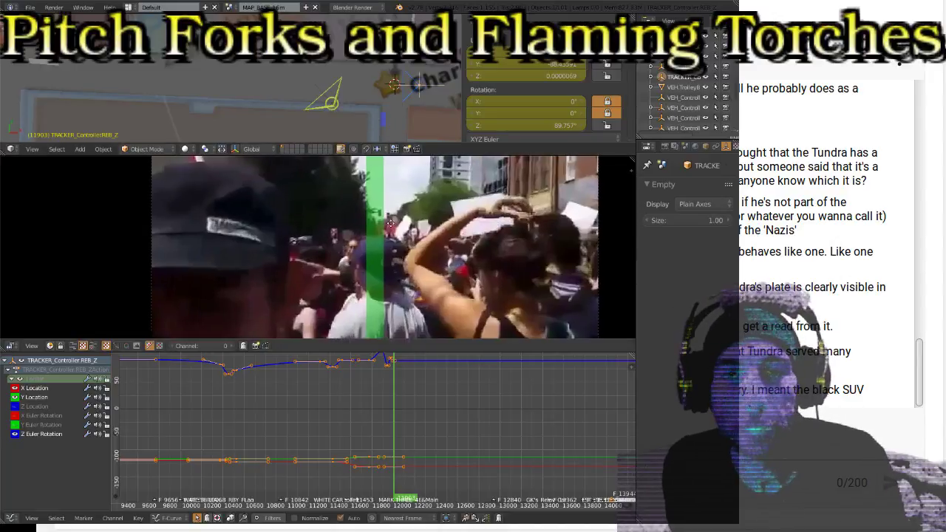
pyautogui.moveTo(391, 224); pyautogui.dragTo(340, 223, button='middle')
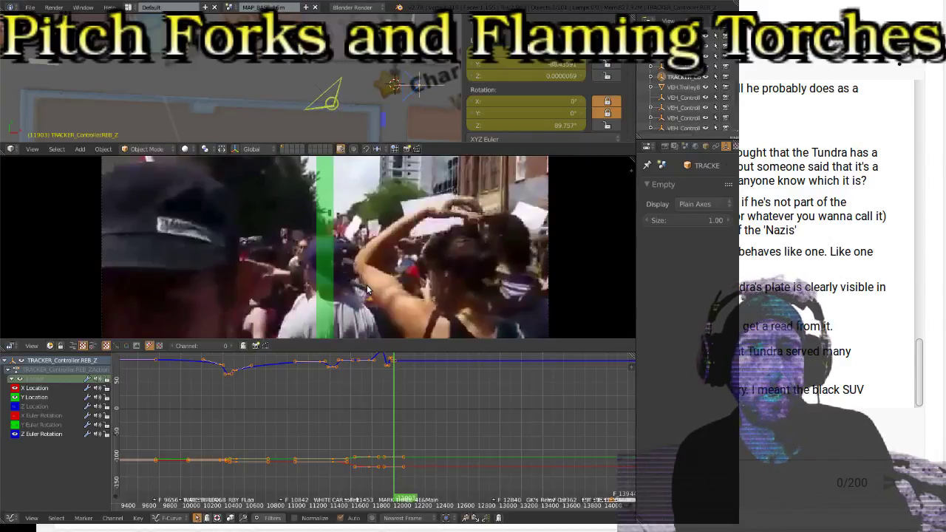
# Play the footage from frame 11903 to 12097 and save the file over the existing one
pyautogui.hotkey('alt', 'a')
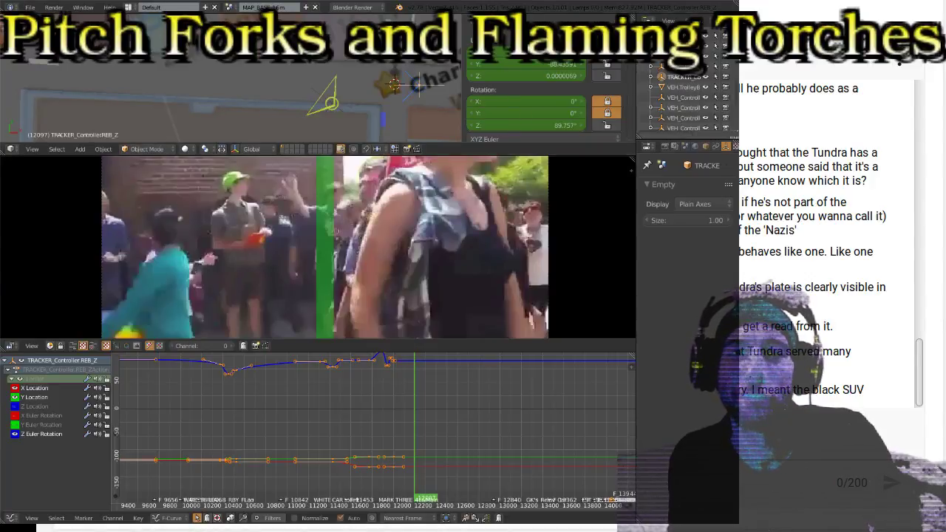
pyautogui.hotkey('ctrl', 's')
pyautogui.click(431, 416)
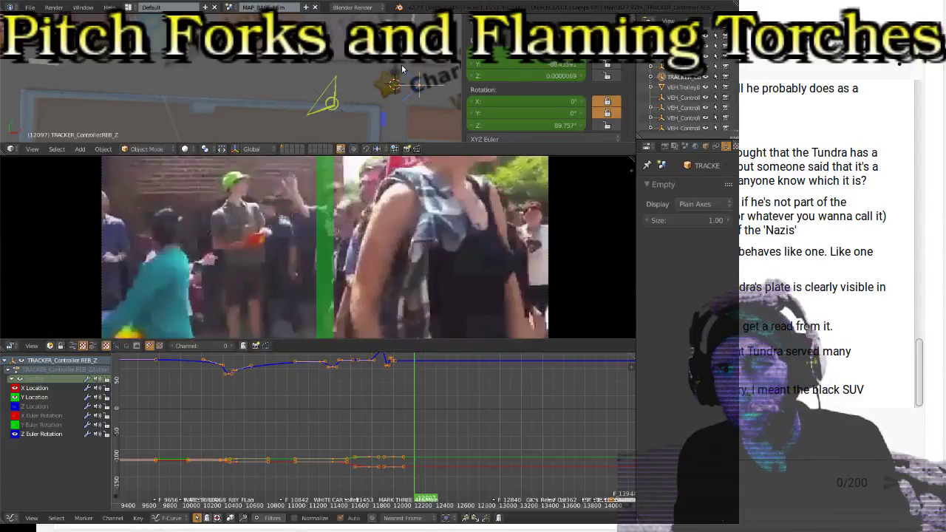
# Move the tracker slightly on the map beside the Charlottesville label at frame 12097
pyautogui.keyDown('shift'); pyautogui.moveTo(426, 88); pyautogui.dragTo(232, 84, button='middle'); pyautogui.keyUp('shift')
pyautogui.scroll(6, 271, 81)
pyautogui.scroll(-2, 232, 84)
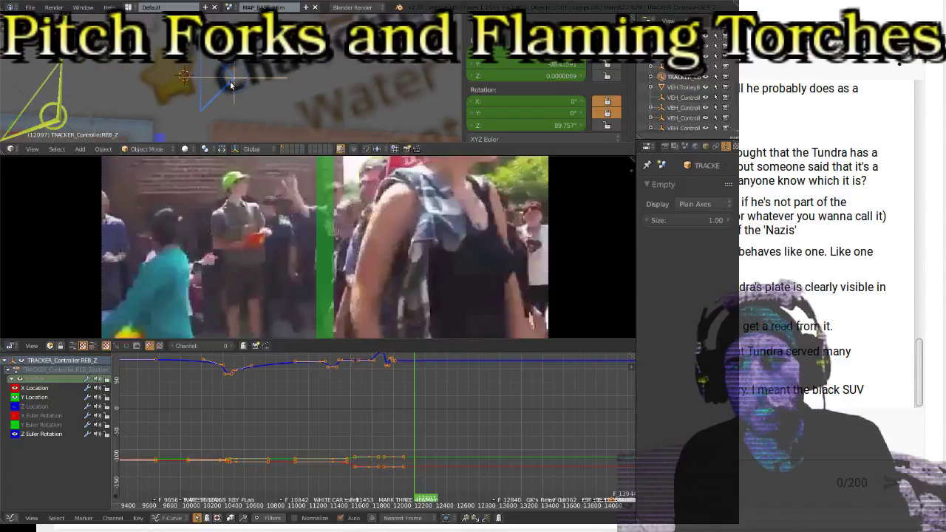
pyautogui.scroll(4, 231, 84)
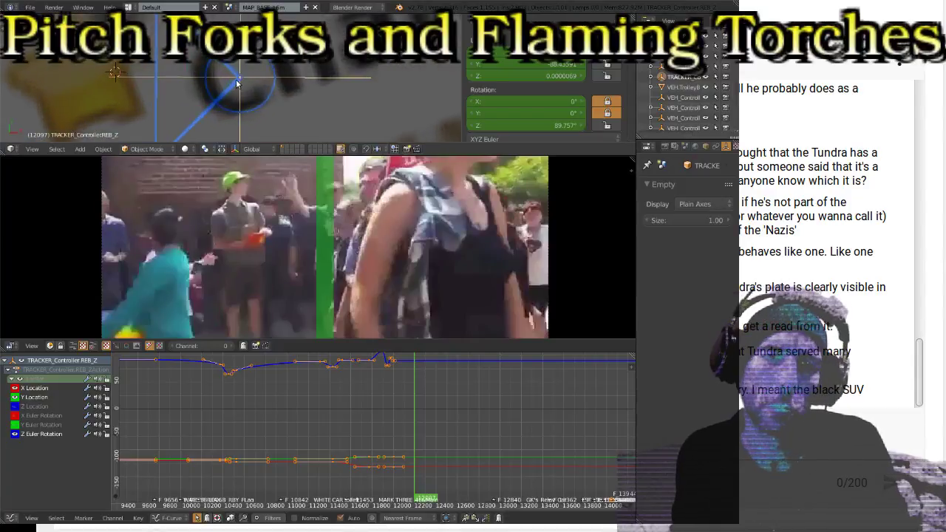
pyautogui.press('g')
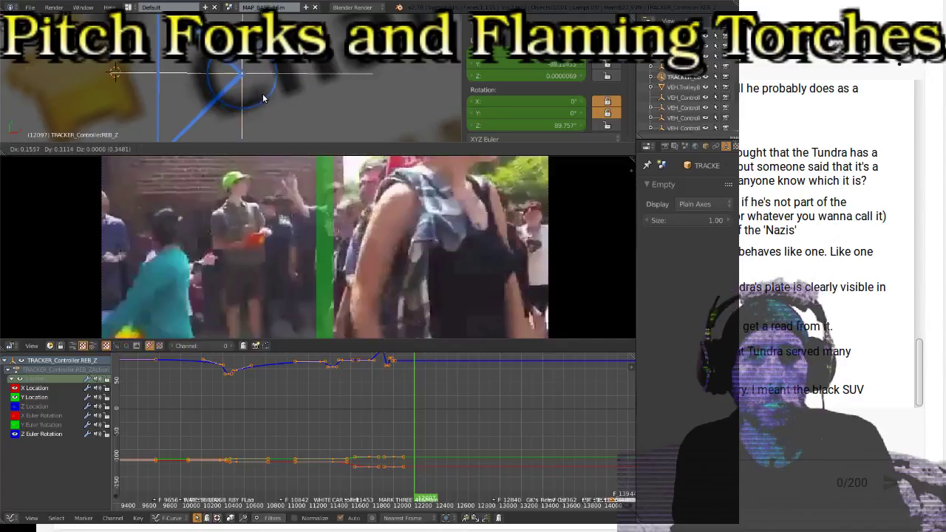
pyautogui.click(262, 81)
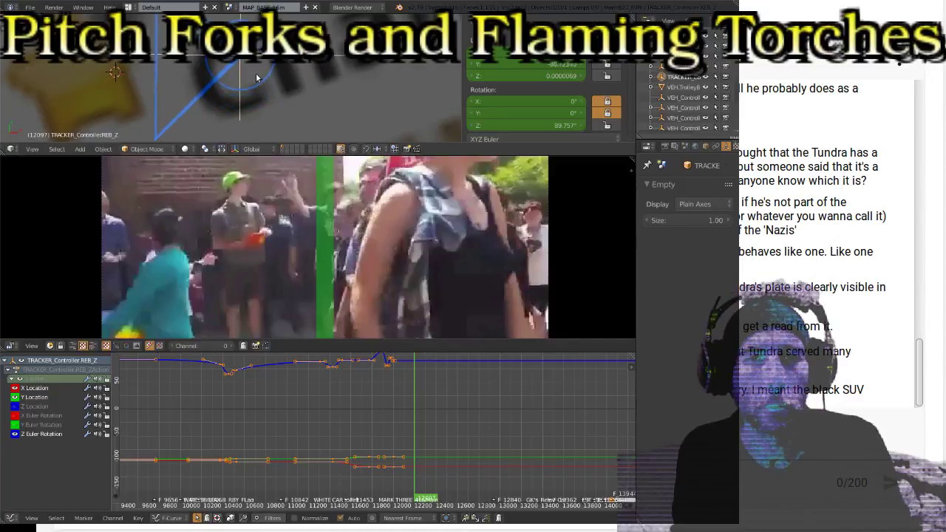
pyautogui.scroll(-5, 139, 68)
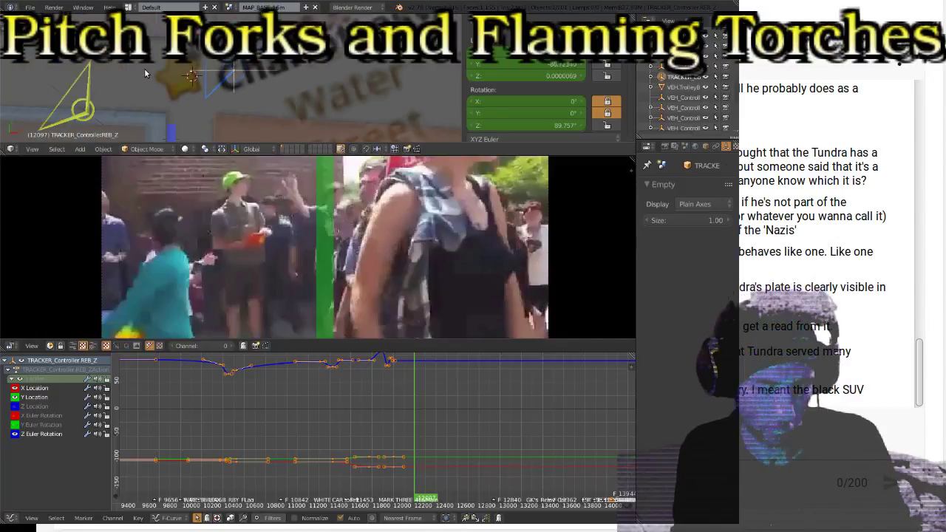
# Rotate the tracker to 166.246° on Z at frame 12097
pyautogui.press('r')
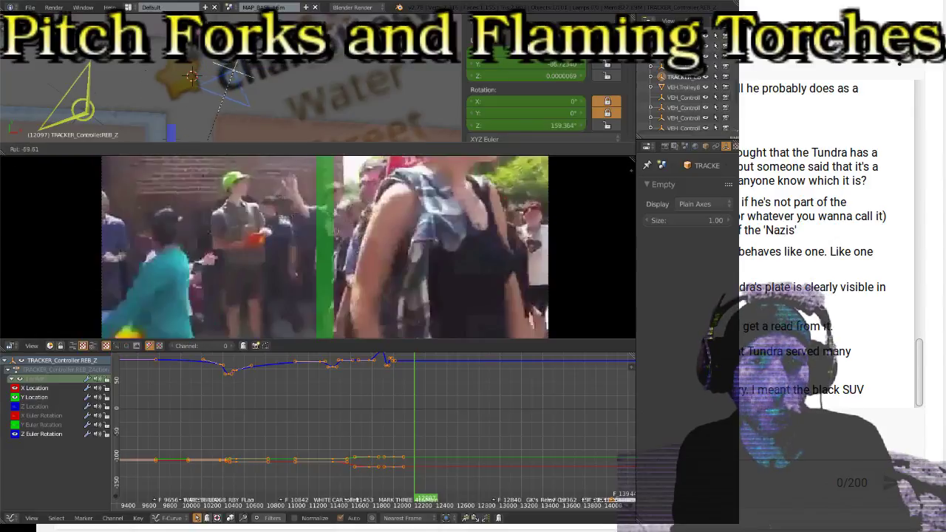
pyautogui.click(214, 138)
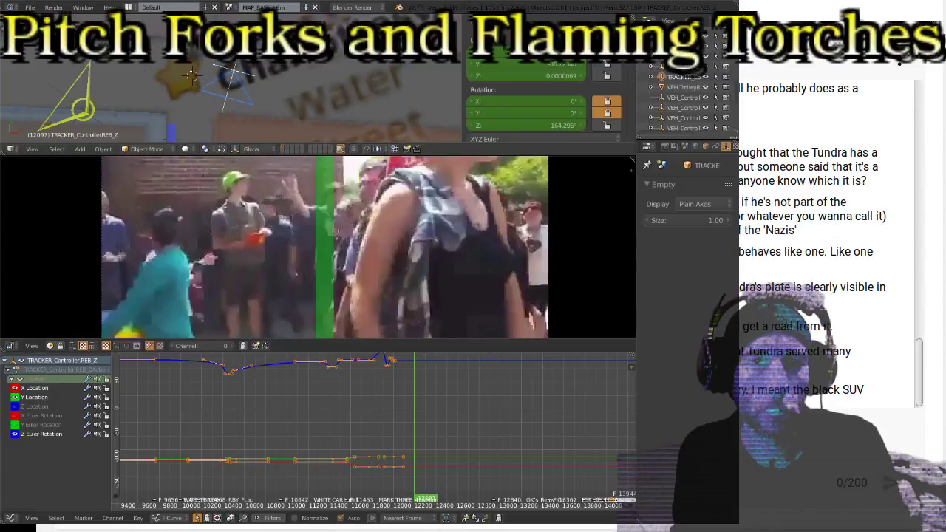
pyautogui.scroll(-5, 214, 138)
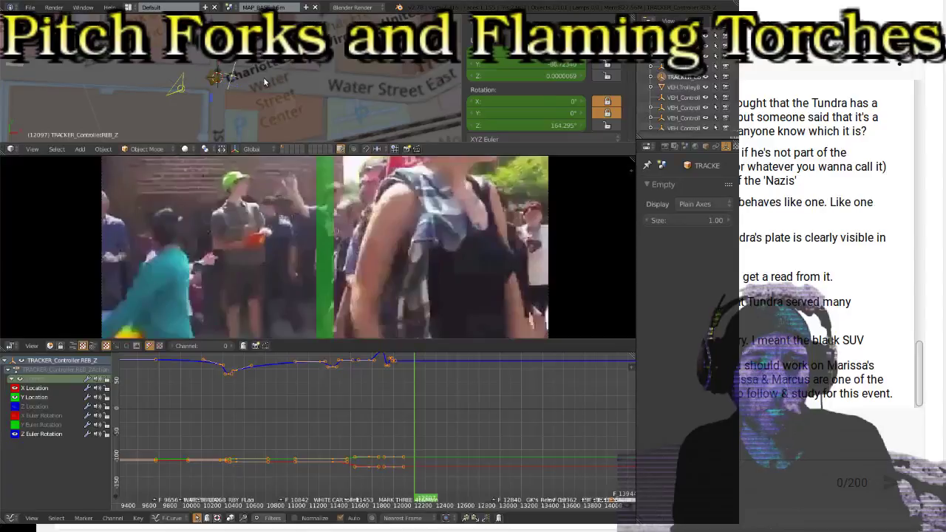
pyautogui.scroll(5, 259, 65)
pyautogui.press('r')
pyautogui.click(260, 48)
pyautogui.scroll(-1, 264, 74)
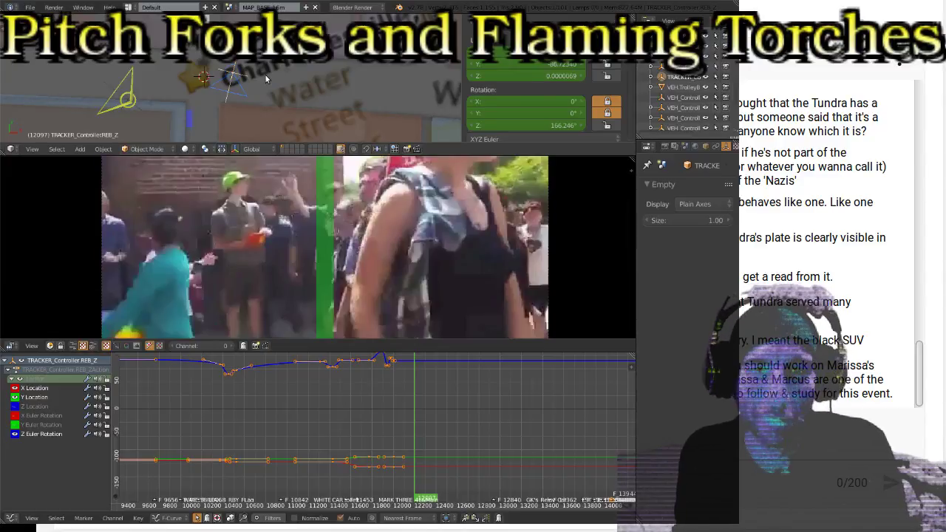
# Nudge the rotated tracker's position on the map and insert a LocRot keyframe at frame 12097
pyautogui.scroll(3, 260, 76)
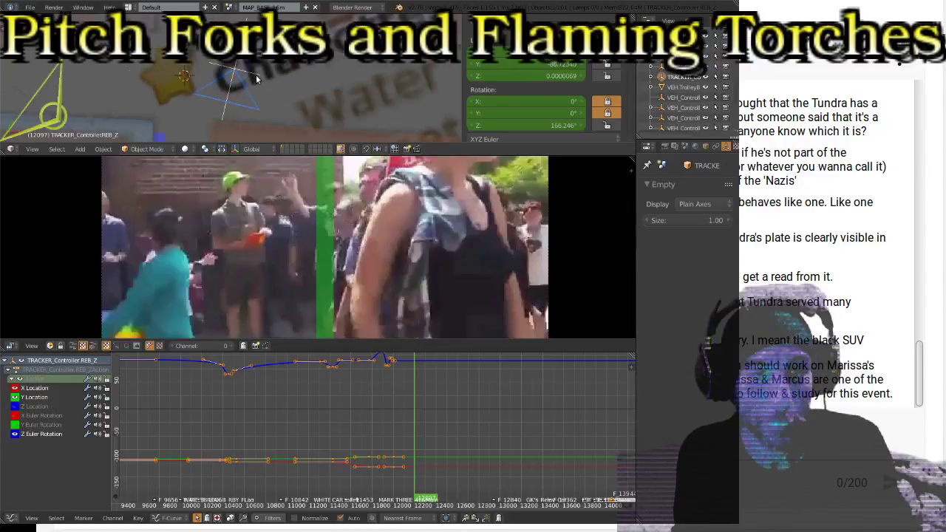
pyautogui.scroll(1, 257, 79)
pyautogui.press('g')
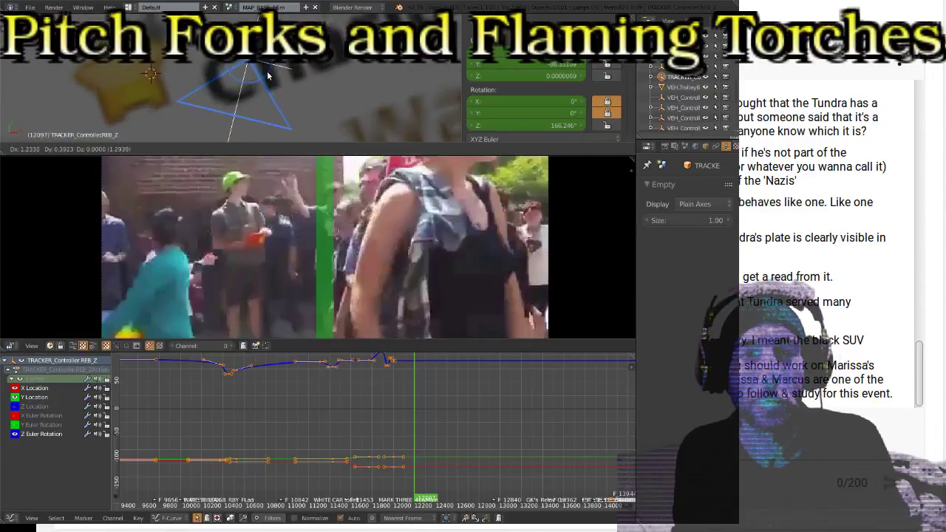
pyautogui.click(277, 77)
pyautogui.scroll(-2, 281, 78)
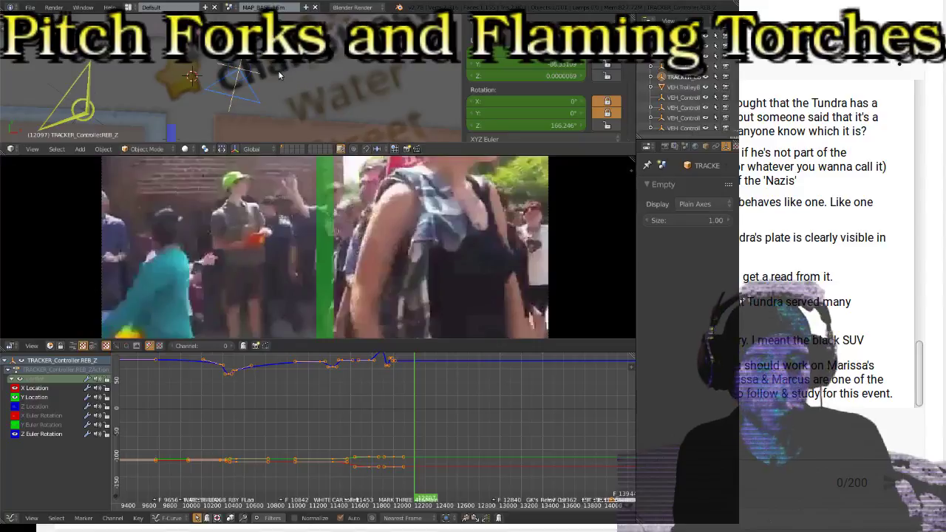
pyautogui.press('i')
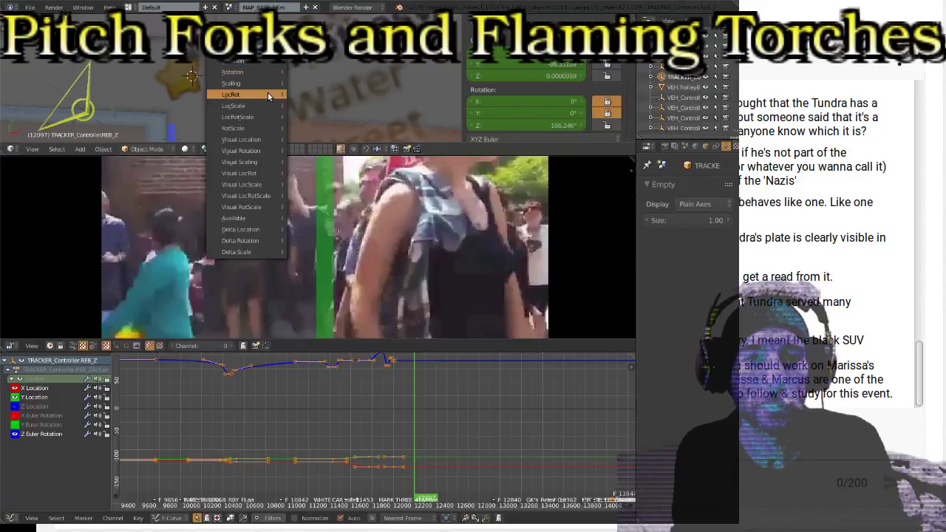
pyautogui.click(268, 94)
pyautogui.press('Right')
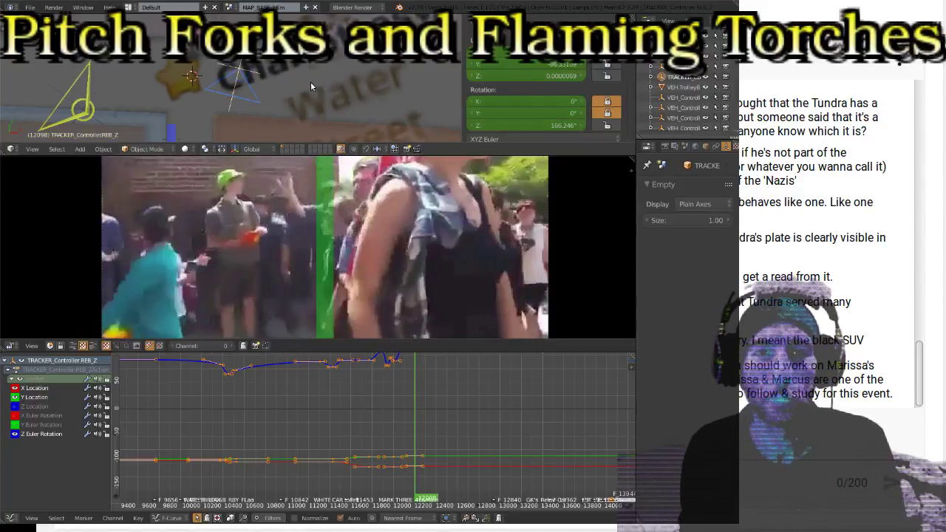
pyautogui.press('Left')
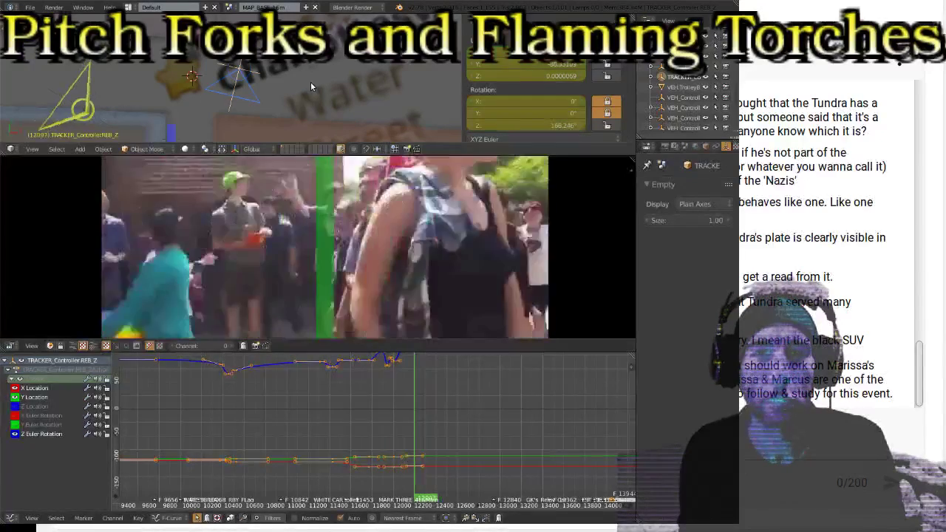
# Play the footage from frame 12097 to 12240, move the tracker slightly and insert a LocRot keyframe
pyautogui.press('Down')
pyautogui.hotkey('alt', 'a')
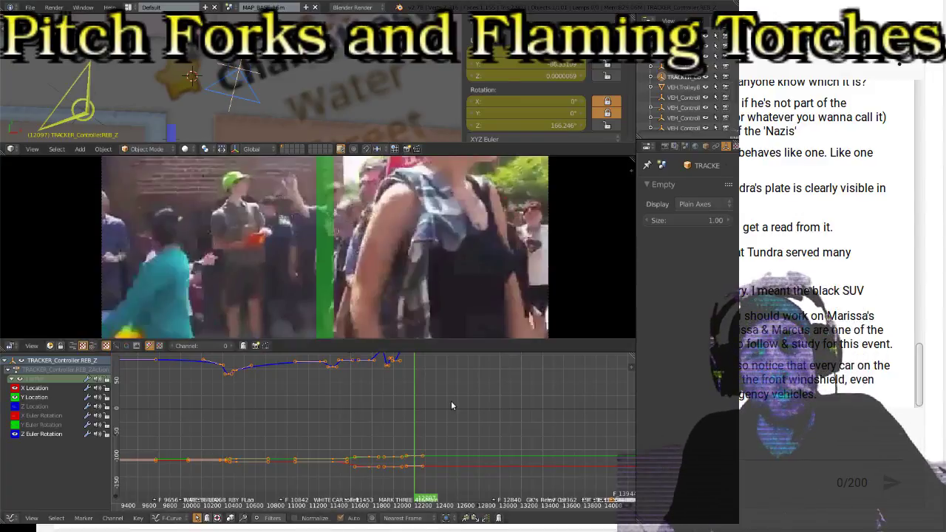
pyautogui.press('Down')
pyautogui.press('Up')
pyautogui.hotkey('alt', 'a')
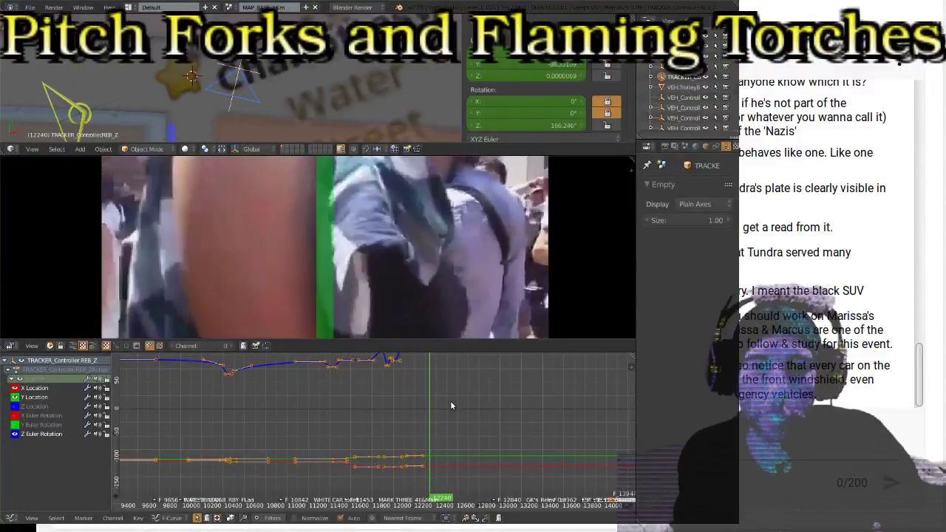
pyautogui.scroll(3, 260, 65)
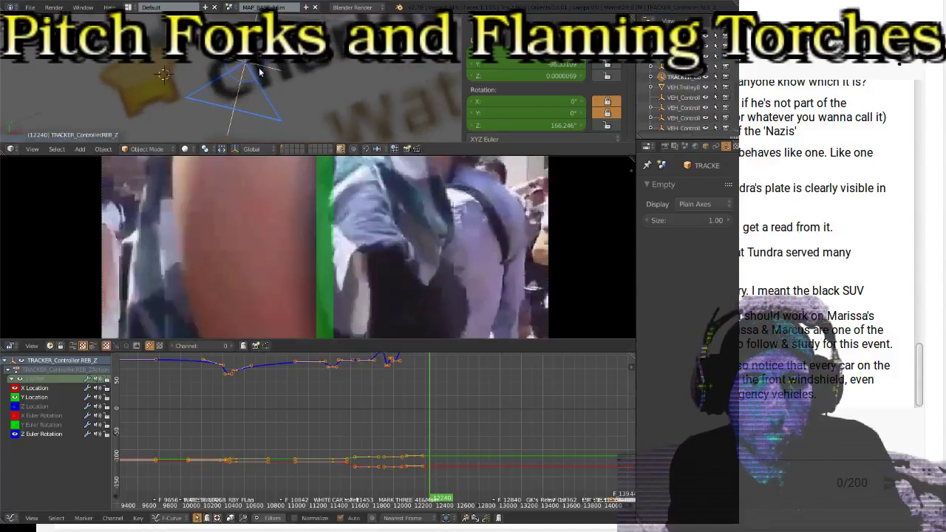
pyautogui.press('g')
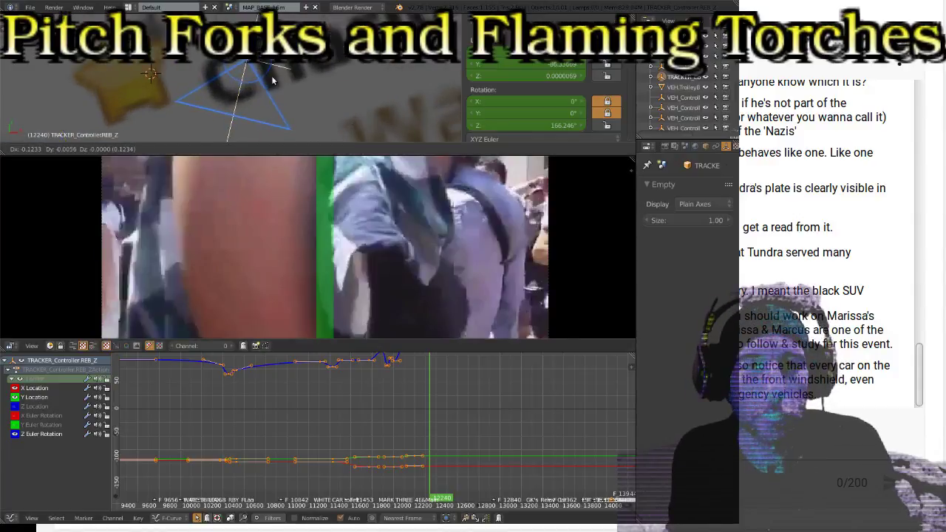
pyautogui.click(209, 67)
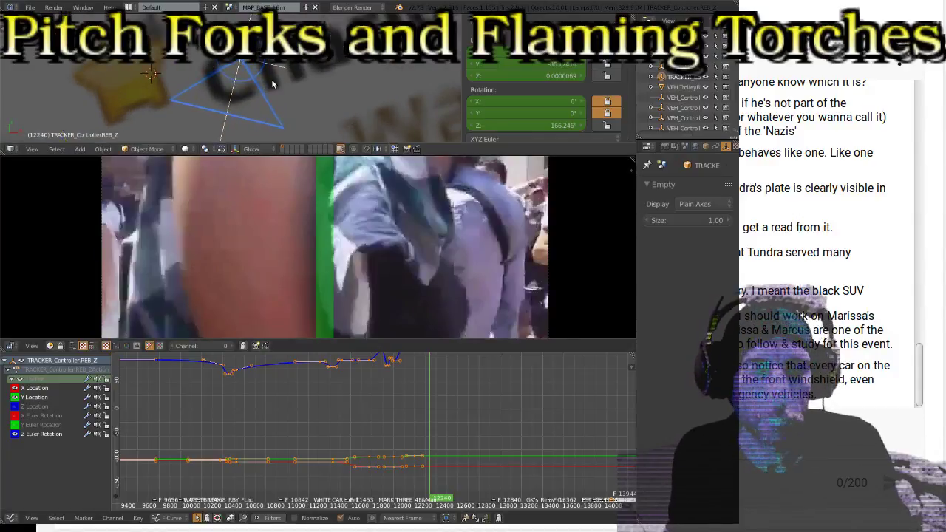
pyautogui.press('i')
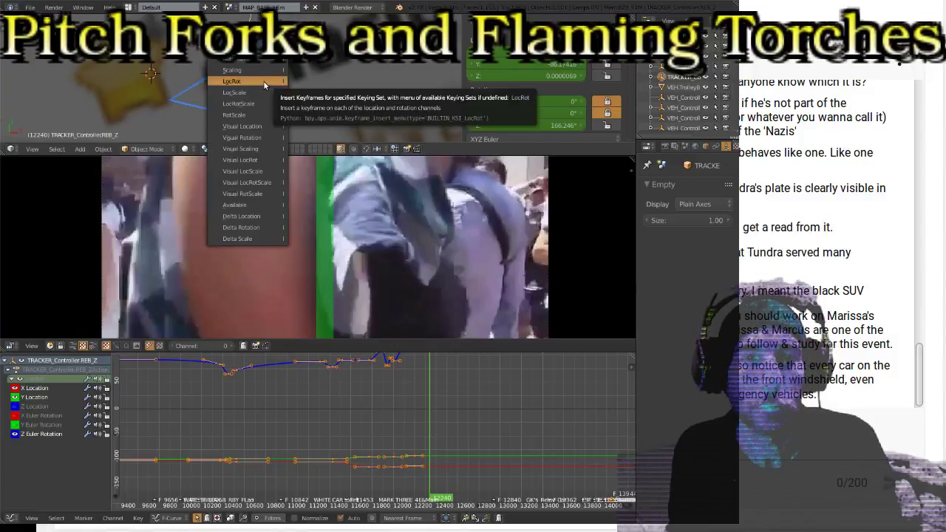
pyautogui.click(263, 81)
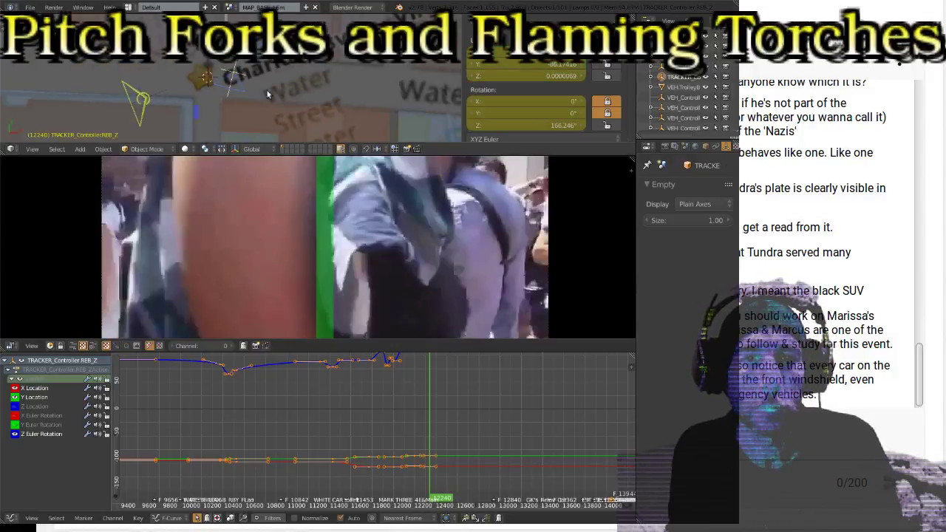
# Rotate the tracker to 154.683° on Z, nudge its position and insert a new LocRot keyframe at frame 12240
pyautogui.press('r')
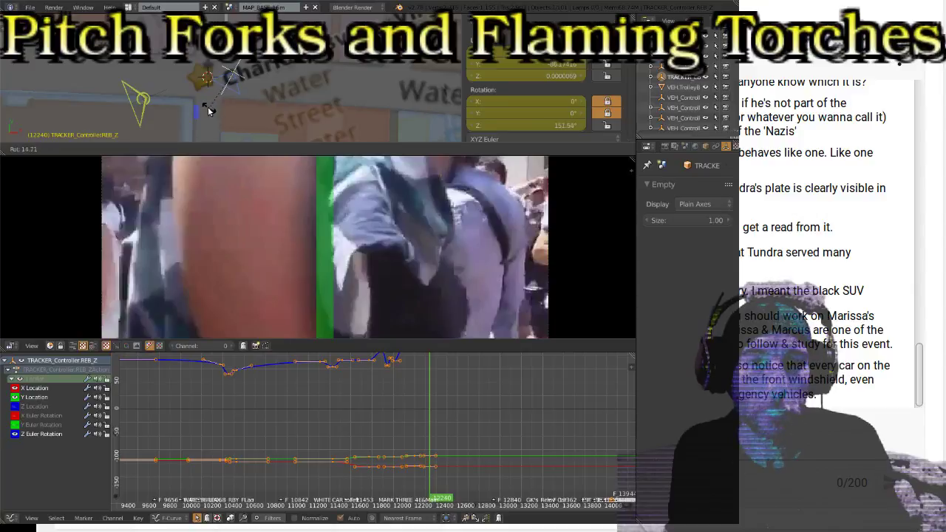
pyautogui.click(205, 111)
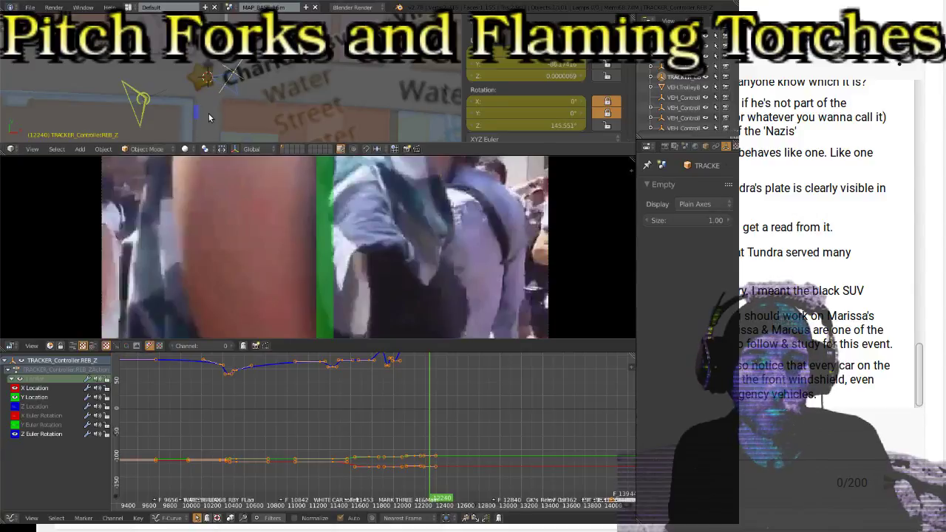
pyautogui.press('r')
pyautogui.click(213, 122)
pyautogui.scroll(-2, 214, 112)
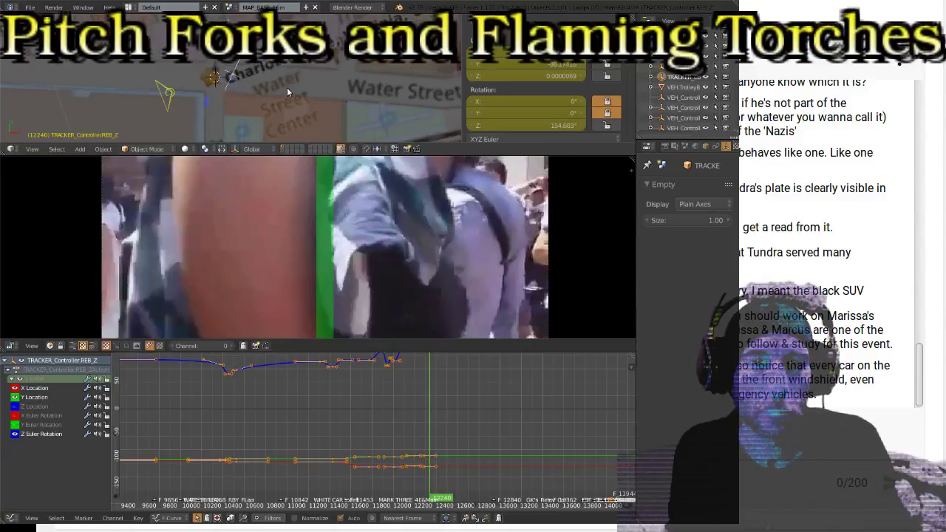
pyautogui.scroll(4, 270, 88)
pyautogui.scroll(2, 260, 85)
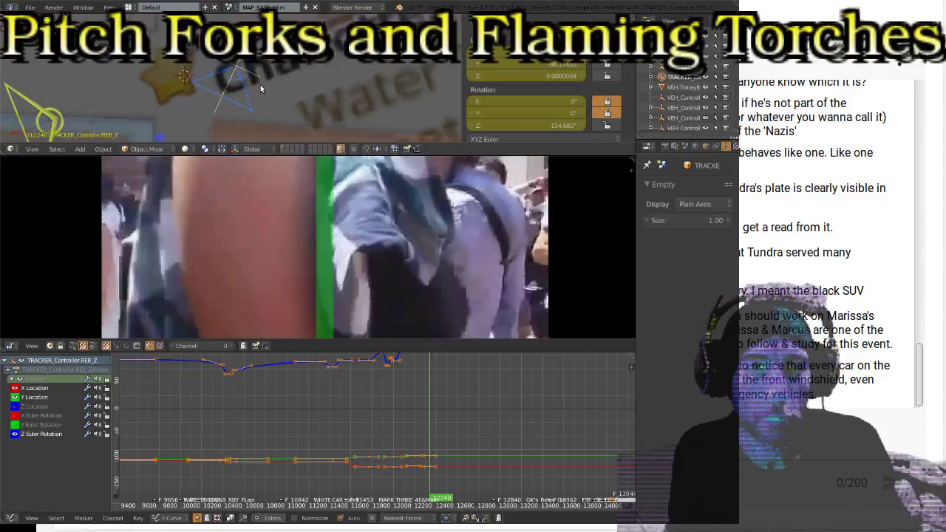
pyautogui.press('g')
pyautogui.click(252, 84)
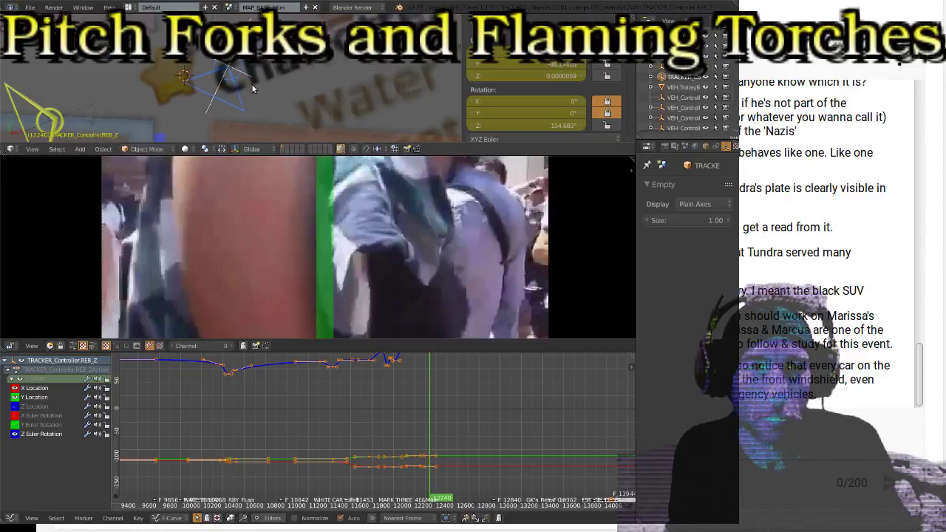
pyautogui.press('i')
pyautogui.click(261, 91)
pyautogui.scroll(-3, 196, 114)
pyautogui.scroll(-3, 200, 114)
pyautogui.scroll(3, 213, 114)
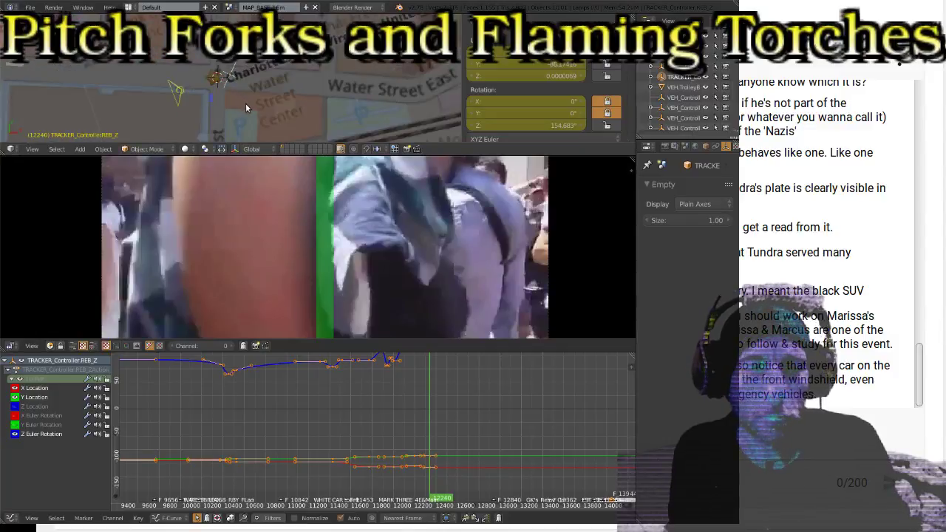
pyautogui.keyDown('shift'); pyautogui.moveTo(250, 109); pyautogui.dragTo(321, 94, button='middle'); pyautogui.keyUp('shift')
pyautogui.scroll(3, 314, 67)
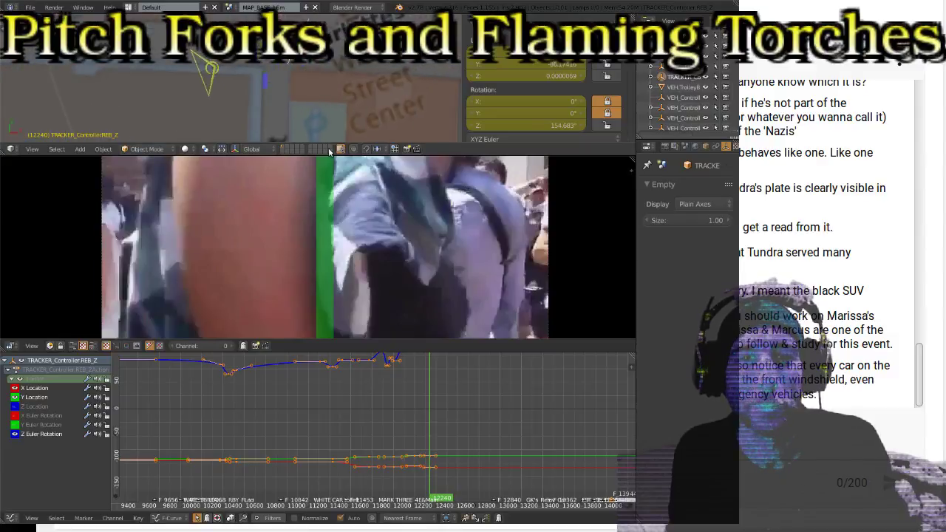
# Enlarge the map viewport and frame the map around the tracker and Water Street Center
pyautogui.moveTo(330, 156); pyautogui.dragTo(330, 209)
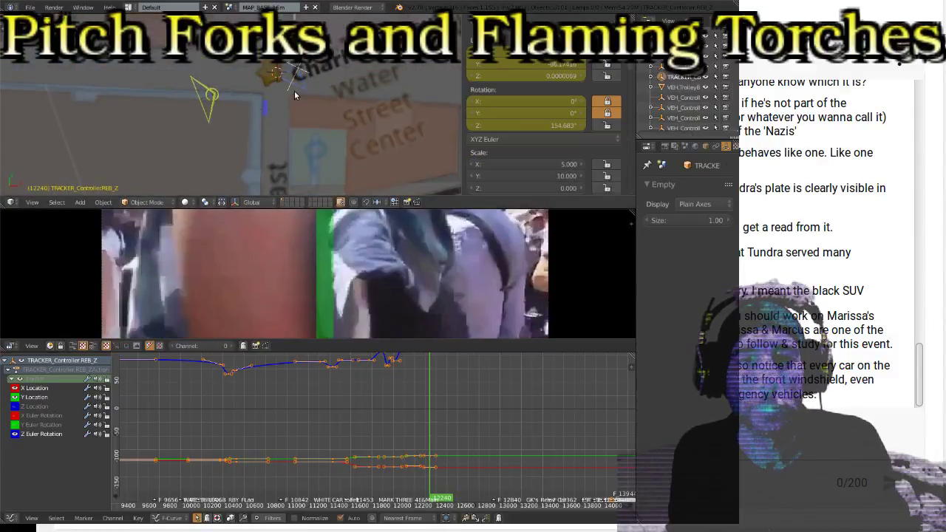
pyautogui.scroll(2, 294, 91)
pyautogui.scroll(-3, 321, 97)
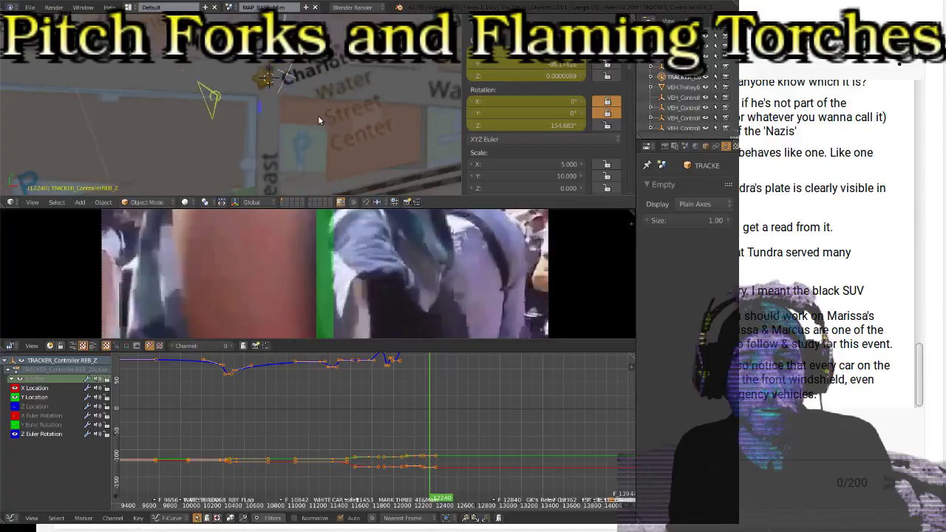
pyautogui.scroll(3, 320, 116)
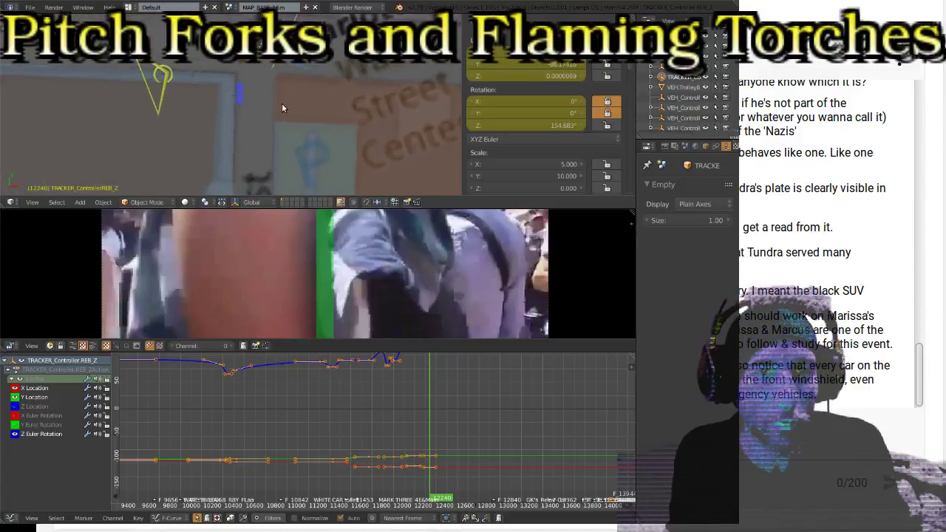
pyautogui.keyDown('shift'); pyautogui.moveTo(285, 136); pyautogui.dragTo(292, 94, button='middle'); pyautogui.keyUp('shift')
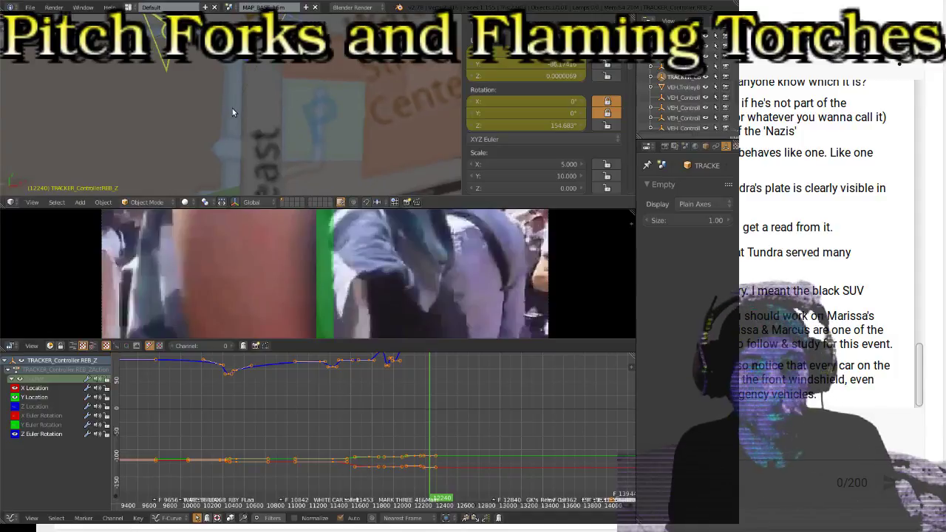
# Try rotating the tracker to 157.377° on Z at frame 12240
pyautogui.press('r')
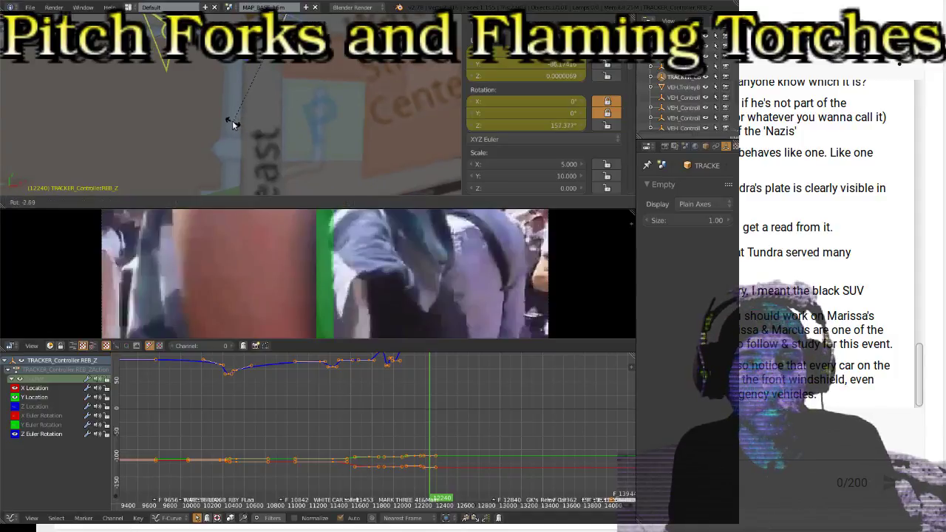
pyautogui.click(232, 121)
pyautogui.keyDown('shift'); pyautogui.moveTo(334, 52); pyautogui.dragTo(321, 91, button='middle'); pyautogui.keyUp('shift')
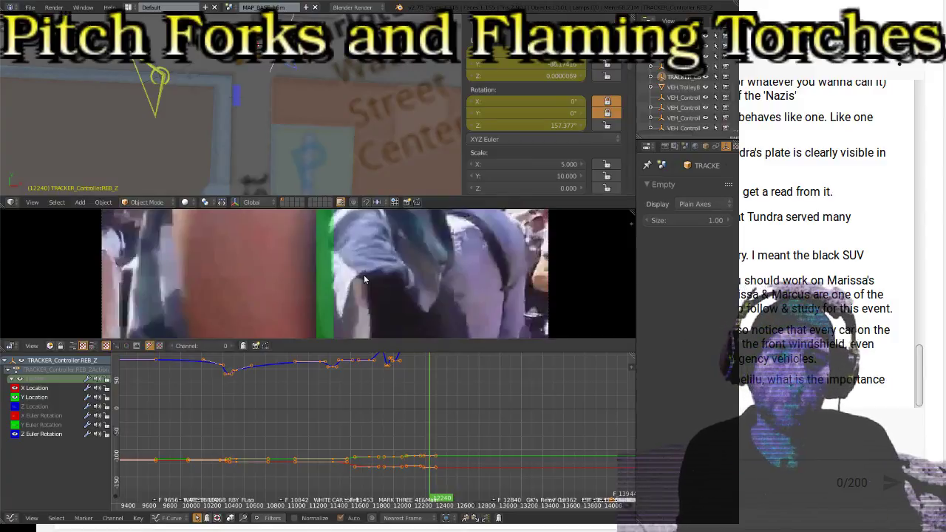
# Step the footage back from frame 12240 to frame 12203
pyautogui.press('Left')
pyautogui.press('Left')
pyautogui.press('Left')
pyautogui.press('Left')
pyautogui.press('Left')
pyautogui.press('Left')
pyautogui.press('Left')
pyautogui.press('Left')
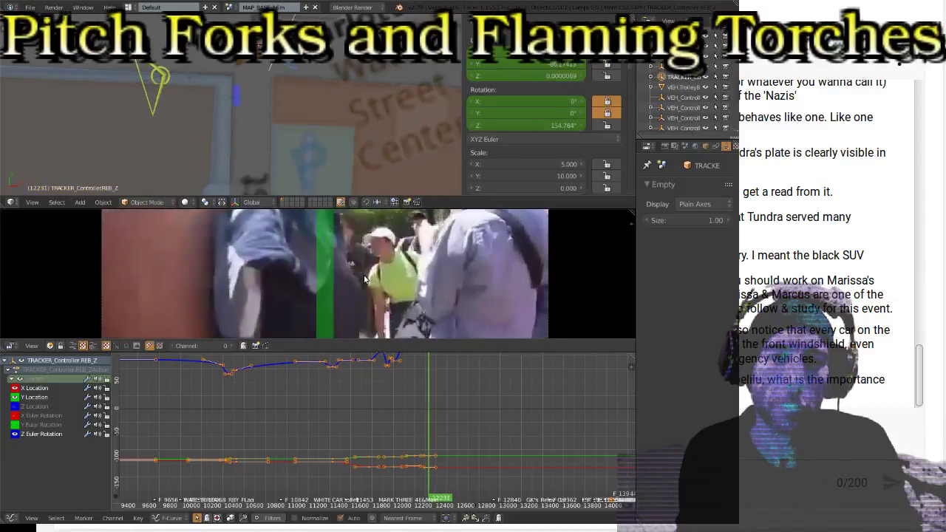
pyautogui.press('Left')
pyautogui.press('Left')
pyautogui.press('Left')
pyautogui.press('Left')
pyautogui.press('Left')
pyautogui.press('Left')
pyautogui.press('Left')
pyautogui.press('Left')
pyautogui.press('Left')
pyautogui.press('Left')
pyautogui.press('Left')
pyautogui.press('Left')
pyautogui.press('Left')
pyautogui.press('Left')
pyautogui.press('Left')
pyautogui.press('Left')
pyautogui.press('Left')
pyautogui.press('Left')
pyautogui.press('Left')
pyautogui.press('Left')
pyautogui.press('Left')
pyautogui.press('Left')
pyautogui.press('Left')
pyautogui.press('Left')
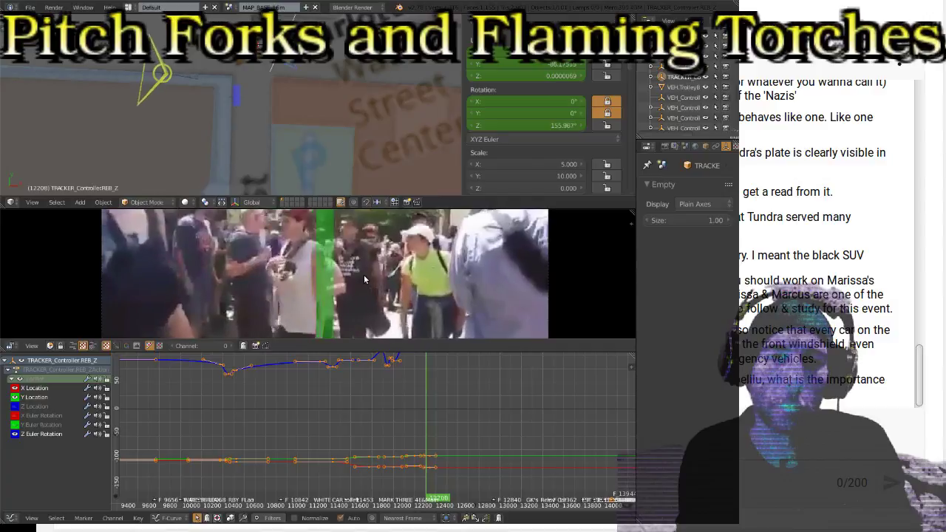
pyautogui.press('Left')
pyautogui.press('Left')
pyautogui.press('Left')
pyautogui.press('Left')
pyautogui.press('Left')
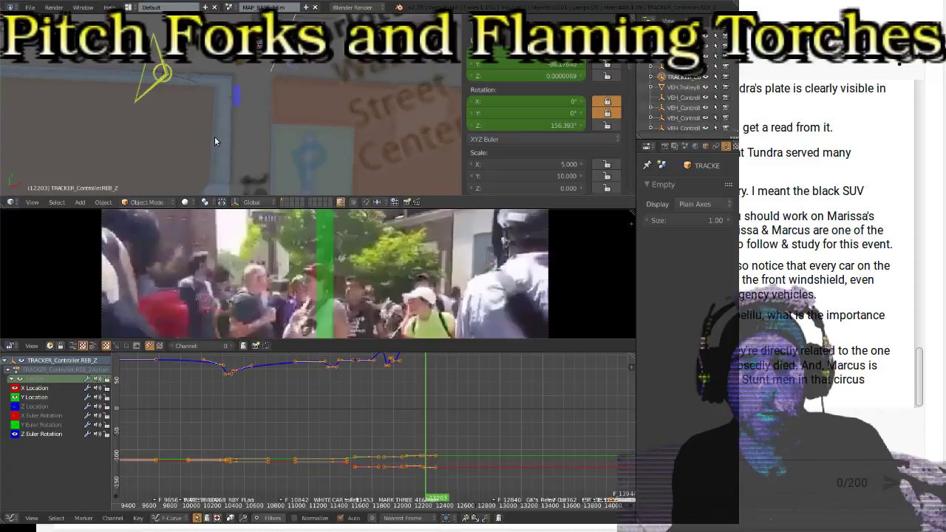
# Rotate the tracker to 148.204° on Z and insert a LocRot keyframe at frame 12203
pyautogui.press('r')
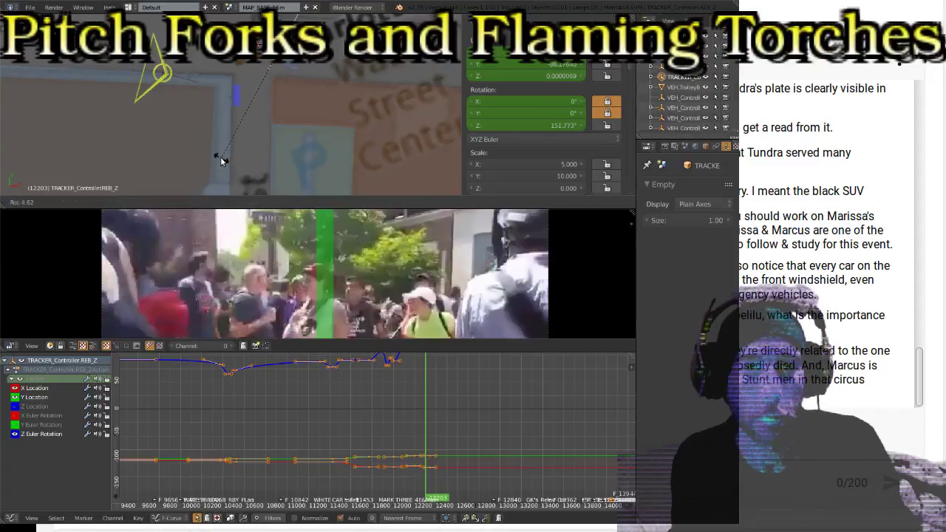
pyautogui.click(234, 150)
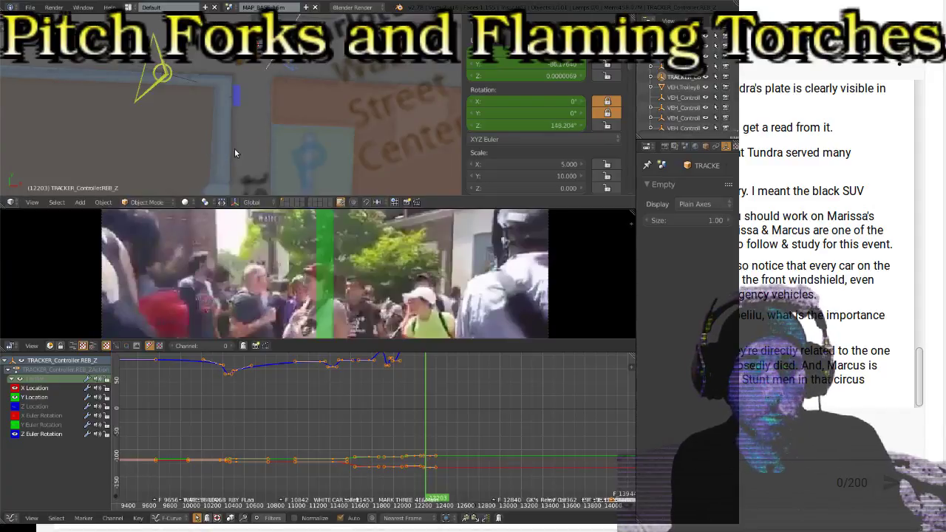
pyautogui.press('i')
pyautogui.click(315, 102)
# Move the tracker by about 0.58 on X and -0.29 on Y and insert a LocRot keyframe at frame 12203
pyautogui.keyDown('shift'); pyautogui.moveTo(348, 38); pyautogui.dragTo(329, 119, button='middle'); pyautogui.keyUp('shift')
pyautogui.press('g')
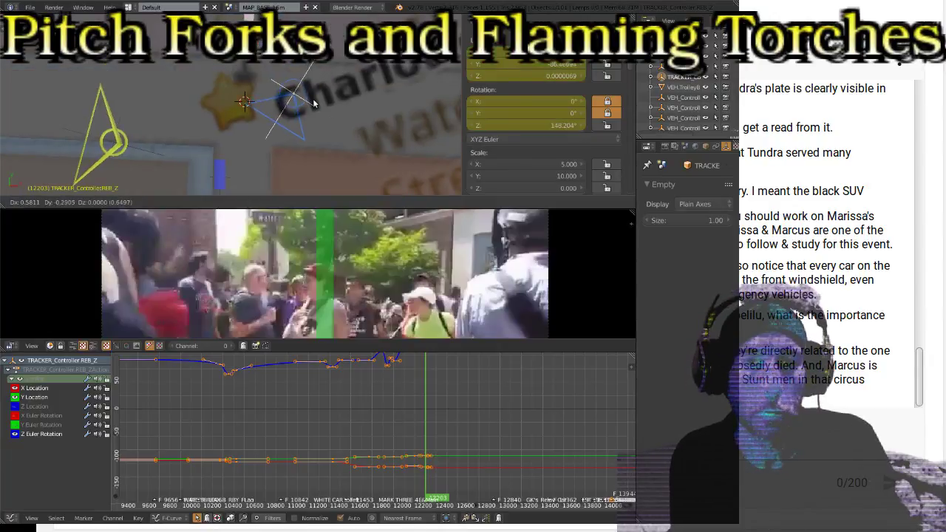
pyautogui.click(313, 103)
pyautogui.press('i')
pyautogui.click(314, 104)
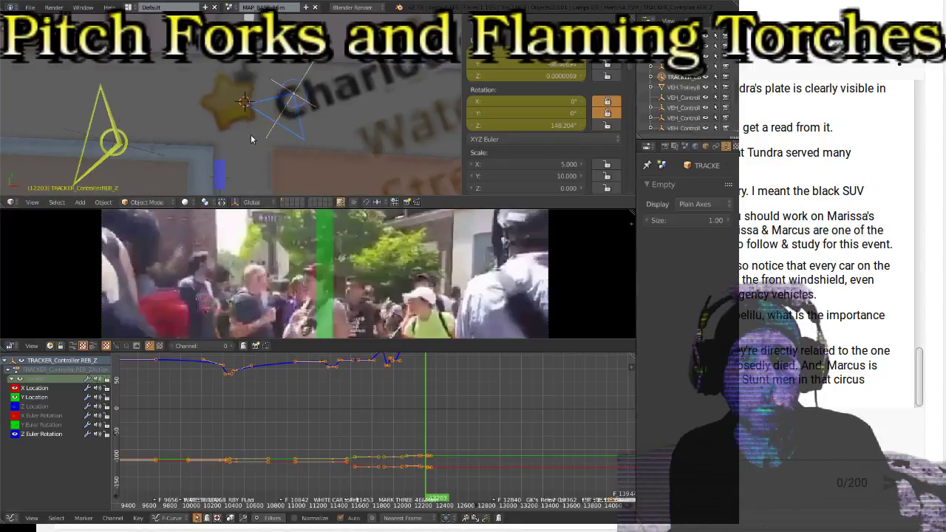
# Play the footage forward from frame 12203 and stop at frame 12366
pyautogui.scroll(-6, 242, 142)
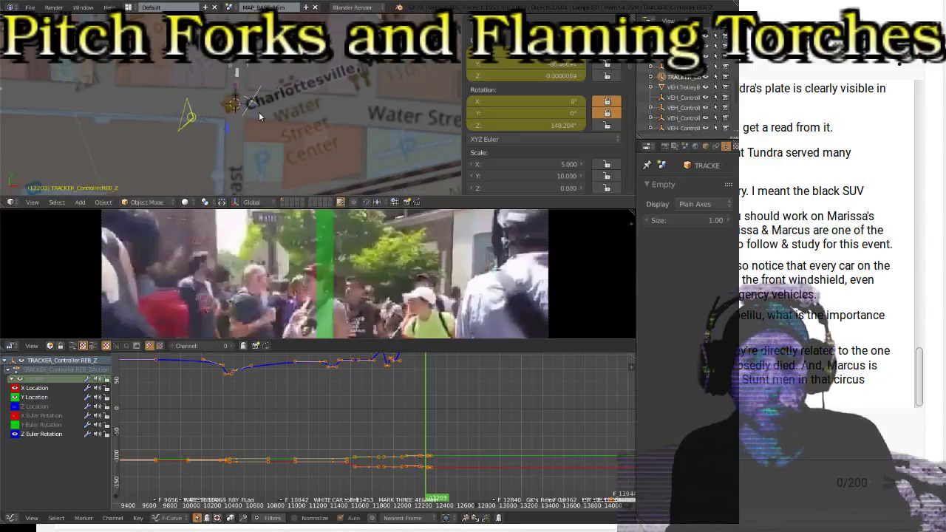
pyautogui.hotkey('alt', 'a')
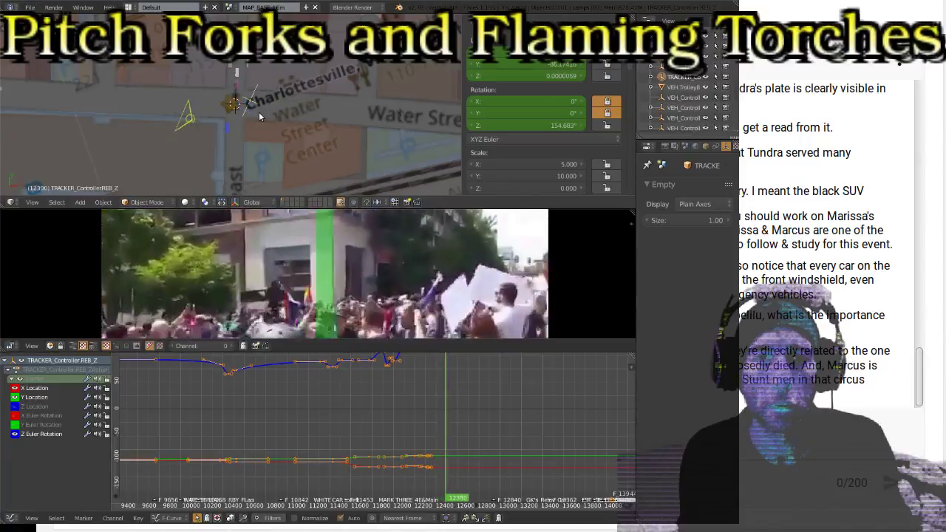
pyautogui.hotkey('shift', 'Down')
pyautogui.hotkey('shift', 'Down')
pyautogui.hotkey('shift', 'Down')
pyautogui.hotkey('shift', 'Down')
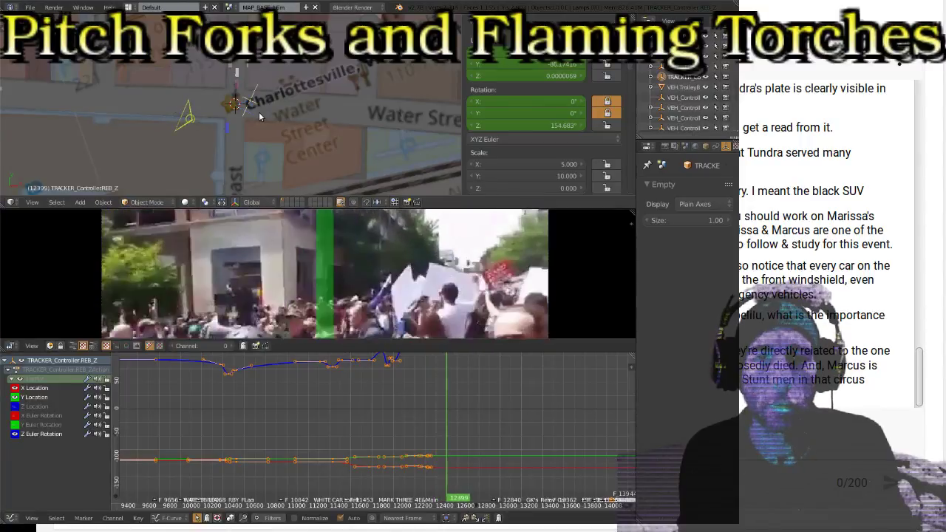
pyautogui.press('Right')
pyautogui.press('Right')
pyautogui.press('Right')
pyautogui.press('Right')
pyautogui.press('Right')
pyautogui.press('Right')
pyautogui.press('Right')
pyautogui.press('Right')
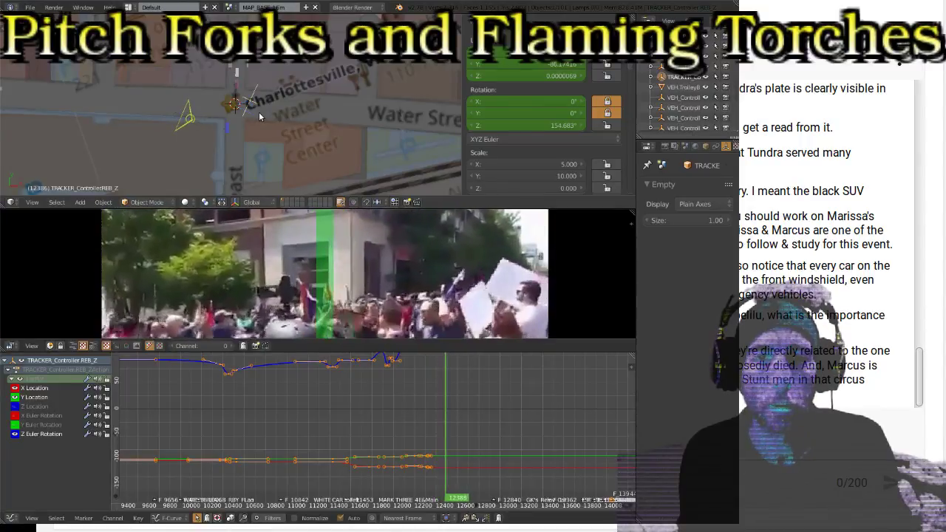
pyautogui.hotkey('shift', 'Down')
pyautogui.hotkey('shift', 'Down')
pyautogui.hotkey('shift', 'Down')
pyautogui.hotkey('shift', 'Down')
pyautogui.hotkey('shift', 'Down')
pyautogui.hotkey('shift', 'Down')
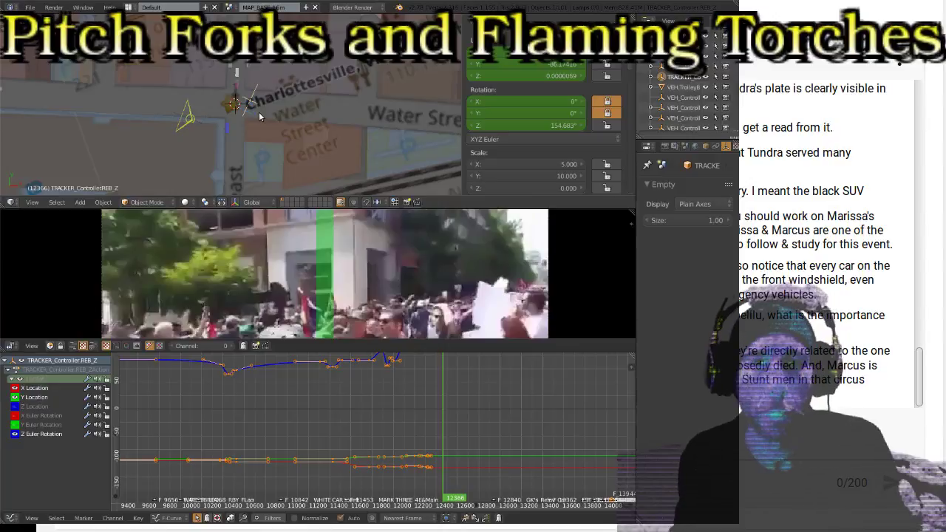
# Rotate the tracker to 132.56° on Z and insert a LocRot keyframe at frame 12366
pyautogui.scroll(3, 268, 129)
pyautogui.scroll(5, 273, 119)
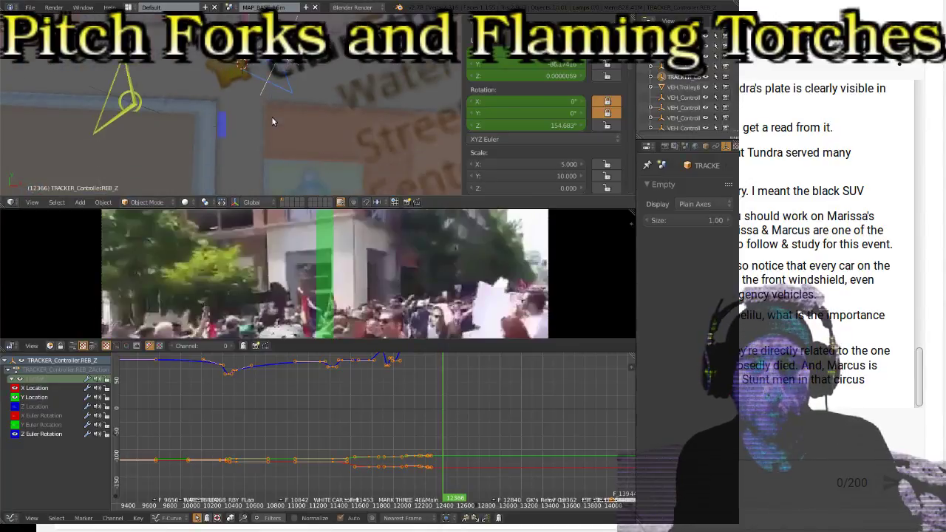
pyautogui.scroll(-3, 272, 116)
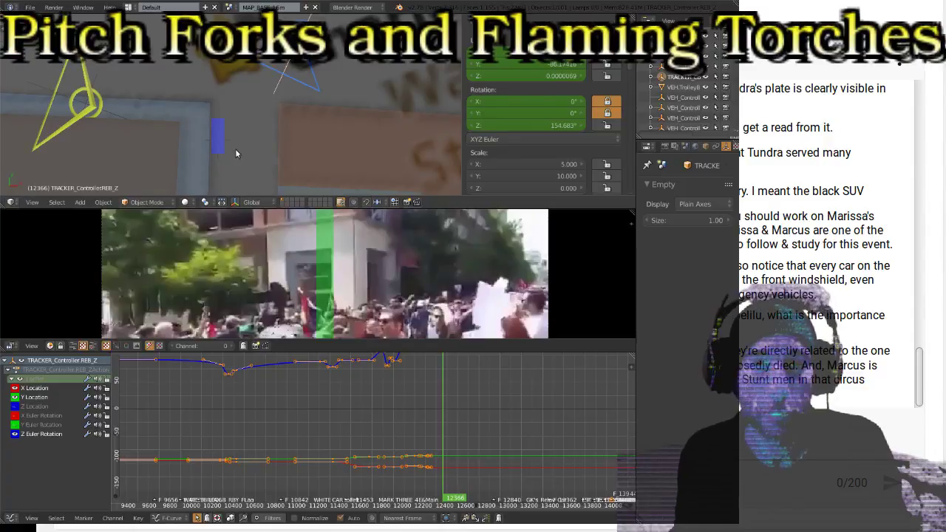
pyautogui.press('r')
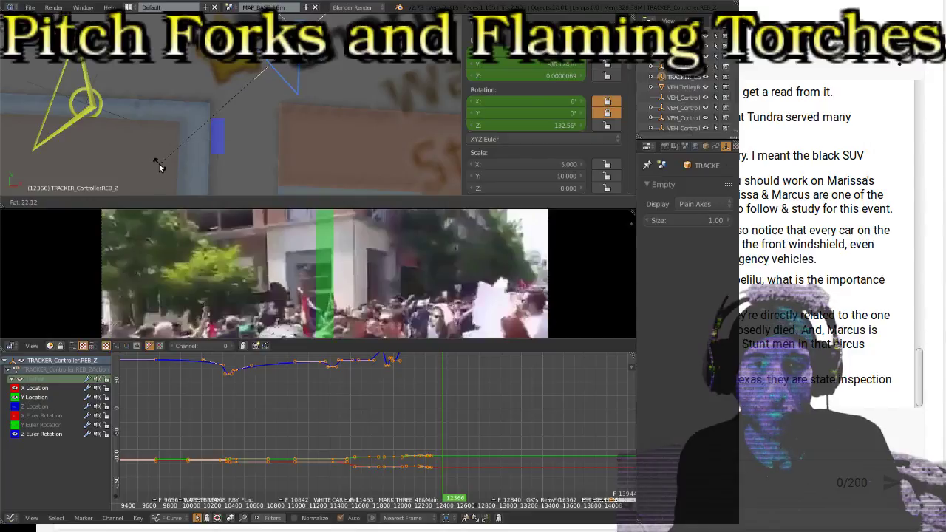
pyautogui.click(159, 168)
pyautogui.scroll(-2, 216, 121)
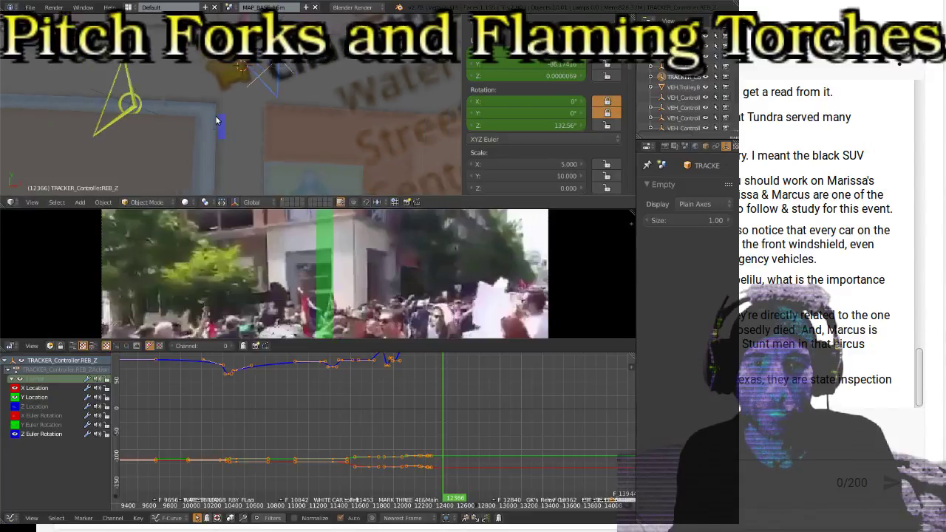
pyautogui.press('i')
pyautogui.click(275, 104)
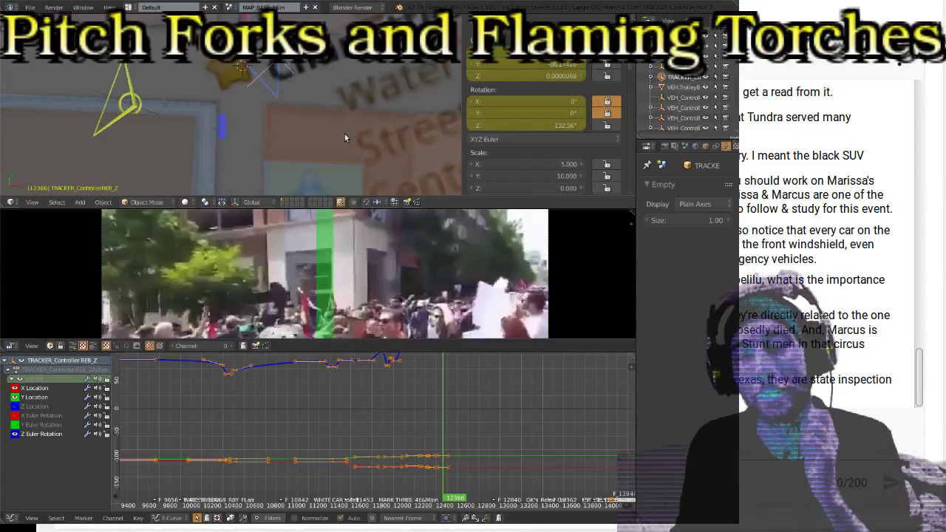
# Advance the footage to frame 12500, rotate the tracker to 145.769° on Z and insert a LocRot keyframe
pyautogui.moveTo(447, 393)
pyautogui.mouseDown(button='middle')
pyautogui.moveTo(447, 418)
pyautogui.moveTo(447, 405)
pyautogui.mouseUp(button='middle')
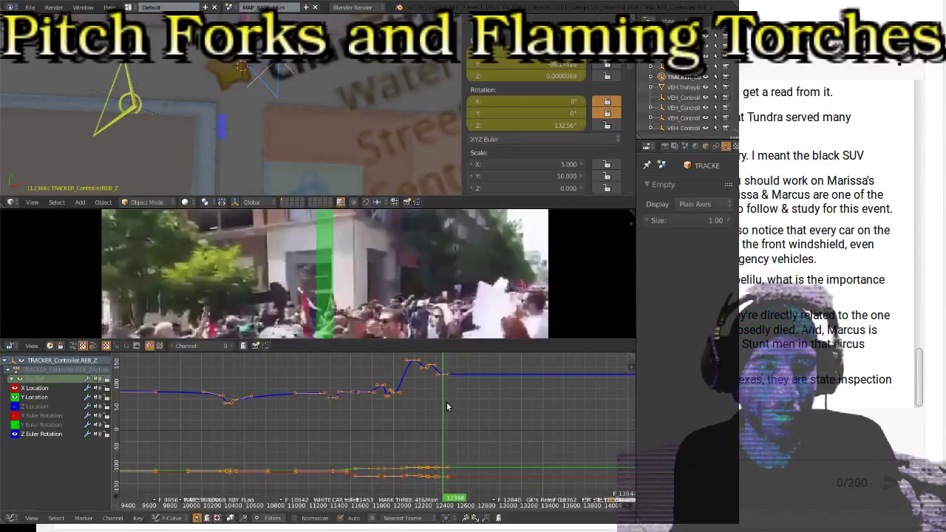
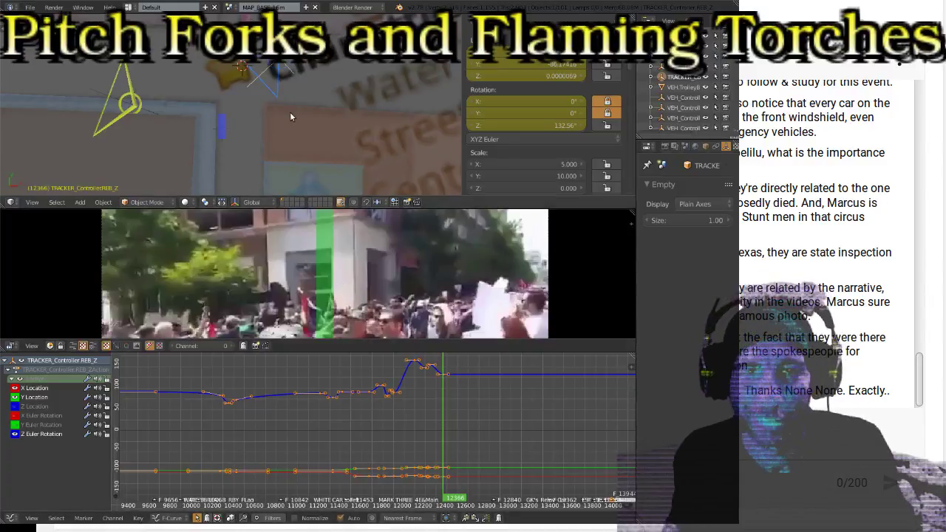
pyautogui.hotkey('alt', 'a')
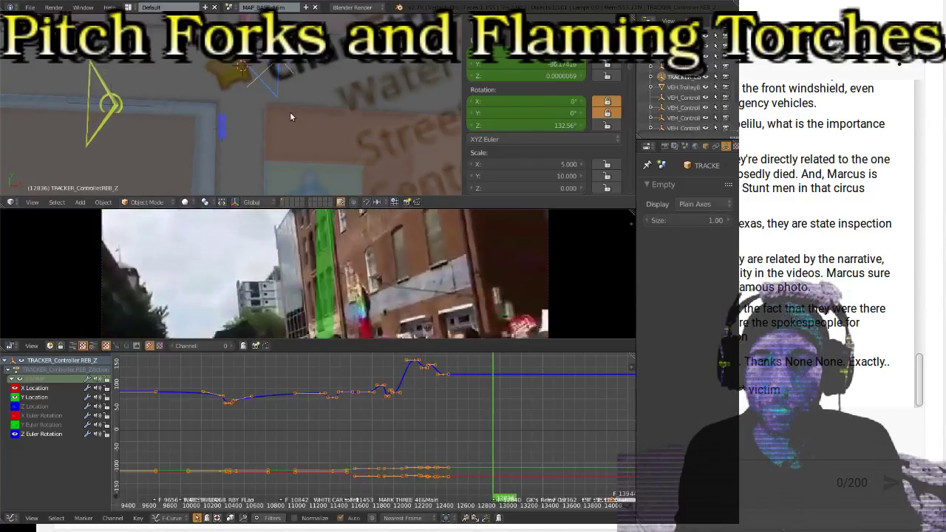
pyautogui.press('Down')
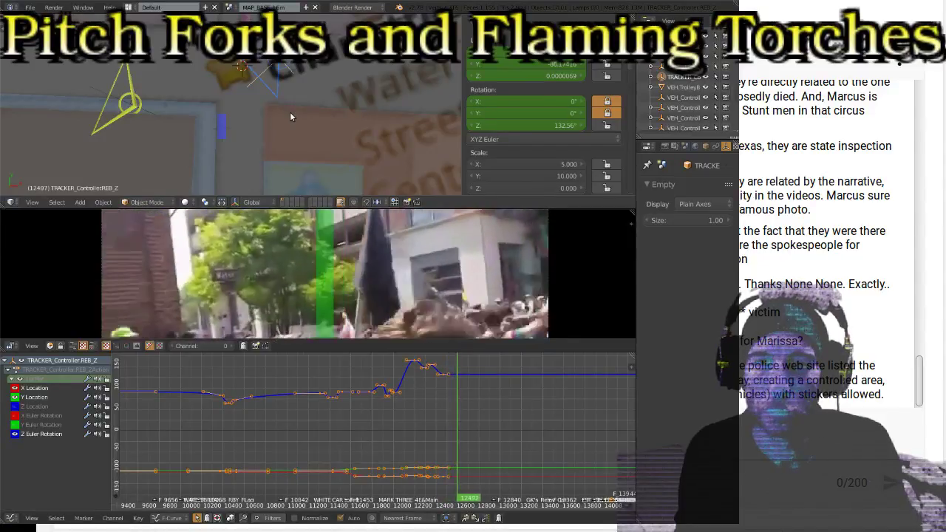
pyautogui.hotkey('shift', 'Down')
pyautogui.hotkey('shift', 'Down')
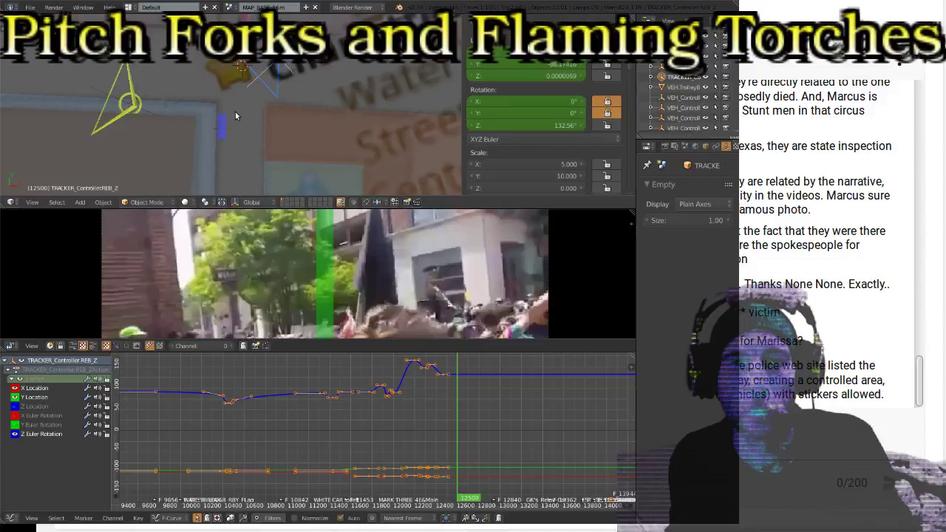
pyautogui.press('r')
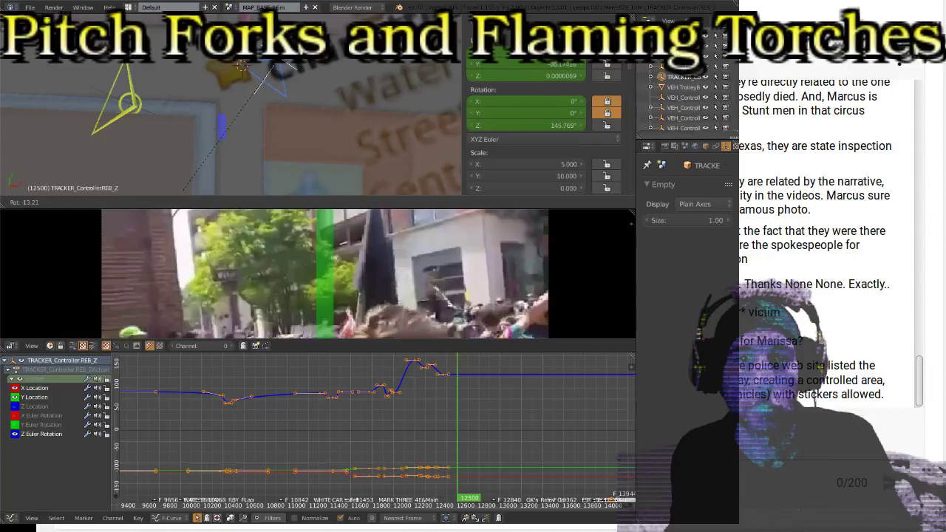
pyautogui.click(289, 65)
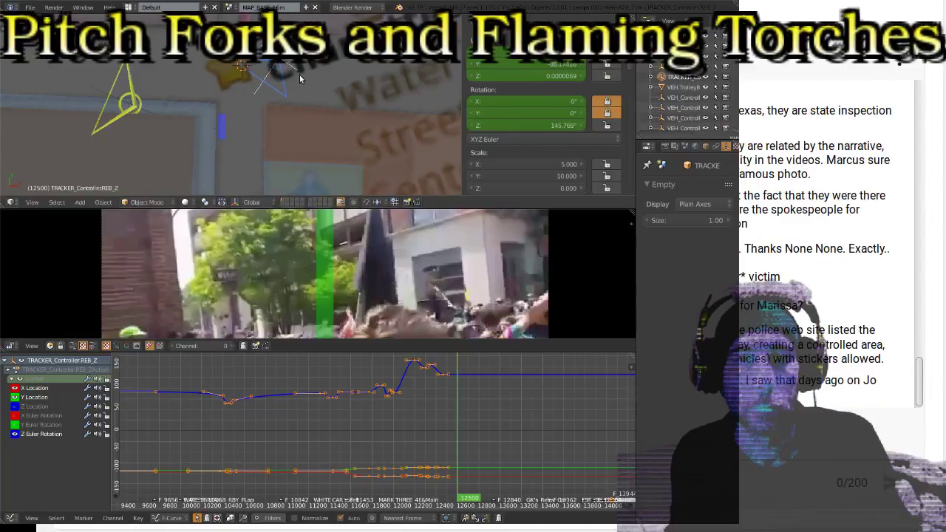
pyautogui.press('i')
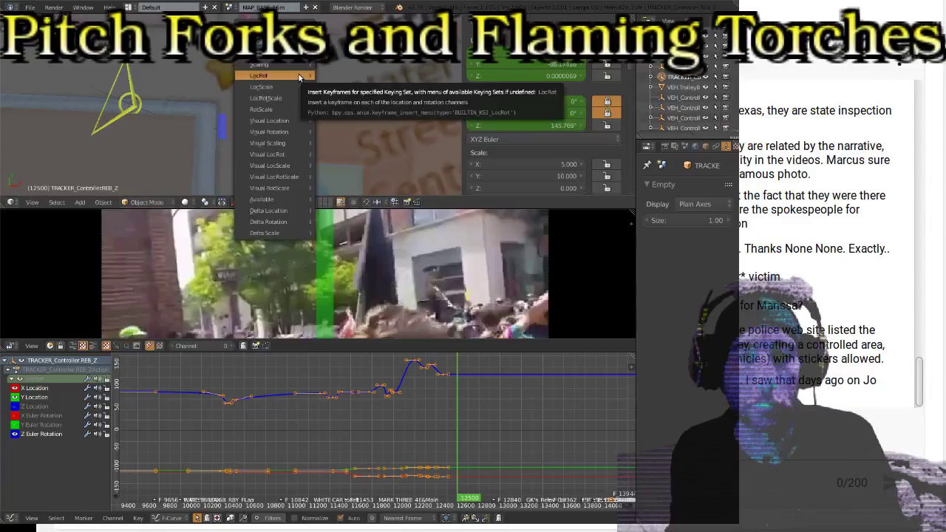
pyautogui.click(299, 73)
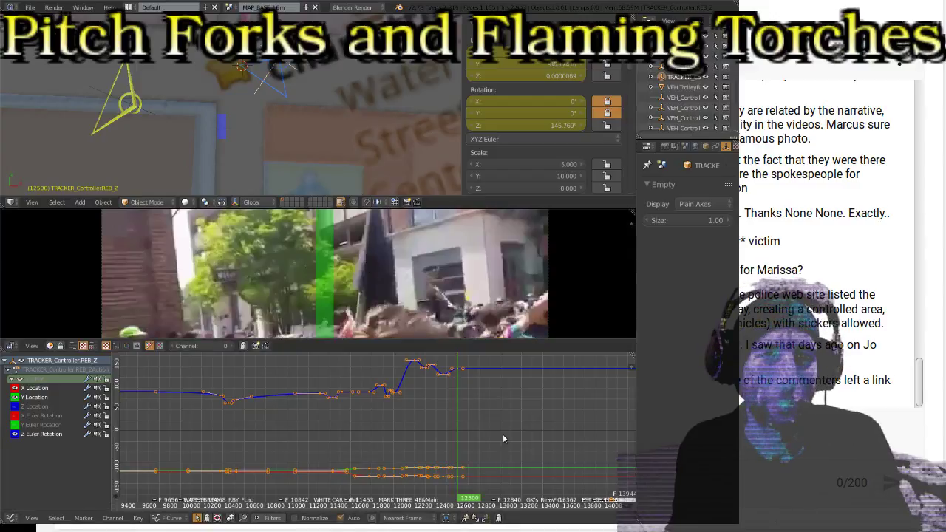
# Play the footage forward from frame 12500 to frame 12742 and rotate the tracker to about 123.4° on Z
pyautogui.moveTo(508, 418); pyautogui.dragTo(320, 418, button='middle')
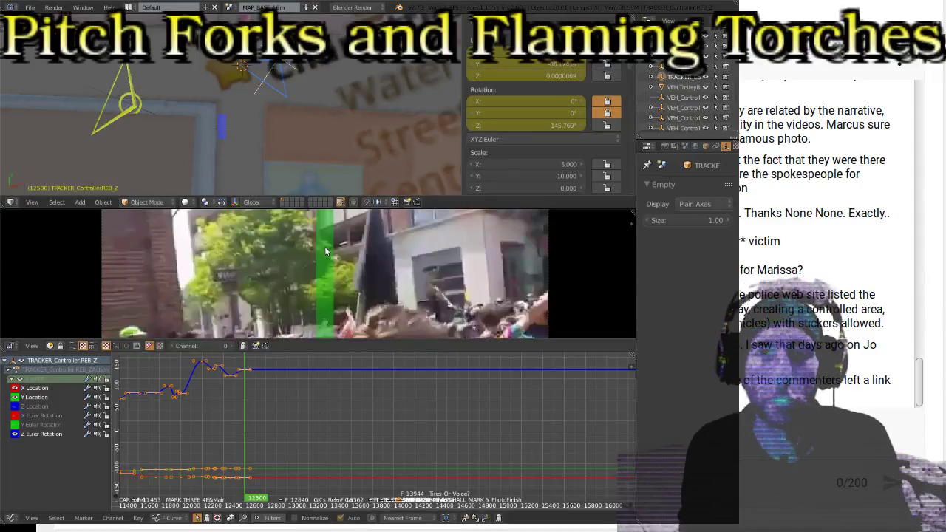
pyautogui.hotkey('alt', 'a')
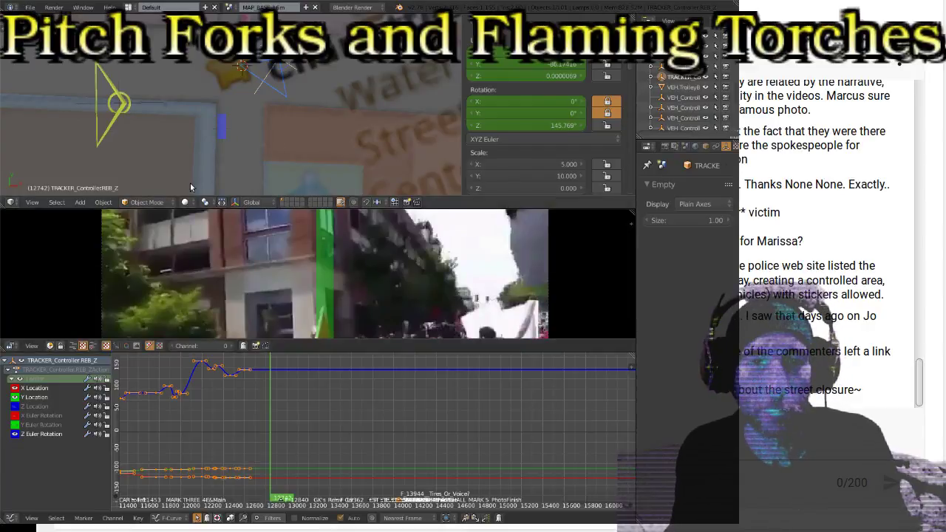
pyautogui.press('r')
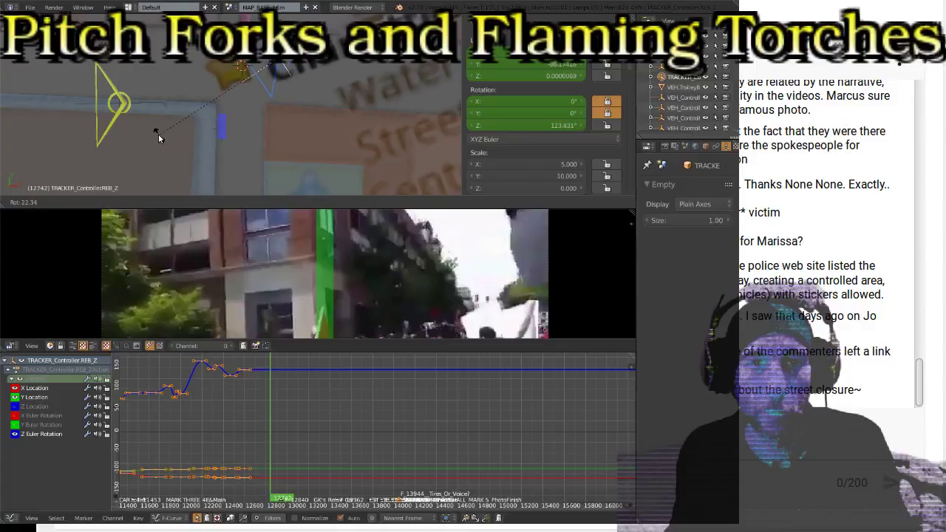
pyautogui.click(158, 133)
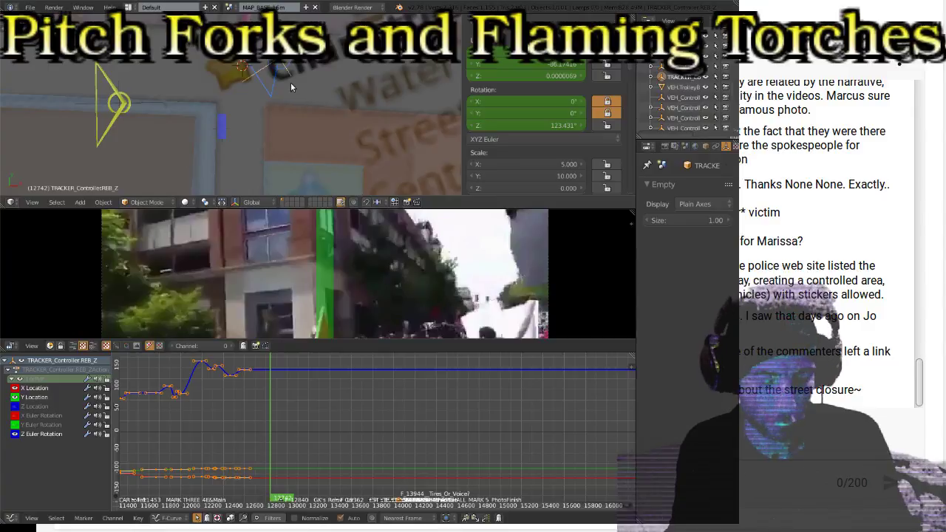
# Move the tracker by about -0.46 on X and -1.28 on Y, rotate it to 123.063° on Z, and insert a LocRot keyframe at frame 12742
pyautogui.press('g')
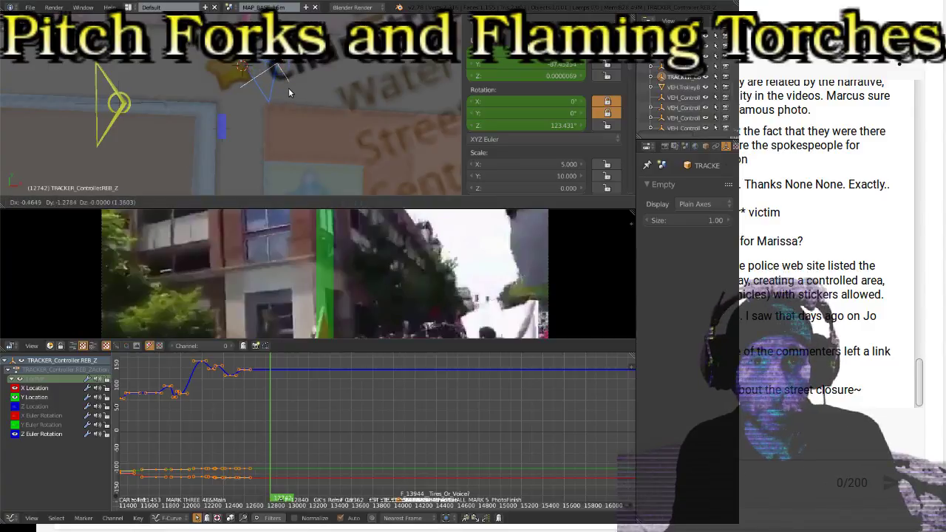
pyautogui.click(288, 88)
pyautogui.press('r')
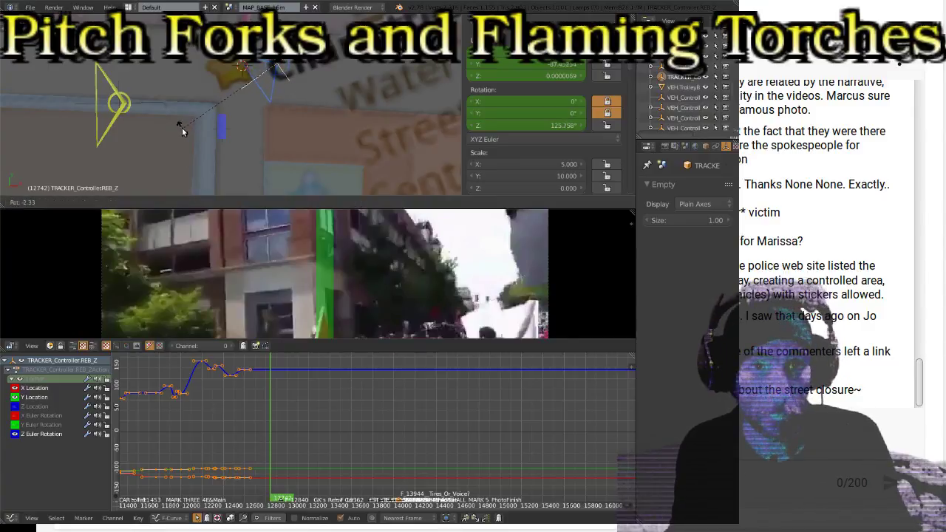
pyautogui.click(175, 124)
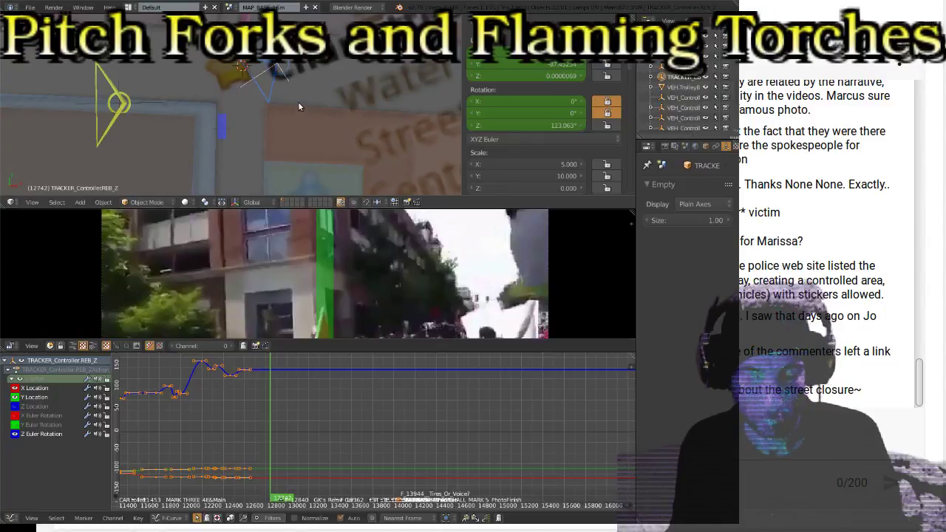
pyautogui.press('i')
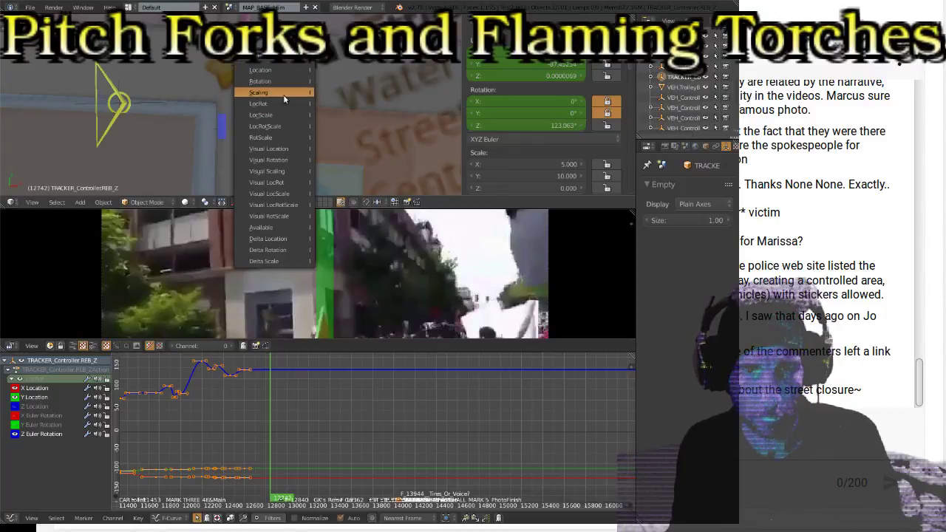
pyautogui.click(278, 103)
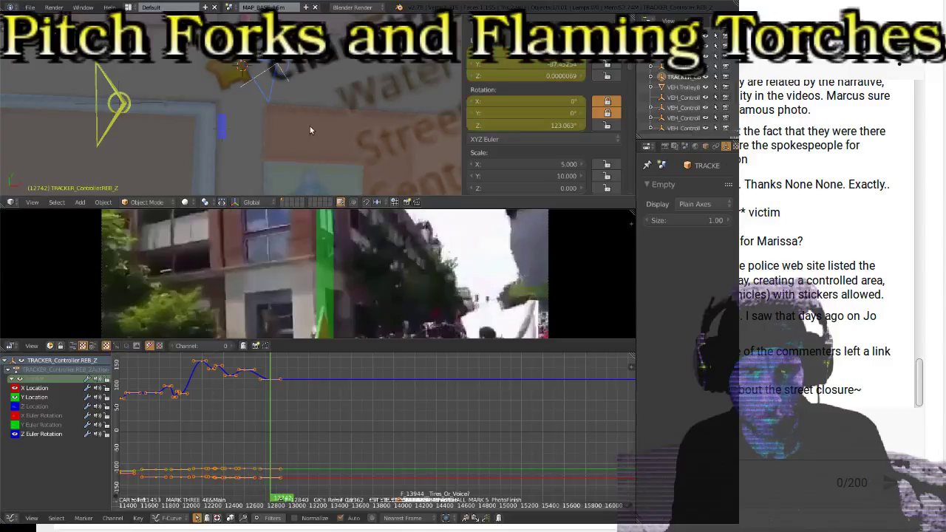
# Step back through the tracker's keyframes to frame 12097 and return to frame 12366, comparing its position with the footage
pyautogui.press('Down')
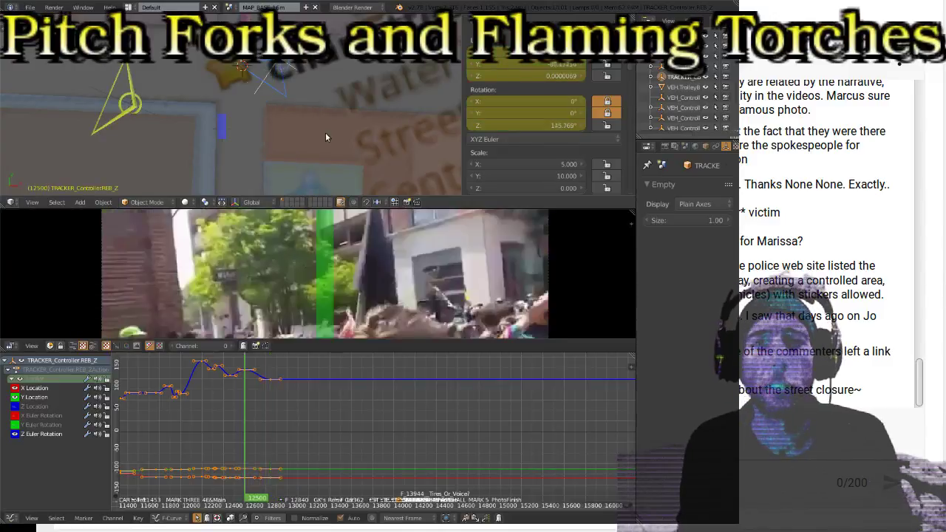
pyautogui.press('Down')
pyautogui.press('Down')
pyautogui.press('Down')
pyautogui.press('Down')
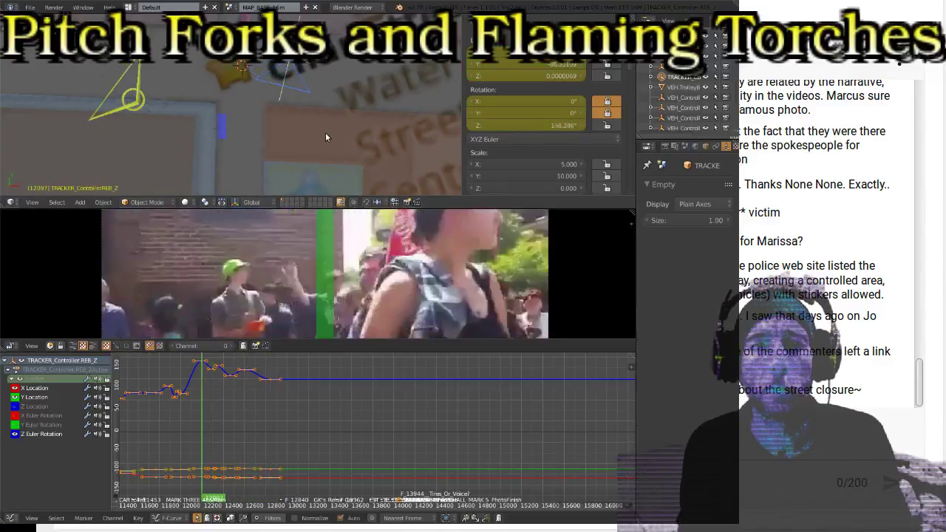
pyautogui.press('Up')
pyautogui.press('Up')
pyautogui.press('Up')
pyautogui.press('Up')
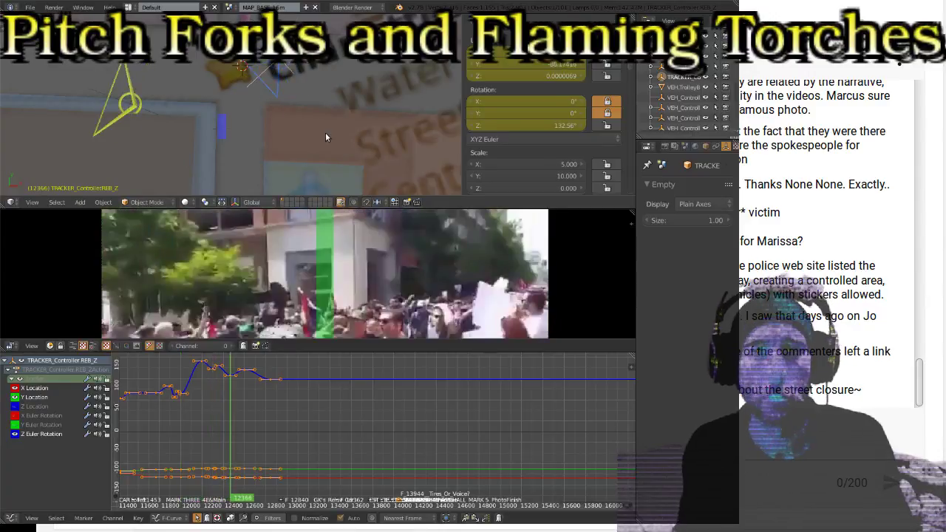
# Move the tracker to about -87.1 on Y and insert a LocRot keyframe at frame 12366
pyautogui.press('g')
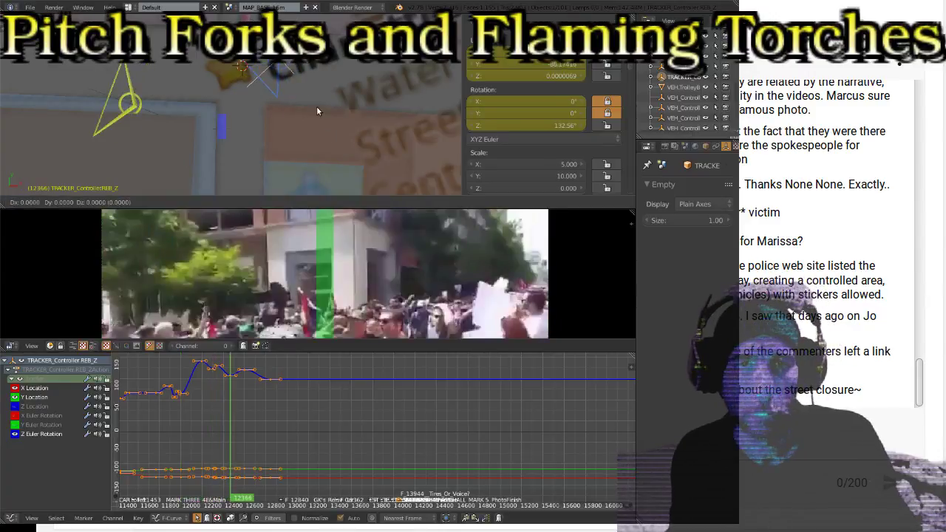
pyautogui.click(313, 110)
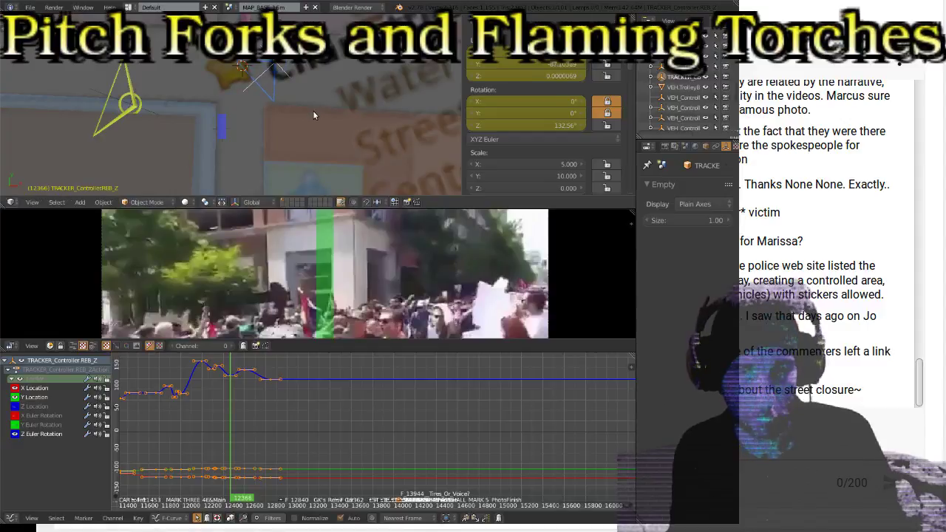
pyautogui.press('i')
pyautogui.click(313, 113)
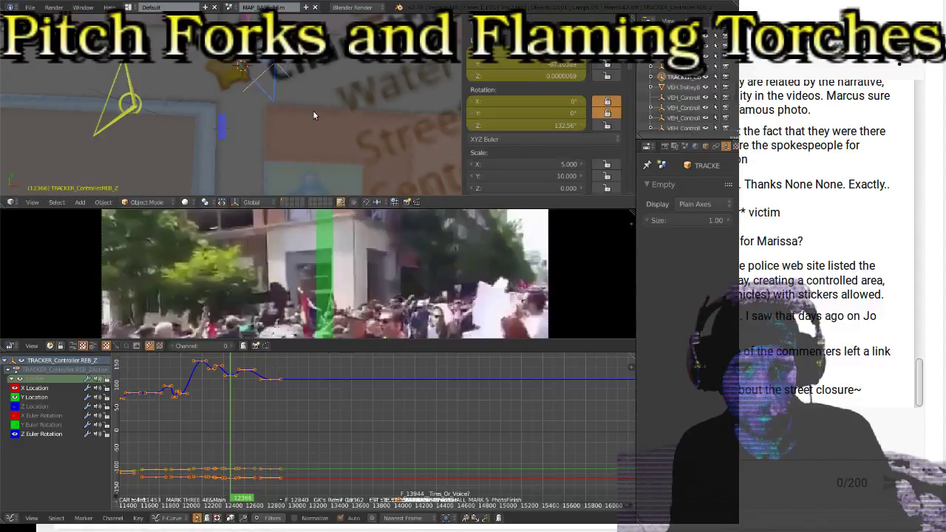
# Go to the keyframe at frame 12500, move the tracker by about -0.23 on X and -1.63 on Y, and insert a LocRot keyframe
pyautogui.press('Up')
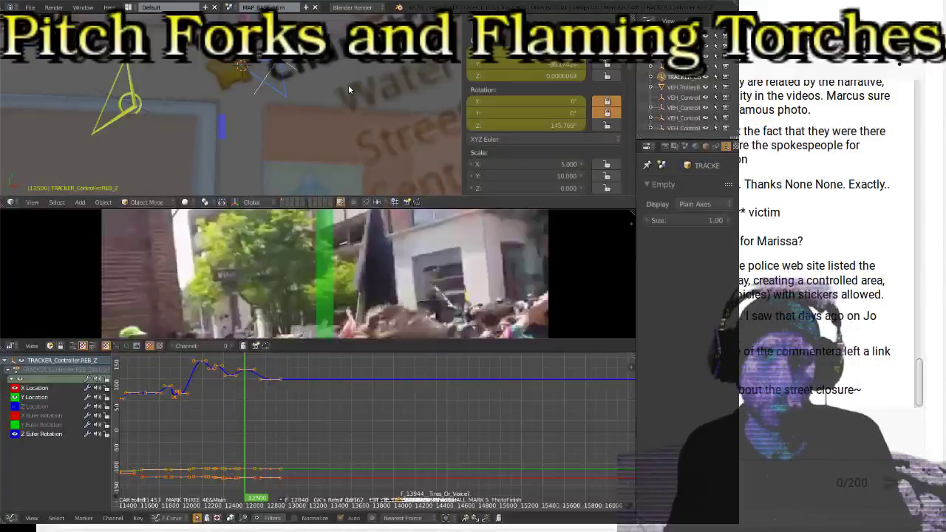
pyautogui.press('g')
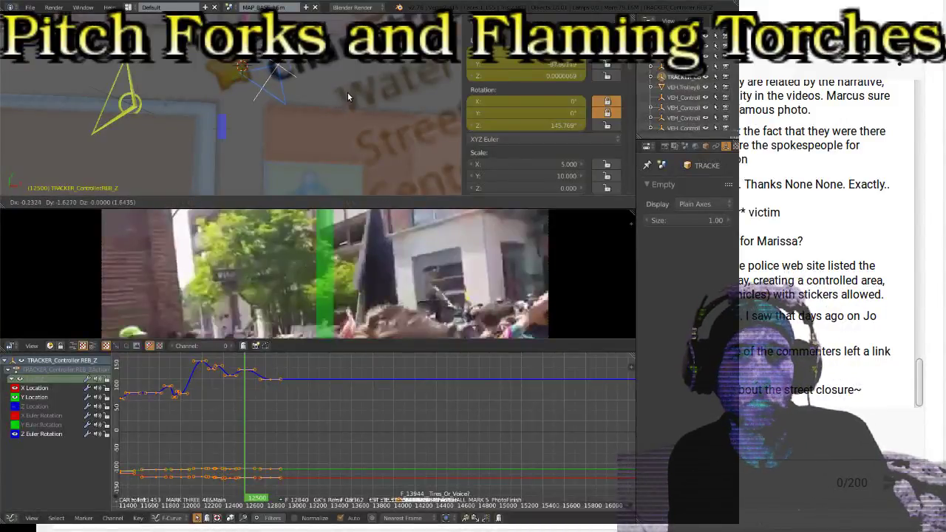
pyautogui.click(347, 92)
pyautogui.press('i')
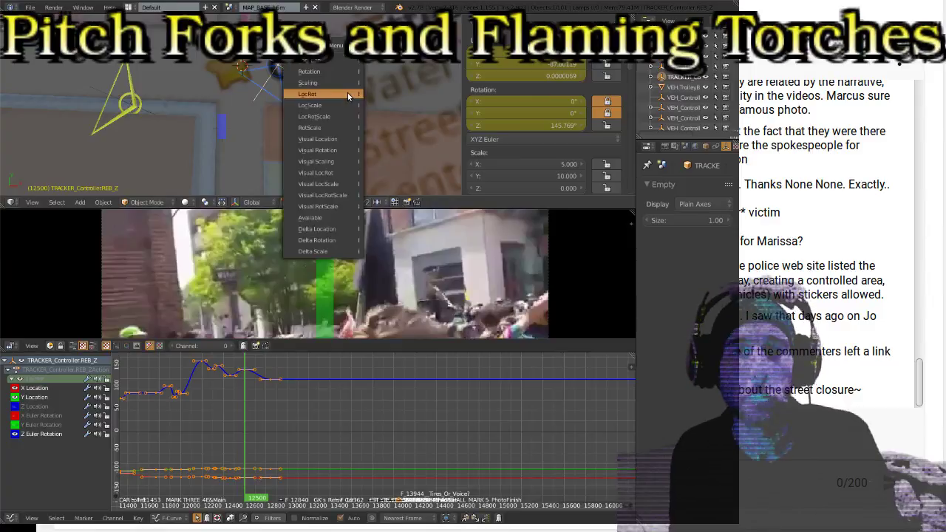
pyautogui.click(347, 92)
# Scrub the footage backwards frame by frame from frame 12500 to check the tracker's interpolated motion
pyautogui.press('Left')
pyautogui.press('Left')
pyautogui.press('Left')
pyautogui.press('Left')
pyautogui.press('Left')
pyautogui.press('Left')
pyautogui.press('Left')
pyautogui.press('Left')
pyautogui.press('Left')
pyautogui.press('Left')
pyautogui.press('Left')
pyautogui.press('Left')
pyautogui.press('Left')
pyautogui.press('Left')
pyautogui.press('Left')
pyautogui.press('Left')
pyautogui.press('Left')
pyautogui.press('Left')
pyautogui.press('Left')
pyautogui.press('Left')
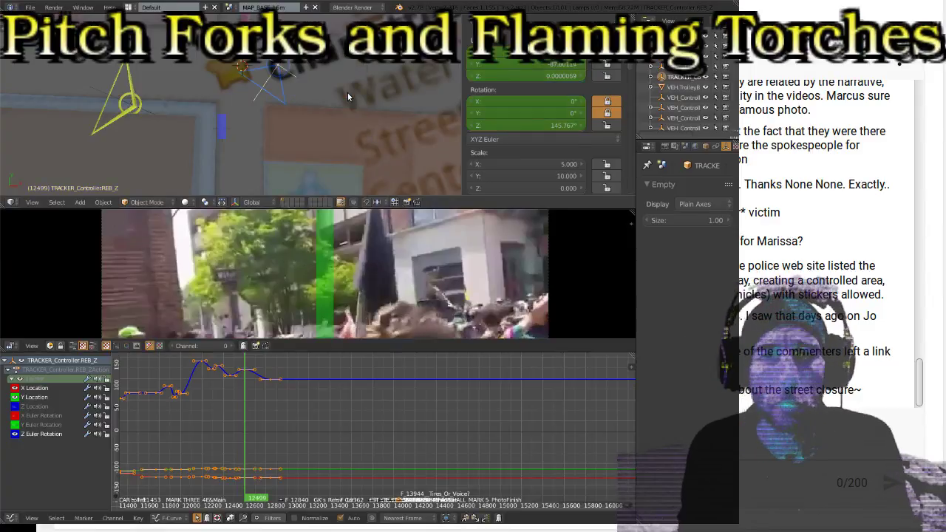
# Jump back and forth through the tracker's latest keyframes and end at frame 12742 to compare its headings with the footage
pyautogui.press('Up')
pyautogui.press('Up')
pyautogui.press('Up')
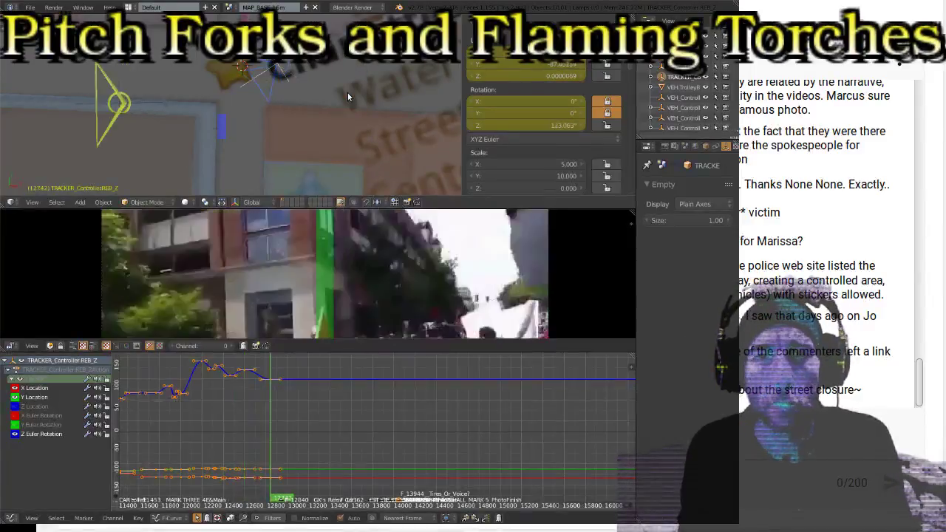
pyautogui.press('Down')
pyautogui.press('Down')
pyautogui.press('Down')
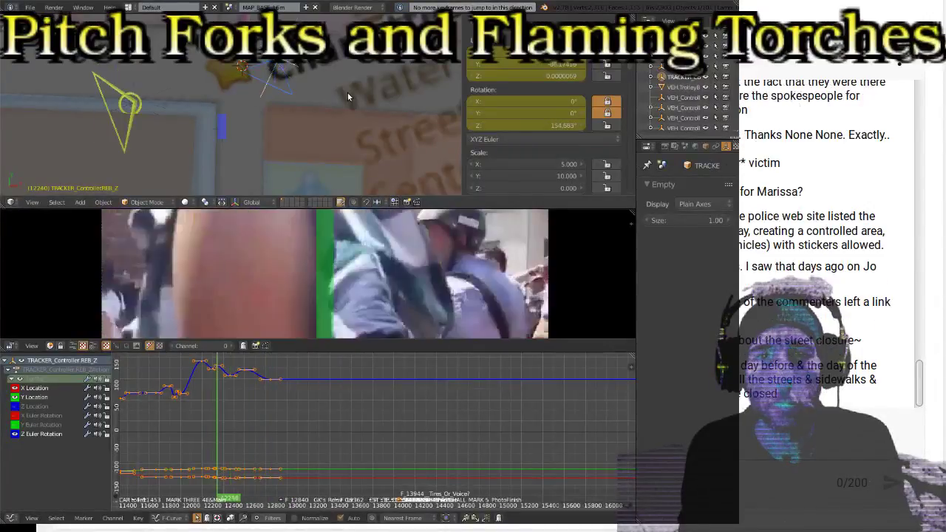
pyautogui.press('Up')
pyautogui.press('Up')
pyautogui.press('Up')
pyautogui.press('Up')
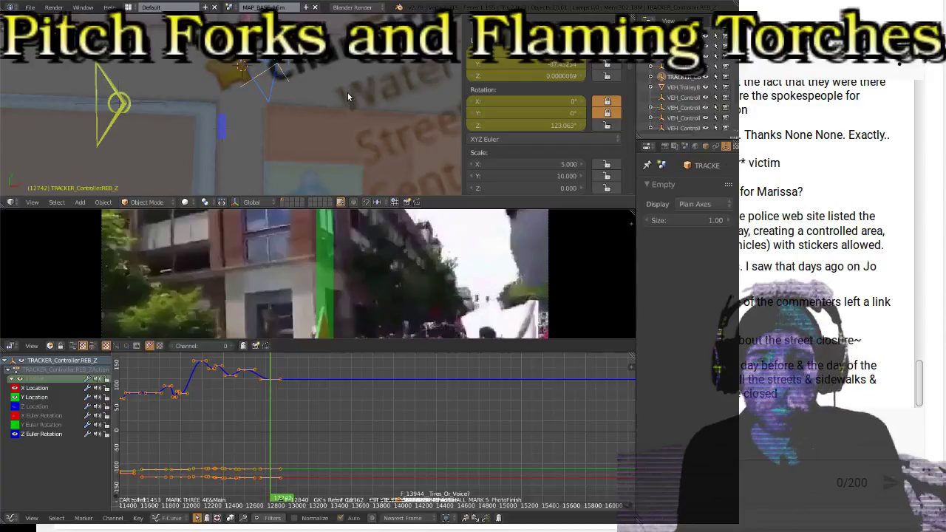
# Enlarge the footage view, play the video ahead from frame 12742, and return to the keyframe at frame 12742
pyautogui.hotkey('alt', 'a')
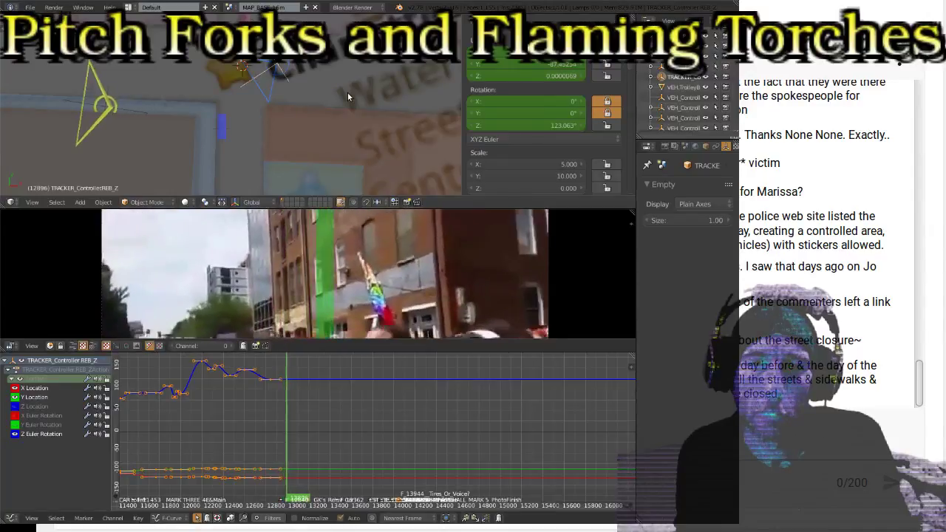
pyautogui.press('Escape')
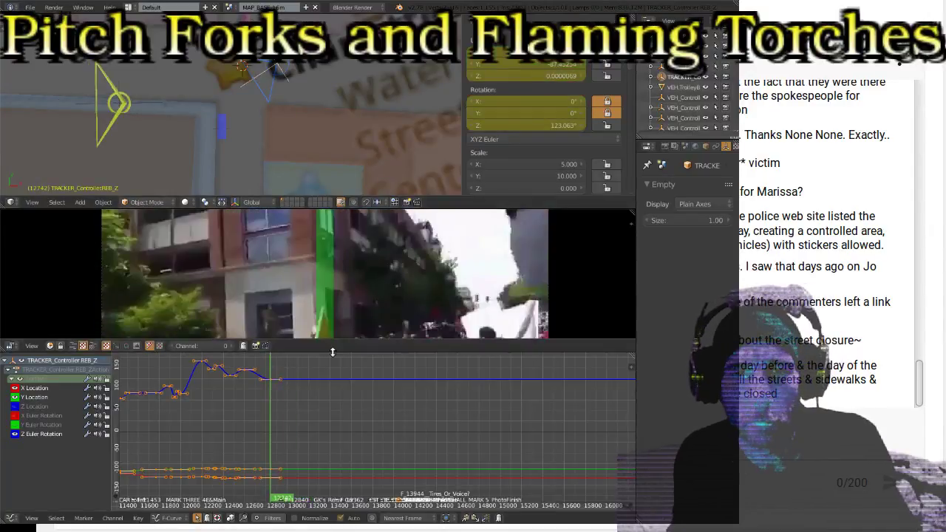
pyautogui.moveTo(333, 352); pyautogui.dragTo(332, 403)
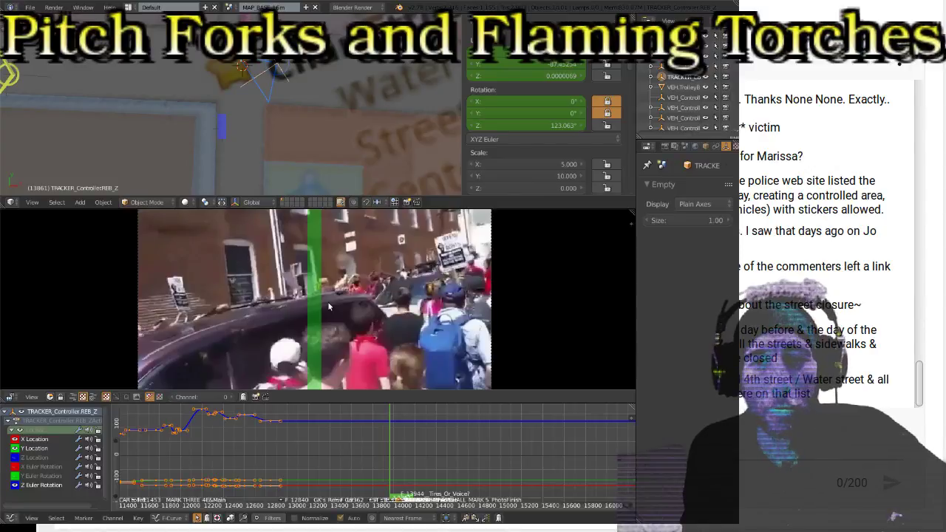
pyautogui.press('Down')
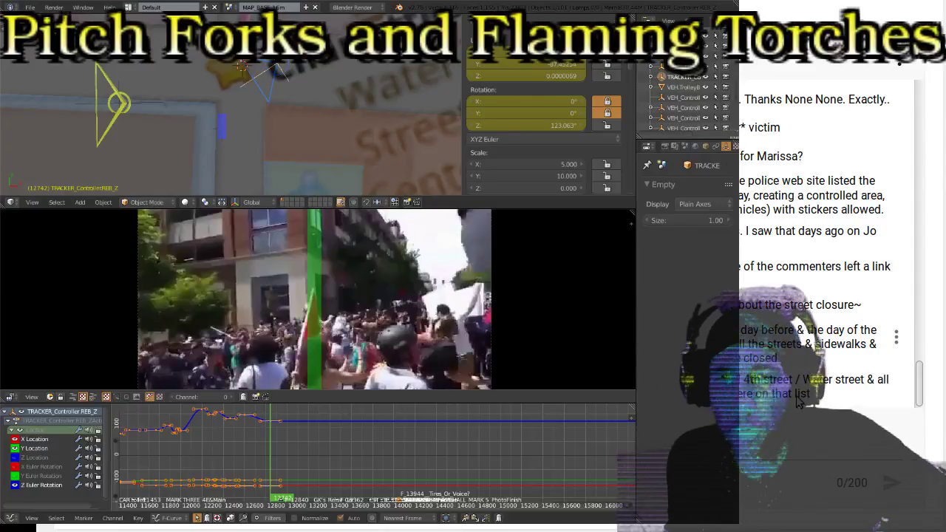
pyautogui.click(458, 9)
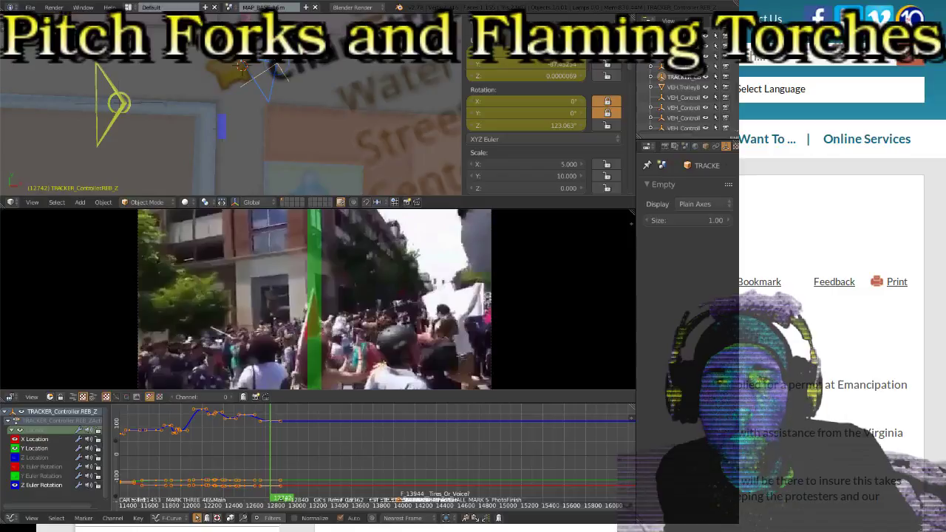
pyautogui.click(401, 10)
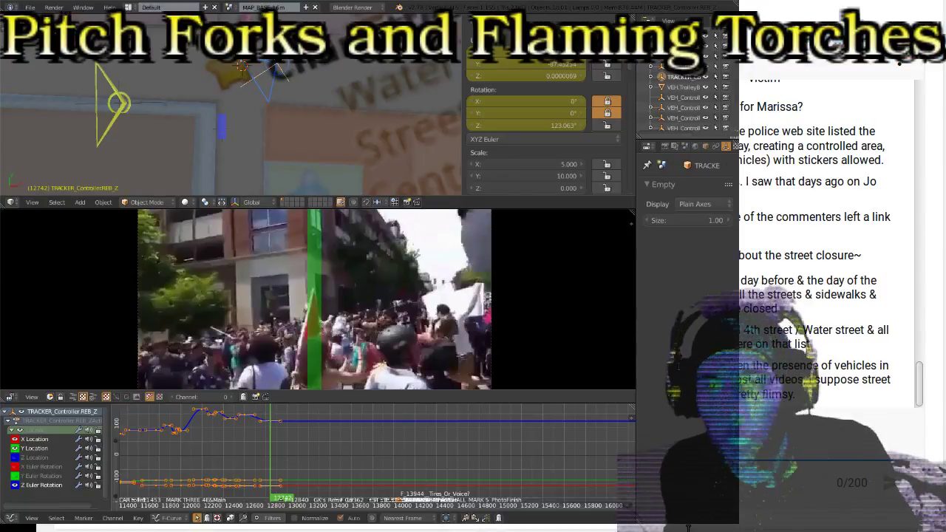
pyautogui.hotkey('ctrl', 'v')
pyautogui.press('Return')
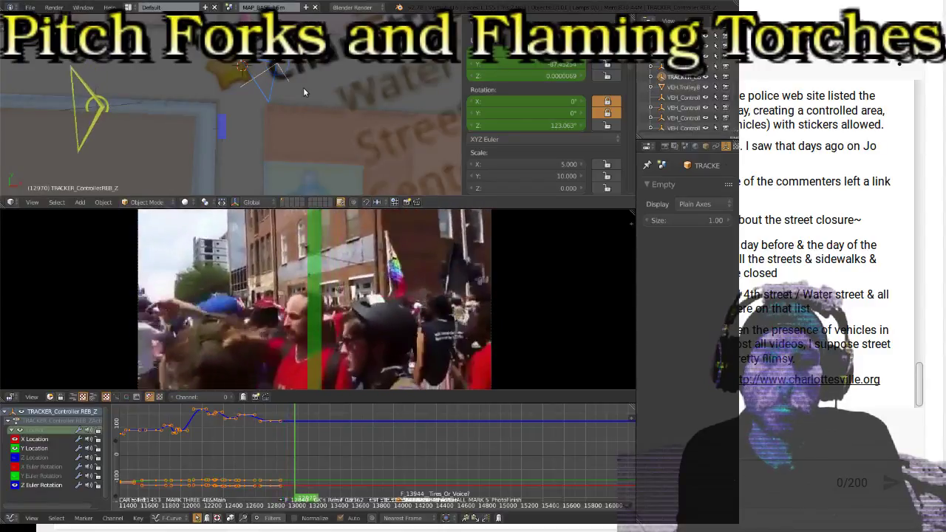
# Step the footage back from frame 12970 to frame 12940 and move the tracker to about -85.58 on Y, near the map's star marker
pyautogui.hotkey('shift', 'Down')
pyautogui.hotkey('shift', 'Down')
pyautogui.hotkey('shift', 'Down')
pyautogui.hotkey('shift', 'Down')
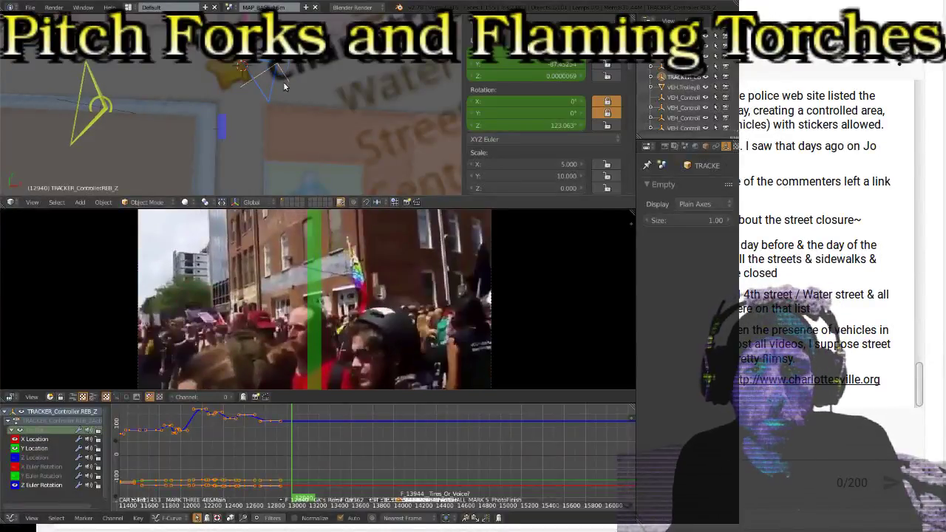
pyautogui.scroll(1, 284, 73)
pyautogui.keyDown('shift'); pyautogui.moveTo(308, 59); pyautogui.dragTo(287, 127, button='middle'); pyautogui.keyUp('shift')
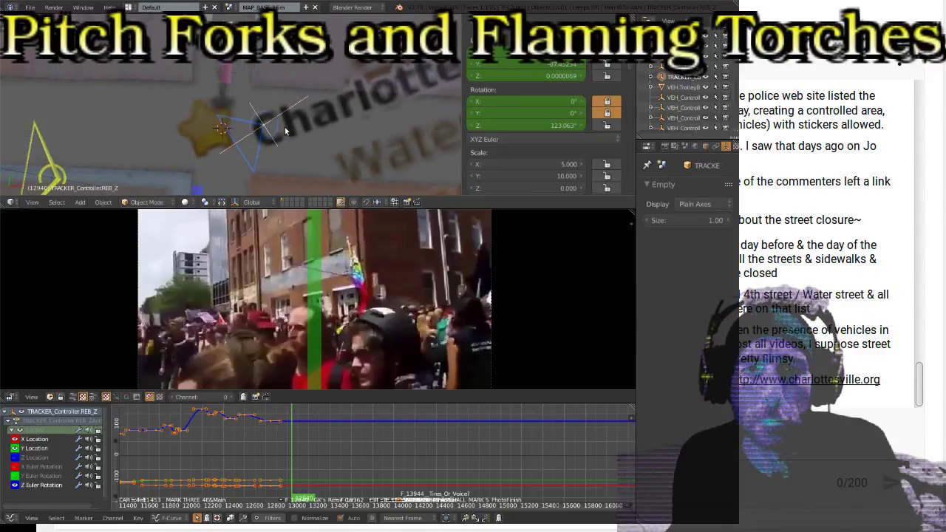
pyautogui.press('g')
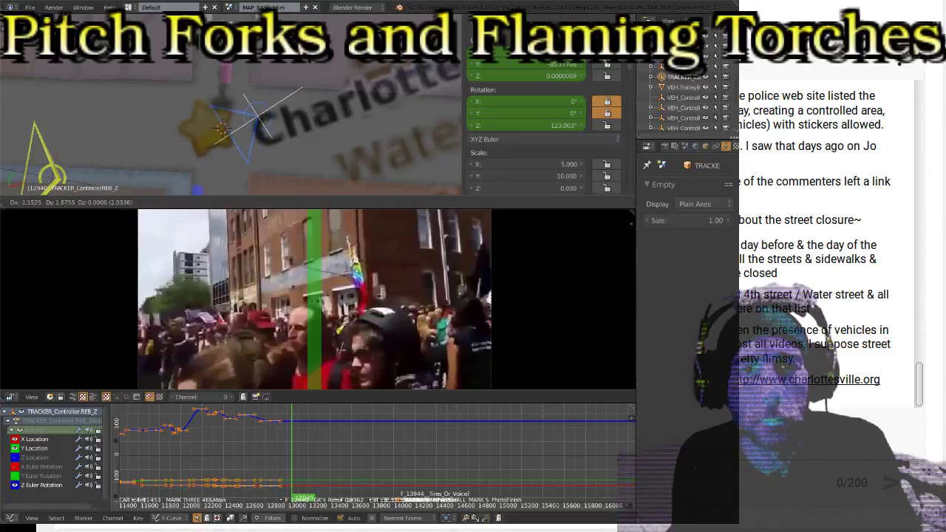
pyautogui.press('Return')
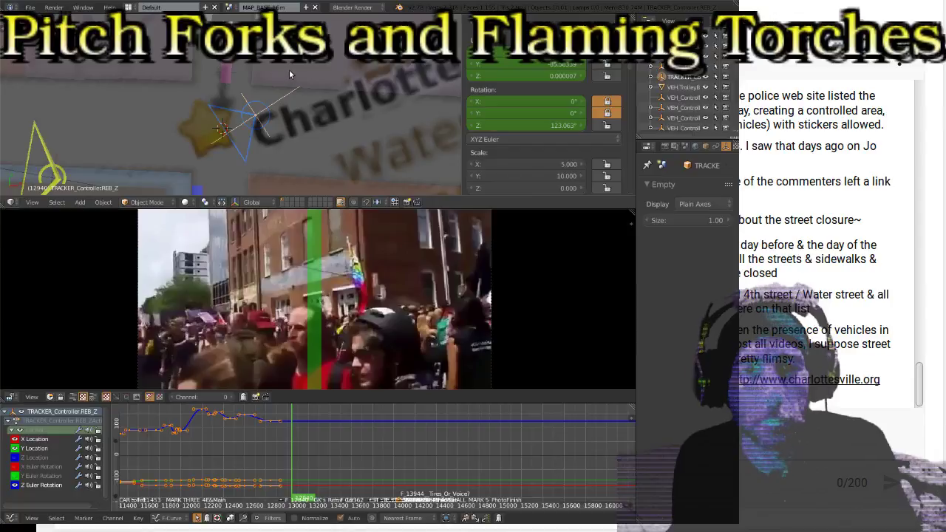
# Rotate the tracker to 74.767° on Z at frame 12940 to face the brick building in the footage
pyautogui.scroll(-2, 292, 75)
pyautogui.press('r')
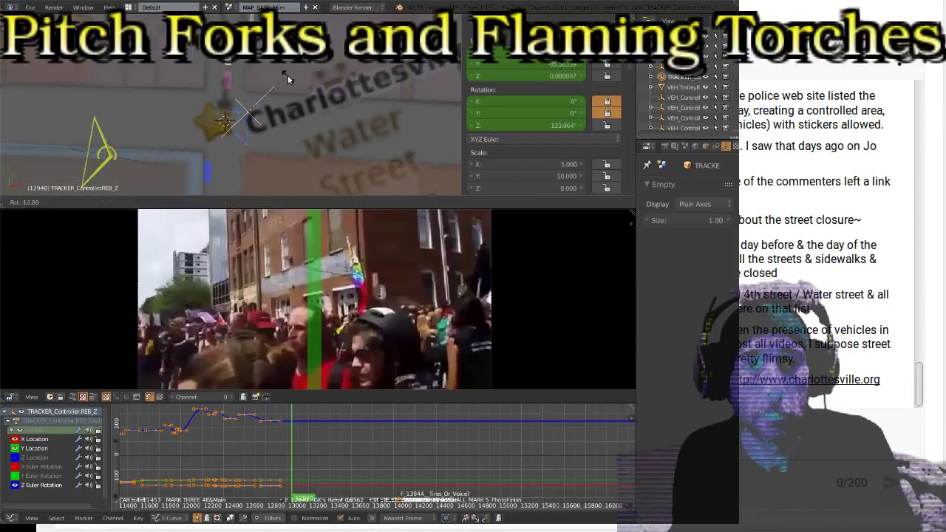
pyautogui.click(309, 130)
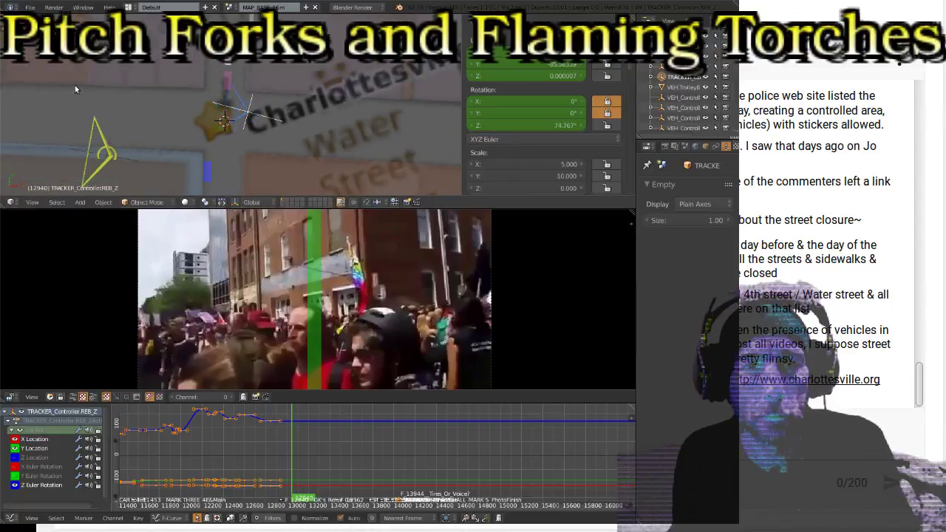
# Refine the tracker's rotation to 69.367° on Z and insert a LocRot keyframe at frame 12940
pyautogui.press('r')
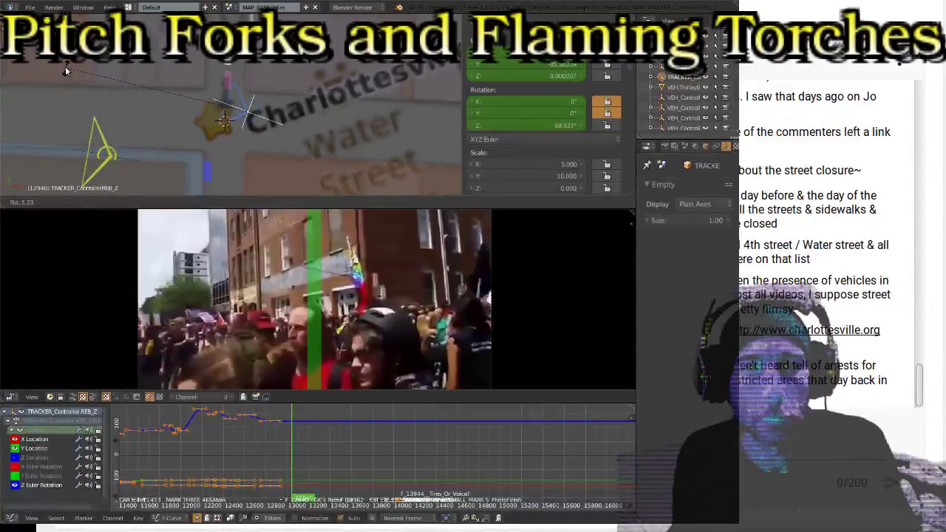
pyautogui.click(48, 70)
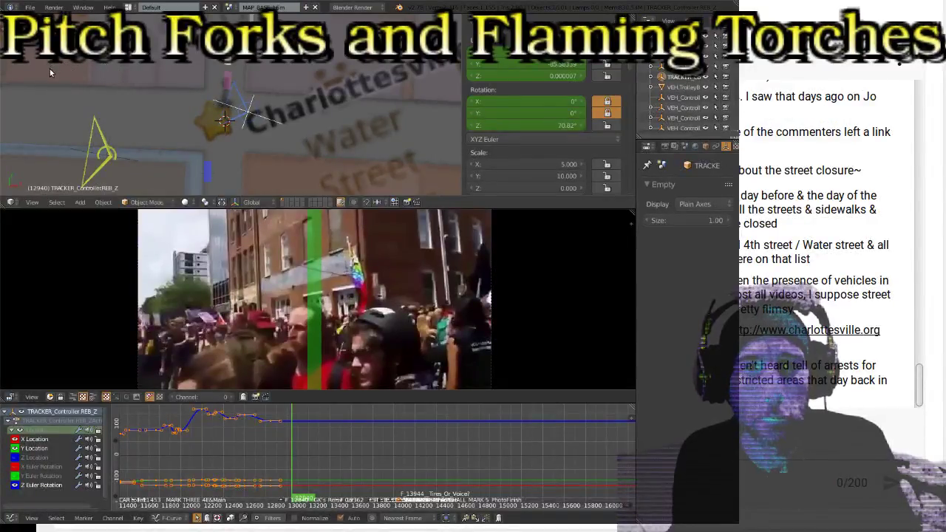
pyautogui.press('r')
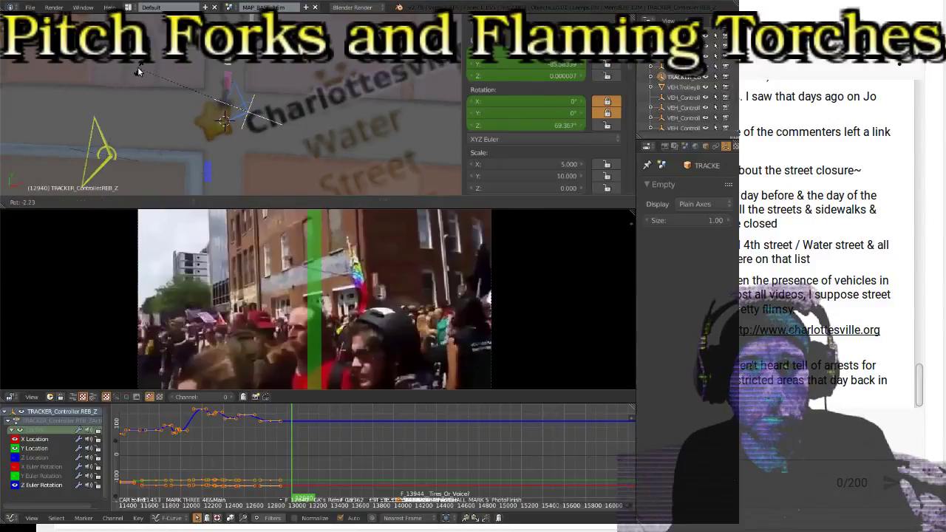
pyautogui.click(138, 69)
pyautogui.scroll(-6, 331, 119)
pyautogui.scroll(3, 331, 119)
pyautogui.scroll(3, 330, 118)
pyautogui.press('i')
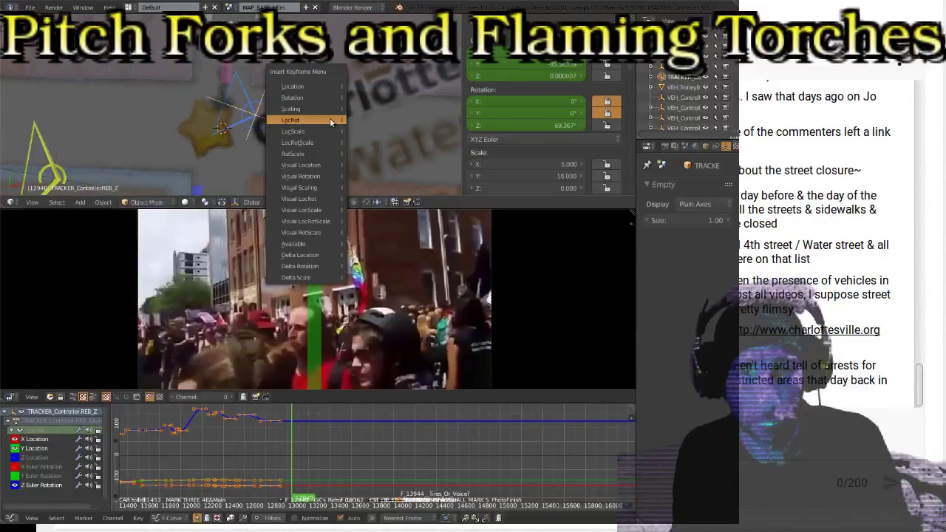
pyautogui.click(308, 122)
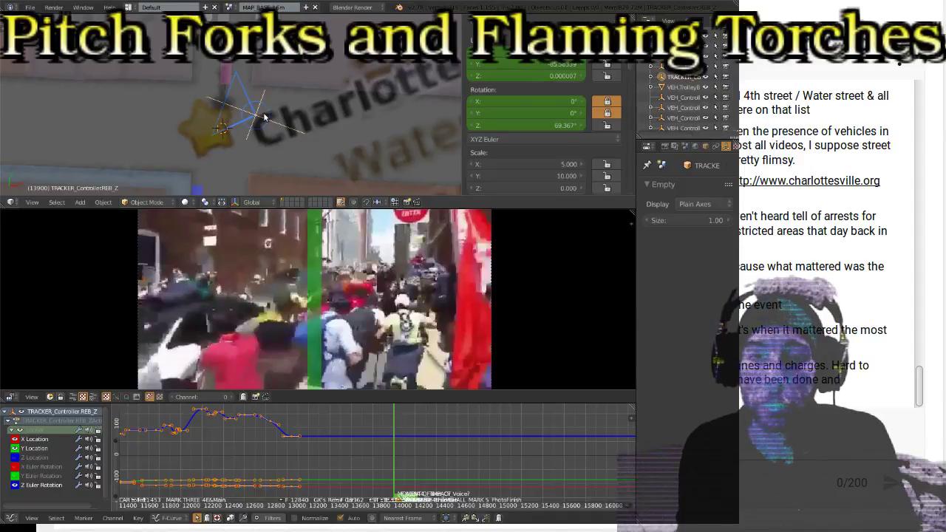
# Advance the footage to frame 13796 and move the tracker up the street to about -80.93 on Y
pyautogui.press('Down')
pyautogui.hotkey('alt', 'a')
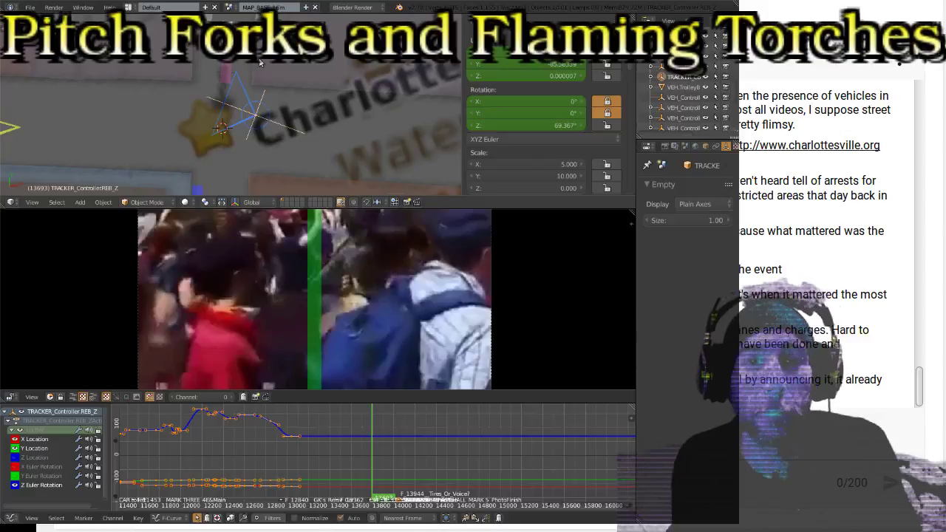
pyautogui.scroll(2, 244, 94)
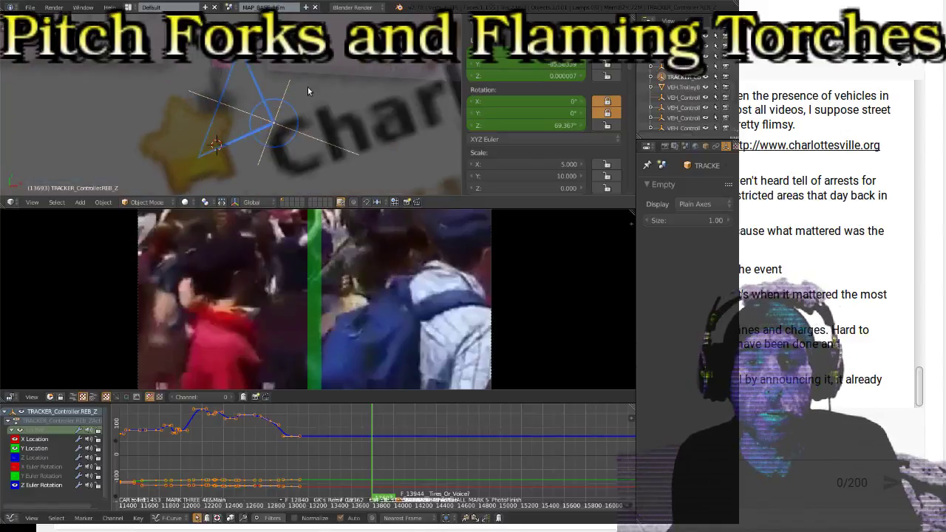
pyautogui.scroll(-3, 321, 115)
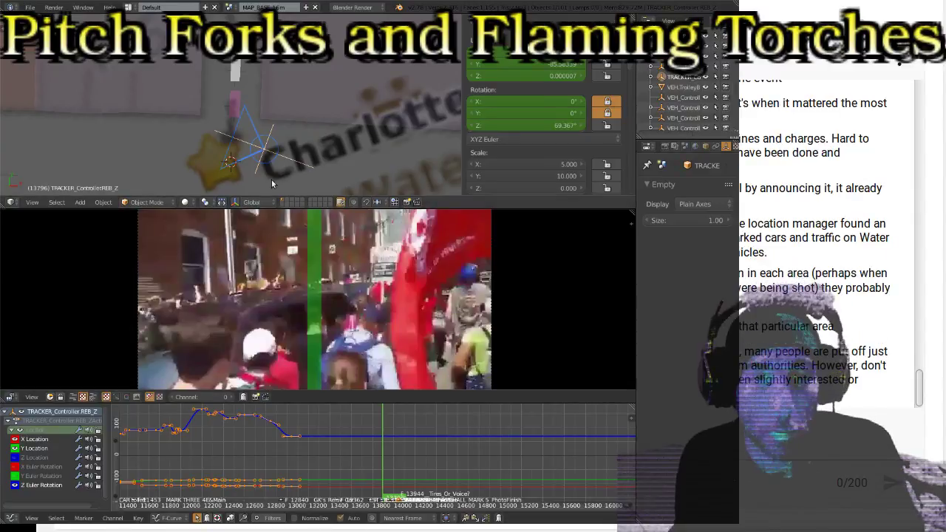
pyautogui.press('g')
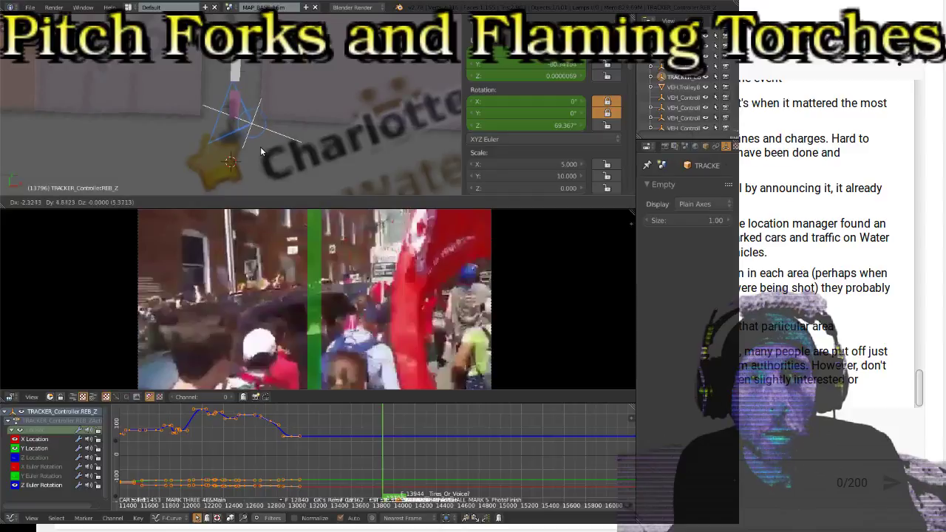
pyautogui.click(261, 151)
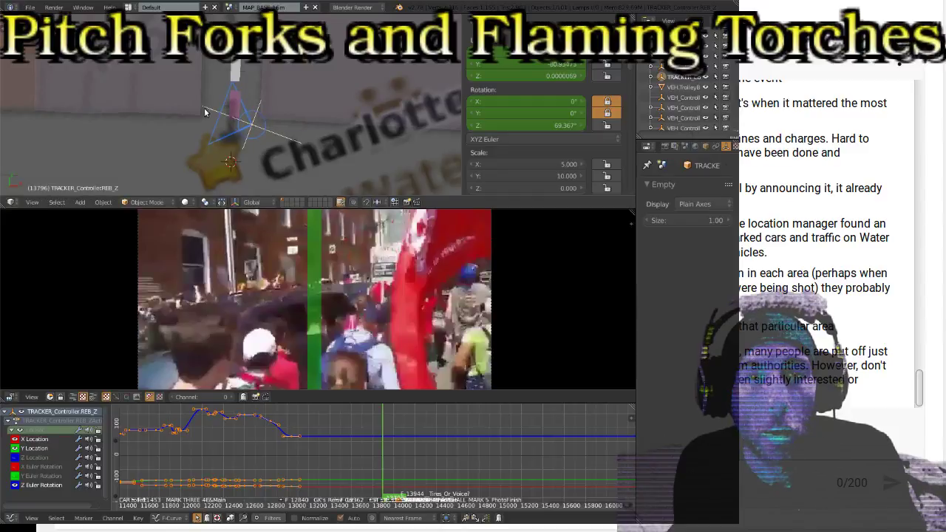
# Rotate the tracker to 34.689° on Z at frame 13796 to match the direction of view in the footage
pyautogui.scroll(2, 195, 118)
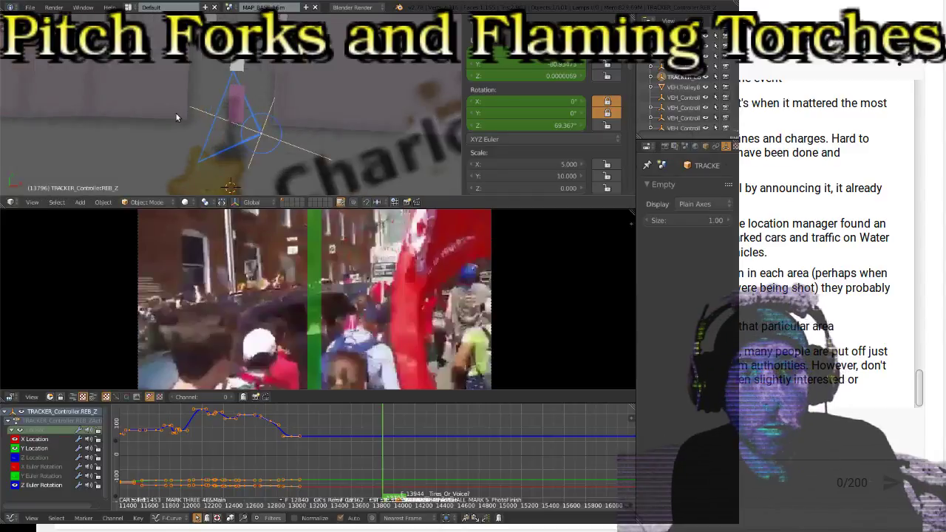
pyautogui.press('r')
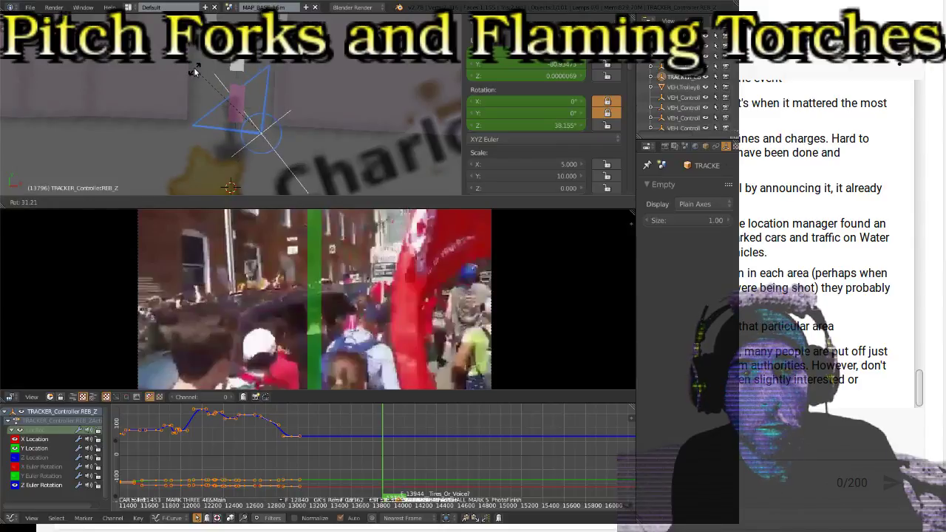
pyautogui.click(195, 72)
pyautogui.press('r')
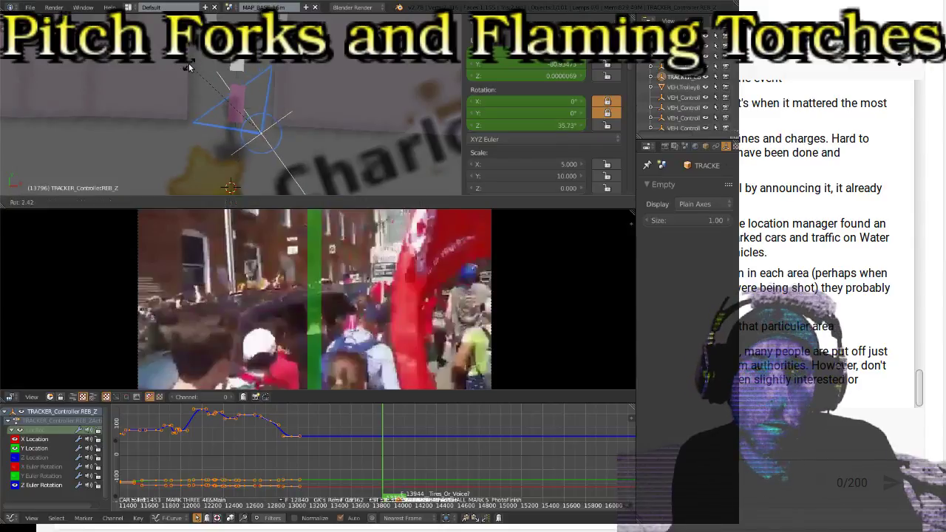
pyautogui.click(190, 67)
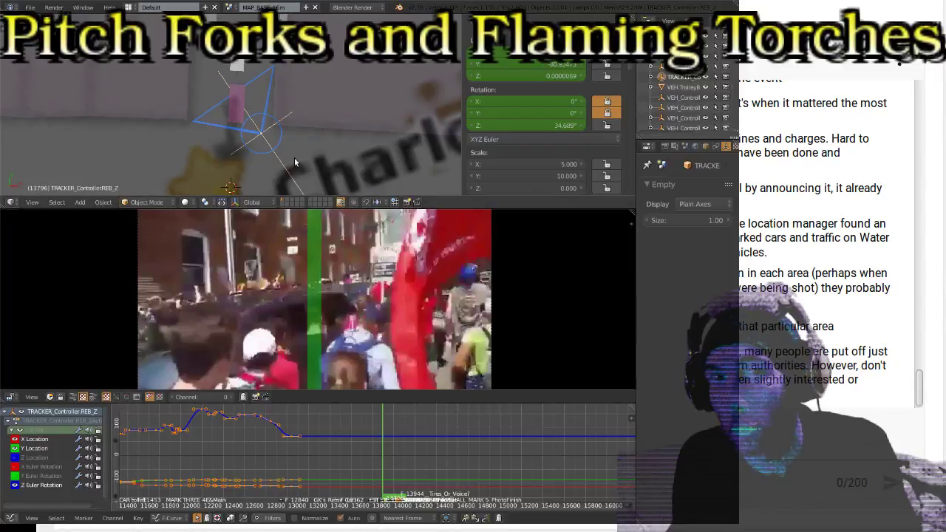
# Nudge the tracker to about -80.42 on Y and insert a LocRot keyframe at frame 13796
pyautogui.scroll(2, 294, 162)
pyautogui.press('g')
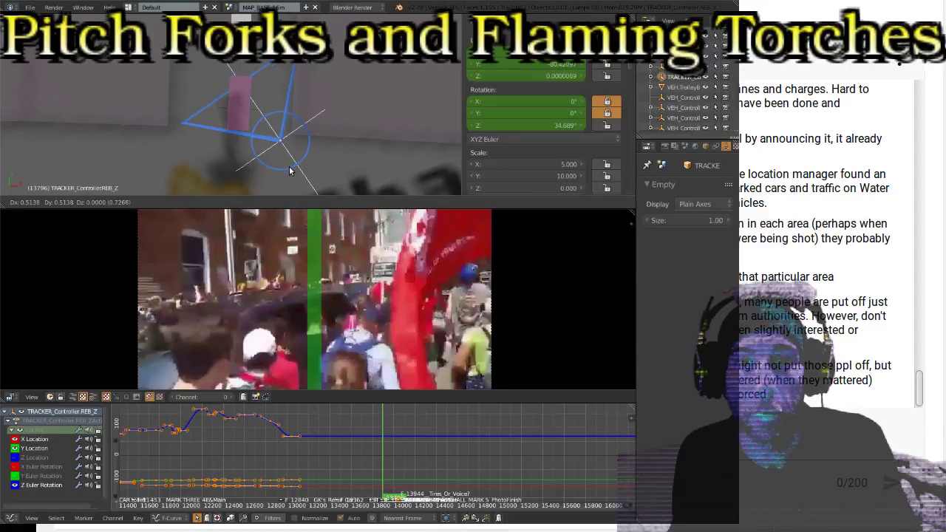
pyautogui.click(288, 171)
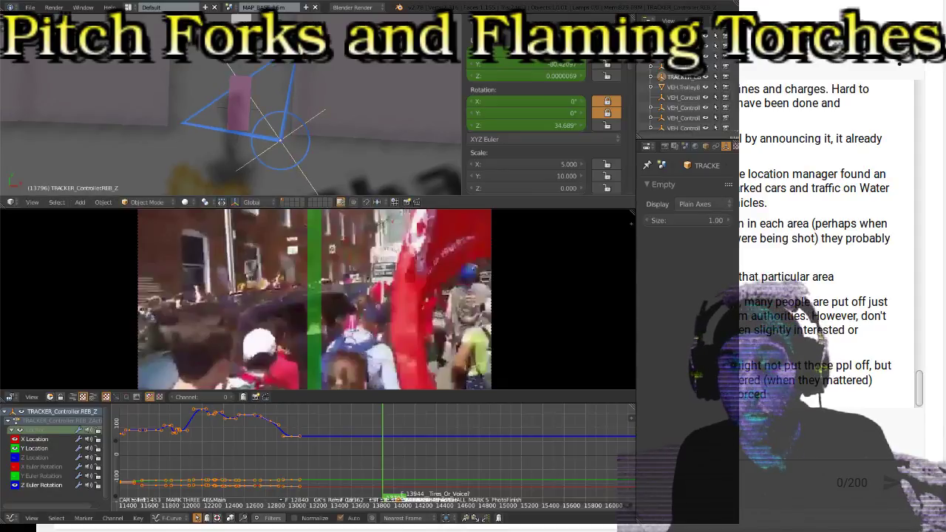
pyautogui.press('i')
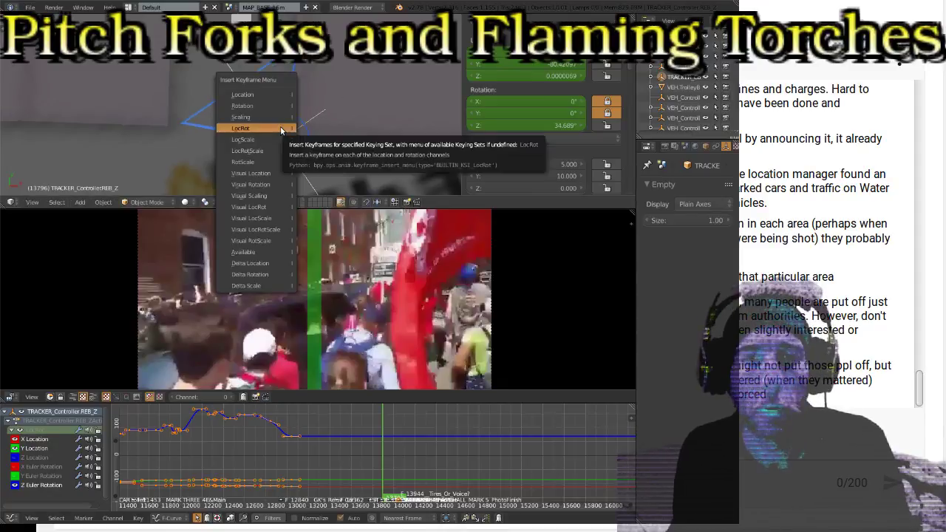
pyautogui.click(281, 129)
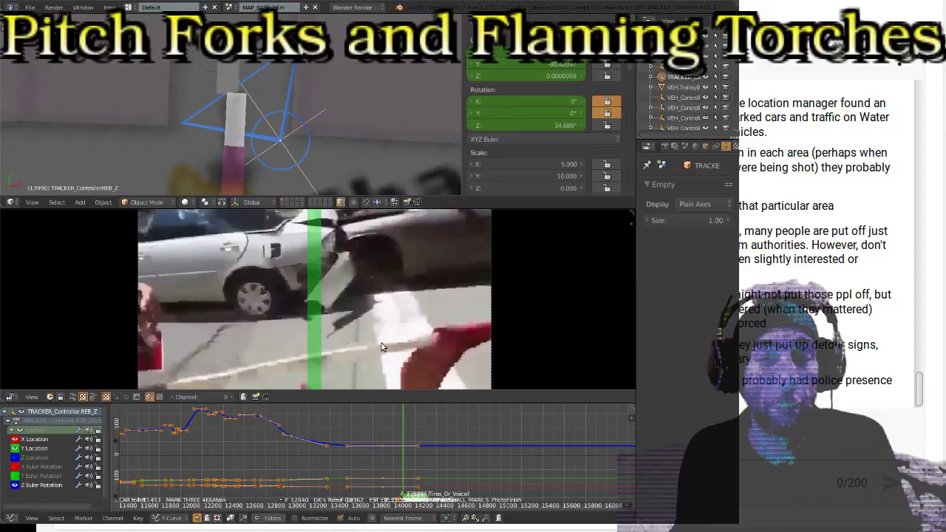
# Play the footage past the crashed cars, return to frame 13987, and move the tracker to about -77.01 on Y
pyautogui.hotkey('alt', 'a')
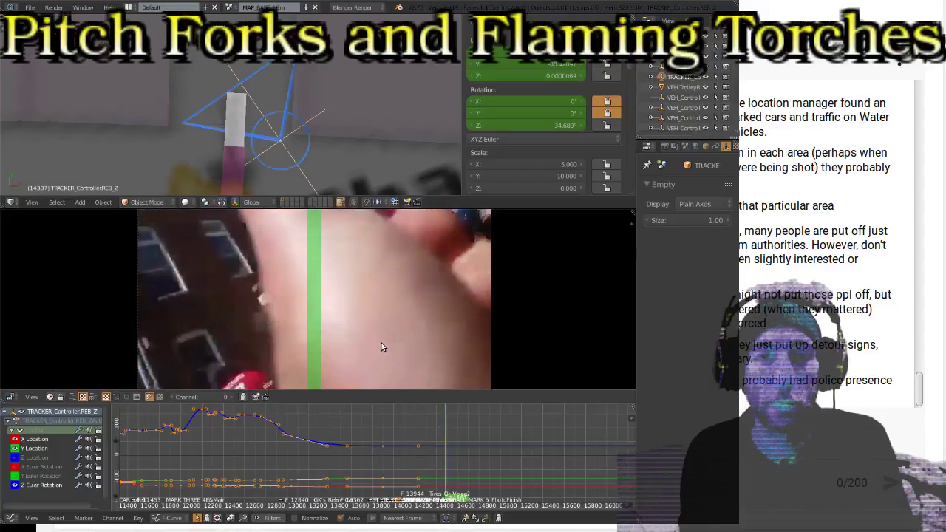
pyautogui.press('Escape')
pyautogui.hotkey('alt', 'a')
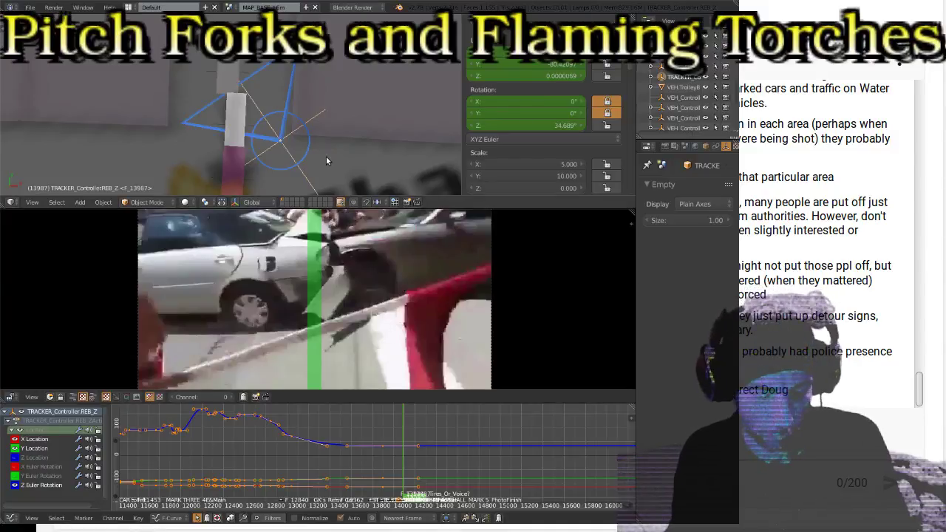
pyautogui.press('g')
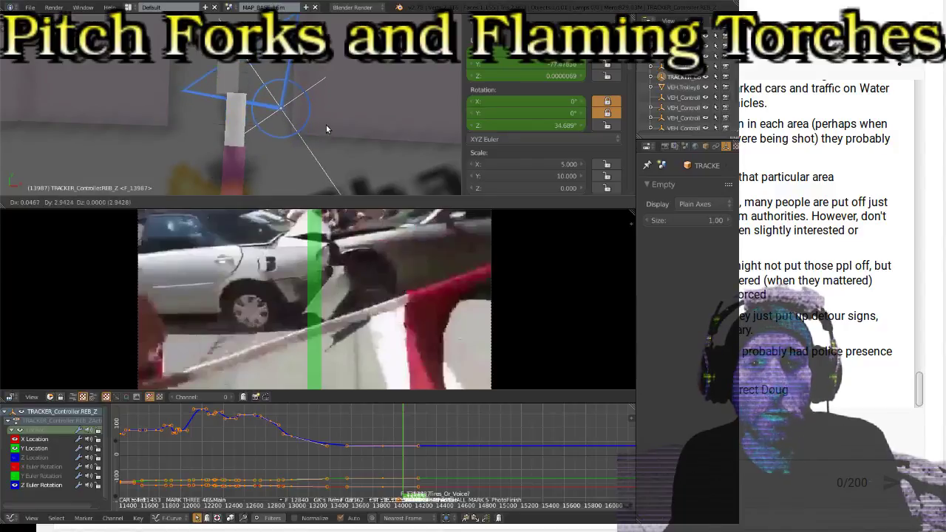
pyautogui.click(329, 119)
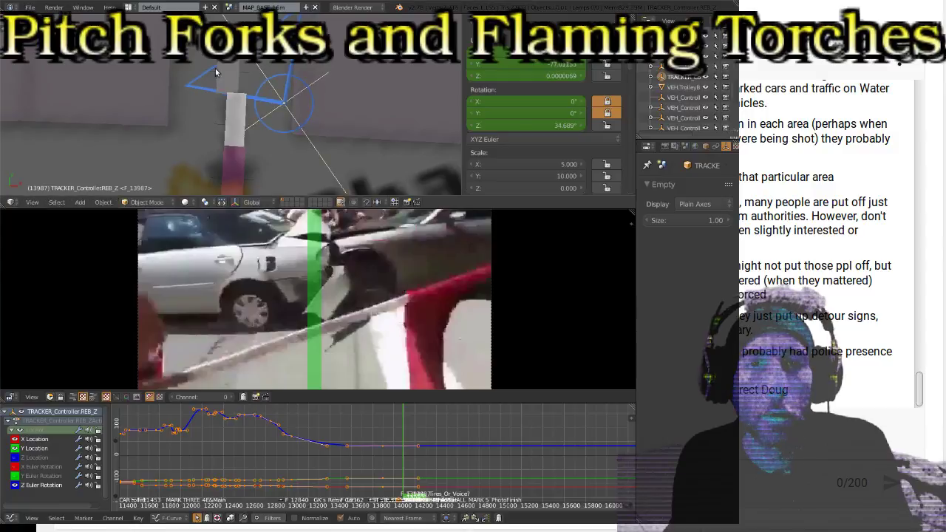
# Rotate the tracker to 87.481° on Z to face the crashed cars and insert a LocRot keyframe at frame 13987
pyautogui.press('r')
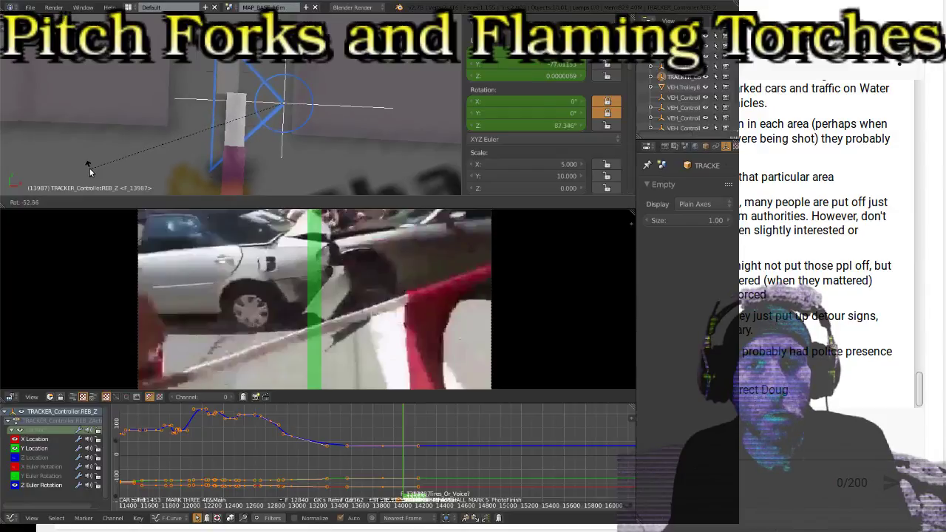
pyautogui.click(89, 169)
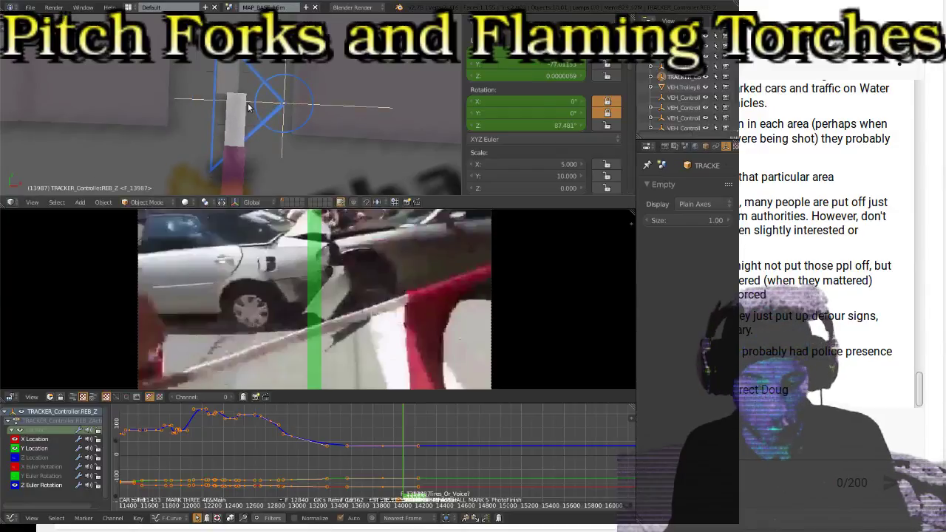
pyautogui.press('i')
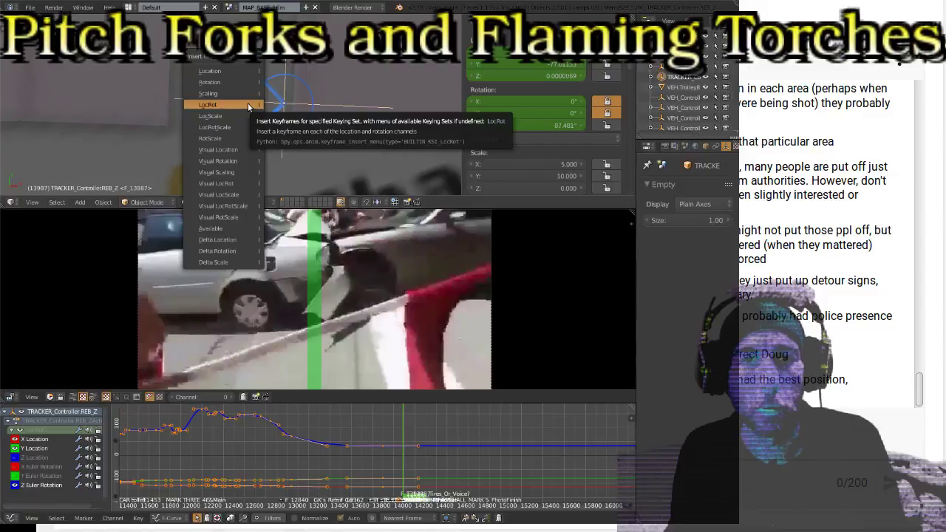
pyautogui.click(249, 106)
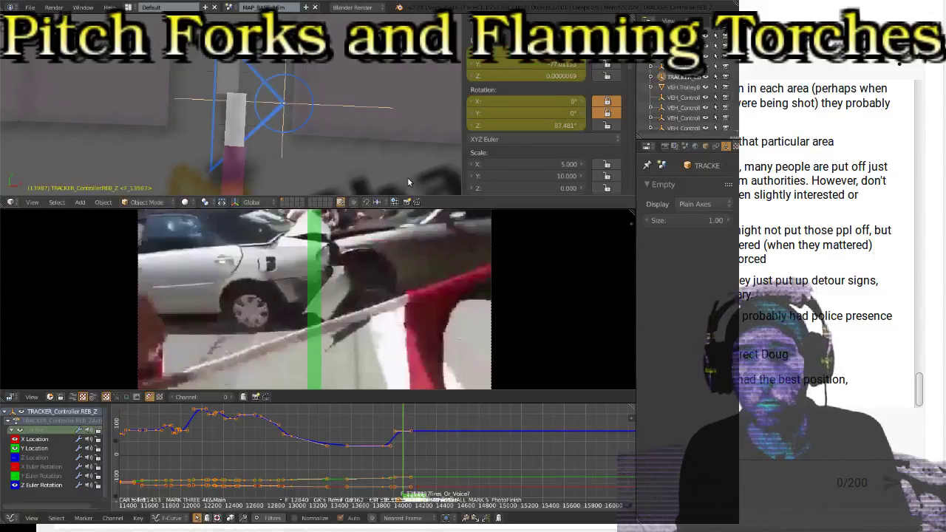
# Review the footage between the keyframes at frames 13796 and 13987 against the tracker's heading, stopping at frame 13846
pyautogui.press('Right')
pyautogui.press('Right')
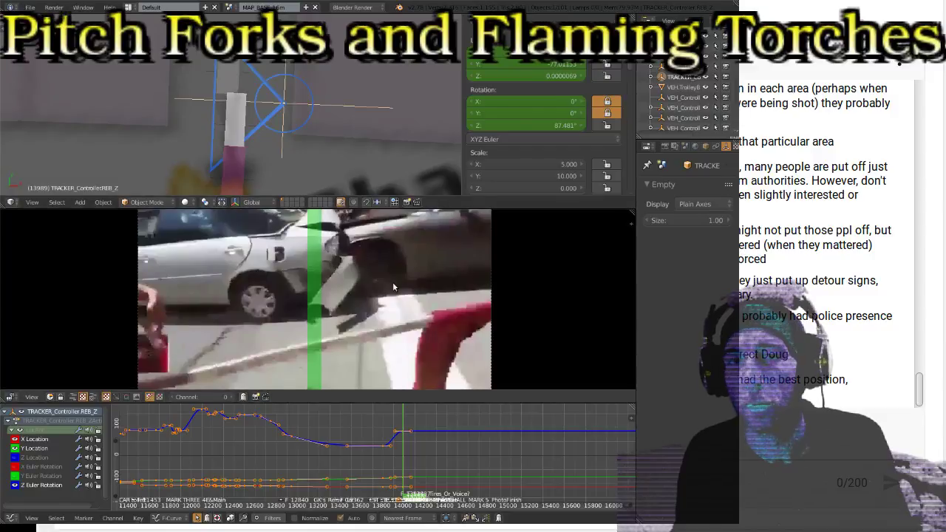
pyautogui.press('Down')
pyautogui.press('Down')
pyautogui.press('Right')
pyautogui.press('Right')
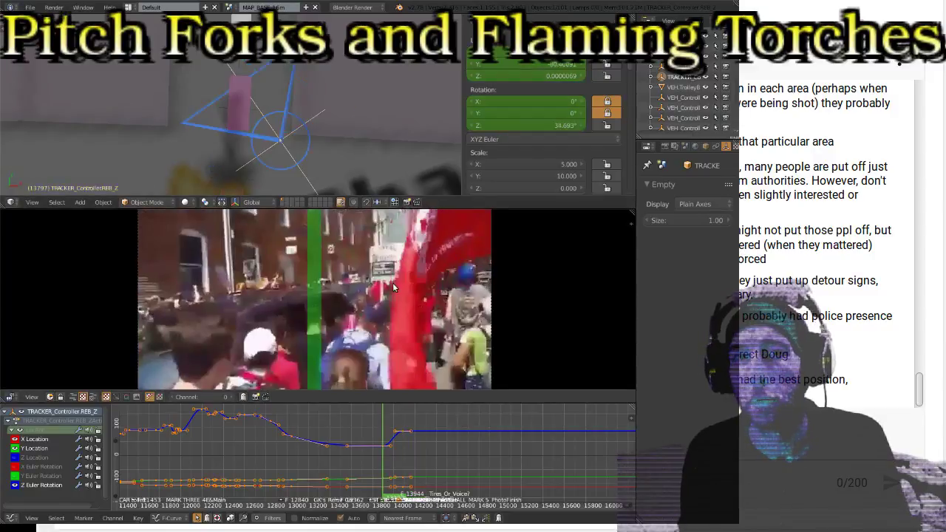
pyautogui.hotkey('alt', 'a')
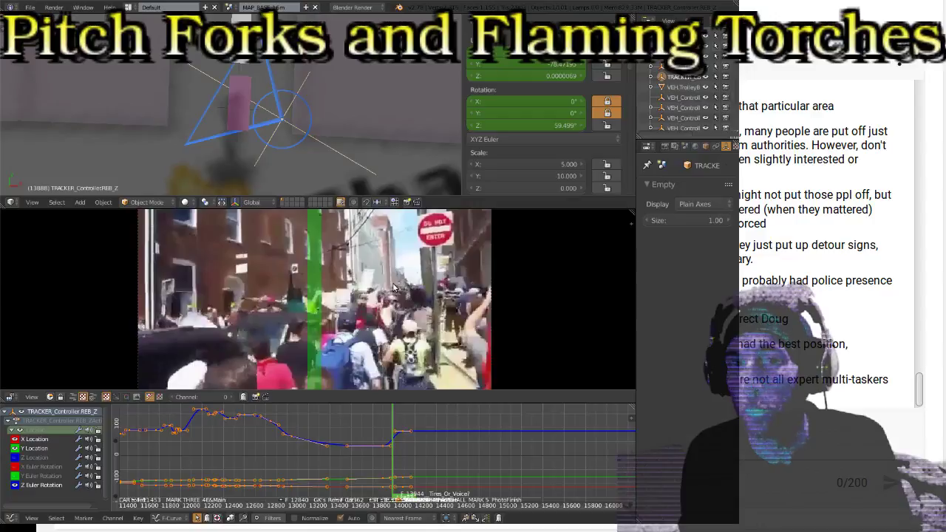
pyautogui.press('Down')
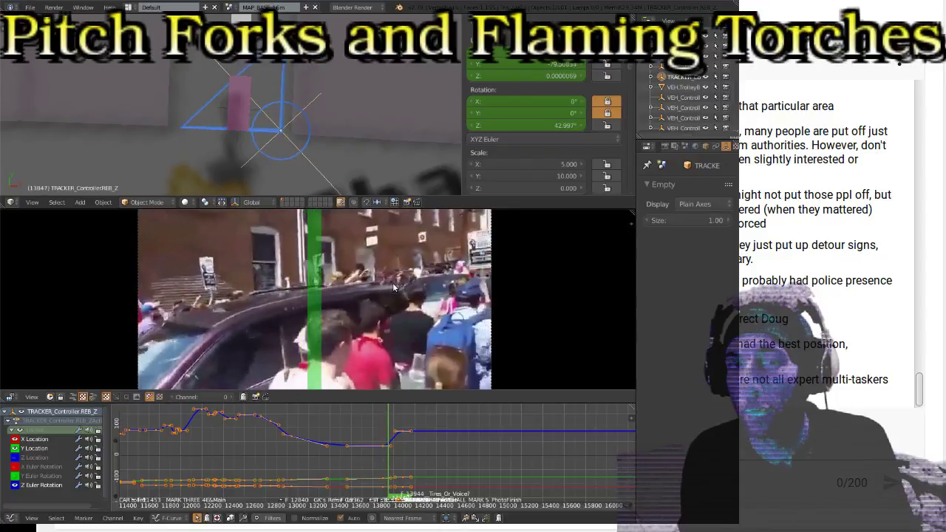
pyautogui.press('Left')
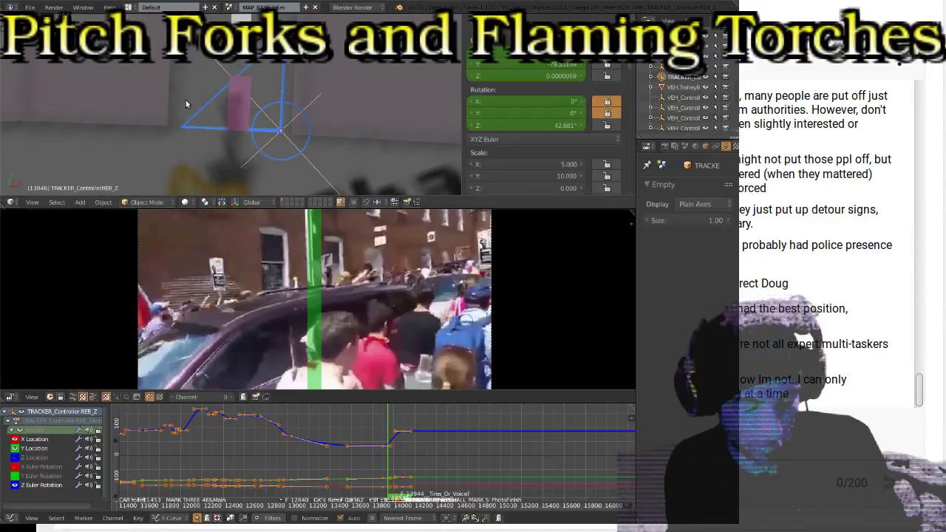
# Rotate the tracker to 53.689° on Z, insert a Rotation keyframe at frame 13846, and play the animation ahead
pyautogui.press('r')
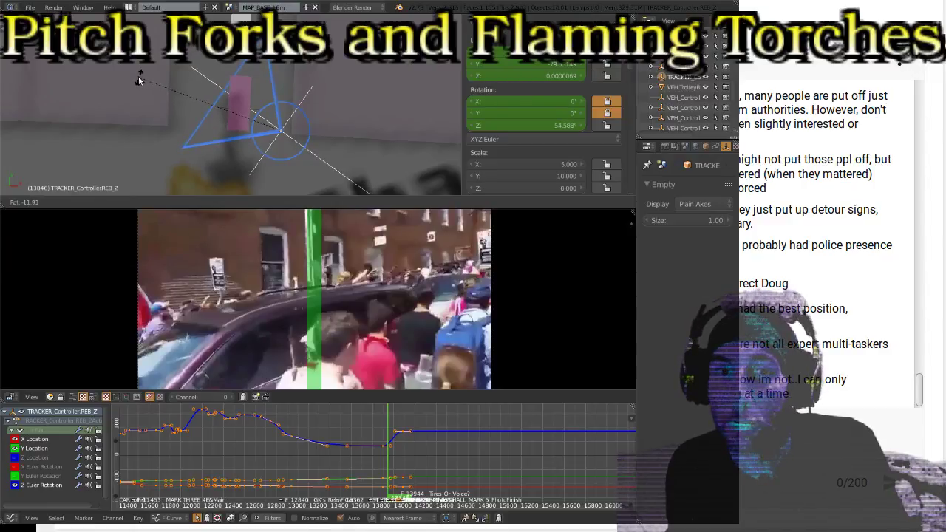
pyautogui.click(162, 82)
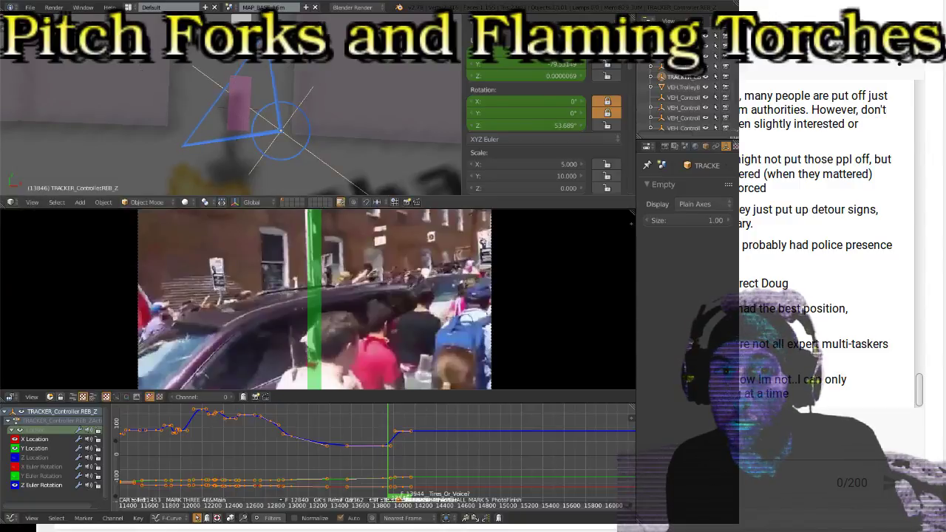
pyautogui.press('i')
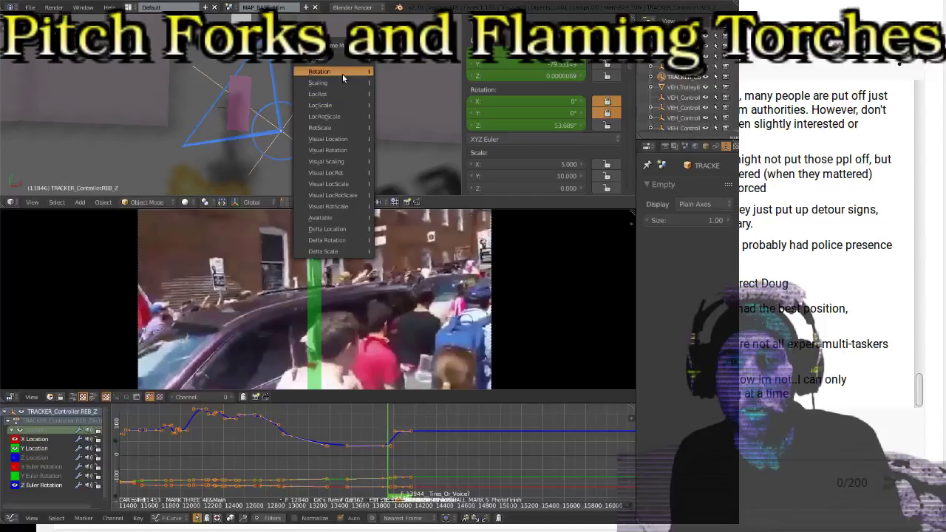
pyautogui.click(342, 74)
pyautogui.hotkey('alt', 'a')
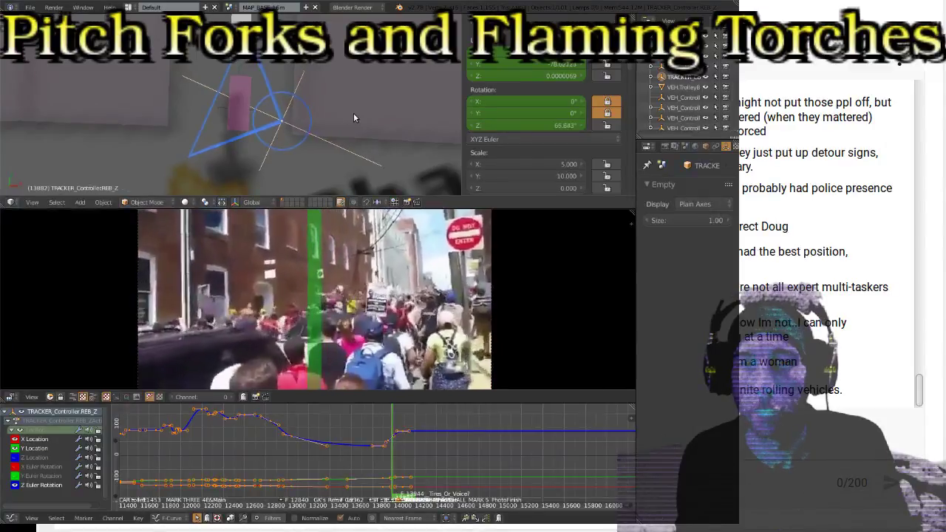
# Review the footage between frames 13865 and 13882 against the tracker's heading, stopping at frame 13878
pyautogui.press('Left')
pyautogui.press('Left')
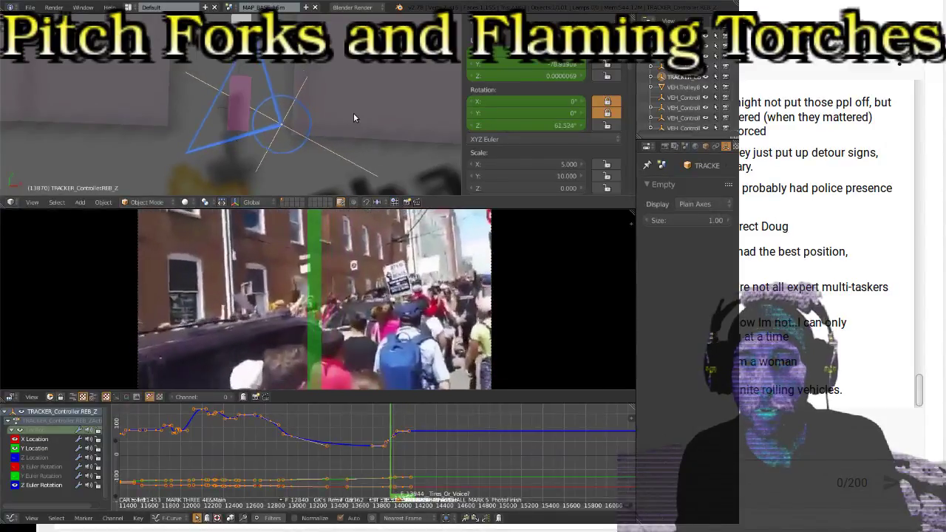
pyautogui.hotkey('alt', 'a')
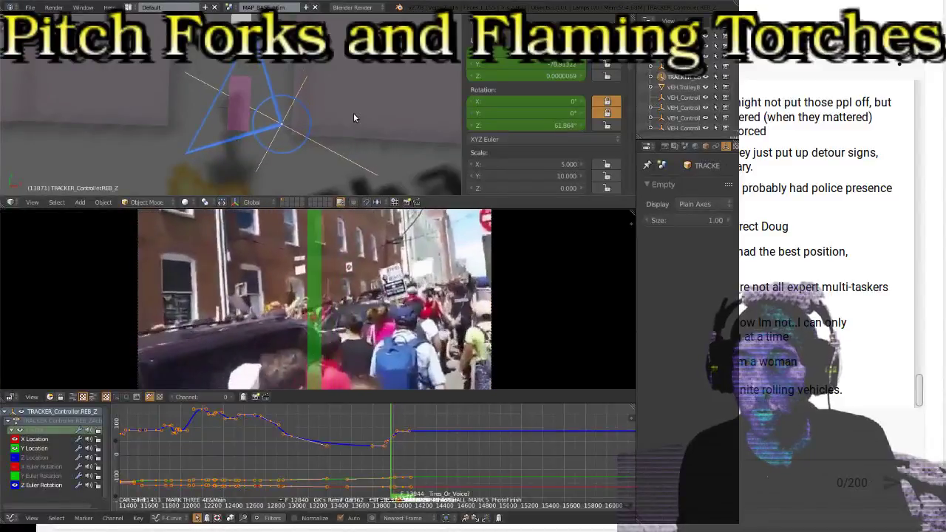
pyautogui.press('Left')
pyautogui.press('Left')
pyautogui.press('Left')
pyautogui.press('Right')
pyautogui.press('Right')
pyautogui.press('Right')
pyautogui.press('Right')
pyautogui.press('Right')
pyautogui.press('Right')
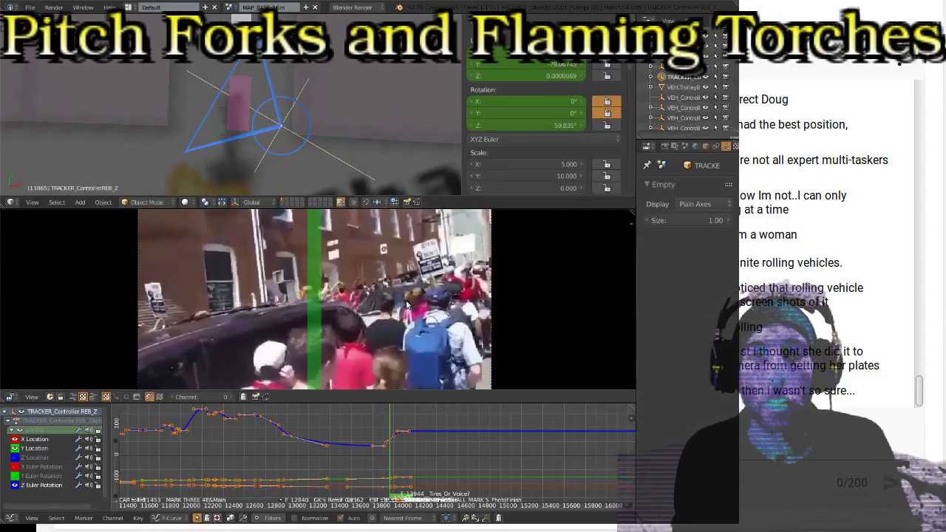
pyautogui.press('Down')
pyautogui.press('Left')
pyautogui.hotkey('alt', 'a')
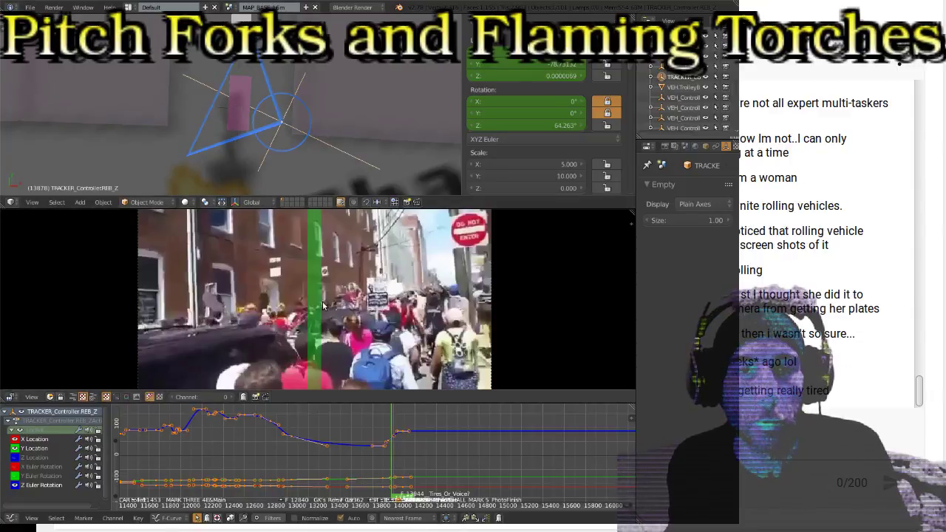
# Rotate the tracker to 31.241° on Z and insert a Rotation keyframe at frame 13878
pyautogui.keyDown('shift'); pyautogui.scroll(4, 321, 69); pyautogui.keyUp('shift')
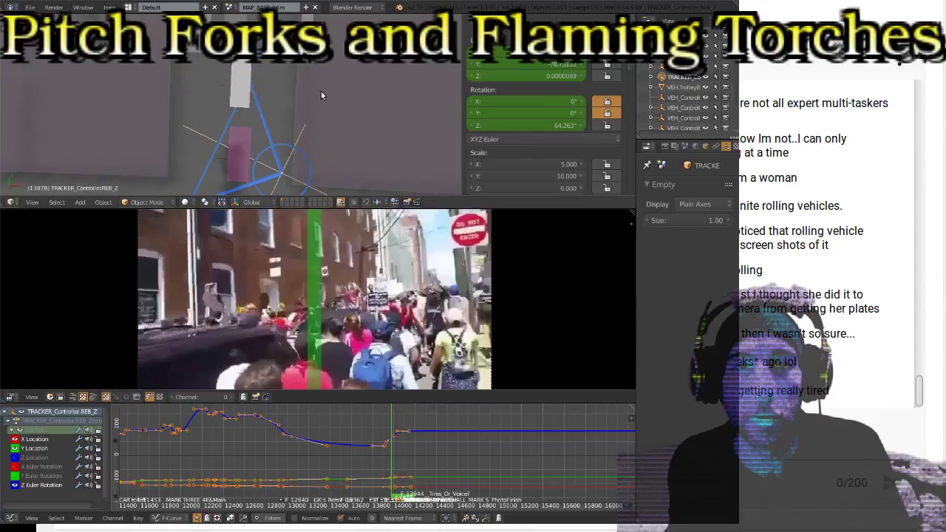
pyautogui.keyDown('shift'); pyautogui.scroll(2, 325, 96); pyautogui.keyUp('shift')
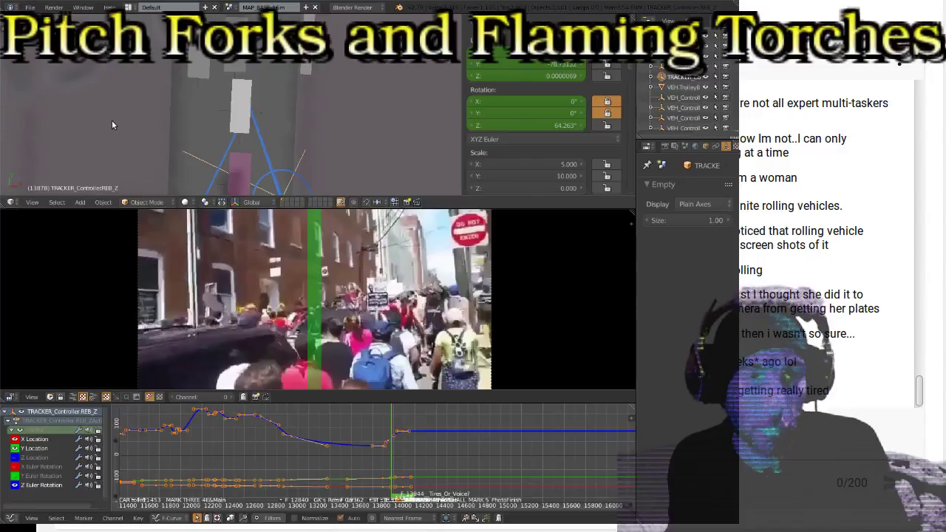
pyautogui.press('r')
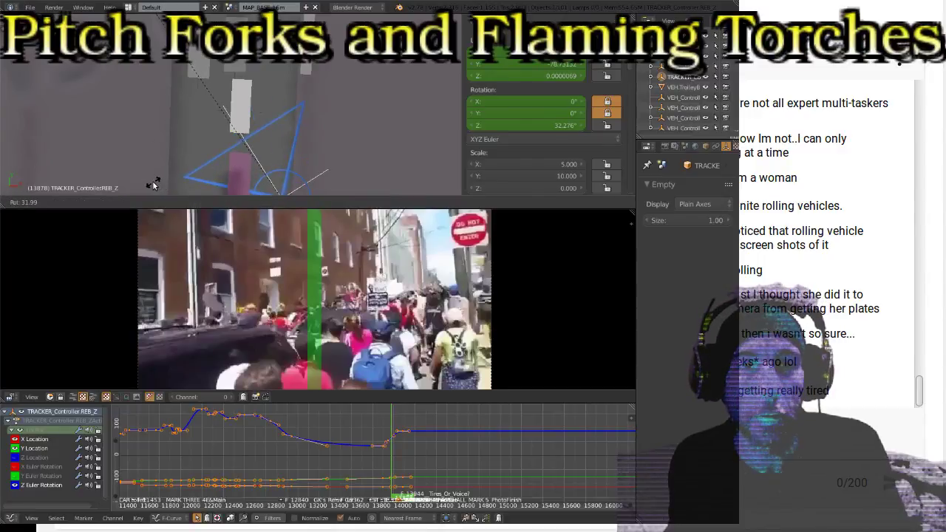
pyautogui.click(157, 183)
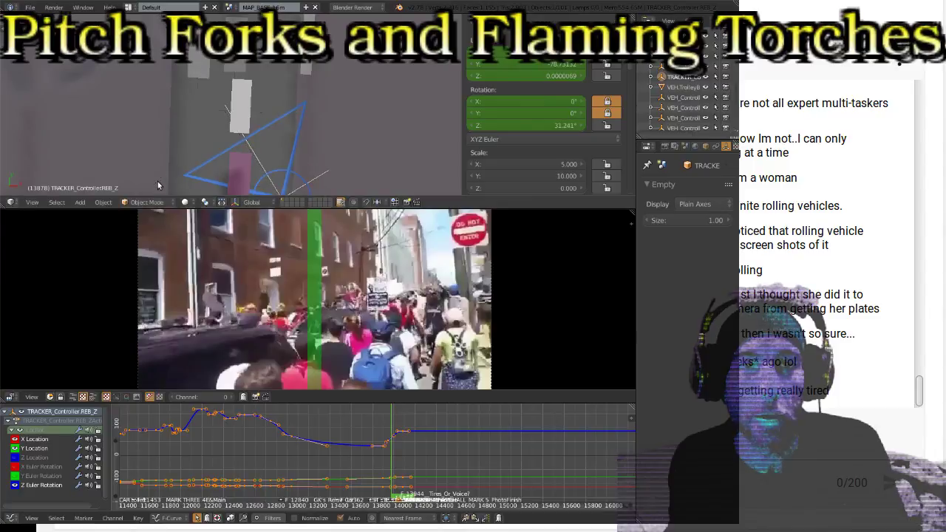
pyautogui.press('i')
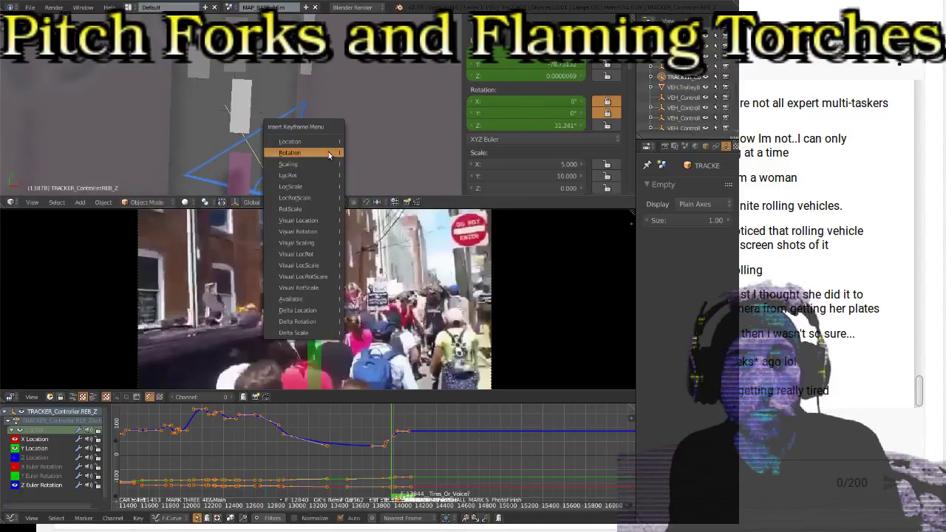
pyautogui.click(328, 152)
# Play ahead to frame 13892, rotate the tracker to 20.952° on Z, and insert a Rotation keyframe
pyautogui.hotkey('alt', 'a')
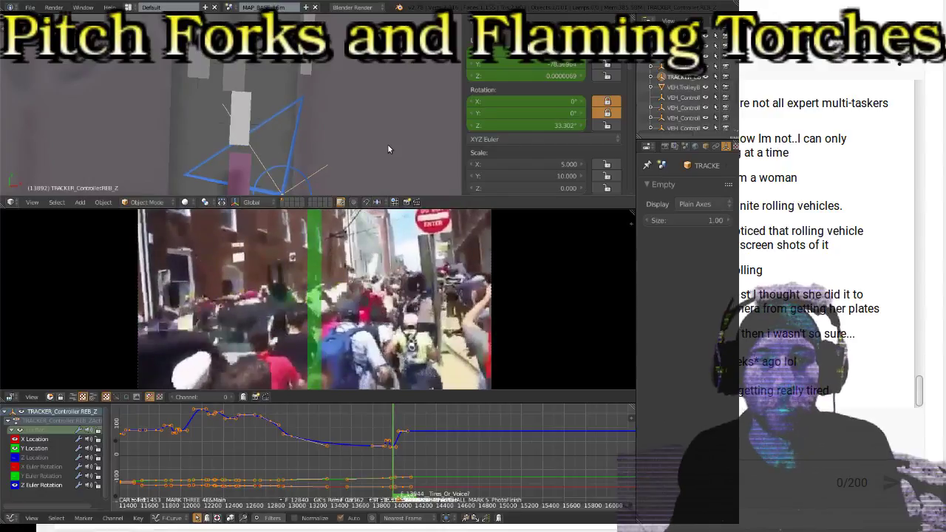
pyautogui.press('r')
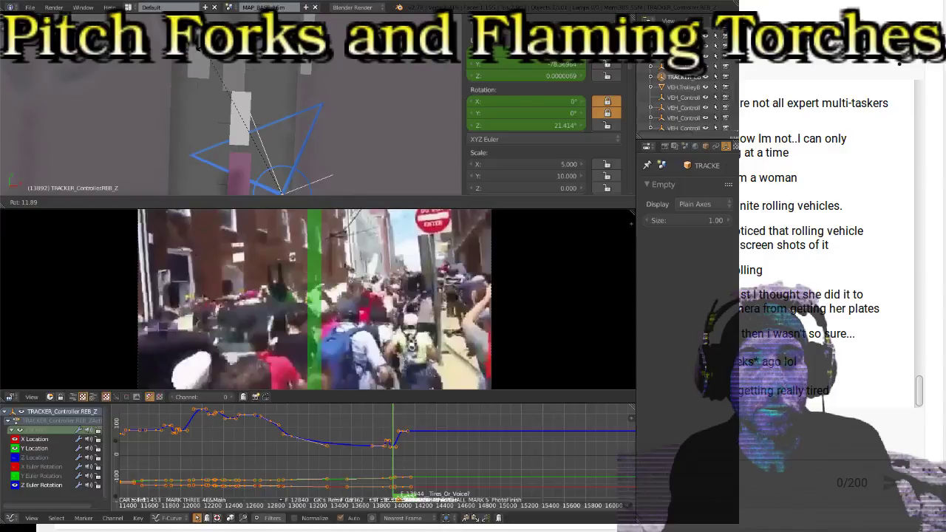
pyautogui.click(212, 58)
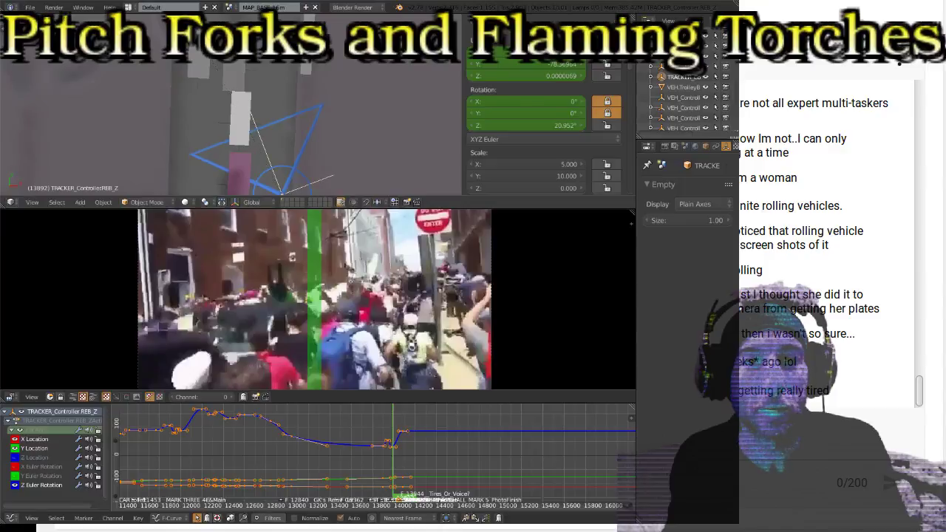
pyautogui.press('i')
pyautogui.click(265, 61)
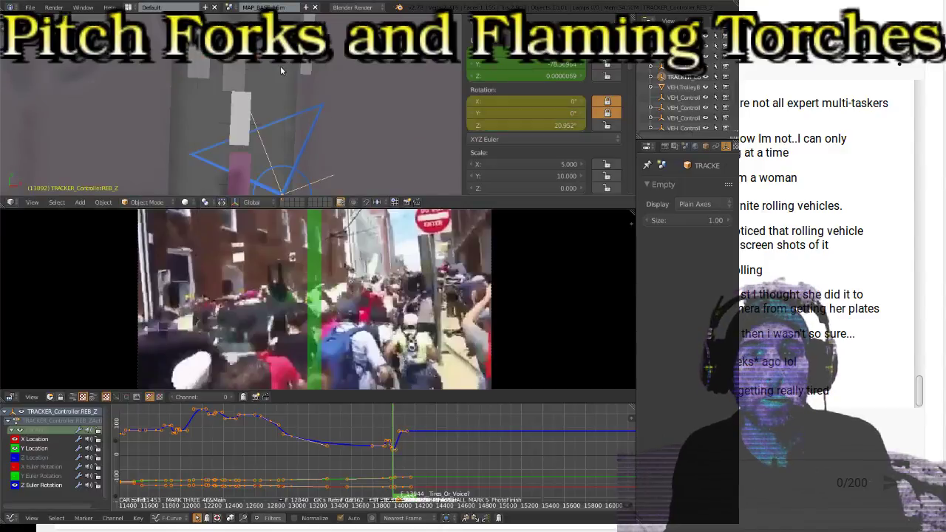
# Replay the footage from frame 13892 up to frame 13902, rotate the tracker to 15.215° on Z, and insert a Rotation keyframe
pyautogui.hotkey('alt', 'a')
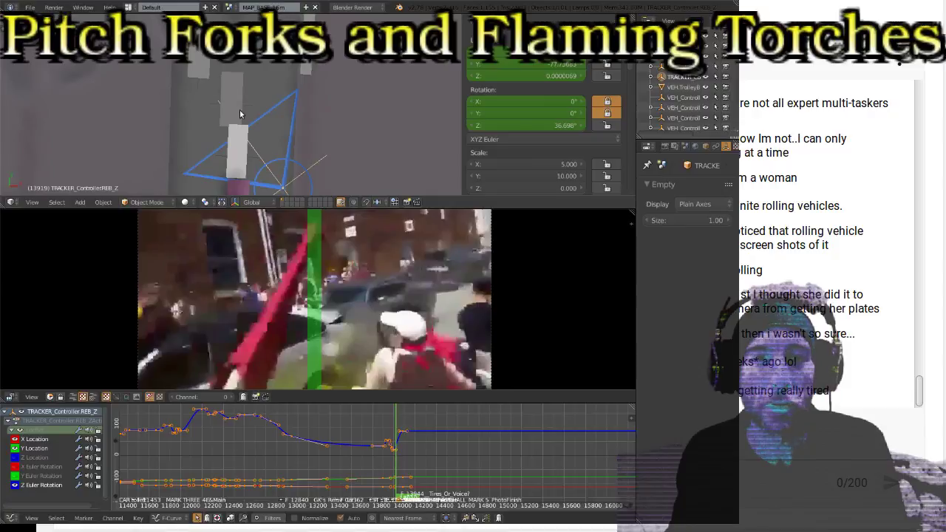
pyautogui.press('Down')
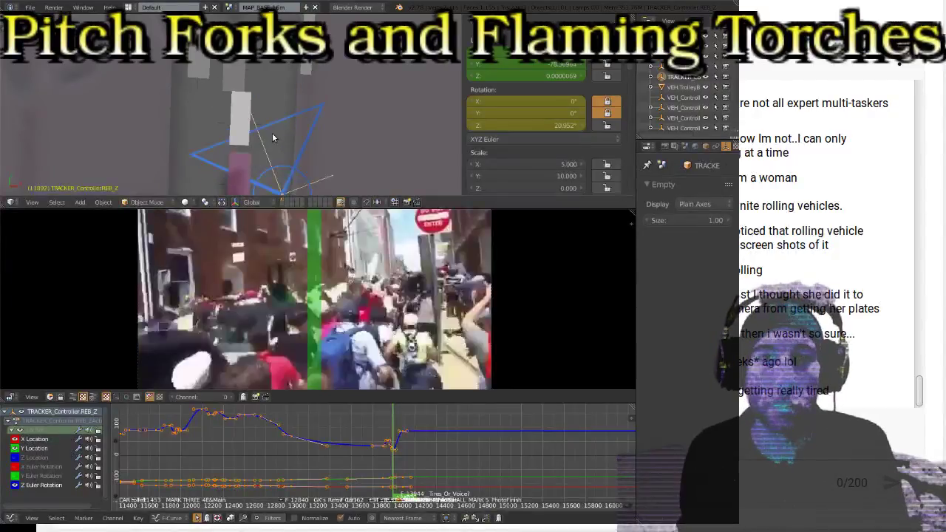
pyautogui.hotkey('alt', 'a')
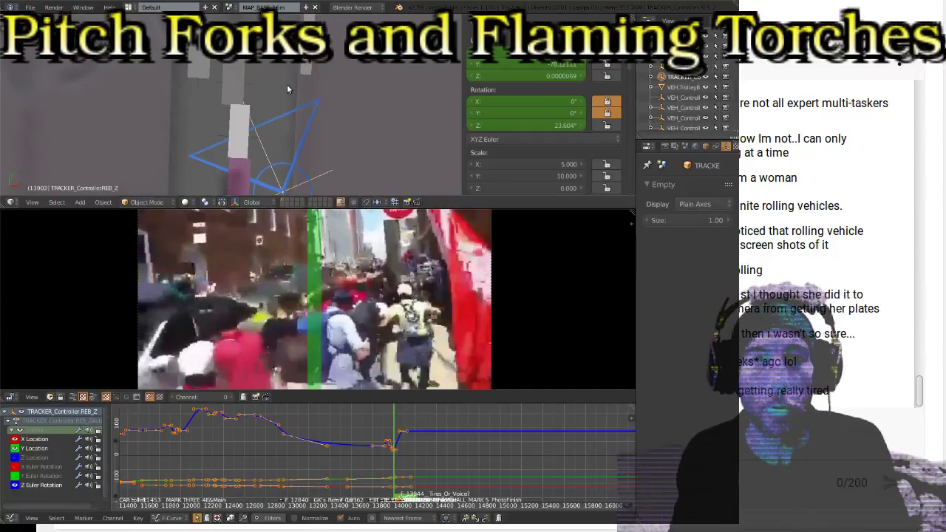
pyautogui.scroll(-6, 286, 80)
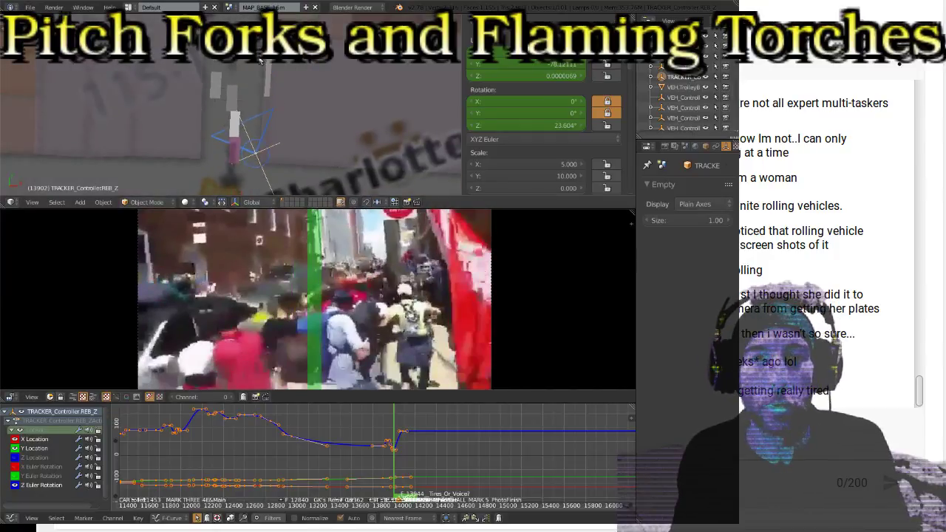
pyautogui.scroll(4, 260, 60)
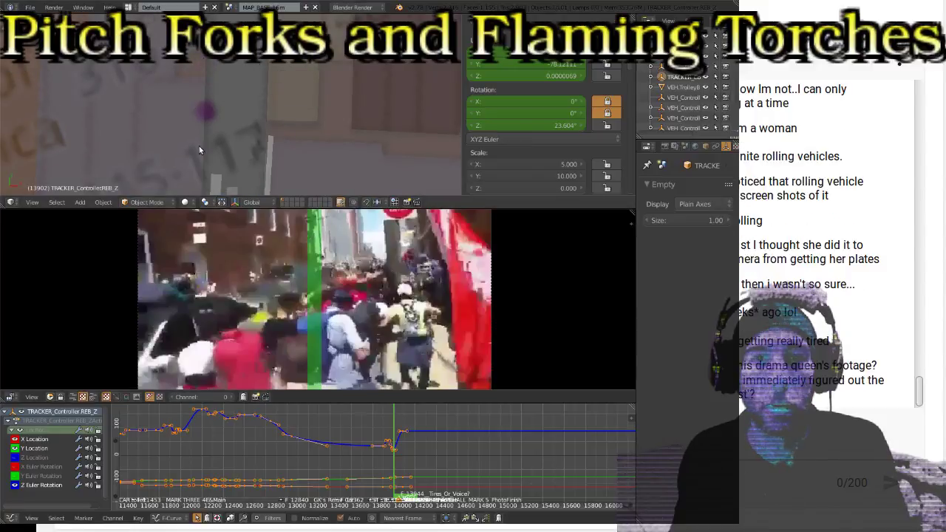
pyautogui.keyDown('shift'); pyautogui.moveTo(301, 133); pyautogui.dragTo(319, 87, button='middle'); pyautogui.keyUp('shift')
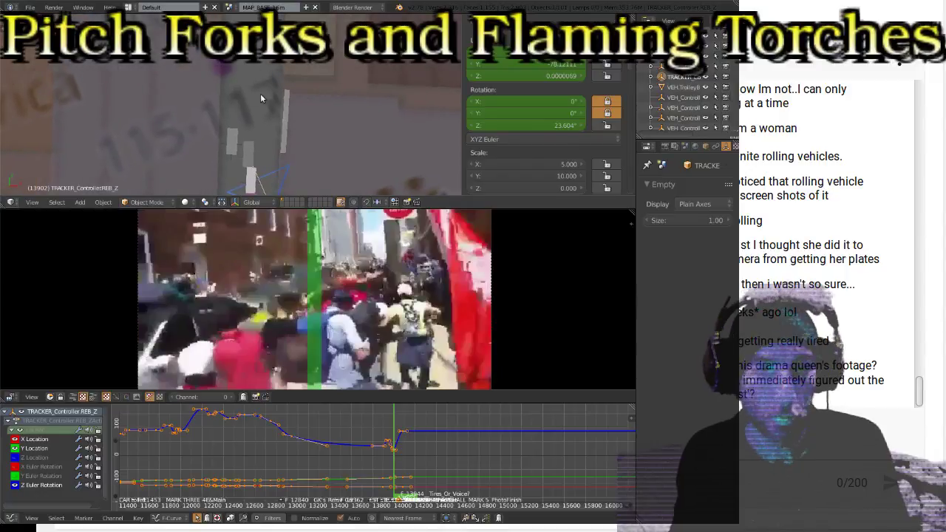
pyautogui.scroll(-2, 255, 99)
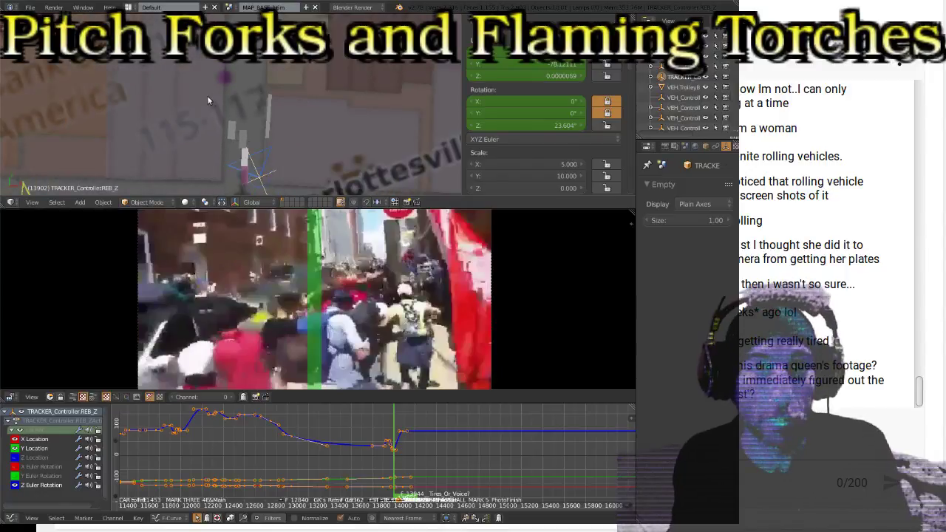
pyautogui.press('r')
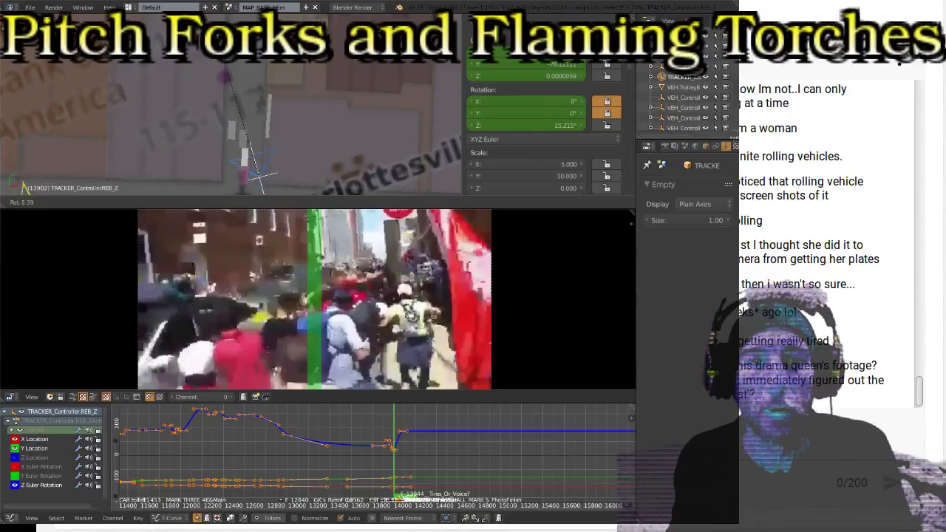
pyautogui.click(224, 57)
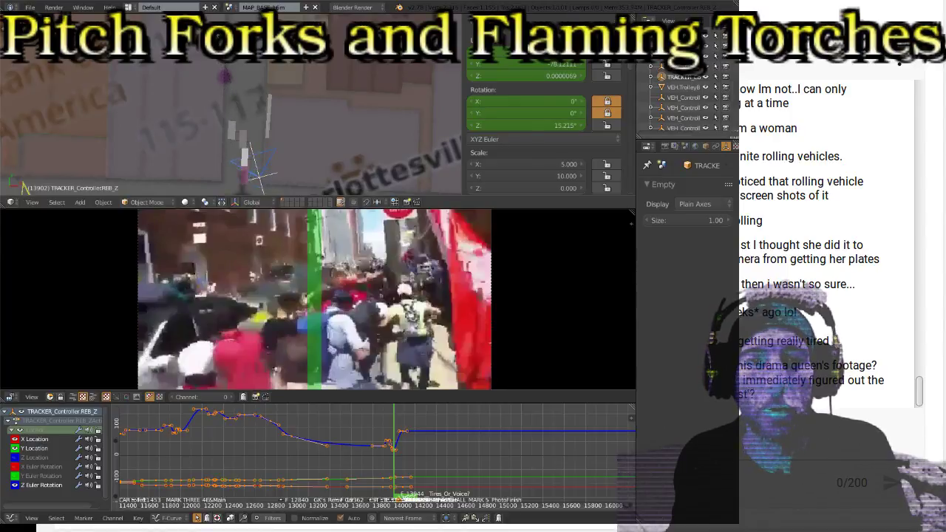
pyautogui.press('i')
pyautogui.click(284, 146)
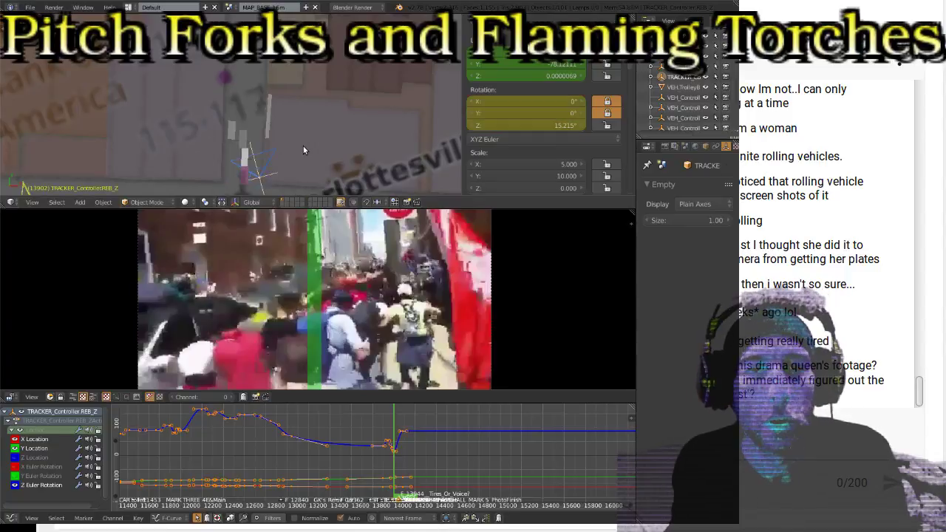
# Play the footage ahead to the silver car at frame 13940, and return to the keyframe at frame 13902 to compare headings
pyautogui.hotkey('alt', 'a')
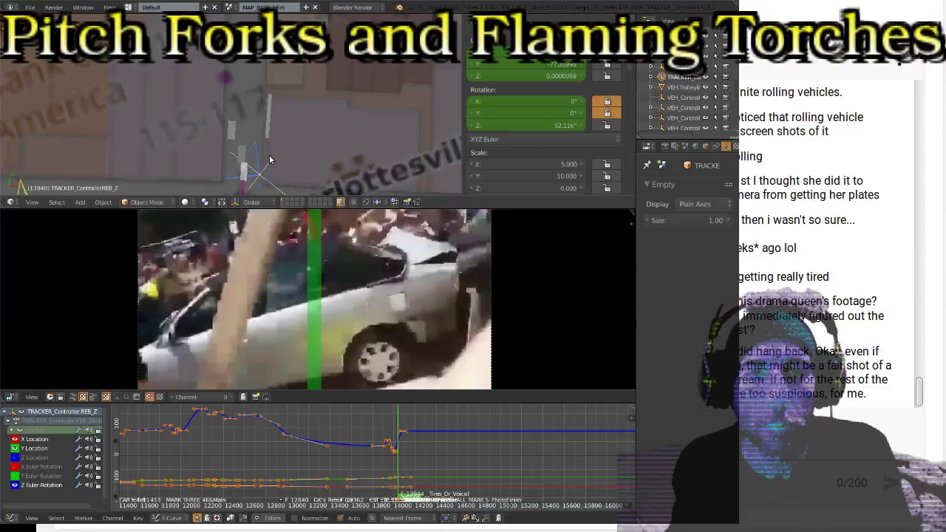
pyautogui.keyDown('shift'); pyautogui.scroll(-3, 274, 139); pyautogui.keyUp('shift')
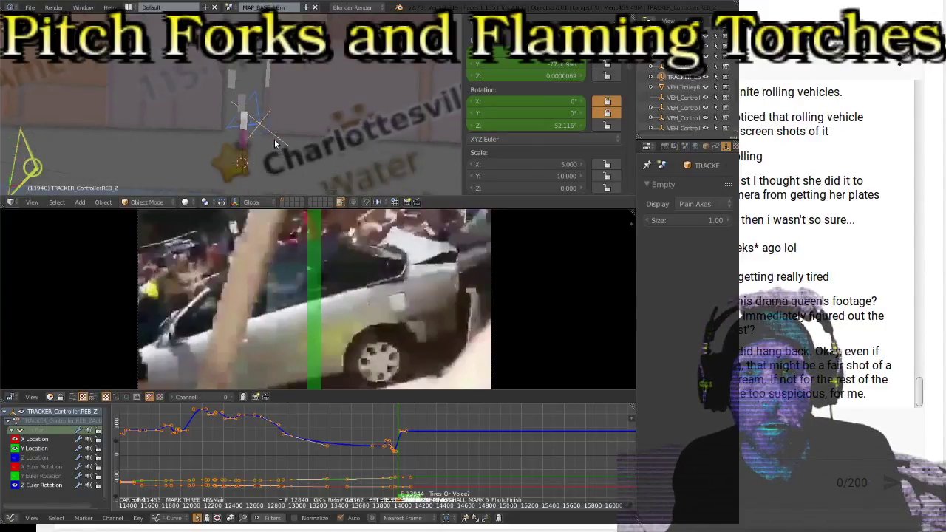
pyautogui.scroll(5, 269, 117)
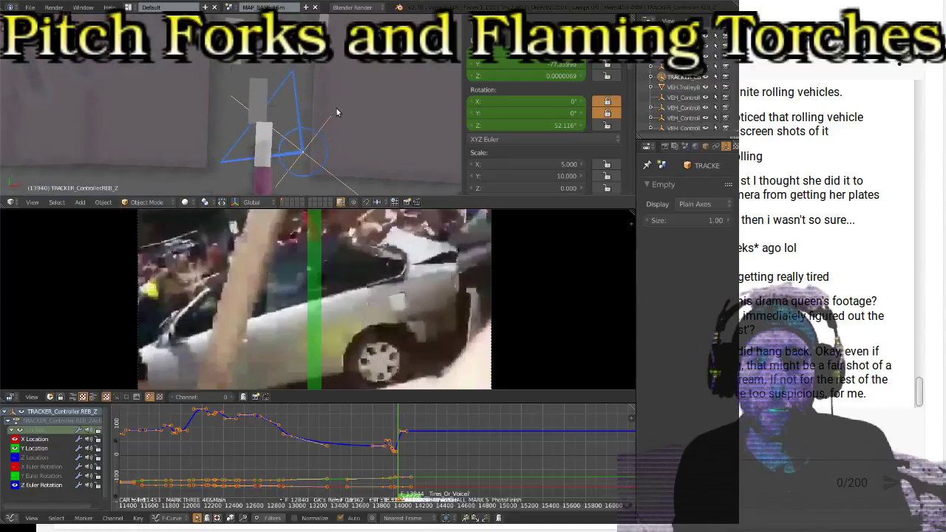
pyautogui.press('Left')
pyautogui.press('Left')
pyautogui.press('Left')
pyautogui.press('Left')
pyautogui.press('Left')
pyautogui.press('Left')
pyautogui.hotkey('shift', 'Down')
pyautogui.hotkey('shift', 'Down')
pyautogui.hotkey('shift', 'Down')
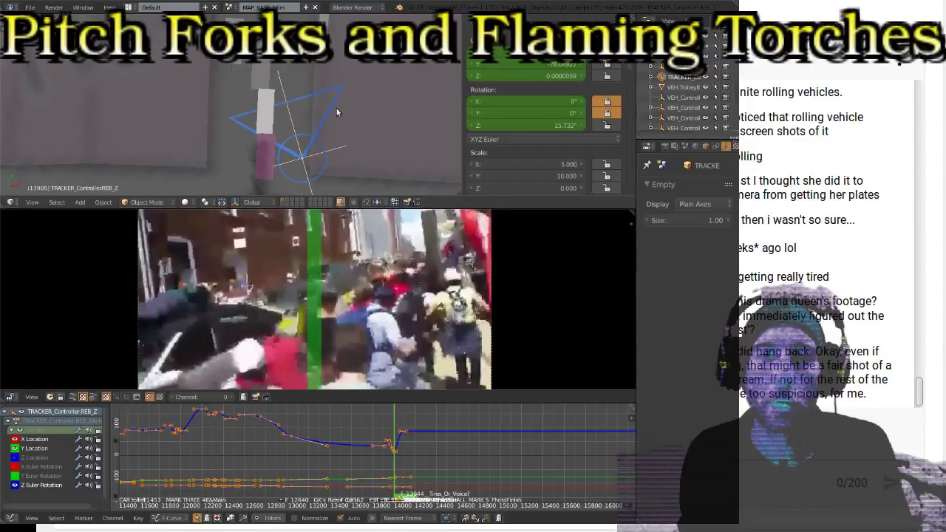
pyautogui.press('Right')
pyautogui.press('Left')
pyautogui.press('Left')
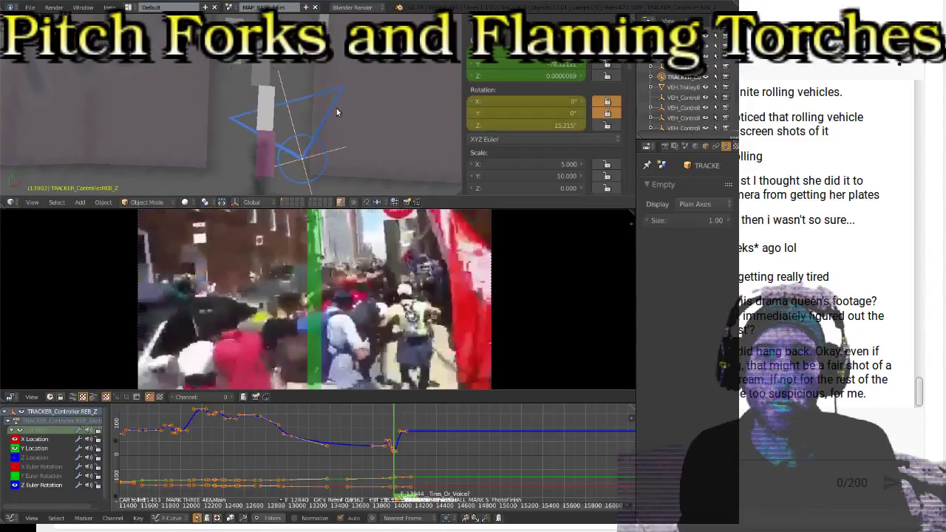
# Examine the camera's turn frame by frame from frame 13902 to 13915 against the tracker's heading
pyautogui.press('Right')
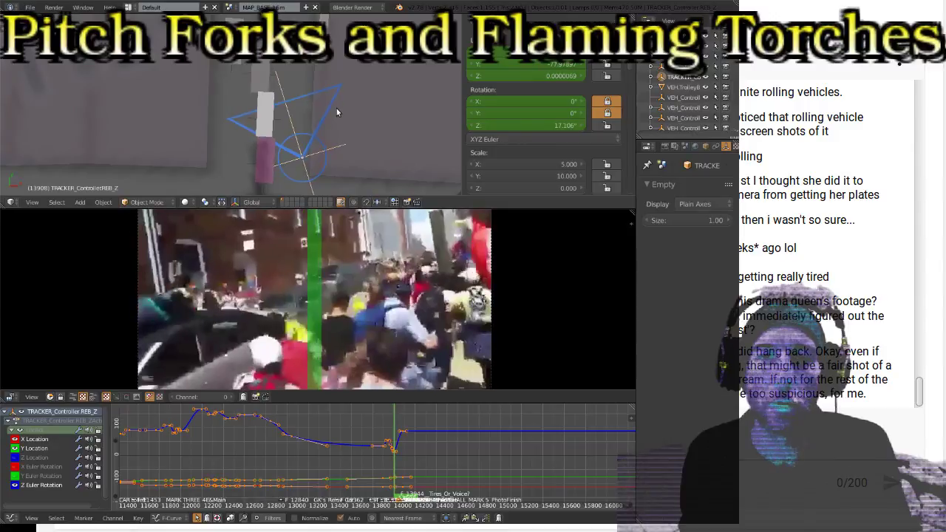
pyautogui.press('Right')
pyautogui.press('Right')
pyautogui.press('Right')
pyautogui.press('Right')
pyautogui.press('Right')
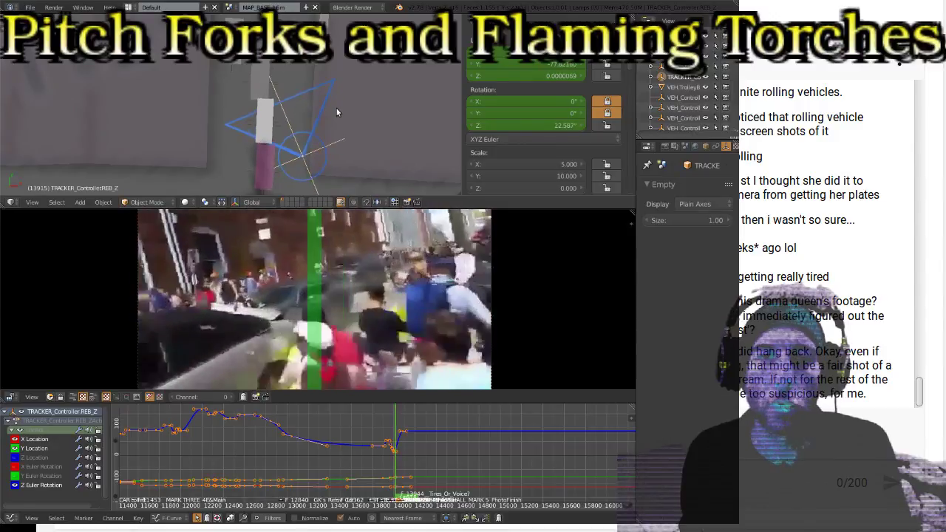
pyautogui.press('Left')
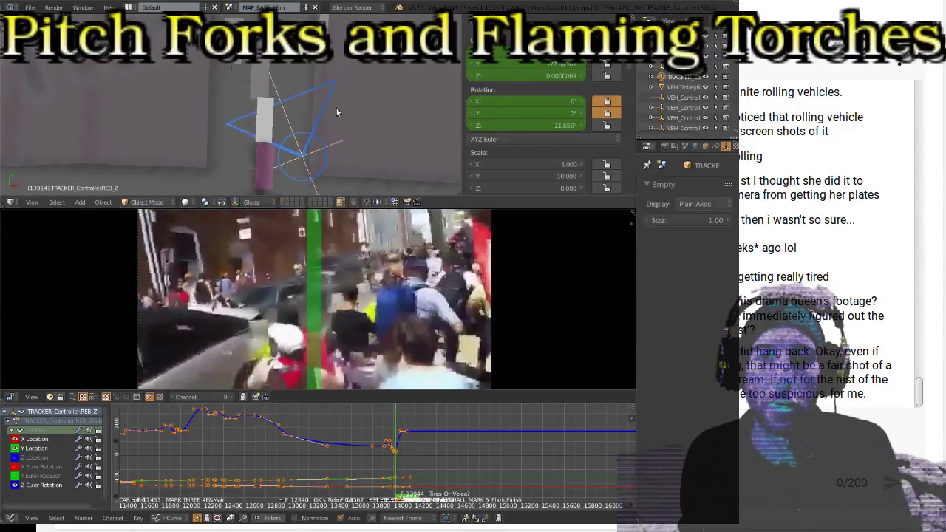
pyautogui.press('Left')
pyautogui.press('Left')
pyautogui.press('Left')
pyautogui.press('Left')
pyautogui.press('Left')
pyautogui.press('Left')
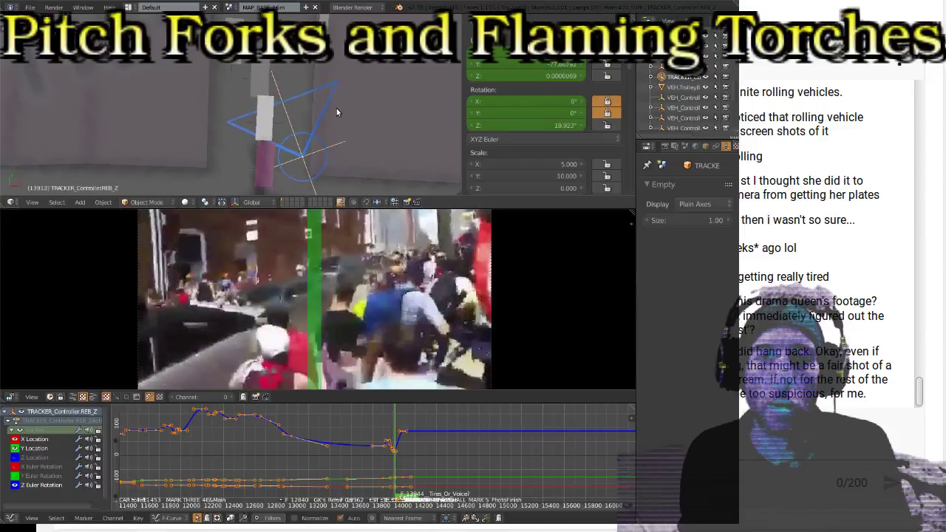
# Go back to frame 13909, rotate the tracker to 23.151° on Z, and insert a Rotation keyframe
pyautogui.press('Left')
pyautogui.press('Left')
pyautogui.press('Left')
pyautogui.press('Left')
pyautogui.press('Left')
pyautogui.press('Left')
pyautogui.press('Left')
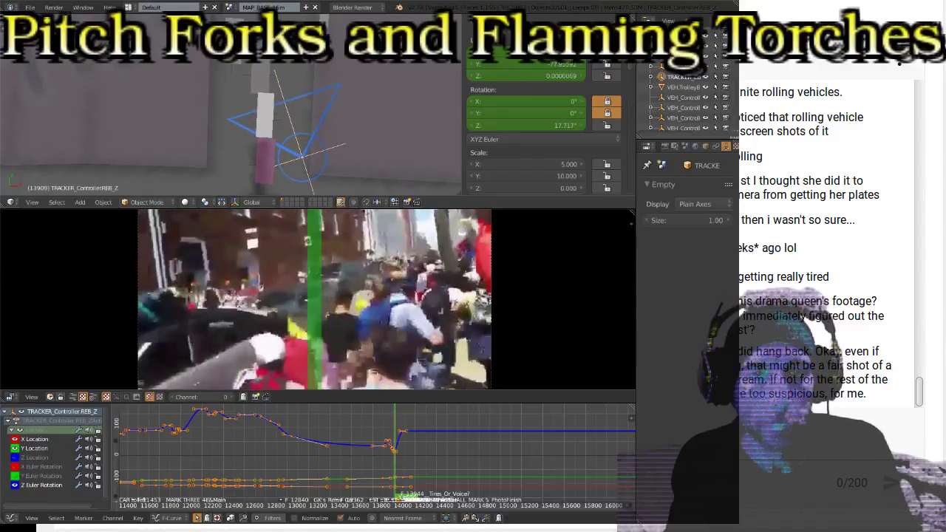
pyautogui.press('r')
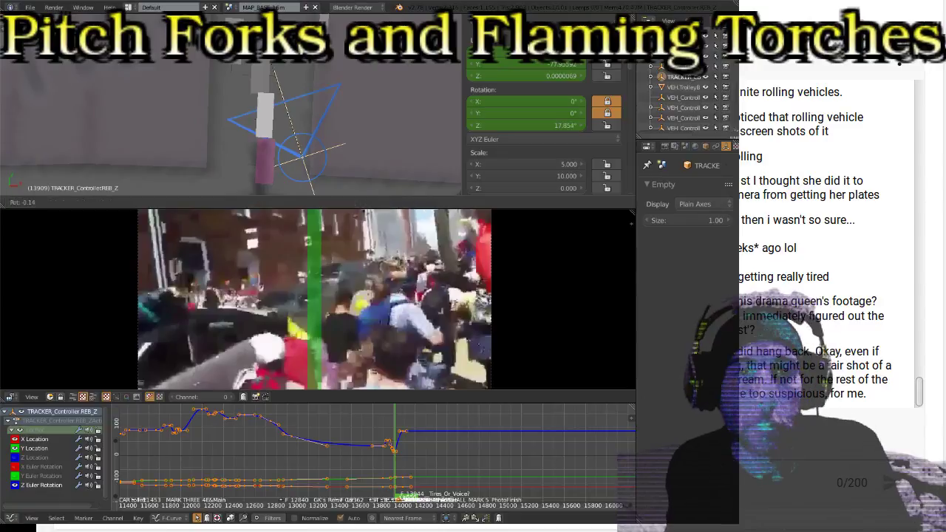
pyautogui.click(300, 74)
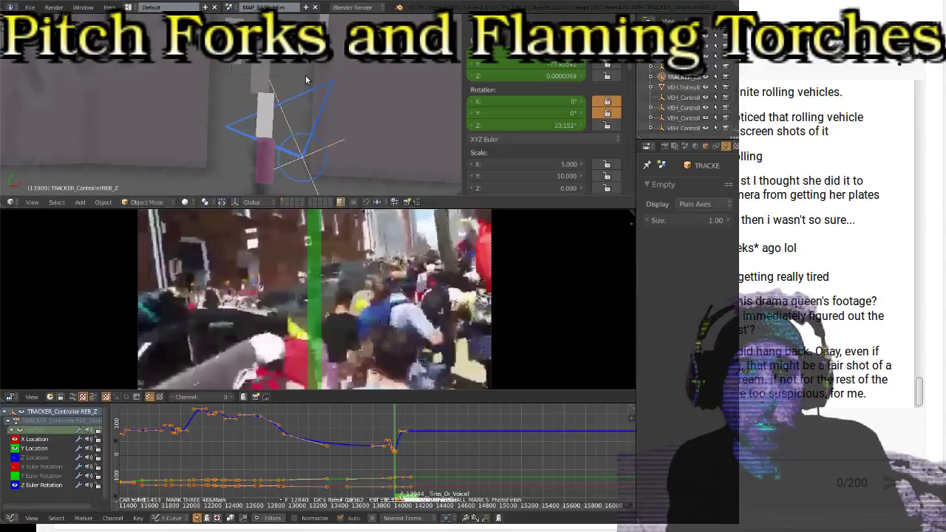
pyautogui.press('i')
pyautogui.click(310, 75)
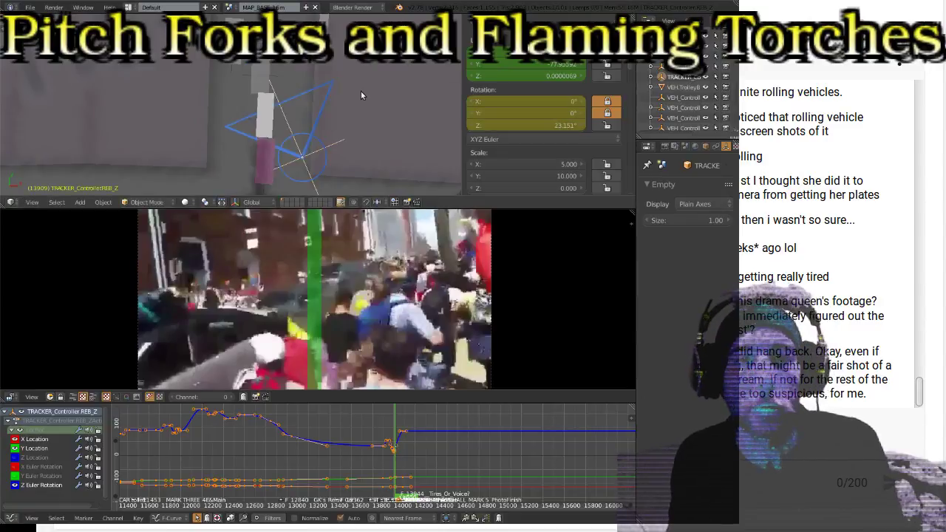
# Examine the camera's turn frame by frame just after frame 13909, and return to that keyframe to compare headings
pyautogui.press('Right')
pyautogui.press('Right')
pyautogui.press('Right')
pyautogui.press('Right')
pyautogui.press('Right')
pyautogui.press('Right')
pyautogui.press('Right')
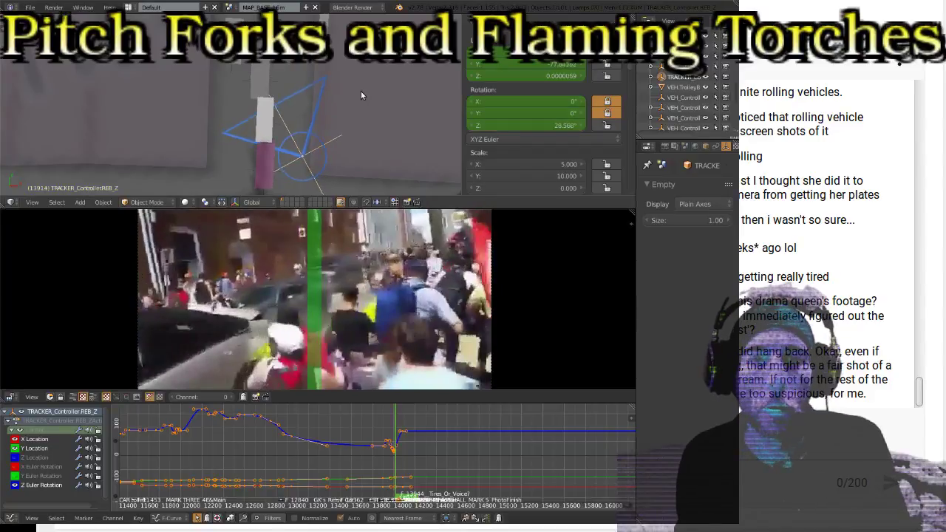
pyautogui.press('Right')
pyautogui.press('Right')
pyautogui.press('Left')
pyautogui.press('Left')
pyautogui.press('Left')
pyautogui.press('Left')
pyautogui.press('Left')
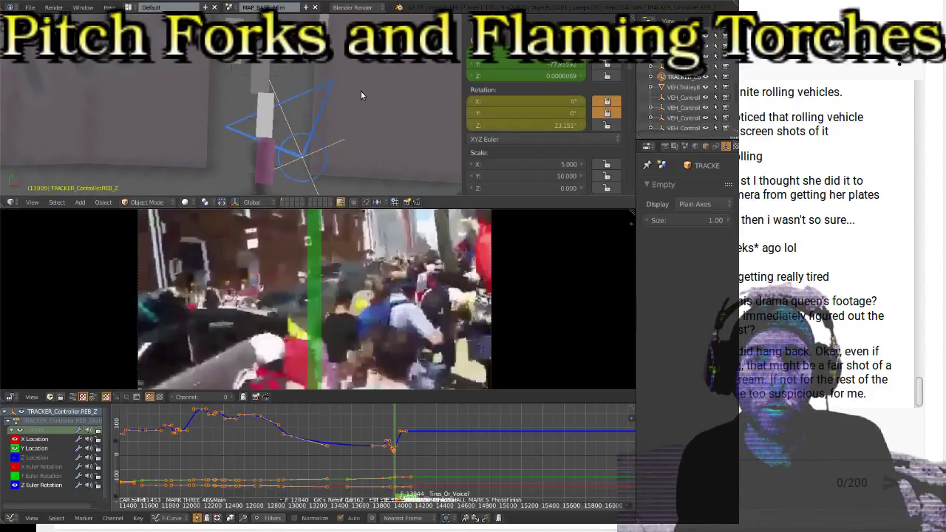
# Advance to frame 13914, rotate the tracker to 22.868° on Z, and insert a Rotation keyframe
pyautogui.press('Right')
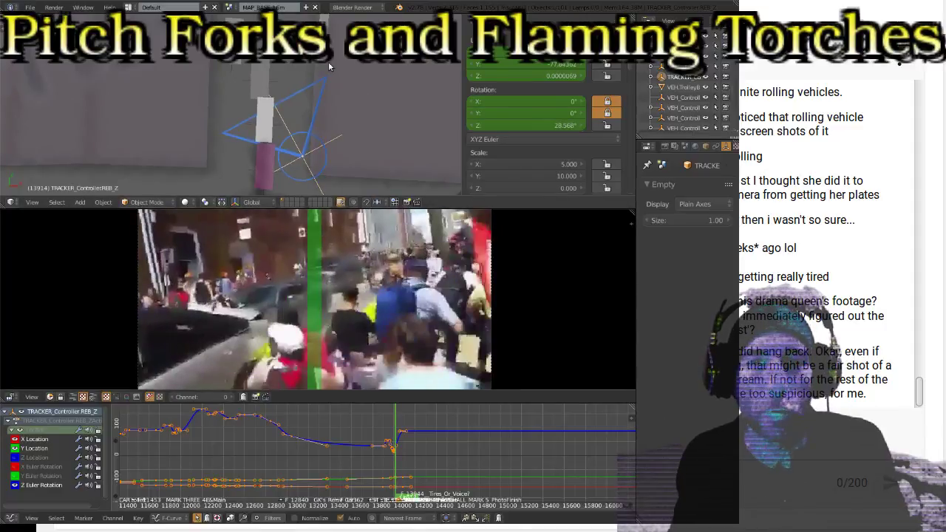
pyautogui.scroll(-3, 365, 103)
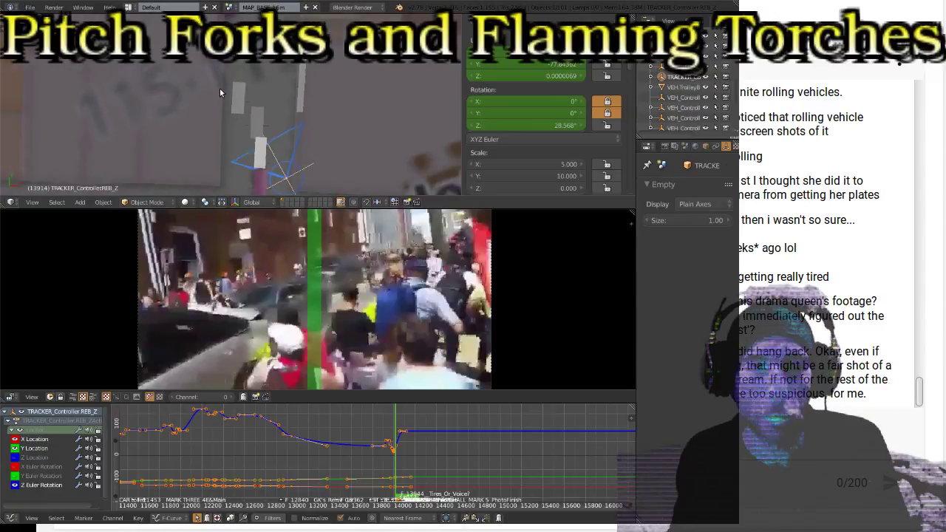
pyautogui.press('r')
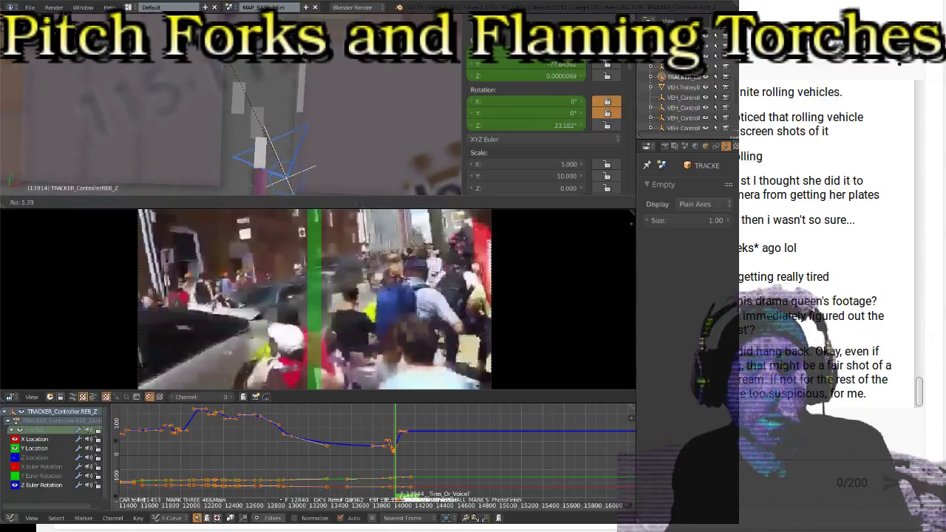
pyautogui.press('Return')
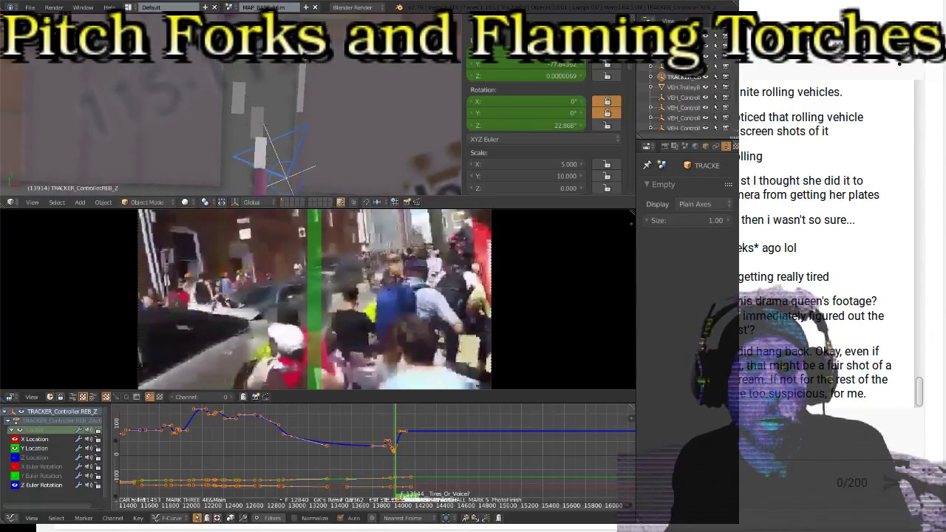
pyautogui.press('i')
pyautogui.click(291, 82)
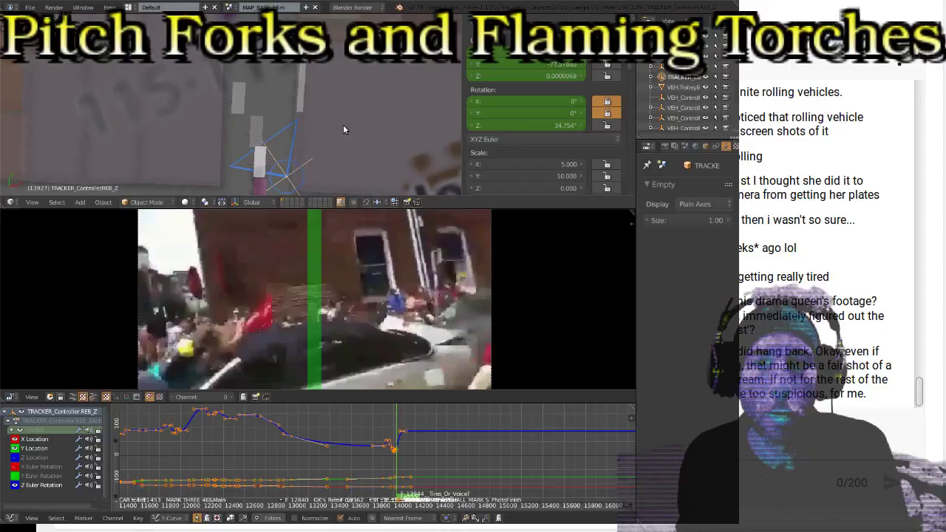
# Examine the camera's swing toward the silver car, stepping through frames 13917 to 13927 and on to frame 13947
pyautogui.press('Left')
pyautogui.press('Left')
pyautogui.press('Left')
pyautogui.press('Left')
pyautogui.press('Left')
pyautogui.press('Left')
pyautogui.press('Left')
pyautogui.press('Left')
pyautogui.press('Left')
pyautogui.press('Left')
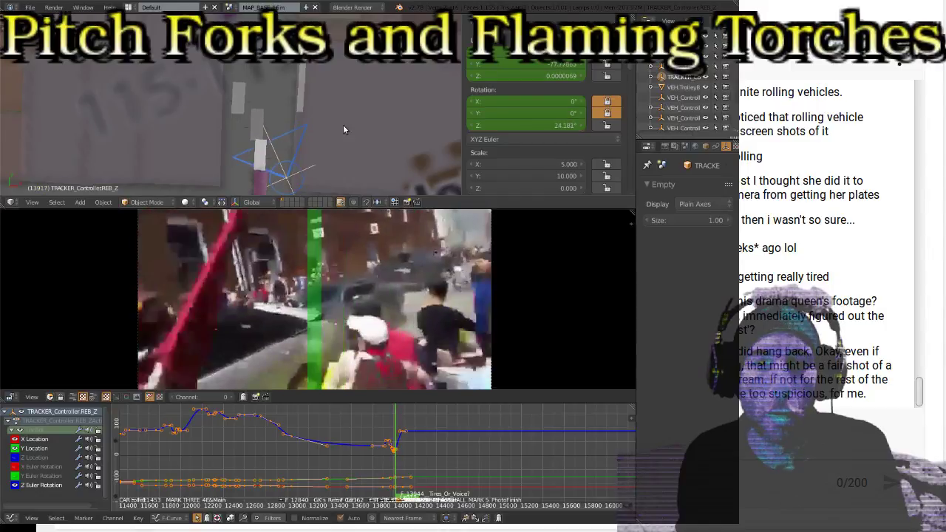
pyautogui.press('Right')
pyautogui.press('Right')
pyautogui.press('Right')
pyautogui.press('Right')
pyautogui.press('Right')
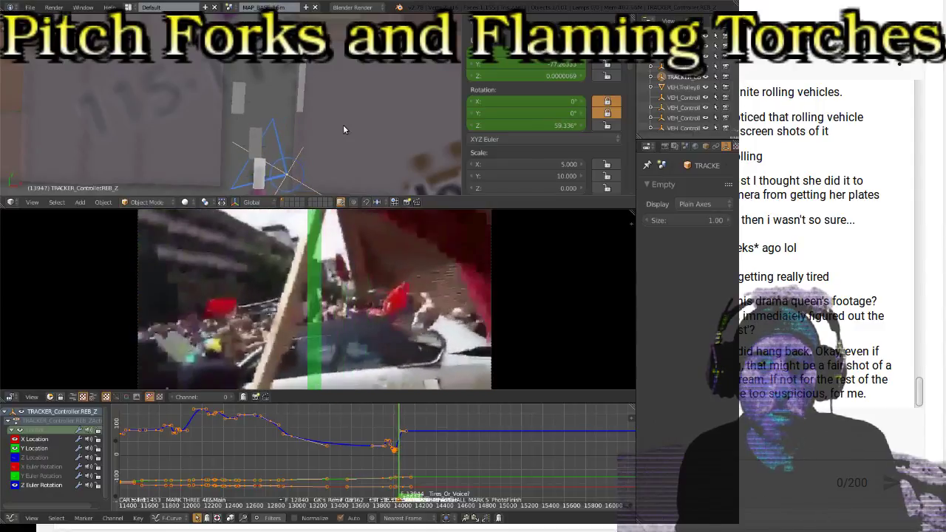
# Compare the tracker's heading with the footage at the keyframes on frames 13914 and 13987
pyautogui.press('Down')
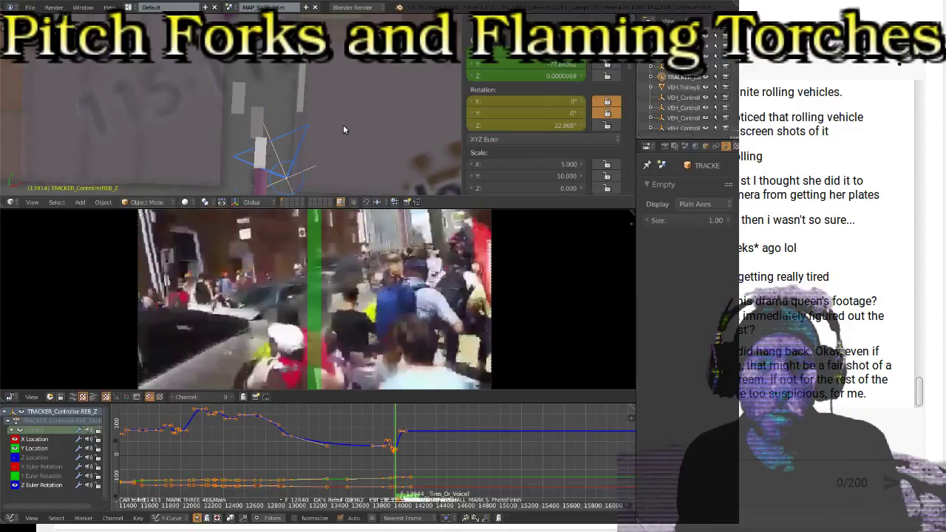
pyautogui.press('Up')
pyautogui.press('Right')
pyautogui.press('Right')
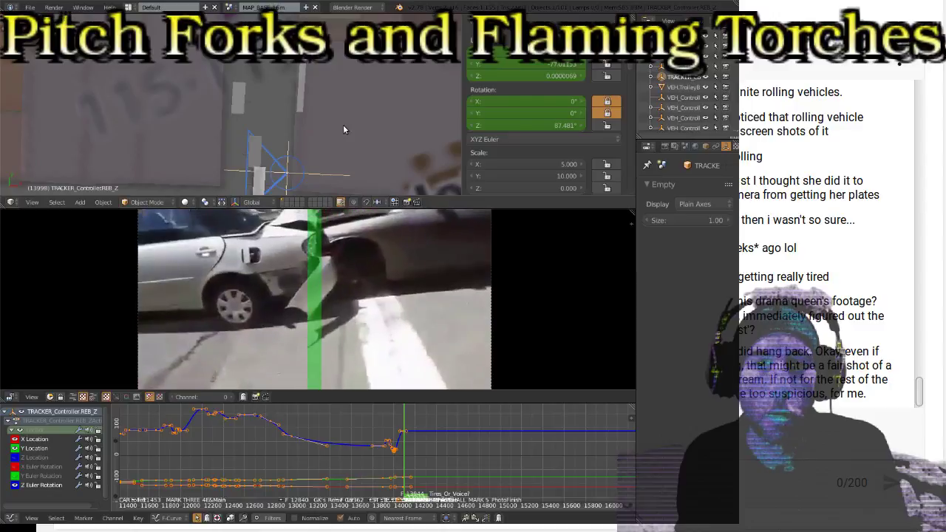
pyautogui.press('Right')
pyautogui.press('Right')
pyautogui.press('Right')
pyautogui.press('Down')
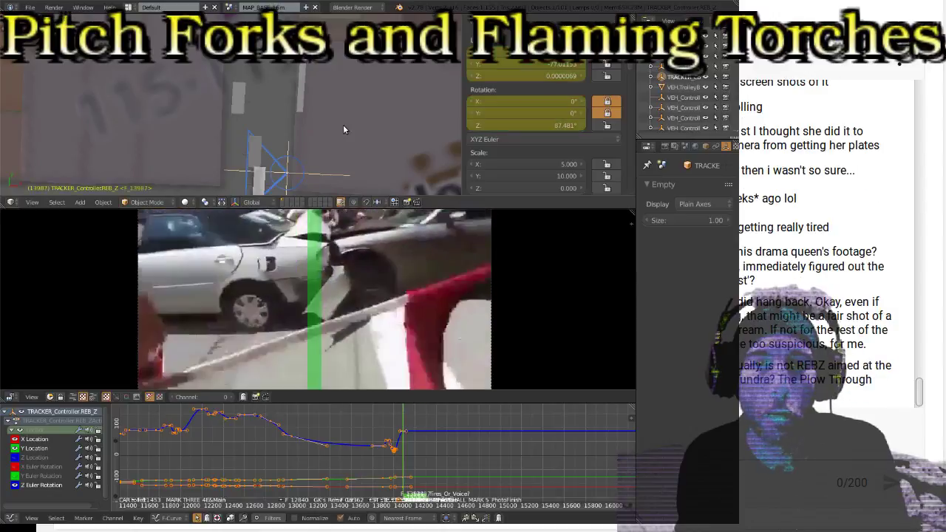
pyautogui.press('Down')
# Step ahead to frame 13935, rotate the tracker to 85.605° on Z, and insert a Rotation keyframe
pyautogui.press('Right')
pyautogui.press('Right')
pyautogui.press('Right')
pyautogui.press('Right')
pyautogui.press('Right')
pyautogui.press('Right')
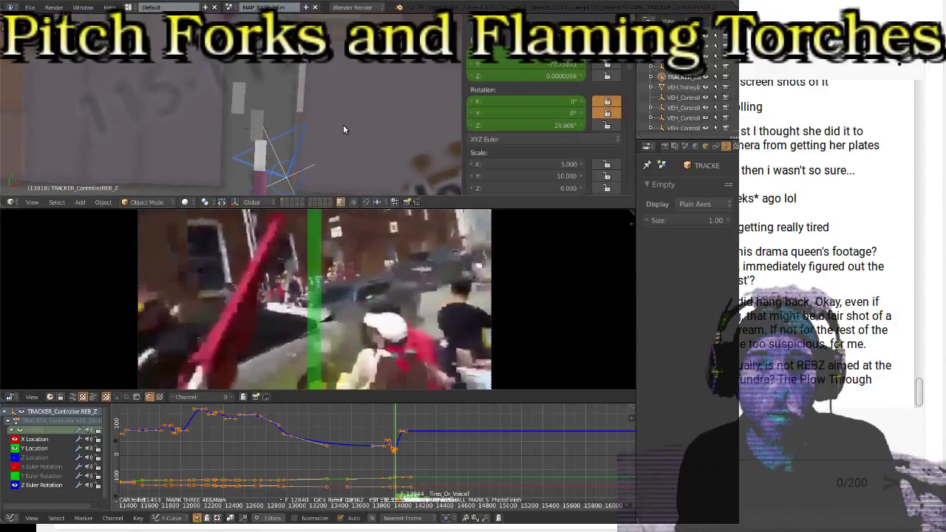
pyautogui.press('Right')
pyautogui.press('Right')
pyautogui.press('Right')
pyautogui.press('Right')
pyautogui.press('Right')
pyautogui.press('Right')
pyautogui.press('Right')
pyautogui.press('Right')
pyautogui.press('Right')
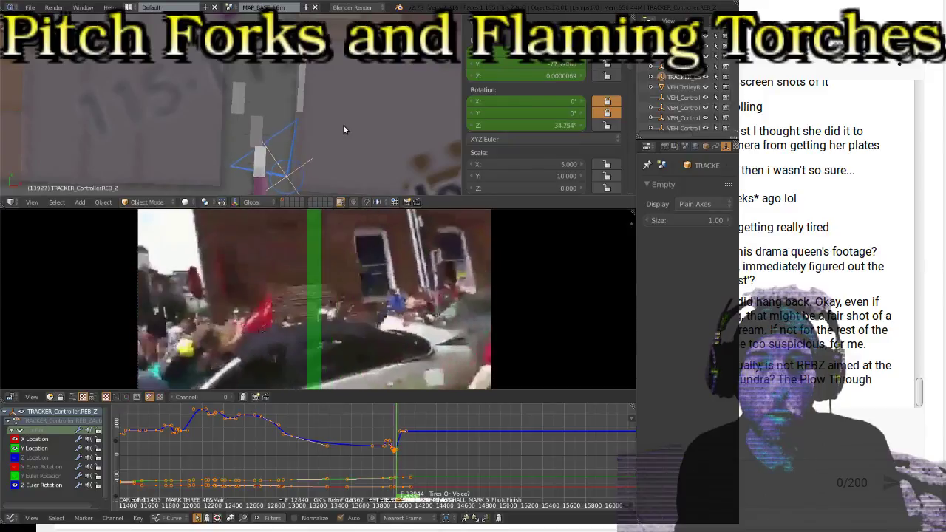
pyautogui.press('Right')
pyautogui.press('Right')
pyautogui.press('Right')
pyautogui.press('Right')
pyautogui.press('Right')
pyautogui.press('Right')
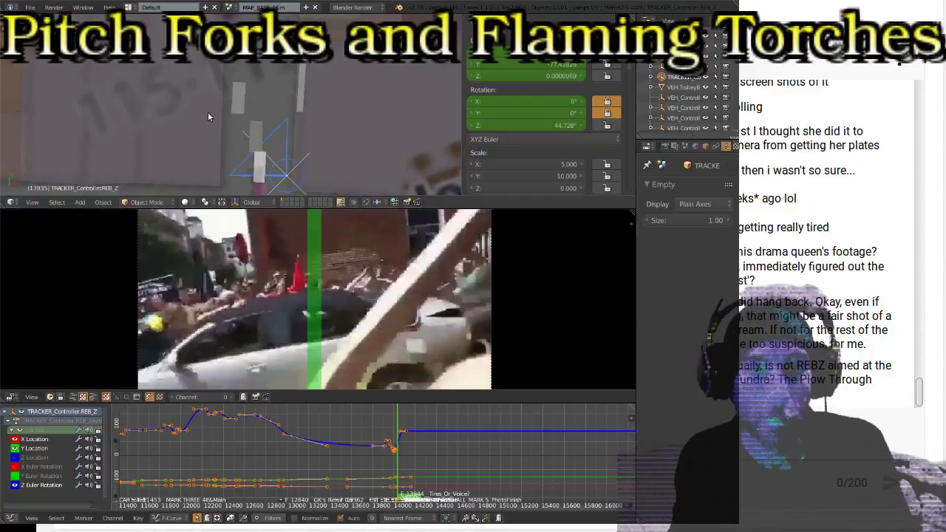
pyautogui.press('r')
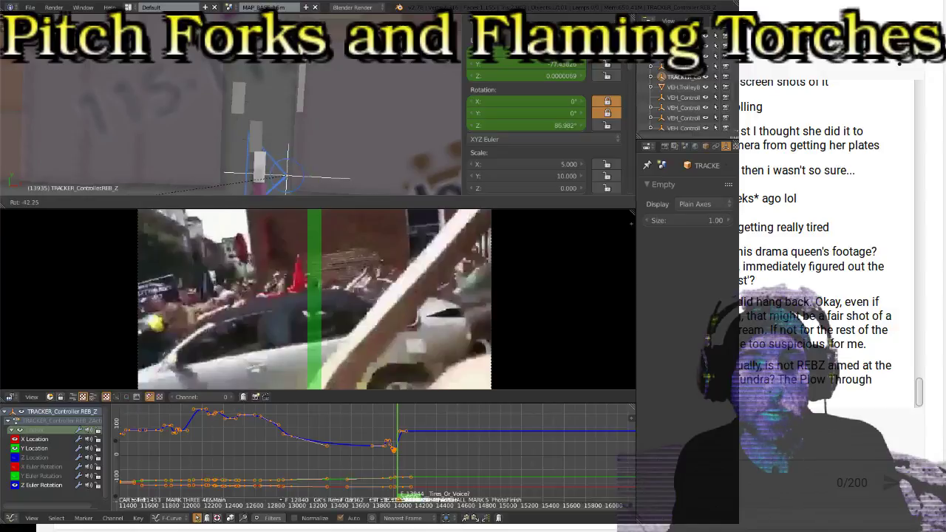
pyautogui.click(259, 65)
pyautogui.press('i')
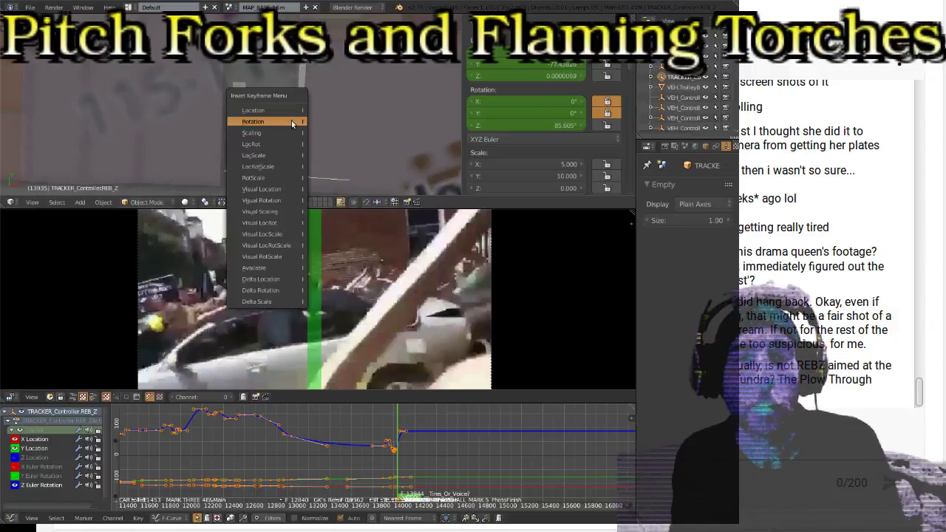
pyautogui.click(291, 124)
# Examine the Z rotation curve around the keyframe at frame 13914, and reselect all keyframes
pyautogui.keyDown('ctrl'); pyautogui.moveTo(376, 445); pyautogui.dragTo(455, 447, button='middle'); pyautogui.keyUp('ctrl')
pyautogui.keyDown('ctrl'); pyautogui.moveTo(539, 446); pyautogui.dragTo(393, 449, button='middle'); pyautogui.keyUp('ctrl')
pyautogui.scroll(6, 383, 431)
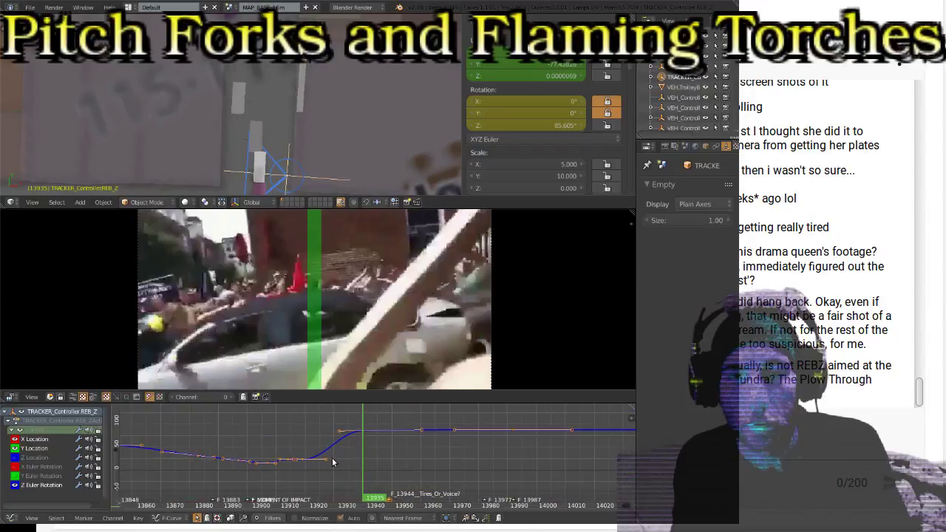
pyautogui.rightClick(303, 463)
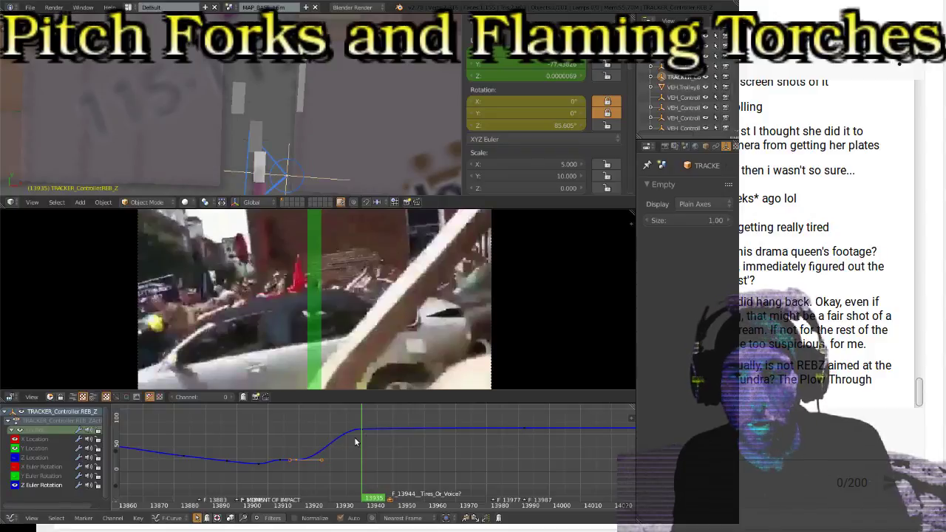
pyautogui.scroll(-4, 330, 459)
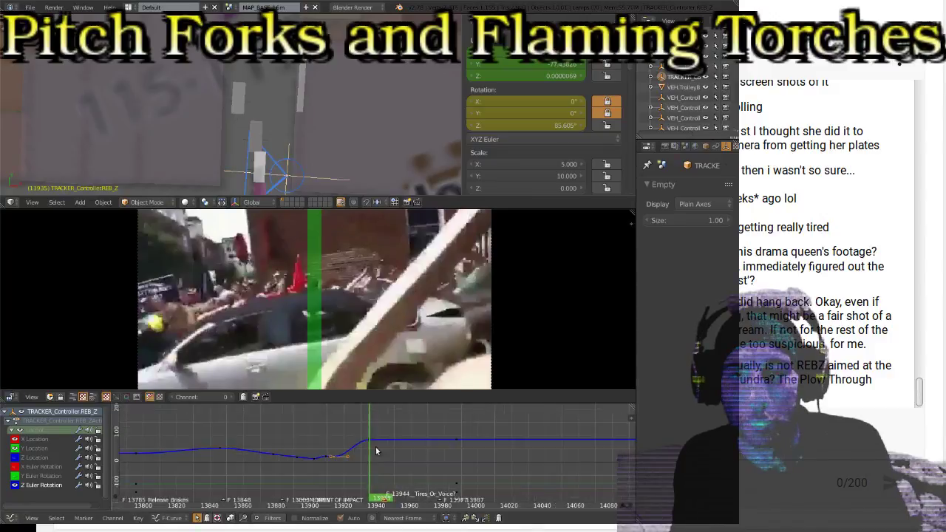
pyautogui.press('a')
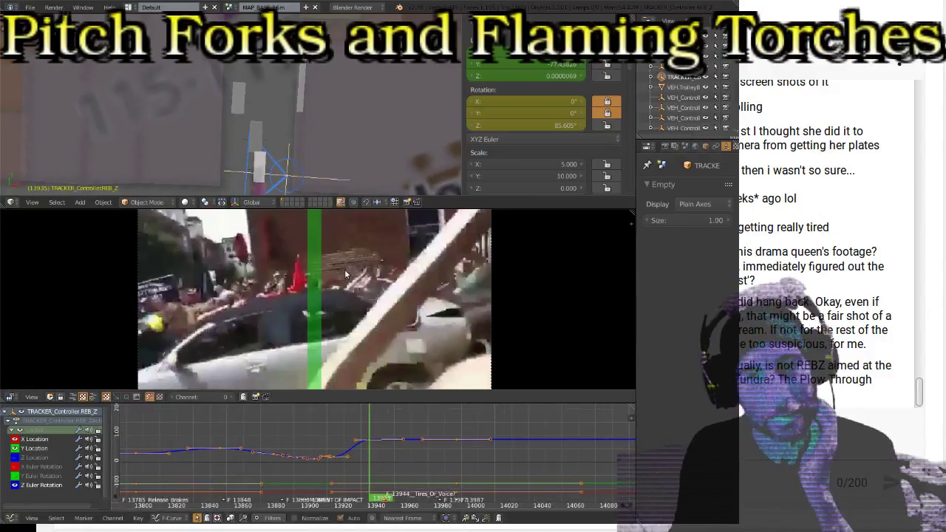
# Play ahead to frame 13949, rotate the tracker to 107.507° on Z, and insert a Rotation keyframe
pyautogui.hotkey('alt', 'a')
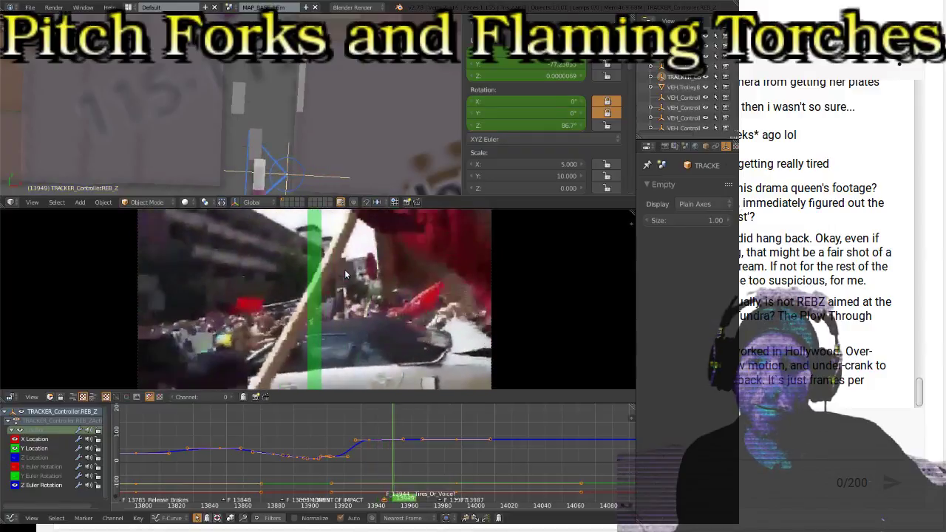
pyautogui.press('Left')
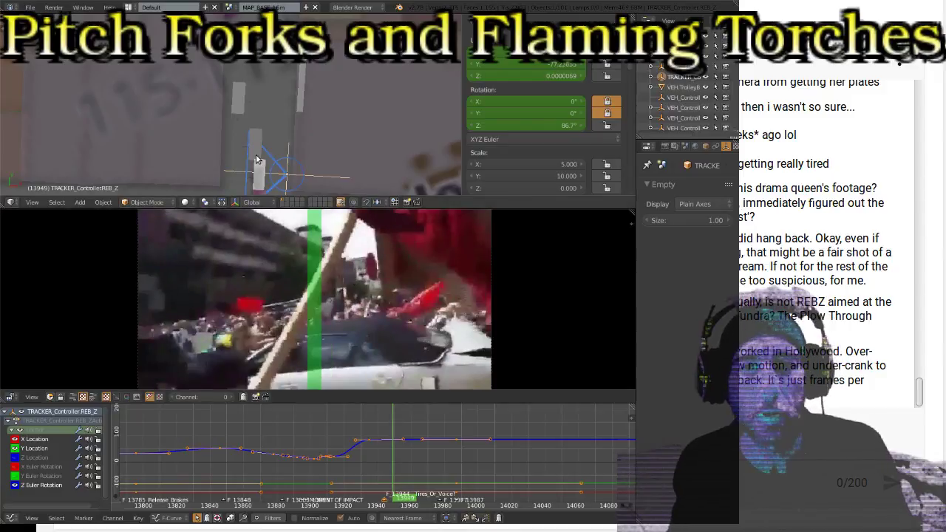
pyautogui.scroll(-2, 394, 312)
pyautogui.press('Right')
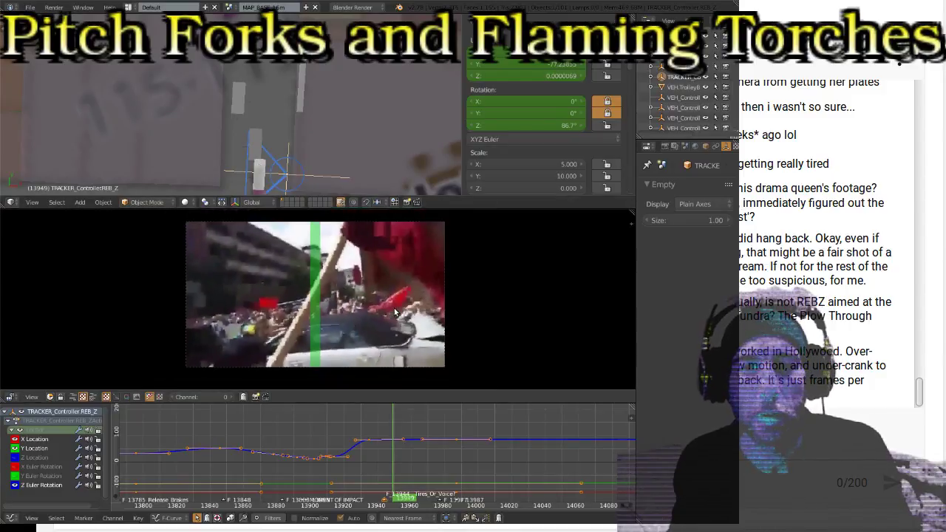
pyautogui.press('Left')
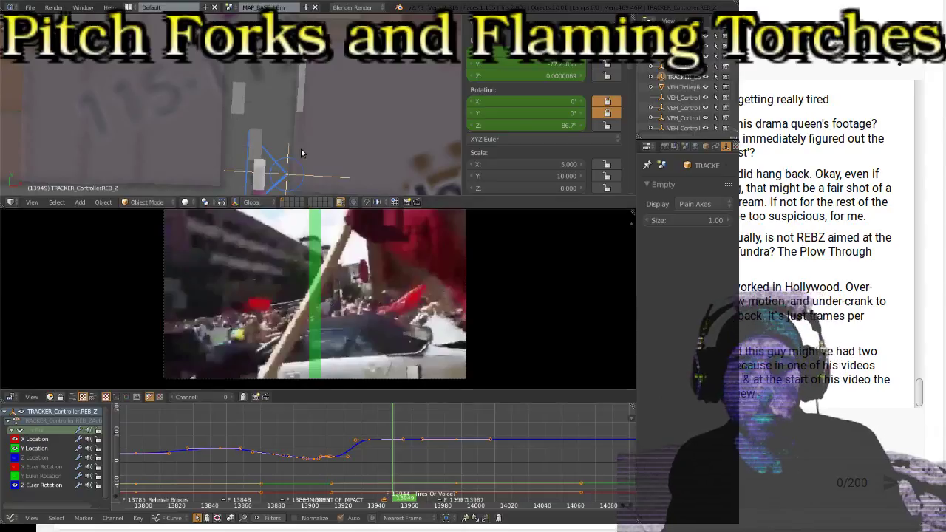
pyautogui.scroll(-3, 293, 147)
pyautogui.keyDown('shift'); pyautogui.moveTo(286, 132); pyautogui.dragTo(339, 62, button='middle'); pyautogui.keyUp('shift')
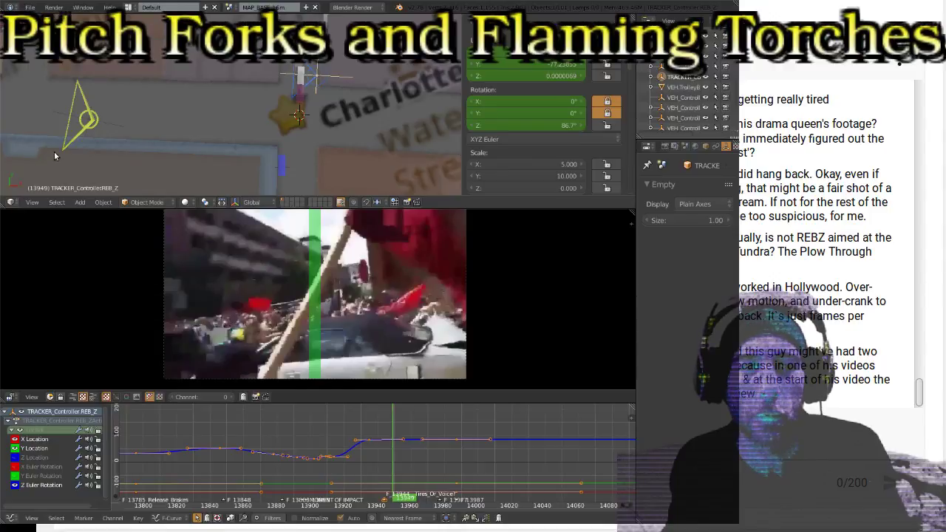
pyautogui.press('r')
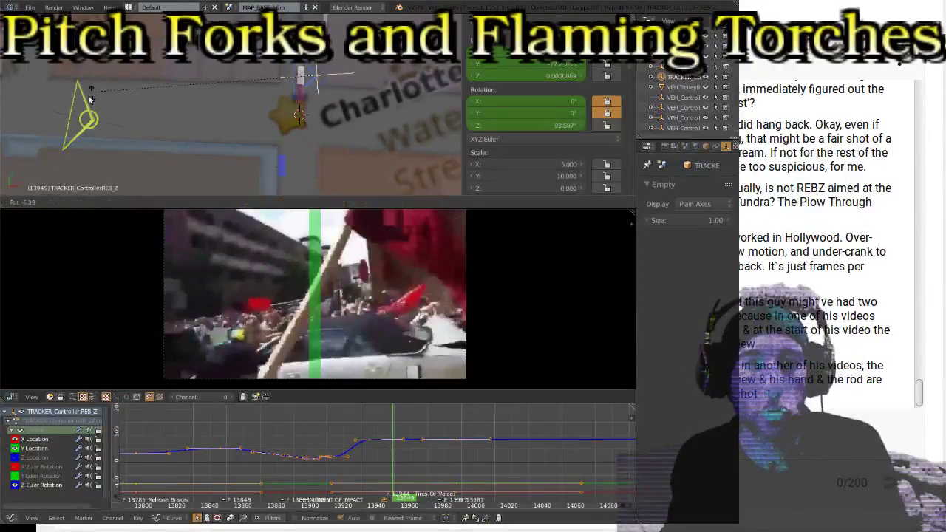
pyautogui.click(37, 161)
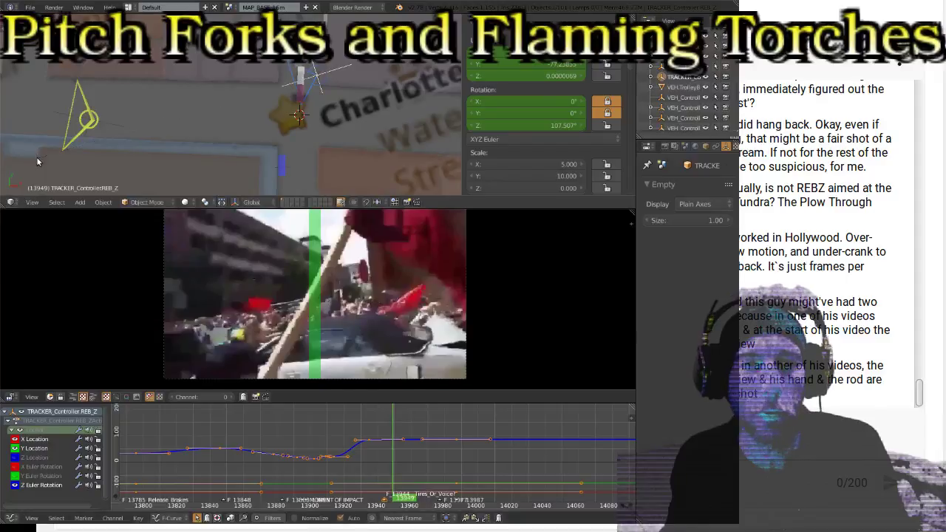
pyautogui.press('i')
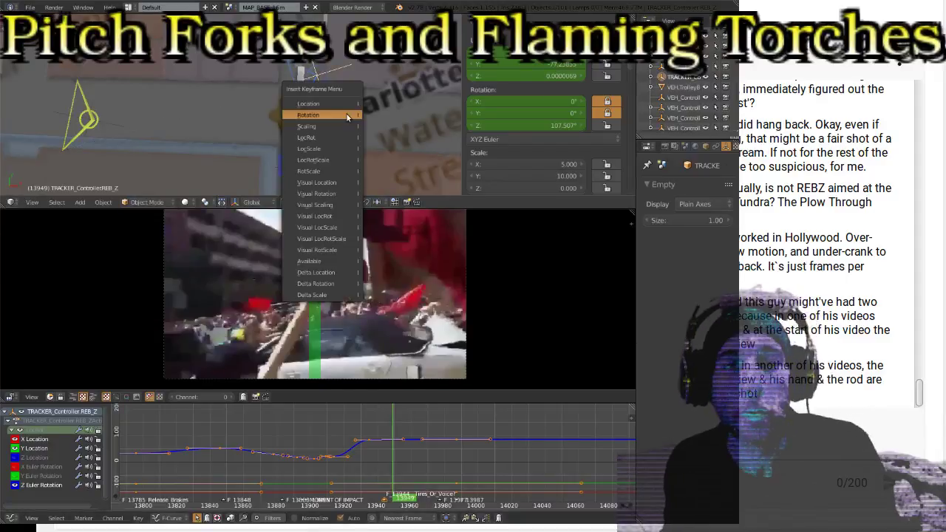
pyautogui.click(353, 124)
# Examine the footage from frame 13949 through frame 13988 against the tracker's heading at the crashed cars
pyautogui.press('Right')
pyautogui.press('Right')
pyautogui.press('Right')
pyautogui.press('Right')
pyautogui.press('Right')
pyautogui.press('Right')
pyautogui.press('Right')
pyautogui.press('Right')
pyautogui.press('Right')
pyautogui.press('Right')
pyautogui.press('Right')
pyautogui.press('Right')
pyautogui.press('Right')
pyautogui.press('Right')
pyautogui.press('Right')
pyautogui.press('Right')
pyautogui.press('Right')
pyautogui.press('Right')
pyautogui.press('Right')
pyautogui.press('Right')
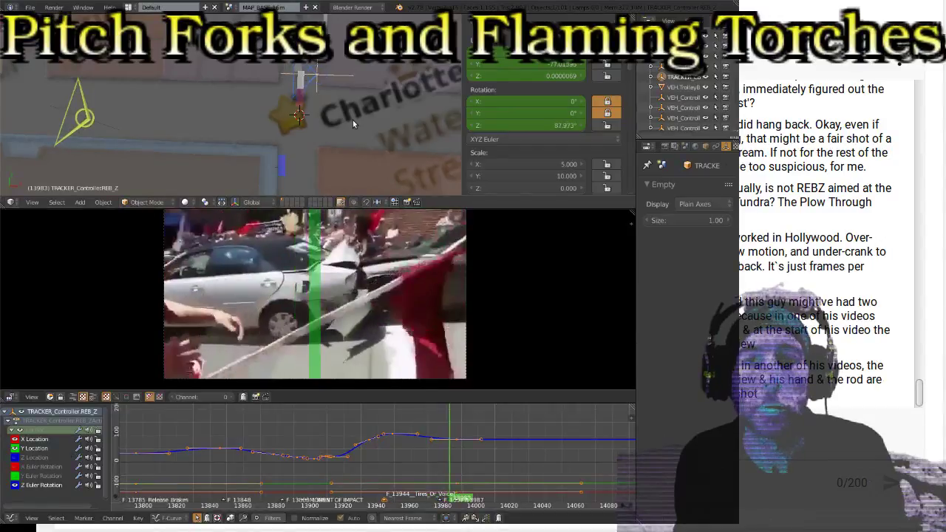
pyautogui.press('Right')
pyautogui.press('Right')
pyautogui.press('Right')
pyautogui.press('Right')
pyautogui.press('Right')
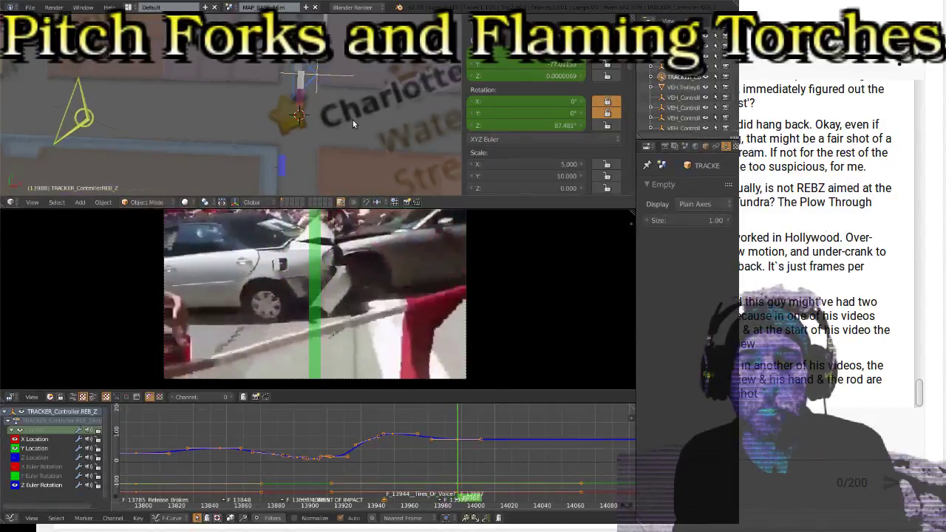
# Return to the keyframe at frame 13949 and check the footage through frame 13987 against the tracker's heading
pyautogui.press('Down')
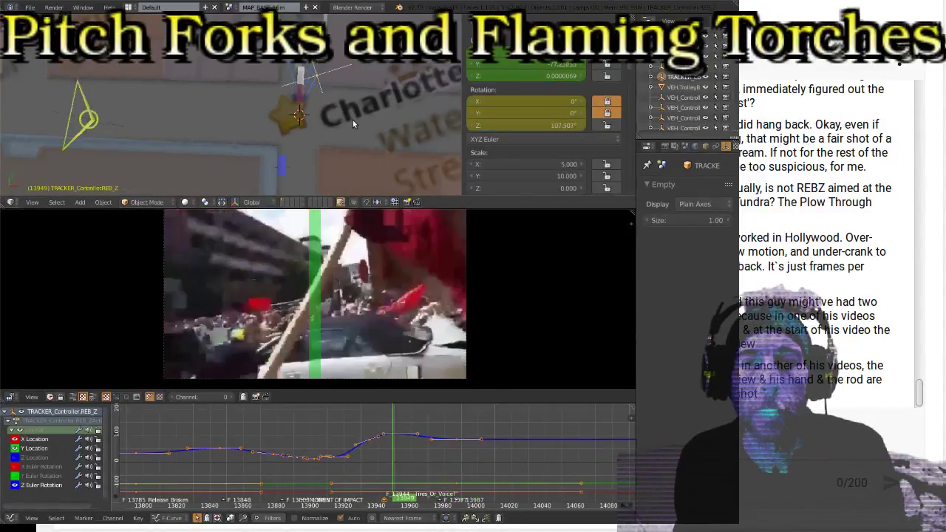
pyautogui.press('Right')
pyautogui.press('Right')
pyautogui.press('Right')
pyautogui.press('Right')
pyautogui.press('Right')
pyautogui.press('Right')
pyautogui.press('Right')
pyautogui.press('Right')
pyautogui.press('Right')
pyautogui.press('Right')
pyautogui.press('Right')
pyautogui.press('Right')
pyautogui.press('Right')
pyautogui.press('Right')
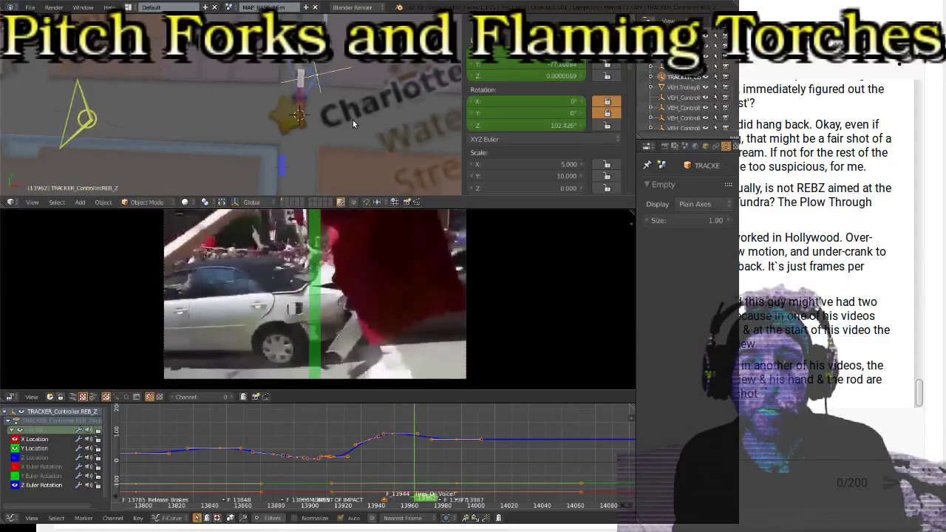
pyautogui.press('Right')
pyautogui.press('Up')
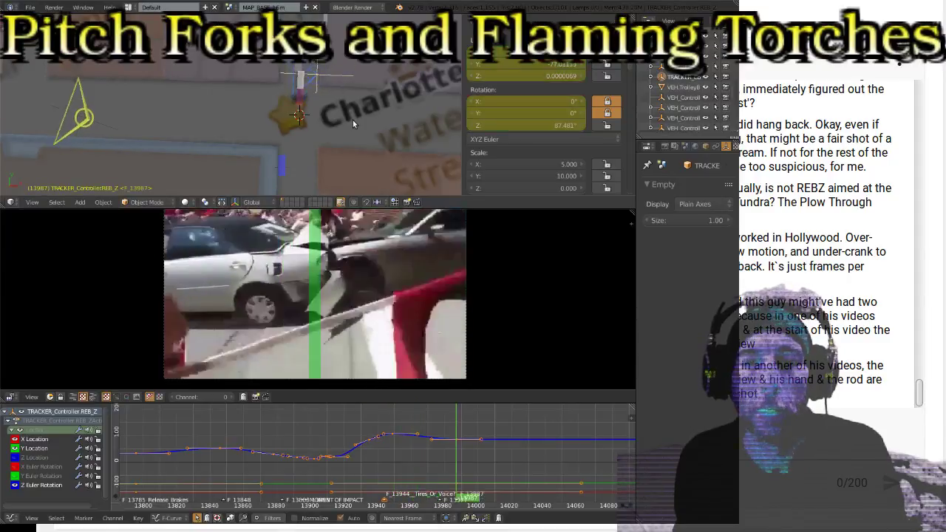
# Go back to frame 13949 and step frame by frame to 13977, comparing the tracker's Z rotation with the footage
pyautogui.press('Down')
pyautogui.press('Right')
pyautogui.press('Right')
pyautogui.press('Right')
pyautogui.press('Right')
pyautogui.press('Right')
pyautogui.press('Right')
pyautogui.press('Right')
pyautogui.press('Right')
pyautogui.press('Right')
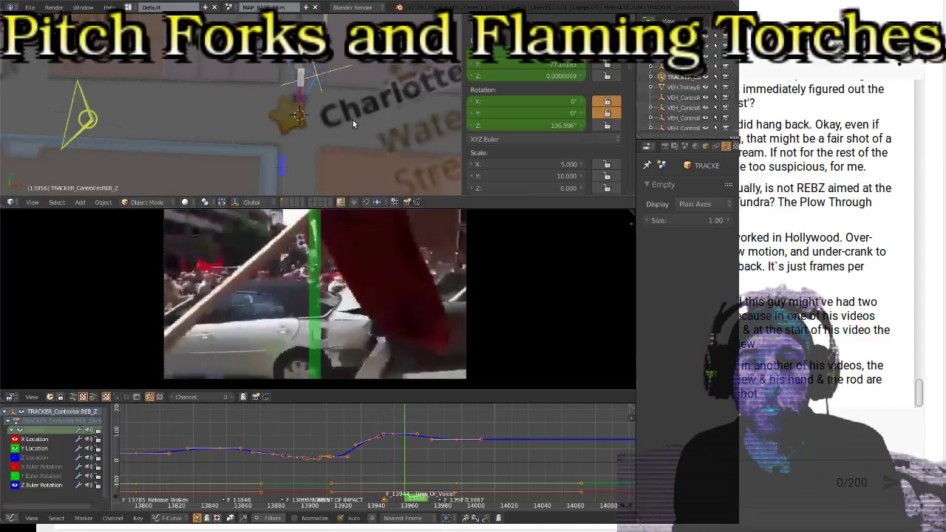
pyautogui.press('Right')
pyautogui.press('Right')
pyautogui.press('Right')
pyautogui.press('Right')
pyautogui.press('Right')
pyautogui.press('Right')
pyautogui.press('Right')
pyautogui.press('Right')
pyautogui.press('Right')
pyautogui.press('Right')
pyautogui.press('Right')
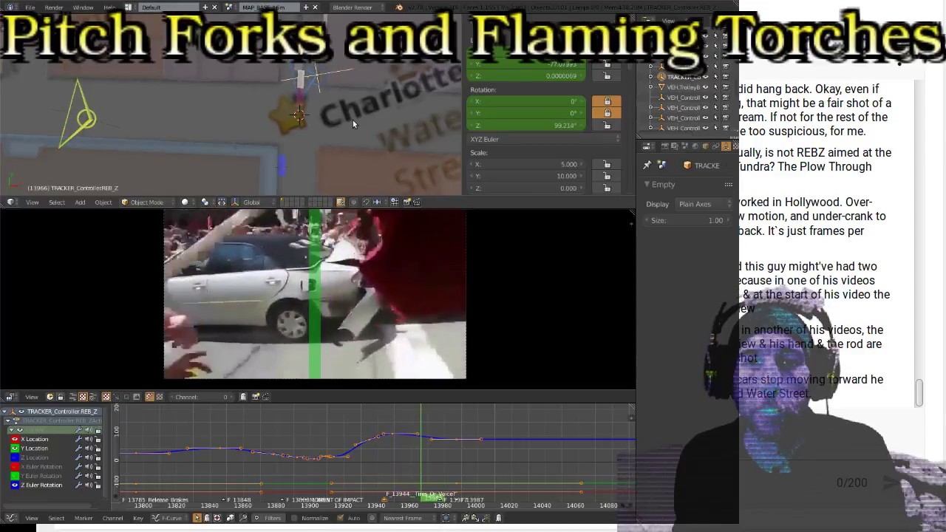
pyautogui.press('Right')
pyautogui.press('Right')
pyautogui.press('Right')
pyautogui.press('Right')
pyautogui.press('Right')
pyautogui.press('Right')
pyautogui.press('Right')
pyautogui.press('Right')
pyautogui.press('Right')
pyautogui.press('Right')
pyautogui.press('Right')
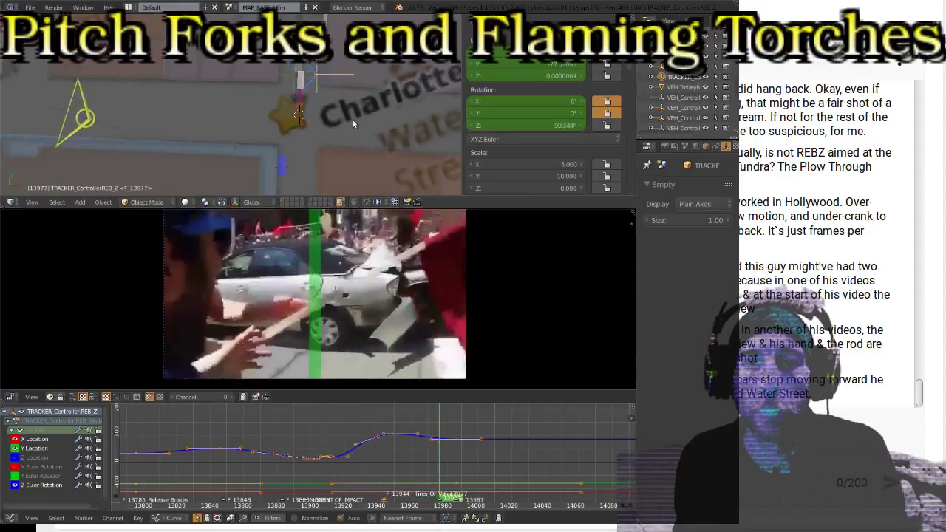
# Step through the footage between frames 13935 and 13987 to examine how the tracker empty's rotation matches the camera direction
pyautogui.press('Right')
pyautogui.press('Right')
pyautogui.press('Right')
pyautogui.press('Right')
pyautogui.press('Right')
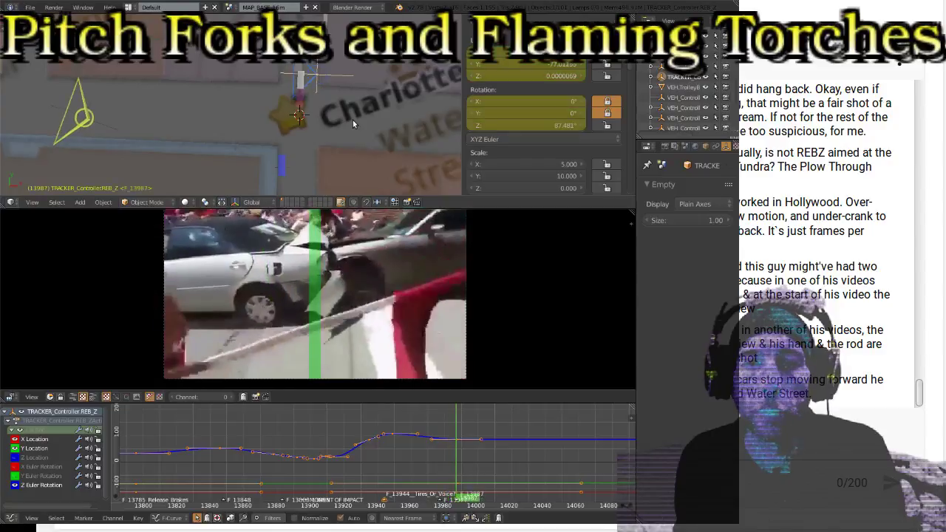
pyautogui.press('Down')
pyautogui.press('Down')
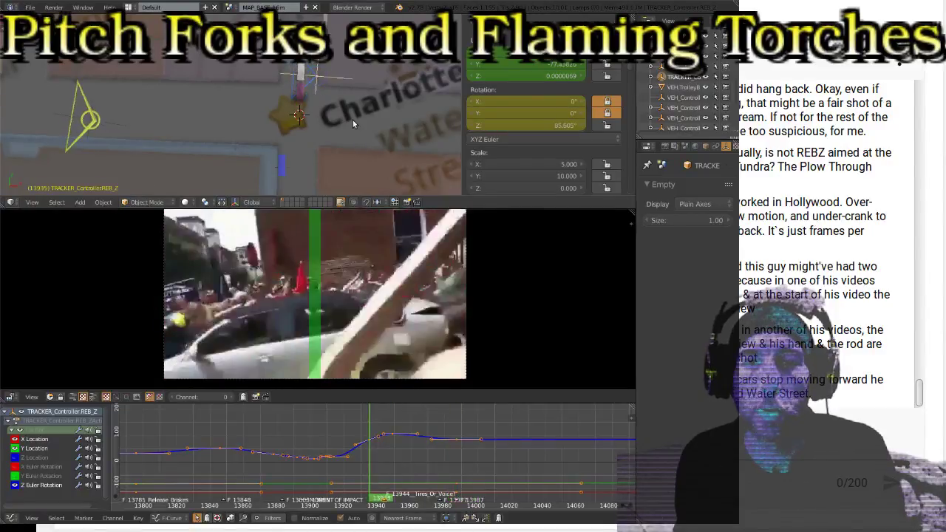
pyautogui.press('Right')
pyautogui.press('Right')
pyautogui.press('Right')
pyautogui.press('Right')
pyautogui.press('Right')
pyautogui.press('Right')
pyautogui.press('Right')
pyautogui.press('Right')
pyautogui.press('Right')
pyautogui.press('Right')
pyautogui.press('Right')
pyautogui.press('Right')
pyautogui.press('Right')
pyautogui.press('Right')
pyautogui.press('Right')
pyautogui.press('Right')
pyautogui.press('Right')
pyautogui.press('Right')
pyautogui.press('Right')
pyautogui.press('Right')
pyautogui.press('Right')
pyautogui.press('Right')
pyautogui.press('Right')
pyautogui.press('Right')
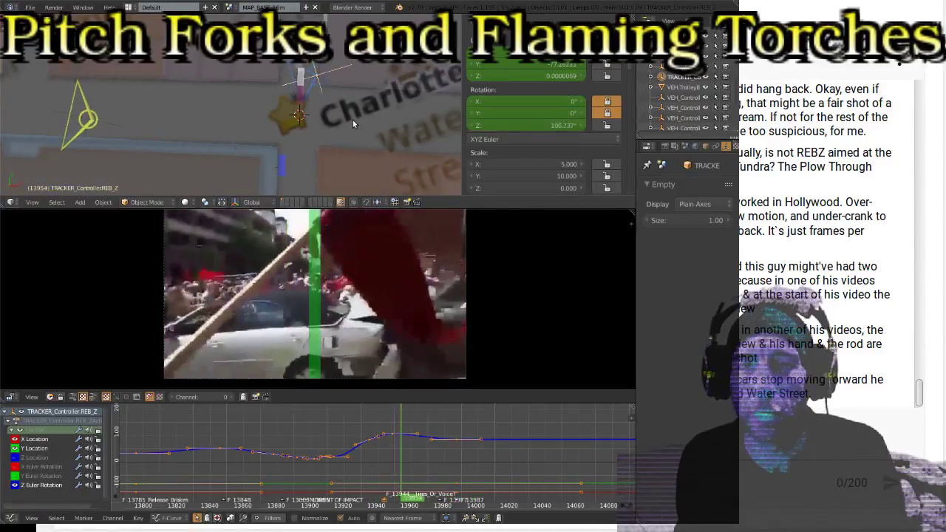
pyautogui.press('Right')
pyautogui.press('Right')
pyautogui.press('Right')
pyautogui.press('Right')
pyautogui.press('Right')
pyautogui.press('Right')
pyautogui.press('Right')
pyautogui.press('Right')
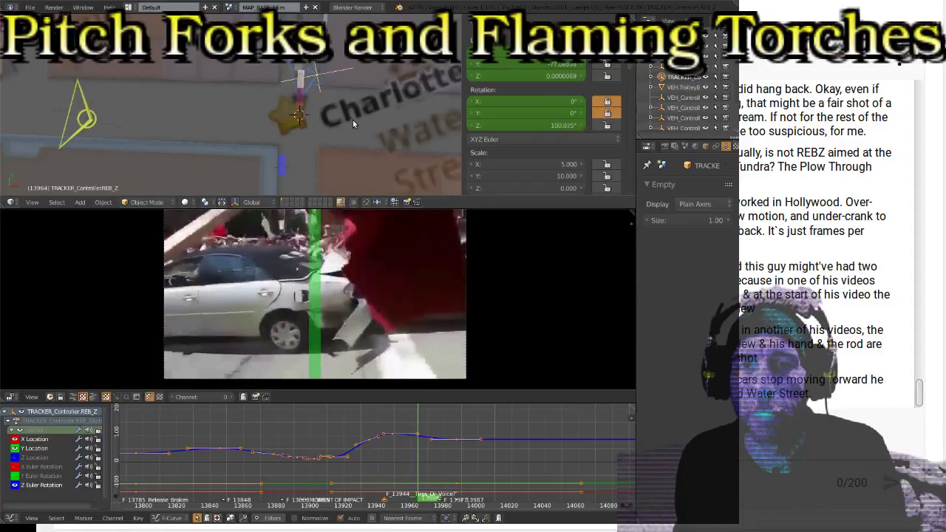
# At frame 13960, rotate the tracker empty to about 98.2° on Z and insert a Rotation keyframe
pyautogui.press('Left')
pyautogui.press('Left')
pyautogui.press('Left')
pyautogui.press('Left')
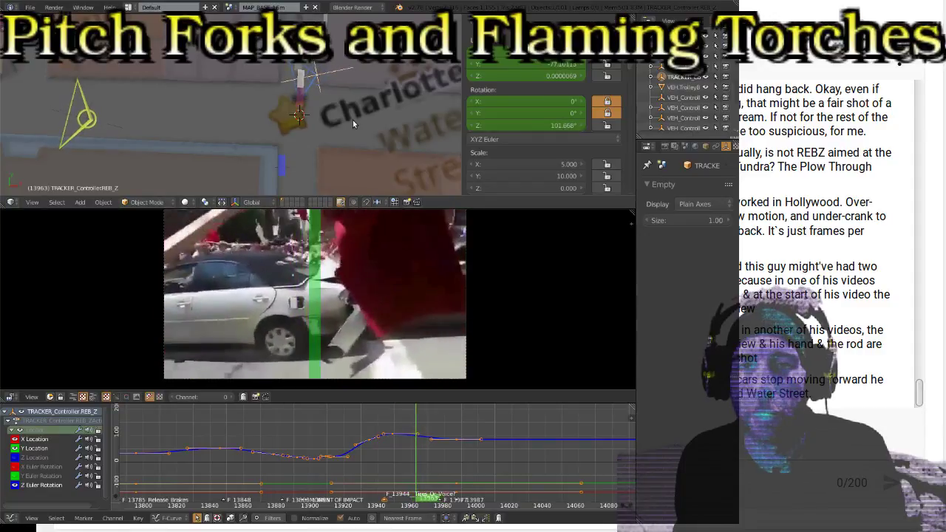
pyautogui.press('Left')
pyautogui.press('Left')
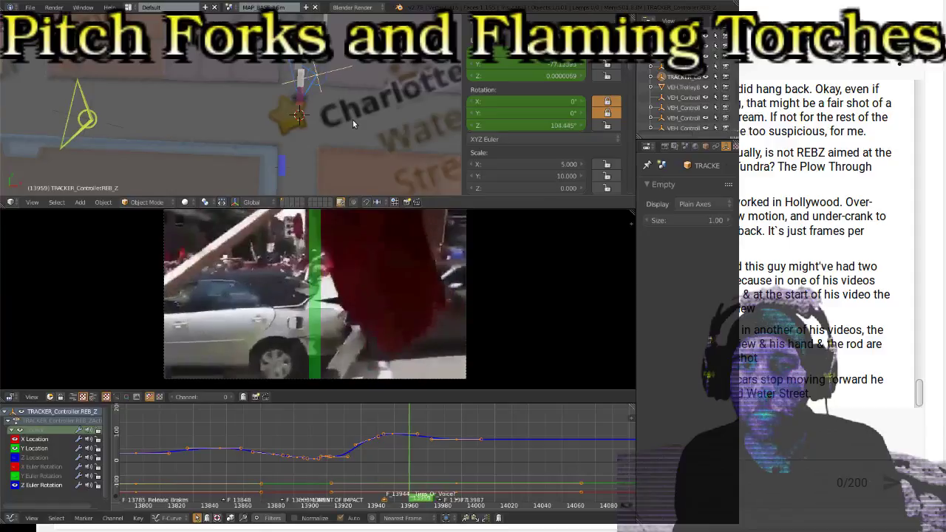
pyautogui.press('Left')
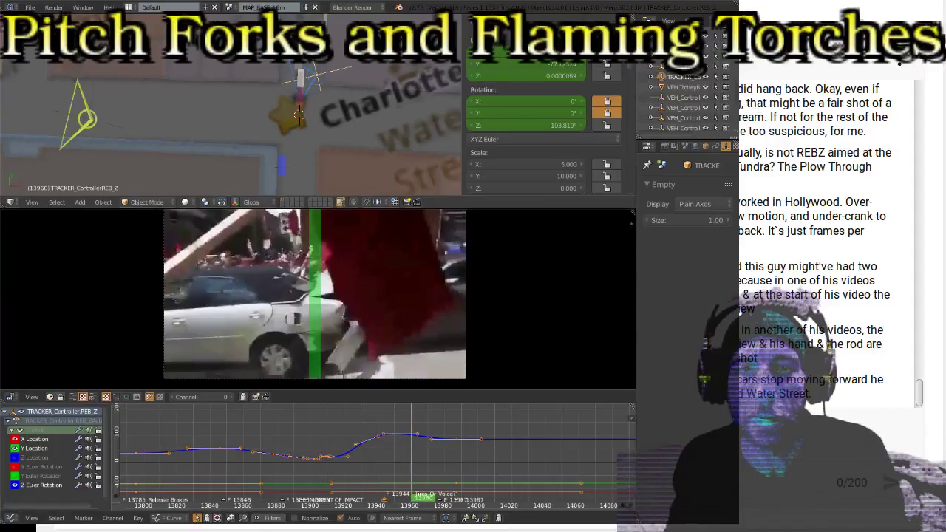
pyautogui.scroll(5, 326, 86)
pyautogui.keyDown('shift'); pyautogui.moveTo(404, 72); pyautogui.dragTo(252, 137, button='middle'); pyautogui.keyUp('shift')
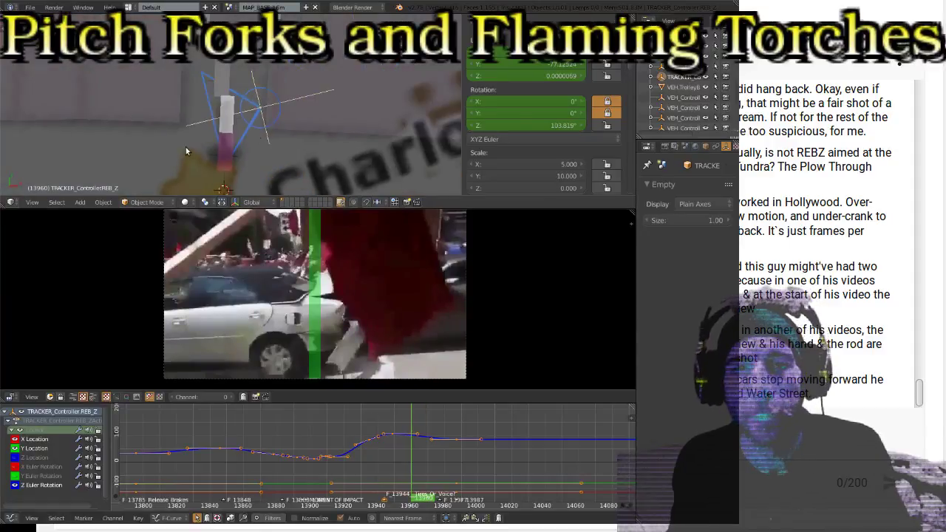
pyautogui.press('r')
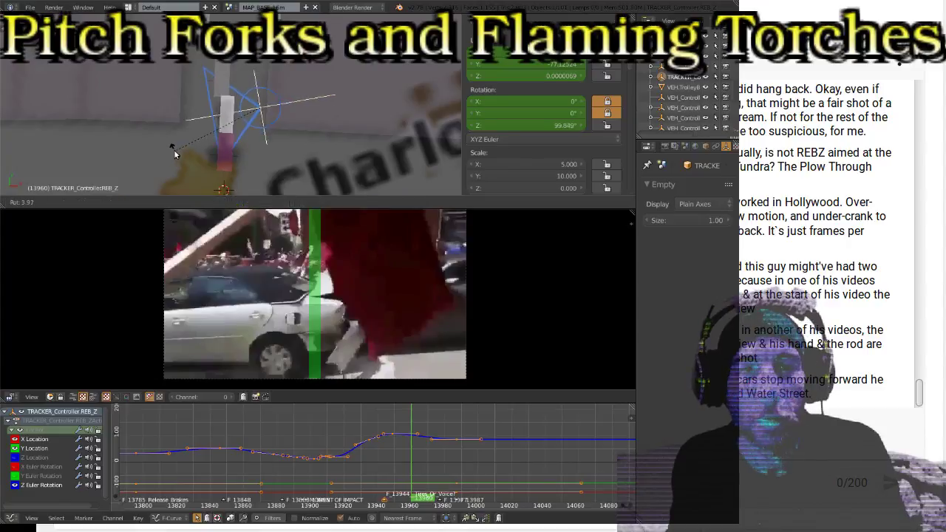
pyautogui.click(172, 149)
pyautogui.press('i')
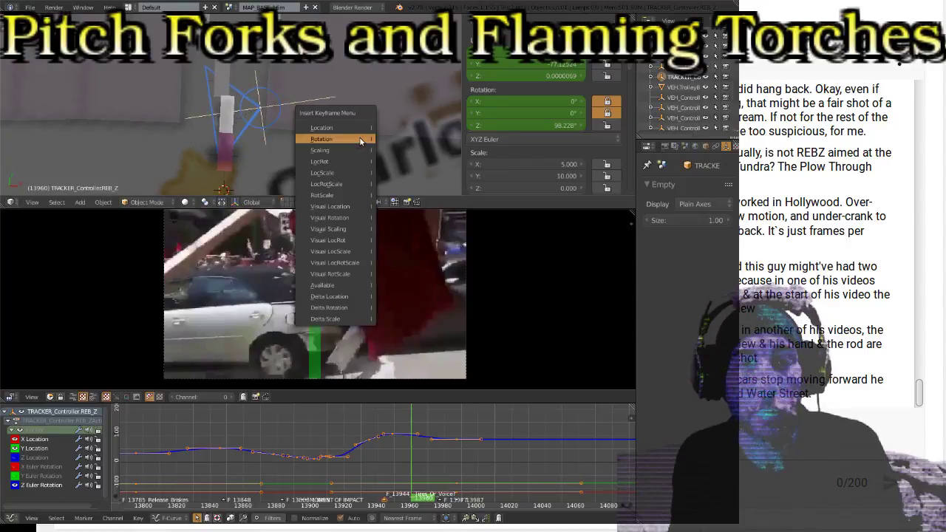
pyautogui.click(359, 137)
# At frame 13980, rotate the tracker empty to about 95.7° on Z and keyframe its rotation
pyautogui.press('Right')
pyautogui.press('Right')
pyautogui.press('Right')
pyautogui.press('Right')
pyautogui.press('Right')
pyautogui.press('Right')
pyautogui.press('Right')
pyautogui.press('Right')
pyautogui.press('Right')
pyautogui.press('Right')
pyautogui.press('Right')
pyautogui.press('Right')
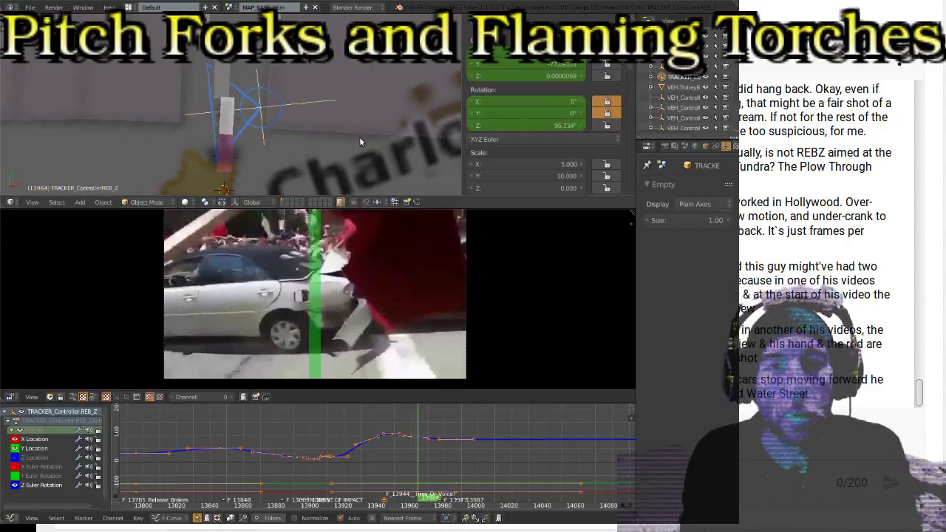
pyautogui.press('Right')
pyautogui.press('Right')
pyautogui.press('Right')
pyautogui.press('Right')
pyautogui.press('Right')
pyautogui.press('Right')
pyautogui.press('Right')
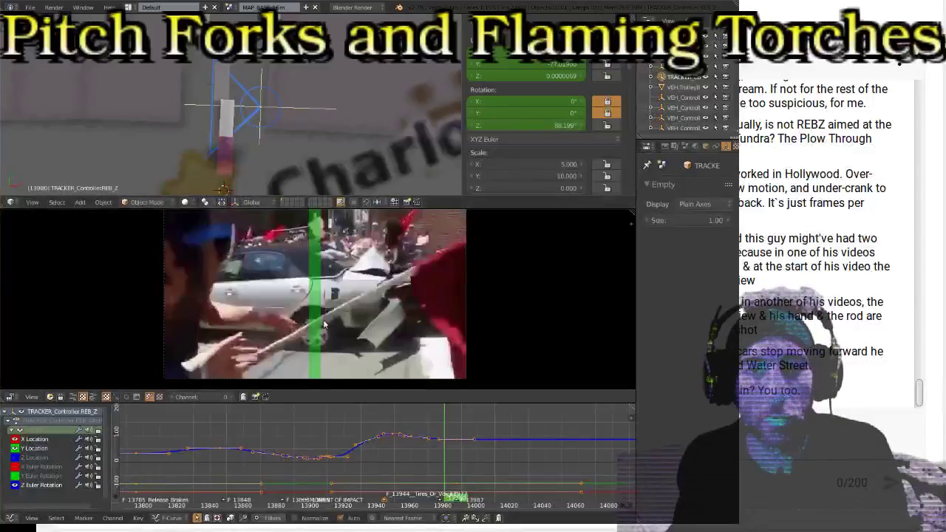
pyautogui.press('r')
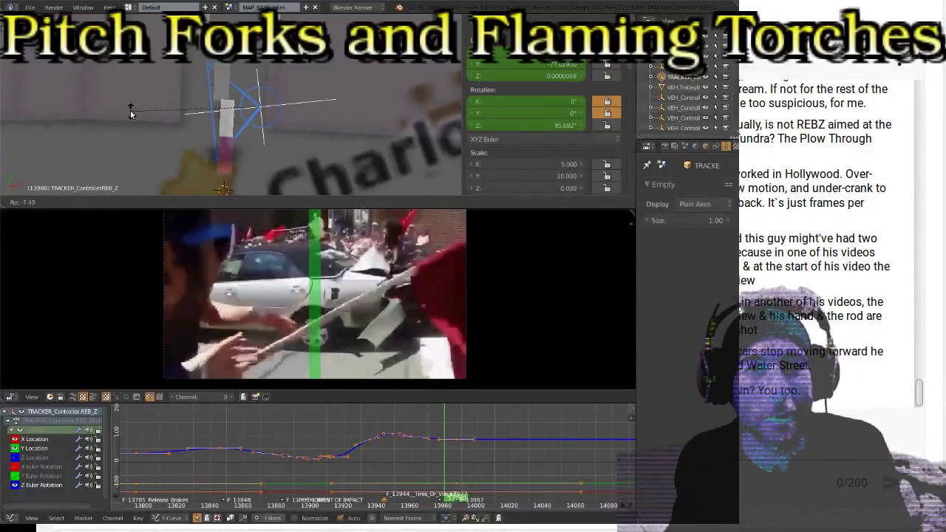
pyautogui.click(130, 109)
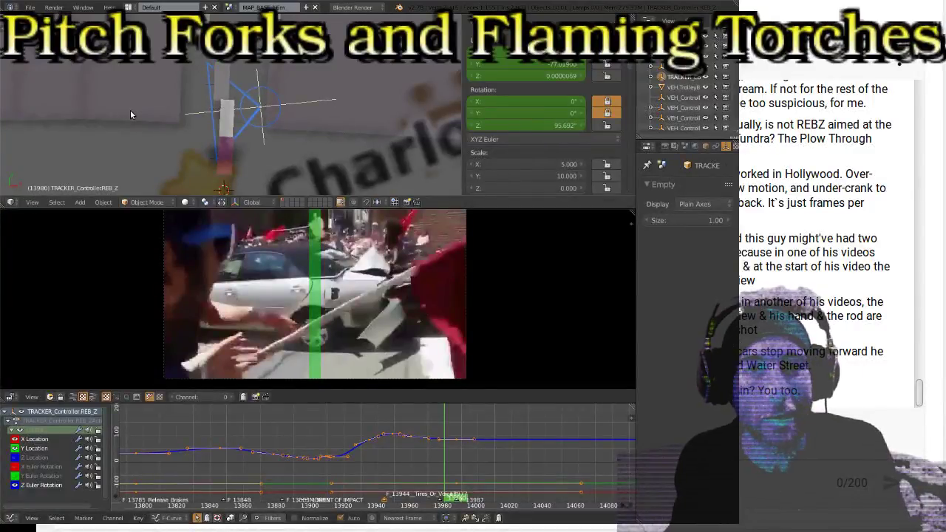
pyautogui.press('i')
pyautogui.click(299, 122)
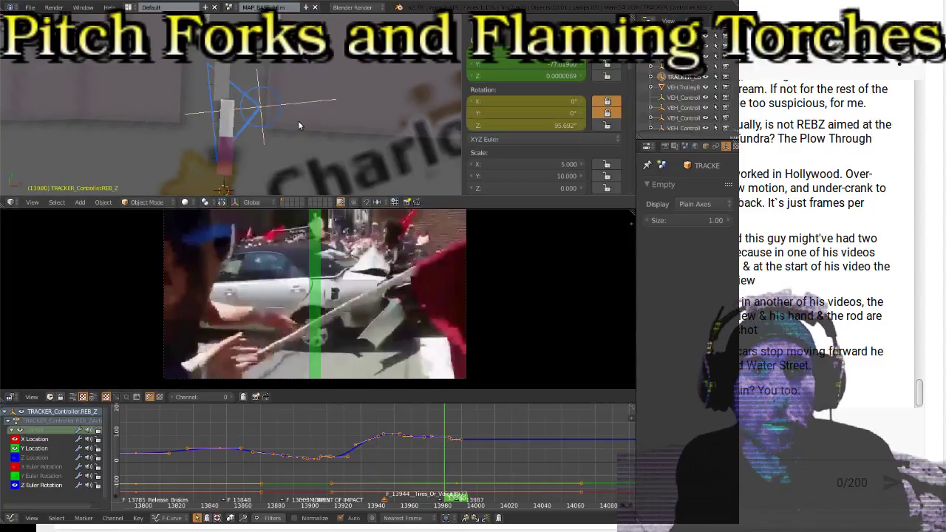
# Check the tracker's alignment with the footage forward to frame 13987 and back to frame 13949
pyautogui.press('Right')
pyautogui.press('Right')
pyautogui.press('Right')
pyautogui.press('Right')
pyautogui.press('Right')
pyautogui.press('Right')
pyautogui.press('Right')
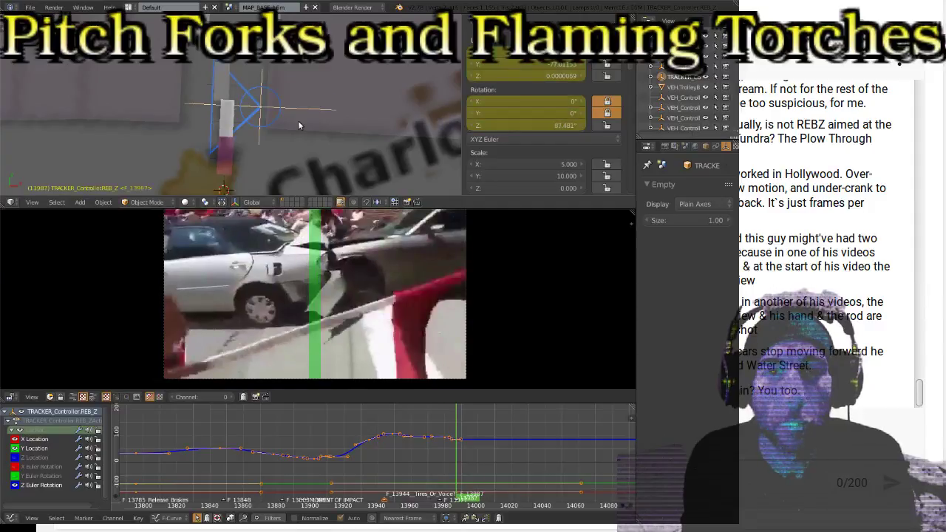
pyautogui.press('Left')
pyautogui.press('Left')
pyautogui.press('Left')
pyautogui.press('Left')
pyautogui.press('Left')
pyautogui.press('Left')
pyautogui.press('Left')
pyautogui.press('Left')
pyautogui.press('Left')
pyautogui.press('Left')
pyautogui.press('Left')
pyautogui.press('Left')
pyautogui.press('Left')
pyautogui.press('Left')
pyautogui.press('Left')
pyautogui.press('Left')
pyautogui.press('Left')
pyautogui.press('Left')
pyautogui.press('Left')
pyautogui.press('Left')
pyautogui.press('Left')
pyautogui.press('Left')
pyautogui.press('Left')
pyautogui.press('Left')
pyautogui.press('Left')
pyautogui.press('Left')
pyautogui.press('Left')
pyautogui.press('Left')
pyautogui.press('Left')
pyautogui.press('Left')
pyautogui.press('Left')
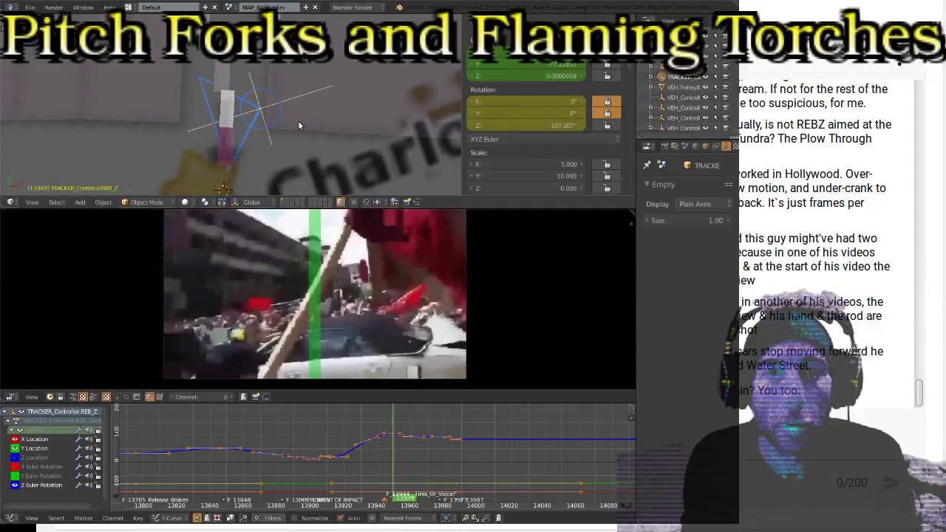
# At frame 13935, move the tracker empty along the global Y axis to about -75.96
pyautogui.press('Left')
pyautogui.press('Left')
pyautogui.press('Left')
pyautogui.press('Left')
pyautogui.press('Left')
pyautogui.press('Left')
pyautogui.press('Left')
pyautogui.press('Left')
pyautogui.press('Left')
pyautogui.press('Left')
pyautogui.press('Left')
pyautogui.press('Left')
pyautogui.press('Left')
pyautogui.press('Left')
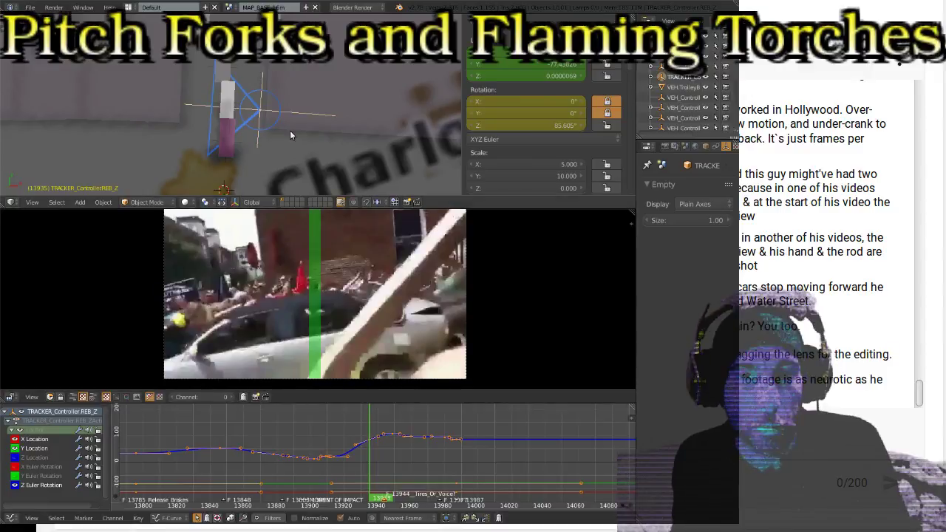
pyautogui.press('g')
pyautogui.press('y')
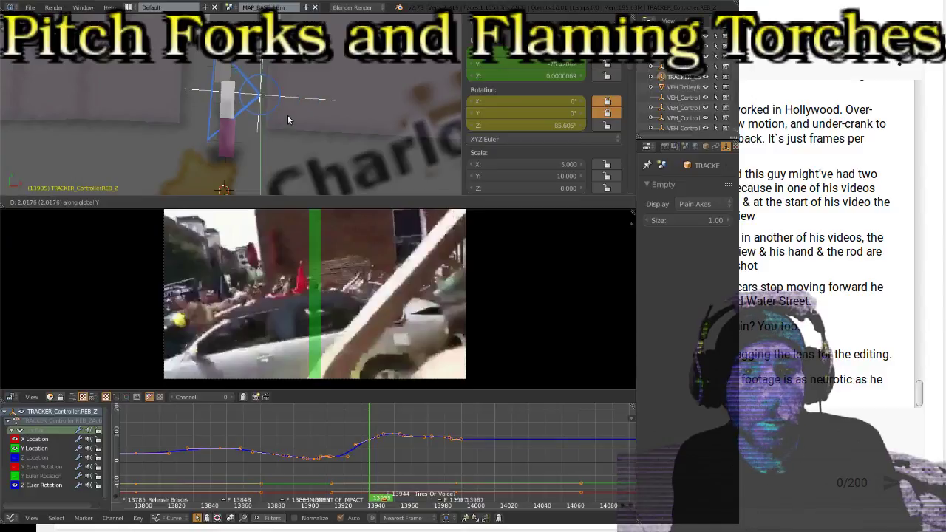
pyautogui.click(292, 125)
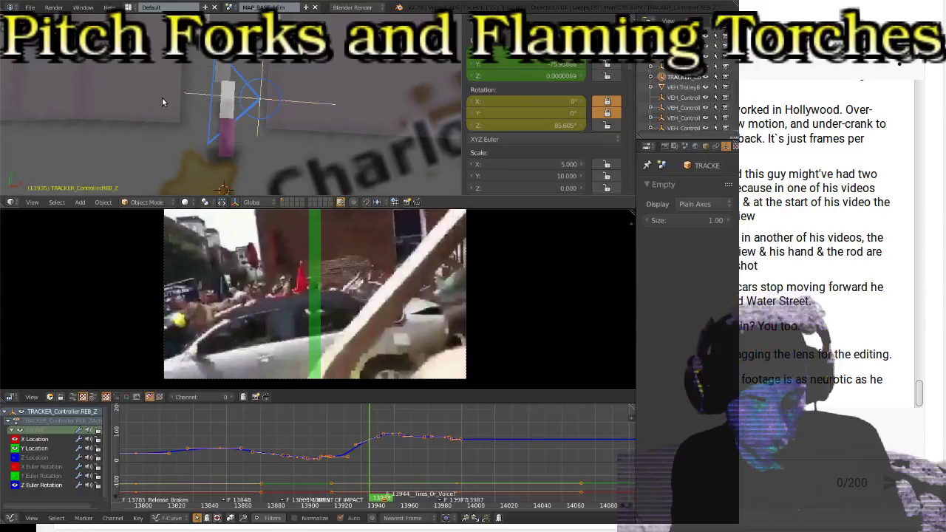
# Rotate the tracker empty to about 86.5° on Z at frame 13935 and insert a LocRot keyframe
pyautogui.press('r')
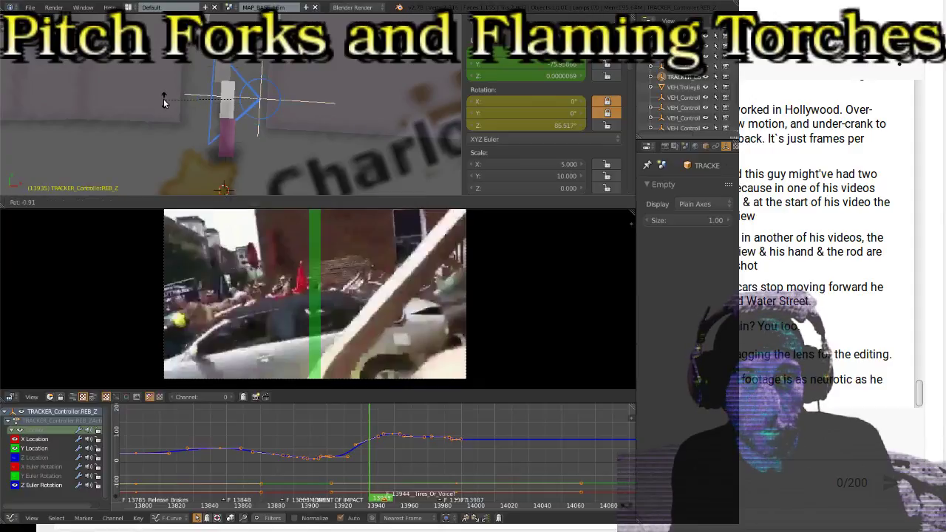
pyautogui.click(163, 99)
pyautogui.press('i')
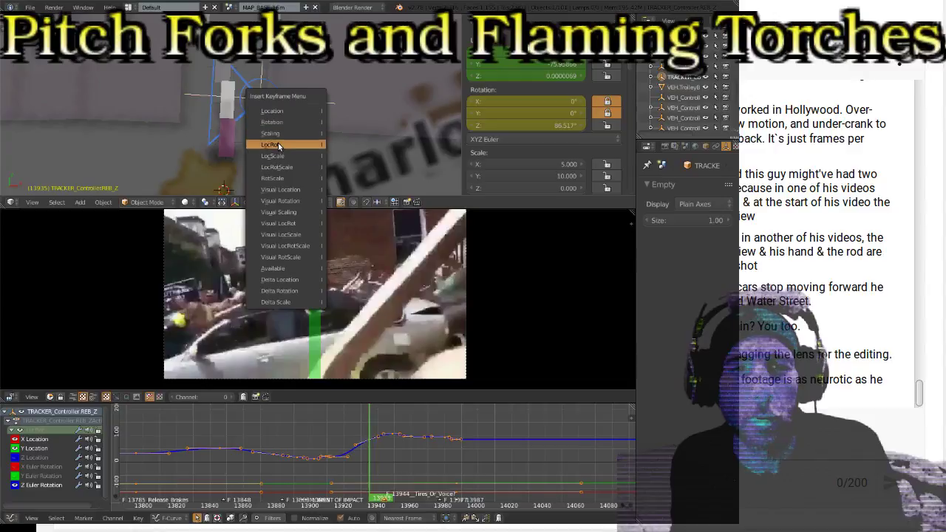
pyautogui.click(281, 144)
# Step forward from frame 13935 to frame 13947 to compare the tracker's updated motion with the footage
pyautogui.press('Right')
pyautogui.press('Right')
pyautogui.press('Right')
pyautogui.press('Right')
pyautogui.press('Right')
pyautogui.press('Right')
pyautogui.press('Right')
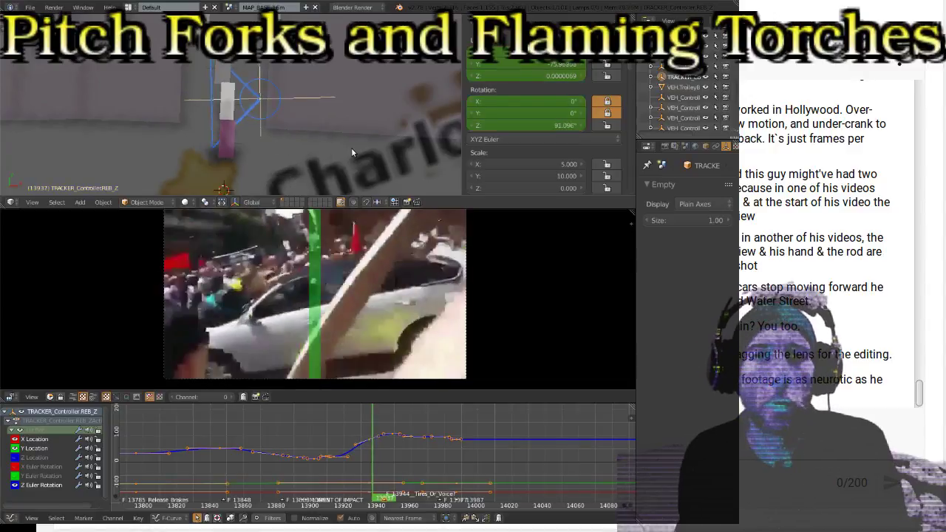
pyautogui.press('Right')
pyautogui.press('Right')
pyautogui.press('Right')
pyautogui.press('Right')
pyautogui.press('Right')
pyautogui.press('Right')
pyautogui.press('Right')
pyautogui.press('Right')
pyautogui.press('Right')
pyautogui.press('Right')
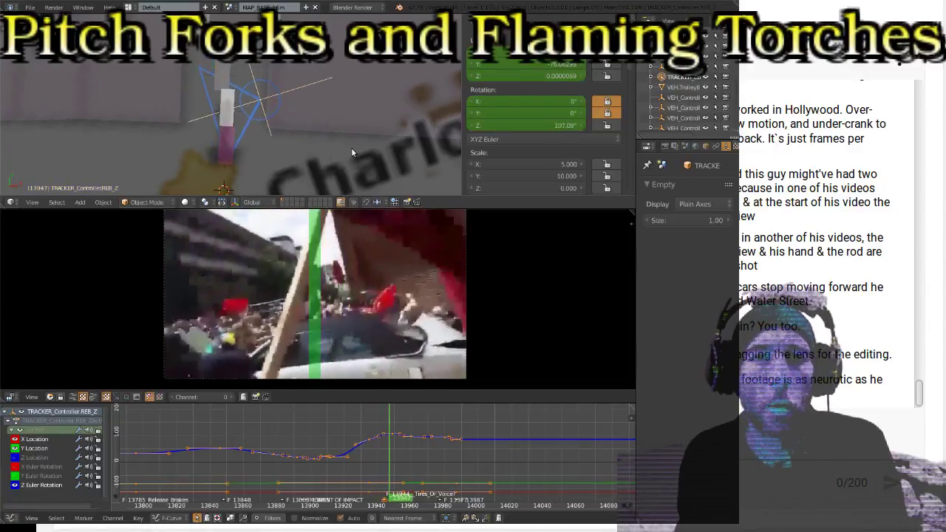
# Step forward from frame 13947 to frame 13990 to compare the tracker's rotation with the footage
pyautogui.press('Right')
pyautogui.press('Right')
pyautogui.press('Right')
pyautogui.press('Right')
pyautogui.press('Right')
pyautogui.press('Right')
pyautogui.press('Right')
pyautogui.press('Right')
pyautogui.press('Right')
pyautogui.press('Right')
pyautogui.press('Right')
pyautogui.press('Right')
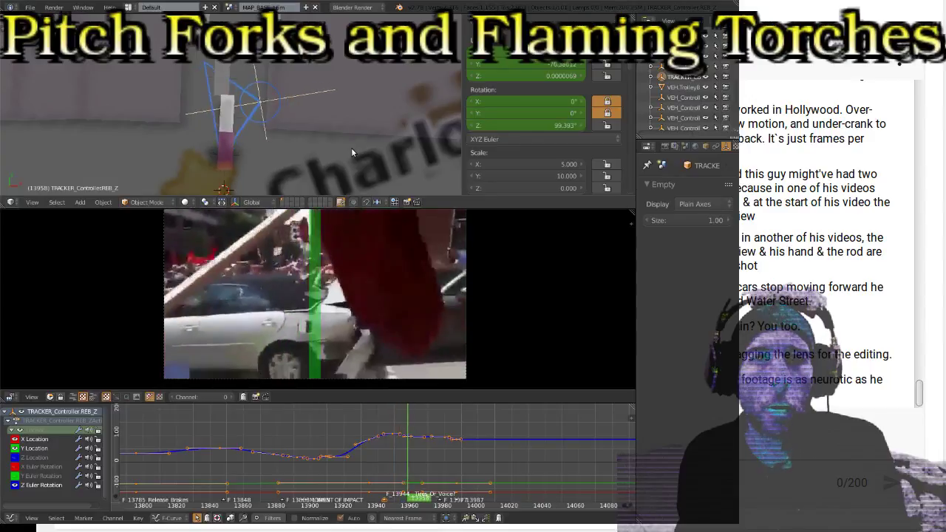
pyautogui.press('Right')
pyautogui.press('Right')
pyautogui.press('Right')
pyautogui.press('Right')
pyautogui.press('Right')
pyautogui.press('Right')
pyautogui.press('Right')
pyautogui.press('Right')
pyautogui.press('Right')
pyautogui.press('Right')
pyautogui.press('Right')
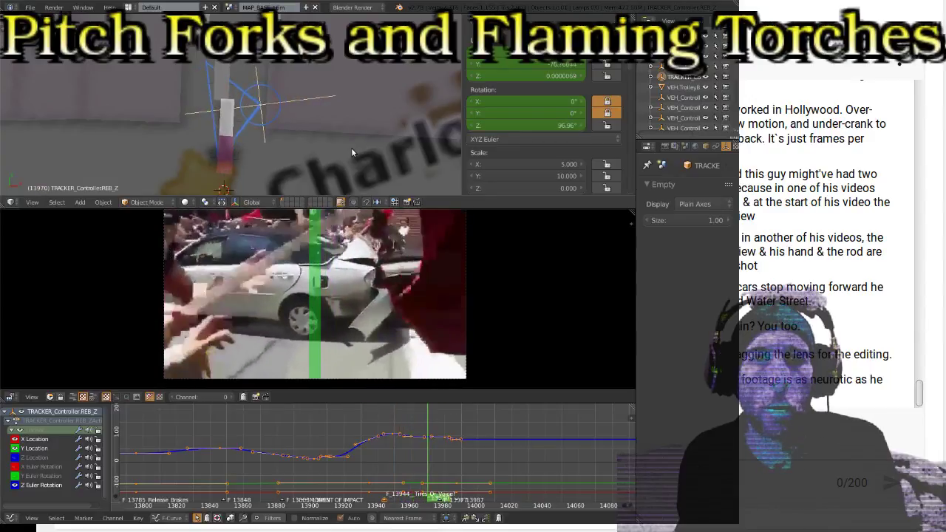
pyautogui.press('Right')
pyautogui.press('Right')
pyautogui.press('Right')
pyautogui.press('Right')
pyautogui.press('Right')
pyautogui.press('Right')
pyautogui.press('Right')
pyautogui.press('Right')
pyautogui.press('Right')
pyautogui.press('Right')
pyautogui.press('Right')
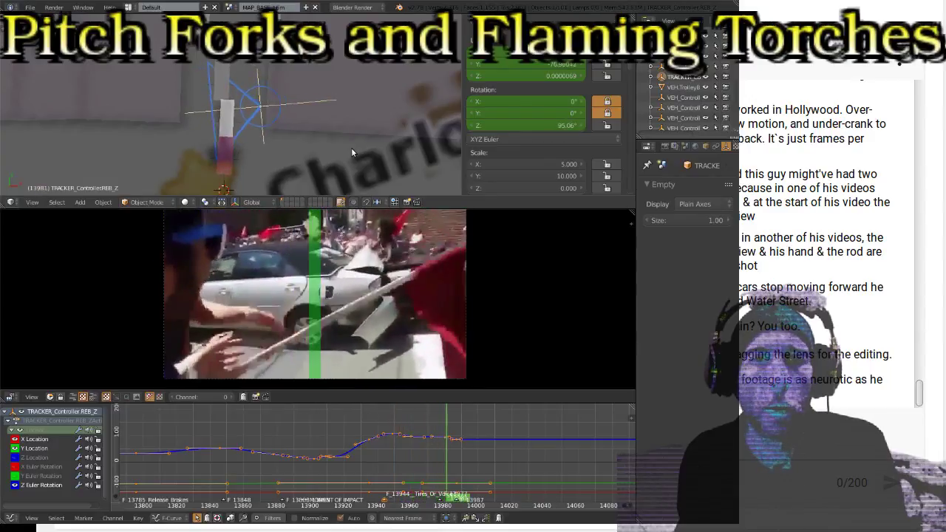
# Step back to frame 13978 and forward to frame 13987 to recheck the tracker's alignment with the cars
pyautogui.press('Left')
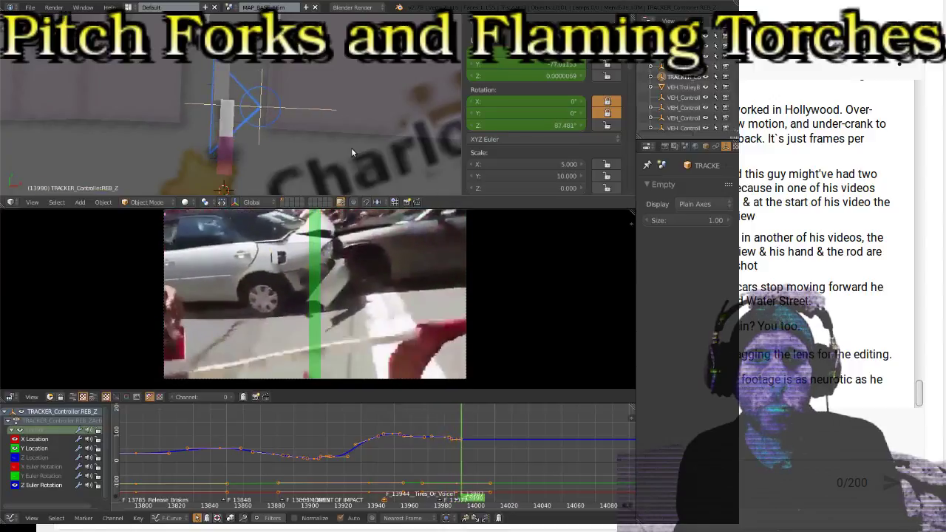
pyautogui.press('Left')
pyautogui.press('Left')
pyautogui.press('Left')
pyautogui.press('Left')
pyautogui.press('Left')
pyautogui.press('Left')
pyautogui.press('Left')
pyautogui.press('Left')
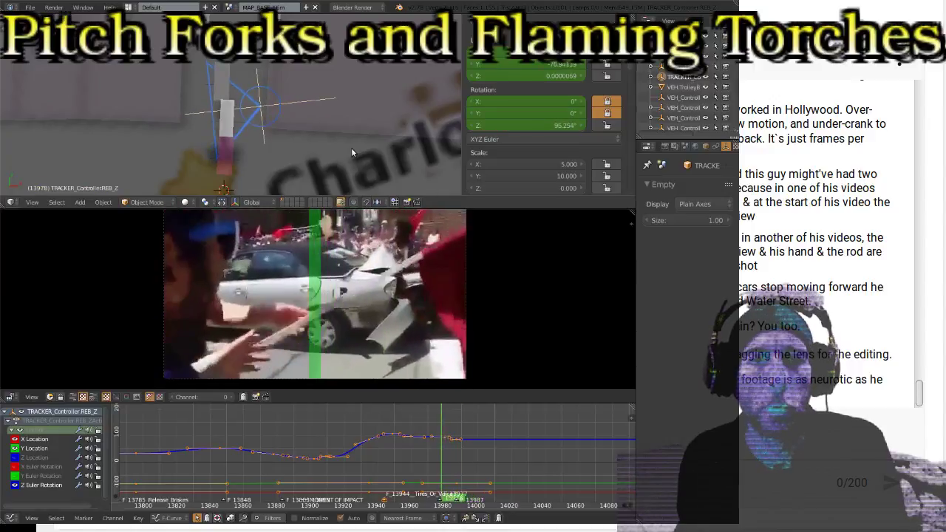
pyautogui.press('Right')
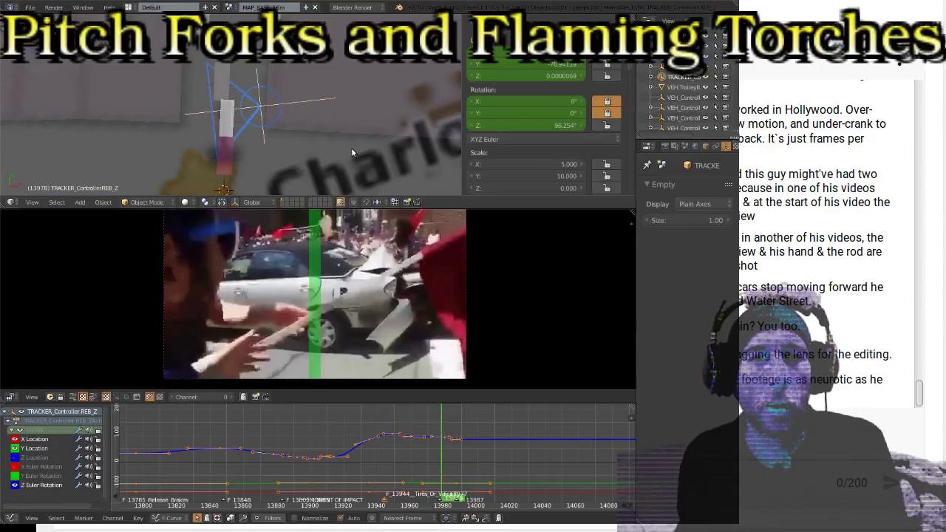
pyautogui.press('Right')
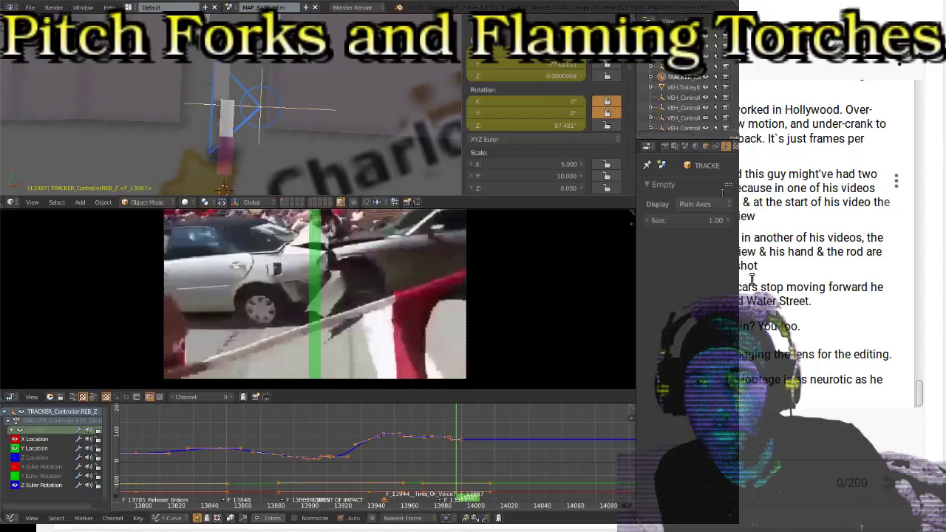
# Jump back through the keyframes to frame 13914 and compare the footage frame by frame up to 13916
pyautogui.scroll(3, 695, 199)
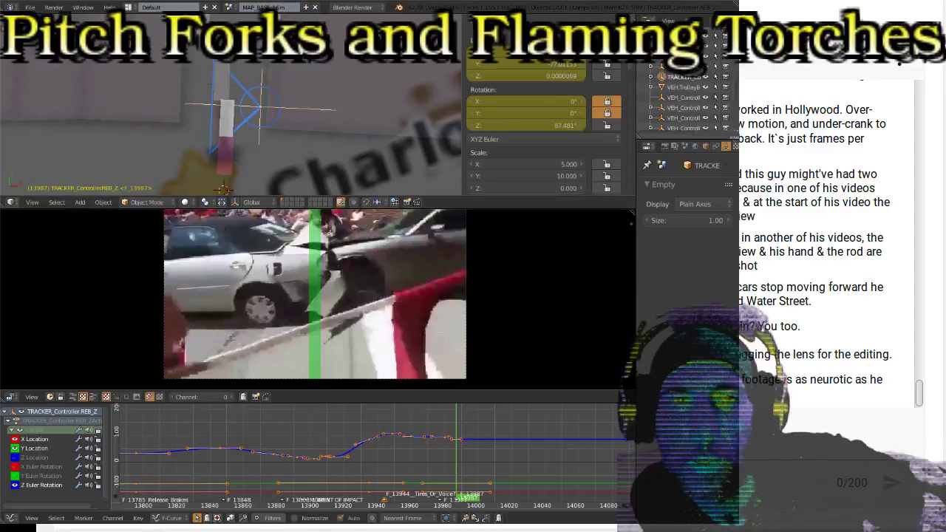
pyautogui.press('Down')
pyautogui.press('Down')
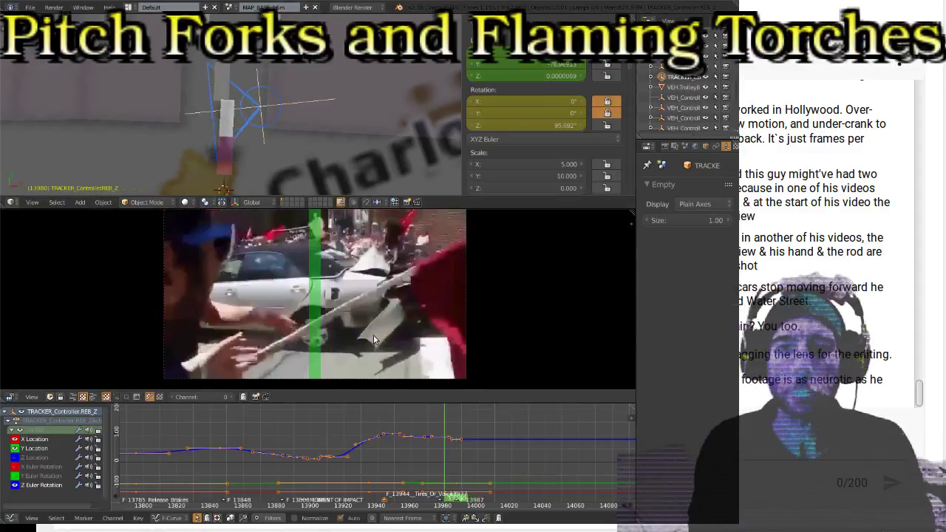
pyautogui.press('Down')
pyautogui.press('Down')
pyautogui.press('Down')
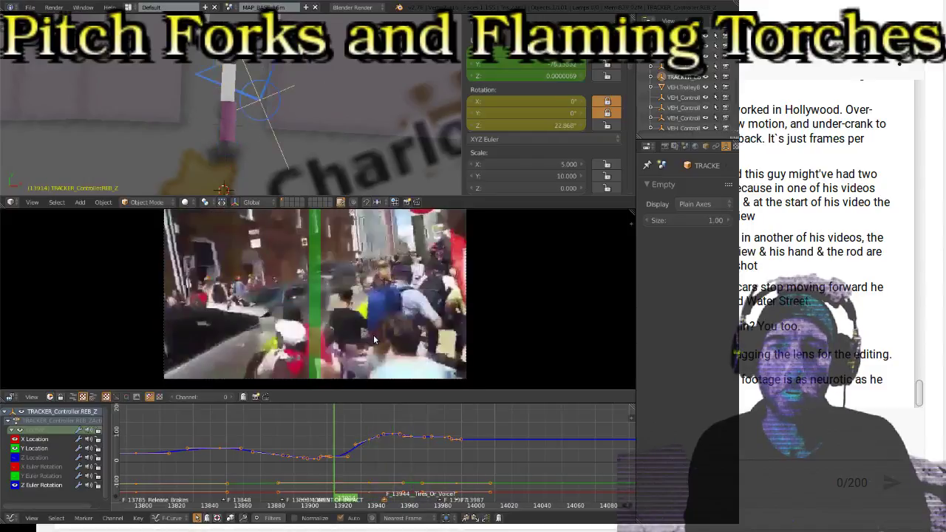
pyautogui.press('Right')
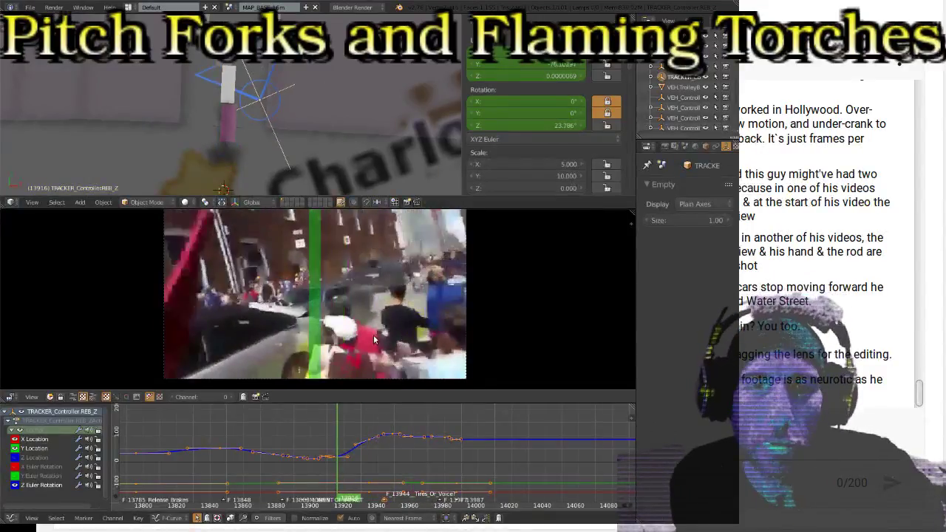
pyautogui.press('Right')
pyautogui.press('Left')
pyautogui.press('Left')
pyautogui.press('Left')
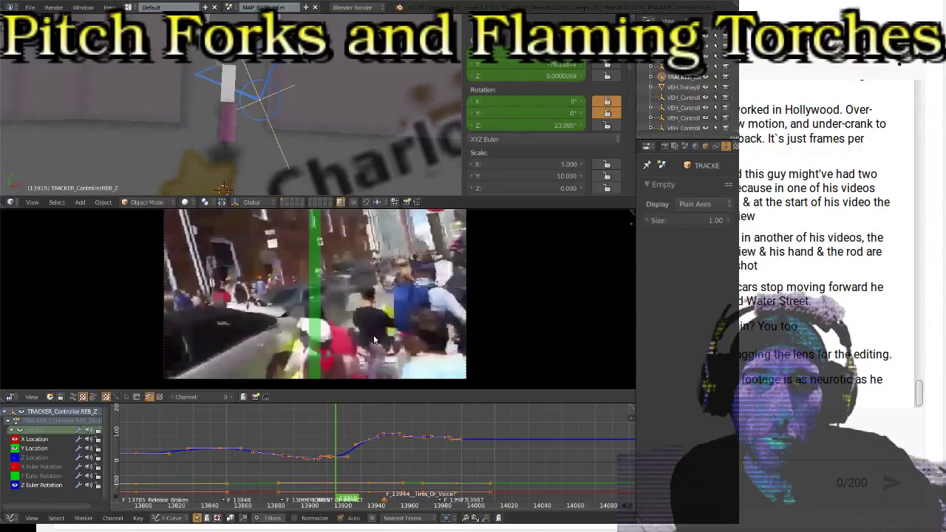
pyautogui.press('Right')
pyautogui.press('Right')
pyautogui.press('Right')
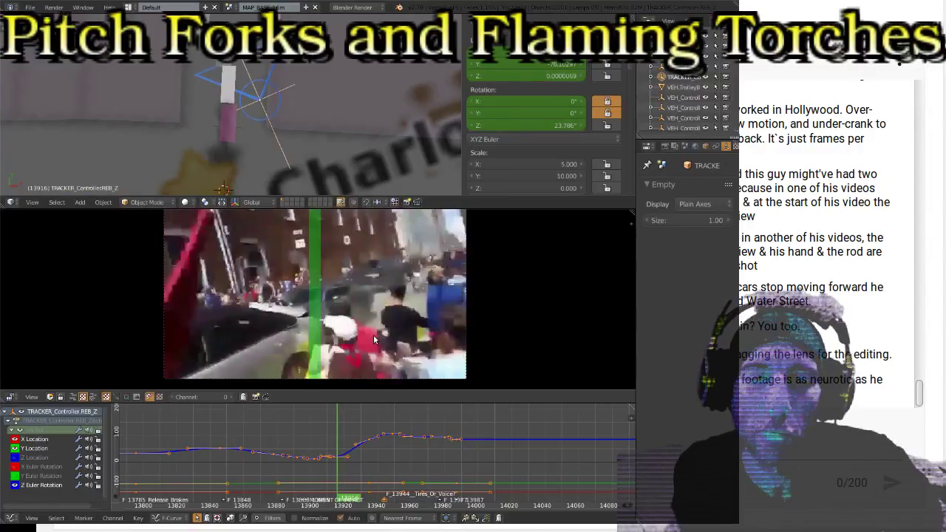
# Maximize the footage preview at frame 13916 and examine the silver car and nearby pedestrians up close
pyautogui.hotkey('ctrl', 'Up')
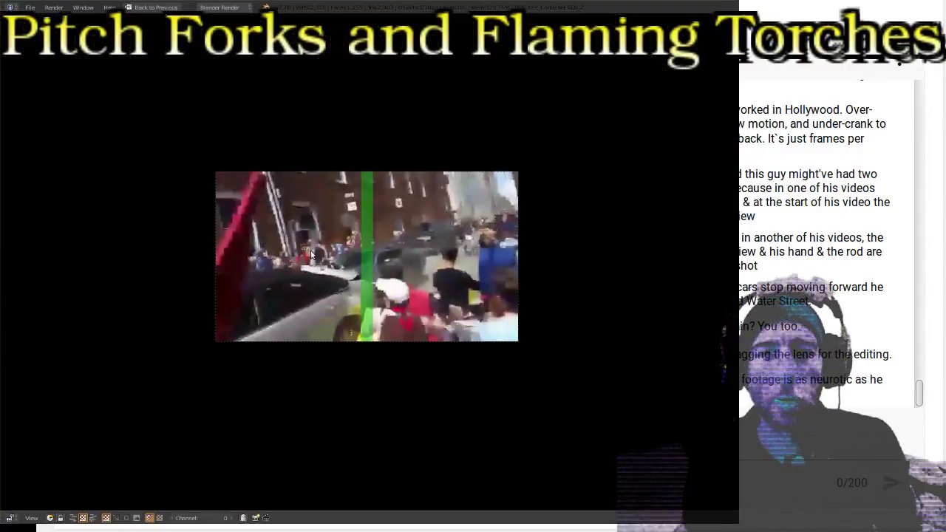
pyautogui.scroll(6, 424, 254)
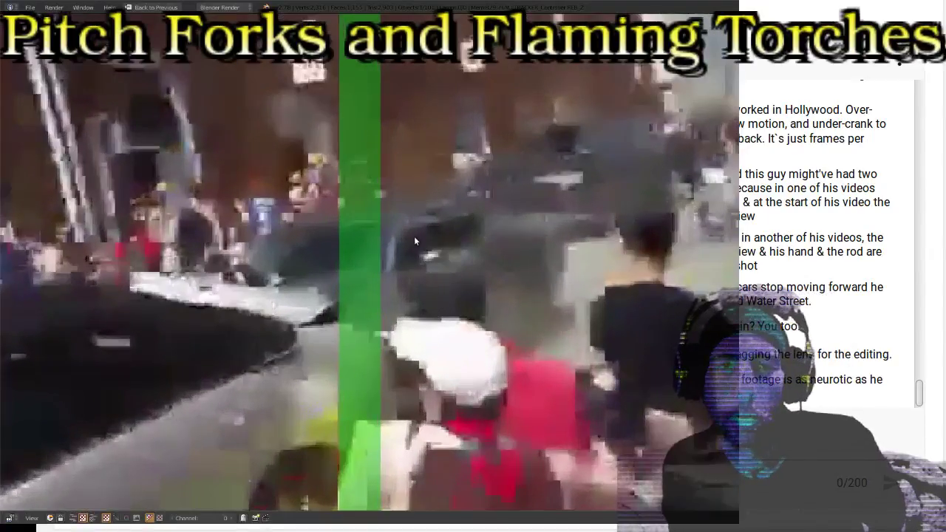
pyautogui.press('Left')
pyautogui.press('Right')
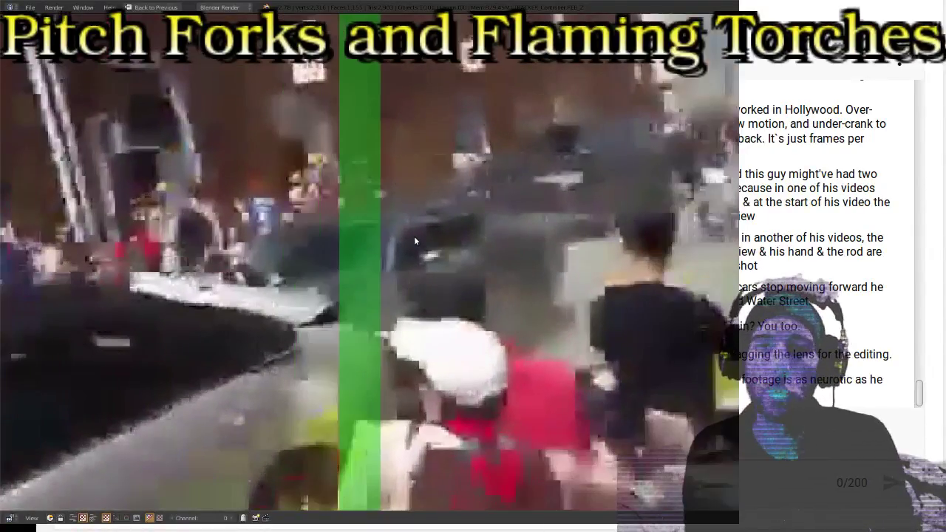
pyautogui.scroll(-4, 414, 236)
pyautogui.scroll(1, 414, 240)
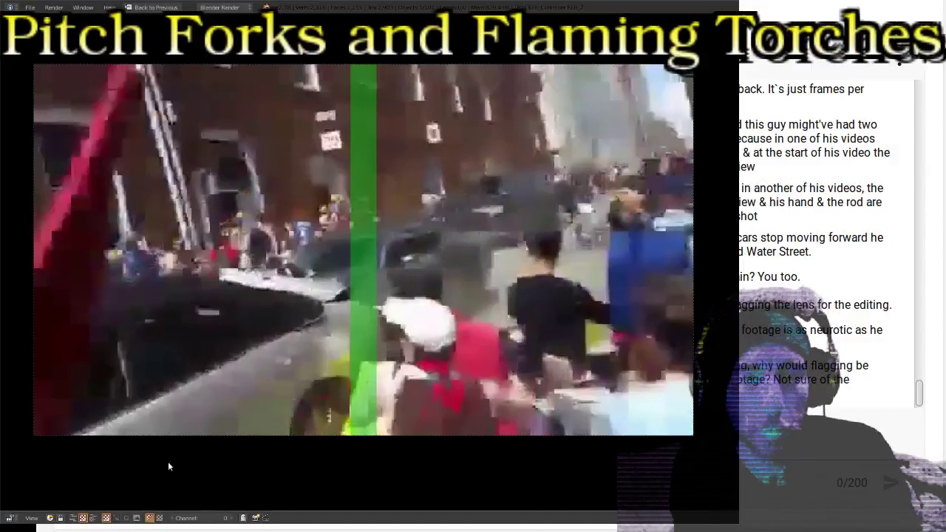
# Enable Image Offset on the 30FPS REB_Z Supercut strip and return to the preview-only view
pyautogui.click(93, 518)
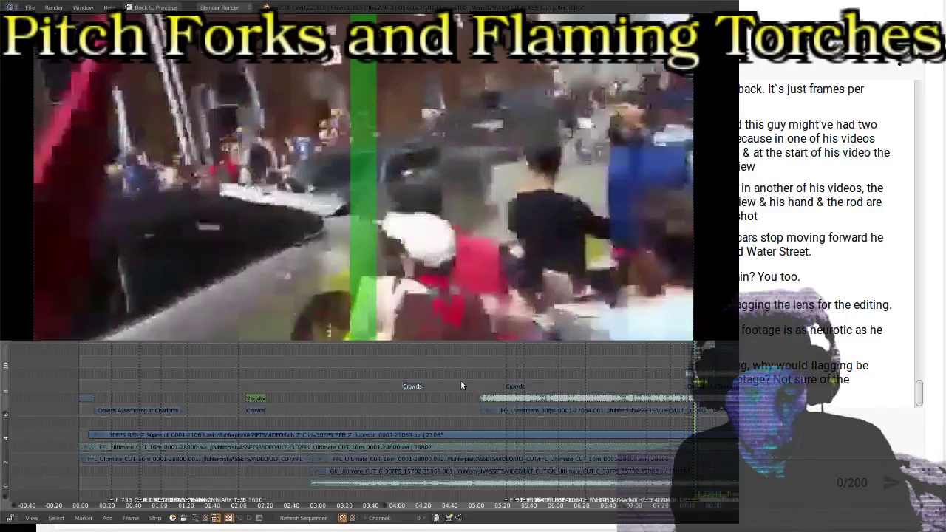
pyautogui.press('n')
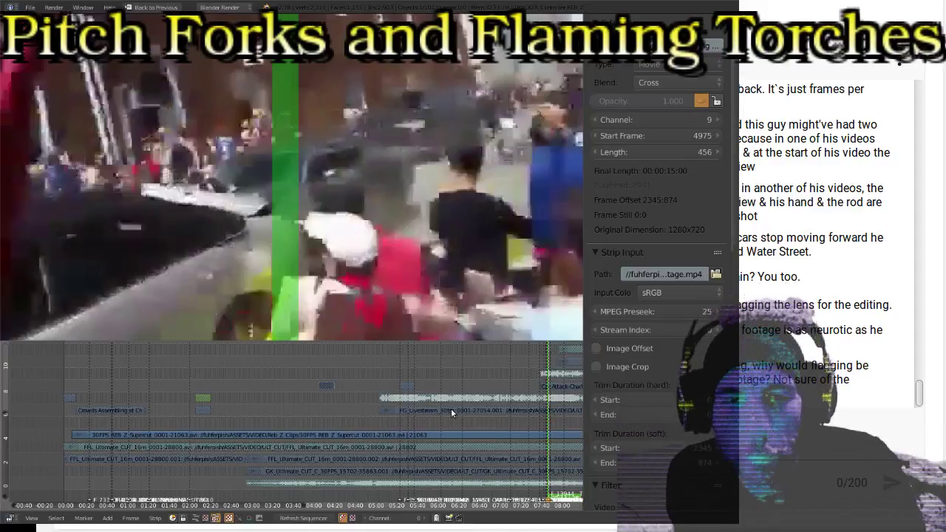
pyautogui.moveTo(452, 412); pyautogui.dragTo(442, 406, button='middle')
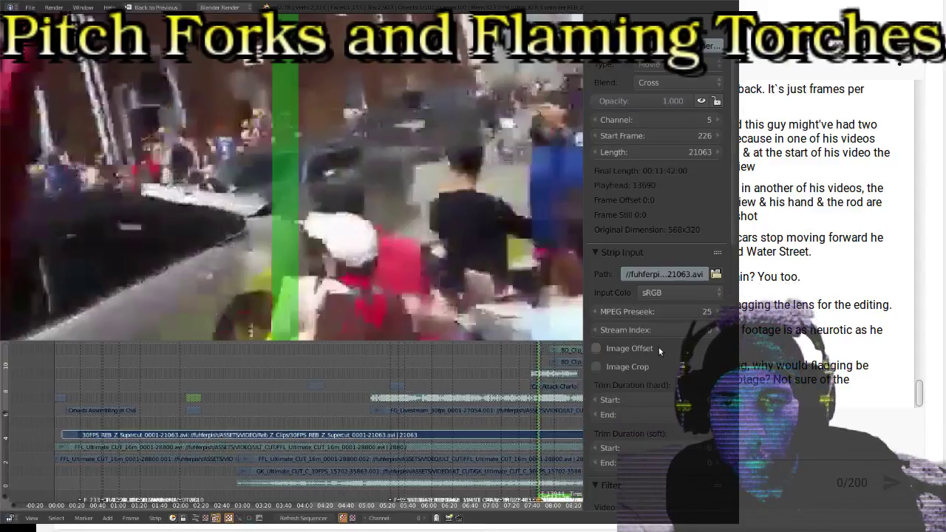
pyautogui.click(621, 350)
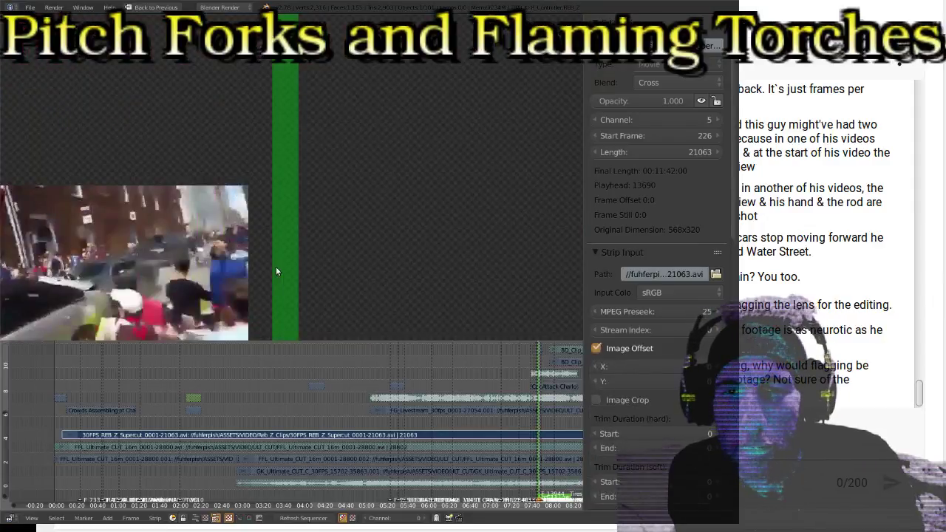
pyautogui.press('n')
pyautogui.press('n')
pyautogui.press('n')
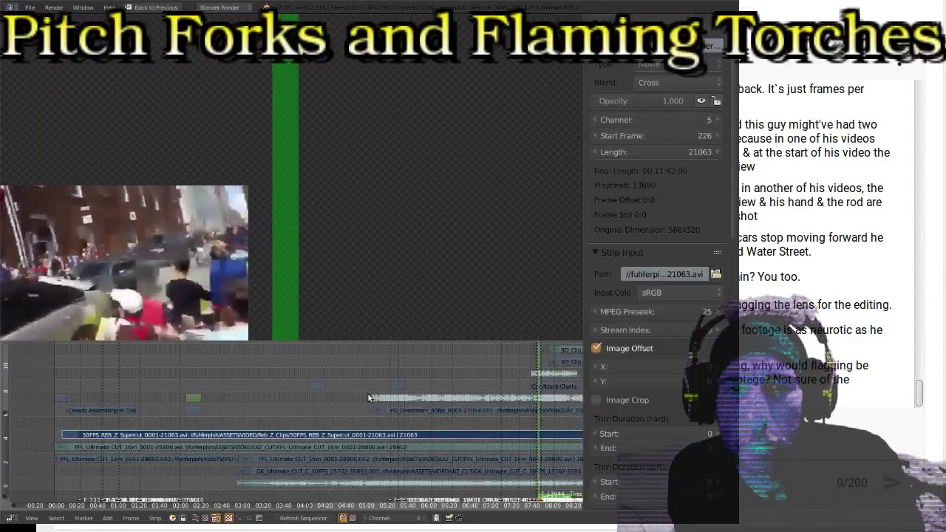
pyautogui.click(205, 519)
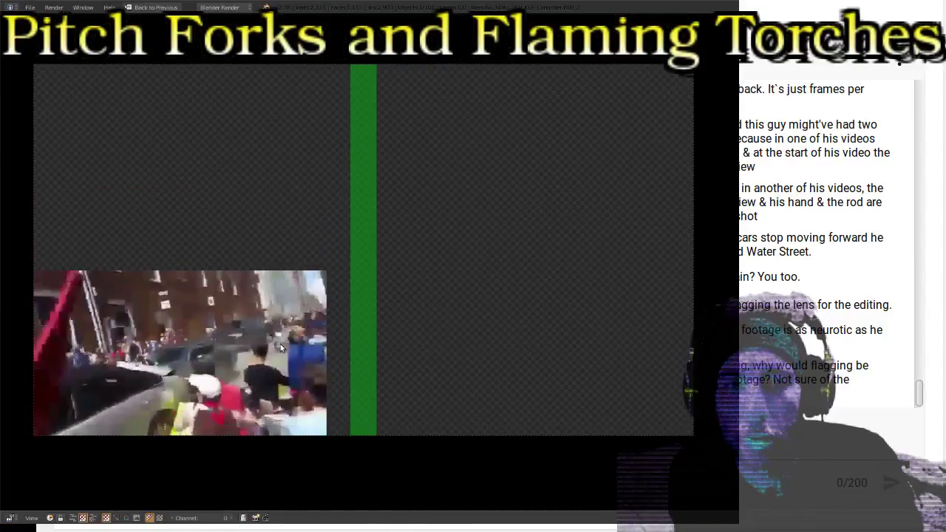
# Examine the unscaled footage up close around the crowd near the DO NOT ENTER sign
pyautogui.moveTo(263, 335); pyautogui.dragTo(374, 222, button='middle')
pyautogui.scroll(2, 487, 329)
pyautogui.scroll(1, 502, 334)
pyautogui.scroll(1, 391, 251)
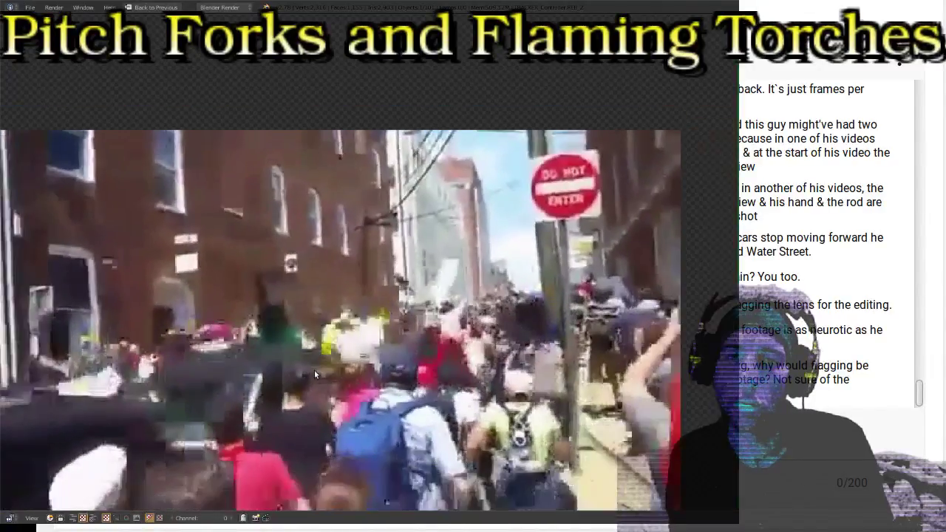
# Examine the unscaled footage of the damaged silver car and its surroundings at several magnifications
pyautogui.scroll(-13, 316, 374)
pyautogui.moveTo(506, 261); pyautogui.dragTo(356, 343, button='middle')
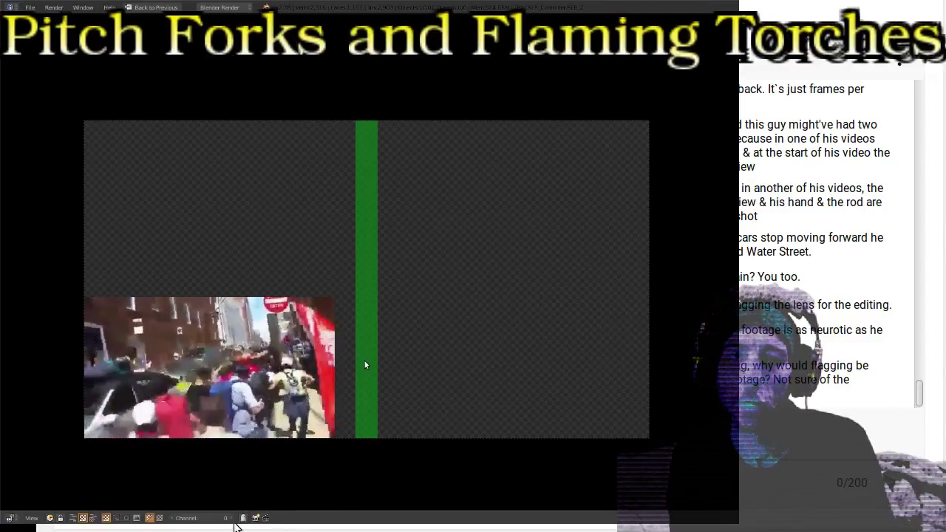
pyautogui.scroll(3, 363, 360)
pyautogui.scroll(-1, 364, 365)
pyautogui.moveTo(372, 339); pyautogui.dragTo(367, 351, button='middle')
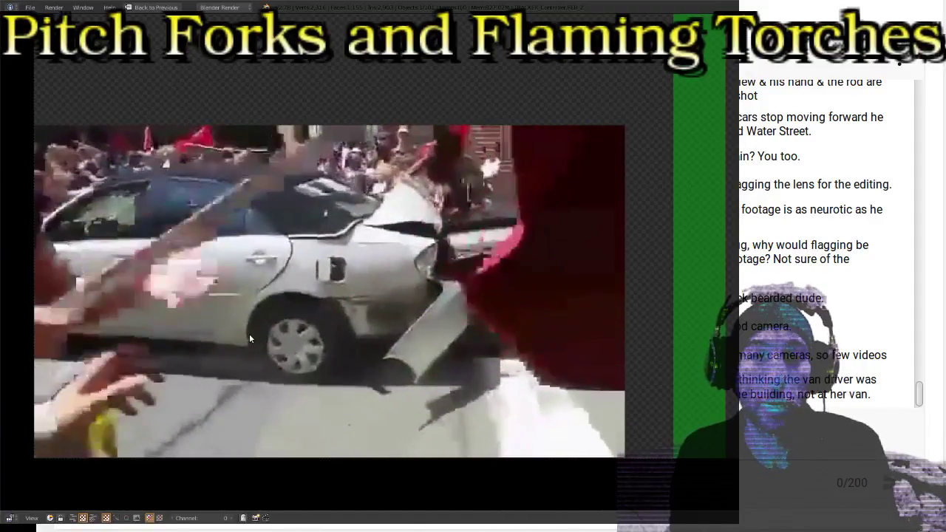
pyautogui.scroll(-2, 428, 162)
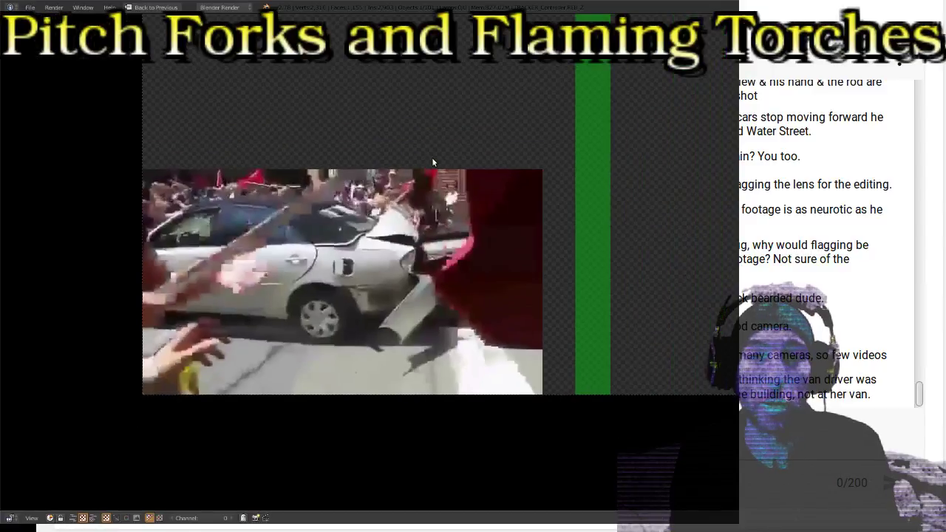
pyautogui.scroll(2, 435, 225)
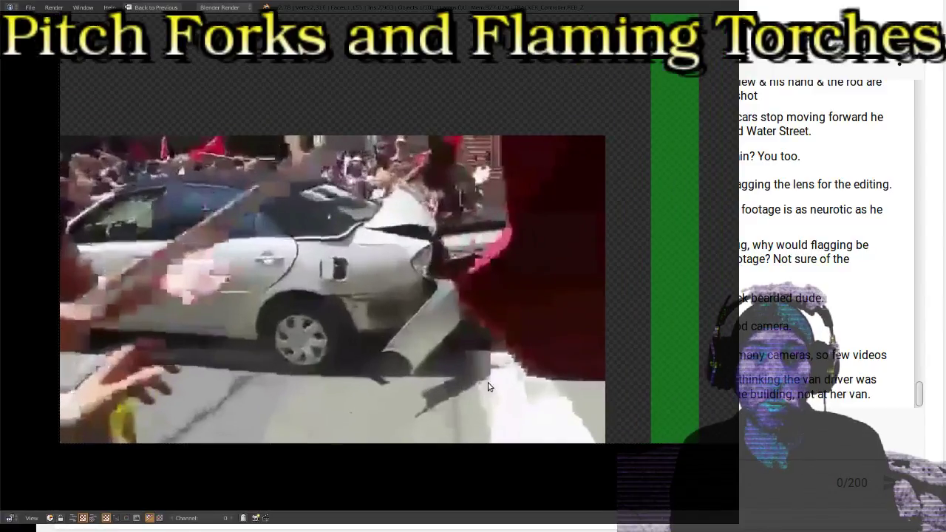
pyautogui.scroll(-2, 563, 155)
pyautogui.scroll(3, 473, 214)
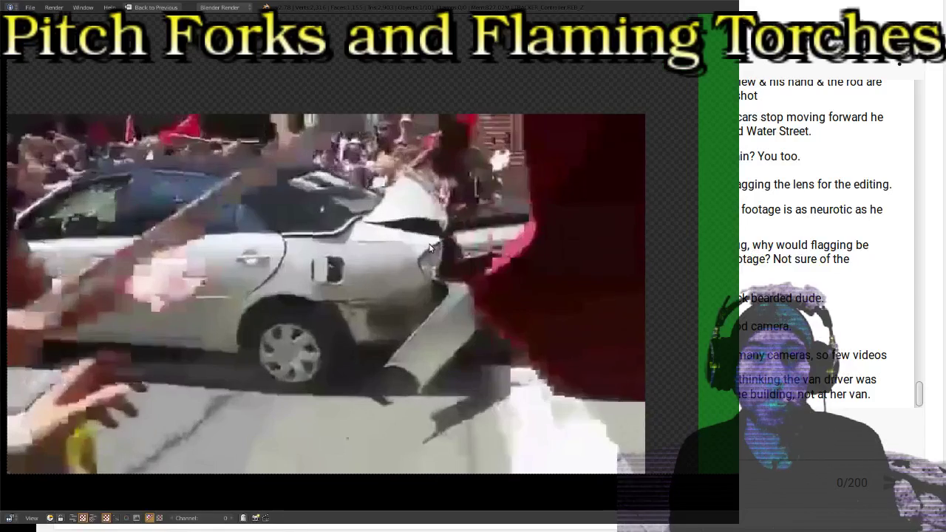
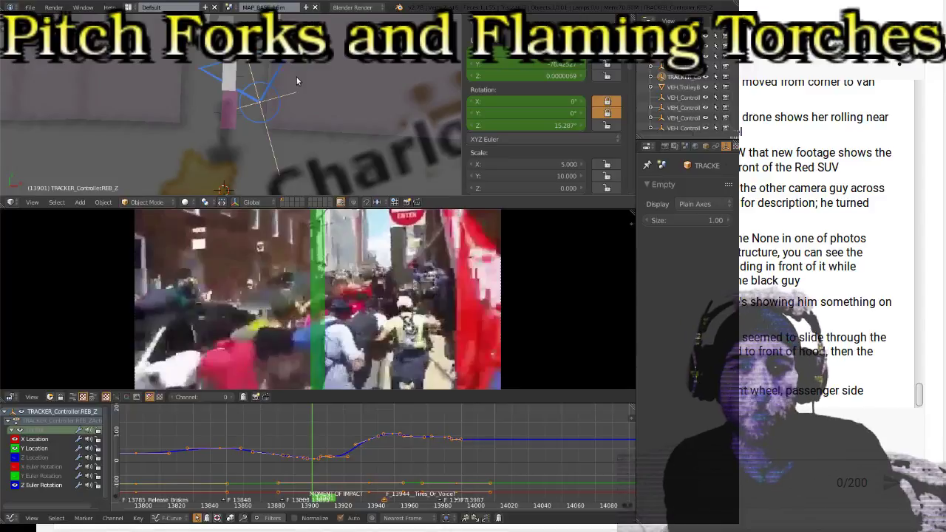
# Review the footage forward from frame 13901 through the keyframes and on to frame 15024
pyautogui.press('Up')
pyautogui.press('Up')
pyautogui.press('Up')
pyautogui.press('Up')
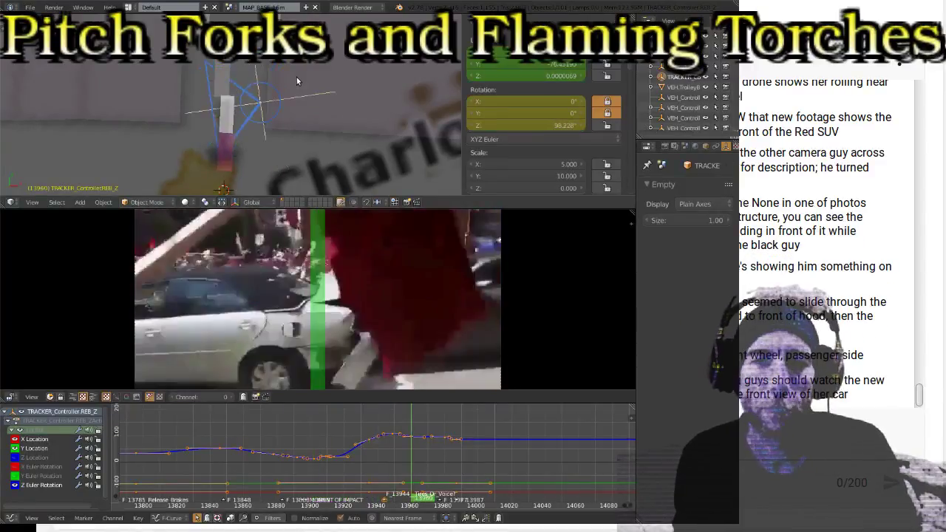
pyautogui.press('Down')
pyautogui.press('Up')
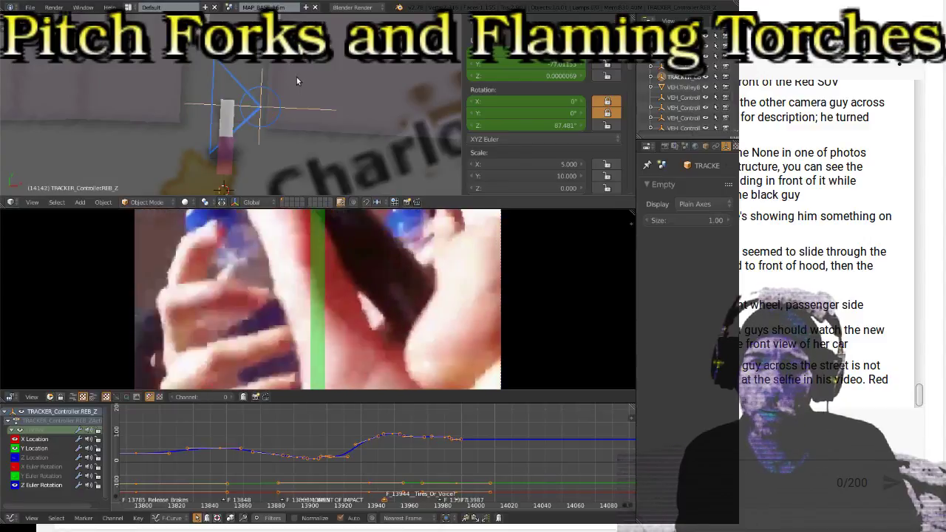
pyautogui.press('Left')
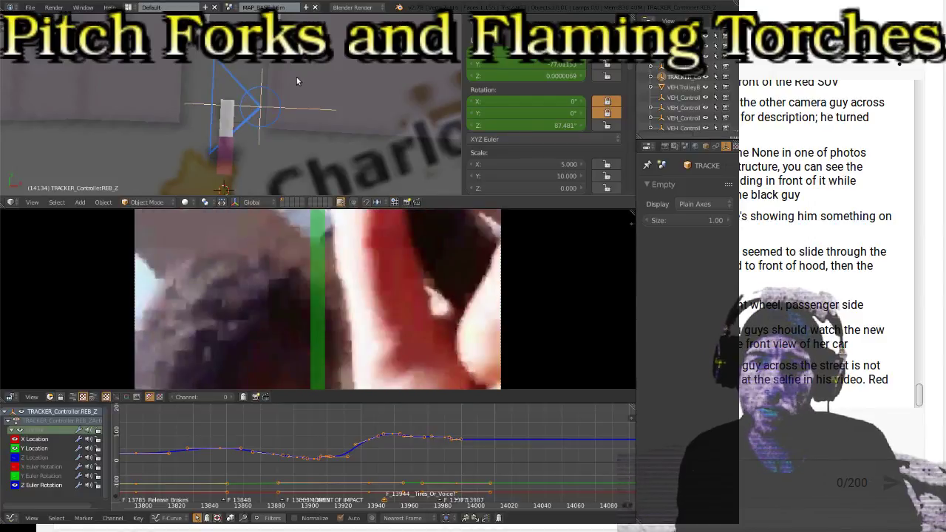
pyautogui.press('Right')
pyautogui.press('Right')
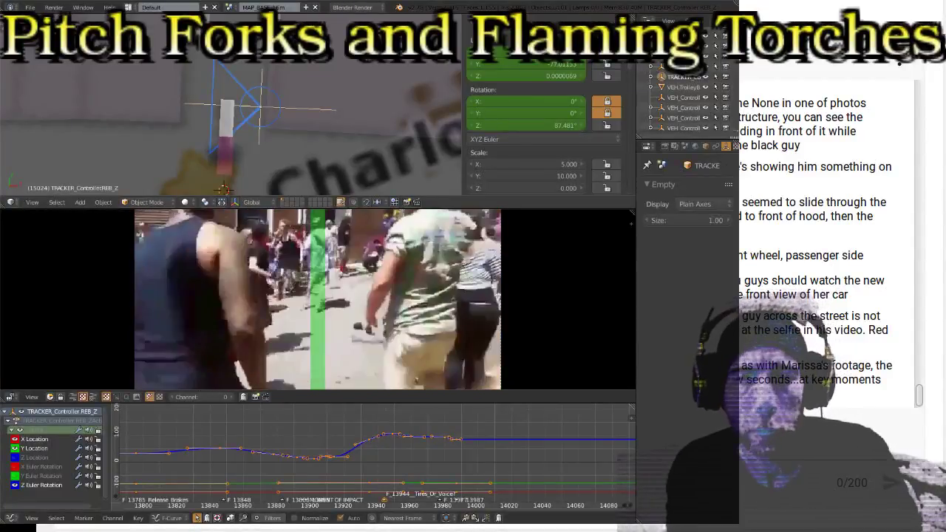
# Shift the REB_Z tracker controller slightly on the map and insert a LocRot keyframe at frame 15024
pyautogui.press('g')
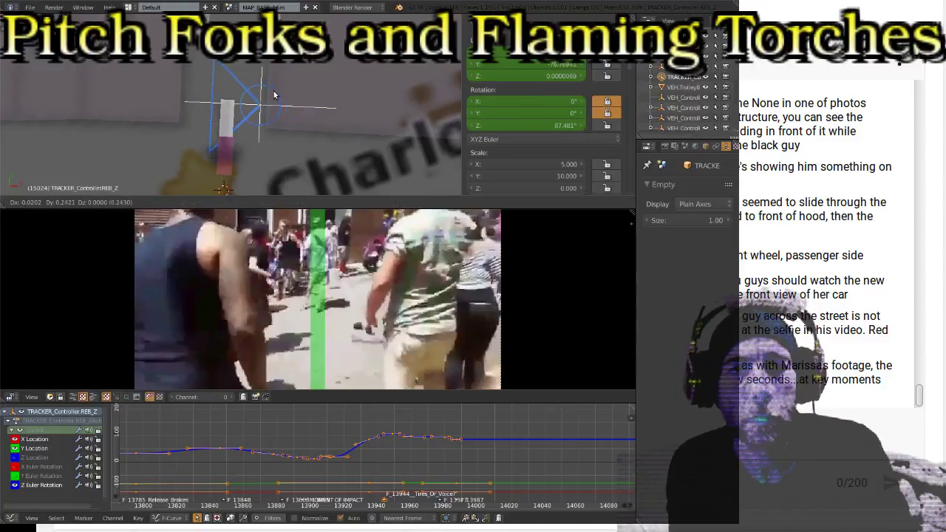
pyautogui.click(274, 87)
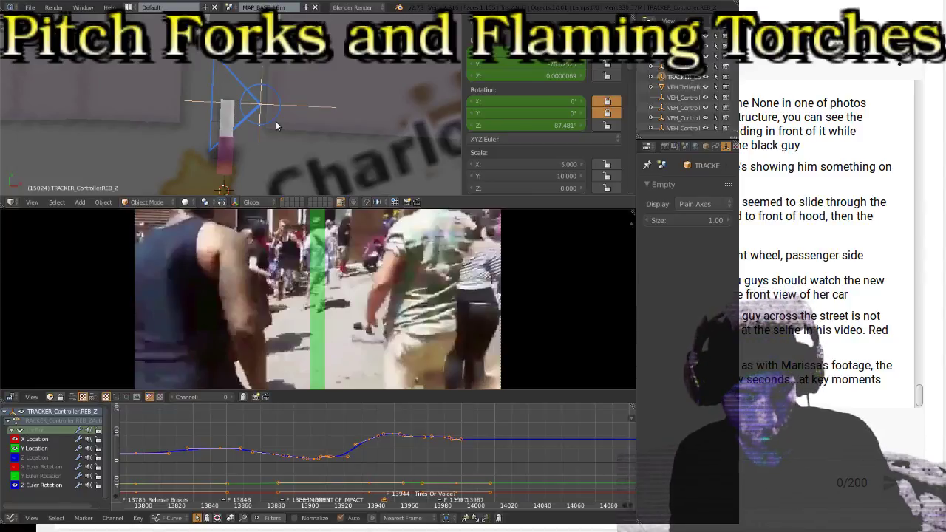
pyautogui.press('i')
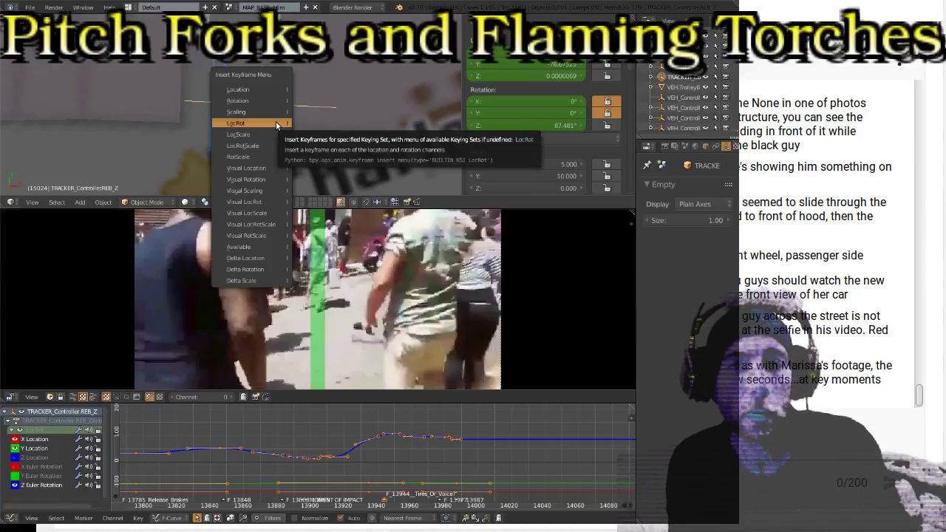
pyautogui.click(275, 121)
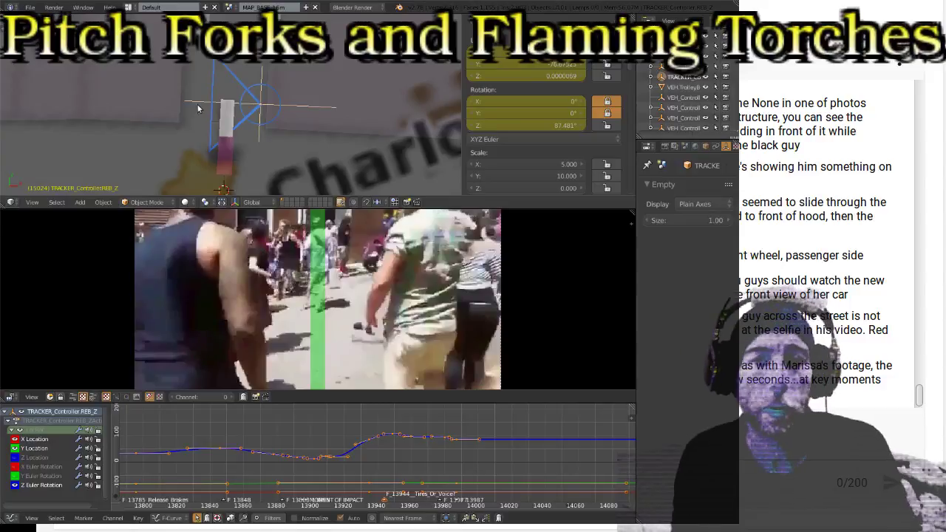
# Rotate the tracker controller to about 42.3° on Z and keyframe it at frame 15024
pyautogui.press('r')
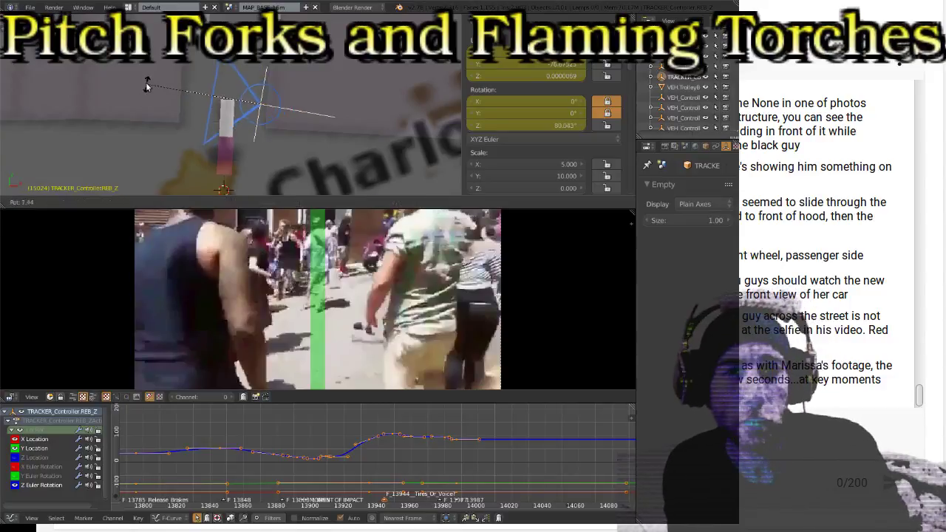
pyautogui.press('z')
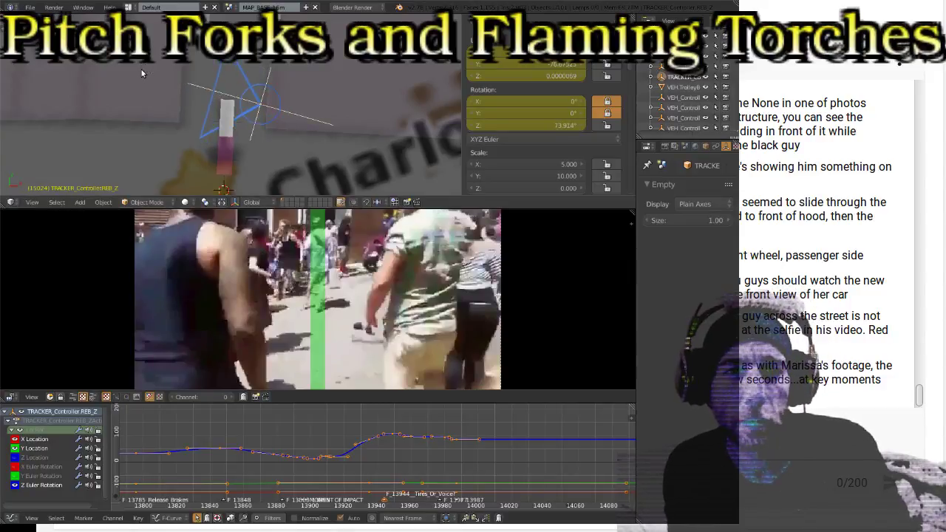
pyautogui.press('z')
pyautogui.press('z')
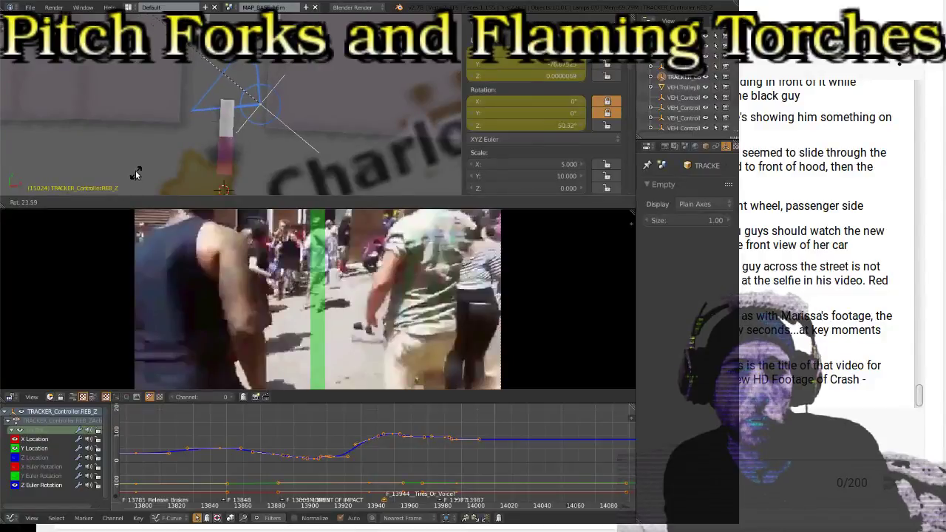
pyautogui.click(124, 132)
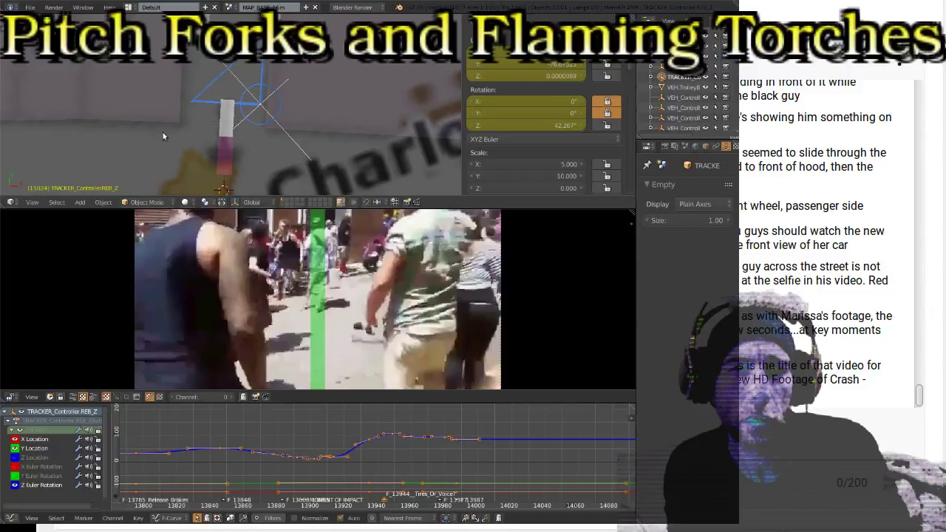
pyautogui.press('i')
pyautogui.click(237, 111)
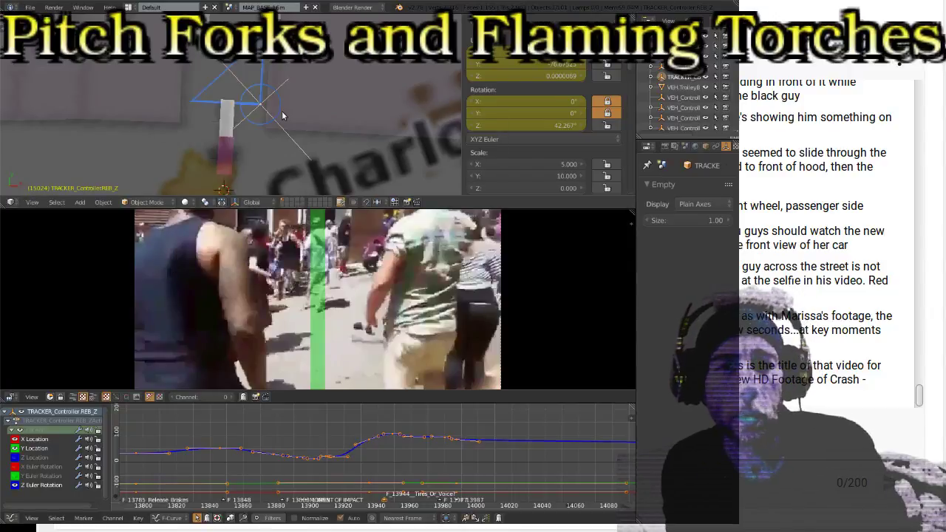
# Go back to frame 14064, rotate the tracker controller to about 103° on Z and insert a Rotation keyframe
pyautogui.press('Down')
pyautogui.hotkey('alt', 'a')
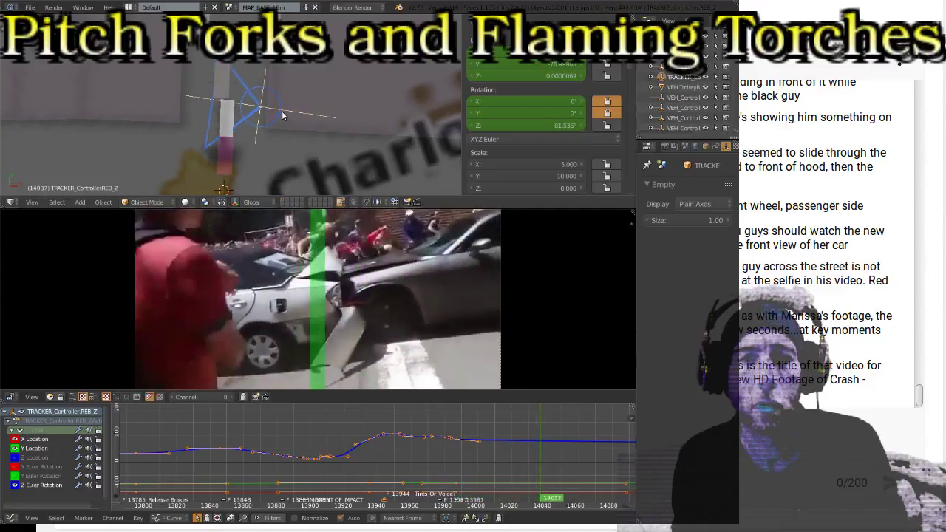
pyautogui.press('Left')
pyautogui.press('Left')
pyautogui.press('Left')
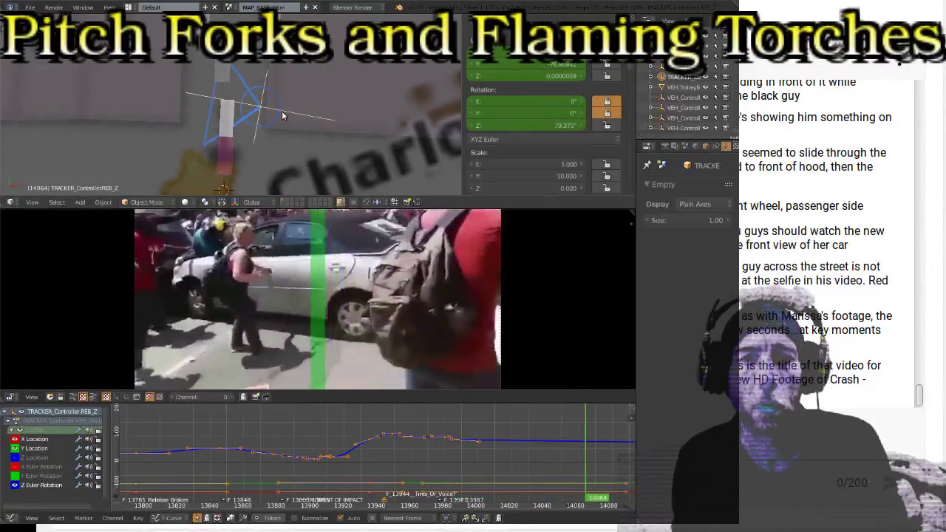
pyautogui.press('r')
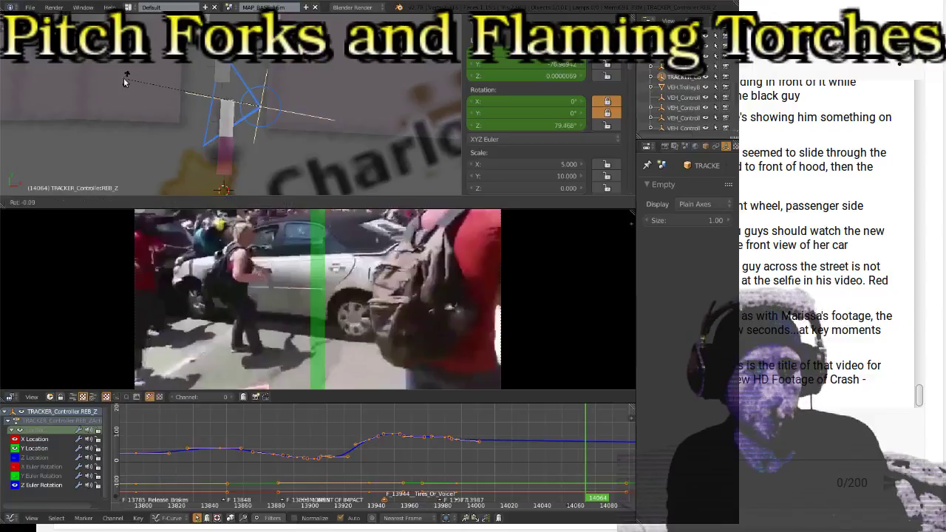
pyautogui.click(105, 137)
pyautogui.press('i')
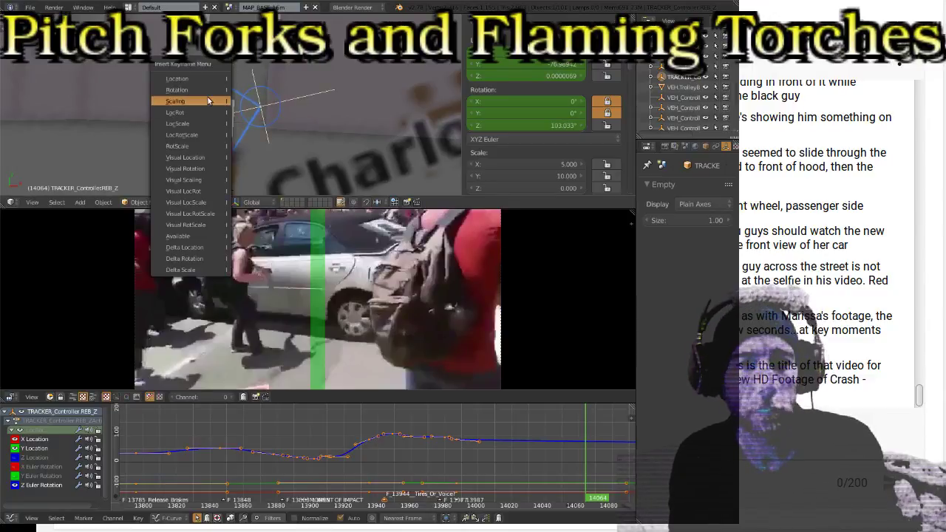
pyautogui.click(203, 89)
# Advance the footage to frame 14157, rotate the tracker controller to match the camera's view, and insert a Rotation keyframe
pyautogui.press('Right')
pyautogui.hotkey('alt', 'a')
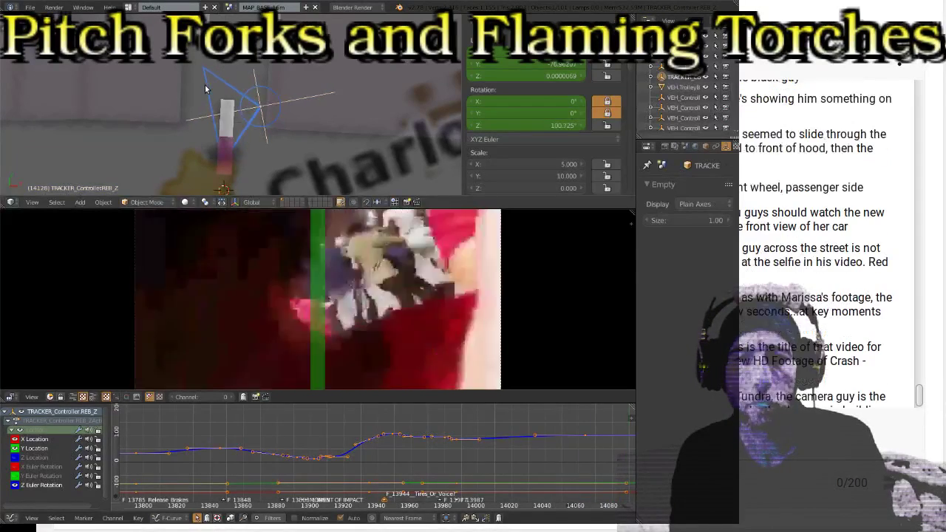
pyautogui.press('Left')
pyautogui.press('Left')
pyautogui.press('Left')
pyautogui.press('Left')
pyautogui.press('Left')
pyautogui.press('Left')
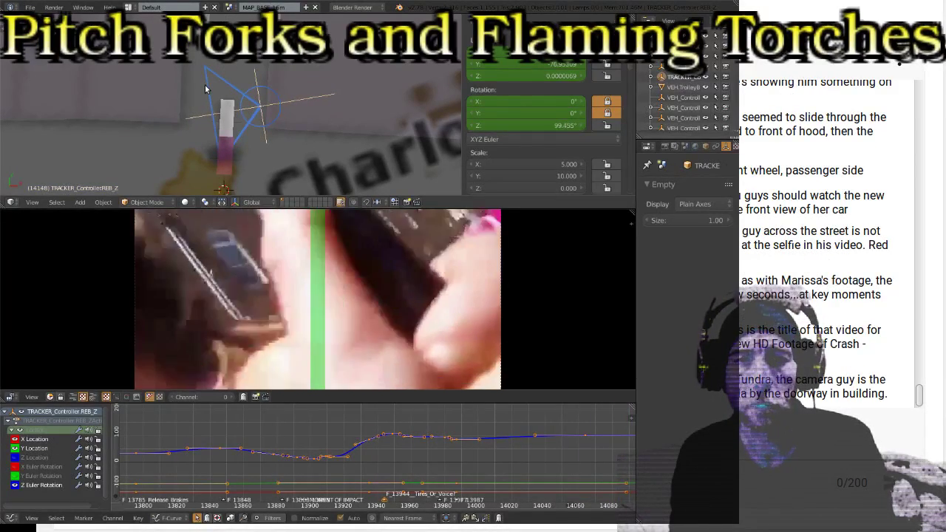
pyautogui.press('Right')
pyautogui.press('Right')
pyautogui.press('Right')
pyautogui.press('Right')
pyautogui.press('Right')
pyautogui.press('Right')
pyautogui.press('Right')
pyautogui.press('Right')
pyautogui.press('Right')
pyautogui.press('Right')
pyautogui.press('Right')
pyautogui.press('Right')
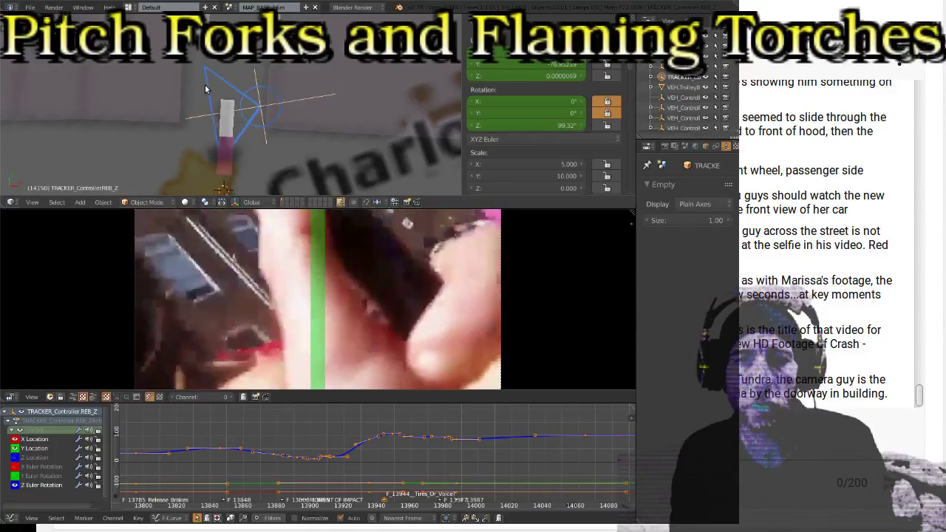
pyautogui.press('Right')
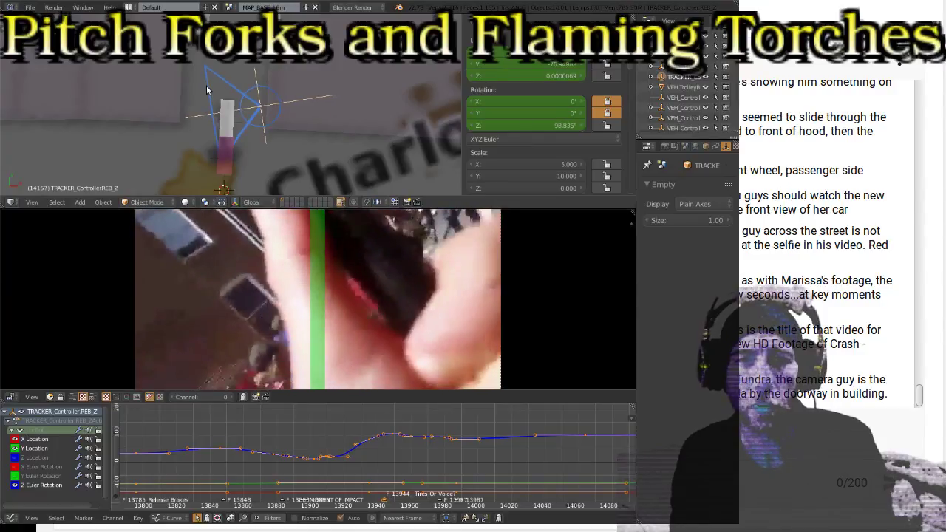
pyautogui.press('r')
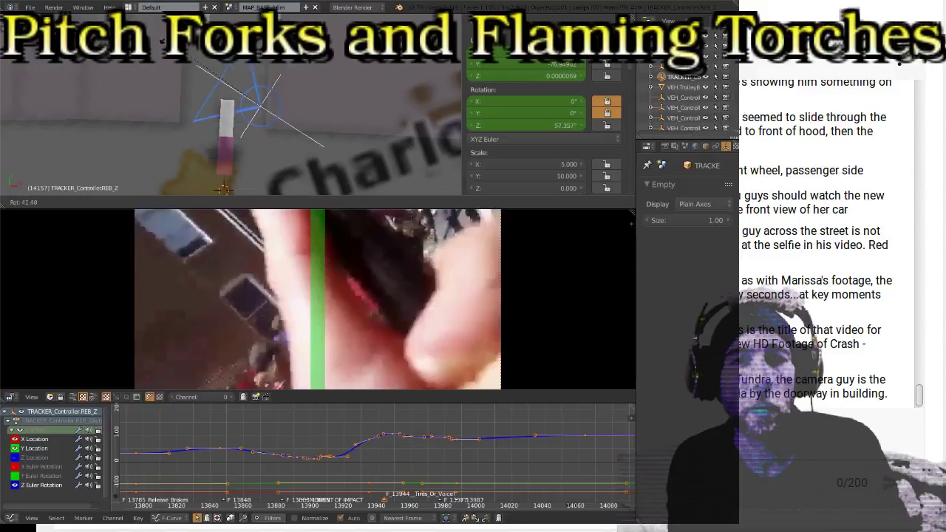
pyautogui.click(178, 192)
pyautogui.press('i')
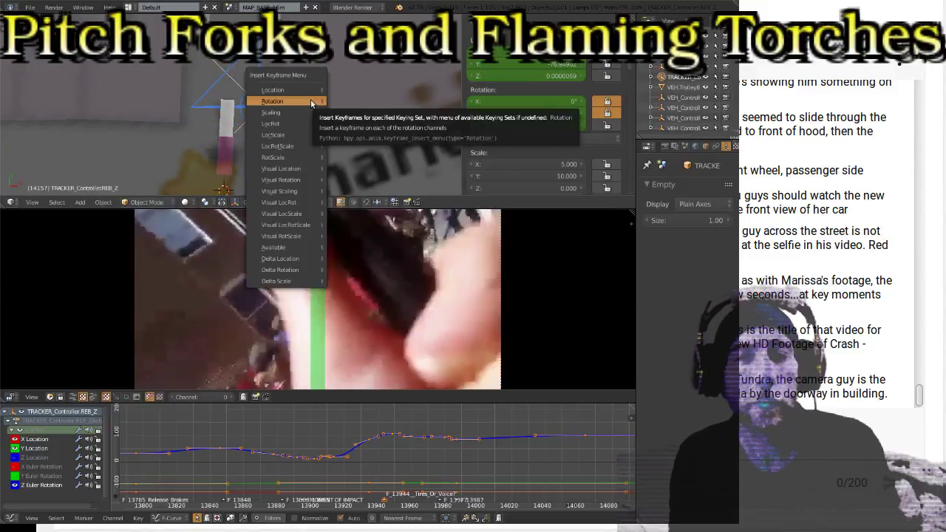
pyautogui.click(313, 102)
# Advance to frame 14318, rotate the tracker controller to about 6.6° on Z to face the brick building, and insert a Rotation keyframe
pyautogui.press('Right')
pyautogui.press('Right')
pyautogui.press('Right')
pyautogui.press('Right')
pyautogui.press('Right')
pyautogui.press('Right')
pyautogui.press('Right')
pyautogui.press('Right')
pyautogui.press('Right')
pyautogui.press('Right')
pyautogui.press('Right')
pyautogui.press('Right')
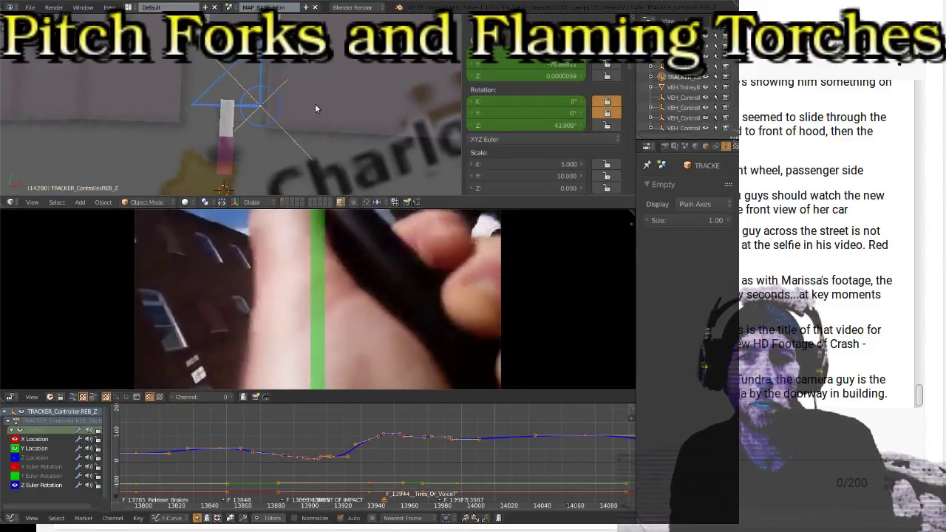
pyautogui.hotkey('alt', 'a')
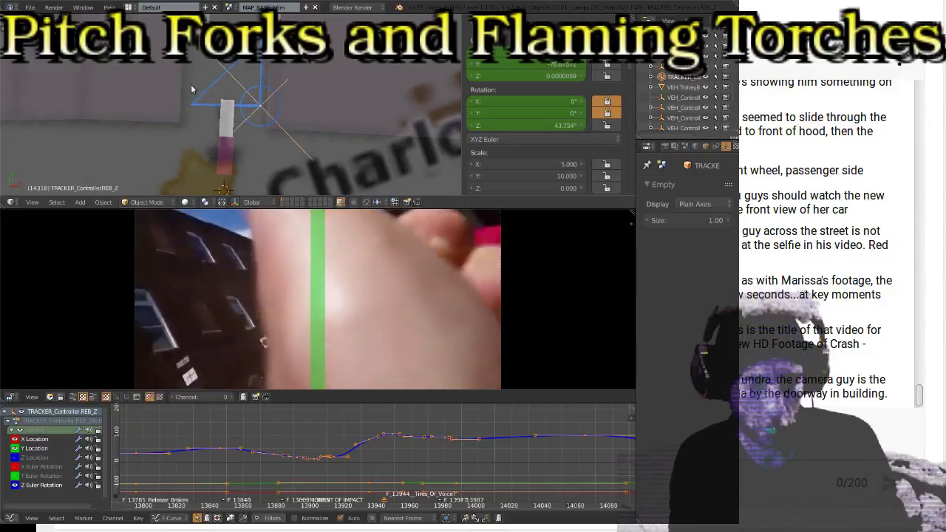
pyautogui.press('r')
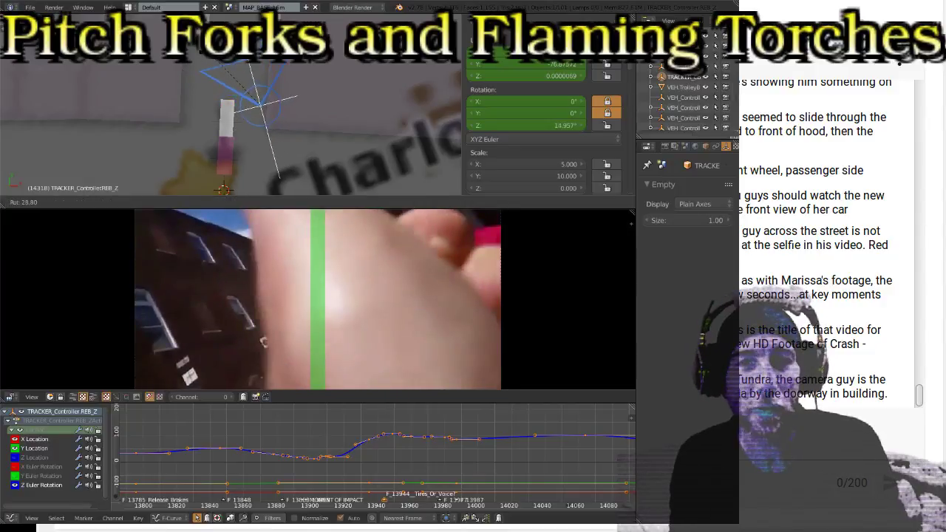
pyautogui.click(220, 62)
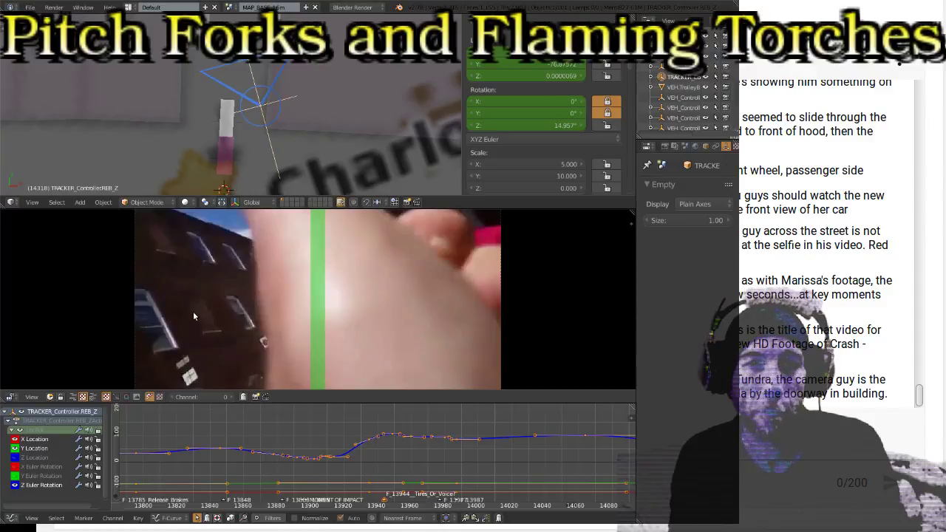
pyautogui.press('r')
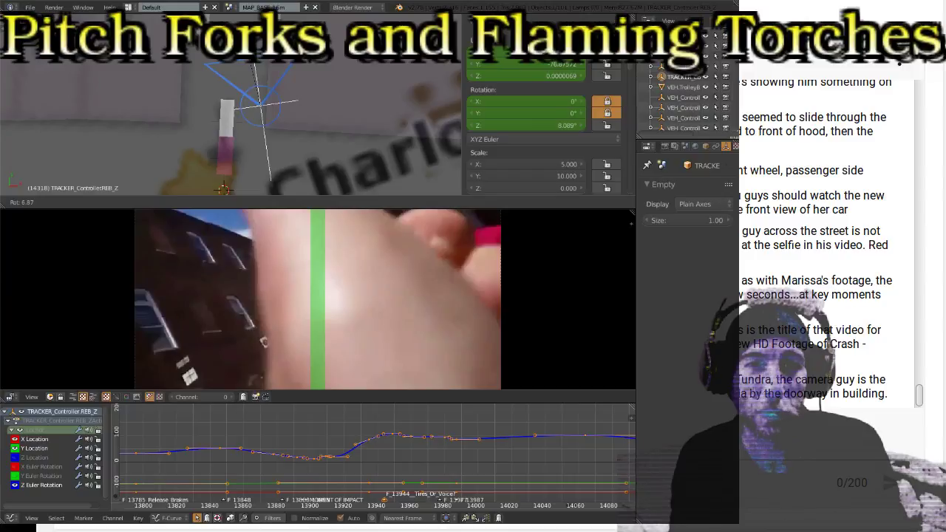
pyautogui.click(270, 182)
pyautogui.scroll(-5, 271, 182)
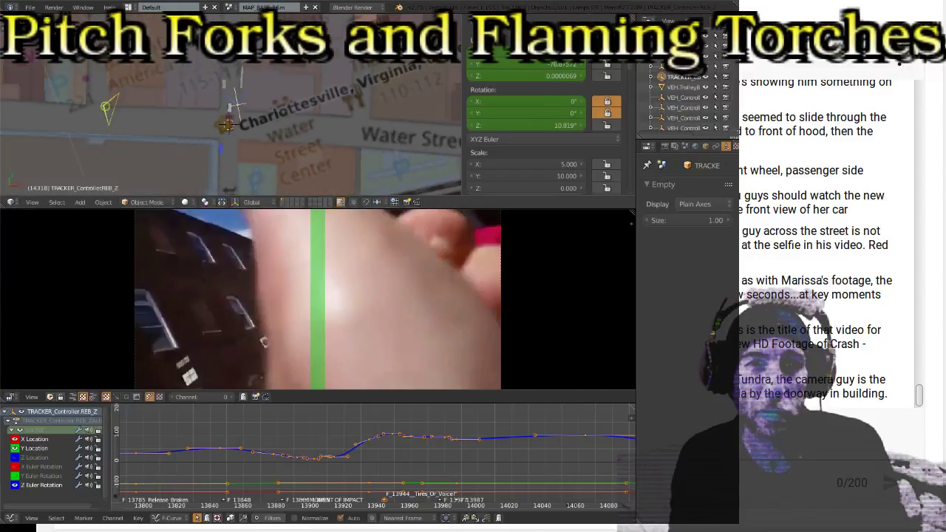
pyautogui.press('r')
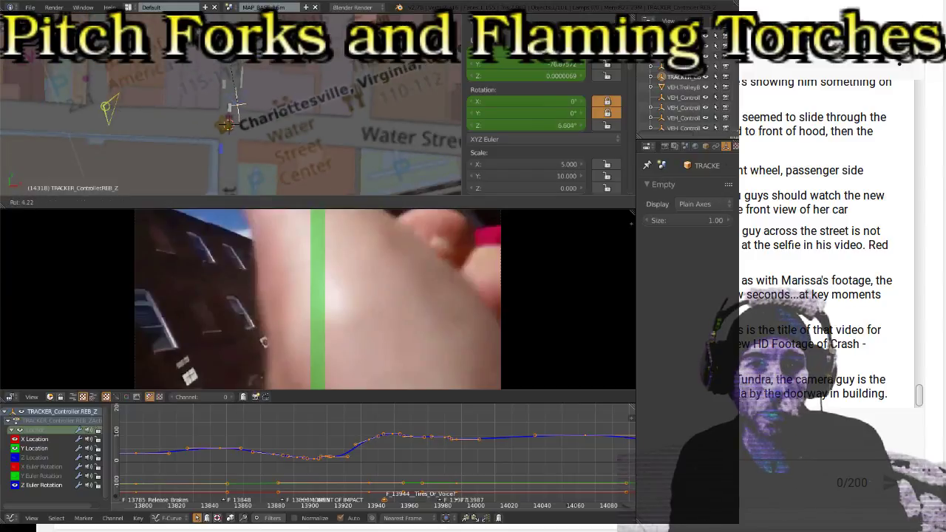
pyautogui.click(230, 58)
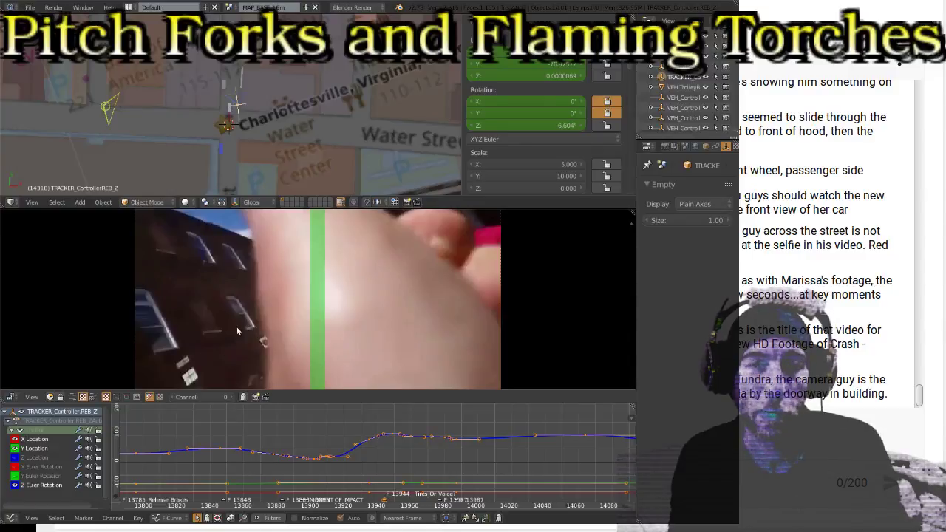
pyautogui.press('i')
pyautogui.click(237, 62)
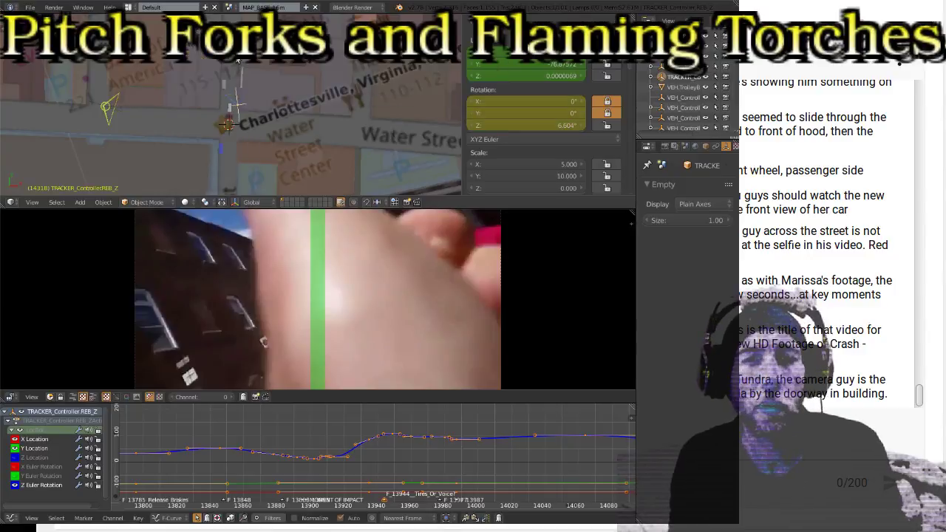
# Advance to frame 14364, rotate the tracker controller to match the footage, and insert a Rotation keyframe
pyautogui.press('Right')
pyautogui.press('Right')
pyautogui.press('Right')
pyautogui.press('Right')
pyautogui.press('Right')
pyautogui.press('Right')
pyautogui.press('Right')
pyautogui.press('Right')
pyautogui.press('Right')
pyautogui.press('Right')
pyautogui.press('Right')
pyautogui.press('Right')
pyautogui.press('Right')
pyautogui.press('Right')
pyautogui.press('Right')
pyautogui.press('Right')
pyautogui.press('Right')
pyautogui.press('Right')
pyautogui.press('Right')
pyautogui.press('Right')
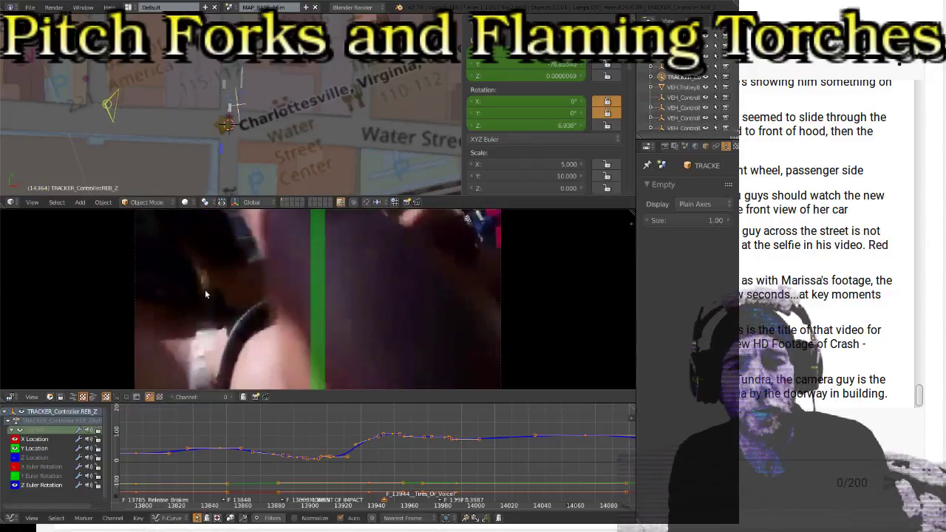
pyautogui.press('r')
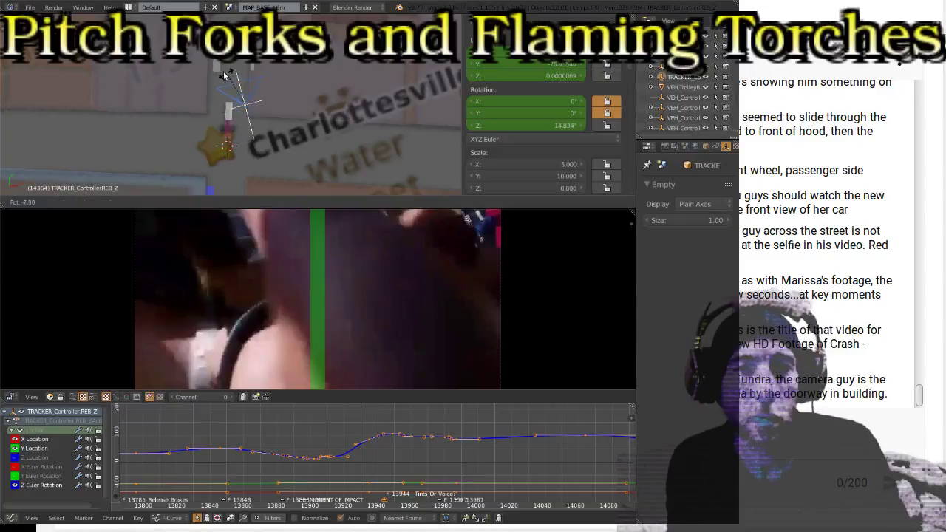
pyautogui.click(200, 70)
pyautogui.press('i')
pyautogui.click(201, 72)
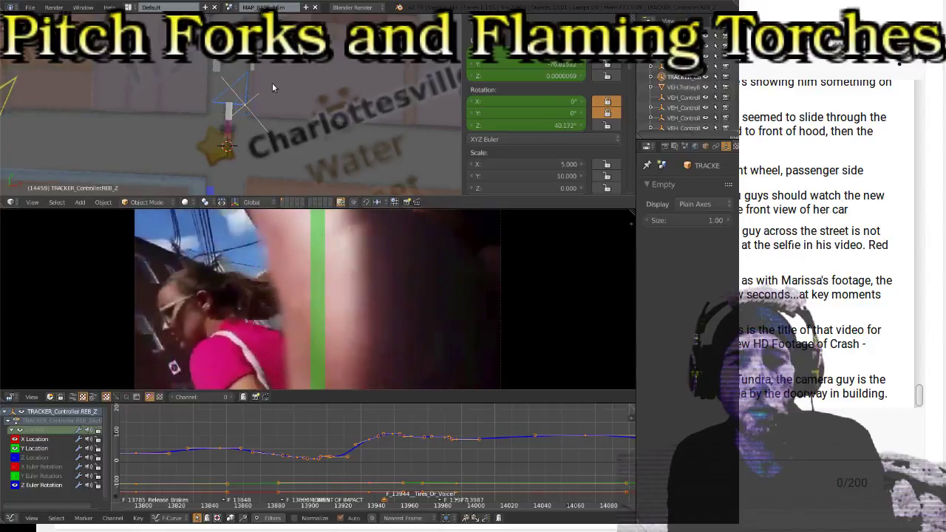
# Rotate the tracker controller to about -4.1° on Z, insert a Rotation keyframe at frame 14460, and play the footage onward
pyautogui.press('r')
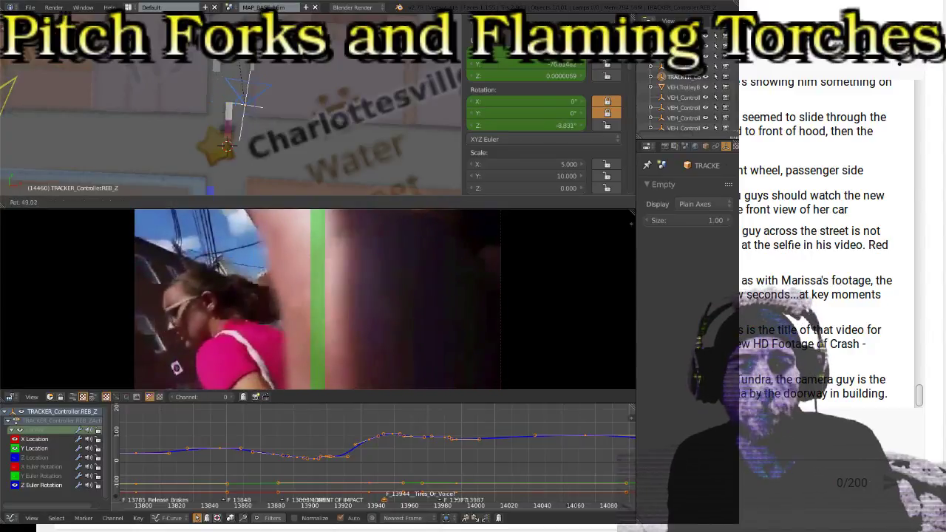
pyautogui.click(289, 75)
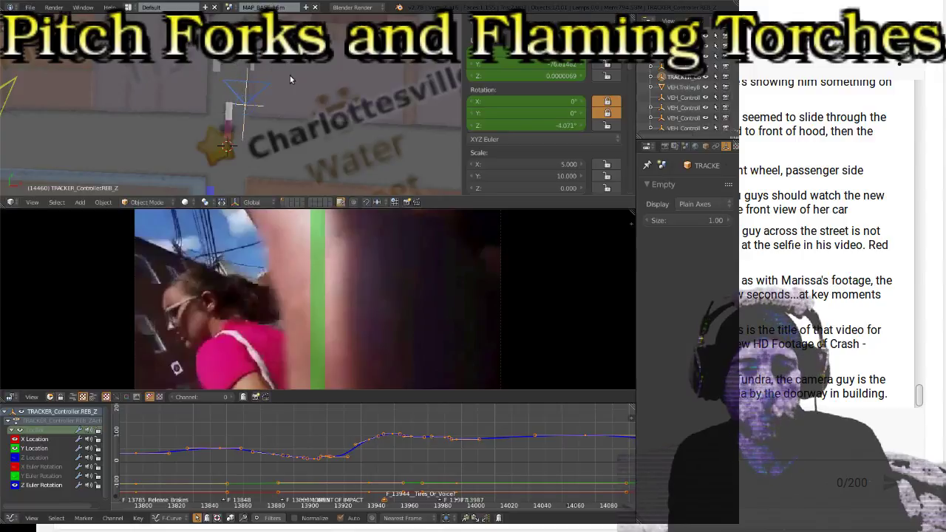
pyautogui.press('i')
pyautogui.click(287, 76)
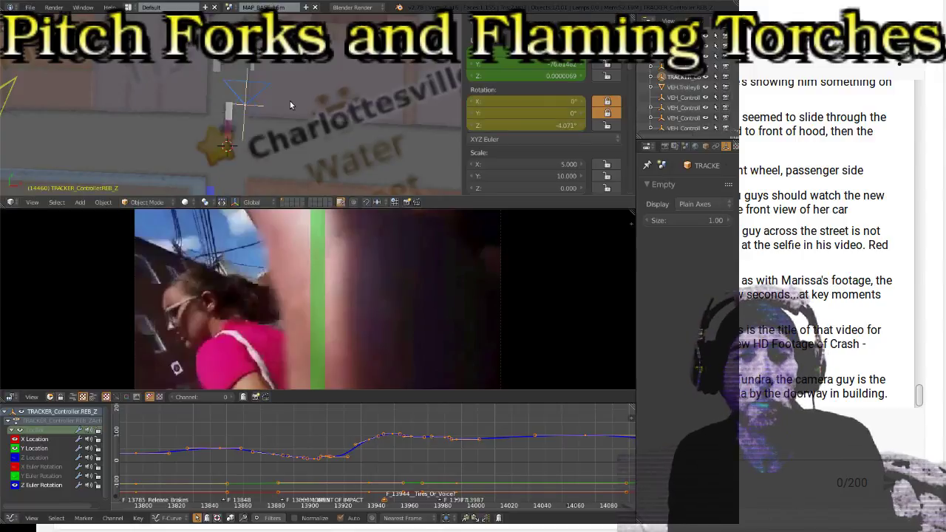
pyautogui.hotkey('alt', 'a')
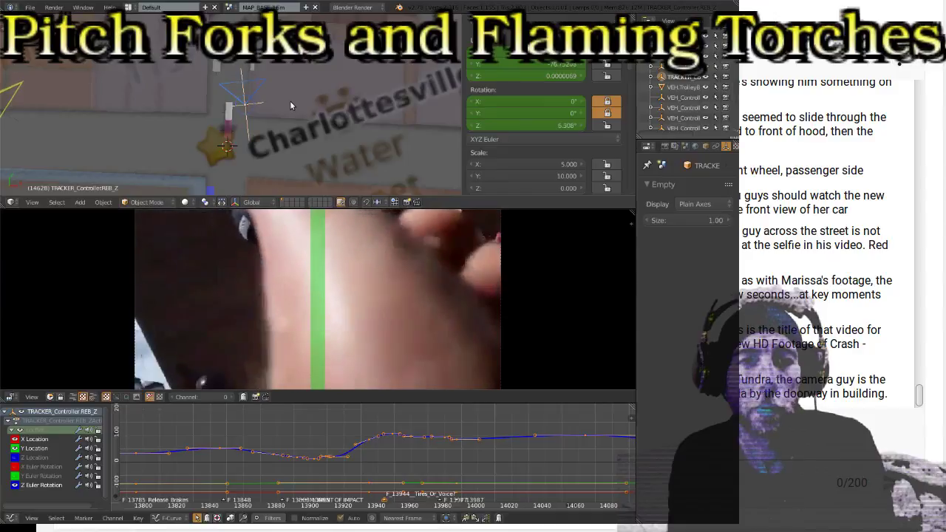
# Advance the footage to frame 14657, rotate the tracker controller to about 87.2° on Z, and insert a Rotation keyframe
pyautogui.press('Left')
pyautogui.press('Left')
pyautogui.press('Left')
pyautogui.press('Left')
pyautogui.press('Left')
pyautogui.press('Left')
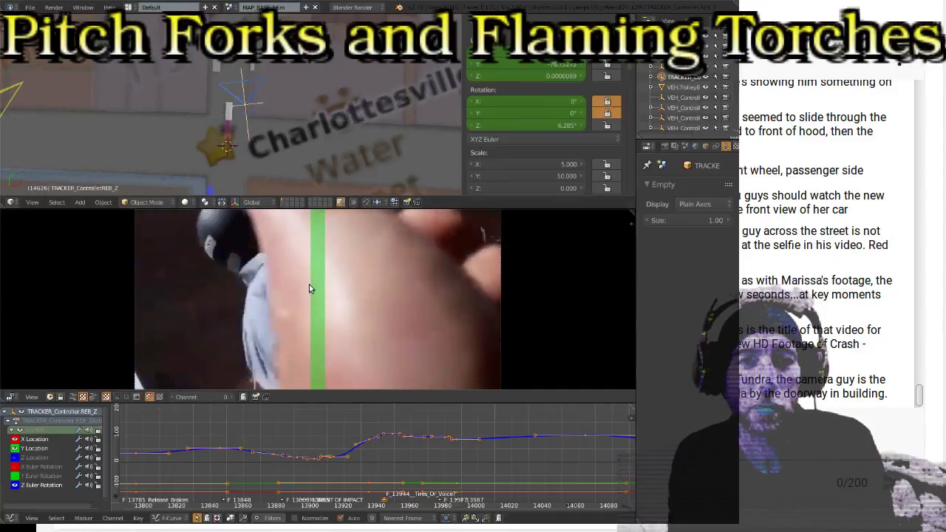
pyautogui.press('Right')
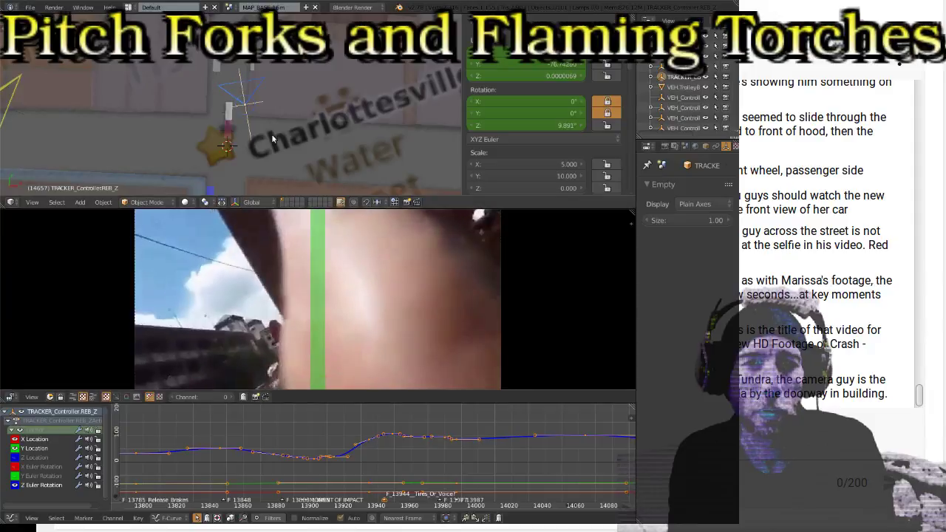
pyautogui.press('r')
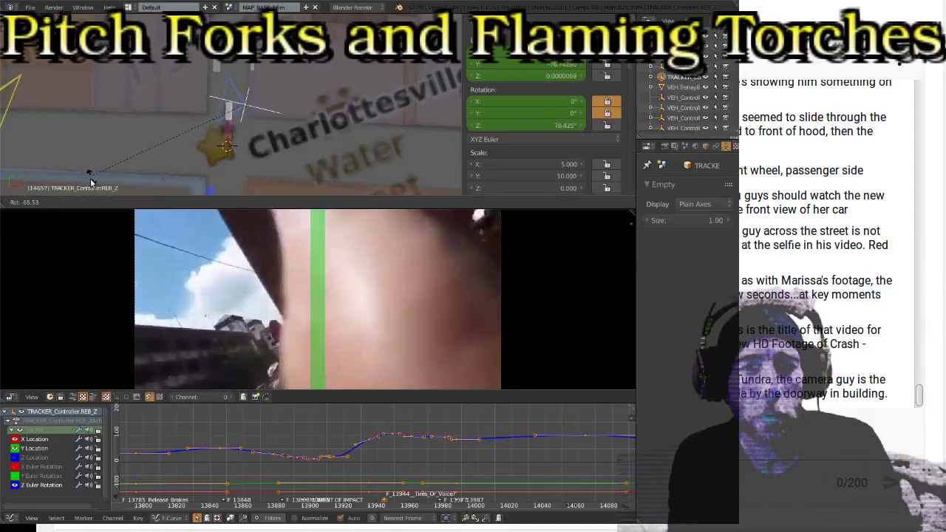
pyautogui.click(120, 196)
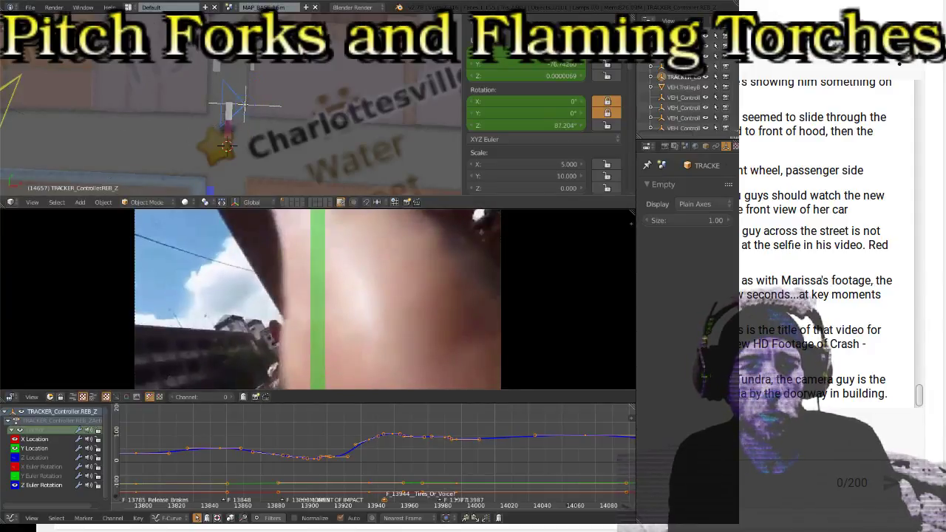
pyautogui.press('i')
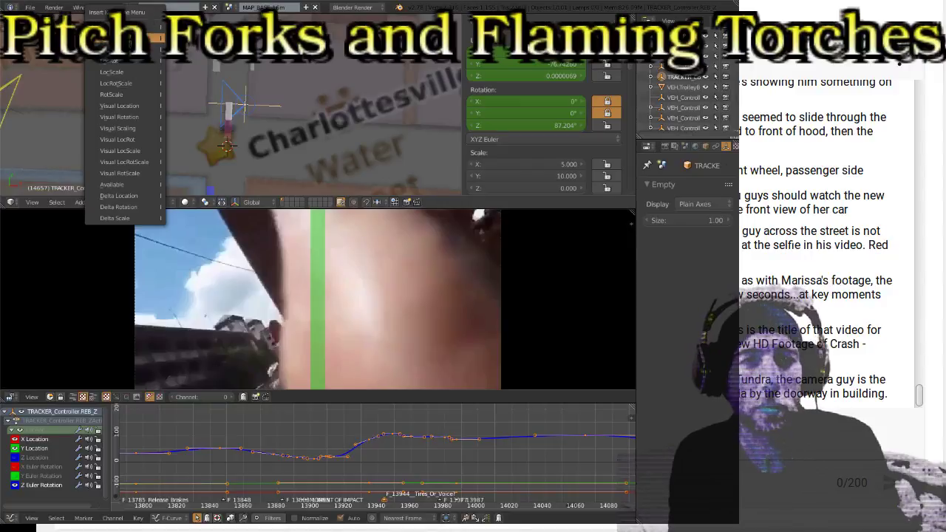
pyautogui.click(152, 37)
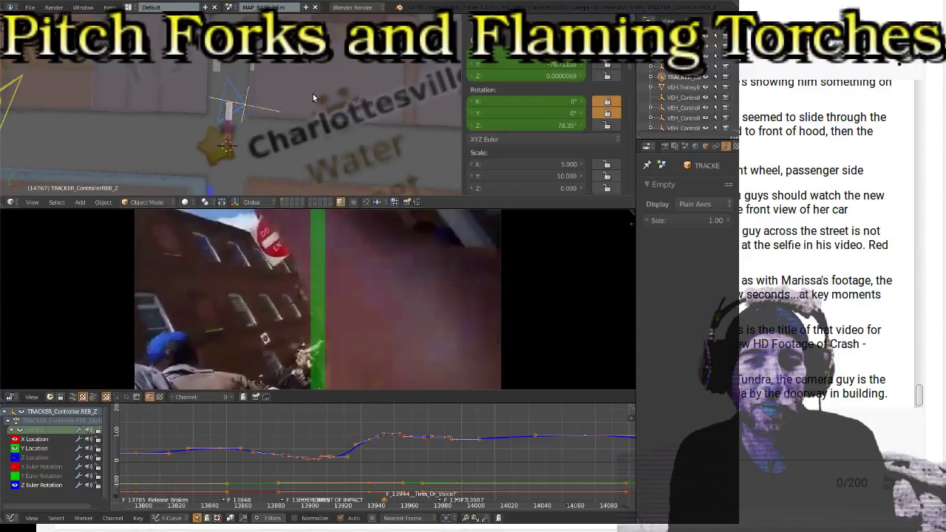
# Rotate the tracker controller to about 6.5° on Z to match the brick building view, and insert a Rotation keyframe at frame 14767
pyautogui.scroll(-2, 207, 96)
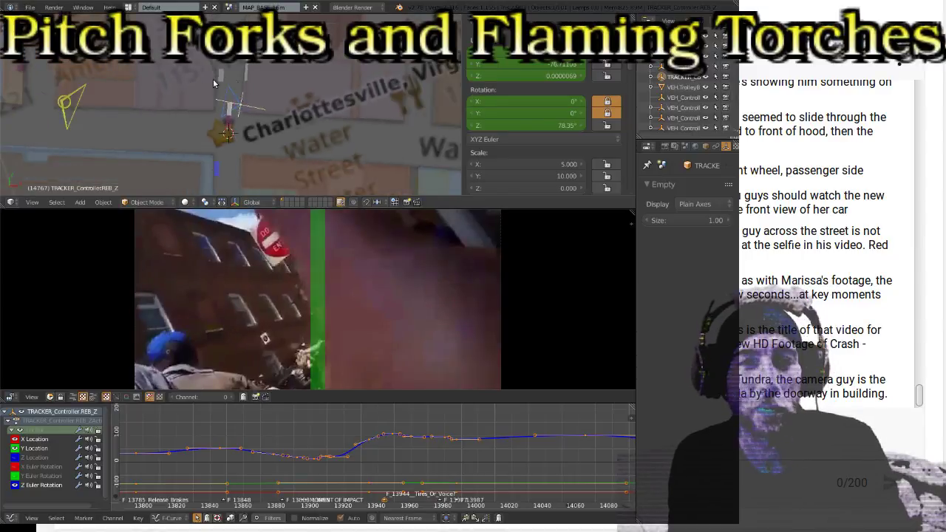
pyautogui.keyDown('shift'); pyautogui.moveTo(257, 44); pyautogui.dragTo(257, 101, button='middle'); pyautogui.keyUp('shift')
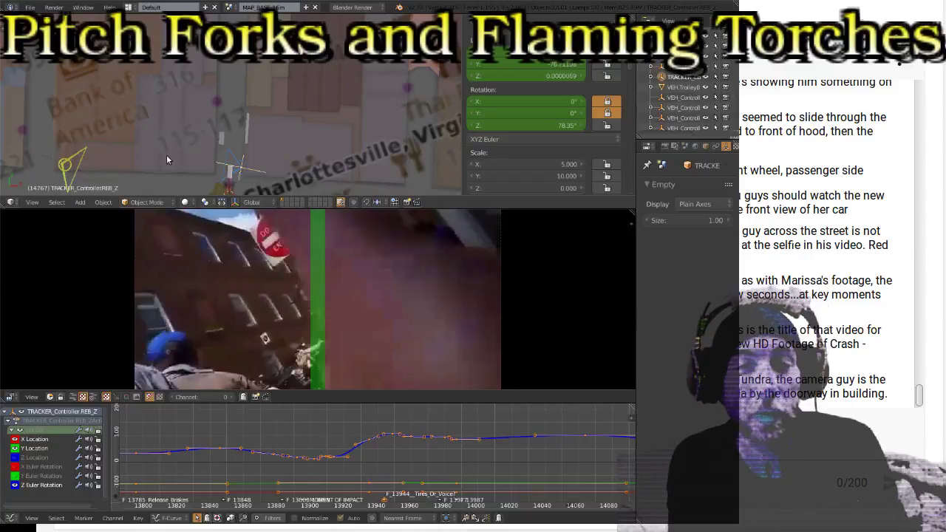
pyautogui.press('r')
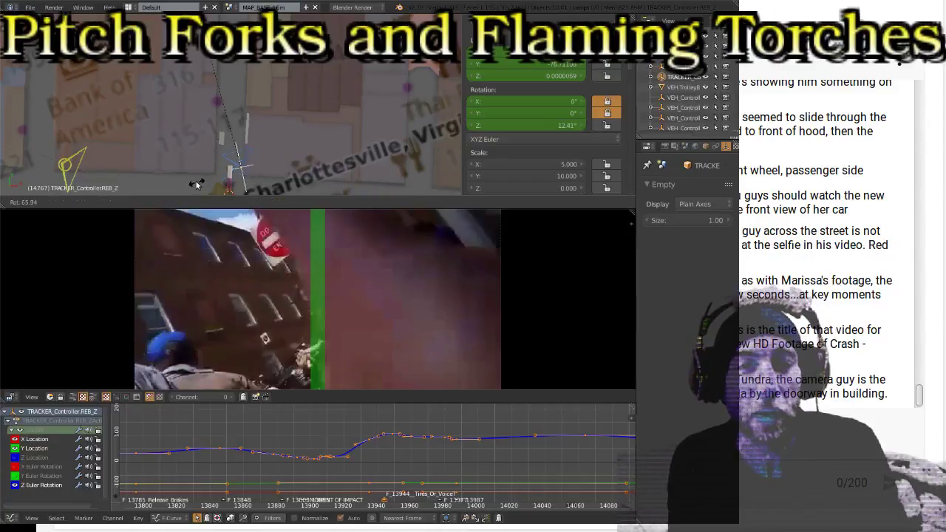
pyautogui.click(193, 183)
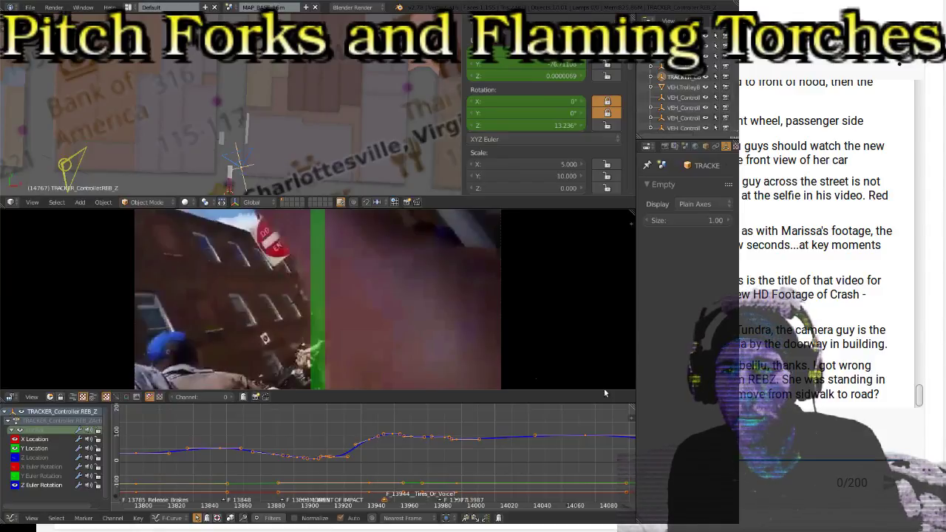
pyautogui.scroll(2, 813, 199)
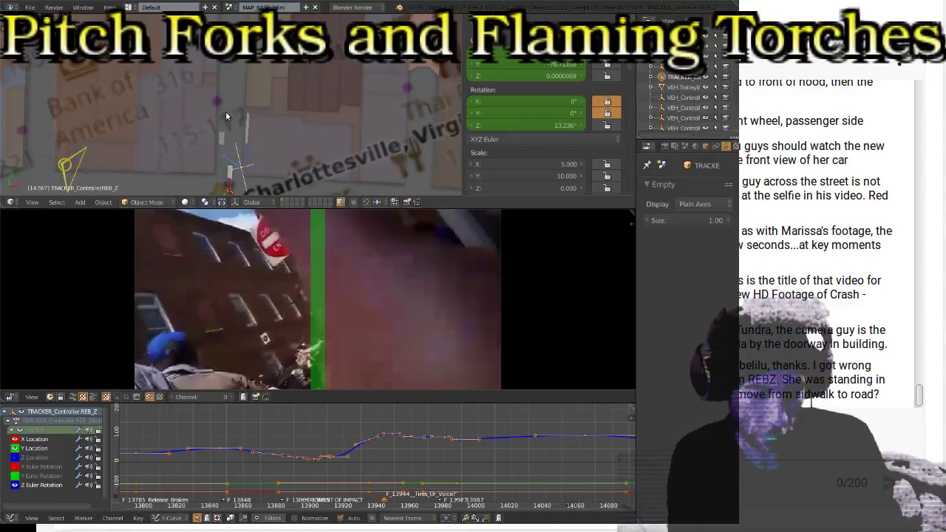
pyautogui.press('r')
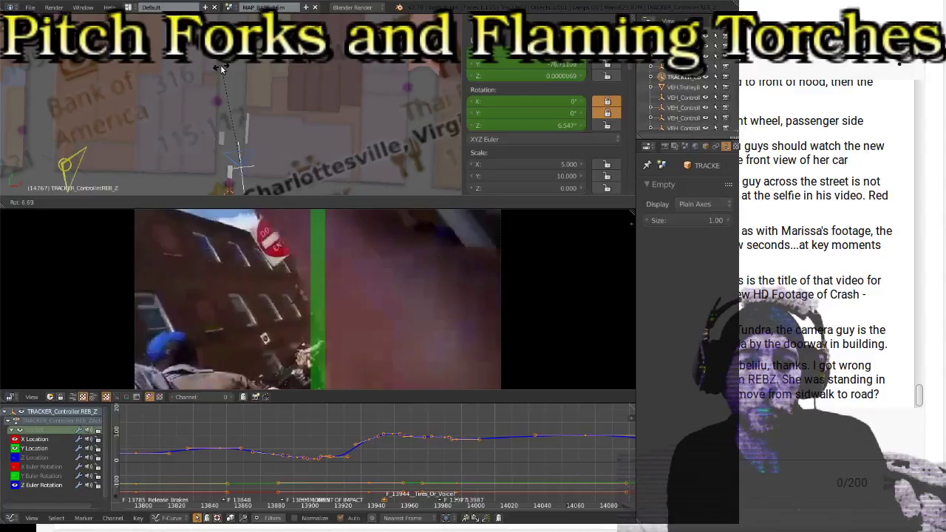
pyautogui.click(220, 67)
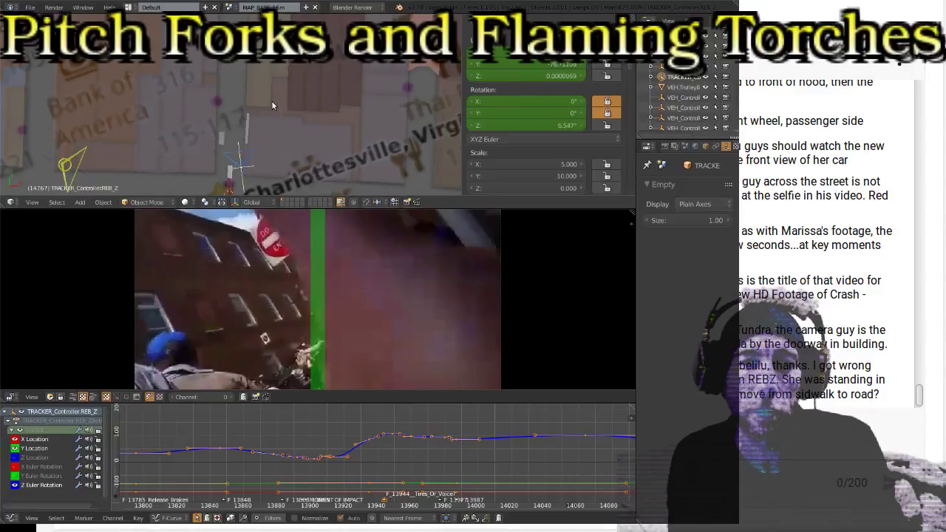
pyautogui.press('i')
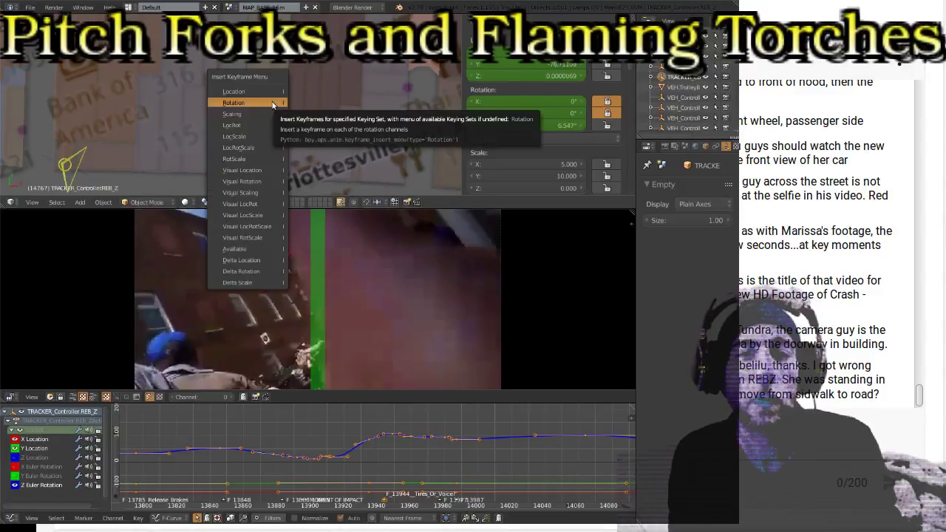
pyautogui.click(273, 103)
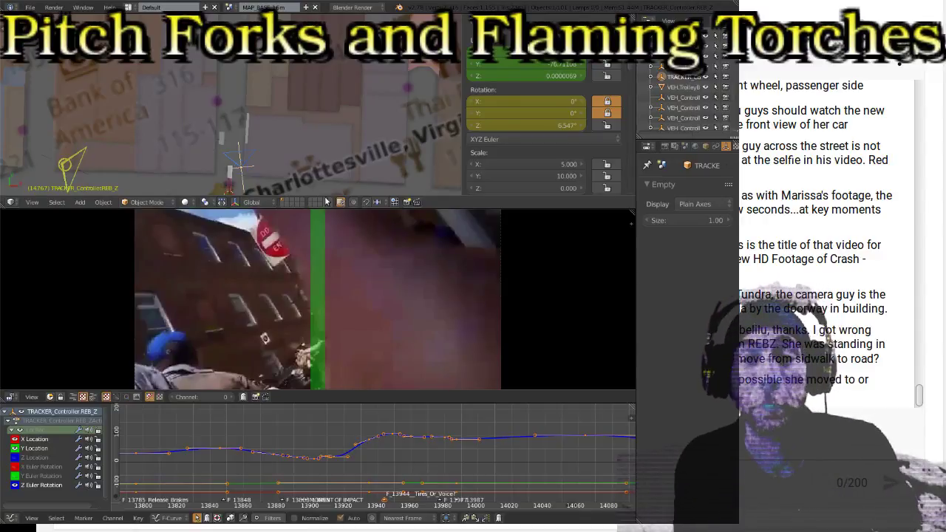
# Step back through the rotation keyframes to frame 14460 to check the tracker's viewing direction against the footage
pyautogui.press('Down')
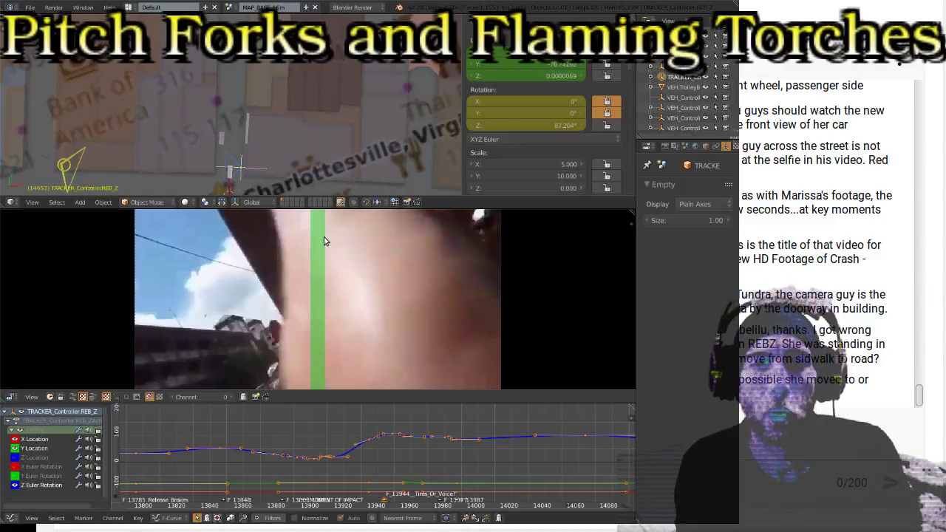
pyautogui.press('Up')
pyautogui.press('Down')
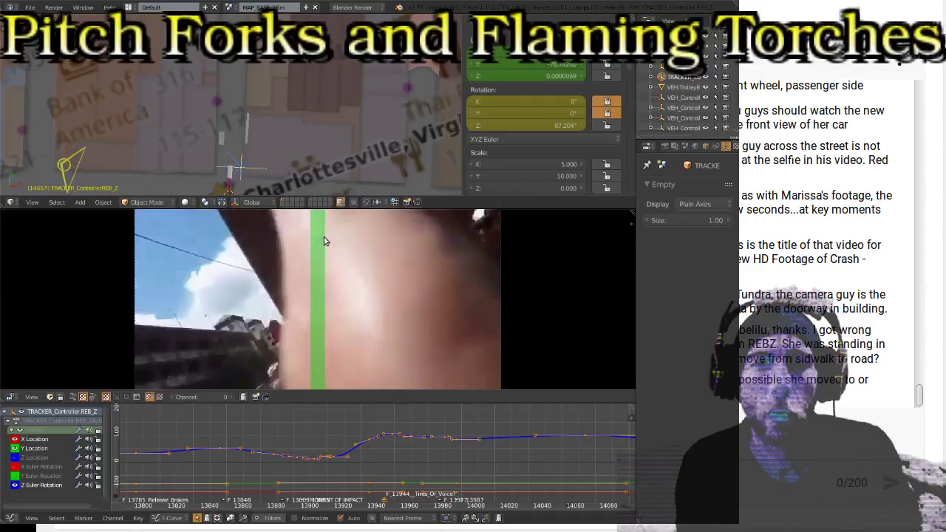
pyautogui.press('Down')
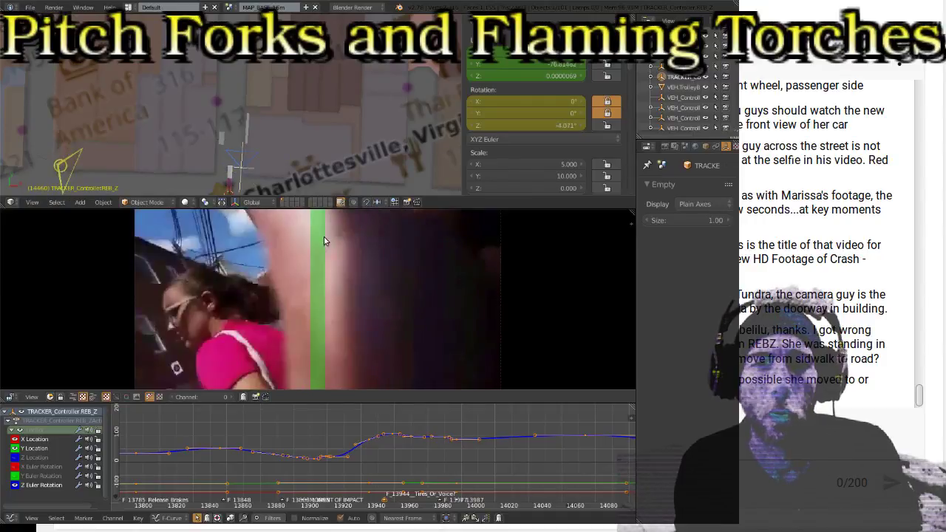
# Advance to frame 14834, rotate the tracker controller to about 54.8° on Z, and insert a Rotation keyframe
pyautogui.press('Right')
pyautogui.press('Right')
pyautogui.press('Right')
pyautogui.press('Right')
pyautogui.press('Right')
pyautogui.press('Right')
pyautogui.press('Right')
pyautogui.press('Right')
pyautogui.press('Right')
pyautogui.press('Right')
pyautogui.press('Right')
pyautogui.press('Right')
pyautogui.press('Right')
pyautogui.press('Right')
pyautogui.press('Right')
pyautogui.press('Right')
pyautogui.press('Right')
pyautogui.press('Right')
pyautogui.press('Right')
pyautogui.press('Right')
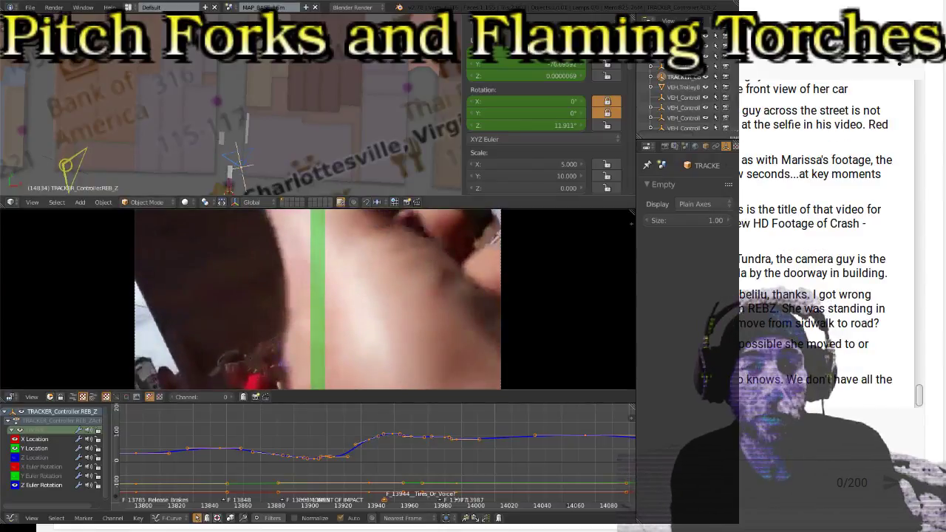
pyautogui.press('r')
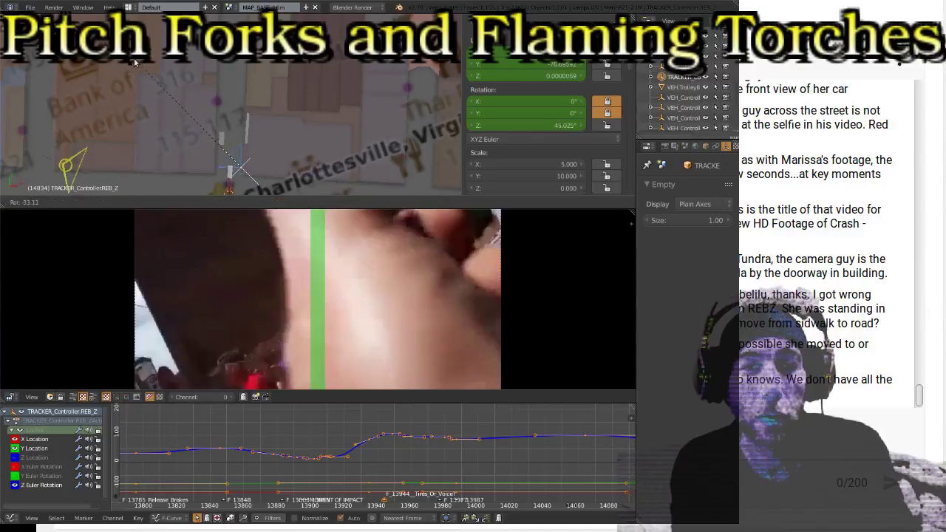
pyautogui.click(110, 74)
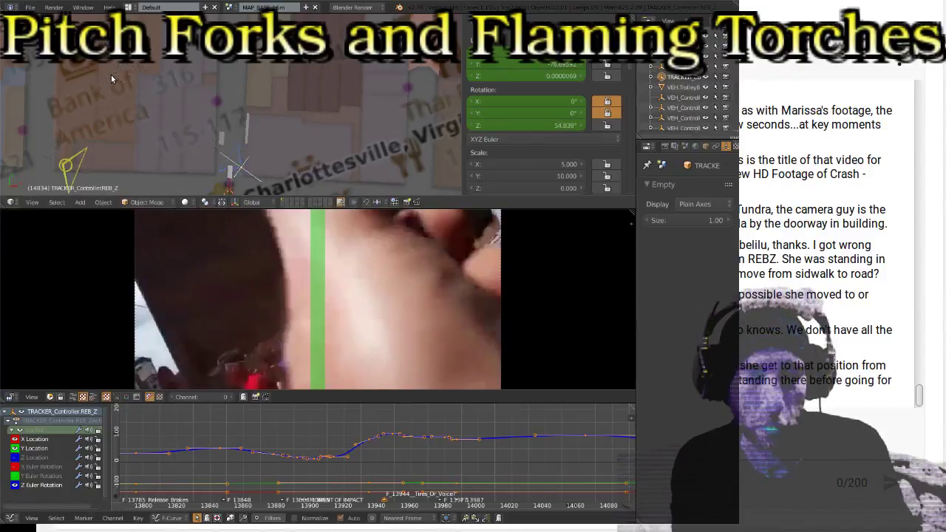
pyautogui.press('i')
pyautogui.click(112, 75)
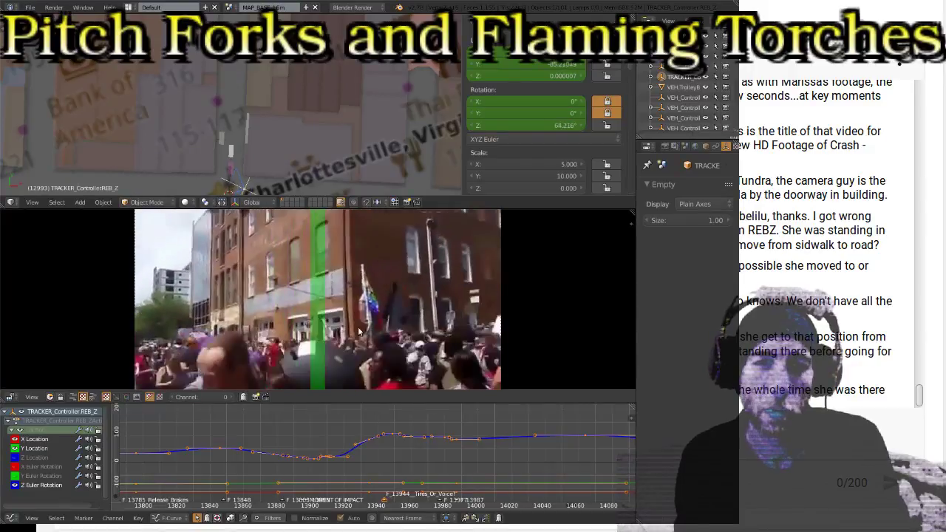
# Examine the footage in a maximized view from about frame 12993 to frame 13924, then restore the multi-editor layout
pyautogui.hotkey('shift', 'space')
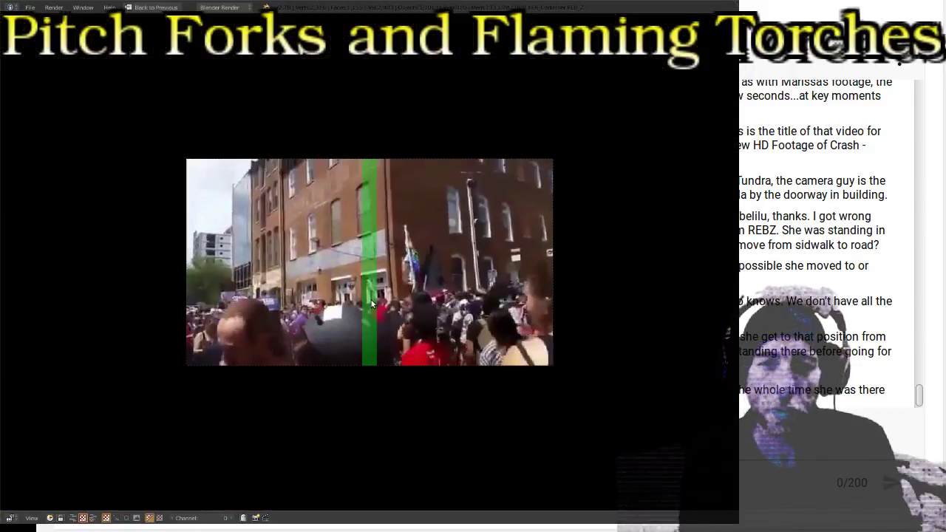
pyautogui.scroll(2, 317, 271)
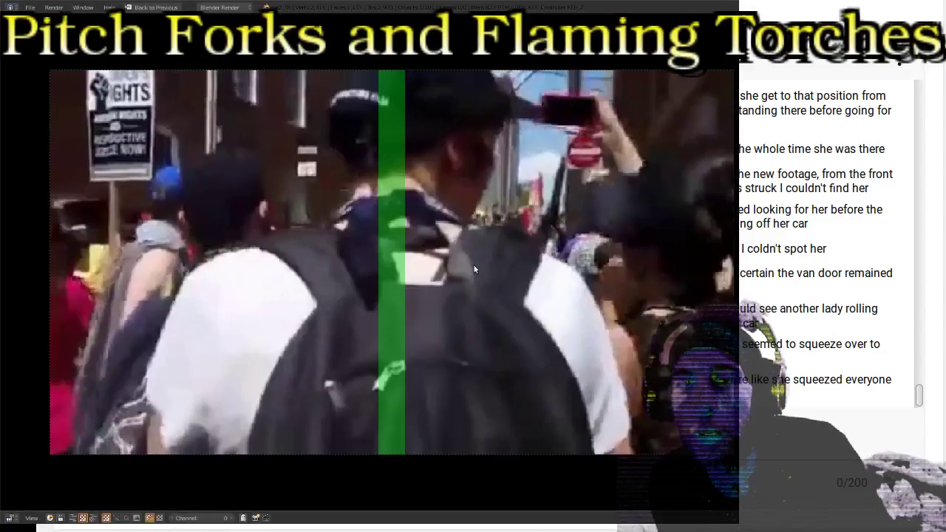
pyautogui.click(305, 187)
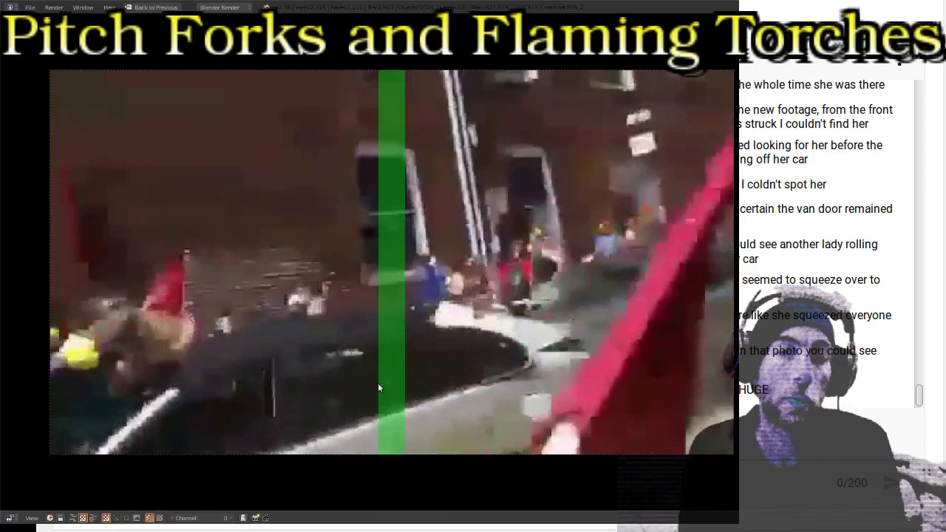
pyautogui.hotkey('shift', 'space')
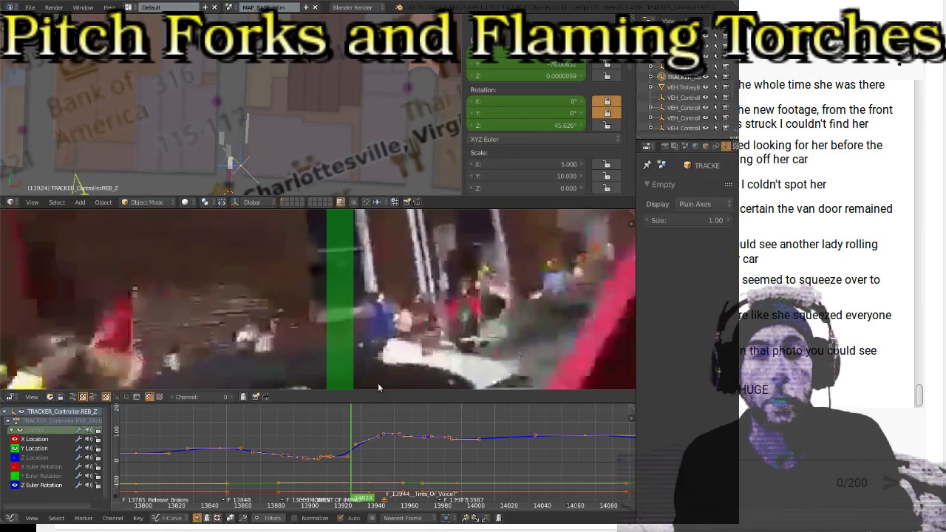
# Step back through the tracker's keyframes from frame 13924 to 13796, comparing its position and direction with the footage
pyautogui.scroll(5, 245, 109)
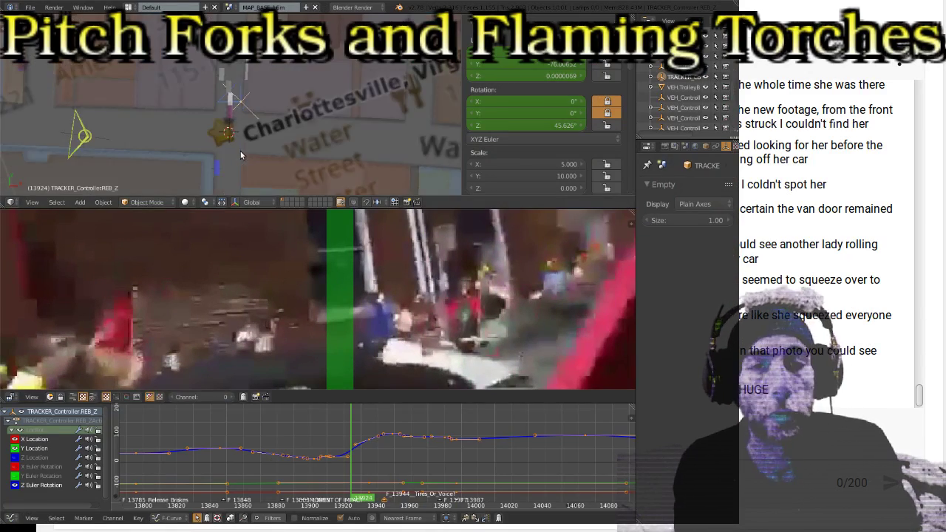
pyautogui.scroll(3, 244, 110)
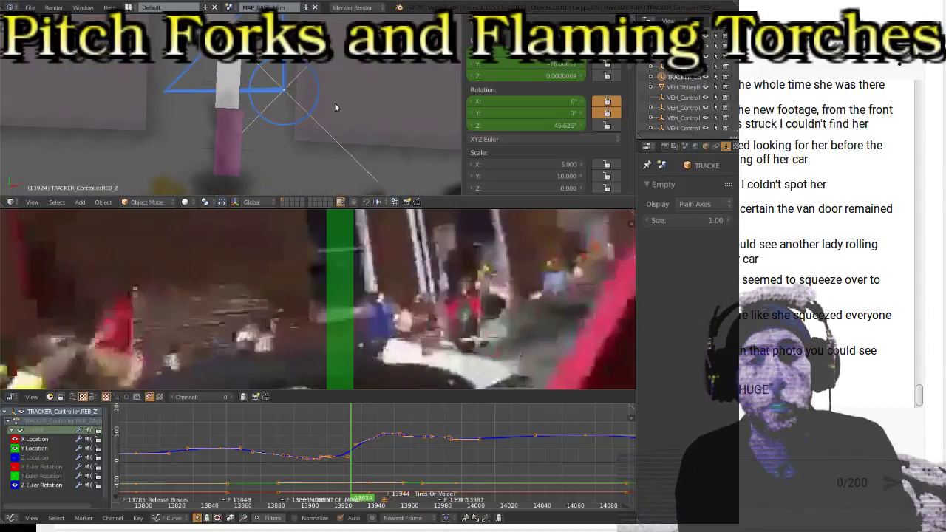
pyautogui.press('Down')
pyautogui.press('Down')
pyautogui.press('Down')
pyautogui.press('Down')
pyautogui.press('Down')
pyautogui.press('Down')
pyautogui.press('Down')
pyautogui.press('Down')
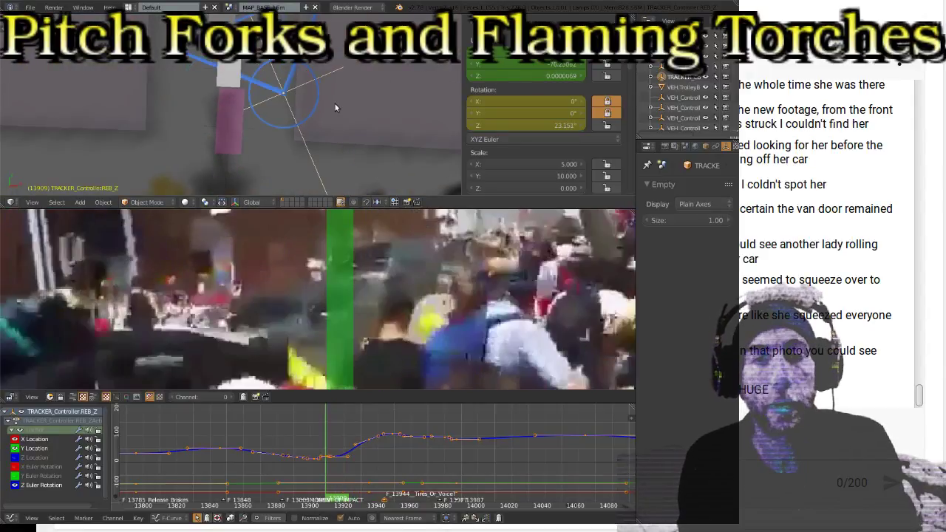
pyautogui.press('Down')
pyautogui.press('Down')
pyautogui.press('Down')
pyautogui.press('Down')
pyautogui.press('Down')
pyautogui.press('Down')
pyautogui.press('Down')
pyautogui.press('Down')
pyautogui.press('Down')
pyautogui.press('Down')
pyautogui.press('Down')
pyautogui.press('Down')
pyautogui.press('Down')
pyautogui.press('Down')
pyautogui.press('Down')
pyautogui.press('Down')
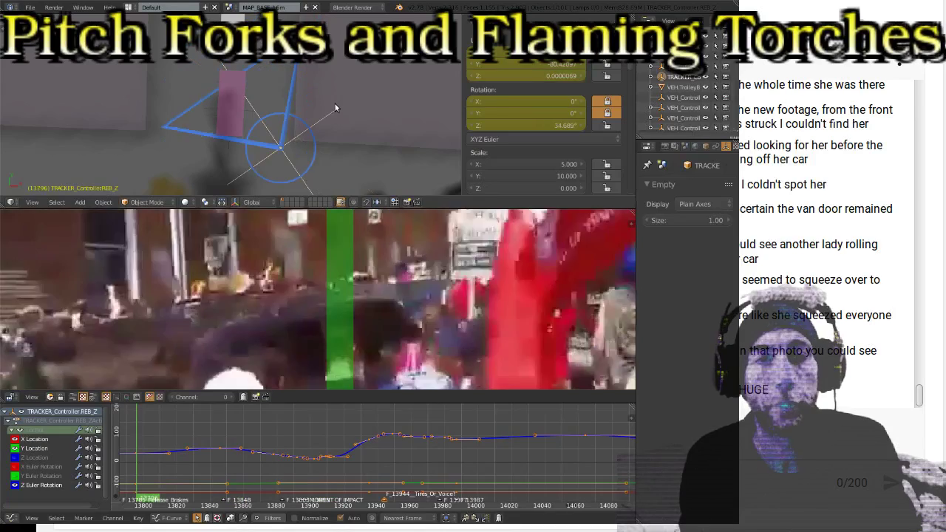
# Advance through the earlier footage from about frame 12968 to frame 13108, examining the crowd against the tracker's viewing direction
pyautogui.press('Right')
pyautogui.press('Right')
pyautogui.press('Right')
pyautogui.press('Right')
pyautogui.press('Right')
pyautogui.press('Right')
pyautogui.press('Right')
pyautogui.press('Right')
pyautogui.press('Right')
pyautogui.press('Right')
pyautogui.press('Right')
pyautogui.press('Right')
pyautogui.press('Right')
pyautogui.press('Right')
pyautogui.press('Right')
pyautogui.press('Right')
pyautogui.press('Right')
pyautogui.press('Right')
pyautogui.press('Right')
pyautogui.press('Right')
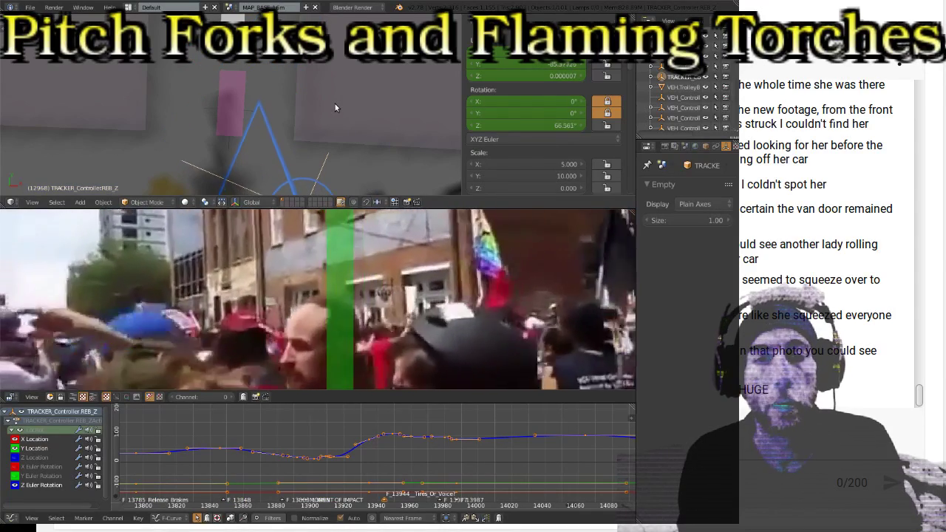
pyautogui.press('Right')
pyautogui.press('Right')
pyautogui.press('Right')
pyautogui.press('Right')
pyautogui.press('Right')
pyautogui.press('Right')
pyautogui.press('Right')
pyautogui.press('Right')
pyautogui.press('Right')
pyautogui.press('Right')
pyautogui.press('Right')
pyautogui.press('Right')
pyautogui.press('Right')
pyautogui.press('Right')
pyautogui.press('Right')
pyautogui.press('Right')
pyautogui.press('Right')
pyautogui.press('Right')
pyautogui.press('Right')
pyautogui.press('Right')
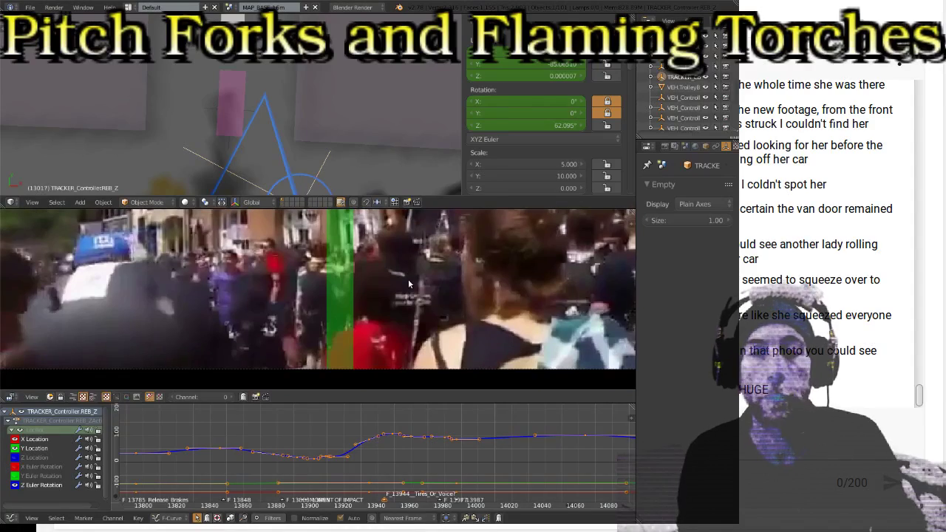
pyautogui.press('Right')
pyautogui.press('Right')
pyautogui.press('Right')
pyautogui.press('Right')
pyautogui.press('Right')
pyautogui.press('Right')
pyautogui.press('Right')
pyautogui.press('Right')
pyautogui.press('Right')
pyautogui.press('Right')
pyautogui.press('Right')
pyautogui.press('Right')
pyautogui.press('Right')
pyautogui.press('Right')
pyautogui.press('Right')
pyautogui.press('Right')
pyautogui.press('Right')
pyautogui.press('Right')
pyautogui.press('Right')
pyautogui.press('Right')
pyautogui.press('Right')
pyautogui.press('Right')
pyautogui.press('Right')
pyautogui.press('Right')
pyautogui.press('Right')
pyautogui.press('Right')
pyautogui.press('Right')
pyautogui.press('Right')
pyautogui.press('Right')
pyautogui.press('Right')
pyautogui.press('Right')
pyautogui.press('Right')
pyautogui.press('Right')
pyautogui.press('Right')
pyautogui.press('Right')
pyautogui.press('Right')
pyautogui.press('Right')
pyautogui.press('Right')
pyautogui.press('Right')
pyautogui.press('Right')
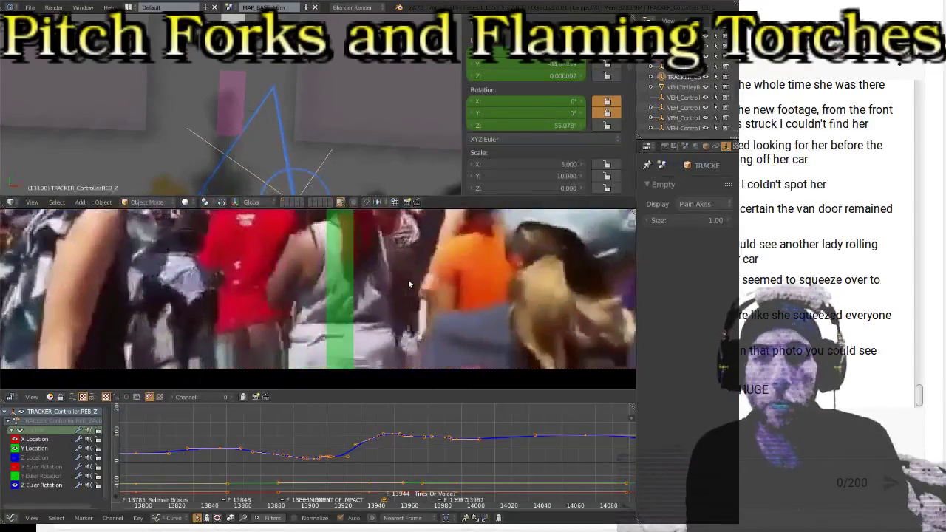
# Bring the whole tracker controller into view and advance to frame 13266, comparing its position and direction with the footage
pyautogui.scroll(3, 331, 127)
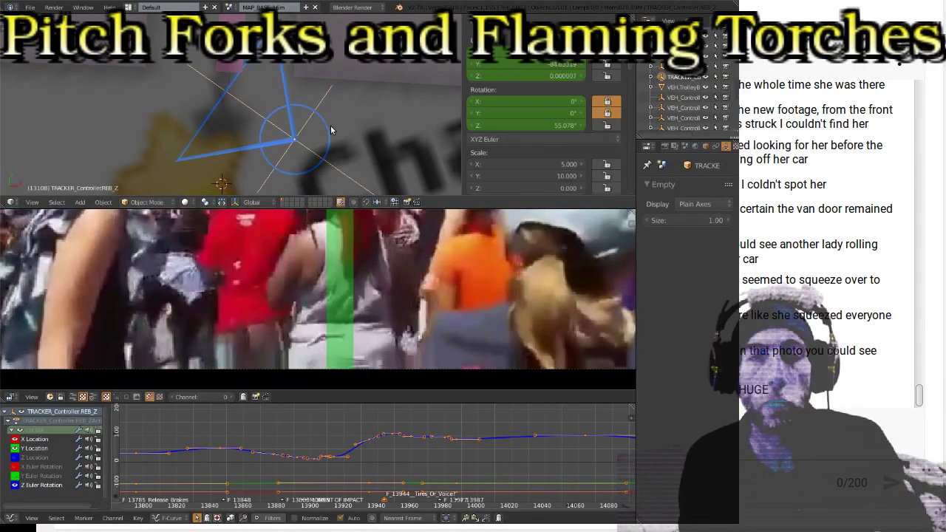
pyautogui.press('Right')
pyautogui.press('Right')
pyautogui.press('Right')
pyautogui.press('Right')
pyautogui.press('Right')
pyautogui.press('Right')
pyautogui.press('Right')
pyautogui.press('Right')
pyautogui.press('Right')
pyautogui.press('Right')
pyautogui.press('Right')
pyautogui.press('Right')
pyautogui.press('Right')
pyautogui.press('Right')
pyautogui.press('Right')
pyautogui.press('Right')
pyautogui.press('Right')
pyautogui.press('Right')
pyautogui.press('Right')
pyautogui.press('Right')
pyautogui.press('Right')
pyautogui.press('Right')
pyautogui.press('Right')
pyautogui.press('Right')
pyautogui.press('Right')
pyautogui.press('Right')
pyautogui.press('Right')
pyautogui.press('Right')
pyautogui.press('Right')
pyautogui.press('Right')
pyautogui.press('Right')
pyautogui.press('Right')
pyautogui.press('Right')
pyautogui.press('Right')
pyautogui.press('Right')
pyautogui.press('Right')
pyautogui.press('Right')
pyautogui.press('Right')
pyautogui.press('Right')
pyautogui.press('Right')
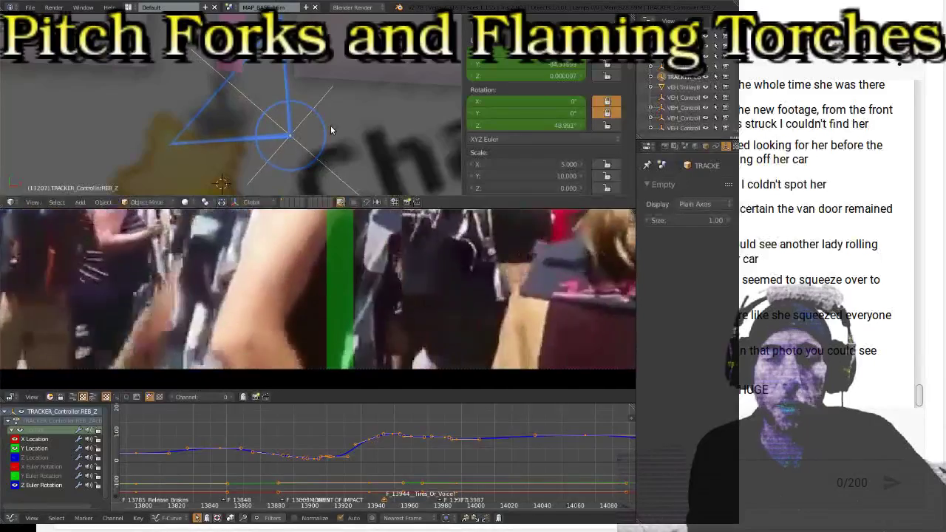
pyautogui.press('Right')
pyautogui.press('Right')
pyautogui.press('Right')
pyautogui.press('Right')
pyautogui.press('Right')
pyautogui.press('Right')
pyautogui.press('Right')
pyautogui.press('Right')
pyautogui.press('Right')
pyautogui.press('Right')
pyautogui.press('Right')
pyautogui.press('Right')
pyautogui.press('Right')
pyautogui.press('Right')
pyautogui.press('Right')
pyautogui.press('Right')
pyautogui.press('Right')
pyautogui.press('Right')
pyautogui.press('Right')
pyautogui.press('Right')
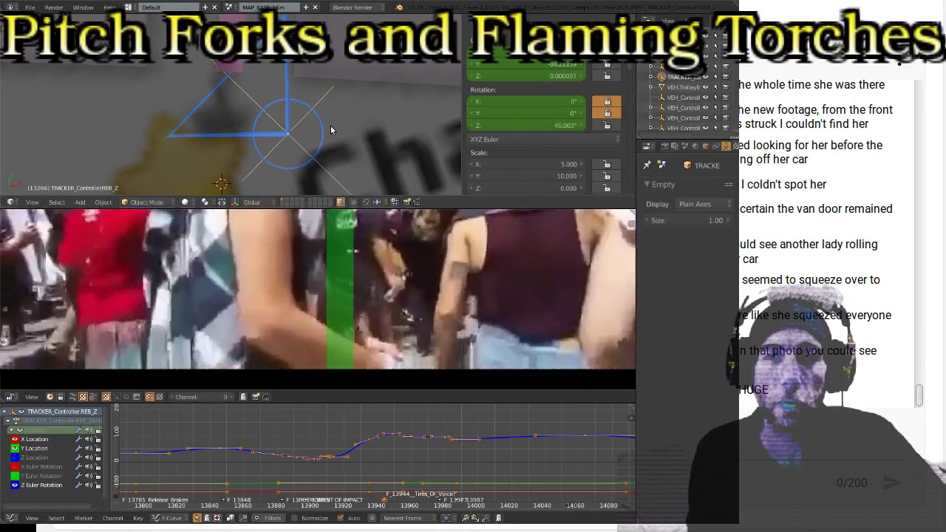
# Advance from frame 13266 toward frame 13878, comparing the tracker's position and viewing direction with the crowd in the footage
pyautogui.press('Right')
pyautogui.press('Right')
pyautogui.press('Right')
pyautogui.press('Right')
pyautogui.press('Right')
pyautogui.press('Right')
pyautogui.press('Right')
pyautogui.press('Right')
pyautogui.press('Right')
pyautogui.press('Right')
pyautogui.press('Right')
pyautogui.press('Right')
pyautogui.press('Right')
pyautogui.press('Right')
pyautogui.press('Right')
pyautogui.press('Right')
pyautogui.press('Right')
pyautogui.press('Right')
pyautogui.press('Right')
pyautogui.press('Right')
pyautogui.press('Right')
pyautogui.press('Right')
pyautogui.press('Right')
pyautogui.press('Right')
pyautogui.press('Right')
pyautogui.press('Right')
pyautogui.press('Right')
pyautogui.press('Right')
pyautogui.press('Right')
pyautogui.press('Right')
pyautogui.press('Right')
pyautogui.press('Right')
pyautogui.press('Right')
pyautogui.press('Right')
pyautogui.press('Right')
pyautogui.press('Right')
pyautogui.press('Right')
pyautogui.press('Right')
pyautogui.press('Right')
pyautogui.press('Right')
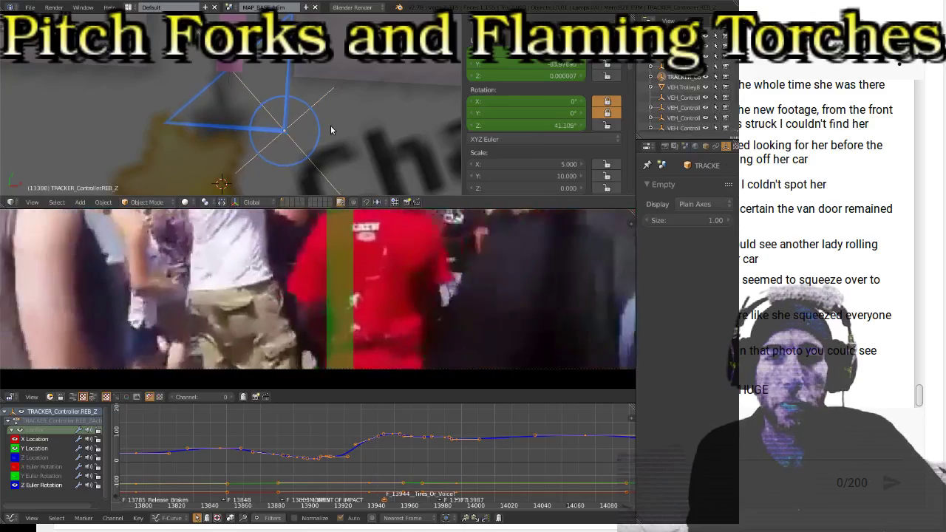
pyautogui.press('Right')
pyautogui.press('Right')
pyautogui.press('Right')
pyautogui.press('Right')
pyautogui.press('Right')
pyautogui.press('Right')
pyautogui.press('Right')
pyautogui.press('Right')
pyautogui.press('Right')
pyautogui.press('Right')
pyautogui.press('Right')
pyautogui.press('Right')
pyautogui.press('Right')
pyautogui.press('Right')
pyautogui.press('Right')
pyautogui.press('Right')
pyautogui.press('Right')
pyautogui.press('Right')
pyautogui.press('Right')
pyautogui.press('Right')
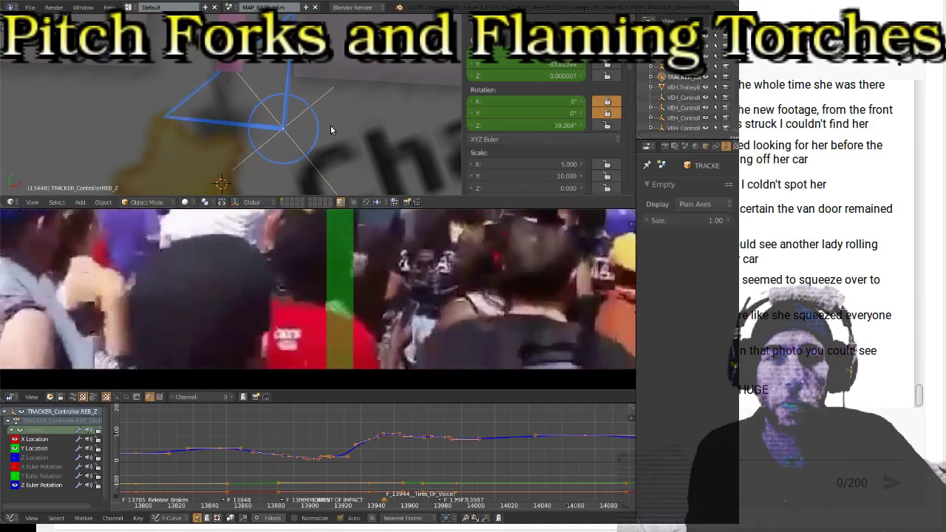
pyautogui.press('Right')
pyautogui.press('Right')
pyautogui.press('Right')
pyautogui.press('Right')
pyautogui.press('Right')
pyautogui.press('Right')
pyautogui.press('Right')
pyautogui.press('Right')
pyautogui.press('Right')
pyautogui.press('Right')
pyautogui.press('Right')
pyautogui.press('Right')
pyautogui.press('Right')
pyautogui.press('Right')
pyautogui.press('Right')
pyautogui.press('Right')
pyautogui.press('Right')
pyautogui.press('Right')
pyautogui.press('Right')
pyautogui.press('Right')
pyautogui.press('Right')
pyautogui.press('Right')
pyautogui.press('Right')
pyautogui.press('Right')
pyautogui.press('Right')
pyautogui.press('Right')
pyautogui.press('Right')
pyautogui.press('Right')
pyautogui.press('Right')
pyautogui.press('Right')
pyautogui.press('Right')
pyautogui.press('Right')
pyautogui.press('Right')
pyautogui.press('Right')
pyautogui.press('Right')
pyautogui.press('Right')
pyautogui.press('Right')
pyautogui.press('Right')
pyautogui.press('Right')
pyautogui.press('Right')
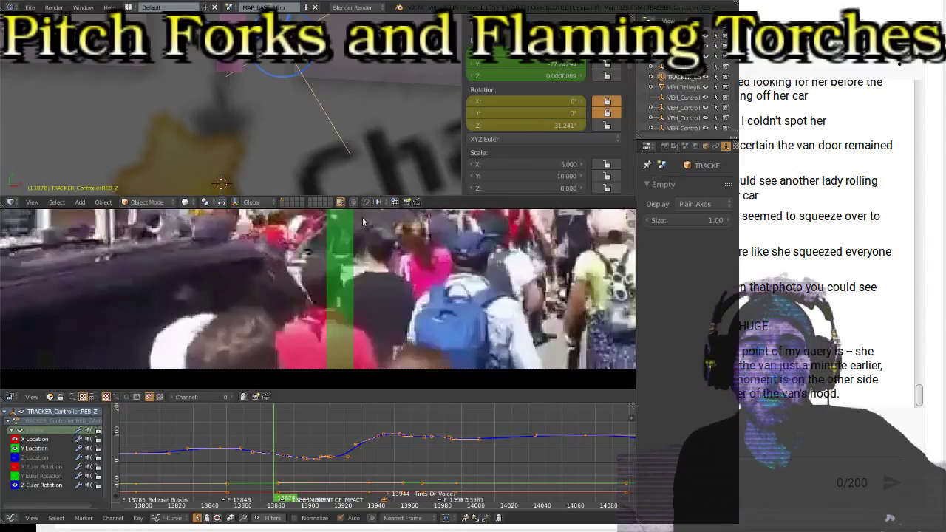
# Enlarge the footage viewer's area and bring the full image width and more of the tracker's surroundings into view
pyautogui.moveTo(429, 208); pyautogui.dragTo(431, 141)
pyautogui.scroll(-2, 393, 270)
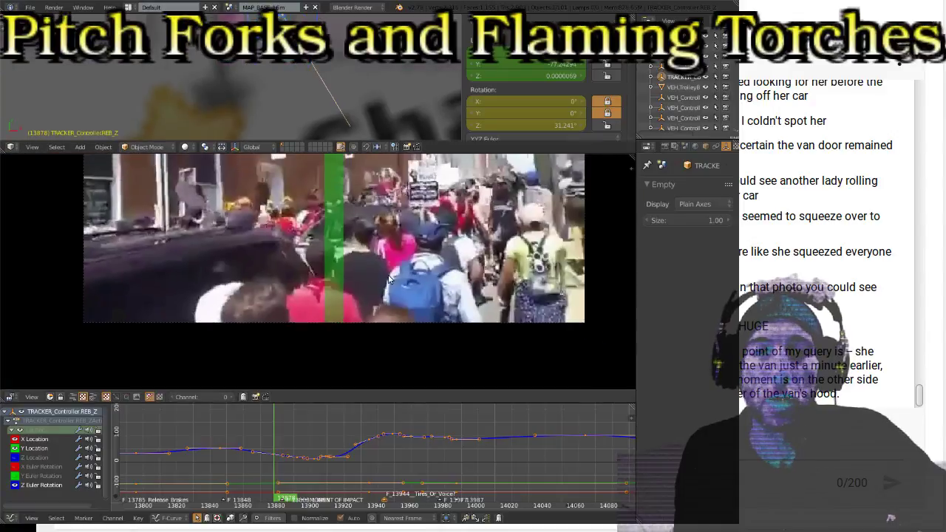
pyautogui.scroll(-4, 302, 73)
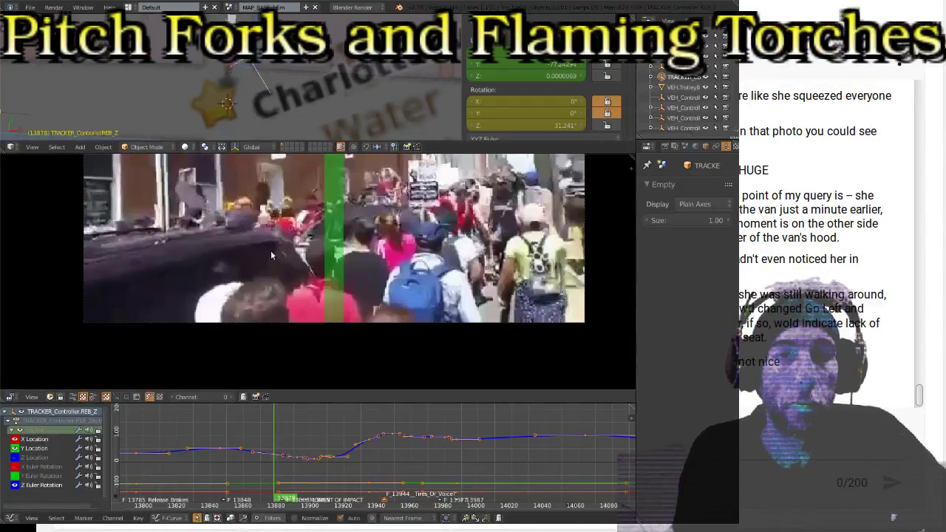
# Jump to frame 13751 and step back through the tracker's keyframes to frame 11903, comparing its direction with the footage
pyautogui.scroll(-2, 256, 454)
pyautogui.scroll(-3, 257, 455)
pyautogui.click(195, 438)
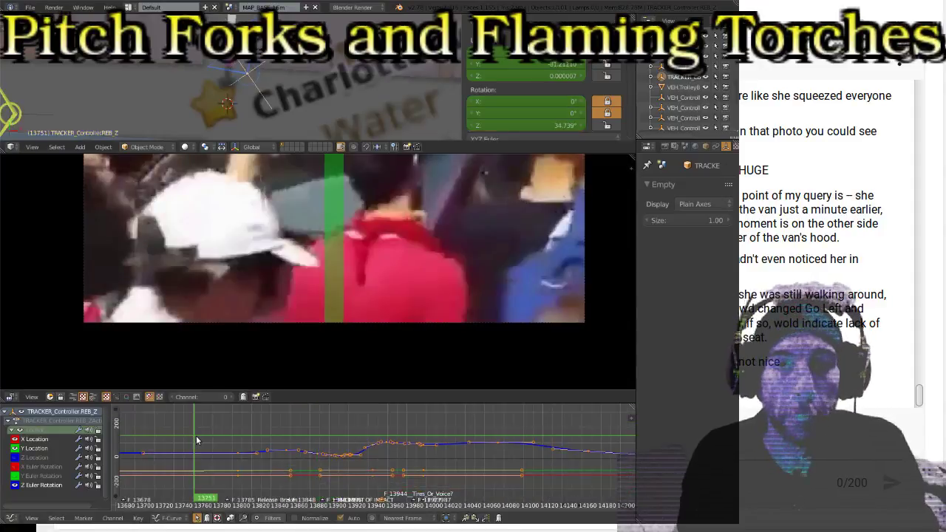
pyautogui.press('Down')
pyautogui.press('Down')
pyautogui.press('Down')
pyautogui.press('Down')
pyautogui.press('Down')
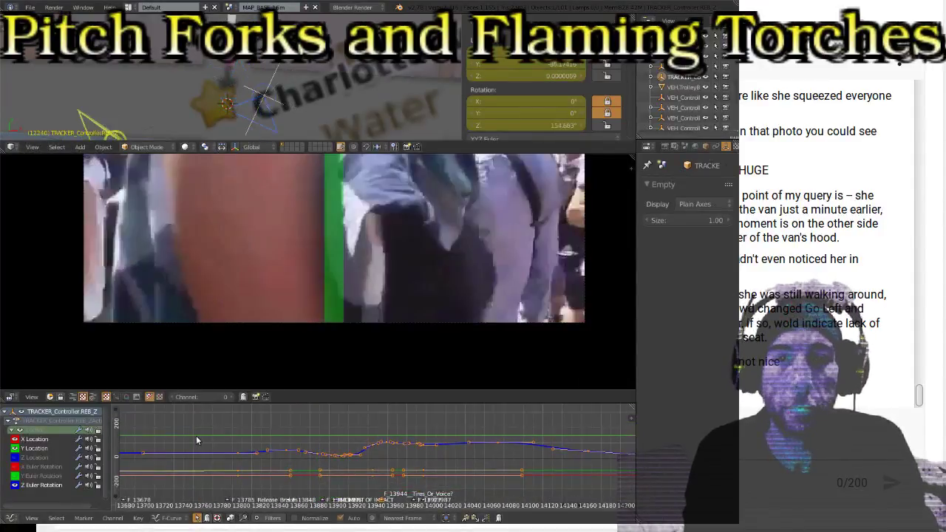
pyautogui.press('Down')
pyautogui.press('Down')
pyautogui.press('Down')
pyautogui.press('Down')
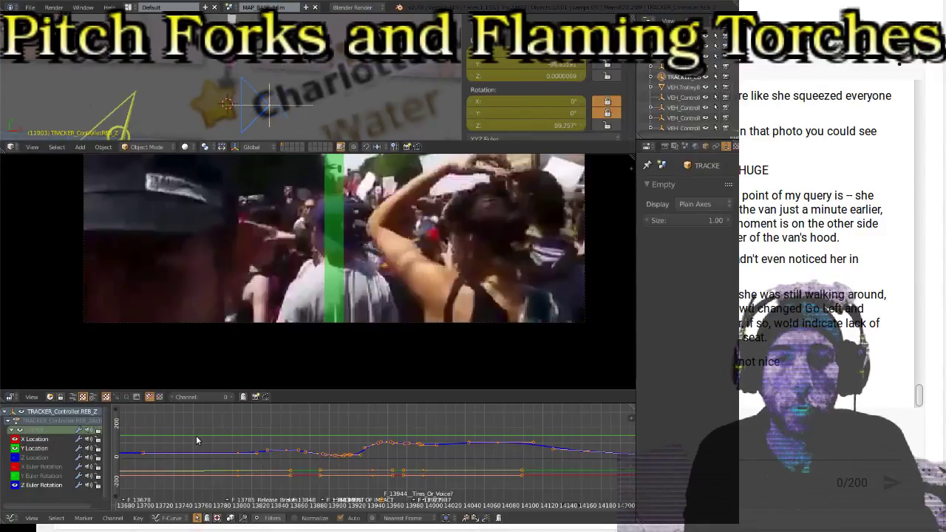
# Show the earlier part of the tracker's curves and examine the footage at frames 12626 and 12500
pyautogui.press('Right')
pyautogui.scroll(-4, 193, 469)
pyautogui.moveTo(226, 464); pyautogui.dragTo(460, 460, button='middle')
pyautogui.click(228, 427)
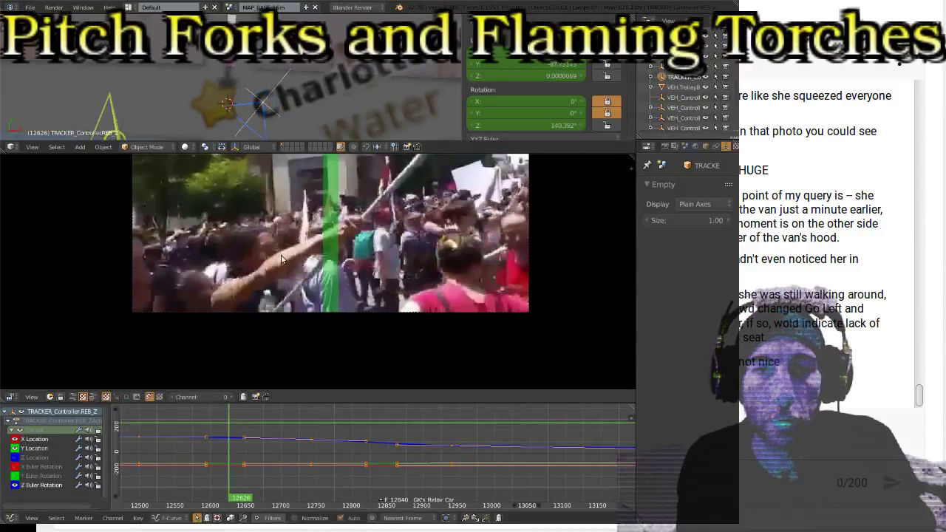
pyautogui.hotkey('shift', 'Left')
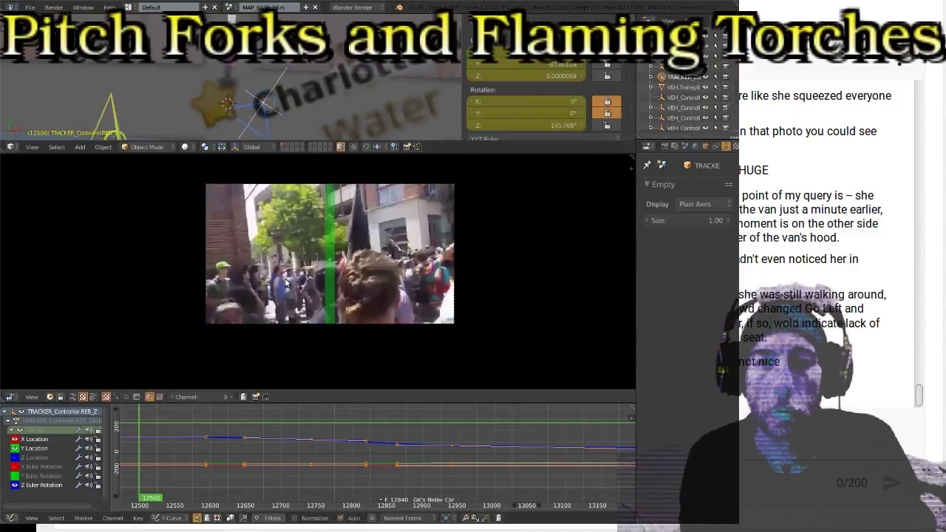
# Step back through the tracker's keyframes from frame 12500 to frame 10272, comparing its position and direction with the footage
pyautogui.press('Down')
pyautogui.press('Down')
pyautogui.press('Left')
pyautogui.press('Left')
pyautogui.press('Left')
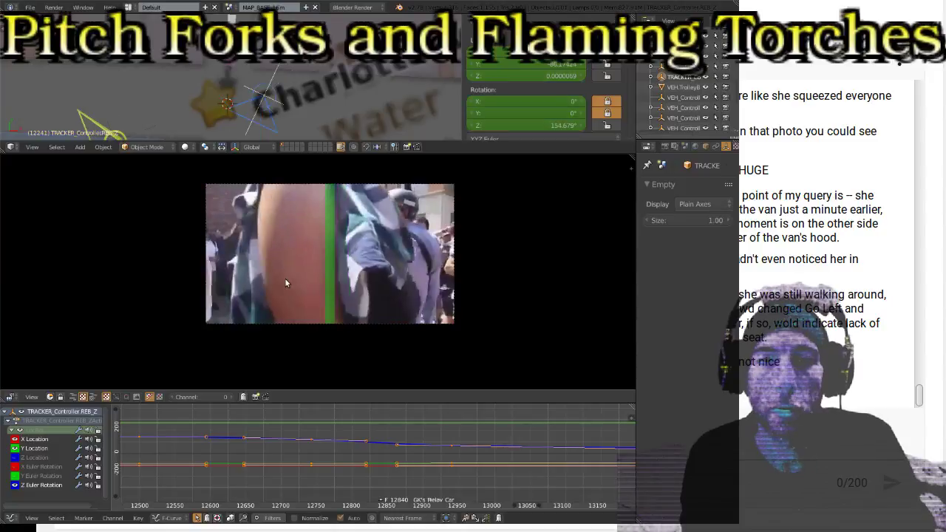
pyautogui.press('Left')
pyautogui.press('Left')
pyautogui.press('Left')
pyautogui.press('Left')
pyautogui.press('Left')
pyautogui.press('Left')
pyautogui.press('Down')
pyautogui.press('Down')
pyautogui.press('Down')
pyautogui.press('Down')
pyautogui.press('Down')
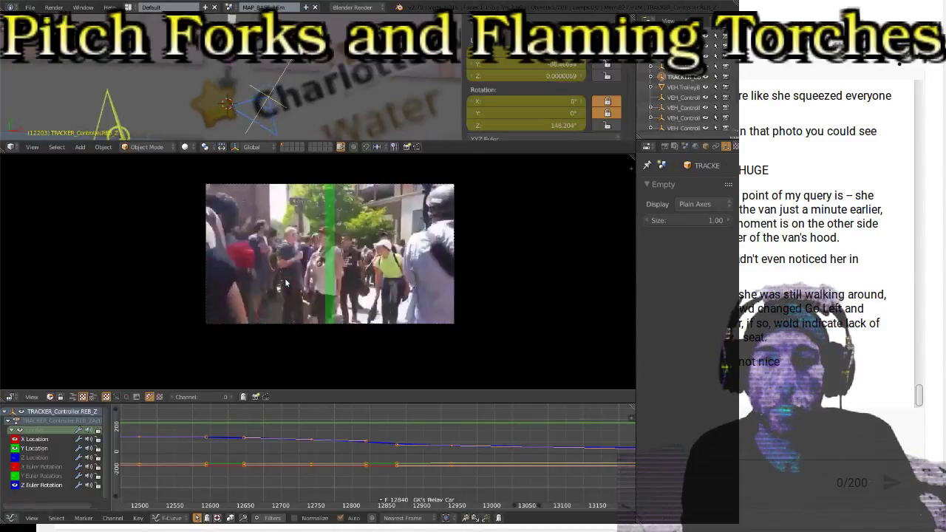
pyautogui.press('Down')
pyautogui.press('Down')
pyautogui.press('Down')
pyautogui.press('Down')
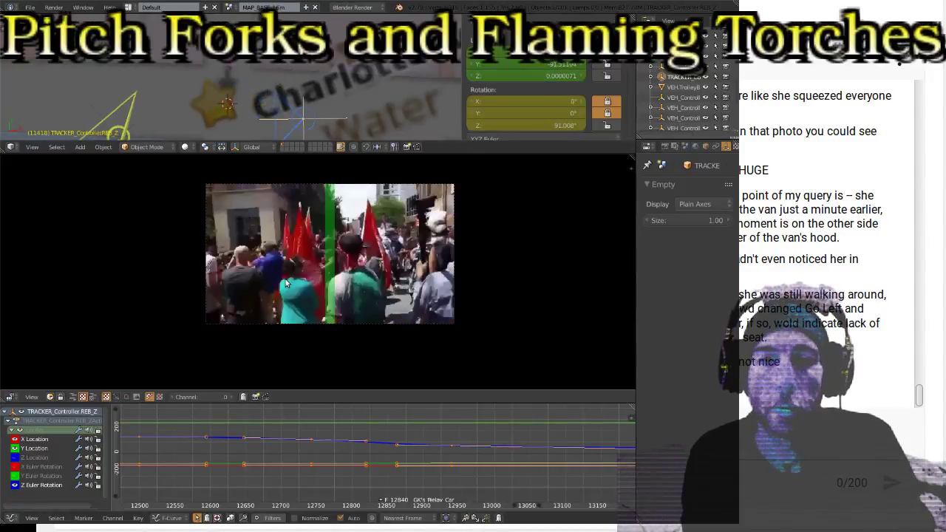
pyautogui.press('Down')
pyautogui.press('Down')
pyautogui.press('Down')
pyautogui.press('Down')
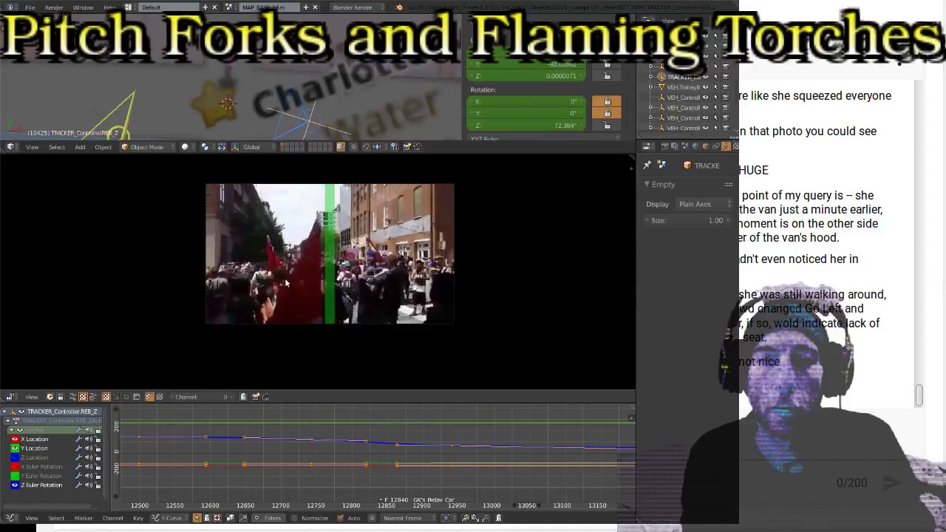
pyautogui.press('Down')
pyautogui.press('Down')
pyautogui.press('Down')
pyautogui.press('Down')
pyautogui.press('Down')
pyautogui.press('Down')
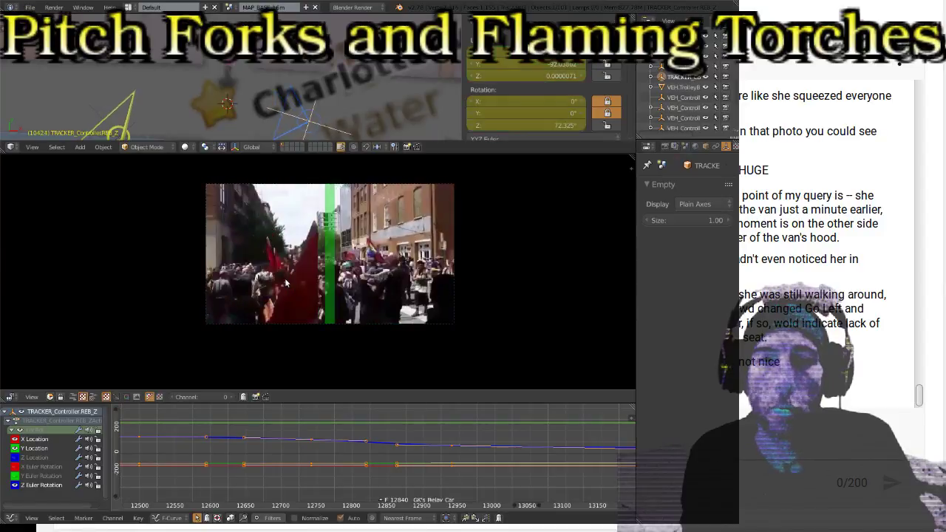
pyautogui.press('Down')
pyautogui.press('Down')
pyautogui.press('Down')
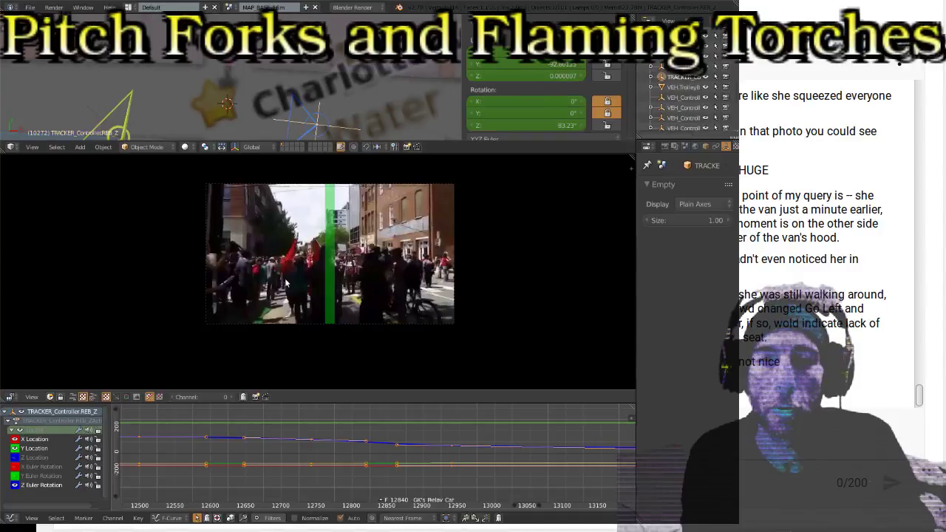
# Play the footage from frame 10272 to about frame 10766, then show the full tracker curves and check frame 8216
pyautogui.hotkey('alt', 'a')
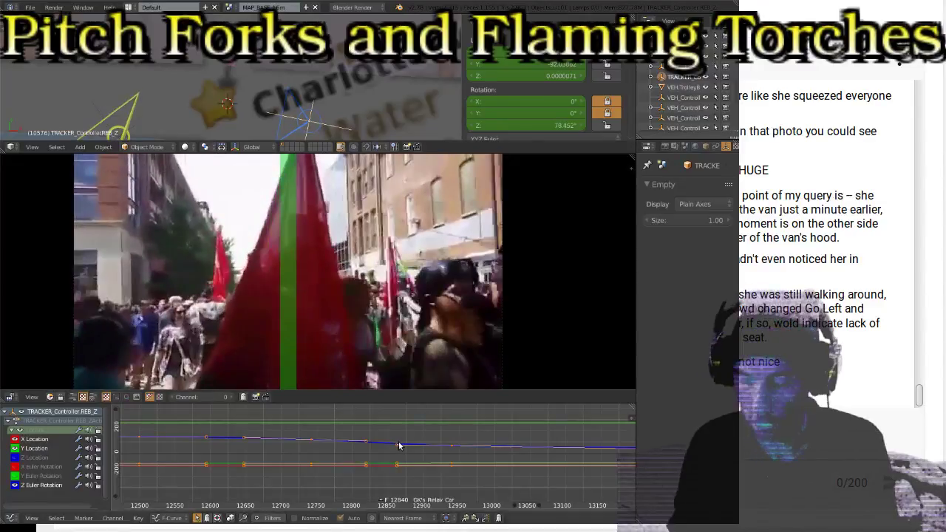
pyautogui.press('Home')
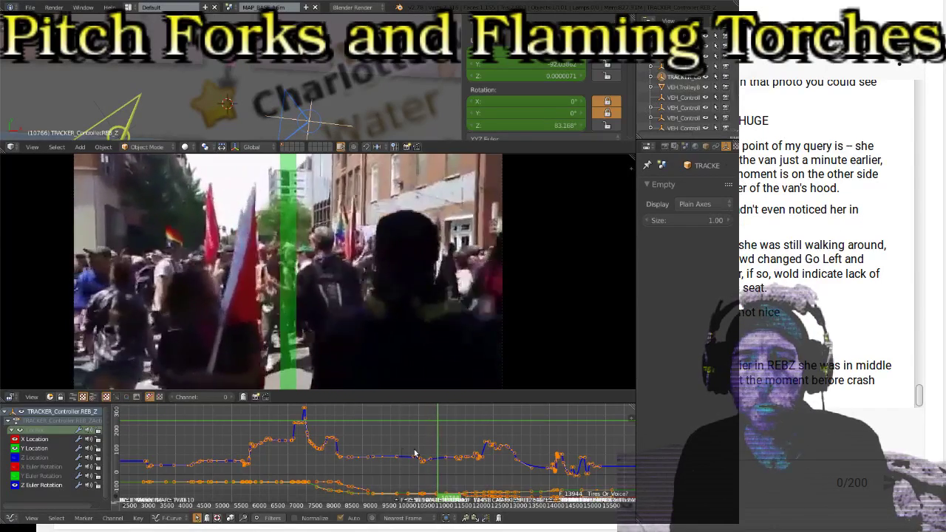
pyautogui.click(343, 442)
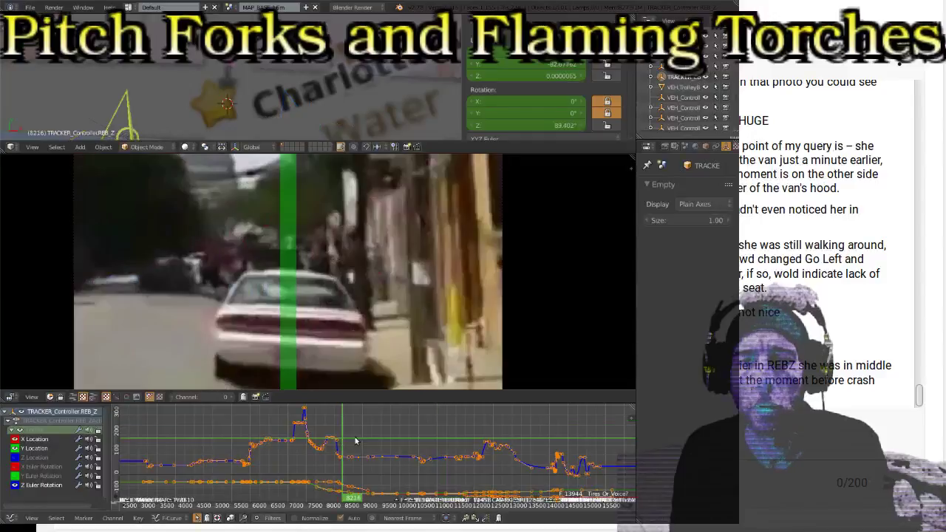
# Examine the street and crowd in the footage between about frames 10010 and 10271, replaying sections against the tracker's viewing direction
pyautogui.click(411, 444)
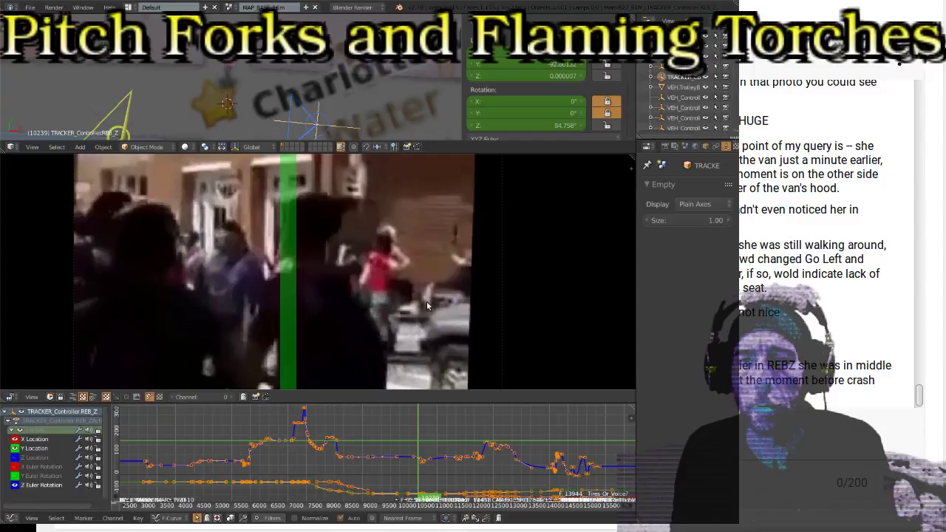
pyautogui.hotkey('alt', 'a')
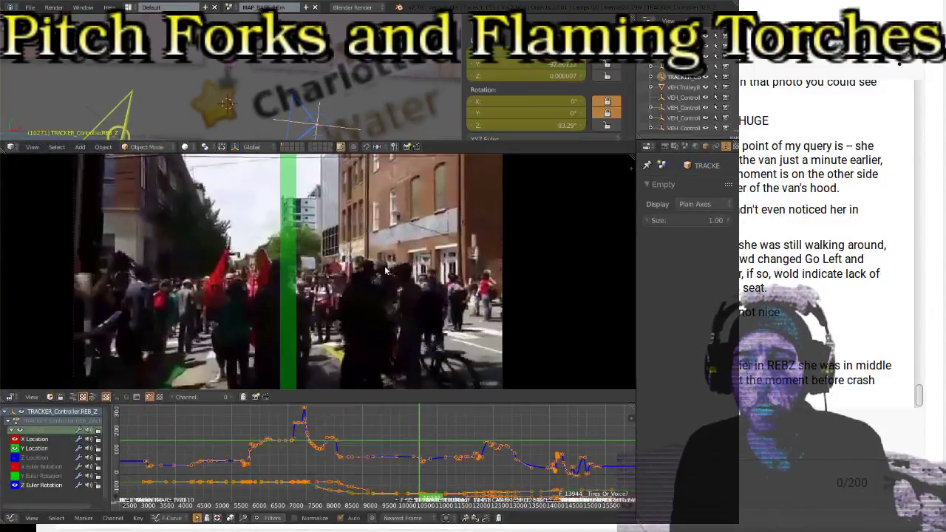
pyautogui.click(411, 441)
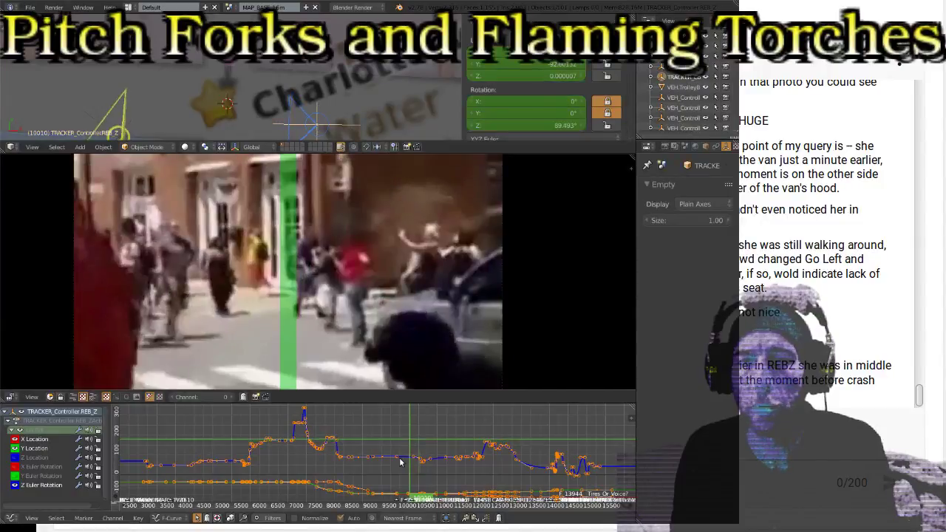
pyautogui.click(392, 458)
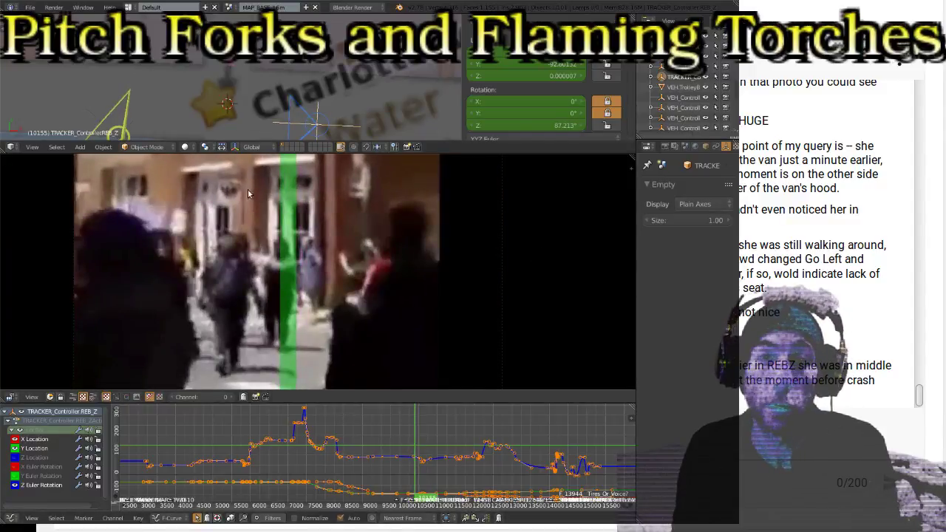
# Step back through the tracker's keyframes from frame 10155 to about frame 8036, comparing its position and direction with the footage
pyautogui.scroll(-3, 177, 105)
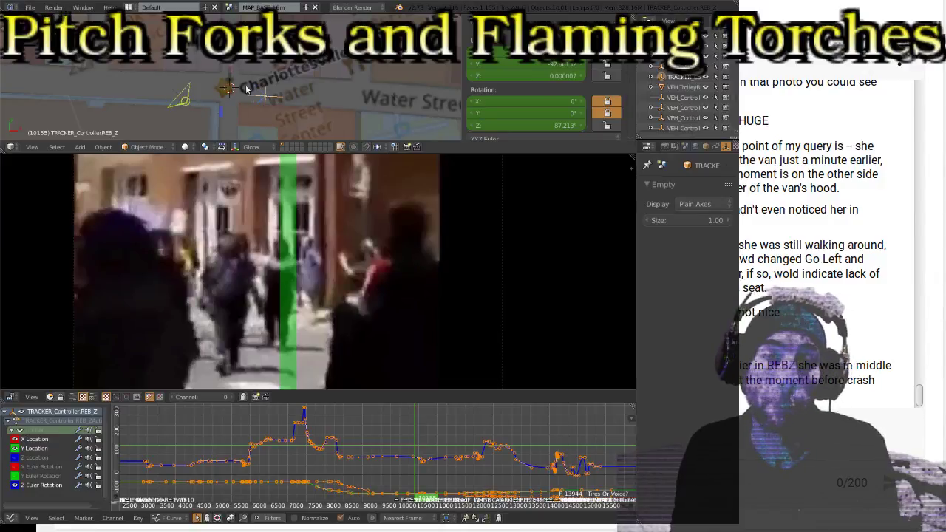
pyautogui.press('Down')
pyautogui.press('Down')
pyautogui.press('Down')
pyautogui.press('Down')
pyautogui.press('Down')
pyautogui.press('Down')
pyautogui.press('Down')
pyautogui.press('Down')
pyautogui.press('Down')
pyautogui.press('Down')
pyautogui.press('Down')
pyautogui.press('Down')
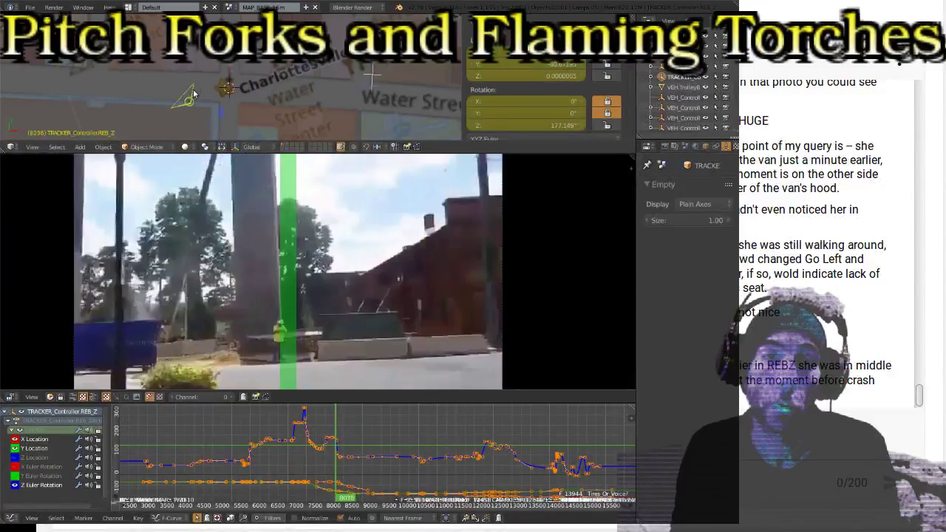
# Check the tracker's keyframes around frames 7487 and 10271, then return to frame 8206
pyautogui.press('Up')
pyautogui.press('Up')
pyautogui.press('Up')
pyautogui.press('Up')
pyautogui.press('Up')
pyautogui.press('Up')
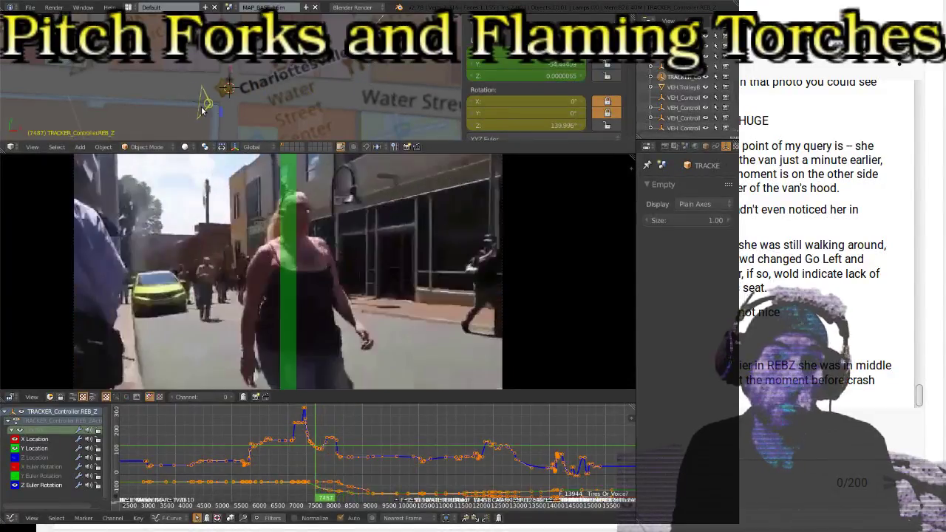
pyautogui.press('Up')
pyautogui.press('Up')
pyautogui.press('Up')
pyautogui.press('Up')
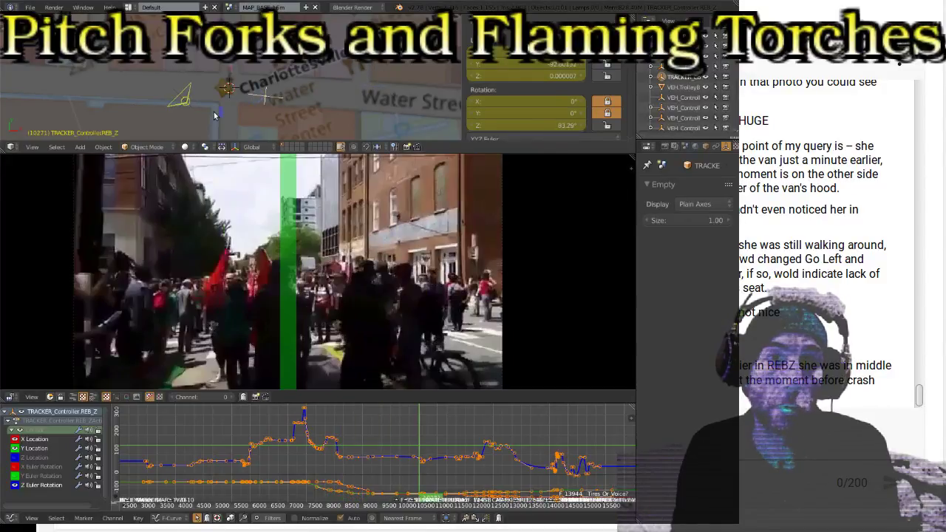
pyautogui.press('Down')
pyautogui.press('Down')
pyautogui.press('Down')
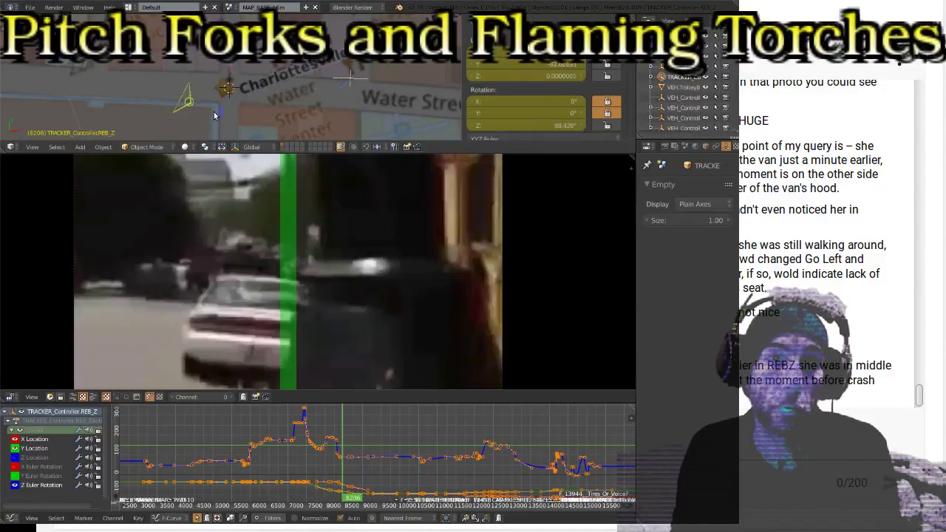
# Examine the street and the white car in the footage from frame 8206 to frame 8226
pyautogui.press('Right')
pyautogui.press('Right')
pyautogui.press('Right')
pyautogui.press('Right')
pyautogui.press('Right')
pyautogui.press('Right')
pyautogui.press('Right')
pyautogui.press('Right')
pyautogui.press('Right')
pyautogui.press('Right')
pyautogui.press('Right')
pyautogui.press('Right')
pyautogui.press('Right')
pyautogui.press('Right')
pyautogui.press('Right')
pyautogui.press('Right')
pyautogui.press('Right')
pyautogui.press('Right')
pyautogui.press('Right')
pyautogui.press('Right')
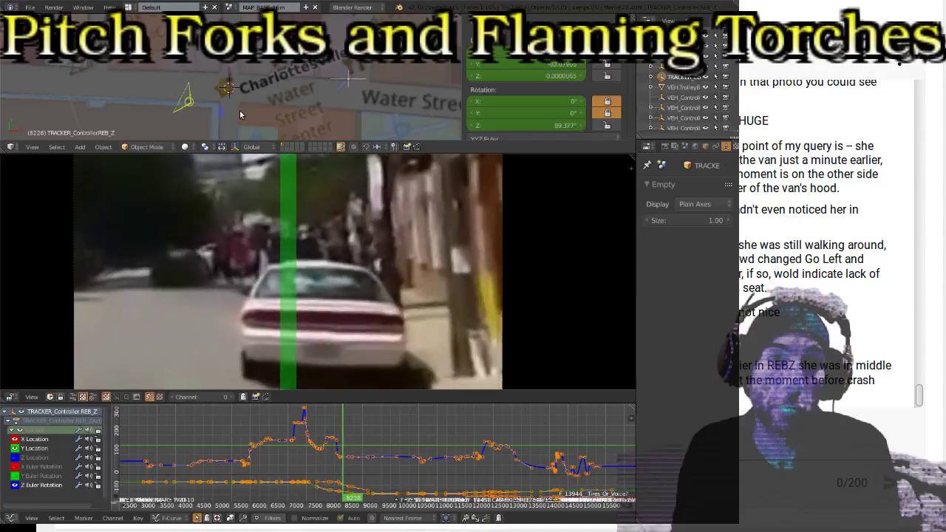
# Go back a few keyframes and examine the footage of the helmeted person at the corner through frames 8097 and 8156
pyautogui.press('Down')
pyautogui.press('Down')
pyautogui.press('Down')
pyautogui.press('Right')
pyautogui.press('Right')
pyautogui.press('Right')
pyautogui.press('Right')
pyautogui.press('Right')
pyautogui.press('Right')
pyautogui.press('Right')
pyautogui.press('Right')
pyautogui.press('Right')
pyautogui.press('Right')
pyautogui.press('Right')
pyautogui.press('Right')
pyautogui.press('Right')
pyautogui.press('Right')
pyautogui.press('Right')
pyautogui.press('Right')
pyautogui.press('Right')
pyautogui.press('Right')
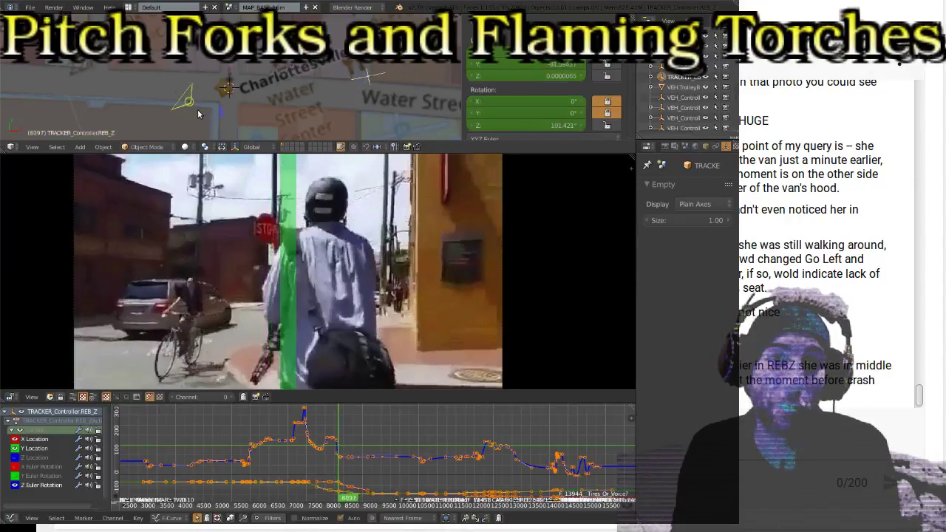
pyautogui.press('Right')
pyautogui.press('Right')
pyautogui.press('Right')
pyautogui.press('Right')
pyautogui.press('Right')
pyautogui.press('Right')
pyautogui.press('Right')
pyautogui.press('Right')
pyautogui.press('Right')
pyautogui.press('Right')
pyautogui.press('Right')
pyautogui.press('Right')
pyautogui.press('Right')
pyautogui.press('Right')
pyautogui.press('Right')
pyautogui.press('Right')
pyautogui.press('Right')
pyautogui.press('Right')
pyautogui.press('Right')
pyautogui.press('Right')
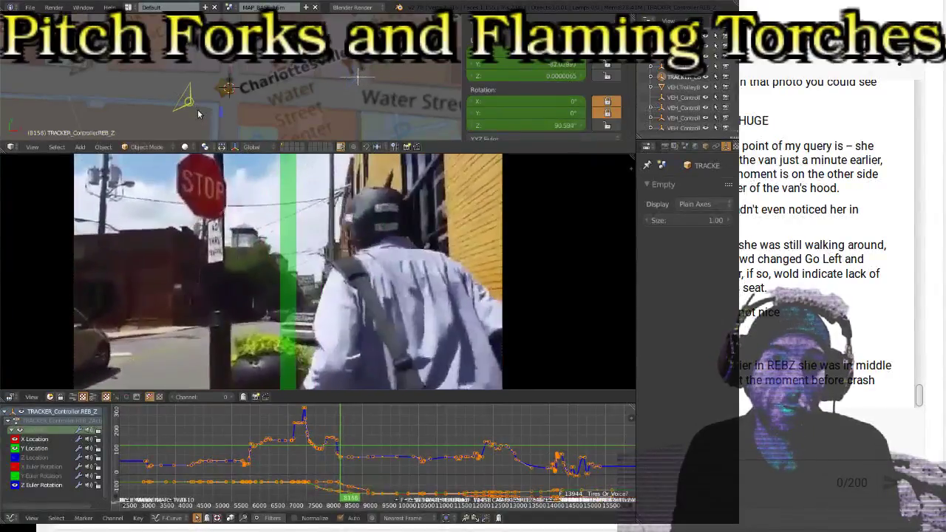
# Follow the footage from frame 8156 to frame 8215, comparing the street view with the tracker's direction on the map
pyautogui.press('Right')
pyautogui.press('Right')
pyautogui.press('Right')
pyautogui.press('Right')
pyautogui.press('Right')
pyautogui.press('Right')
pyautogui.press('Right')
pyautogui.press('Right')
pyautogui.press('Right')
pyautogui.press('Right')
pyautogui.press('Right')
pyautogui.press('Right')
pyautogui.press('Right')
pyautogui.press('Right')
pyautogui.press('Right')
pyautogui.press('Right')
pyautogui.press('Right')
pyautogui.press('Right')
pyautogui.press('Right')
pyautogui.press('Right')
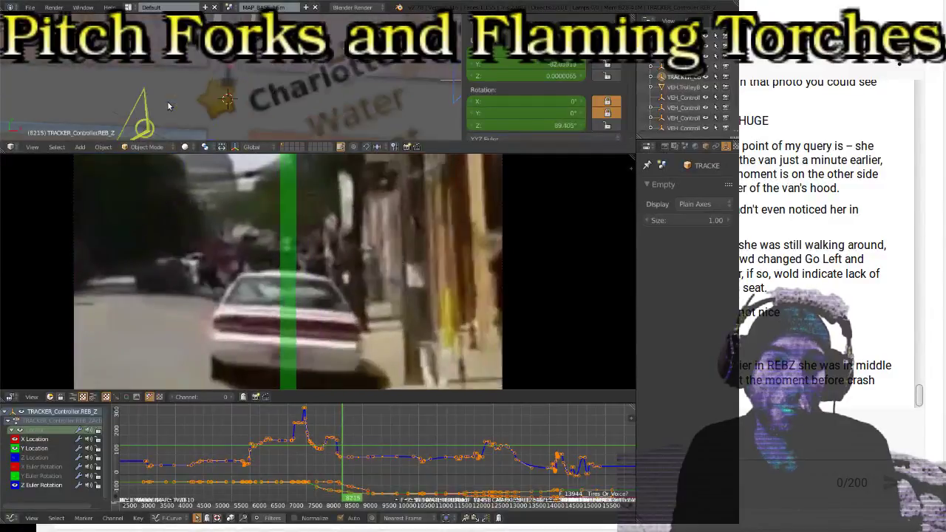
# Examine the vehicles and people down the street in the footage from frame 8215 to frame 8335
pyautogui.press('Right')
pyautogui.press('Right')
pyautogui.press('Right')
pyautogui.press('Right')
pyautogui.press('Right')
pyautogui.press('Right')
pyautogui.press('Right')
pyautogui.press('Right')
pyautogui.press('Right')
pyautogui.press('Right')
pyautogui.press('Right')
pyautogui.press('Right')
pyautogui.press('Right')
pyautogui.press('Right')
pyautogui.press('Right')
pyautogui.press('Right')
pyautogui.press('Right')
pyautogui.press('Right')
pyautogui.press('Right')
pyautogui.press('Right')
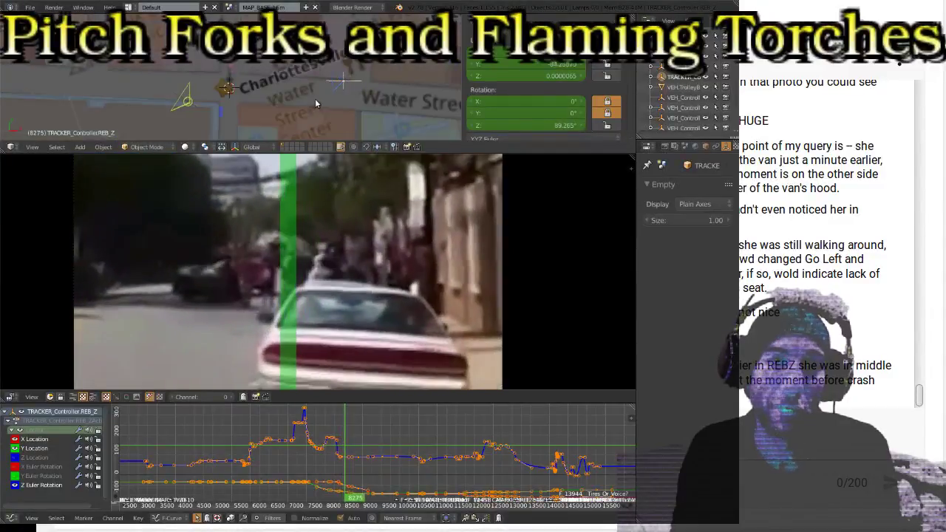
pyautogui.press('Right')
pyautogui.press('Right')
pyautogui.press('Right')
pyautogui.press('Right')
pyautogui.press('Right')
pyautogui.press('Right')
pyautogui.press('Right')
pyautogui.press('Right')
pyautogui.press('Right')
pyautogui.press('Right')
pyautogui.press('Right')
pyautogui.press('Right')
pyautogui.press('Right')
pyautogui.press('Right')
pyautogui.press('Right')
pyautogui.press('Right')
pyautogui.press('Right')
pyautogui.press('Right')
pyautogui.press('Right')
pyautogui.press('Right')
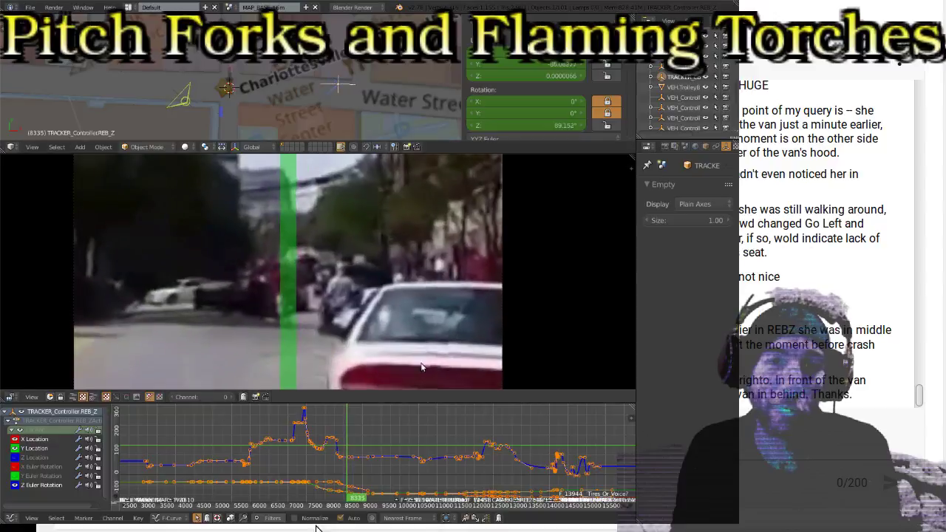
# Jump ahead to around frame 9981 and examine the people by the building at the crosswalk through frame 10040
pyautogui.click(408, 444)
pyautogui.press('Right')
pyautogui.press('Right')
pyautogui.press('Right')
pyautogui.press('Right')
pyautogui.press('Right')
pyautogui.press('Right')
pyautogui.press('Right')
pyautogui.press('Right')
pyautogui.press('Right')
pyautogui.press('Right')
pyautogui.press('Right')
pyautogui.press('Right')
pyautogui.press('Right')
pyautogui.press('Right')
pyautogui.press('Right')
pyautogui.press('Right')
pyautogui.press('Right')
pyautogui.press('Right')
pyautogui.press('Right')
pyautogui.press('Right')
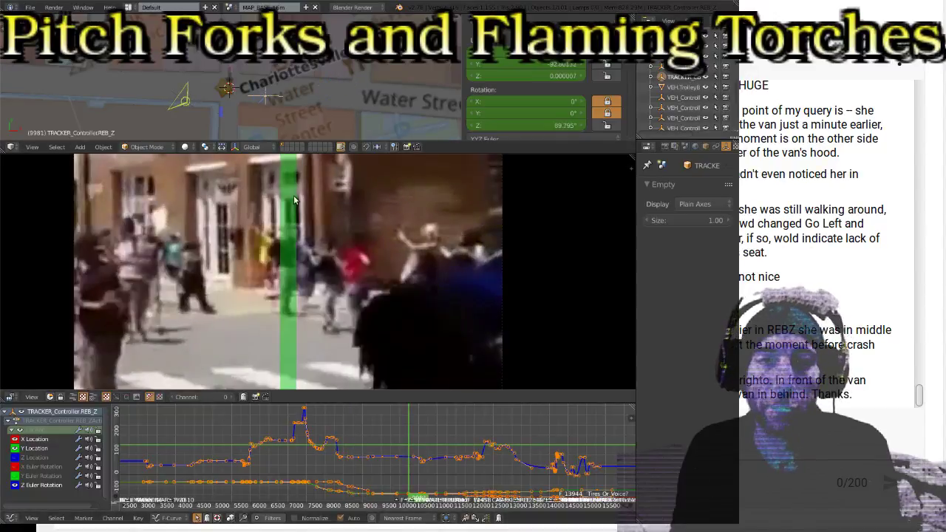
pyautogui.press('Right')
pyautogui.press('Right')
pyautogui.press('Right')
pyautogui.press('Right')
pyautogui.press('Right')
pyautogui.press('Right')
pyautogui.press('Right')
pyautogui.press('Right')
pyautogui.press('Right')
pyautogui.press('Right')
pyautogui.press('Right')
pyautogui.press('Right')
pyautogui.press('Right')
pyautogui.press('Right')
pyautogui.press('Right')
pyautogui.press('Right')
pyautogui.press('Right')
pyautogui.press('Right')
pyautogui.press('Right')
pyautogui.press('Right')
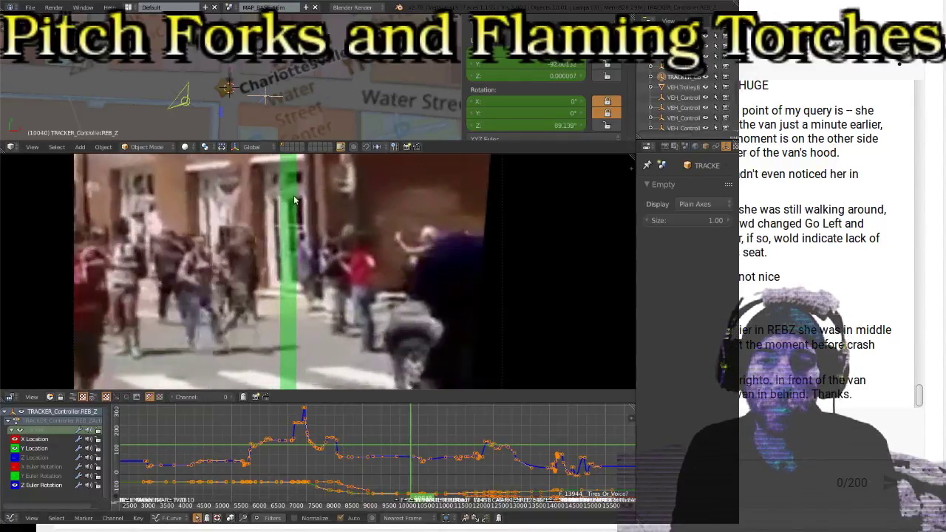
# Examine the crowd crossing in front of the brick building in the footage from frame 10040 to frame 10161
pyautogui.press('Right')
pyautogui.press('Right')
pyautogui.press('Right')
pyautogui.press('Right')
pyautogui.press('Right')
pyautogui.press('Right')
pyautogui.press('Right')
pyautogui.press('Right')
pyautogui.press('Right')
pyautogui.press('Right')
pyautogui.press('Right')
pyautogui.press('Right')
pyautogui.press('Right')
pyautogui.press('Right')
pyautogui.press('Right')
pyautogui.press('Right')
pyautogui.press('Right')
pyautogui.press('Right')
pyautogui.press('Right')
pyautogui.press('Right')
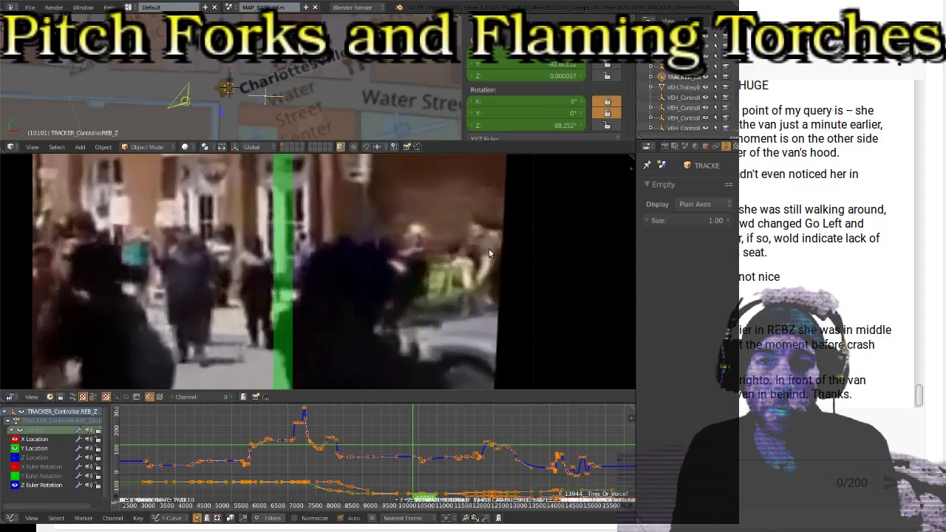
pyautogui.press('Right')
pyautogui.press('Right')
pyautogui.press('Right')
pyautogui.press('Right')
pyautogui.press('Right')
pyautogui.press('Right')
pyautogui.press('Right')
pyautogui.press('Right')
pyautogui.press('Right')
pyautogui.press('Right')
pyautogui.press('Right')
pyautogui.press('Right')
pyautogui.press('Right')
pyautogui.press('Right')
pyautogui.press('Right')
pyautogui.press('Right')
pyautogui.press('Right')
pyautogui.press('Right')
pyautogui.press('Right')
pyautogui.press('Right')
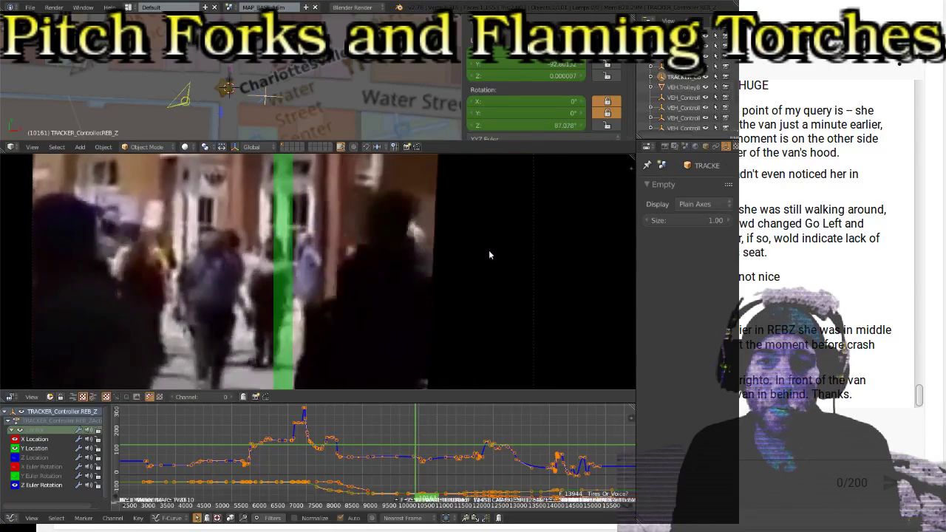
# Follow the crowd and the person in red in the footage from frame 10161 to frame 10281
pyautogui.press('Right')
pyautogui.press('Right')
pyautogui.press('Right')
pyautogui.press('Right')
pyautogui.press('Right')
pyautogui.press('Right')
pyautogui.press('Right')
pyautogui.press('Right')
pyautogui.press('Right')
pyautogui.press('Right')
pyautogui.press('Right')
pyautogui.press('Right')
pyautogui.press('Right')
pyautogui.press('Right')
pyautogui.press('Right')
pyautogui.press('Right')
pyautogui.press('Right')
pyautogui.press('Right')
pyautogui.press('Right')
pyautogui.press('Right')
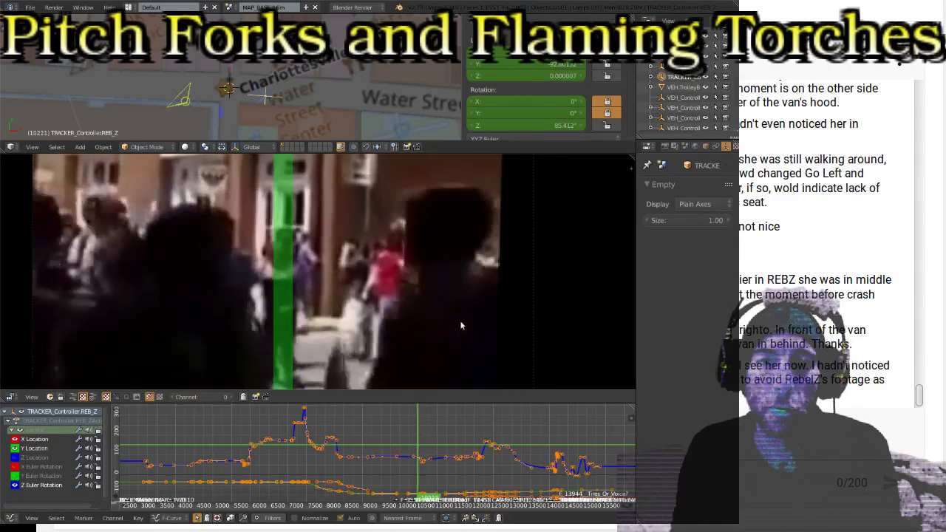
pyautogui.press('Right')
pyautogui.press('Right')
pyautogui.press('Right')
pyautogui.press('Right')
pyautogui.press('Right')
pyautogui.press('Right')
pyautogui.press('Right')
pyautogui.press('Right')
pyautogui.press('Right')
pyautogui.press('Right')
pyautogui.press('Right')
pyautogui.press('Right')
pyautogui.press('Right')
pyautogui.press('Right')
pyautogui.press('Right')
pyautogui.press('Right')
pyautogui.press('Right')
pyautogui.press('Right')
pyautogui.press('Right')
pyautogui.press('Right')
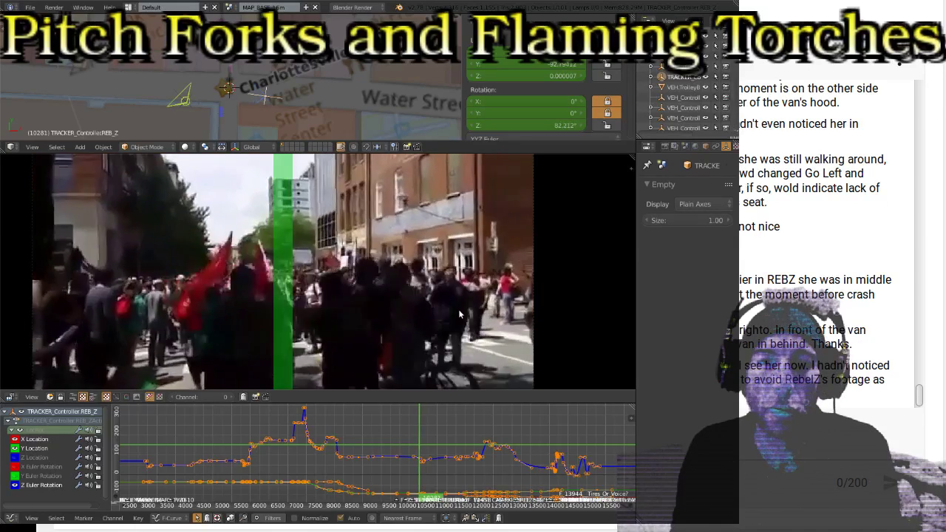
# Examine the marchers and red flags in the footage from frame 10281 to frame 10521
pyautogui.press('Right')
pyautogui.press('Right')
pyautogui.press('Right')
pyautogui.press('Right')
pyautogui.press('Right')
pyautogui.press('Right')
pyautogui.press('Right')
pyautogui.press('Right')
pyautogui.press('Right')
pyautogui.press('Right')
pyautogui.press('Right')
pyautogui.press('Right')
pyautogui.press('Right')
pyautogui.press('Right')
pyautogui.press('Right')
pyautogui.press('Right')
pyautogui.press('Right')
pyautogui.press('Right')
pyautogui.press('Right')
pyautogui.press('Right')
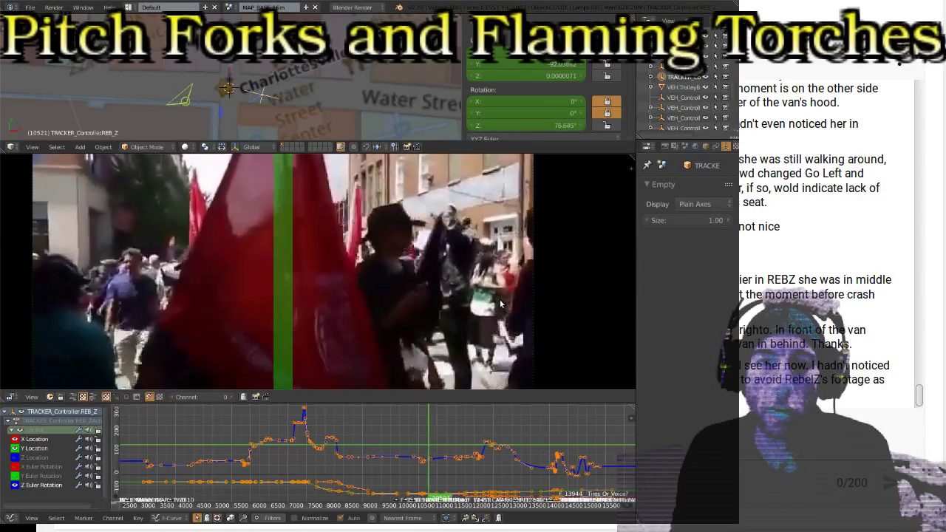
pyautogui.moveTo(466, 443); pyautogui.dragTo(326, 418, button='middle')
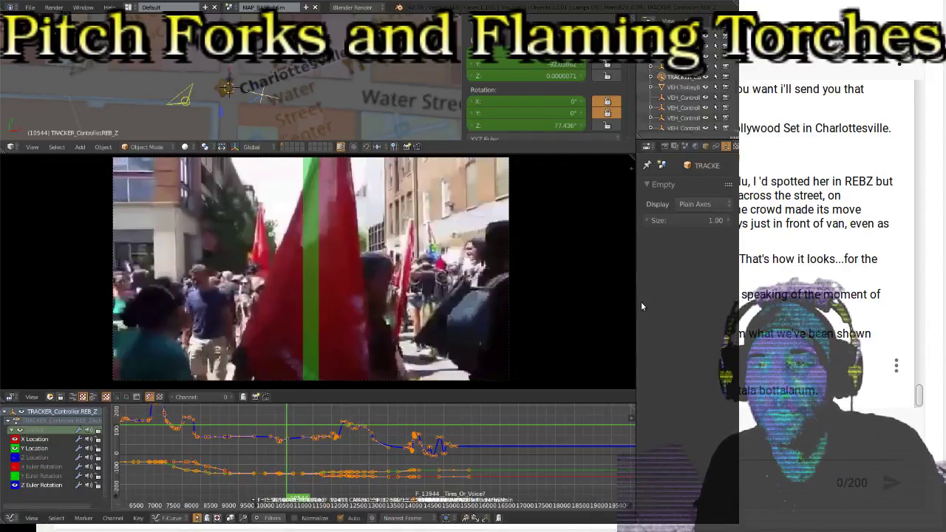
pyautogui.scroll(3, 690, 283)
pyautogui.scroll(3, 690, 283)
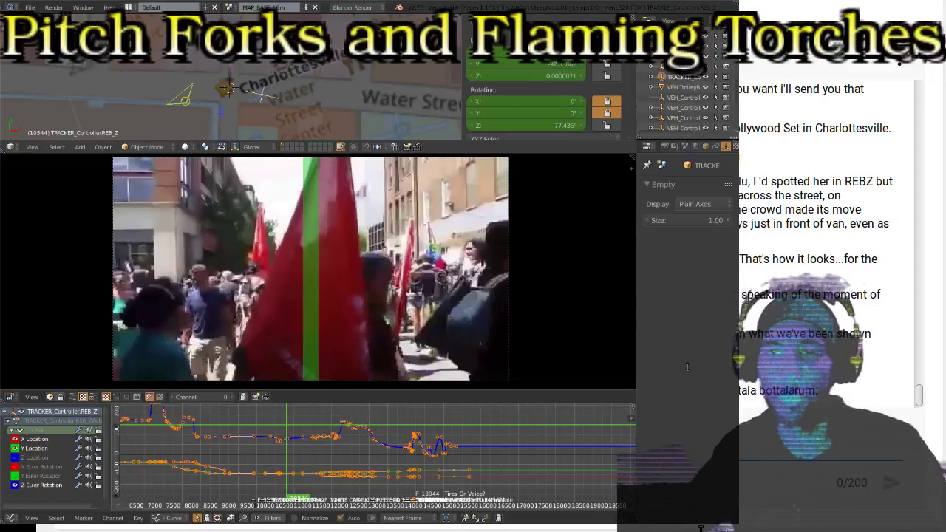
# Post two messages in the stream's live chat, one ending "Gazza Ladra" and the other ending "Are. Mad. Talented"
pyautogui.write('????????')
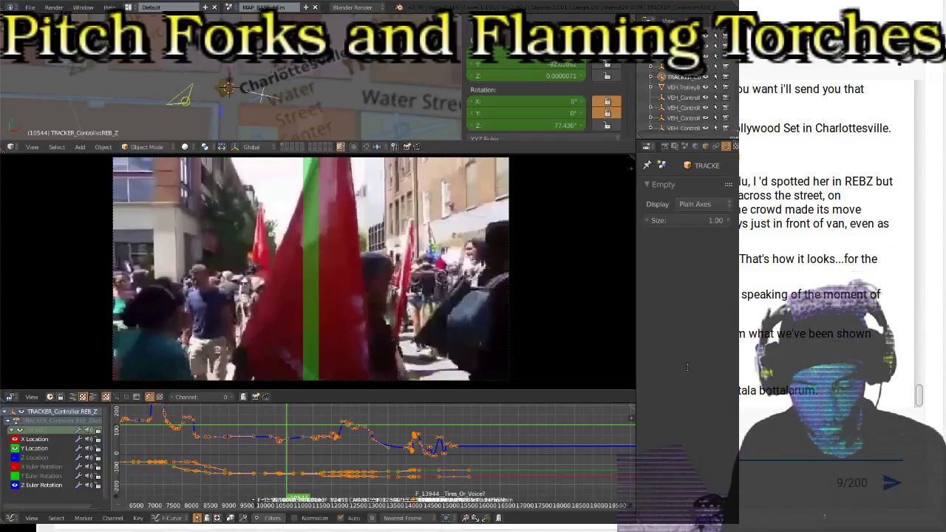
pyautogui.press('Return')
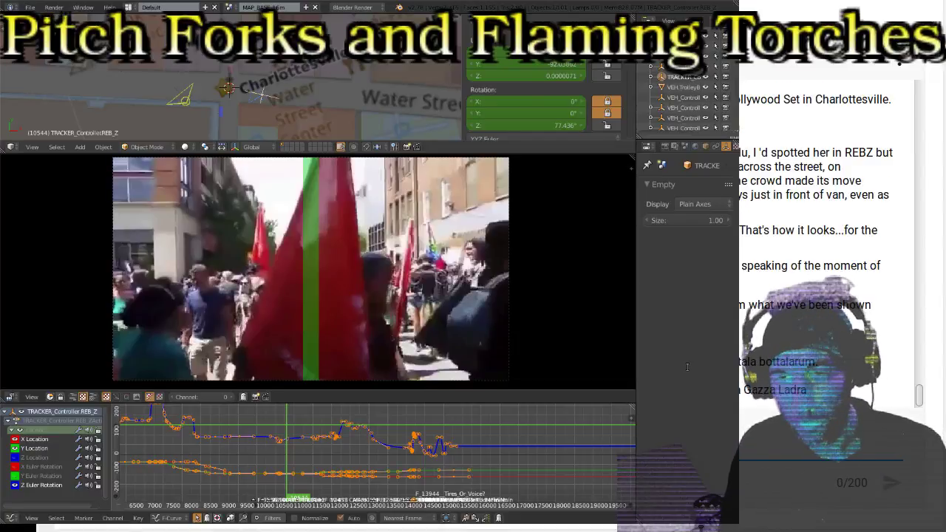
pyautogui.write('????')
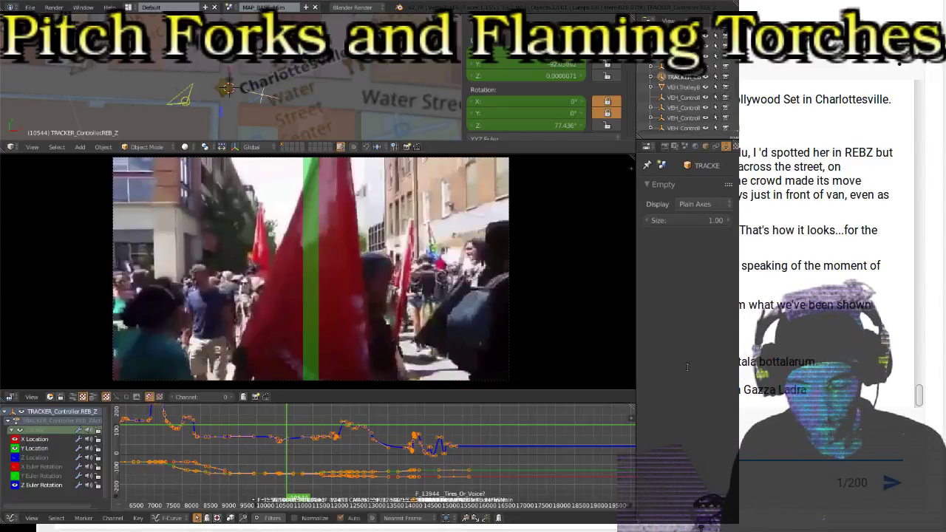
pyautogui.press('Return')
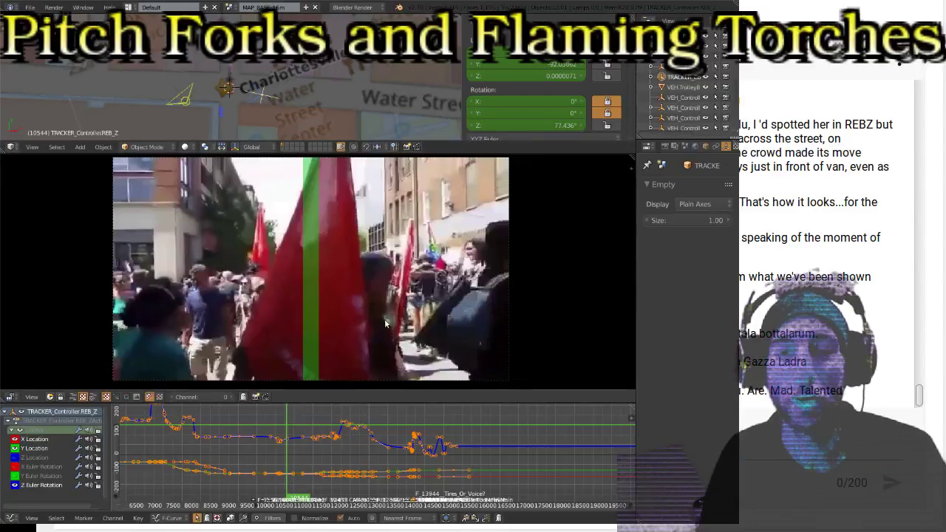
# Move through the tracker's keyframes past frame 11211 to frame 12240, examining the crowd in the footage
pyautogui.press('Up')
pyautogui.press('Up')
pyautogui.press('Up')
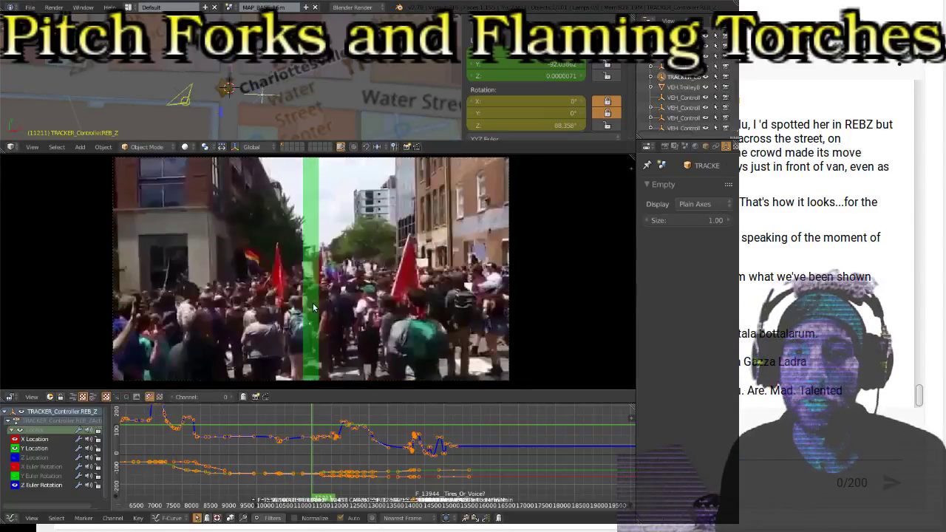
pyautogui.press('Up')
pyautogui.press('Up')
pyautogui.press('Up')
pyautogui.press('Up')
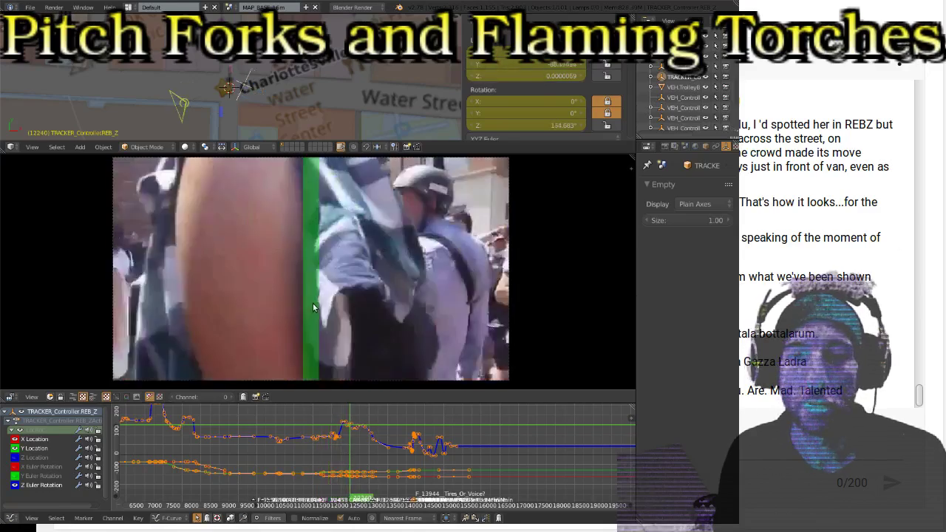
# Move through the tracker's keyframes from frame 12240 past 13935 to 14767, examining the impact and its aftermath in the footage
pyautogui.press('Up')
pyautogui.press('Up')
pyautogui.press('Up')
pyautogui.press('Up')
pyautogui.press('Up')
pyautogui.press('Up')
pyautogui.press('Up')
pyautogui.press('Up')
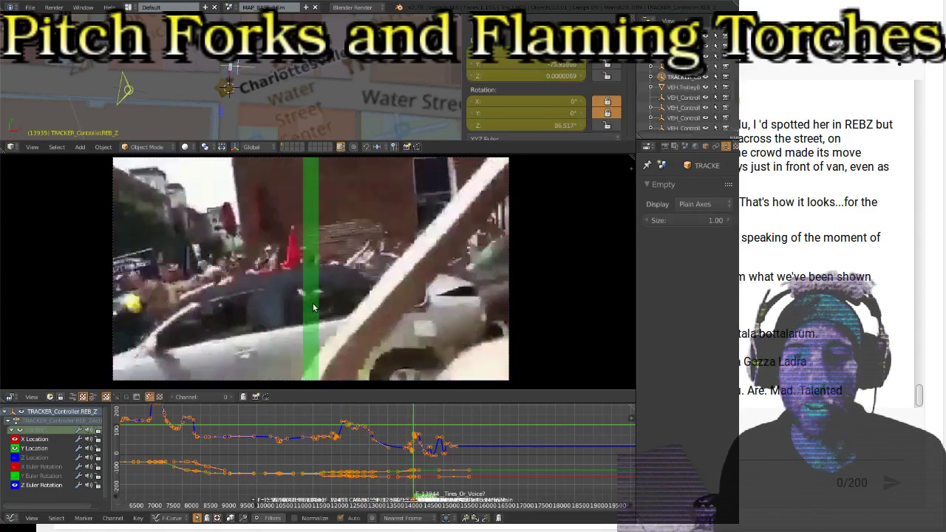
pyautogui.press('Up')
pyautogui.press('Up')
pyautogui.press('Up')
pyautogui.press('Up')
pyautogui.press('Up')
pyautogui.press('Up')
pyautogui.press('Up')
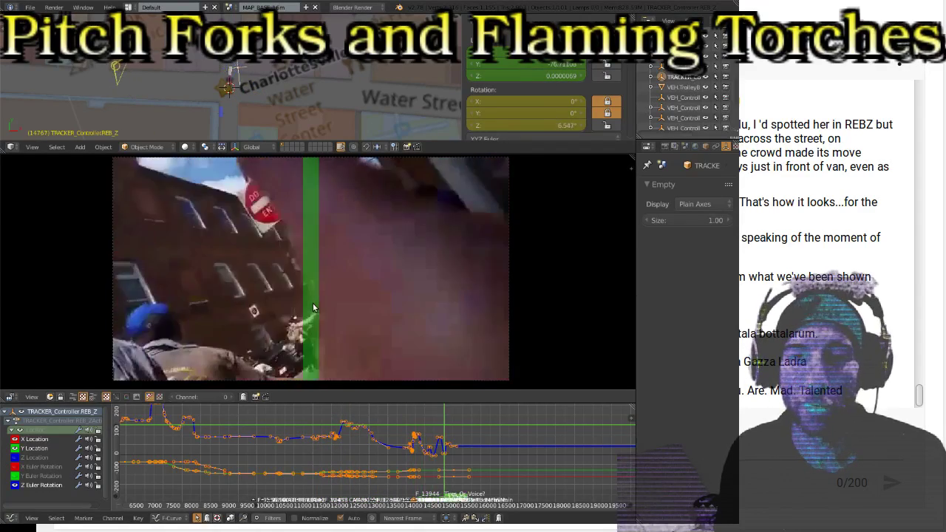
# Compare the tracker keyframes around frames 14657 and 14767, and continue through them to frame 15024
pyautogui.press('Down')
pyautogui.press('Up')
pyautogui.press('Down')
pyautogui.press('Down')
pyautogui.press('Down')
pyautogui.press('Down')
pyautogui.press('Down')
pyautogui.press('Down')
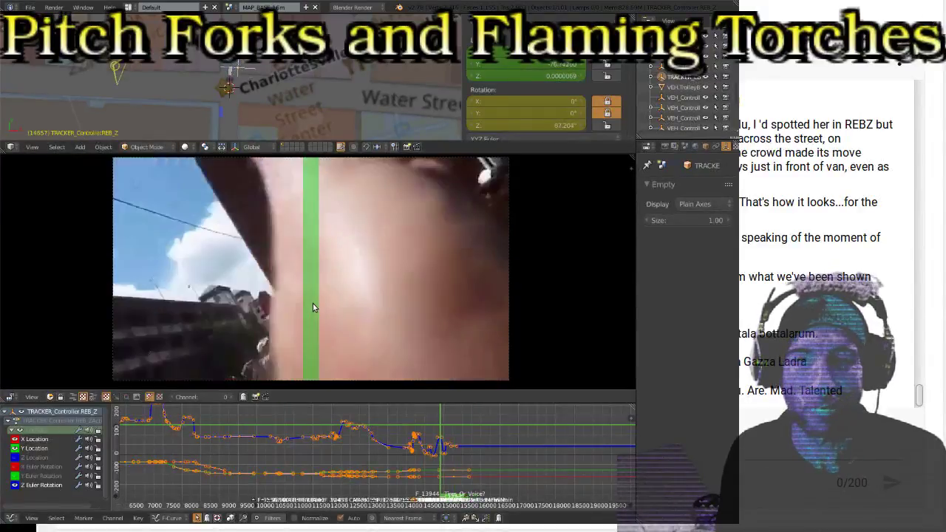
pyautogui.press('Up')
pyautogui.press('Up')
pyautogui.press('Up')
pyautogui.press('Up')
pyautogui.press('Up')
pyautogui.press('Up')
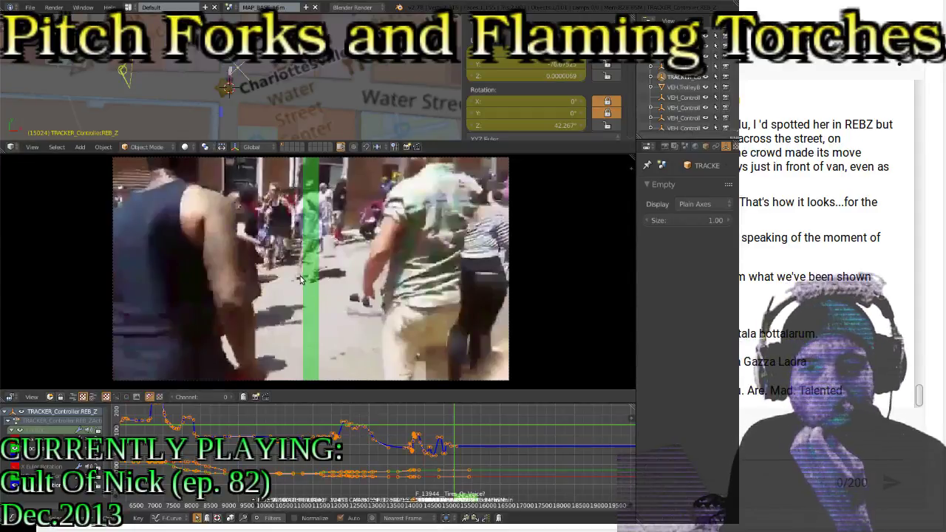
# Examine the footage and the tracker's turning between frames 14834 and 14965, by stepping frames and by playback
pyautogui.press('Down')
pyautogui.press('Right')
pyautogui.press('Right')
pyautogui.press('Right')
pyautogui.press('Right')
pyautogui.press('Right')
pyautogui.press('Right')
pyautogui.press('Right')
pyautogui.press('Right')
pyautogui.press('Right')
pyautogui.press('Right')
pyautogui.press('Right')
pyautogui.press('Right')
pyautogui.press('Right')
pyautogui.press('Right')
pyautogui.press('Right')
pyautogui.press('Right')
pyautogui.press('Right')
pyautogui.press('Right')
pyautogui.press('Right')
pyautogui.press('Right')
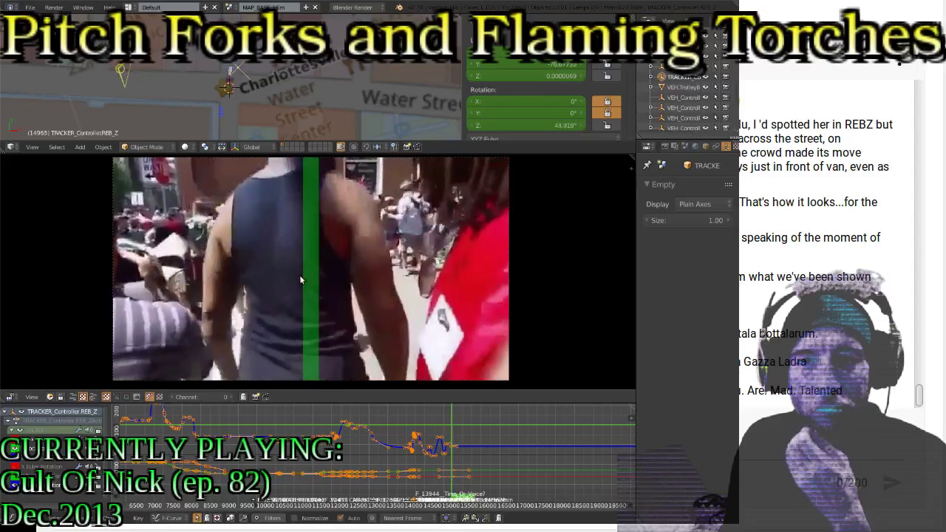
pyautogui.press('Escape')
pyautogui.hotkey('alt', 'a')
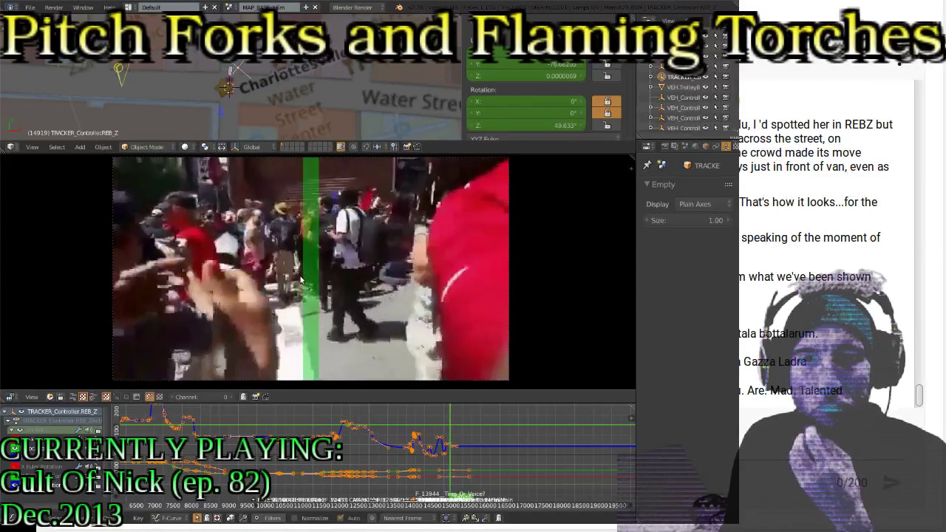
pyautogui.press('Escape')
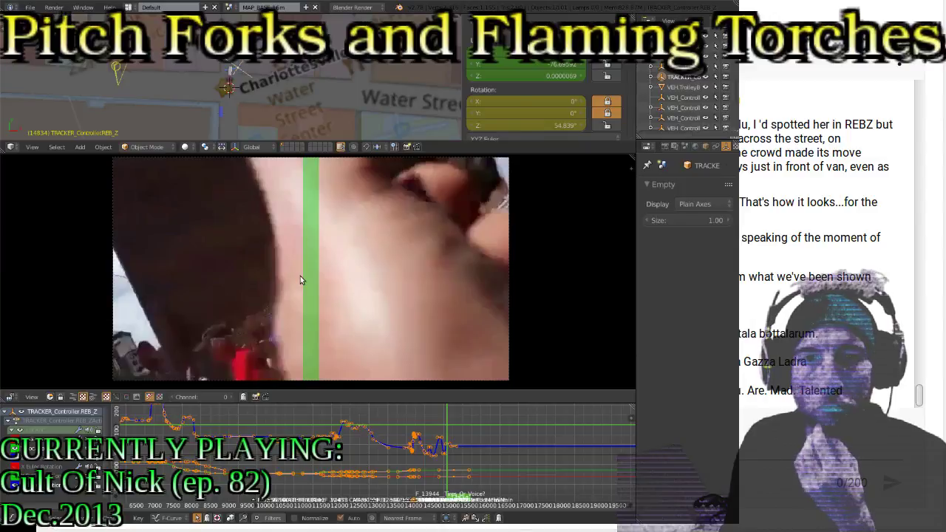
# Rotate the tracker controller to 68.518° on Z at keyframe 14834 and insert a Rotation keyframe
pyautogui.press('Down')
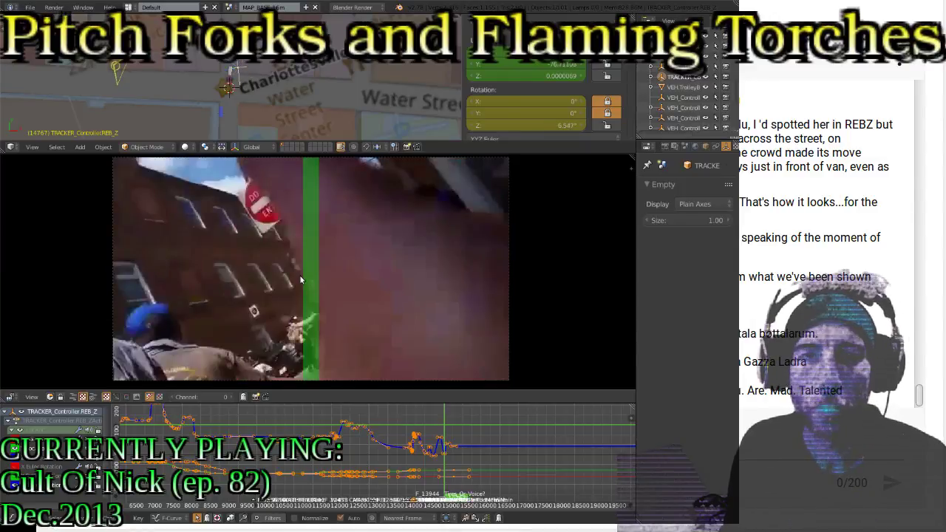
pyautogui.press('Up')
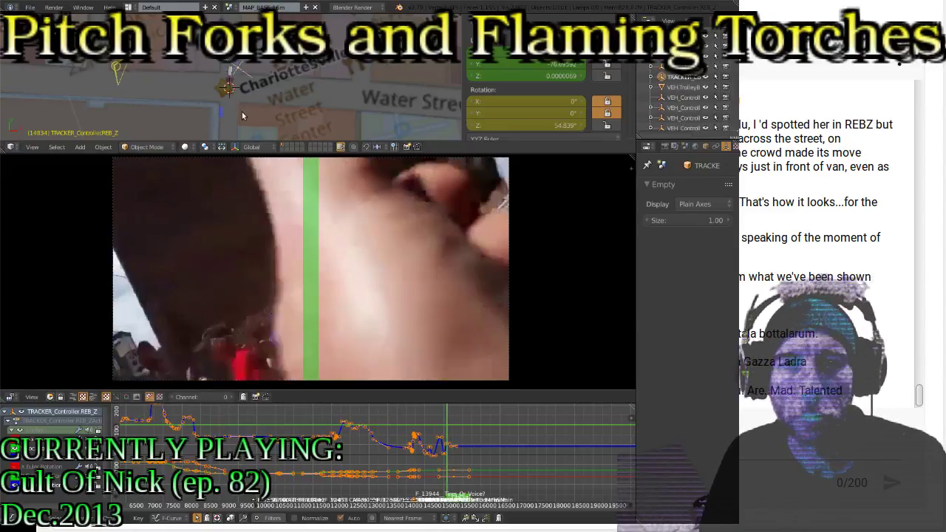
pyautogui.moveTo(213, 77); pyautogui.dragTo(207, 65, button='middle')
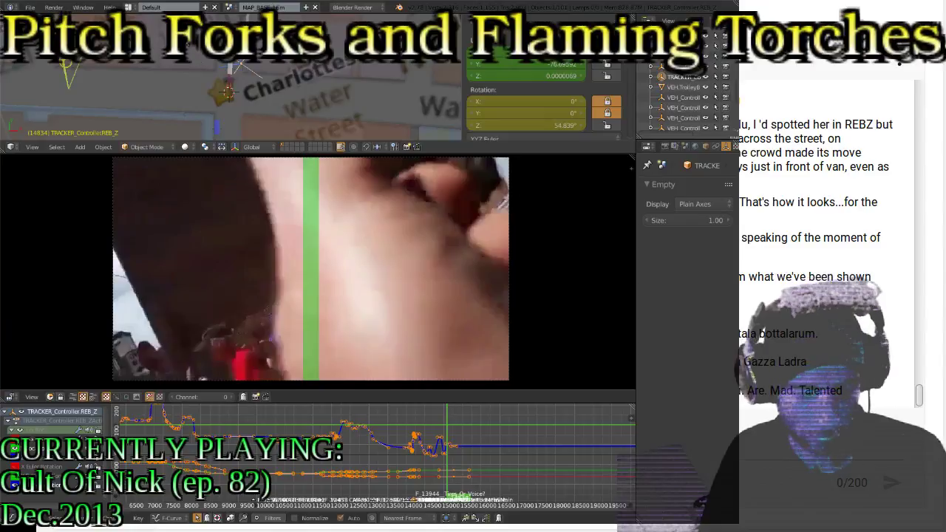
pyautogui.press('r')
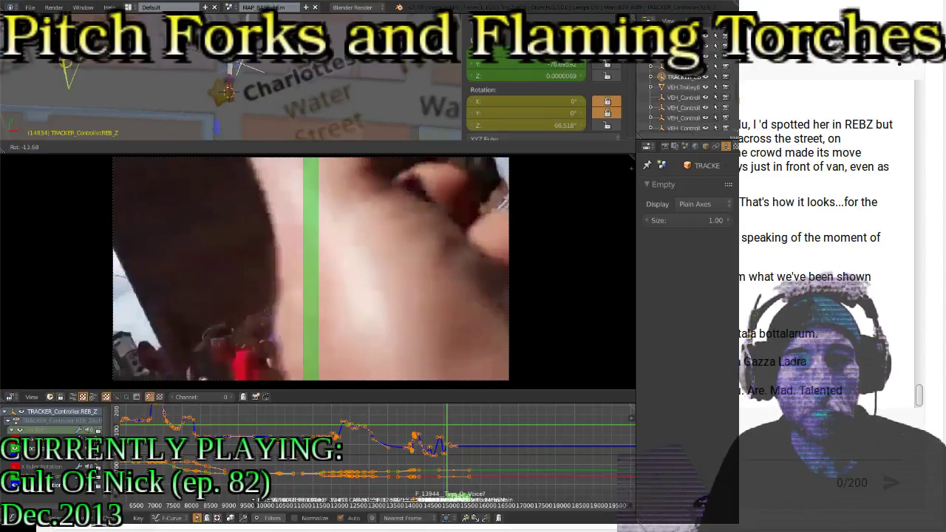
pyautogui.press('Return')
pyautogui.press('i')
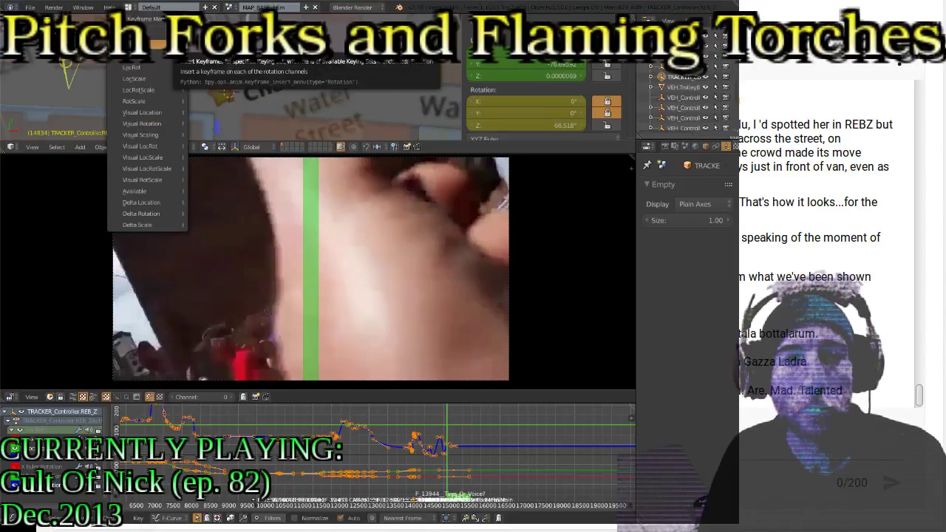
pyautogui.click(173, 57)
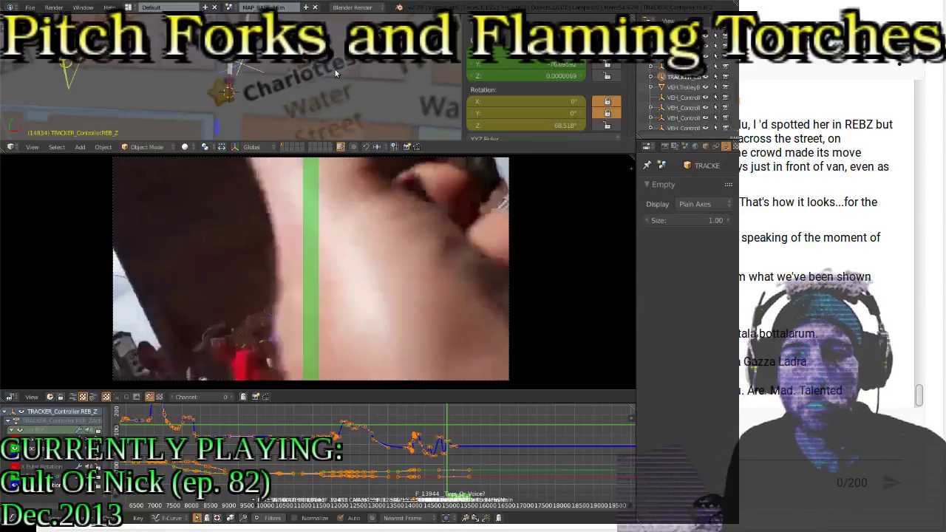
# Play back the tracker's motion from keyframe 14834 and check it through to keyframe 15024
pyautogui.press('Down')
pyautogui.press('Up')
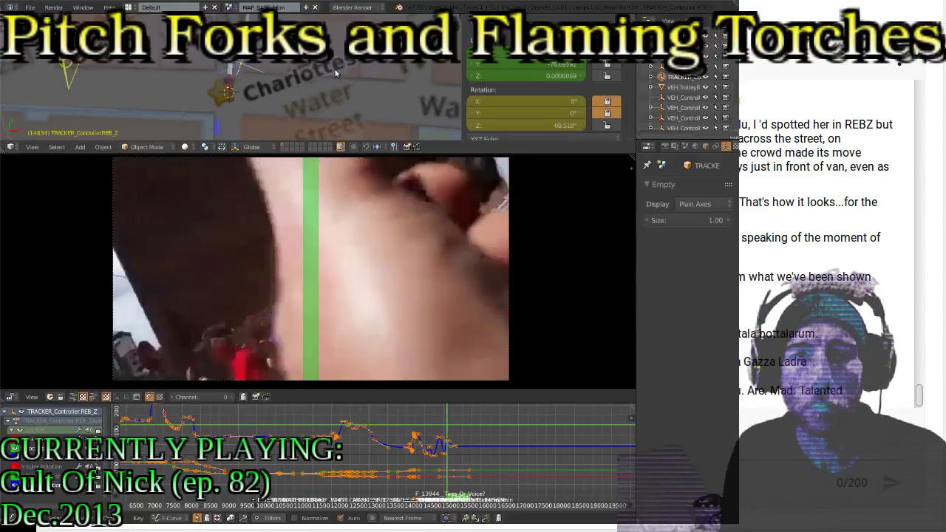
pyautogui.hotkey('alt', 'a')
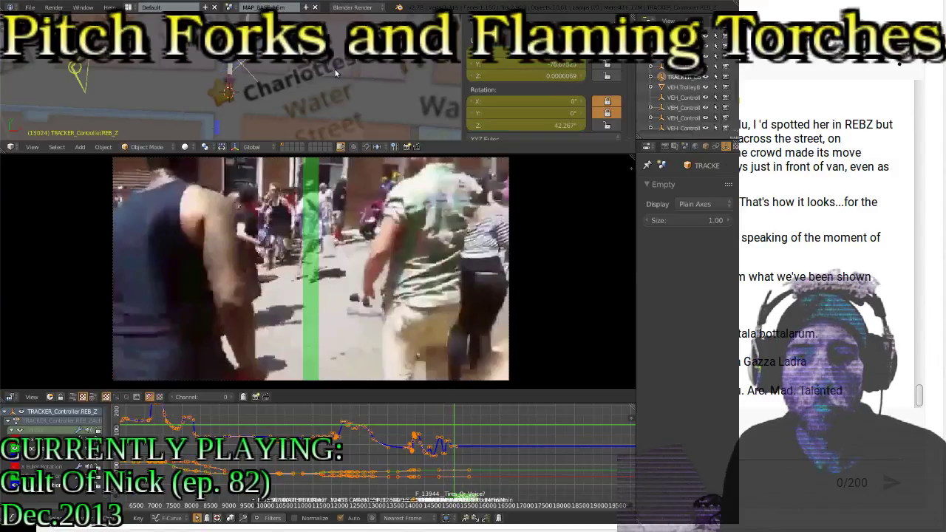
pyautogui.press('Escape')
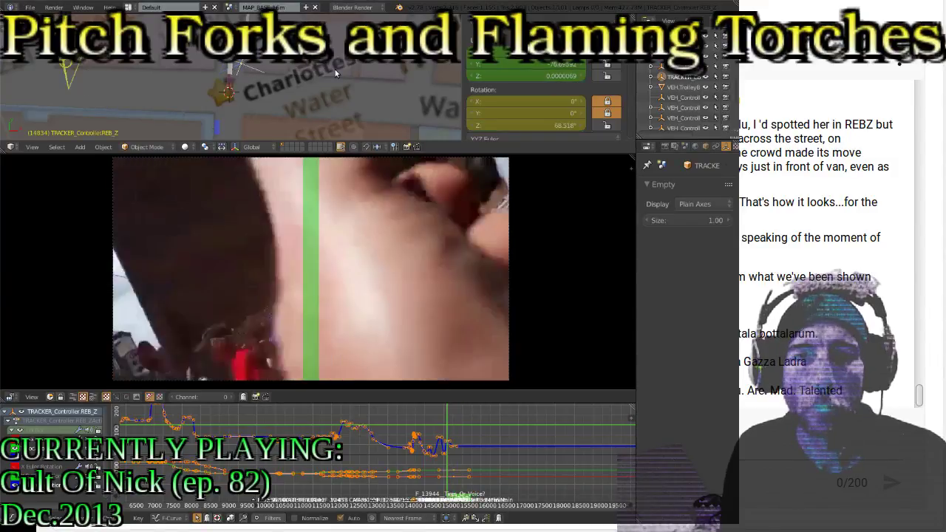
pyautogui.hotkey('alt', 'a')
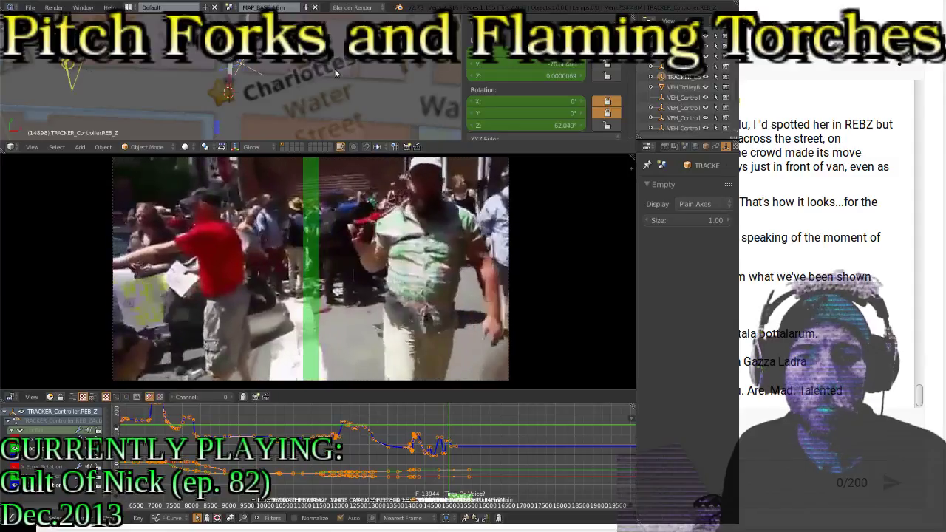
pyautogui.press('Down')
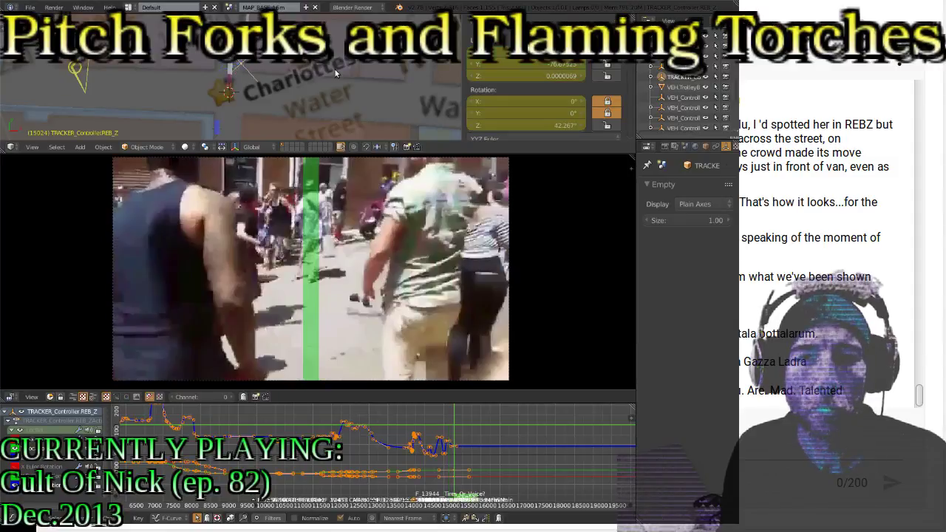
# Step through the footage from keyframe 14834 to frame 14901, following the men in the red and green shirts
pyautogui.press('Down')
pyautogui.press('Right')
pyautogui.press('Right')
pyautogui.press('Right')
pyautogui.press('Right')
pyautogui.press('Right')
pyautogui.press('Right')
pyautogui.press('Right')
pyautogui.press('Right')
pyautogui.press('Right')
pyautogui.press('Right')
pyautogui.press('Right')
pyautogui.press('Right')
pyautogui.press('Right')
pyautogui.press('Right')
pyautogui.press('Right')
pyautogui.press('Right')
pyautogui.press('Right')
pyautogui.press('Right')
pyautogui.press('Right')
pyautogui.press('Right')
pyautogui.press('Right')
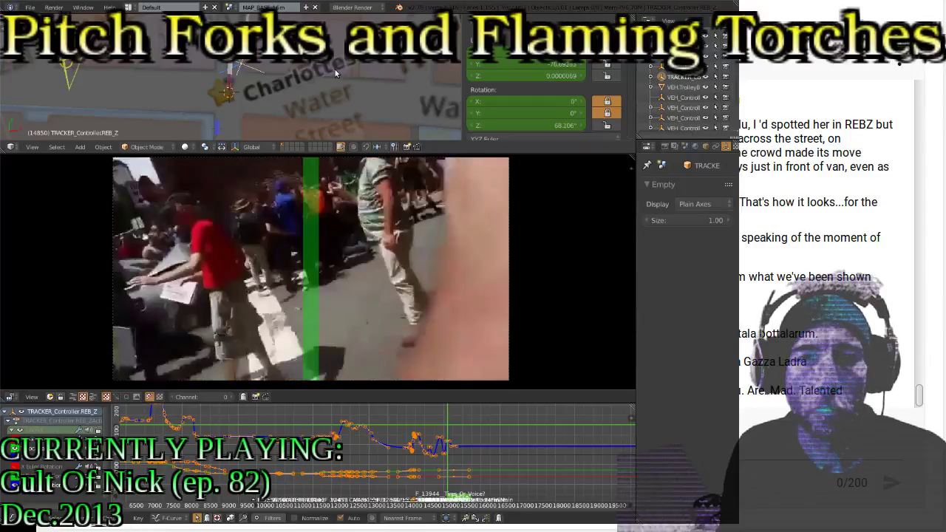
pyautogui.press('Right')
pyautogui.press('Right')
pyautogui.press('Right')
pyautogui.press('Right')
pyautogui.press('Right')
pyautogui.press('Right')
pyautogui.press('Right')
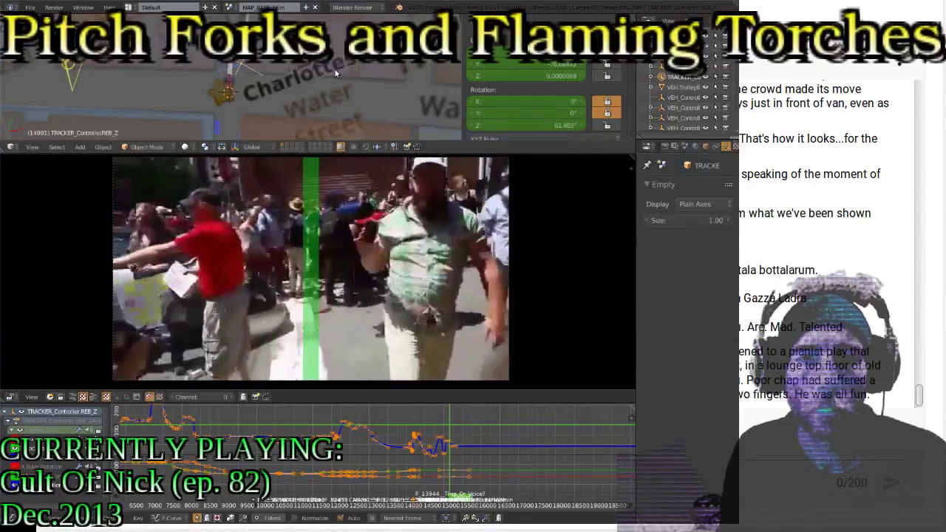
# At frame 14885, rotate the tracker controller to 72.247° on Z, shift it slightly and insert a LocRot keyframe
pyautogui.press('Left')
pyautogui.press('Left')
pyautogui.press('Left')
pyautogui.press('Left')
pyautogui.press('Left')
pyautogui.press('Left')
pyautogui.press('Left')
pyautogui.press('Left')
pyautogui.press('Left')
pyautogui.press('Left')
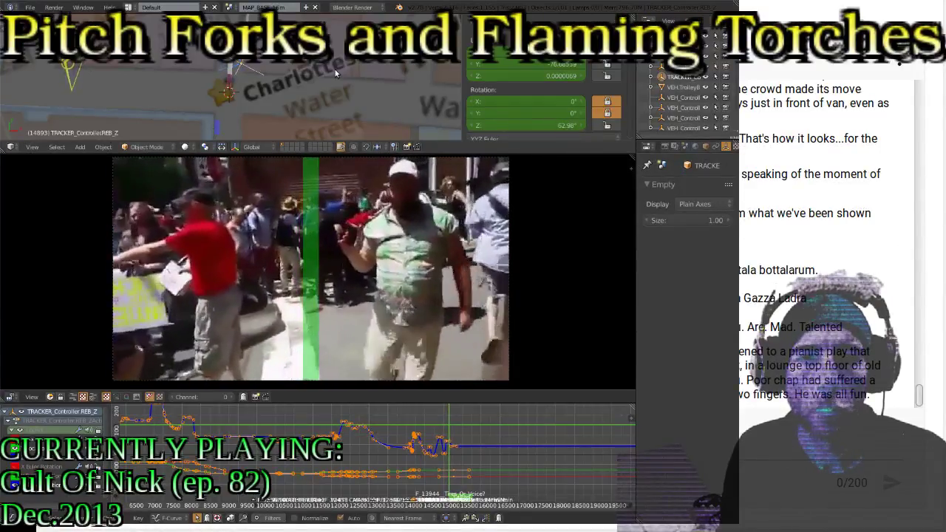
pyautogui.press('Left')
pyautogui.press('Left')
pyautogui.press('Left')
pyautogui.press('Left')
pyautogui.press('Left')
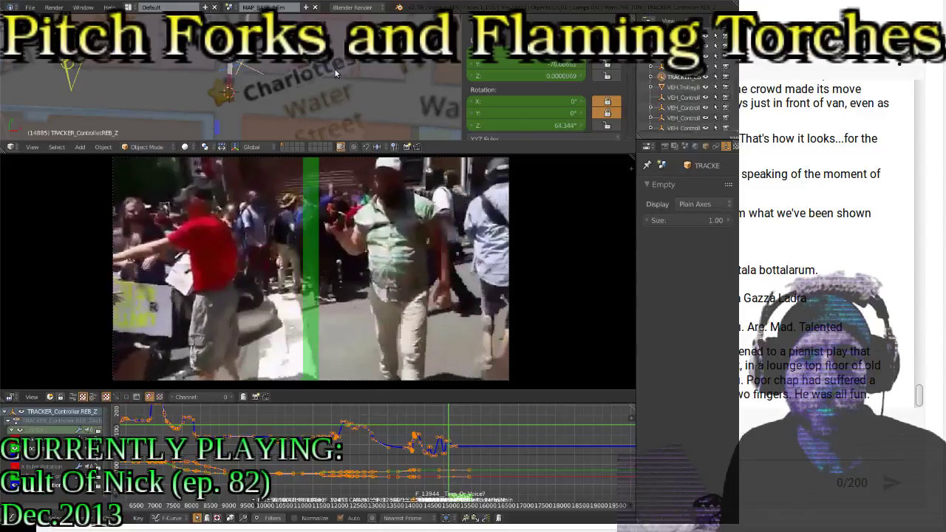
pyautogui.scroll(4, 240, 79)
pyautogui.keyDown('shift'); pyautogui.moveTo(265, 66); pyautogui.dragTo(208, 90, button='middle'); pyautogui.keyUp('shift')
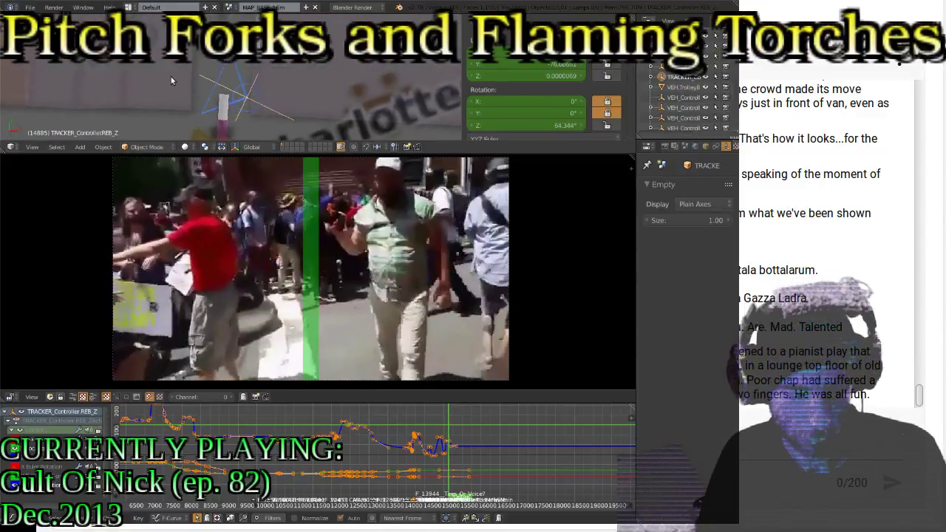
pyautogui.press('r')
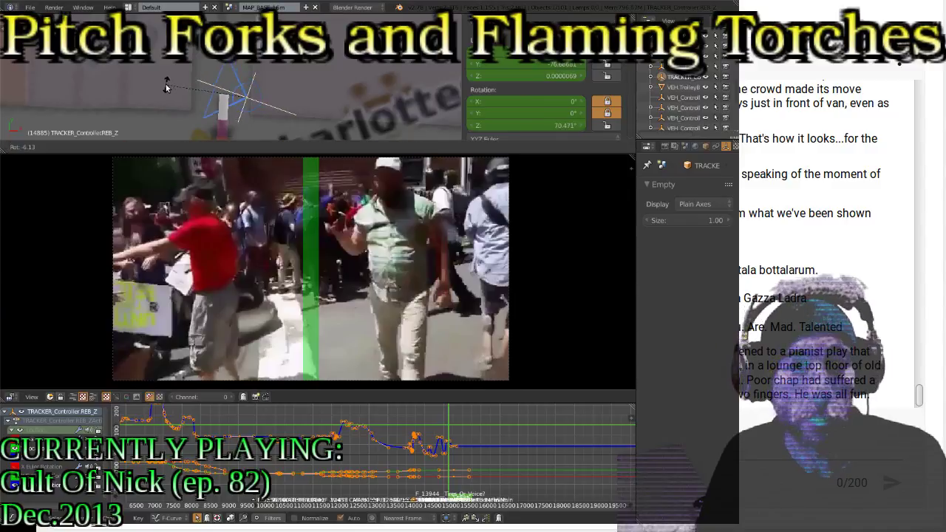
pyautogui.click(166, 90)
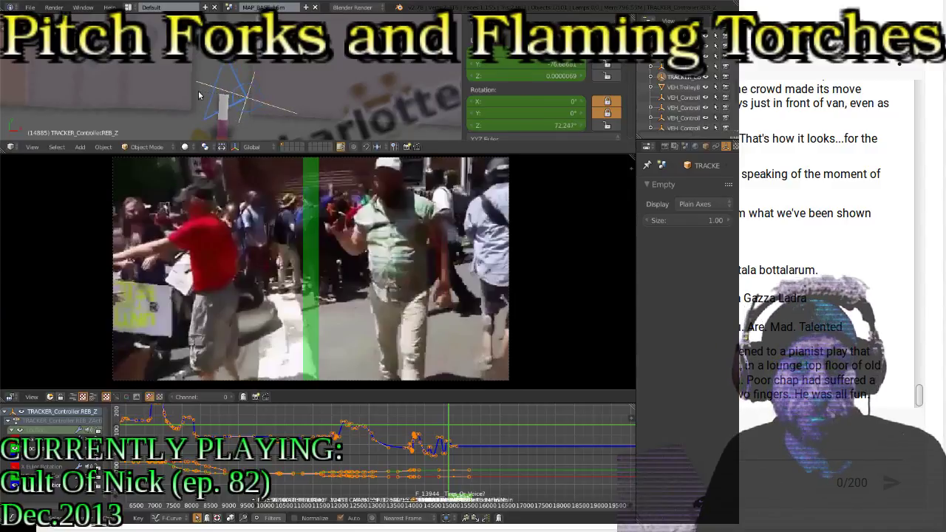
pyautogui.press('g')
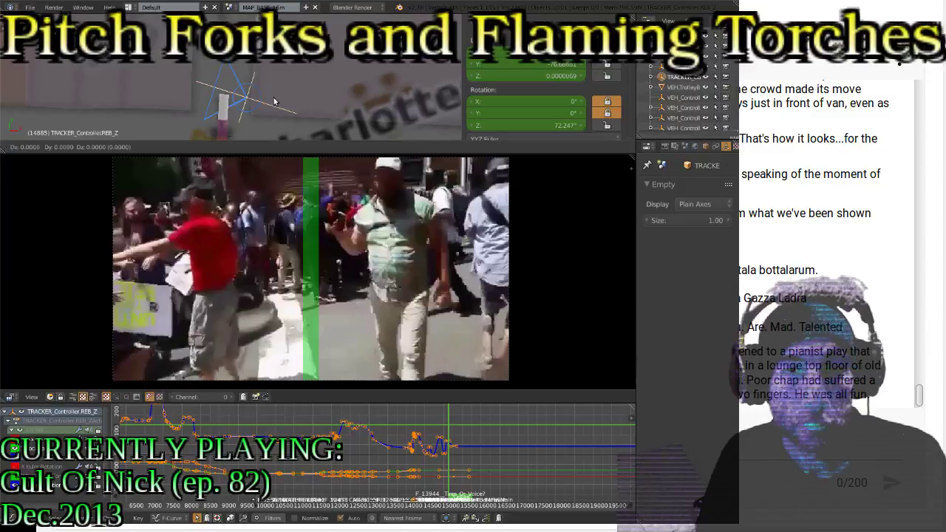
pyautogui.click(272, 99)
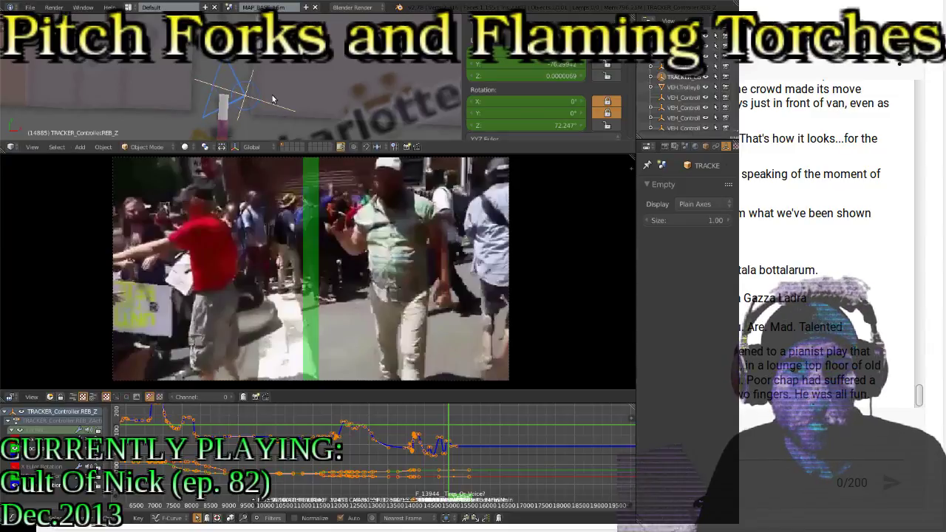
pyautogui.press('i')
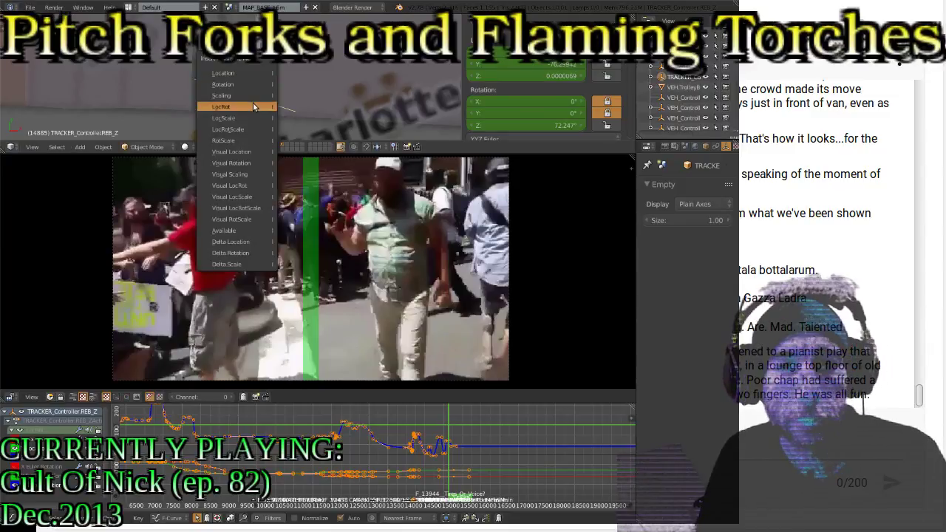
pyautogui.click(252, 107)
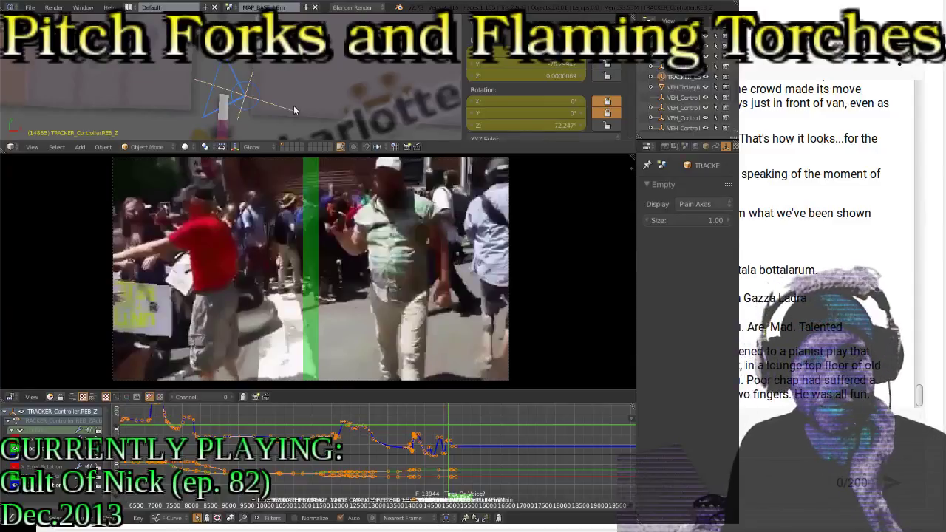
# Rotate the tracker controller to 80.32° on Z at frame 14910 and insert a Rotation keyframe
pyautogui.press('Down')
pyautogui.press('Down')
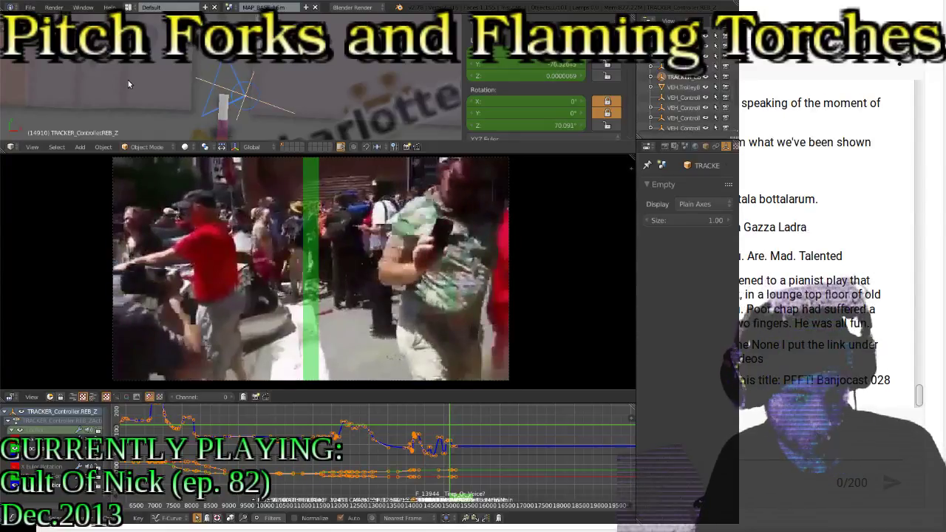
pyautogui.press('r')
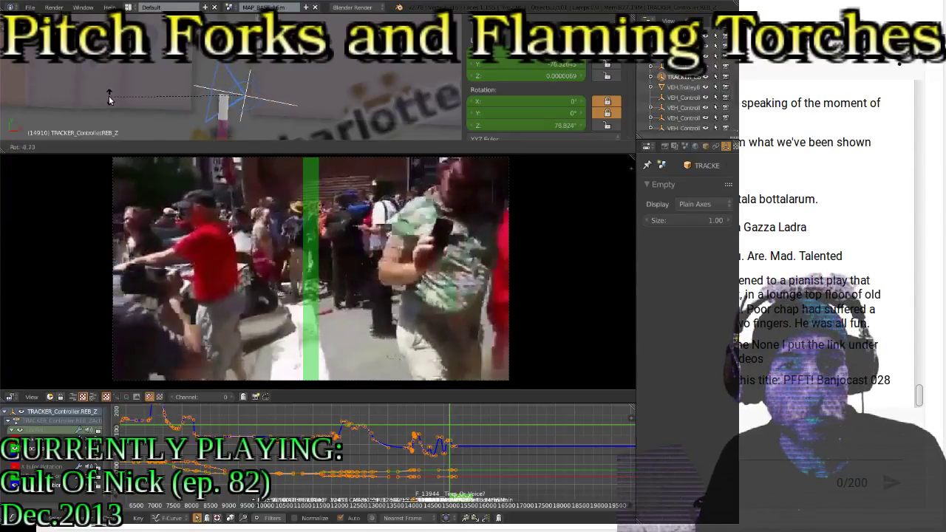
pyautogui.click(107, 104)
pyautogui.press('i')
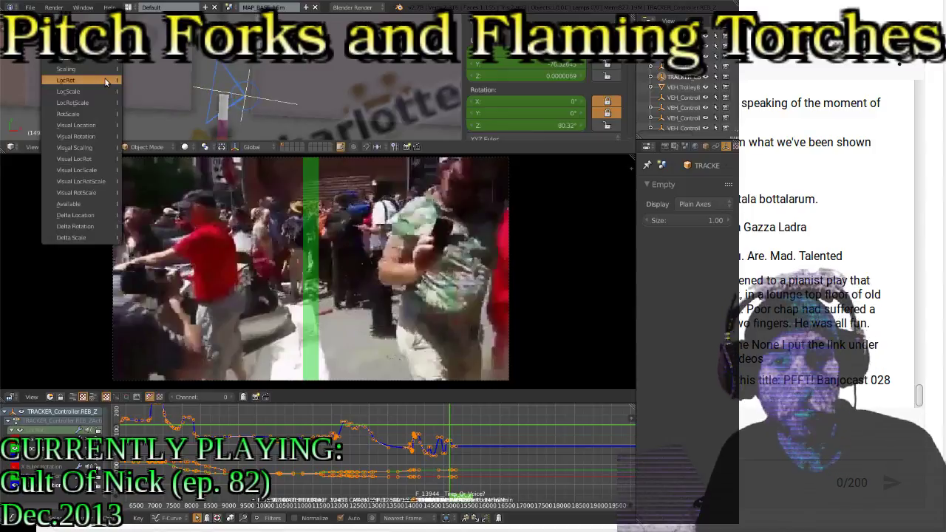
pyautogui.click(90, 59)
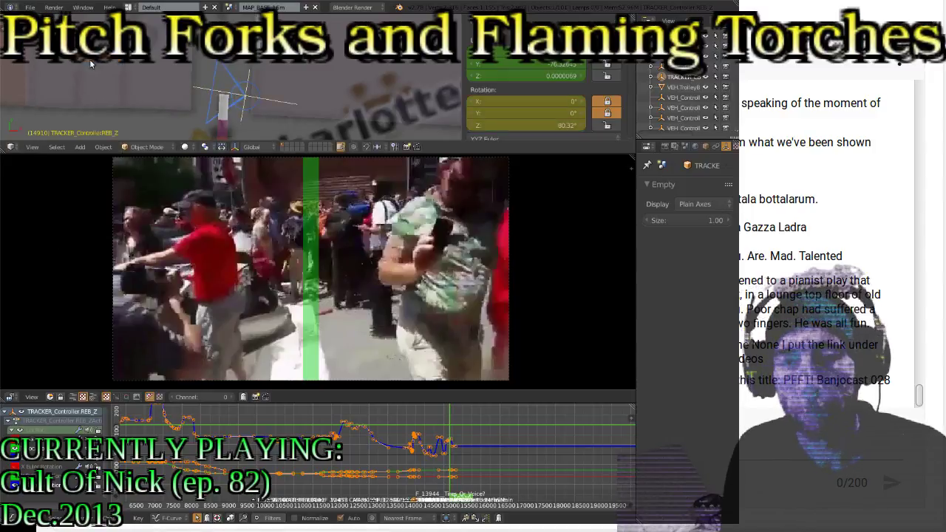
# Rotate the tracker controller to 73.98° on Z at frame 14959 and insert a Rotation keyframe
pyautogui.press('Right')
pyautogui.hotkey('alt', 'a')
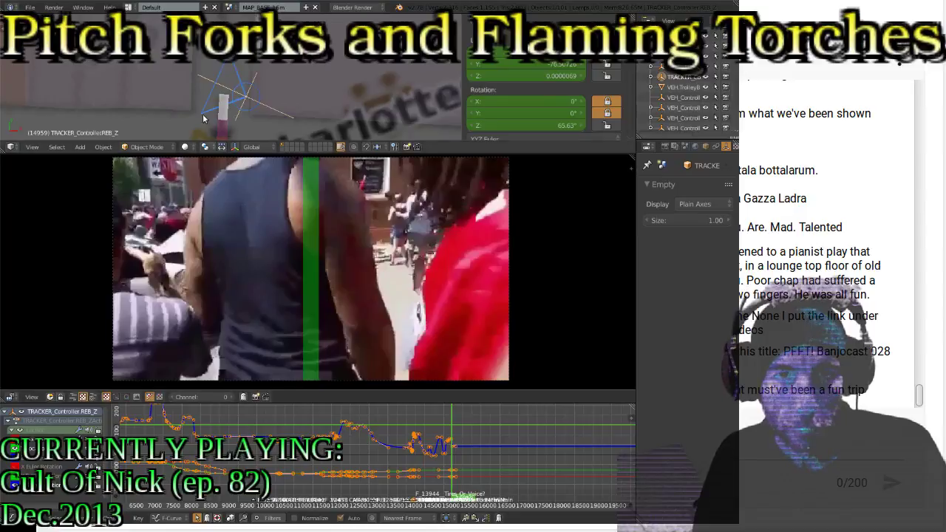
pyautogui.press('r')
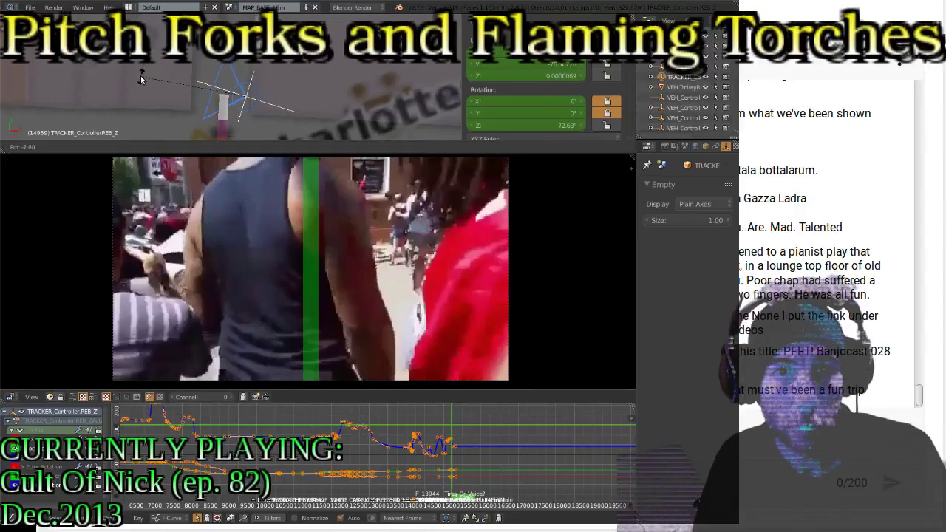
pyautogui.click(141, 78)
pyautogui.press('i')
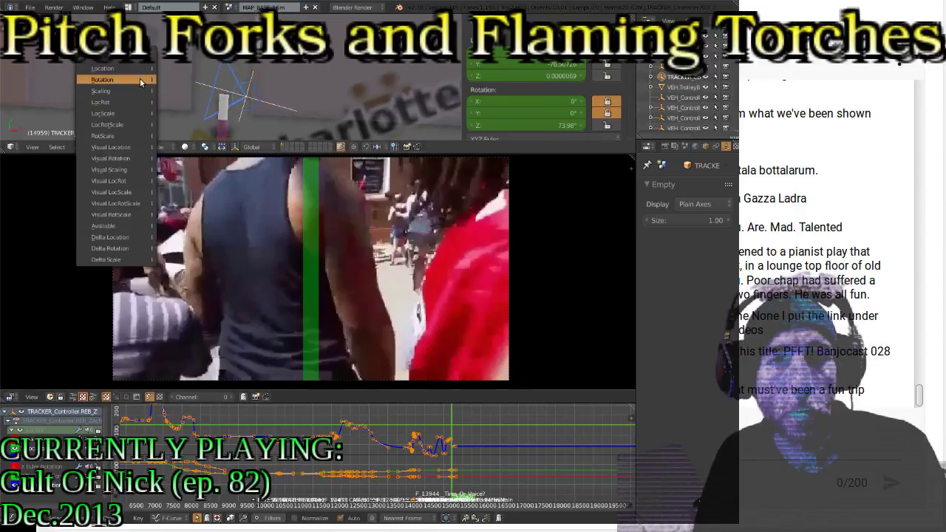
pyautogui.click(140, 78)
# Advance to frame 14991, rotate the tracker controller to 78.904° on Z and insert a Rotation keyframe
pyautogui.hotkey('alt', 'a')
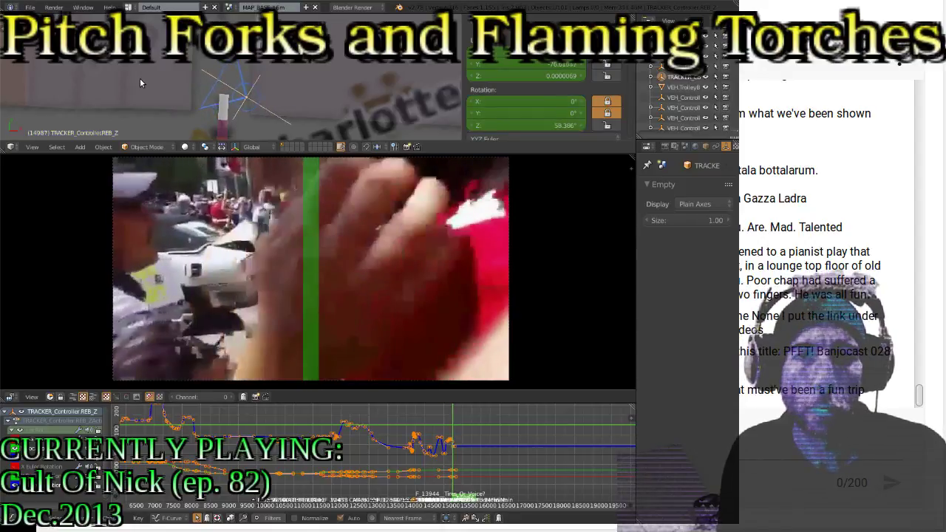
pyautogui.press('Right')
pyautogui.press('Right')
pyautogui.press('Right')
pyautogui.press('Left')
pyautogui.press('Left')
pyautogui.press('Left')
pyautogui.press('Left')
pyautogui.press('Left')
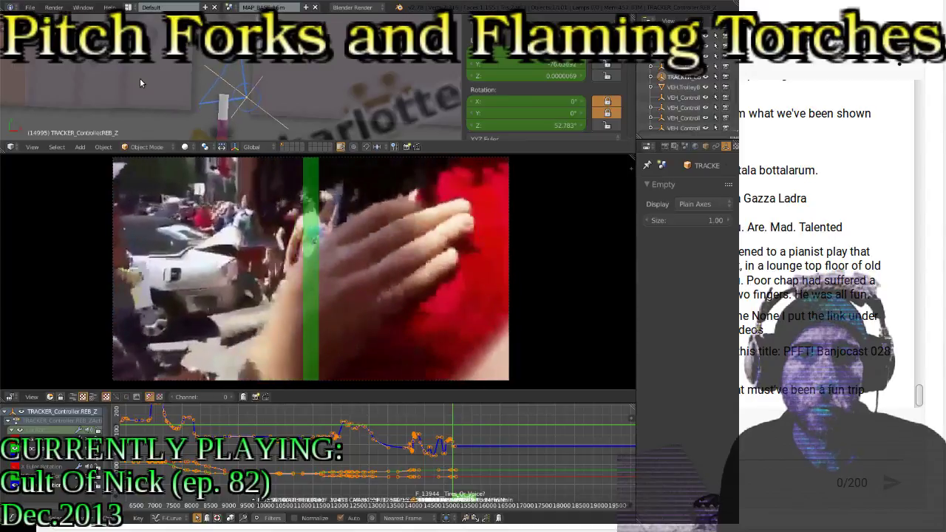
pyautogui.press('Right')
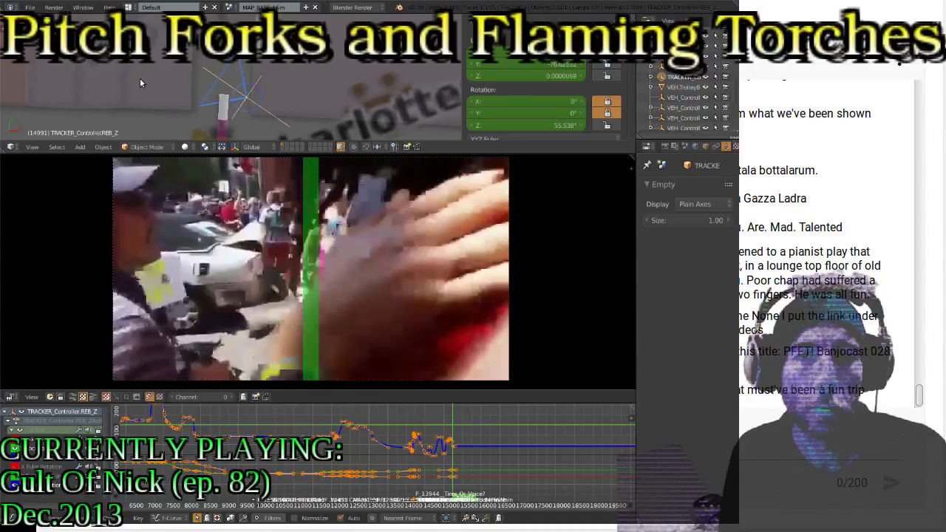
pyautogui.press('r')
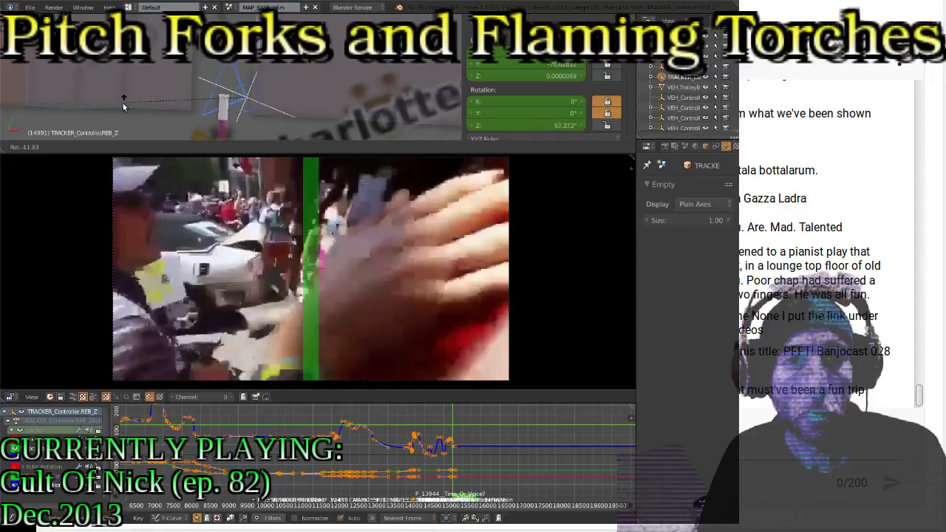
pyautogui.click(109, 132)
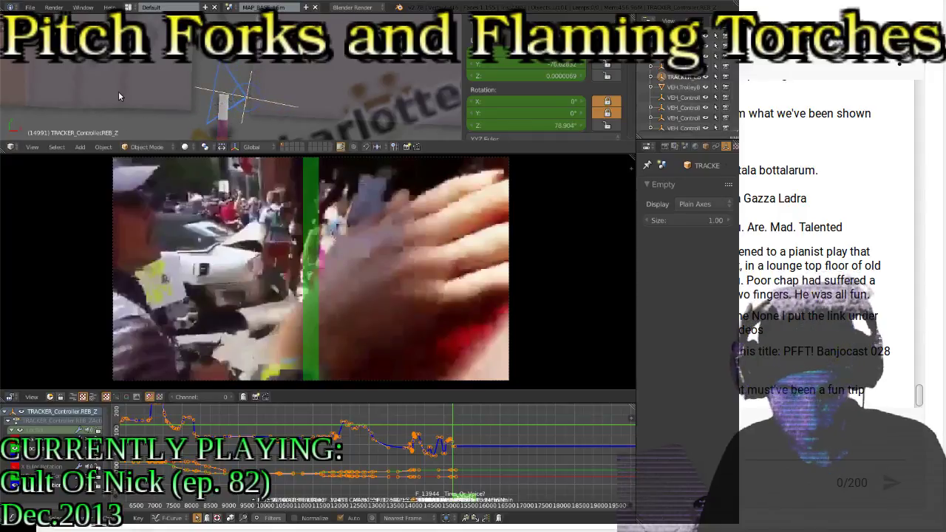
pyautogui.press('i')
pyautogui.click(118, 91)
# Step forward to frame 15013, rotate the tracker controller to 72.234° on Z and insert a Rotation keyframe
pyautogui.press('Right')
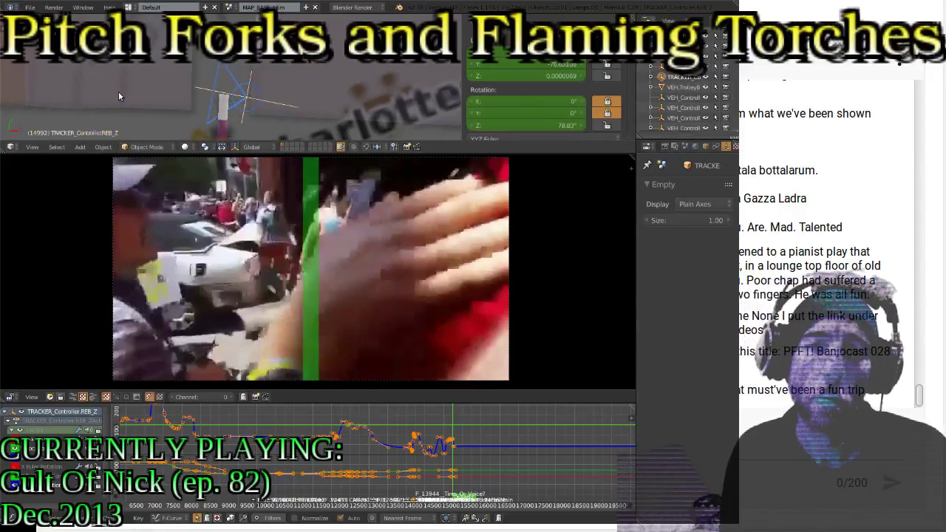
pyautogui.press('Right')
pyautogui.press('Right')
pyautogui.press('Right')
pyautogui.press('Right')
pyautogui.press('Right')
pyautogui.press('Right')
pyautogui.press('Right')
pyautogui.press('Right')
pyautogui.press('Right')
pyautogui.press('Right')
pyautogui.press('Right')
pyautogui.press('Right')
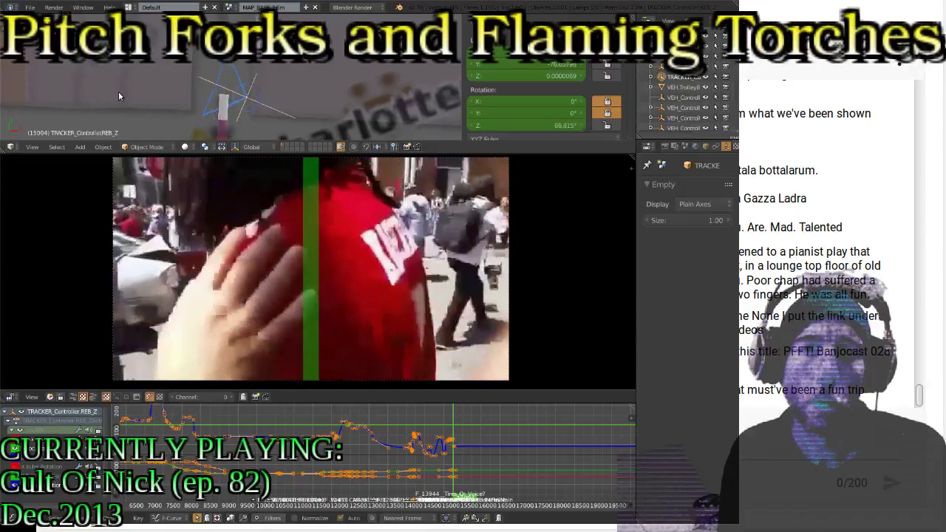
pyautogui.press('Right')
pyautogui.press('Right')
pyautogui.press('Right')
pyautogui.press('Right')
pyautogui.press('Right')
pyautogui.press('Right')
pyautogui.press('Right')
pyautogui.press('Right')
pyautogui.press('Right')
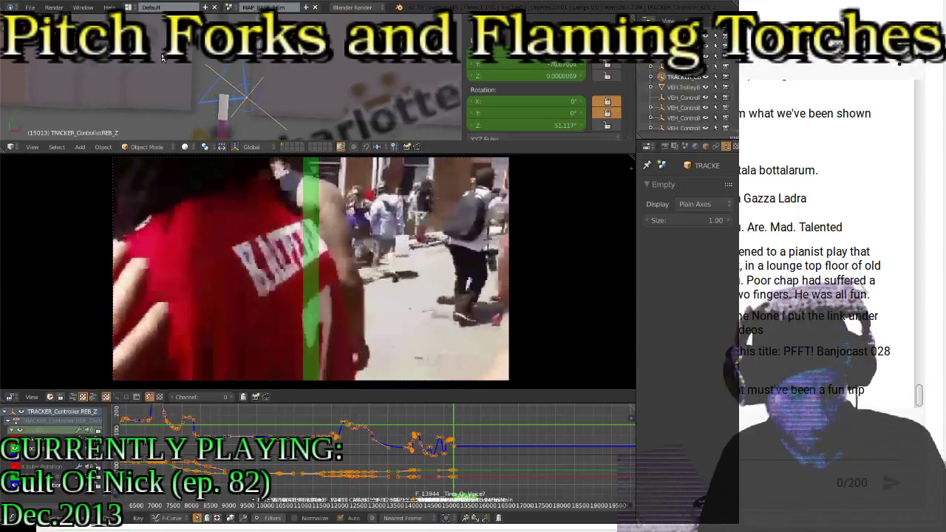
pyautogui.press('r')
pyautogui.click(123, 90)
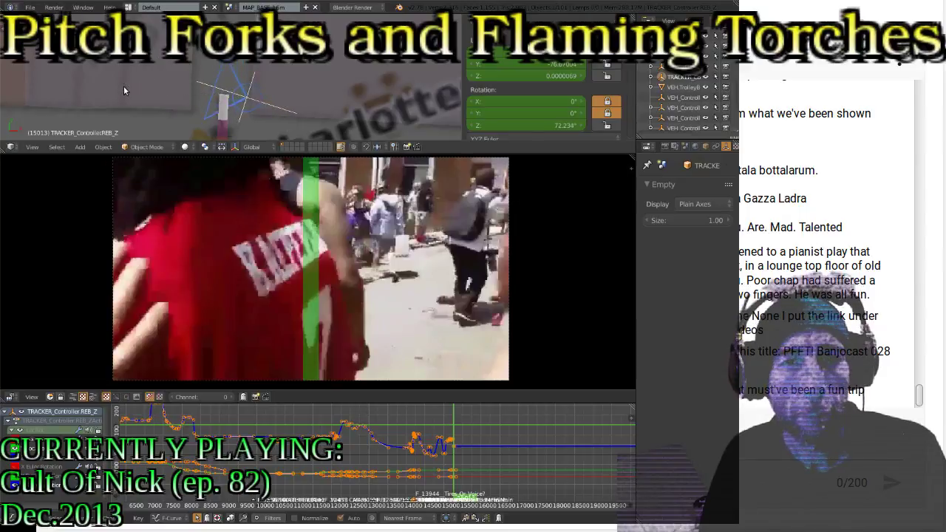
pyautogui.press('i')
pyautogui.click(123, 84)
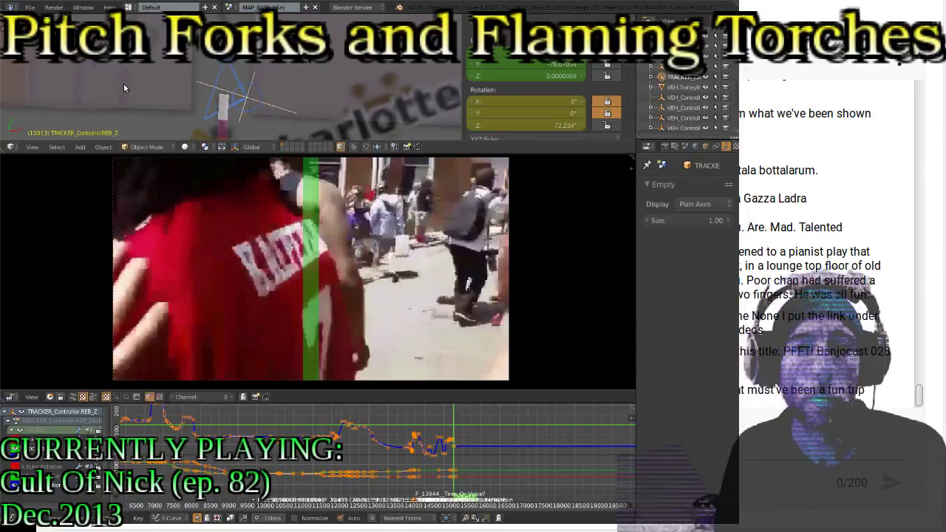
# Step through the footage from frame 15013 to the tracker's last keyframe at 15024, checking its heading
pyautogui.press('Right')
pyautogui.press('Right')
pyautogui.press('Right')
pyautogui.press('Right')
pyautogui.press('Right')
pyautogui.press('Right')
pyautogui.press('Right')
pyautogui.press('Right')
pyautogui.press('Right')
pyautogui.press('Right')
pyautogui.press('Right')
pyautogui.press('Right')
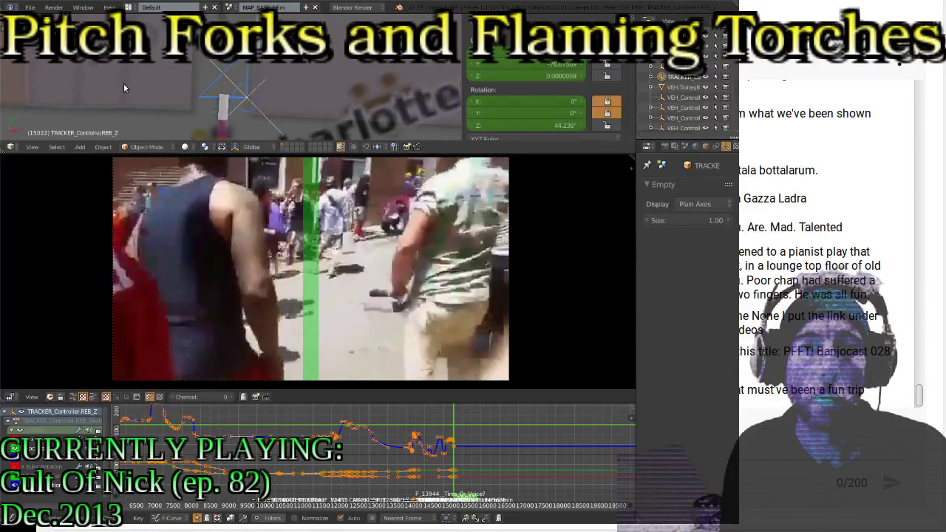
pyautogui.press('Up')
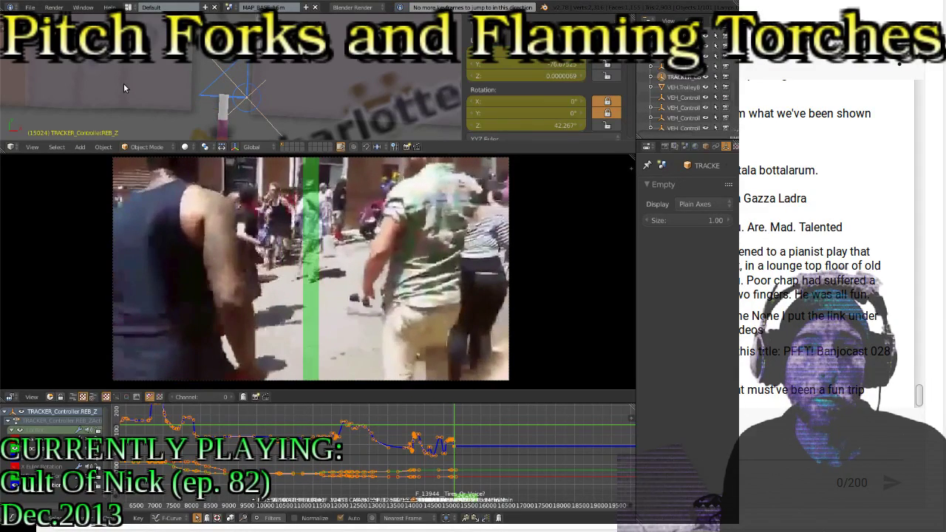
# Play the footage on from frame 15024 to frame 15409 and go back to frame 15349
pyautogui.hotkey('alt', 'a')
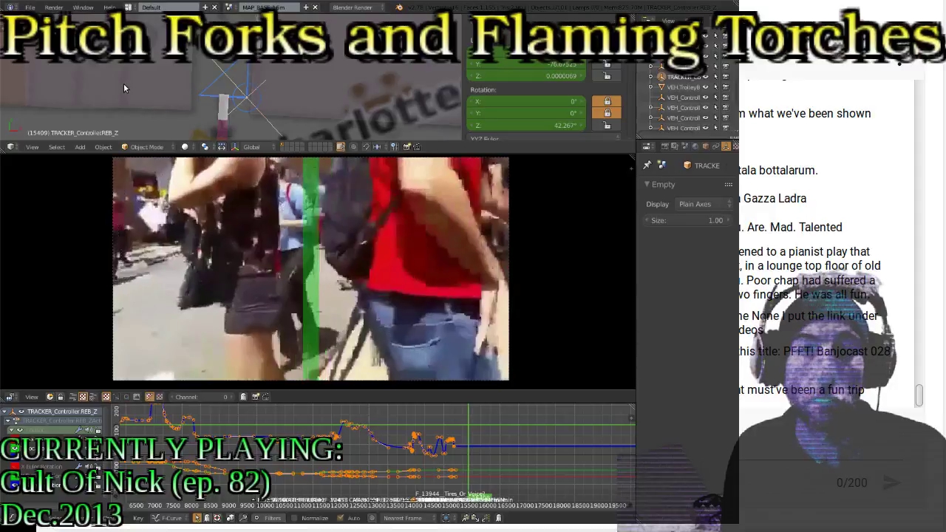
pyautogui.hotkey('shift', 'Down')
pyautogui.hotkey('shift', 'Down')
pyautogui.hotkey('shift', 'Down')
pyautogui.hotkey('shift', 'Down')
pyautogui.hotkey('shift', 'Down')
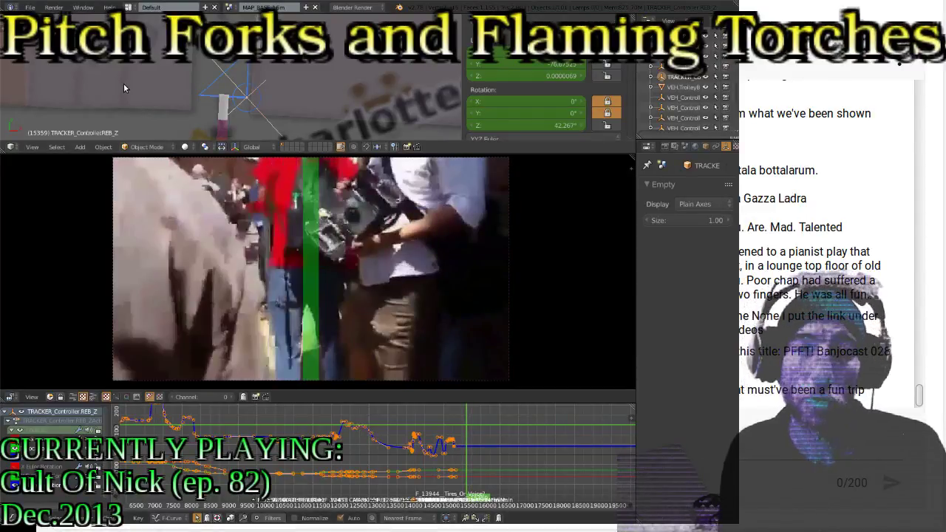
pyautogui.hotkey('shift', 'Down')
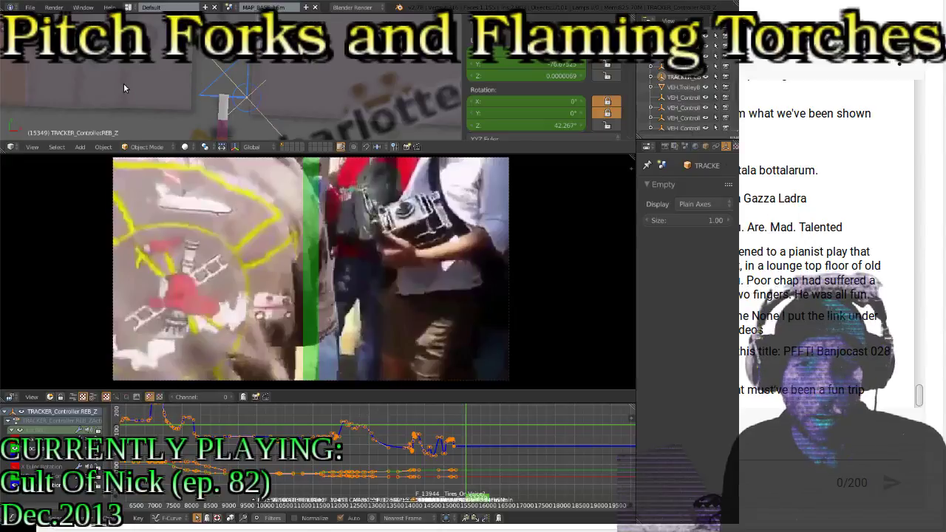
# Advance the footage to frame 15356 and magnify the old camera held by the man in the white shirt
pyautogui.hotkey('alt', 'a')
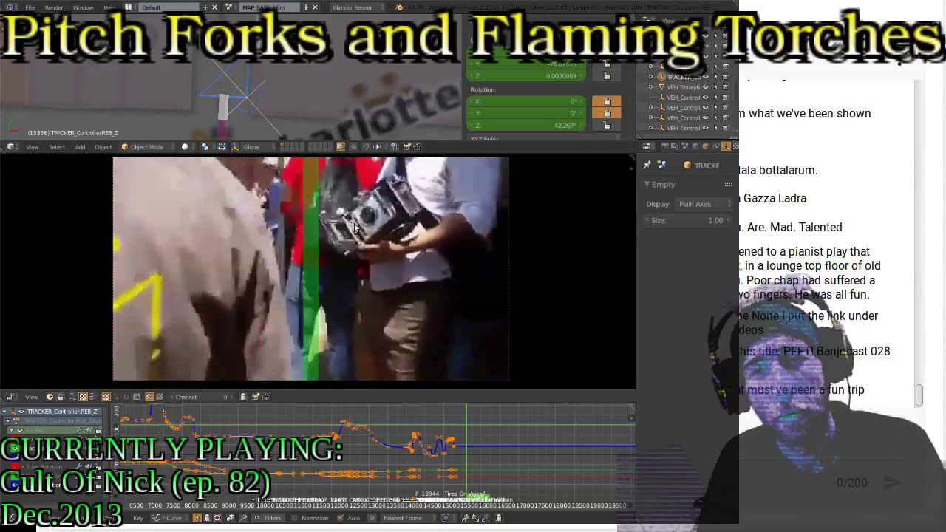
pyautogui.scroll(2, 362, 221)
pyautogui.moveTo(408, 199); pyautogui.dragTo(330, 316, button='middle')
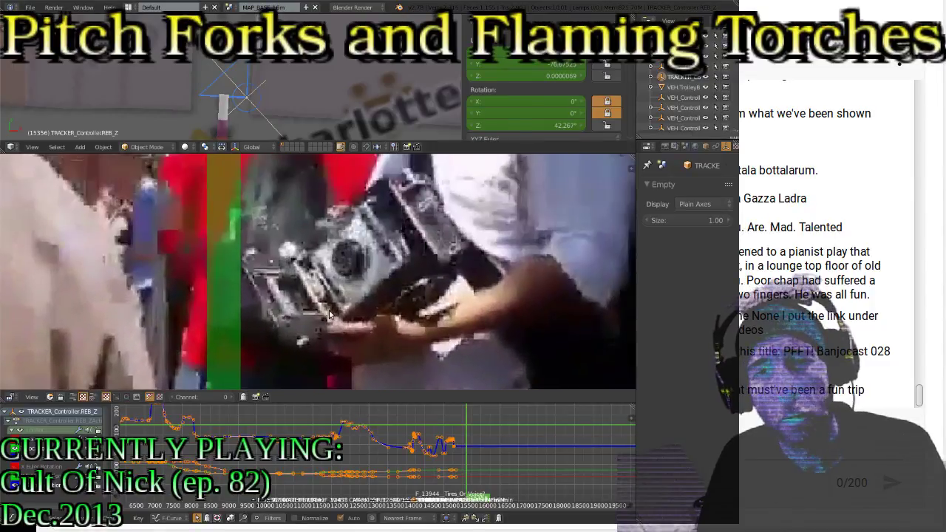
pyautogui.scroll(1, 348, 313)
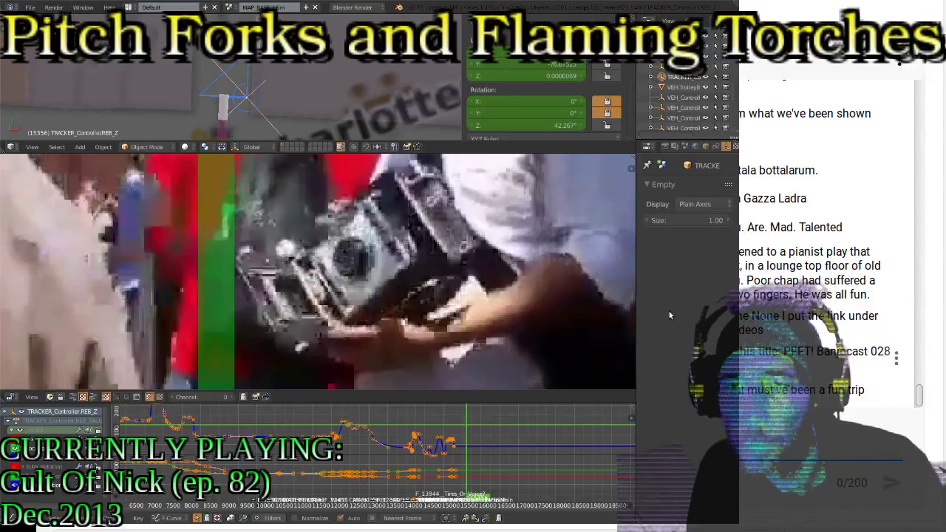
# Switch to the web browser, search for Hasselblad and open its Wikipedia article
pyautogui.click(465, 14)
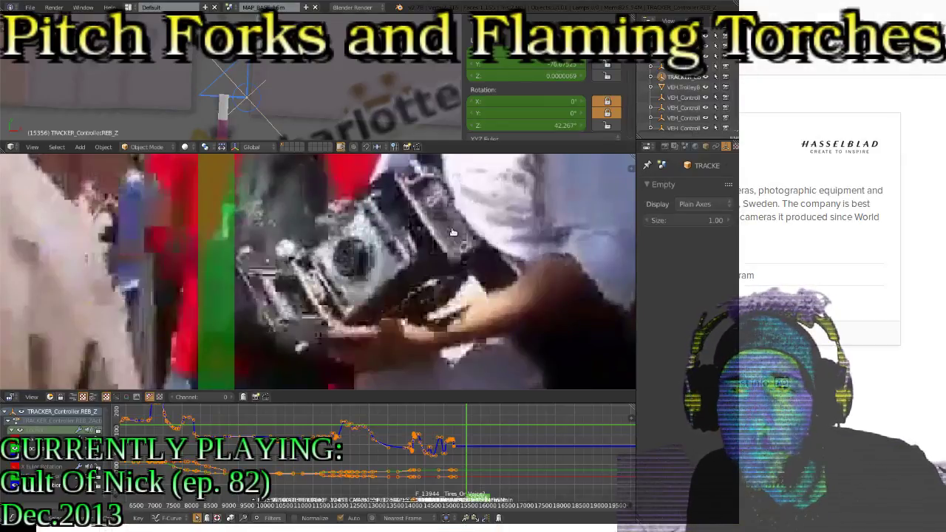
pyautogui.scroll(-4, 384, 240)
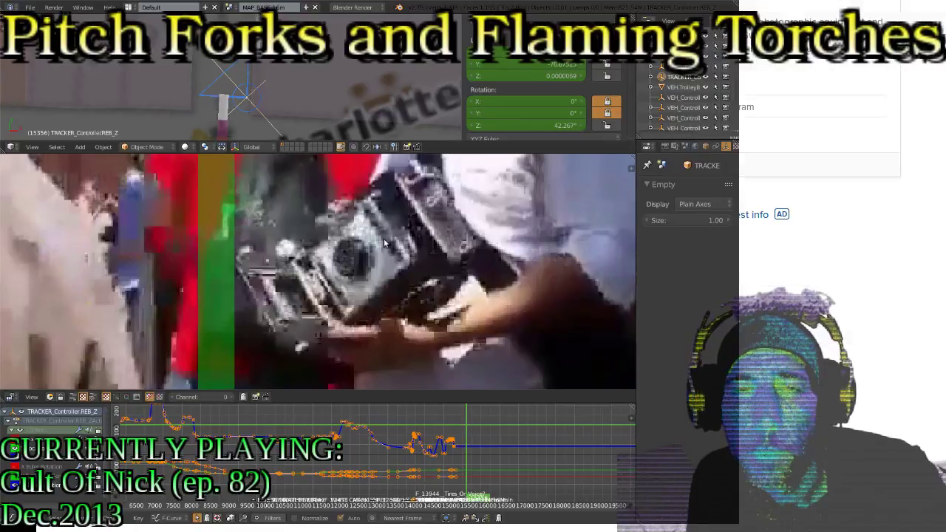
pyautogui.click(531, 296)
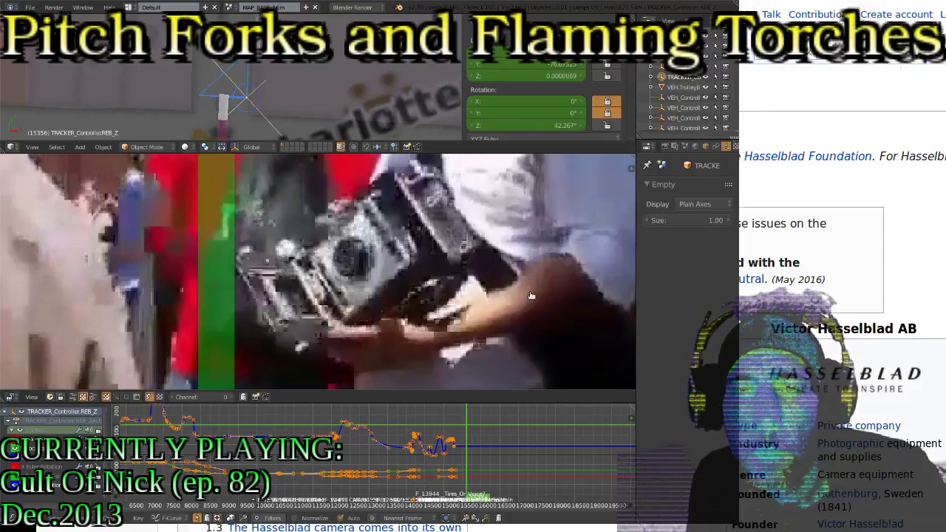
# Look through the Hasselblad article's camera models and photos for comparison with the camera in the footage
pyautogui.scroll(-5, 625, 276)
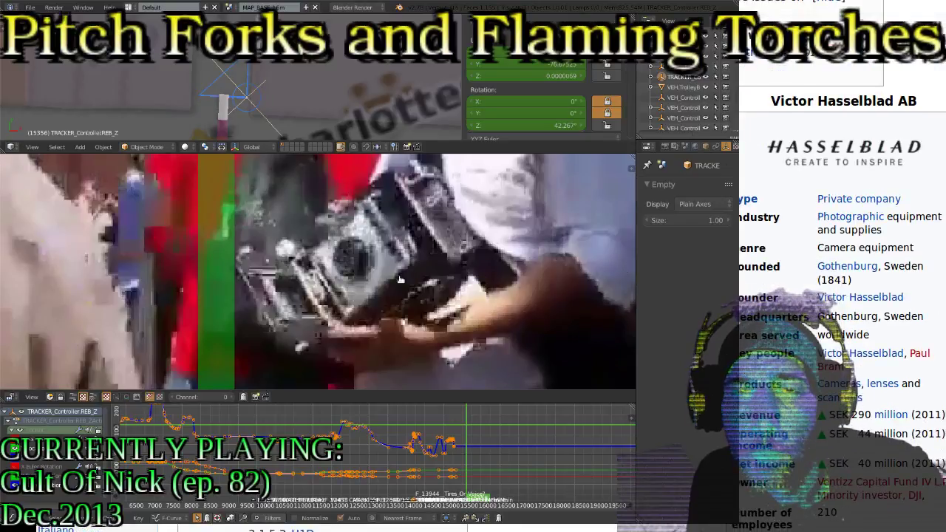
pyautogui.scroll(-10, 399, 280)
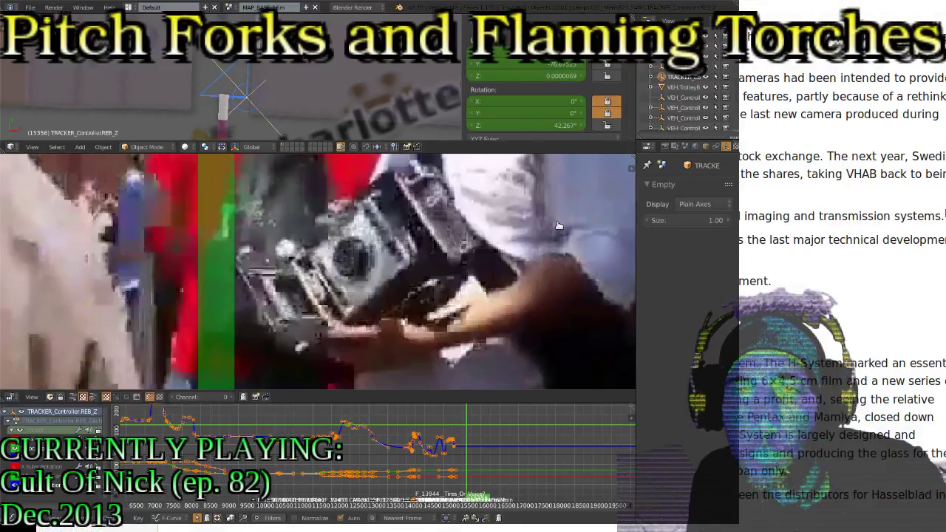
pyautogui.scroll(6, 603, 196)
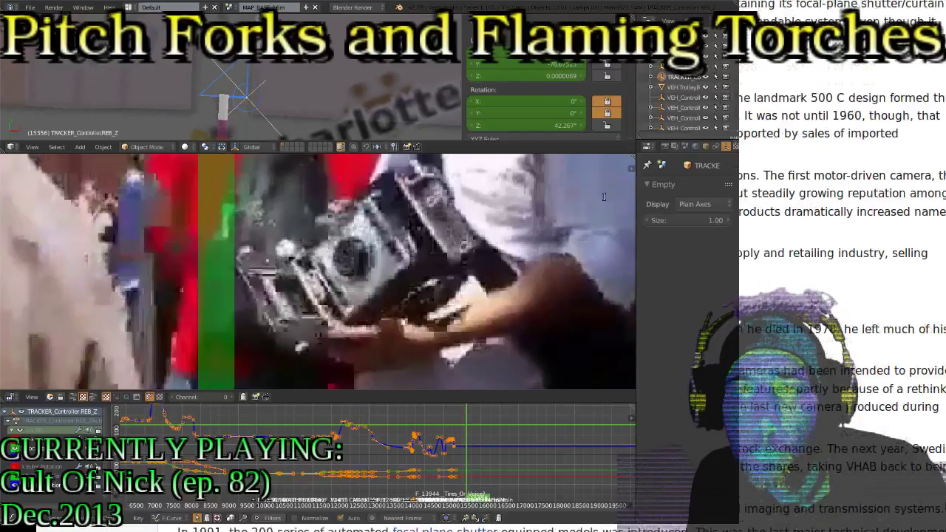
pyautogui.scroll(5, 615, 204)
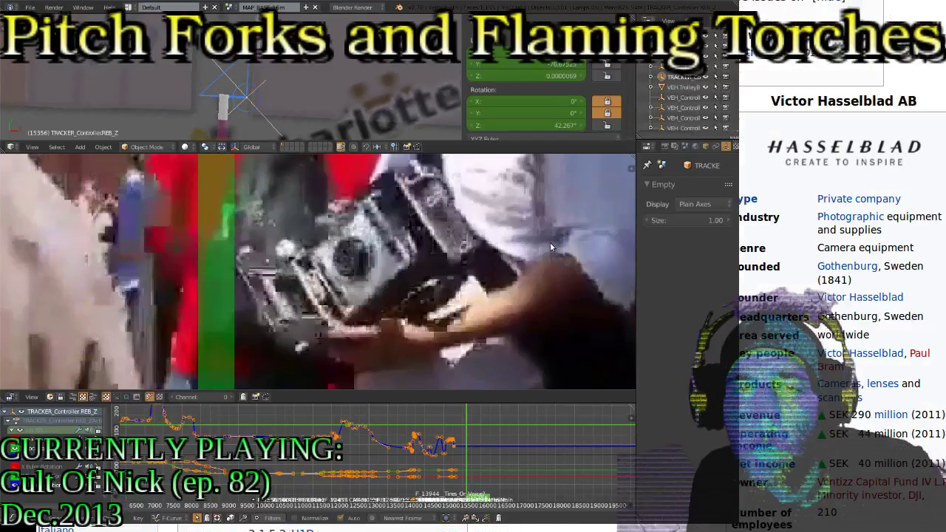
pyautogui.scroll(-2, 550, 244)
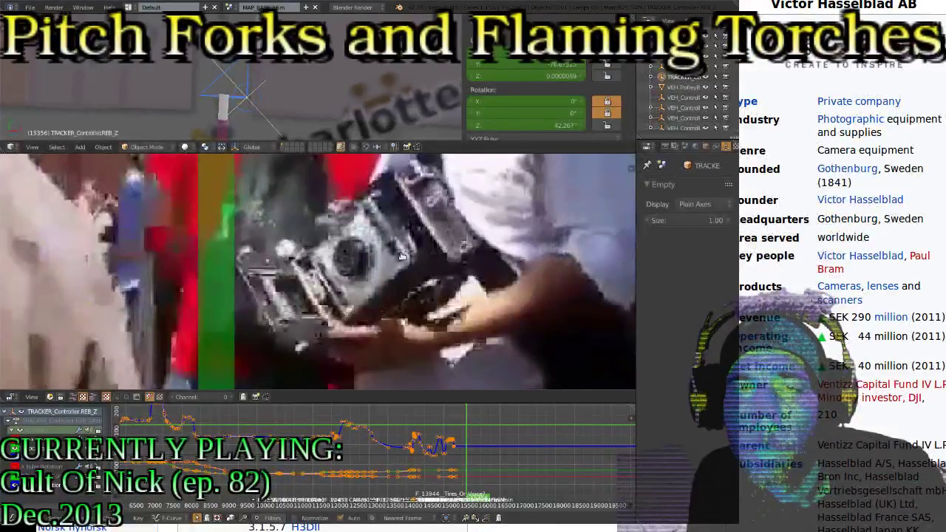
pyautogui.scroll(-15, 571, 231)
pyautogui.scroll(-10, 615, 223)
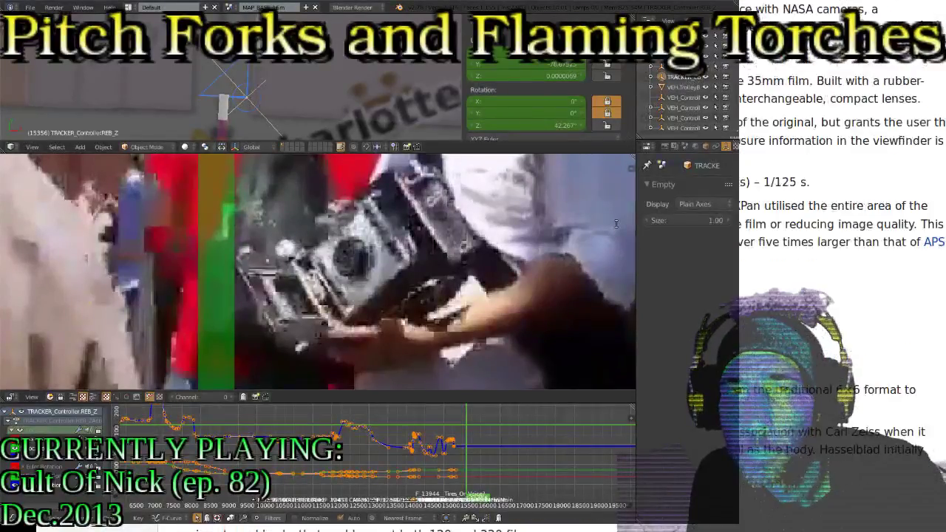
pyautogui.scroll(-12, 616, 224)
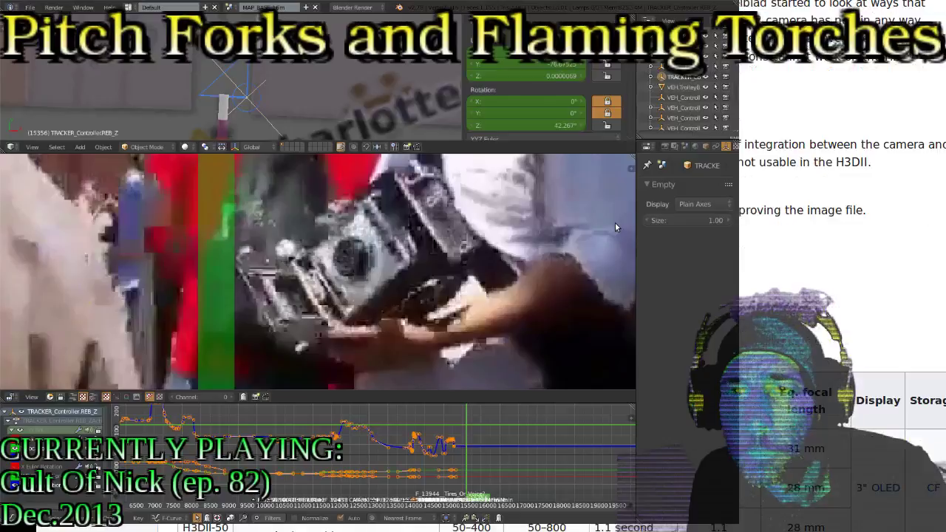
pyautogui.scroll(-10, 614, 222)
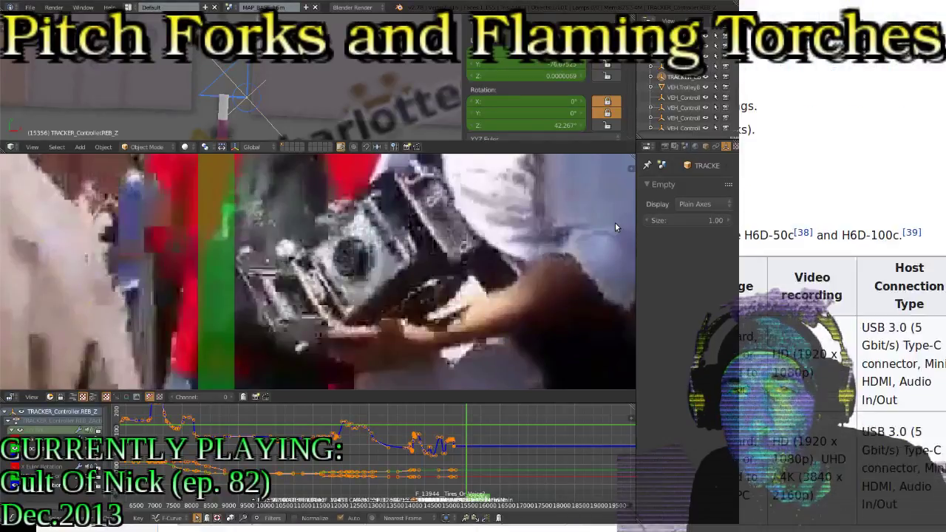
pyautogui.scroll(-1, 614, 222)
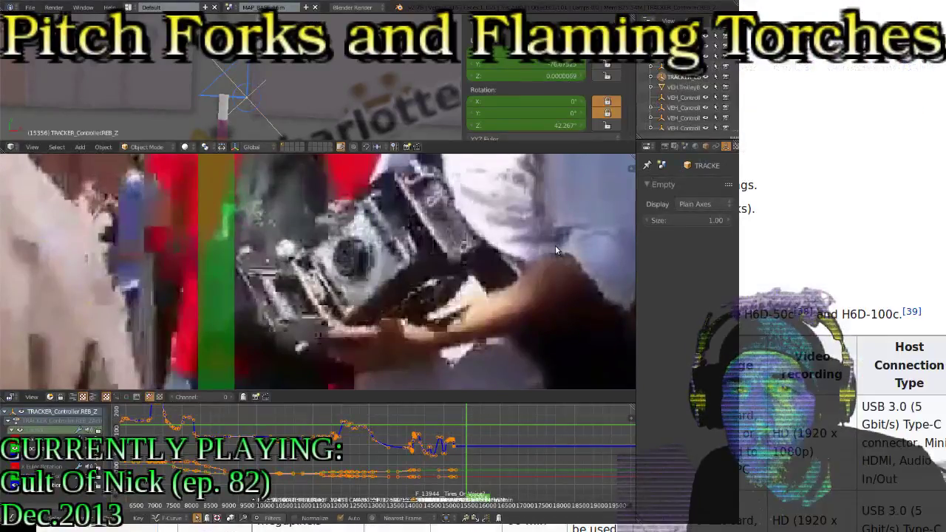
pyautogui.scroll(10, 555, 245)
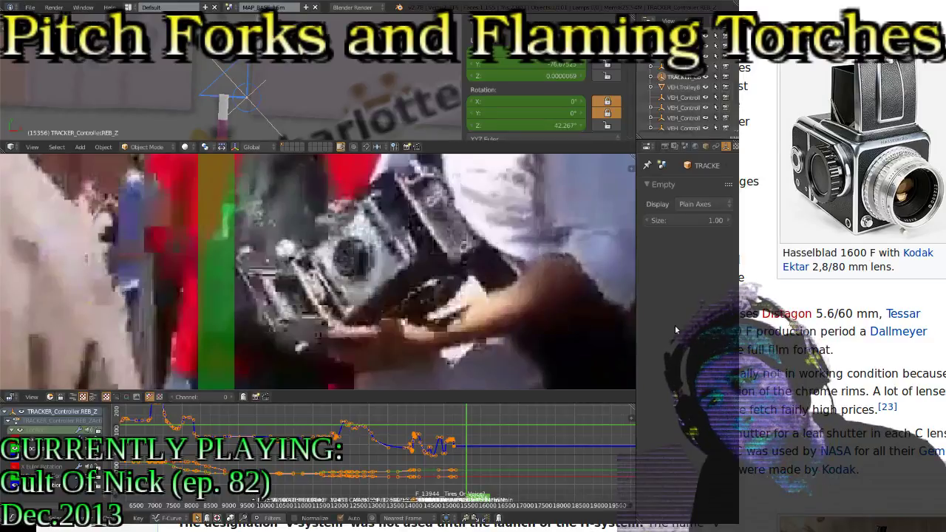
pyautogui.scroll(-5, 826, 397)
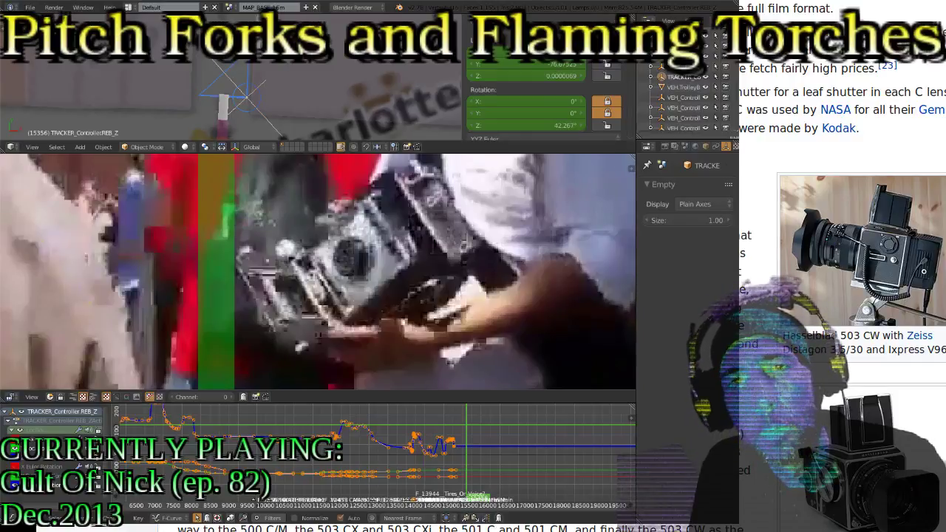
# Switch to the live chat and post messages suggesting a medium-format, astronaut-style Hasselblad, not clipped to a spacesuit
pyautogui.hotkey('alt', 'Tab')
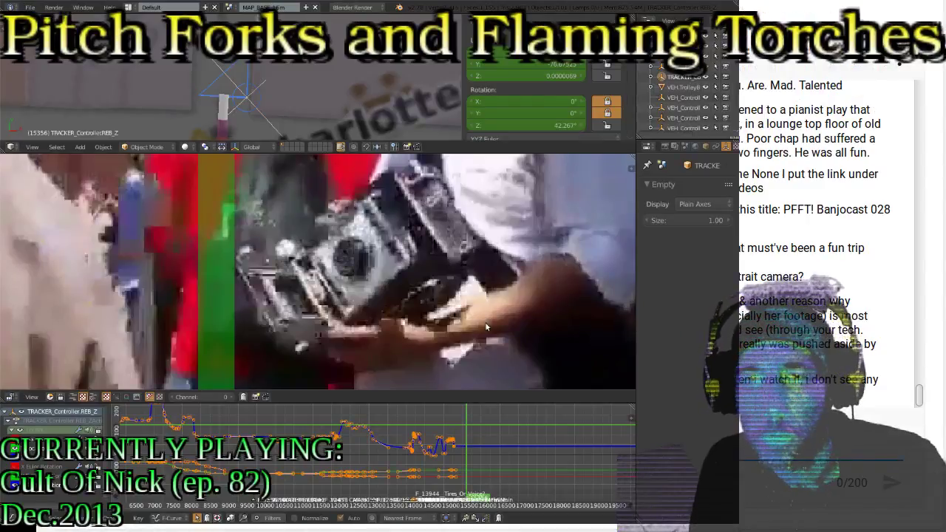
pyautogui.write("It's")
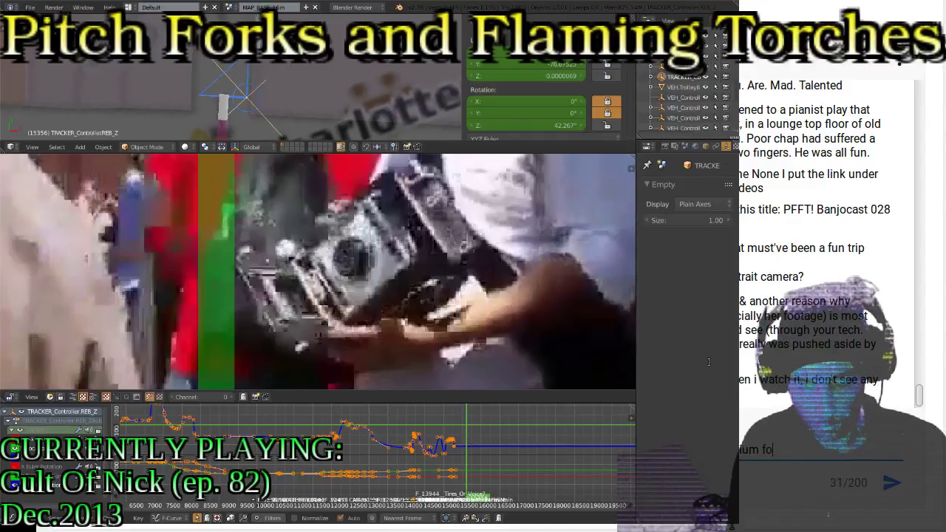
pyautogui.press('Return')
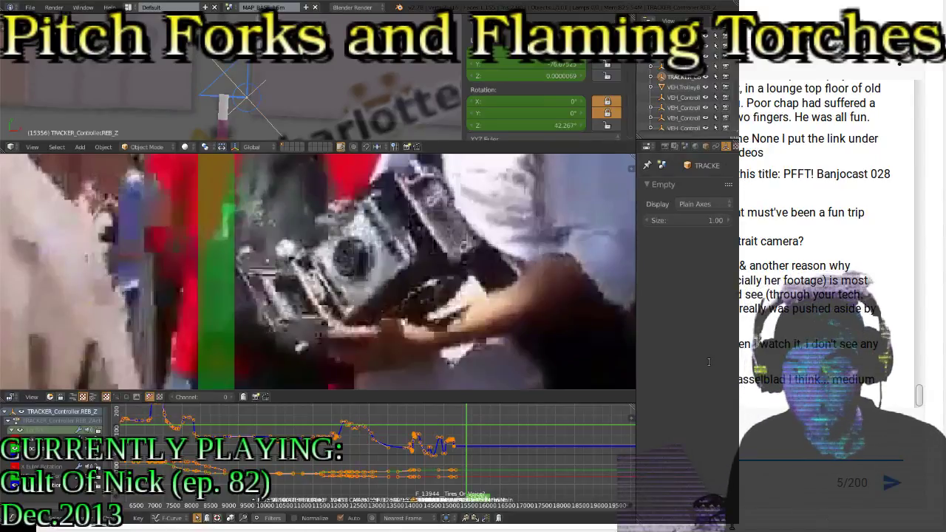
pyautogui.press('Return')
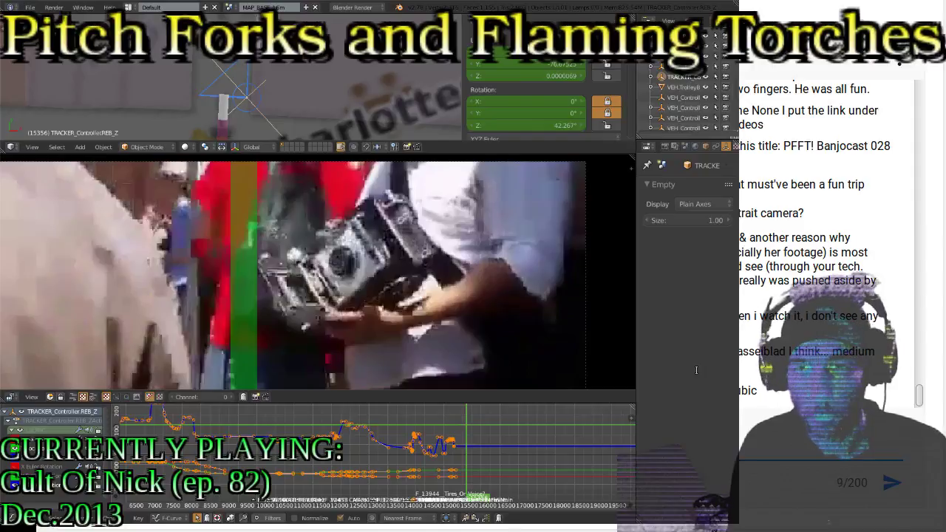
pyautogui.write('e')
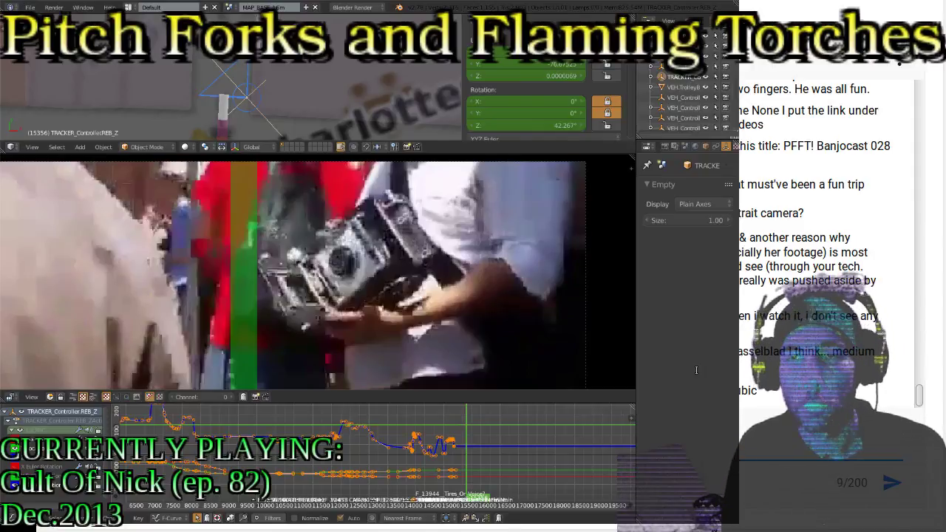
pyautogui.write('th')
pyautogui.press('Return')
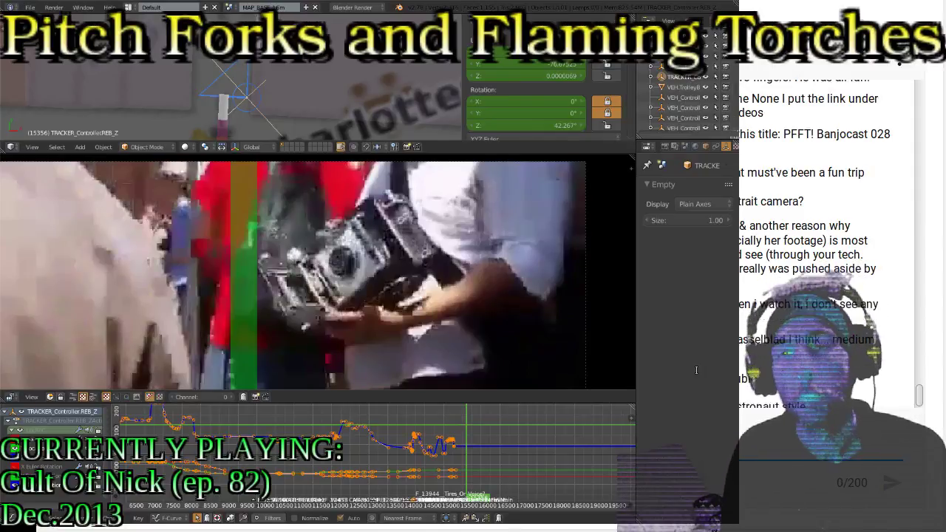
pyautogui.write('th')
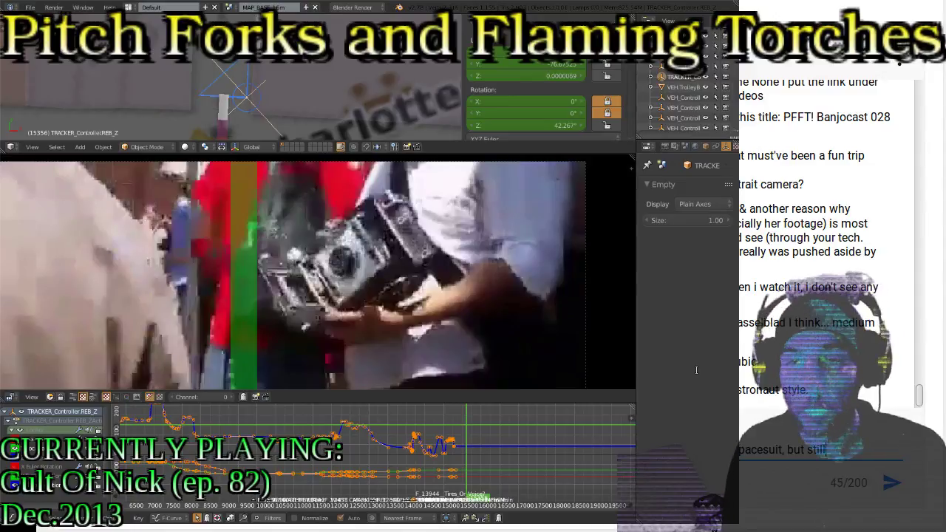
pyautogui.press('Return')
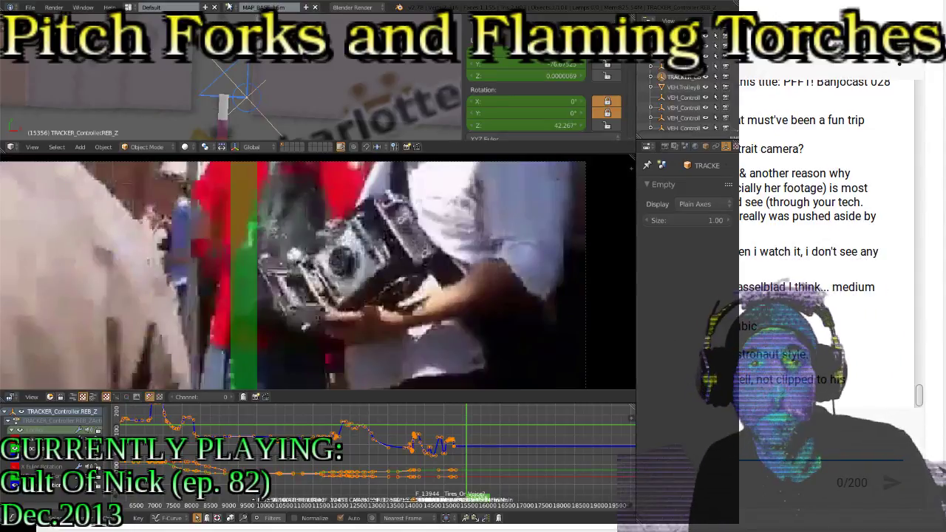
# Show the whole footage frame again and take the playback back to frame 15098
pyautogui.scroll(-5, 372, 313)
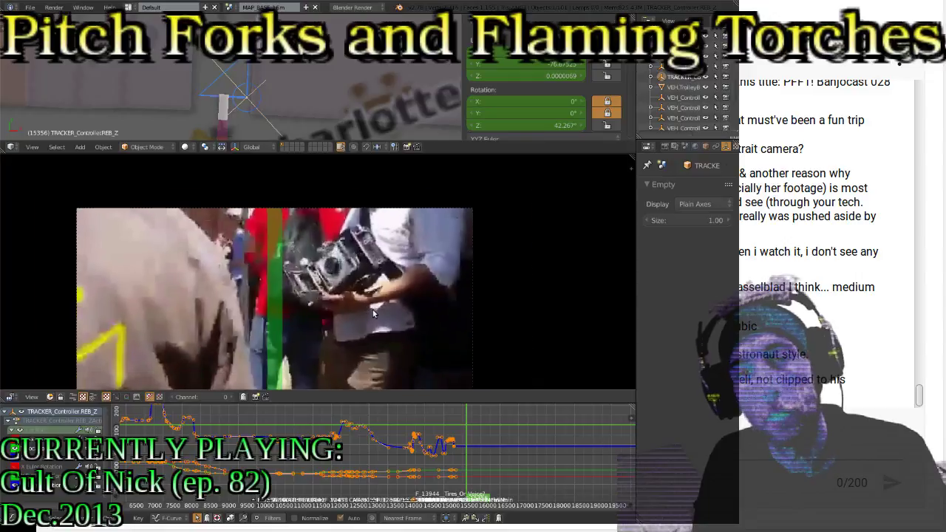
pyautogui.scroll(1, 372, 313)
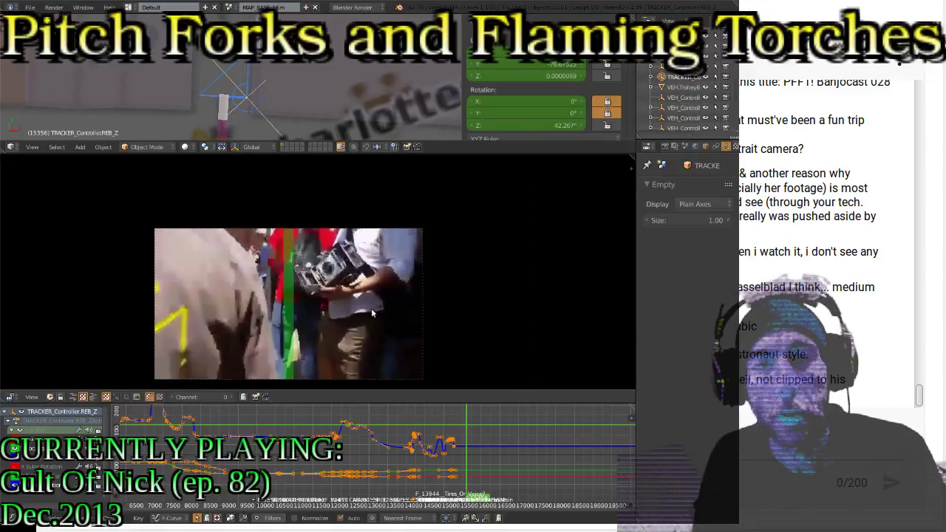
pyautogui.moveTo(315, 316); pyautogui.dragTo(322, 278, button='middle')
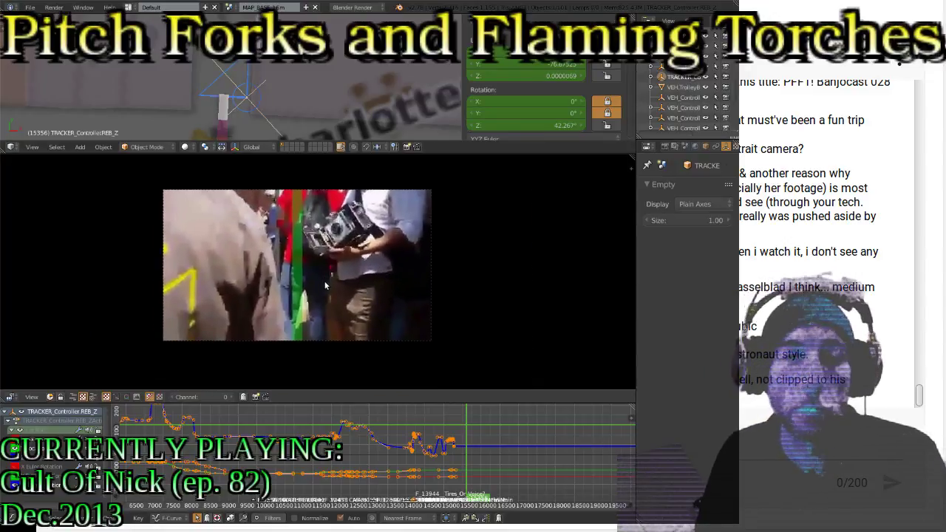
pyautogui.press('Down')
pyautogui.hotkey('alt', 'a')
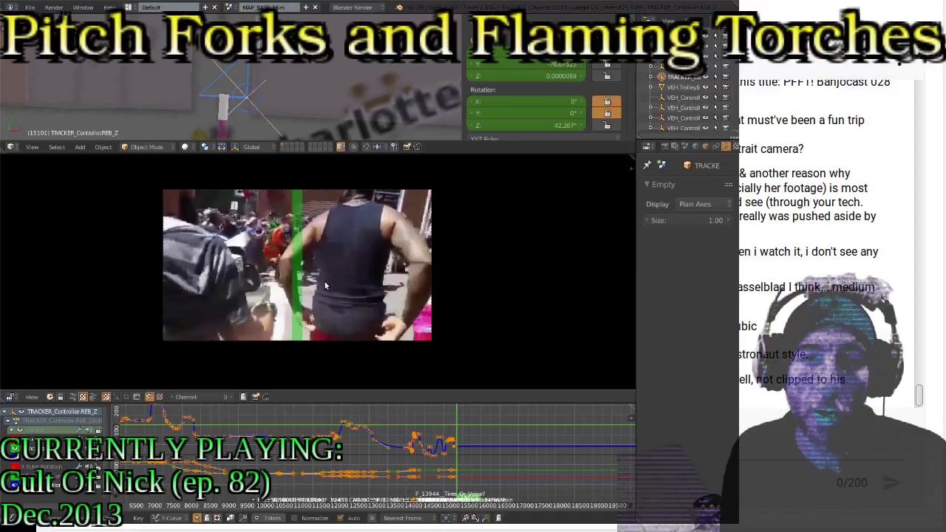
pyautogui.press('Left')
pyautogui.press('Left')
pyautogui.press('Left')
pyautogui.press('Left')
pyautogui.press('Left')
pyautogui.press('Left')
pyautogui.press('Left')
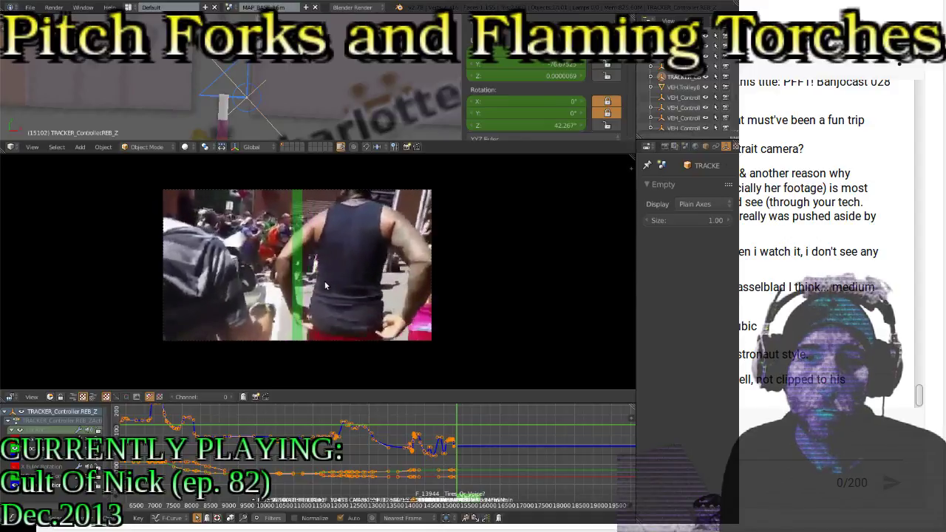
# Move the REB_Z tracker controller slightly along the street to Y -75.79954 at frame 15098
pyautogui.scroll(6, 242, 115)
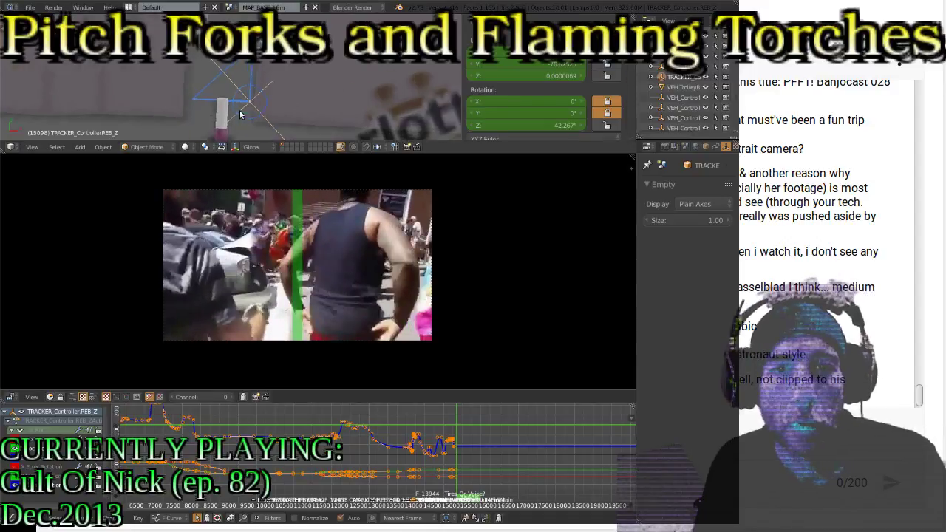
pyautogui.keyDown('shift'); pyautogui.moveTo(268, 95); pyautogui.dragTo(264, 71, button='middle'); pyautogui.keyUp('shift')
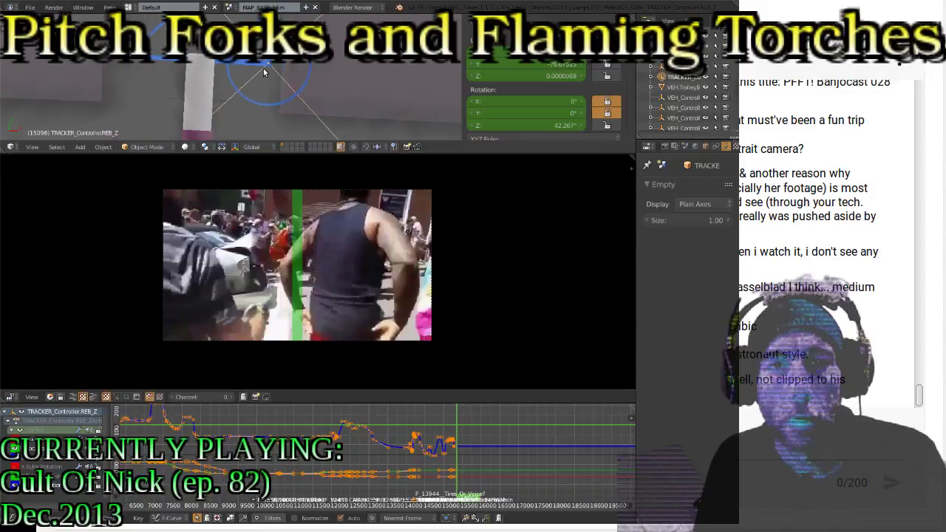
pyautogui.press('g')
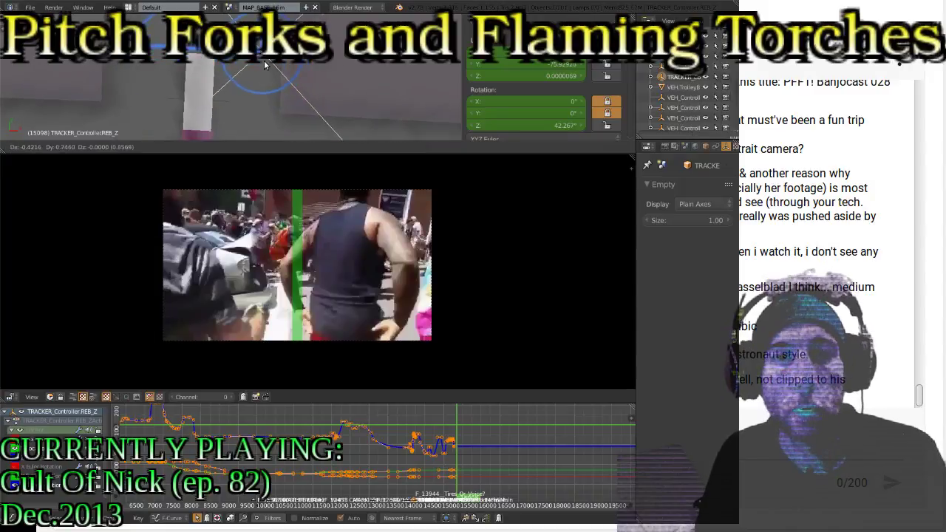
pyautogui.click(264, 63)
pyautogui.keyDown('shift'); pyautogui.moveTo(265, 41); pyautogui.dragTo(258, 84, button='middle'); pyautogui.keyUp('shift')
# Rotate the controller to about 86.975° on Z and insert a LocRot keyframe at frame 15098
pyautogui.press('r')
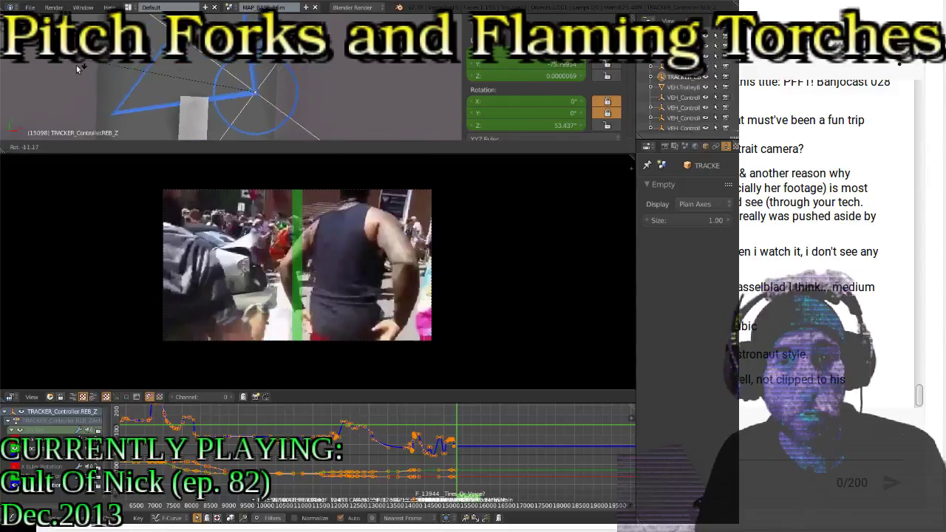
pyautogui.click(24, 75)
pyautogui.scroll(-7, 127, 80)
pyautogui.scroll(2, 128, 79)
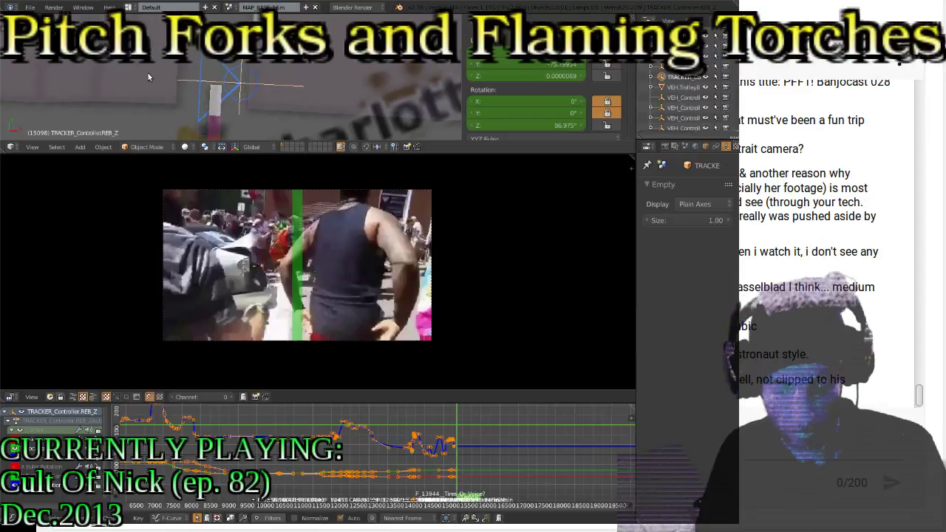
pyautogui.press('i')
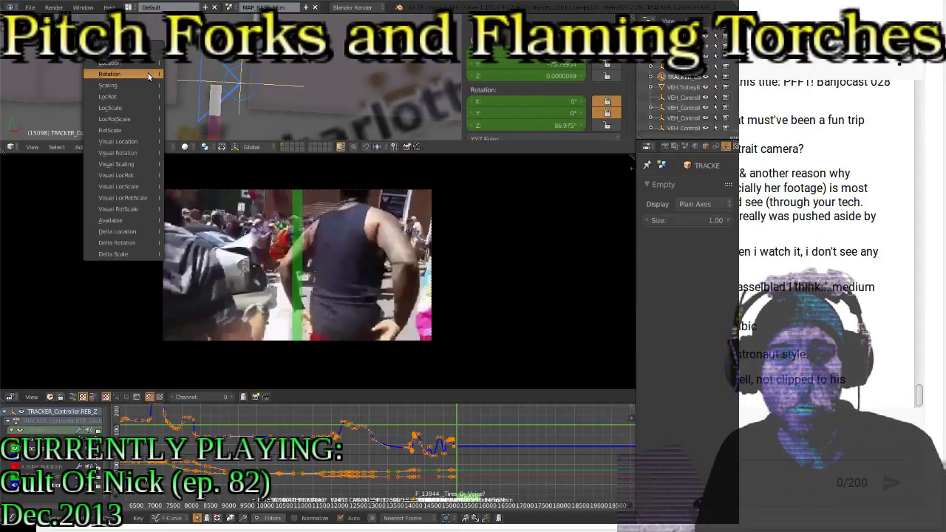
pyautogui.click(143, 96)
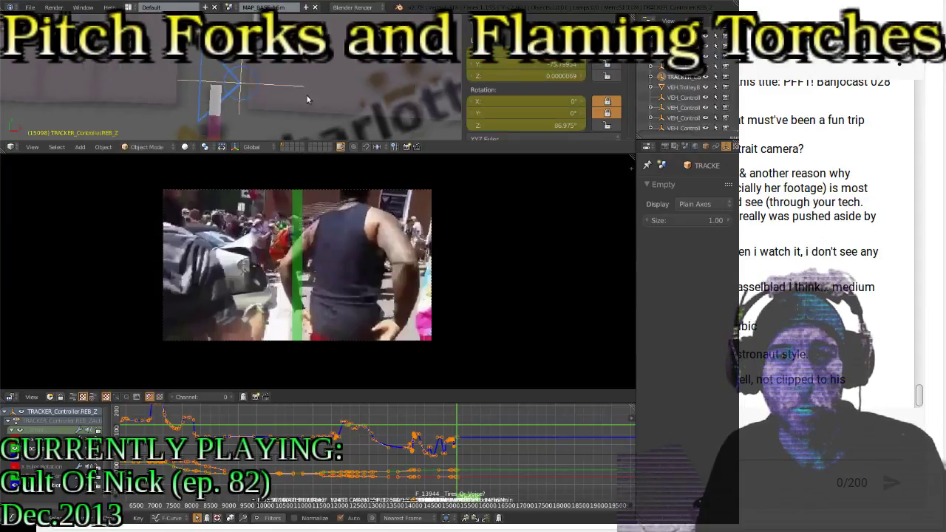
# Play on to frame 15195, rotate the controller to about 68.068° on Z and insert a LocRot keyframe
pyautogui.press('Down')
pyautogui.hotkey('alt', 'a')
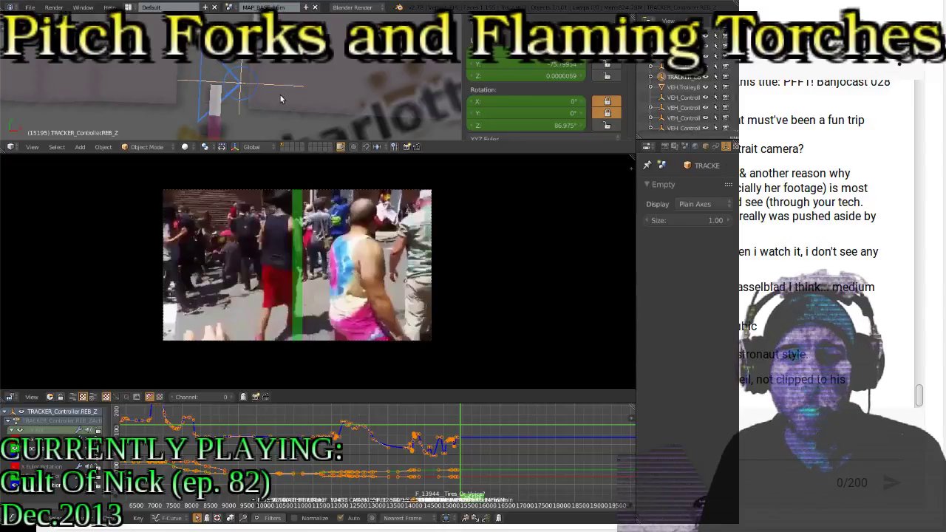
pyautogui.press('r')
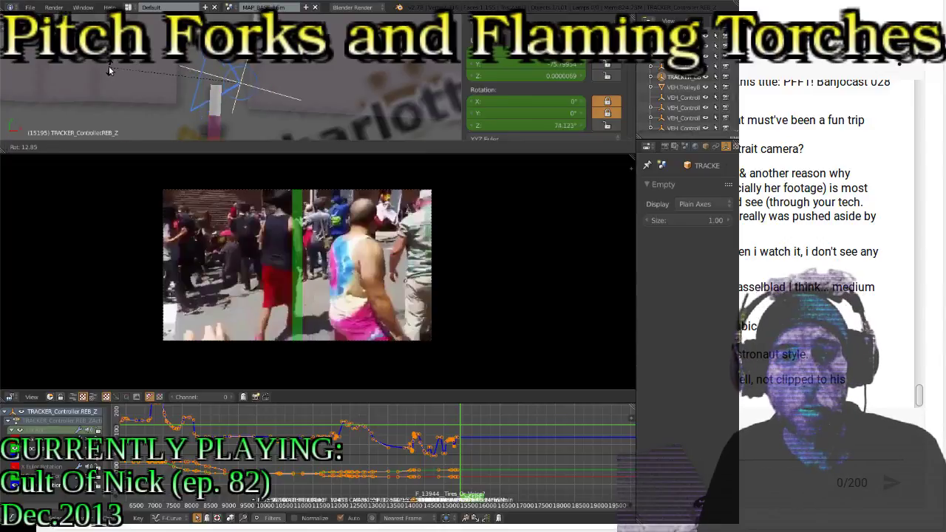
pyautogui.click(111, 60)
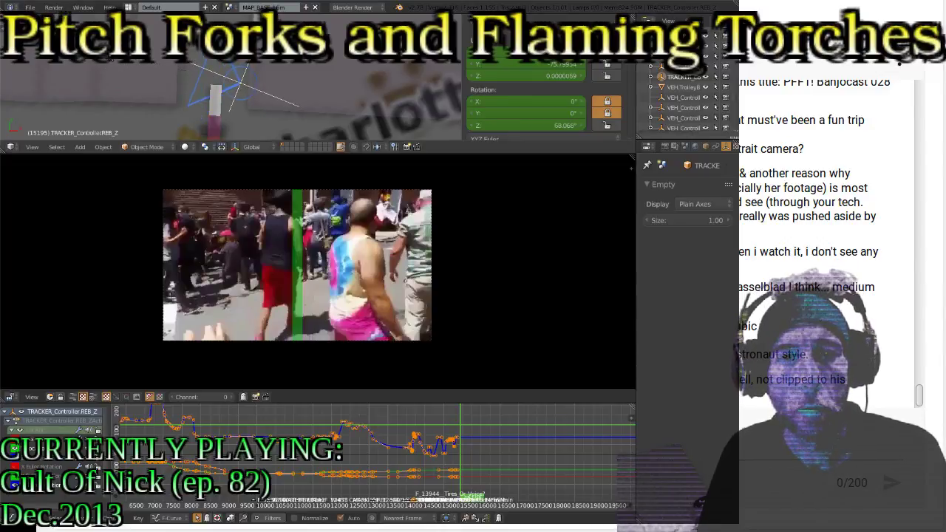
pyautogui.press('i')
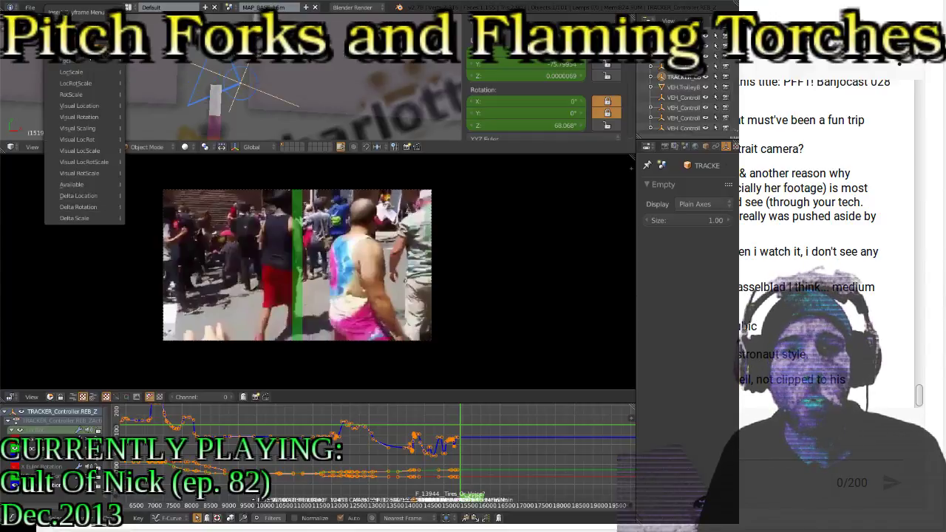
pyautogui.click(86, 60)
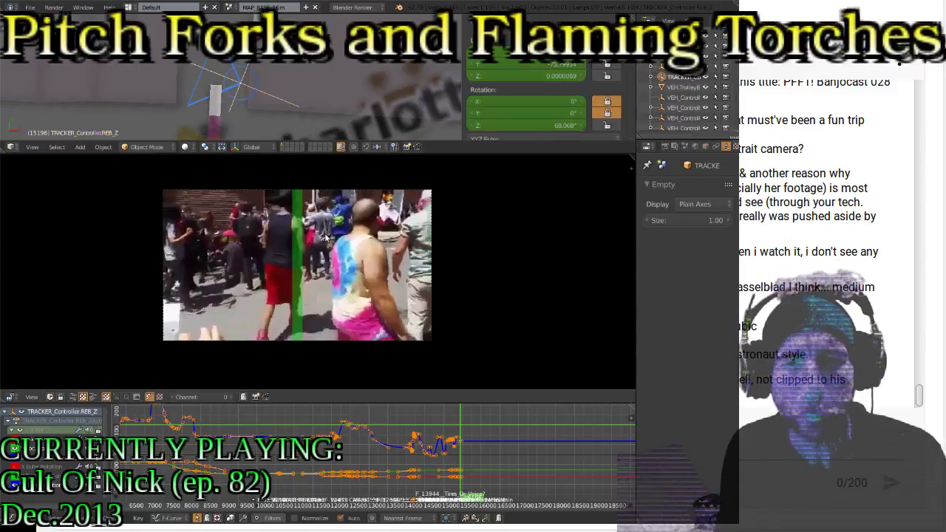
# Play the magnified footage on to frame 15355 and examine the man's old camera between frames 15351 and 15358
pyautogui.scroll(2, 346, 254)
pyautogui.scroll(1, 345, 254)
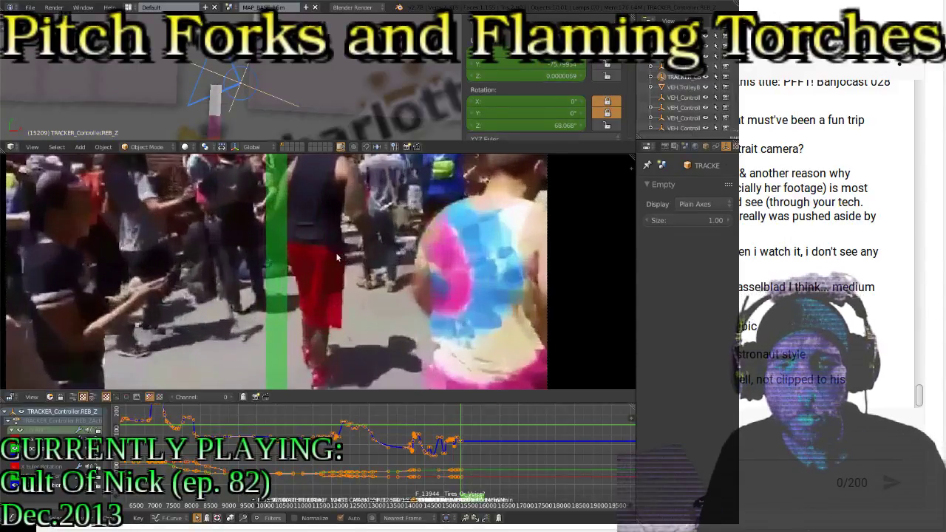
pyautogui.scroll(-1, 336, 252)
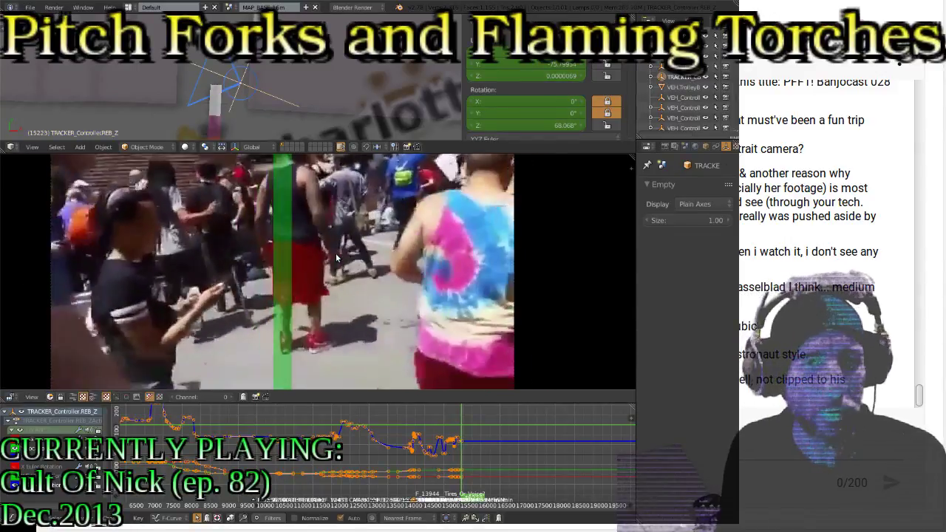
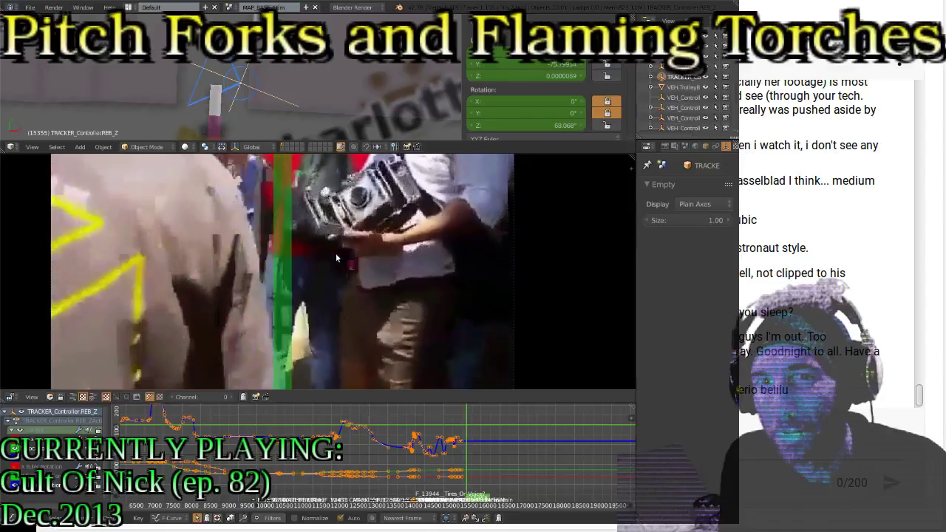
pyautogui.press('Left')
pyautogui.press('Left')
pyautogui.press('Left')
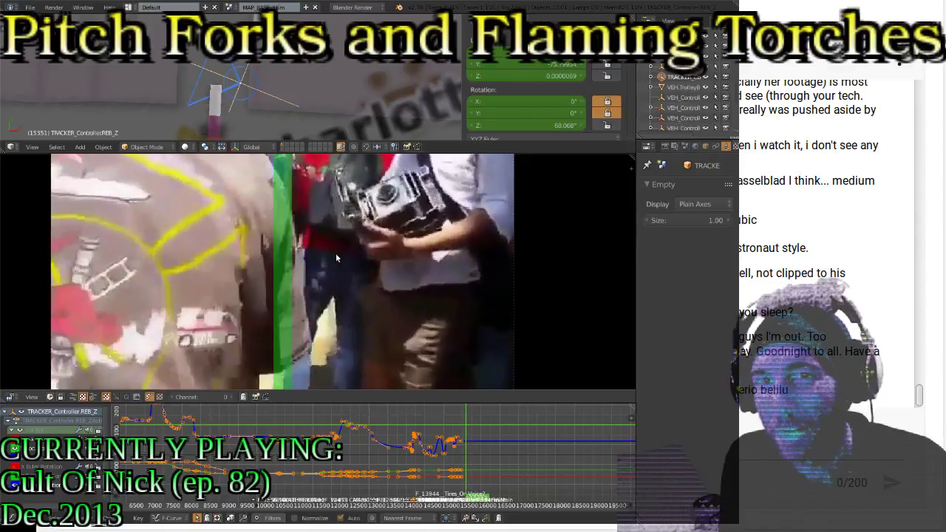
pyautogui.press('Right')
pyautogui.press('Right')
pyautogui.press('Right')
pyautogui.press('Right')
pyautogui.press('Right')
pyautogui.press('Right')
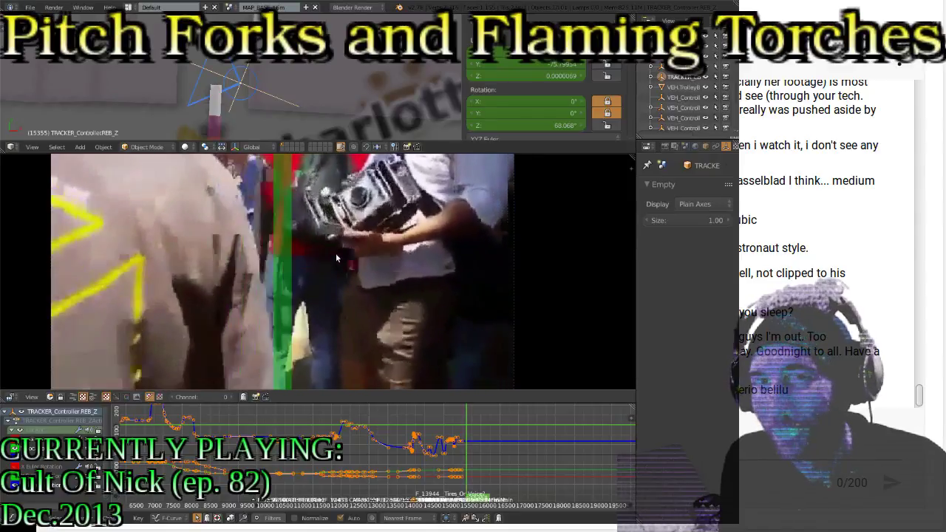
pyautogui.press('Left')
pyautogui.press('Left')
pyautogui.press('Left')
pyautogui.press('Right')
pyautogui.press('Right')
pyautogui.press('Right')
pyautogui.press('Right')
pyautogui.press('Right')
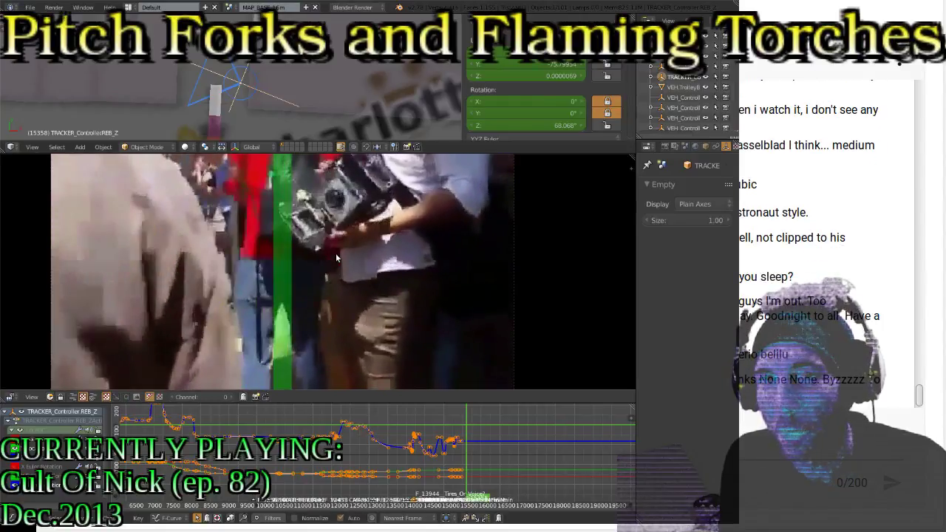
pyautogui.press('Left')
pyautogui.press('Left')
pyautogui.press('Left')
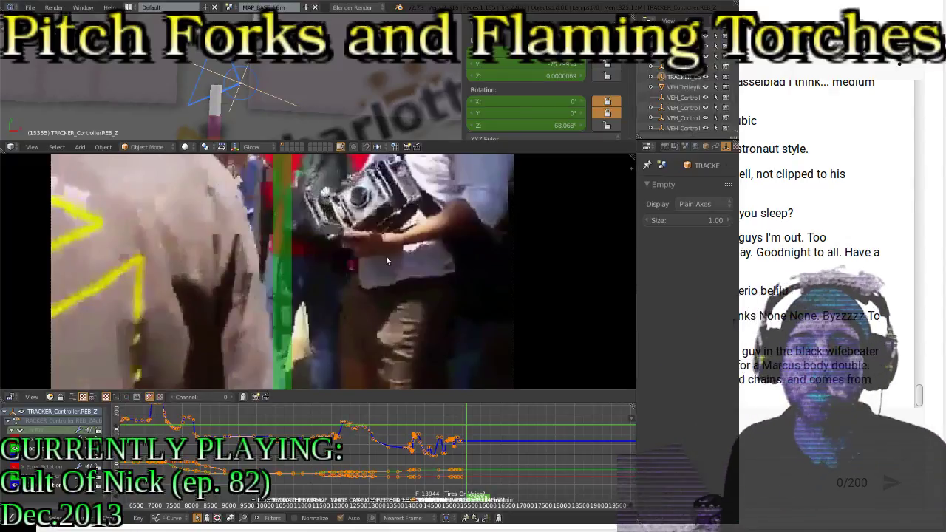
# Go back to around frame 15202 and review the men in the black tank top and tie-dye shirt up to frame 15244
pyautogui.press('Down')
pyautogui.press('Right')
pyautogui.press('Right')
pyautogui.press('Right')
pyautogui.press('Right')
pyautogui.press('Right')
pyautogui.press('Right')
pyautogui.press('Right')
pyautogui.press('Right')
pyautogui.press('Right')
pyautogui.press('Right')
pyautogui.press('Right')
pyautogui.press('Right')
pyautogui.press('Right')
pyautogui.press('Right')
pyautogui.press('Right')
pyautogui.press('Right')
pyautogui.press('Right')
pyautogui.press('Right')
pyautogui.press('Right')
pyautogui.press('Right')
pyautogui.press('Right')
pyautogui.press('Right')
pyautogui.press('Right')
pyautogui.press('Right')
pyautogui.press('Right')
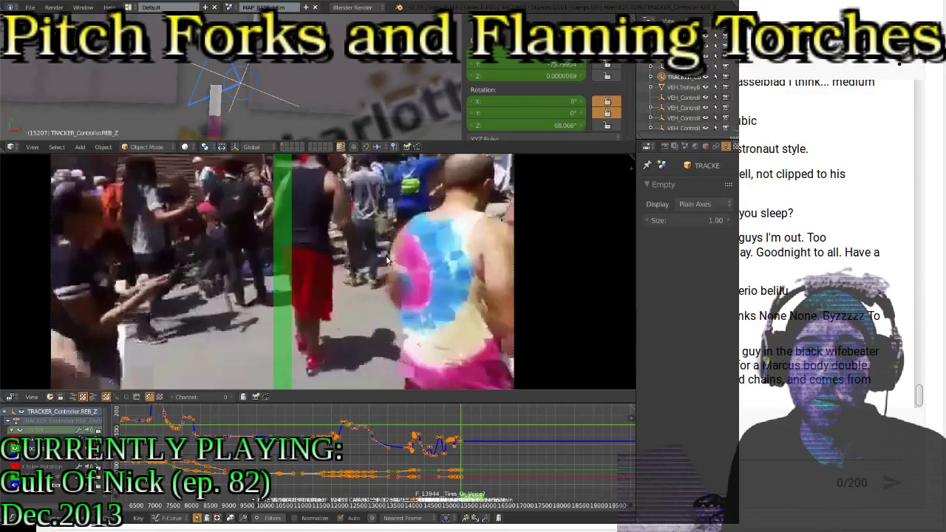
pyautogui.press('Left')
pyautogui.press('Left')
pyautogui.press('Left')
pyautogui.press('Left')
pyautogui.press('Left')
pyautogui.press('Left')
pyautogui.press('Left')
pyautogui.press('Left')
pyautogui.press('Left')
pyautogui.press('Left')
pyautogui.press('Left')
pyautogui.press('Left')
pyautogui.press('Left')
pyautogui.press('Left')
pyautogui.press('Left')
pyautogui.press('Left')
pyautogui.press('Left')
pyautogui.press('Left')
pyautogui.press('Left')
pyautogui.press('Left')
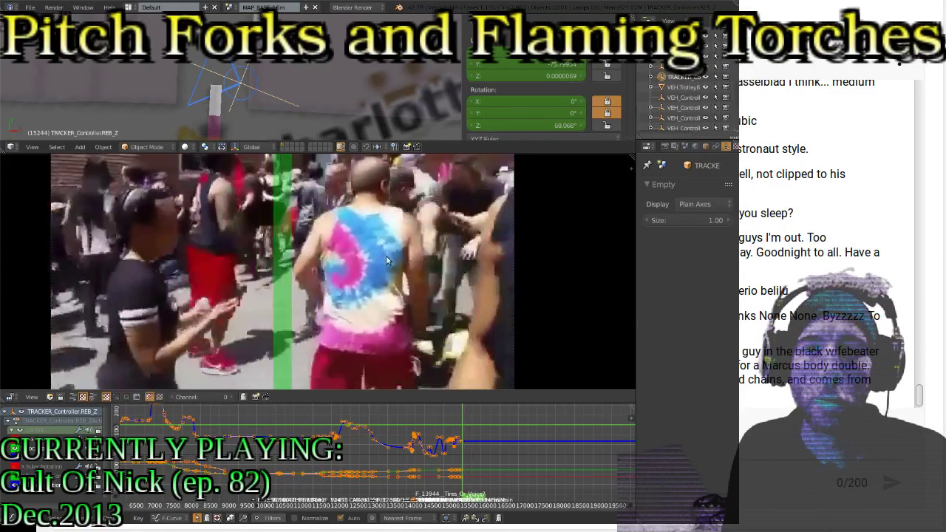
pyautogui.press('Right')
pyautogui.press('Right')
pyautogui.press('Right')
pyautogui.press('Right')
pyautogui.press('Right')
pyautogui.press('Right')
pyautogui.press('Right')
pyautogui.press('Right')
pyautogui.press('Right')
pyautogui.press('Right')
pyautogui.press('Right')
pyautogui.press('Right')
pyautogui.press('Right')
pyautogui.press('Right')
pyautogui.press('Right')
pyautogui.press('Right')
pyautogui.press('Right')
pyautogui.press('Right')
pyautogui.press('Right')
pyautogui.press('Right')
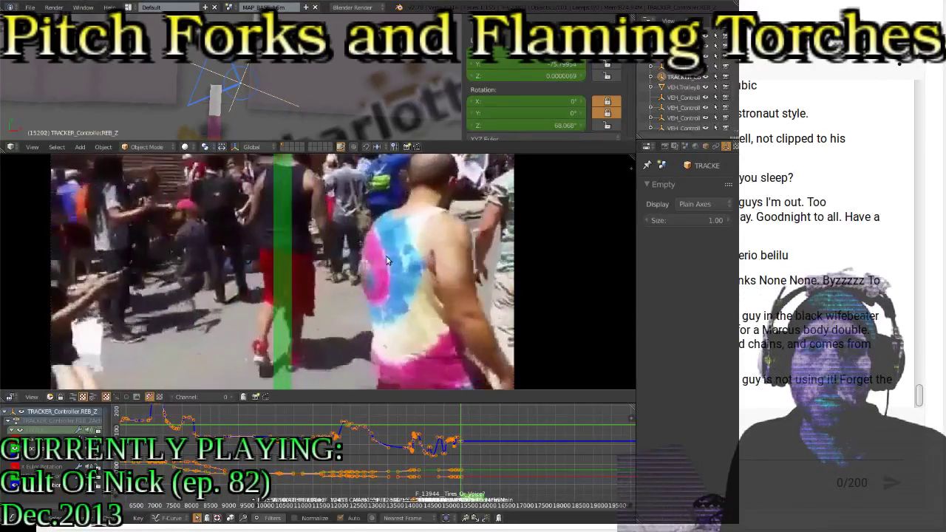
# Play the footage on from around frame 15202 to about frame 15804 and review the bystanders and the black vehicle
pyautogui.press('Right')
pyautogui.press('Right')
pyautogui.press('Right')
pyautogui.press('Right')
pyautogui.press('Right')
pyautogui.press('Right')
pyautogui.press('Right')
pyautogui.press('Right')
pyautogui.press('Right')
pyautogui.press('Right')
pyautogui.press('Right')
pyautogui.press('Right')
pyautogui.press('Right')
pyautogui.press('Right')
pyautogui.press('Right')
pyautogui.press('Right')
pyautogui.press('Right')
pyautogui.press('Right')
pyautogui.press('Right')
pyautogui.press('Right')
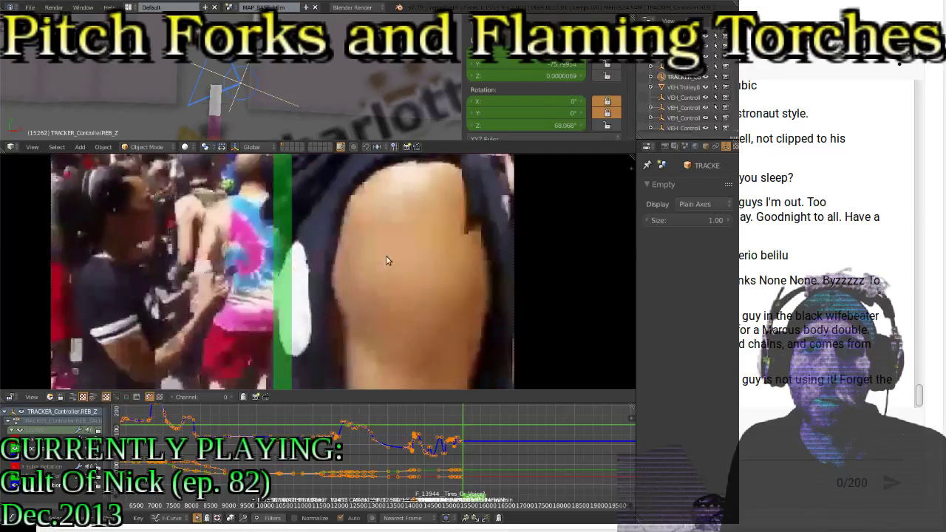
pyautogui.press('Right')
pyautogui.press('Right')
pyautogui.press('Right')
pyautogui.press('Right')
pyautogui.press('Right')
pyautogui.press('Right')
pyautogui.press('Right')
pyautogui.press('Right')
pyautogui.press('Right')
pyautogui.press('Right')
pyautogui.press('Right')
pyautogui.press('Right')
pyautogui.press('Right')
pyautogui.press('Right')
pyautogui.press('Right')
pyautogui.press('Right')
pyautogui.press('Right')
pyautogui.press('Right')
pyautogui.press('Right')
pyautogui.press('Right')
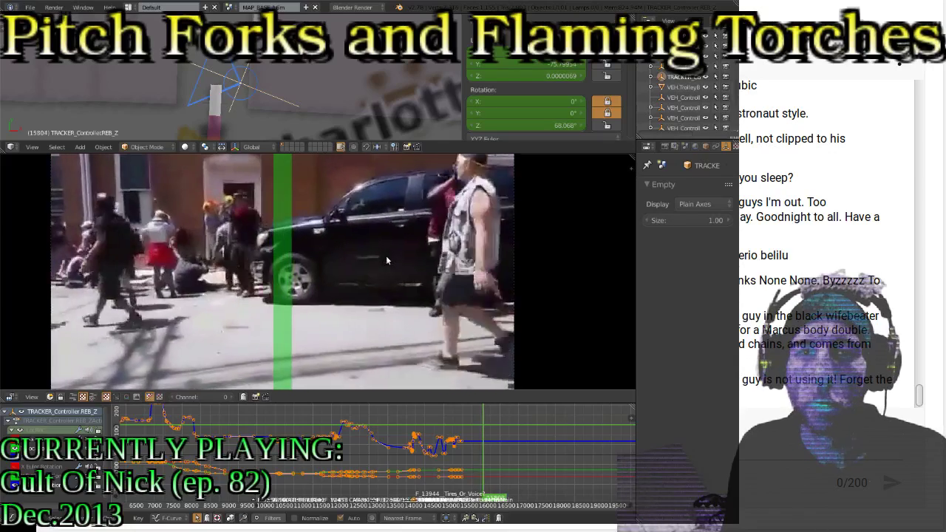
# Replay from frame 15195, rotate the controller to about -9.908° on Z at frame 15310, shift it slightly and insert a LocRot keyframe
pyautogui.press('Escape')
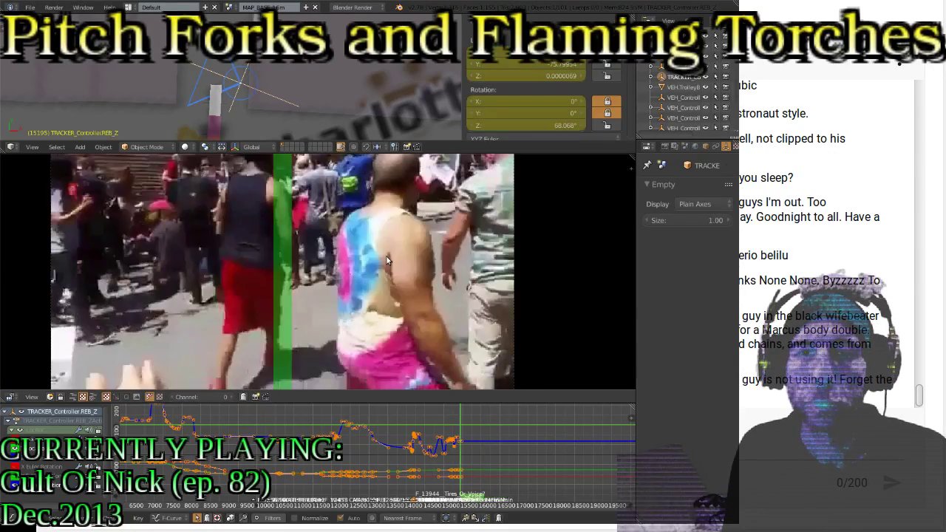
pyautogui.hotkey('alt', 'a')
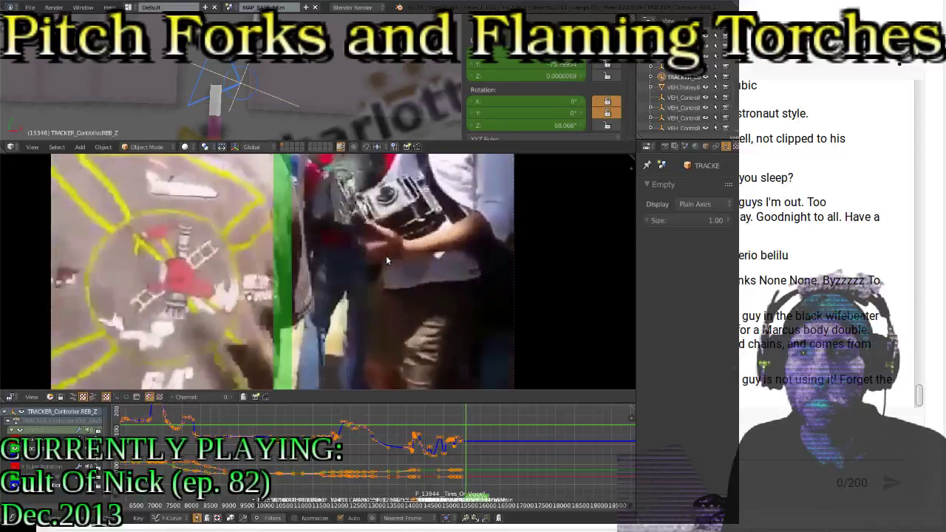
pyautogui.press('Escape')
pyautogui.hotkey('alt', 'a')
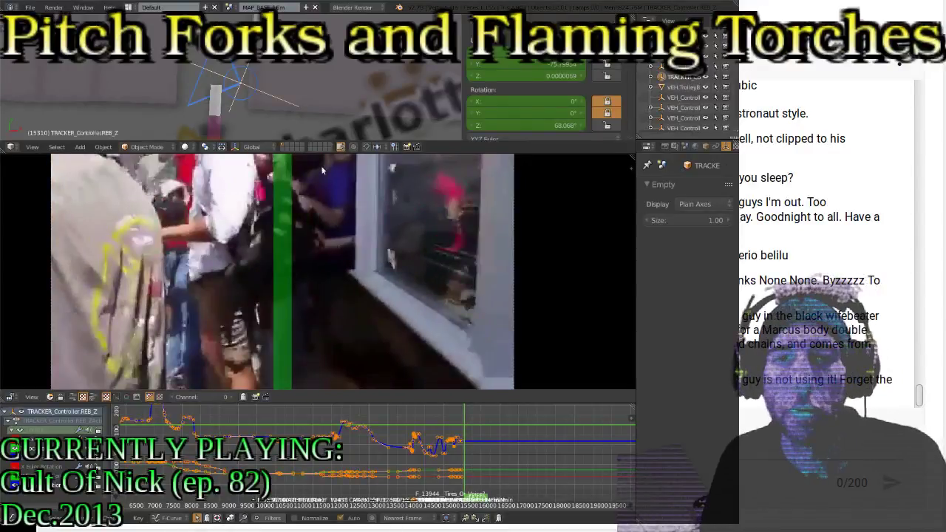
pyautogui.press('r')
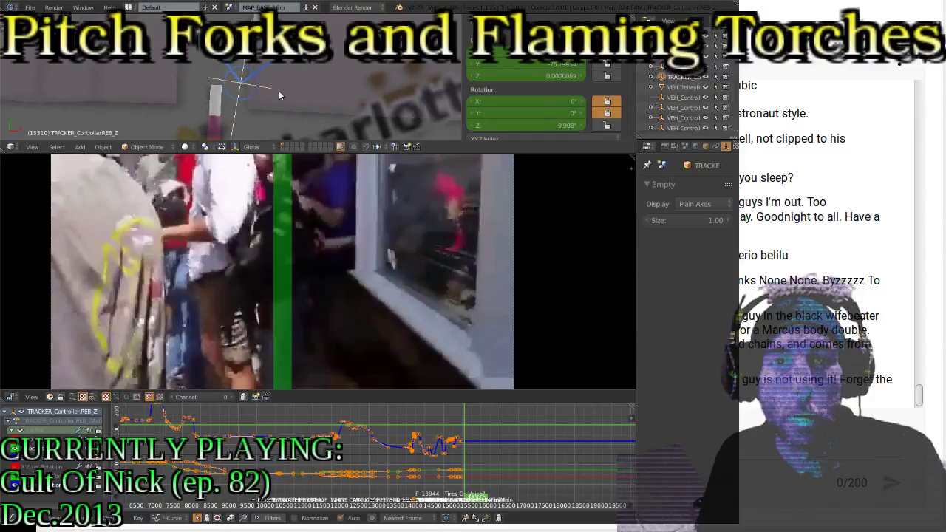
pyautogui.press('g')
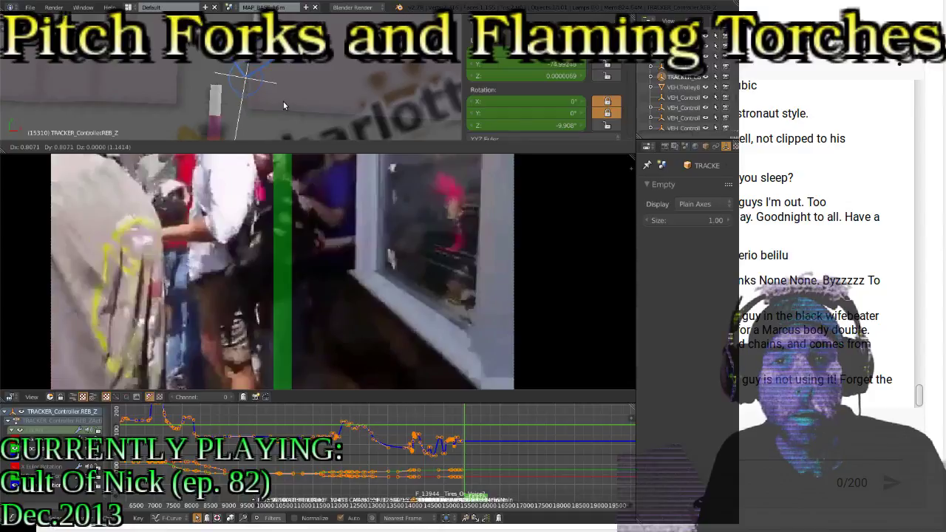
pyautogui.click(283, 101)
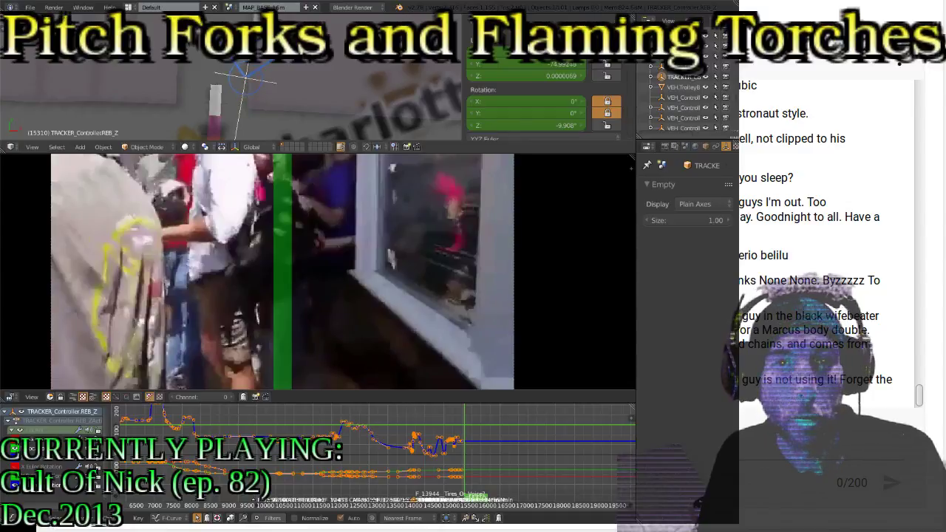
pyautogui.press('i')
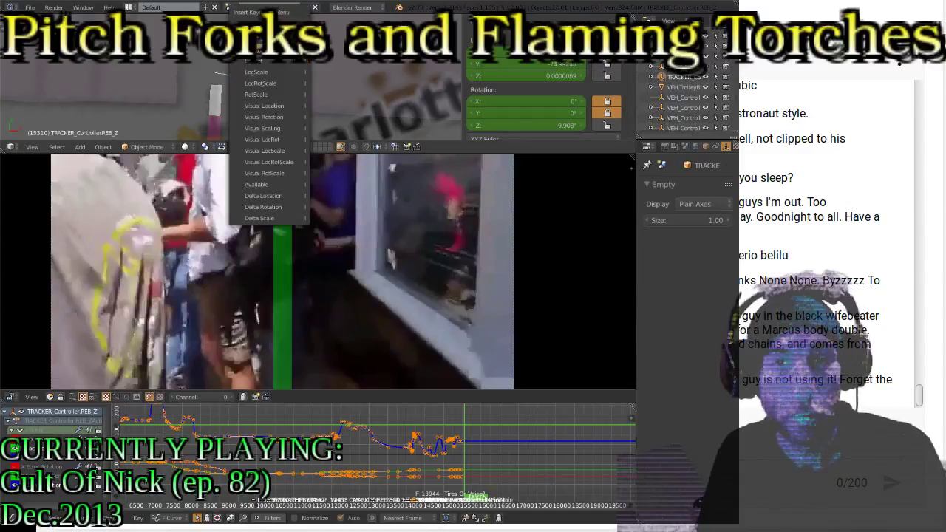
pyautogui.click(289, 71)
# Go back to frame 15232 and insert a Rotation keyframe for the controller at about 68.639° on Z
pyautogui.press('Down')
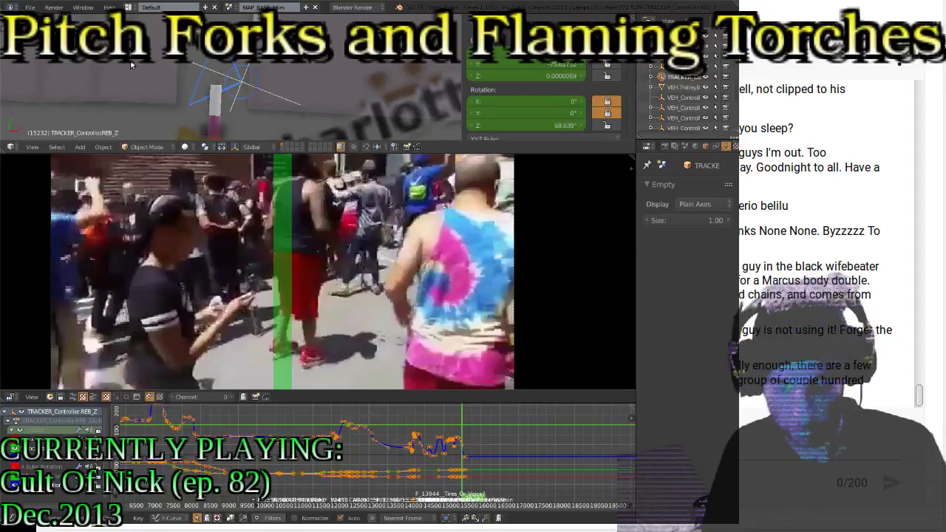
pyautogui.press('i')
pyautogui.press('Escape')
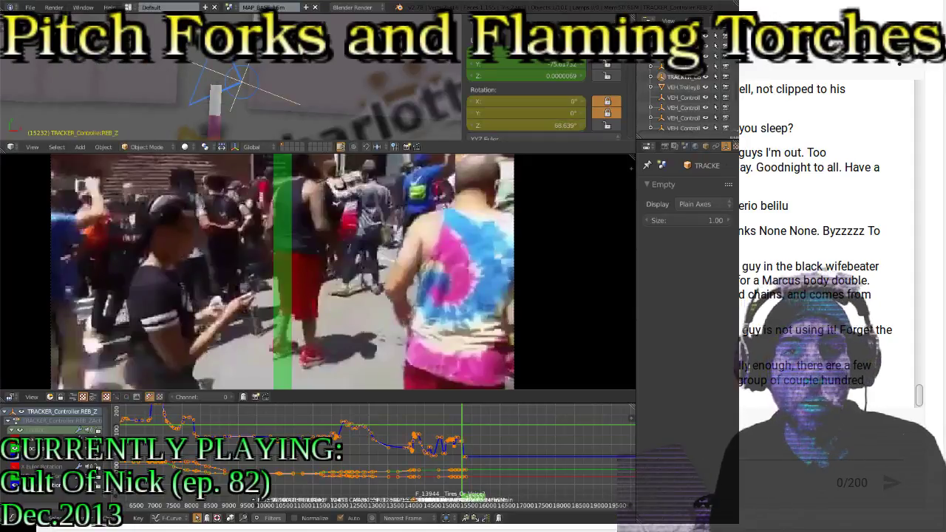
# Review the controller and footage from frame 15232 on to the keyframe at frame 15310
pyautogui.press('Down')
pyautogui.press('Right')
pyautogui.press('Right')
pyautogui.press('Right')
pyautogui.press('Right')
pyautogui.press('Right')
pyautogui.press('Right')
pyautogui.press('Right')
pyautogui.press('Right')
pyautogui.press('Right')
pyautogui.press('Right')
pyautogui.press('Right')
pyautogui.press('Right')
pyautogui.press('Right')
pyautogui.press('Right')
pyautogui.press('Right')
pyautogui.press('Right')
pyautogui.press('Right')
pyautogui.press('Right')
pyautogui.press('Right')
pyautogui.press('Right')
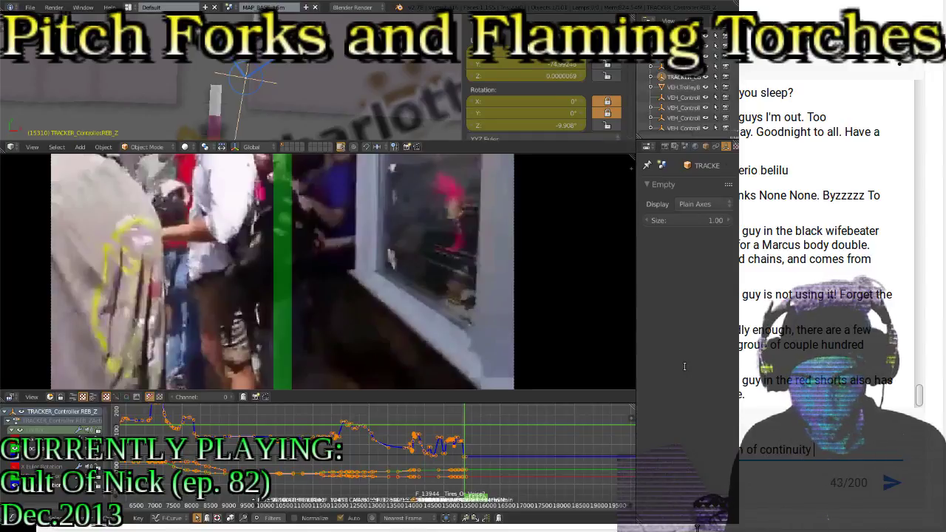
# Send the chat message ending in "free spin of continuity" and save over the concordance .blend file
pyautogui.press('Return')
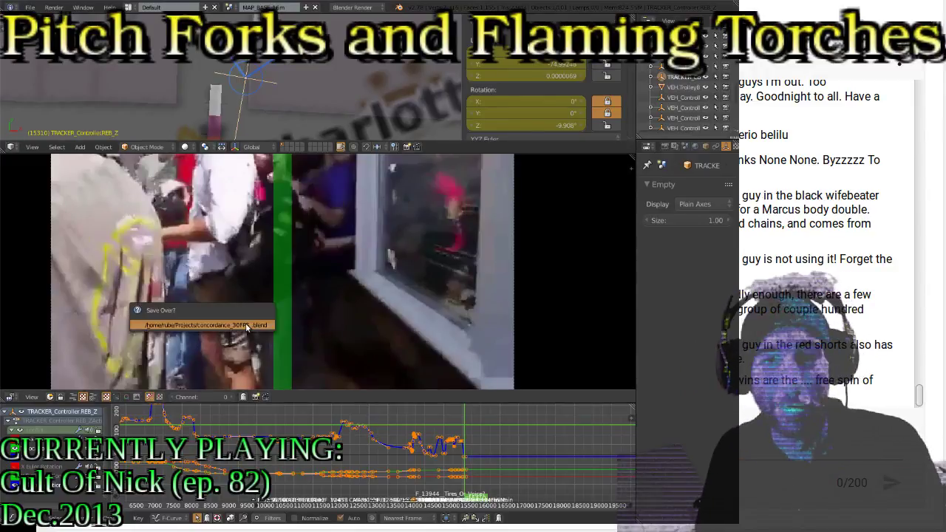
# Play from frame 15232 on to frame 15801 and move the controller along the street to about Y -58.49
pyautogui.press('Down')
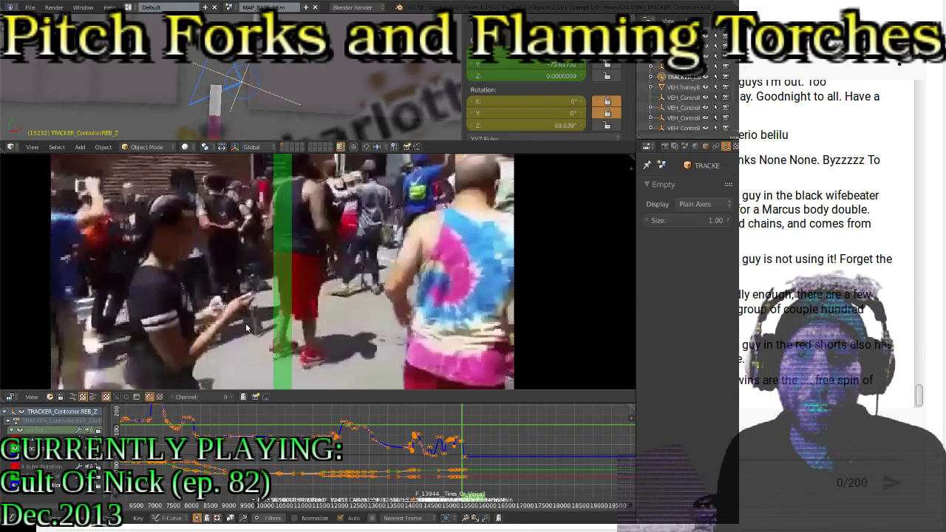
pyautogui.hotkey('alt', 'a')
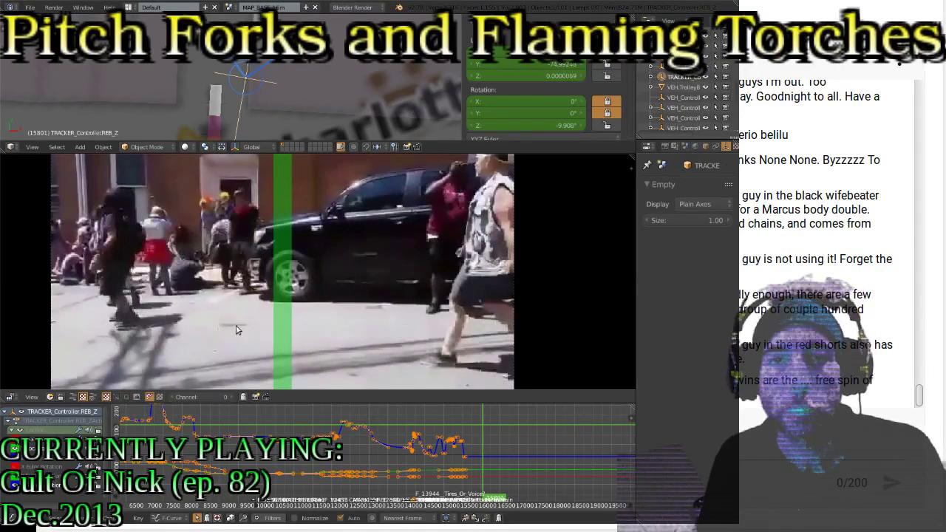
pyautogui.scroll(-3, 285, 79)
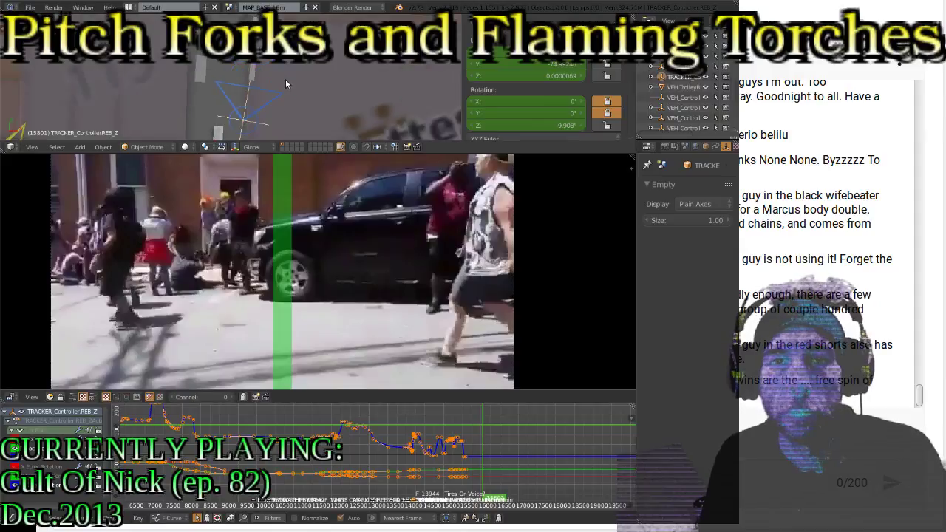
pyautogui.keyDown('shift'); pyautogui.moveTo(285, 80); pyautogui.dragTo(274, 99, button='middle'); pyautogui.keyUp('shift')
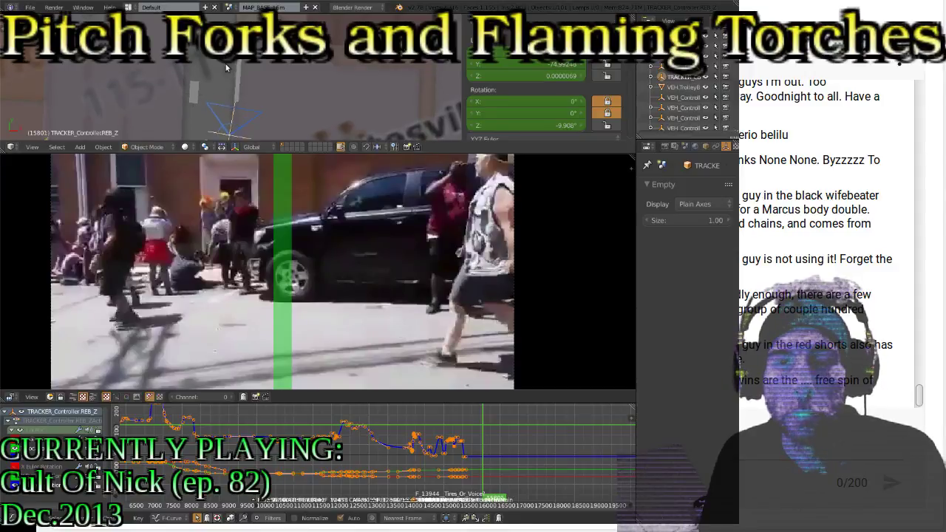
pyautogui.press('g')
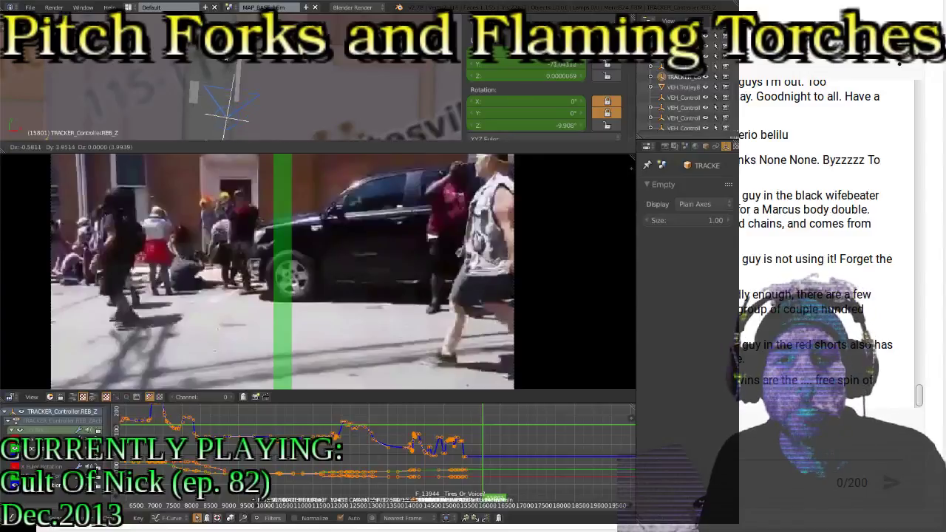
pyautogui.click(228, 118)
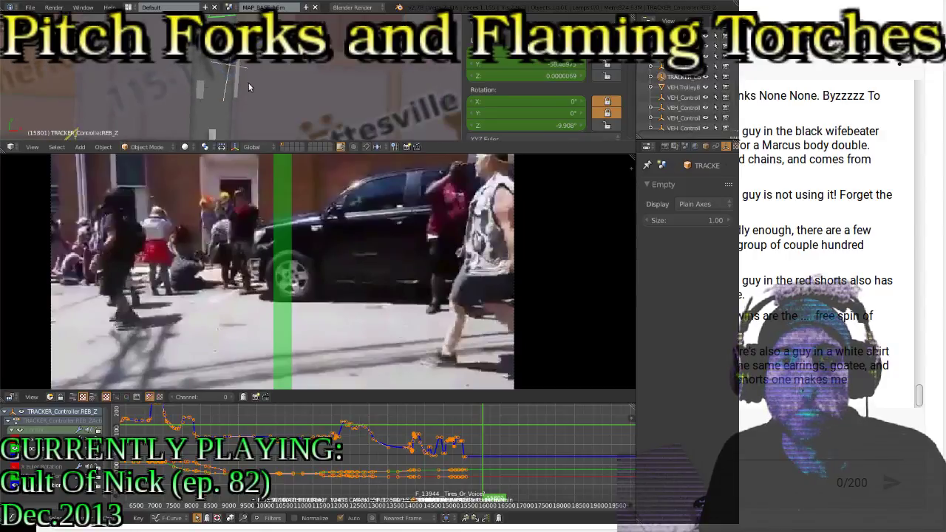
# Rotate the controller to about 99.659° on Z at frame 15801
pyautogui.press('r')
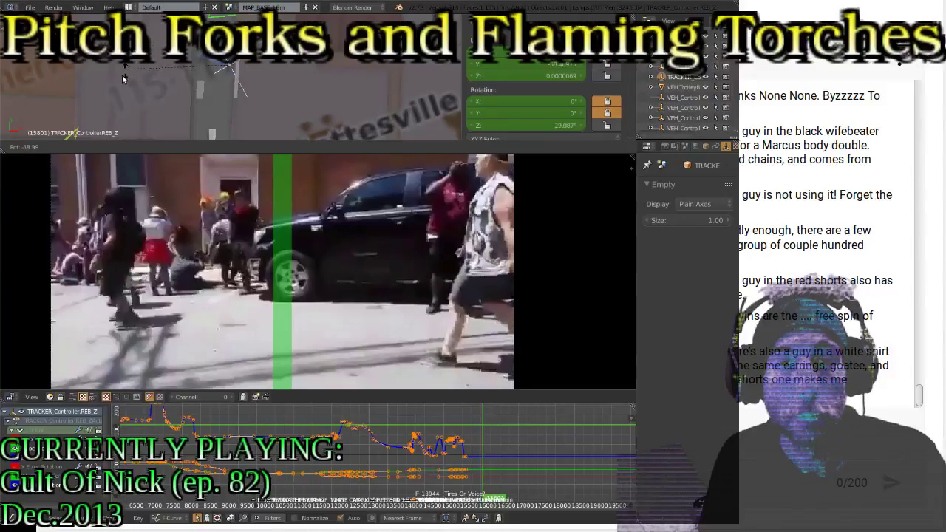
pyautogui.click(116, 119)
pyautogui.press('r')
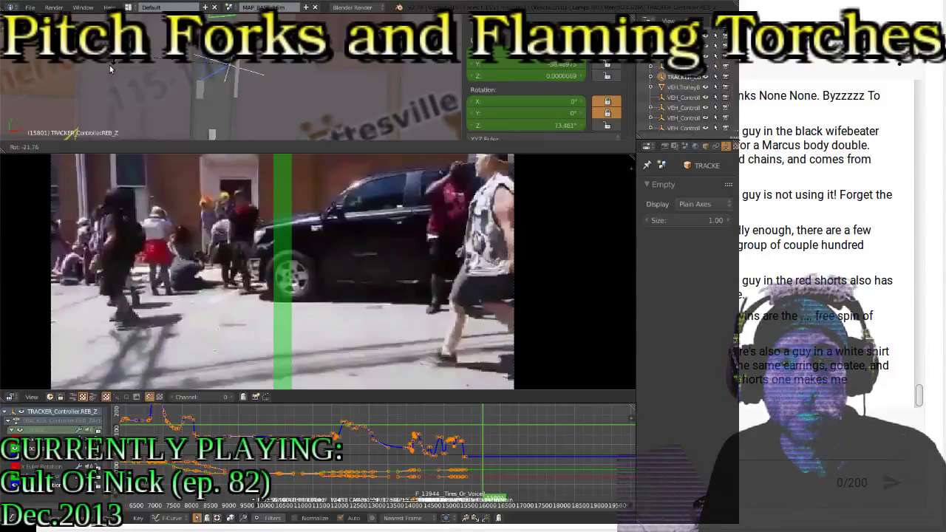
pyautogui.click(90, 127)
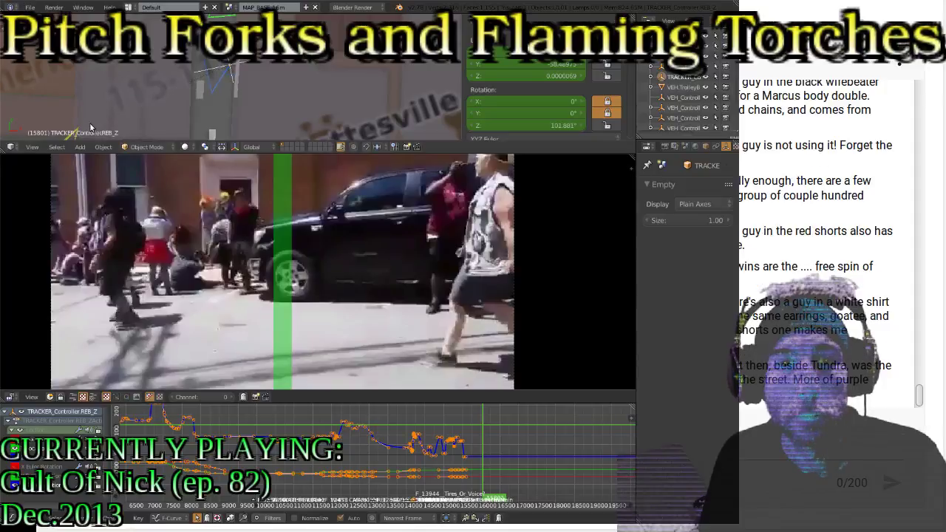
pyautogui.press('r')
pyautogui.click(112, 112)
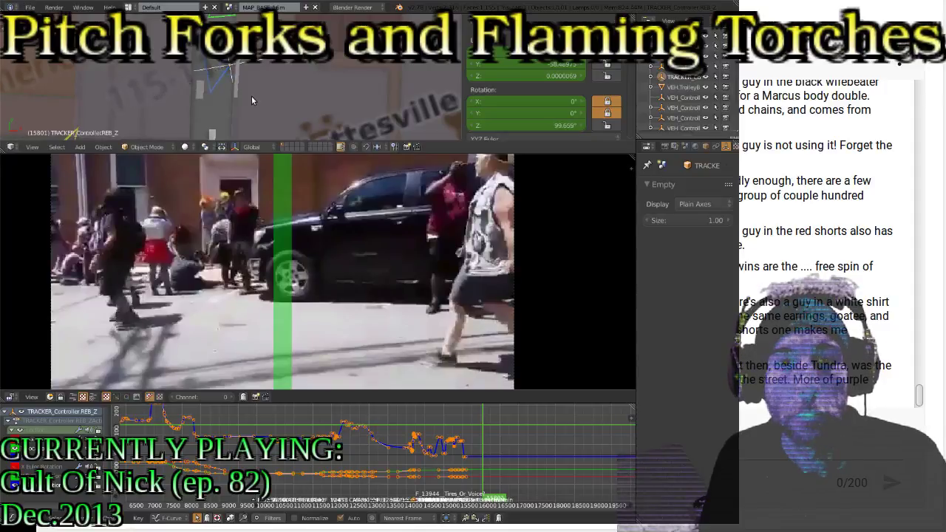
# Nudge the controller further along the street to about Y -57.6 and insert a LocRot keyframe at frame 15801
pyautogui.press('g')
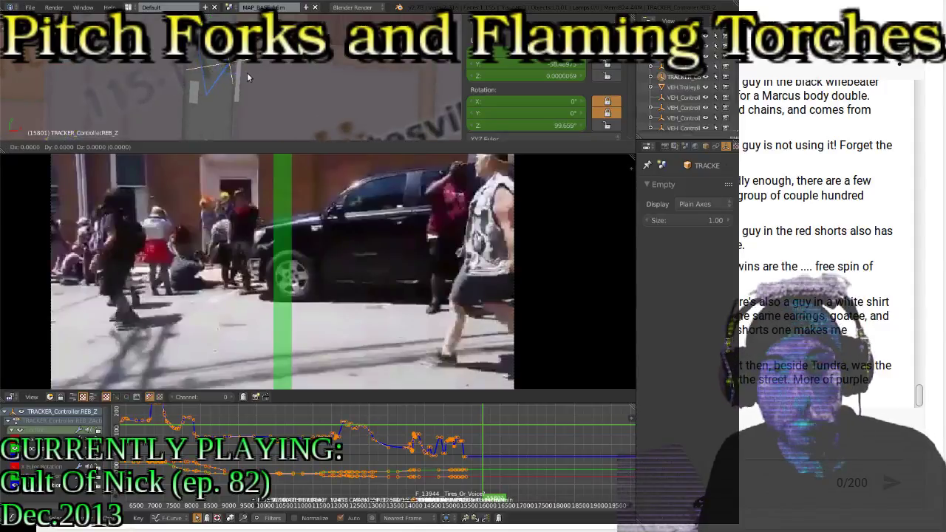
pyautogui.click(245, 68)
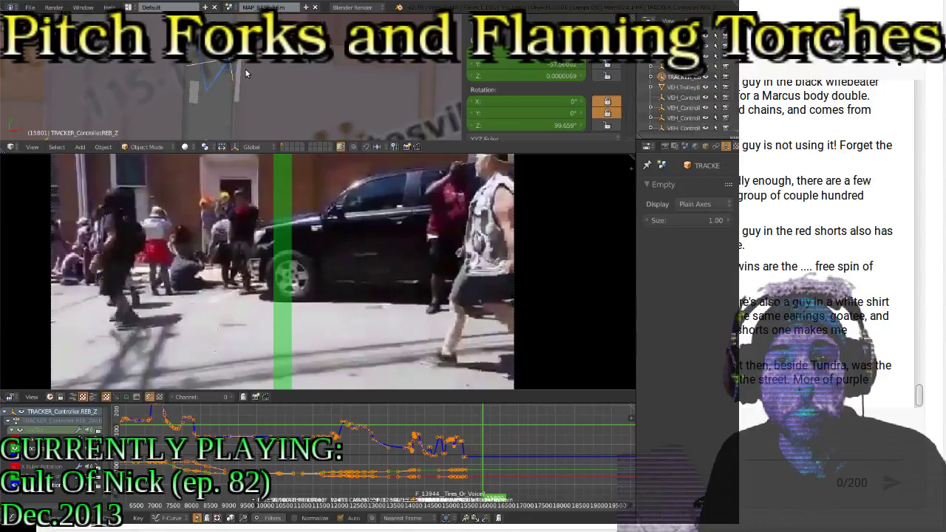
pyautogui.press('i')
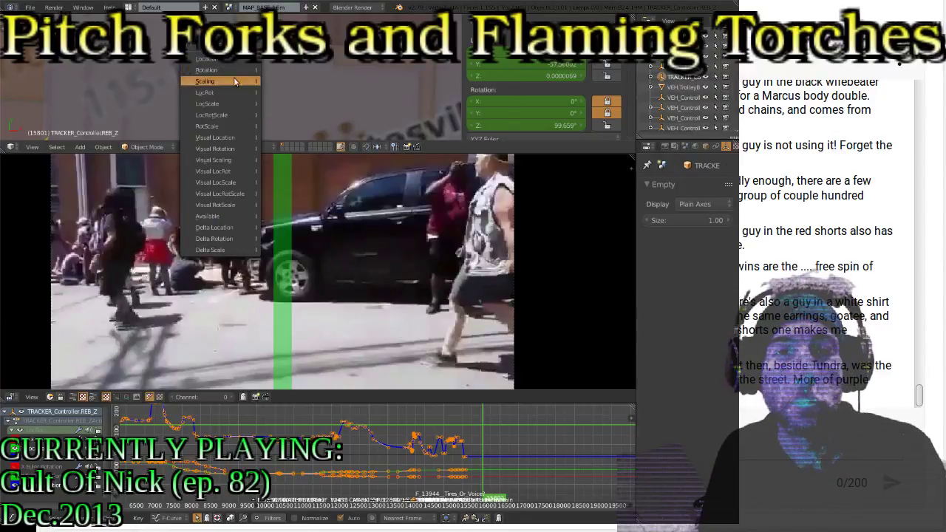
pyautogui.click(227, 91)
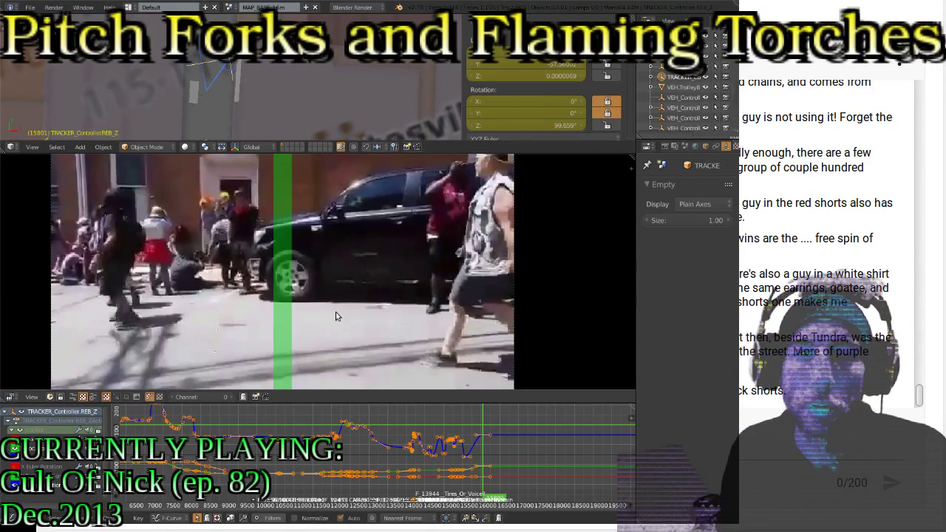
# At frame 15413, rotate the TRACKER_Controller.REB_Z empty to about 22.3° on Z and insert a keyframe
pyautogui.press('Down')
pyautogui.press('Right')
pyautogui.press('Right')
pyautogui.press('Right')
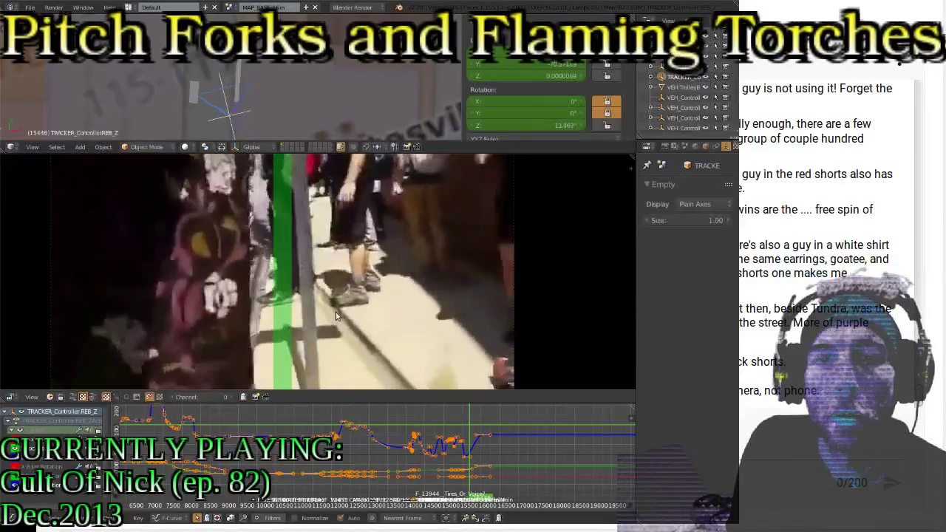
pyautogui.hotkey('alt', 'a')
pyautogui.press('Left')
pyautogui.press('Down')
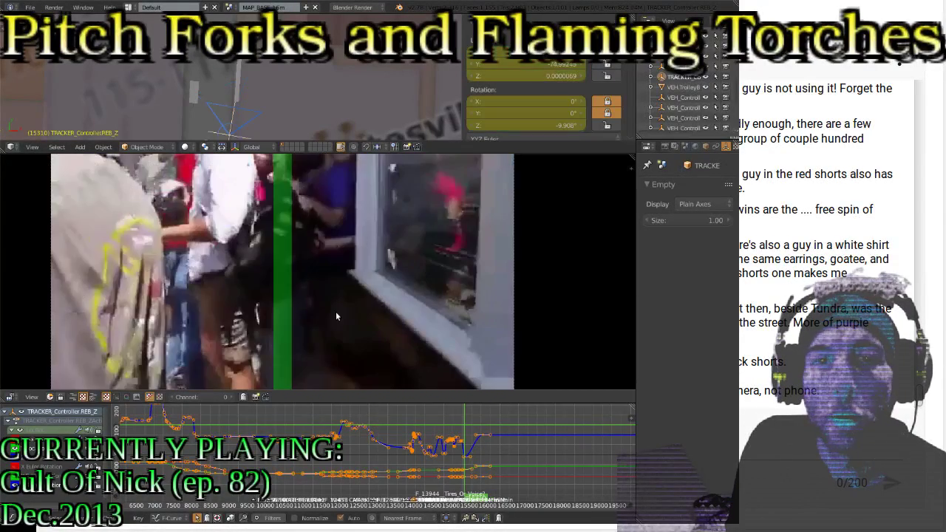
pyautogui.hotkey('alt', 'a')
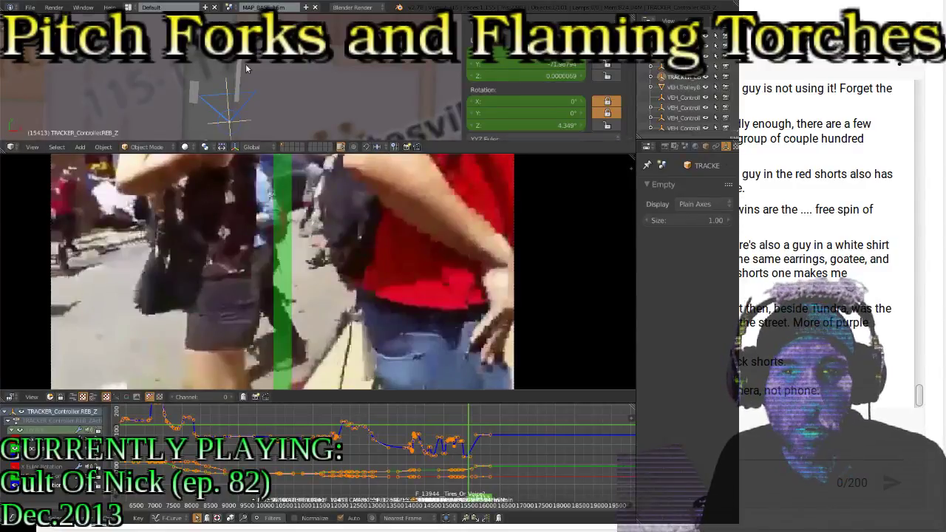
pyautogui.press('r')
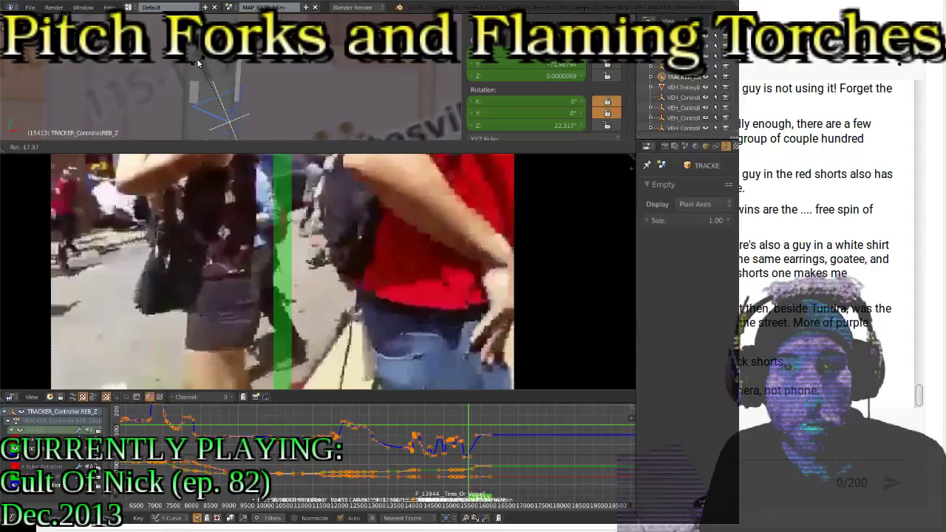
pyautogui.click(199, 61)
pyautogui.press('i')
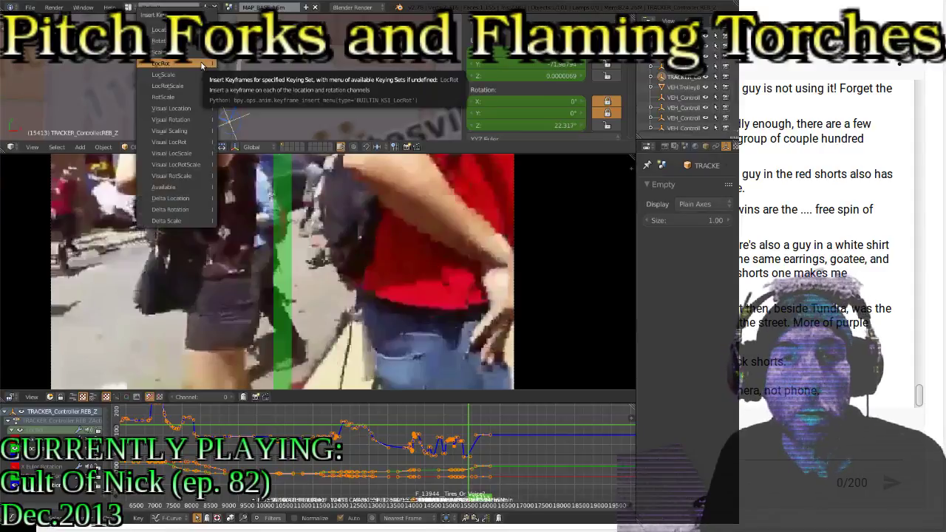
pyautogui.click(202, 64)
# Advance to frame 15466, rotate the tracker empty to about -3.5° on Z and insert a rotation keyframe
pyautogui.hotkey('alt', 'a')
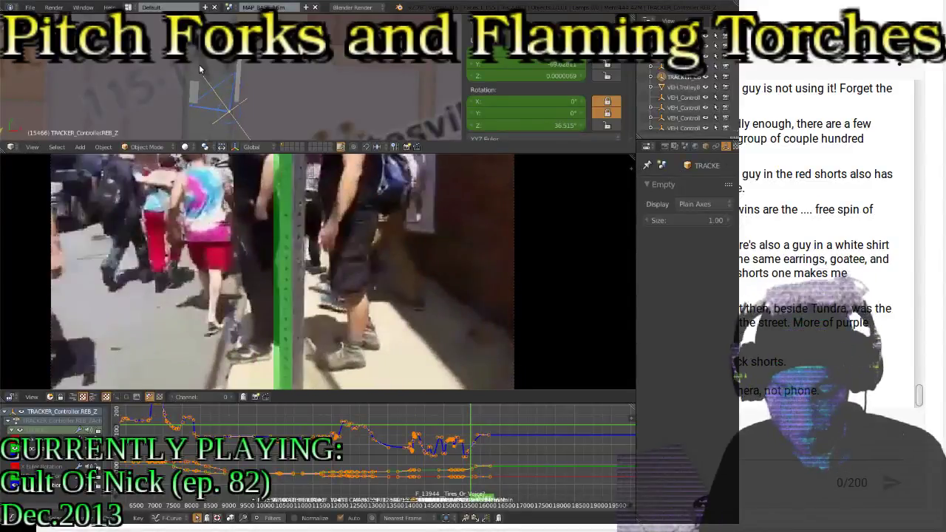
pyautogui.press('r')
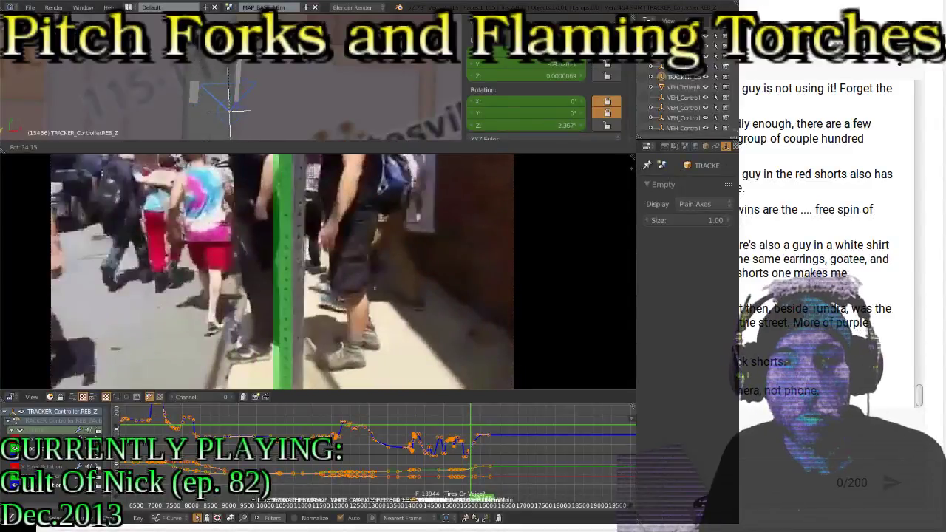
pyautogui.click(235, 46)
pyautogui.press('i')
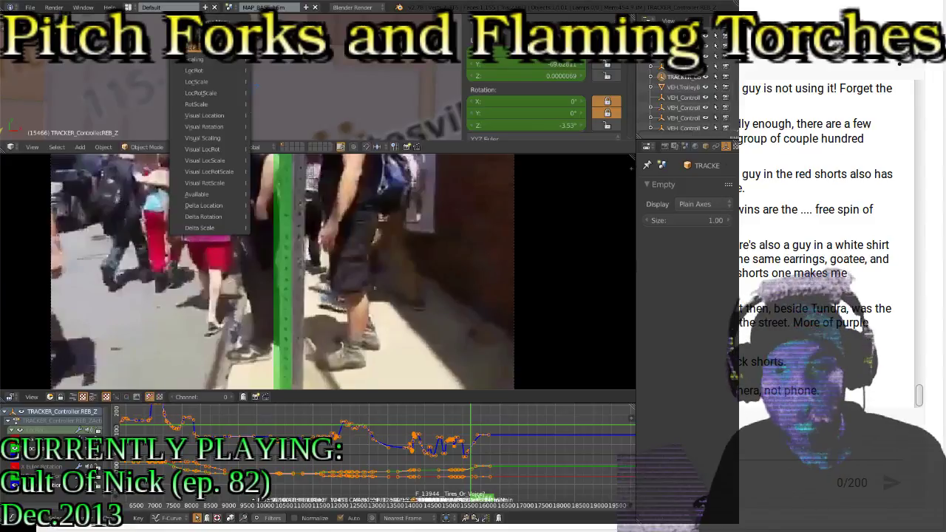
pyautogui.click(234, 45)
# Advance to frame 15516, rotate the tracker empty to about -21.2° on Z and insert a rotation keyframe
pyautogui.hotkey('alt', 'a')
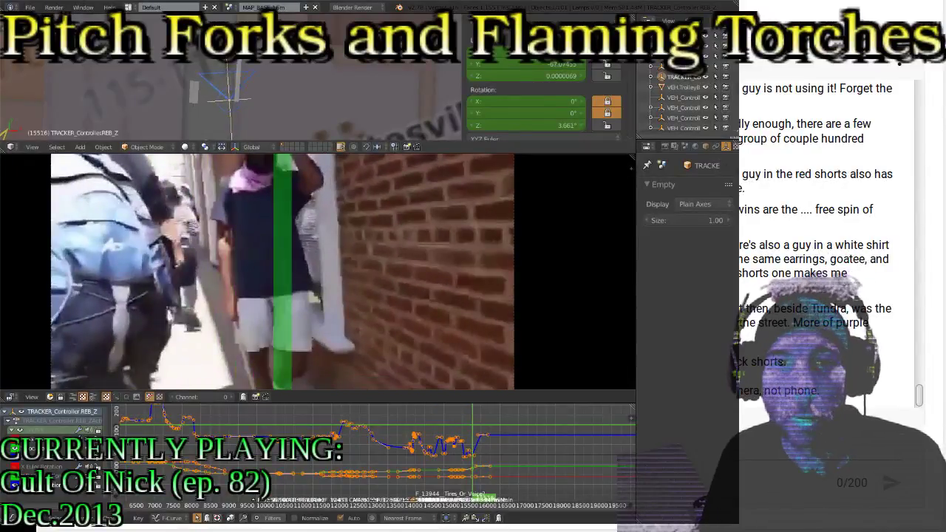
pyautogui.press('r')
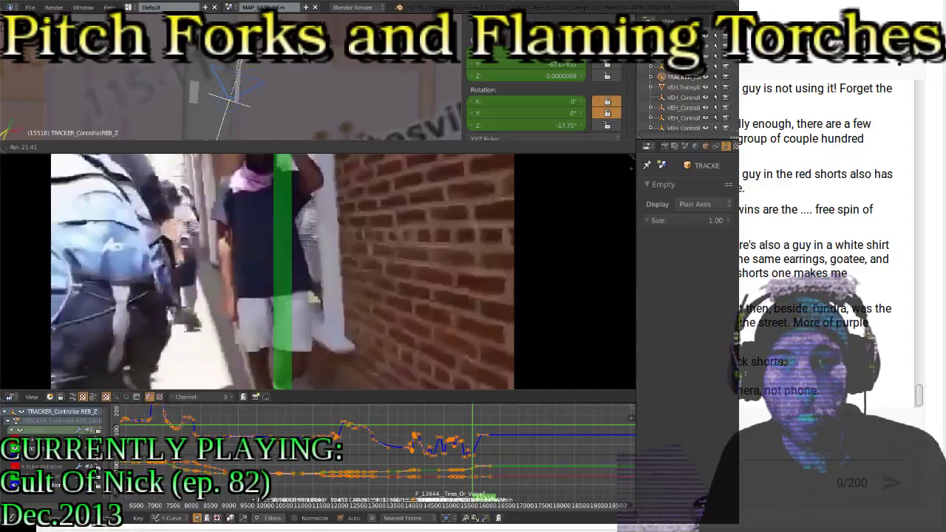
pyautogui.press('Return')
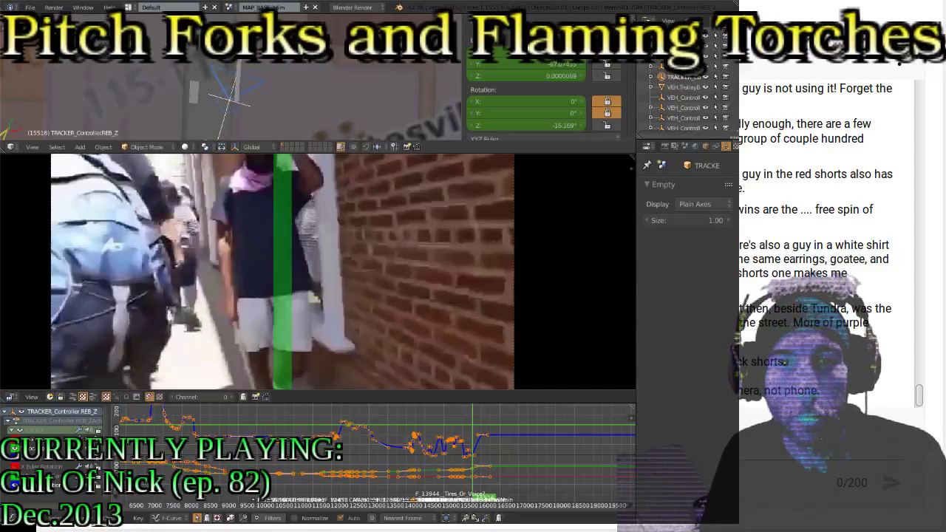
pyautogui.press('r')
pyautogui.press('Return')
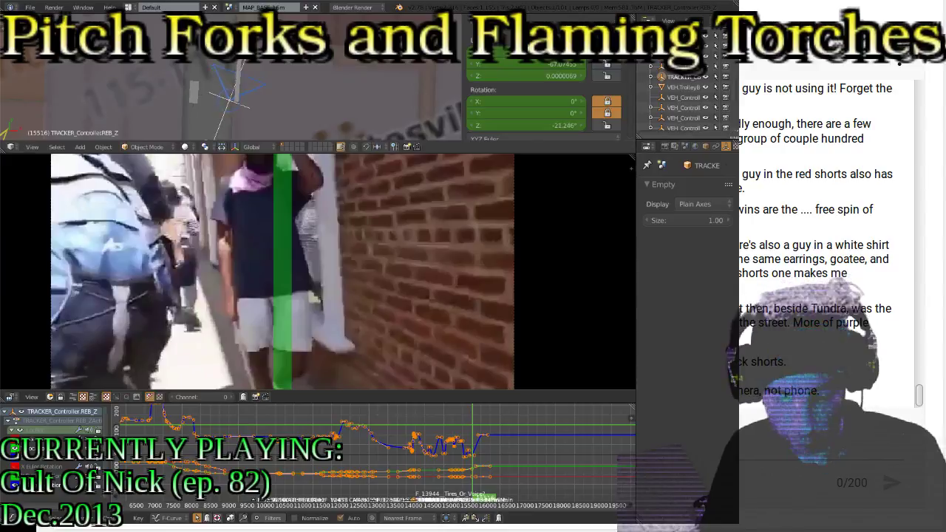
pyautogui.press('i')
pyautogui.press('Return')
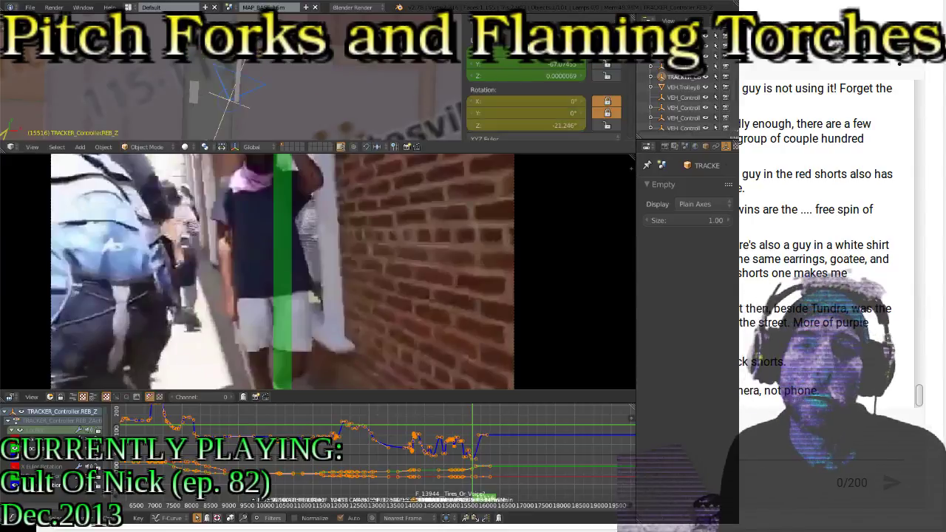
# Advance to frame 15559, rotate the tracker empty to about -2.9° on Z and insert a rotation keyframe
pyautogui.hotkey('alt', 'a')
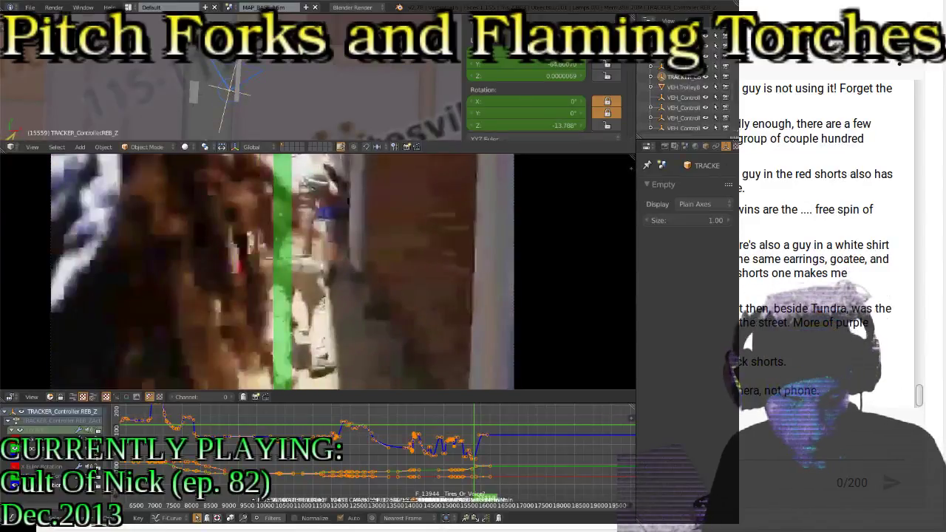
pyautogui.press('r')
pyautogui.press('Return')
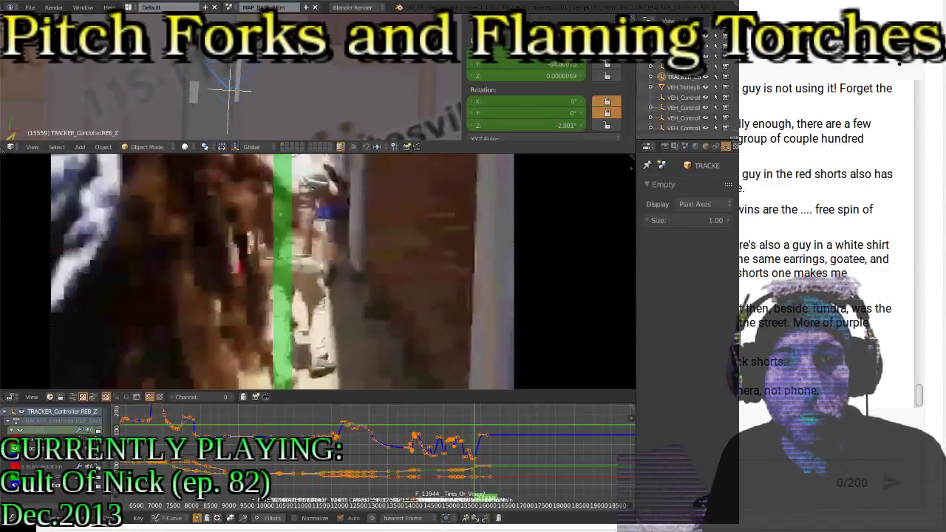
pyautogui.press('i')
pyautogui.press('Return')
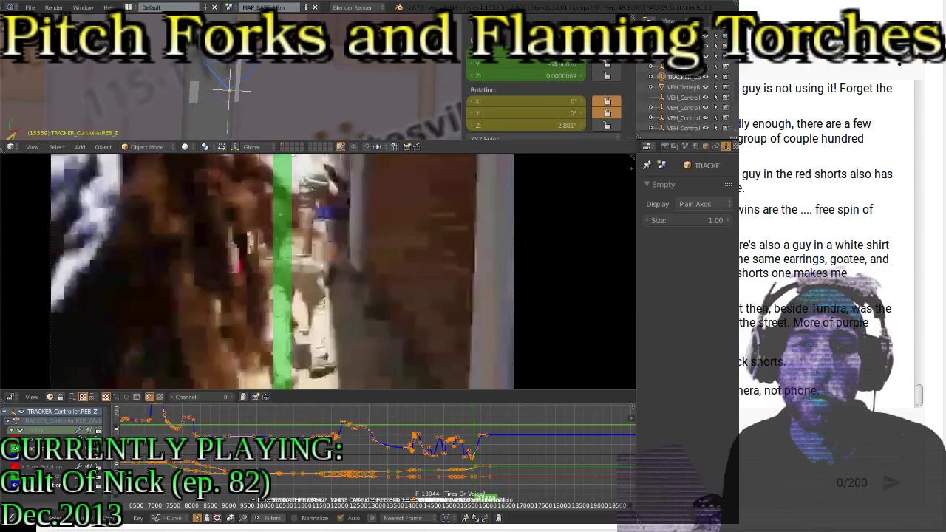
# At frame 15645, rotate the tracker empty to about 48.5° on Z and insert a rotation keyframe
pyautogui.hotkey('alt', 'a')
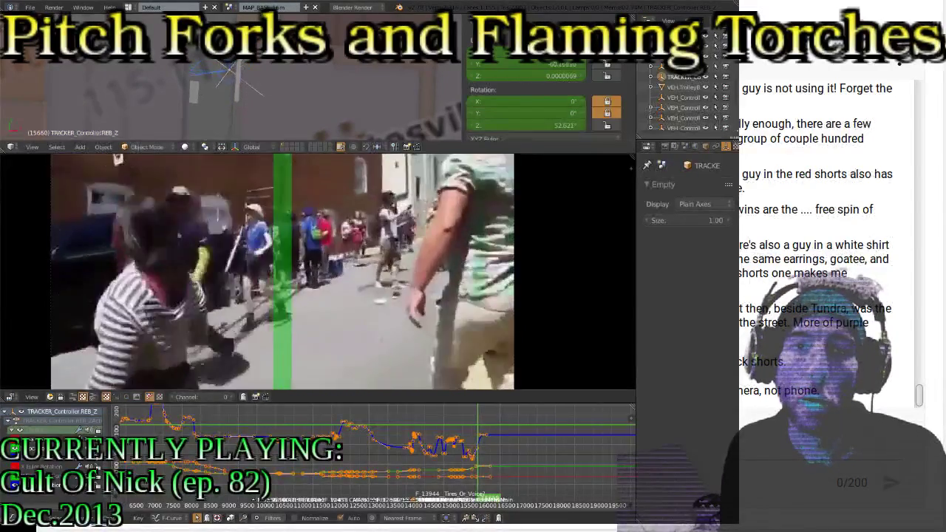
pyautogui.press('Escape')
pyautogui.hotkey('alt', 'a')
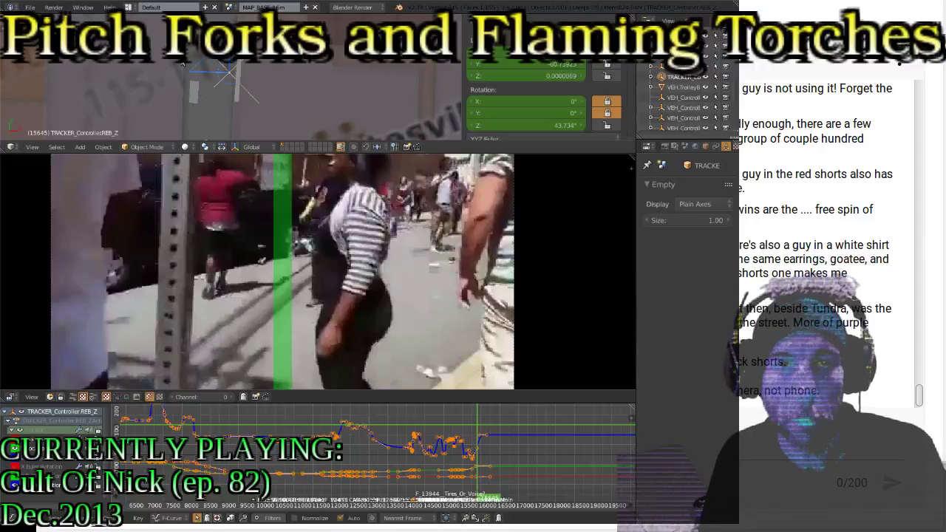
pyautogui.press('r')
pyautogui.click(198, 57)
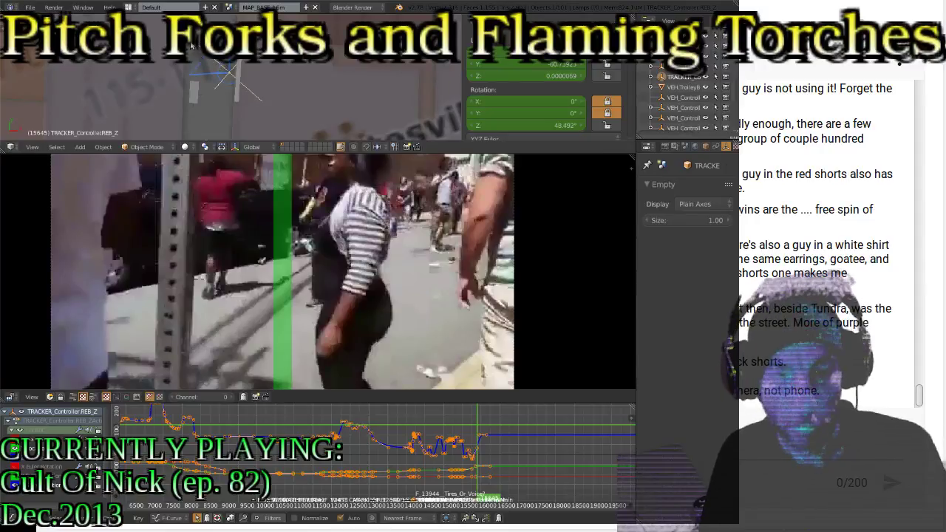
pyautogui.press('i')
pyautogui.click(187, 44)
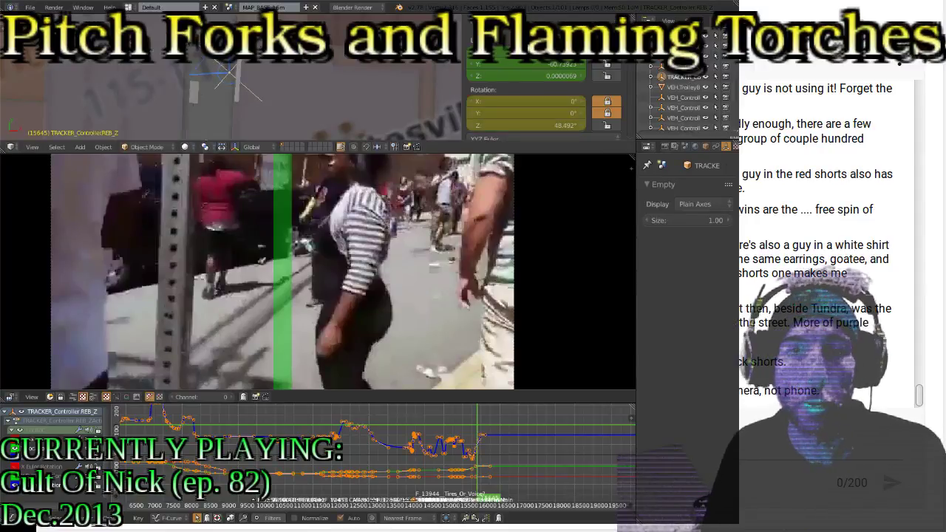
# Advance to frame 15728, rotate the tracker empty to about 36.5° on Z and insert a rotation keyframe
pyautogui.hotkey('alt', 'a')
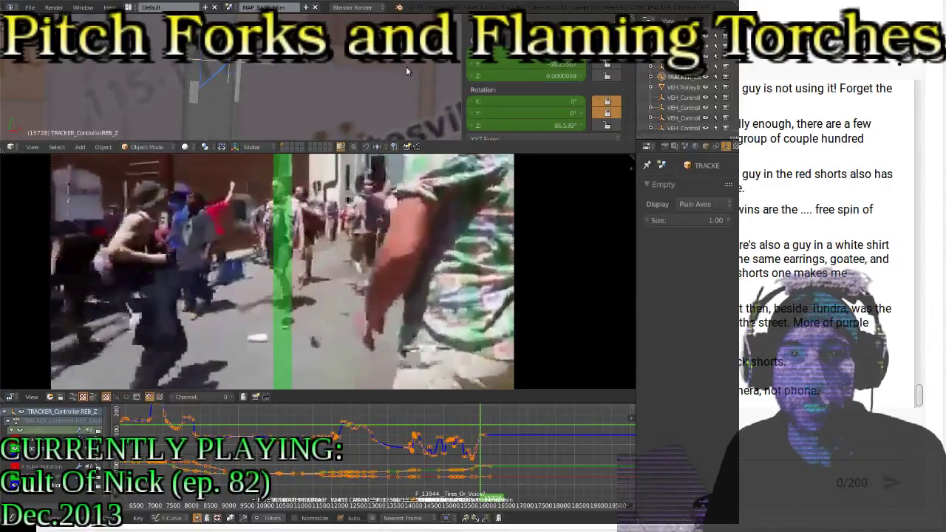
pyautogui.press('r')
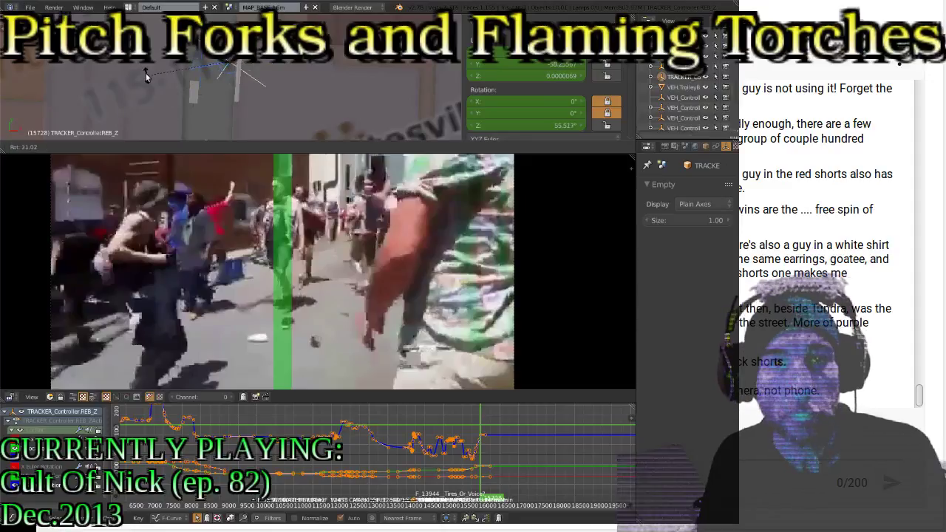
pyautogui.click(140, 62)
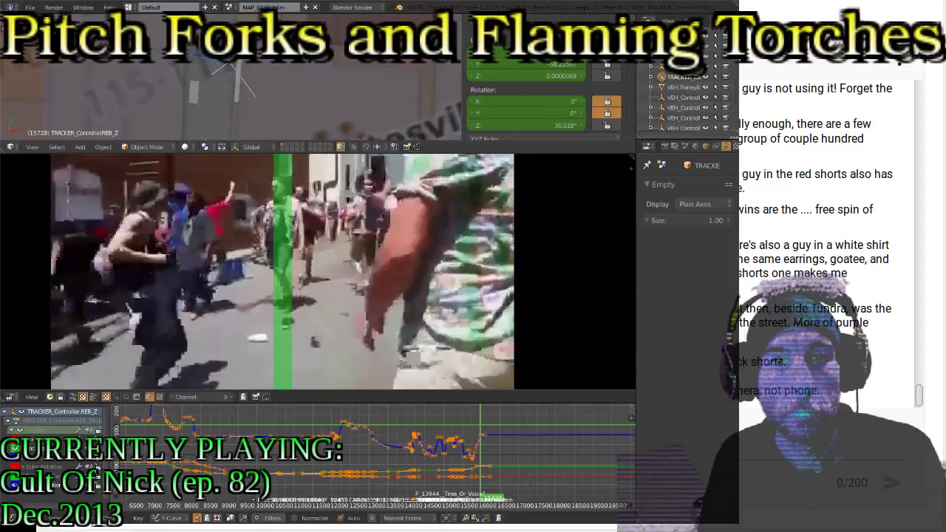
pyautogui.press('i')
pyautogui.click(133, 45)
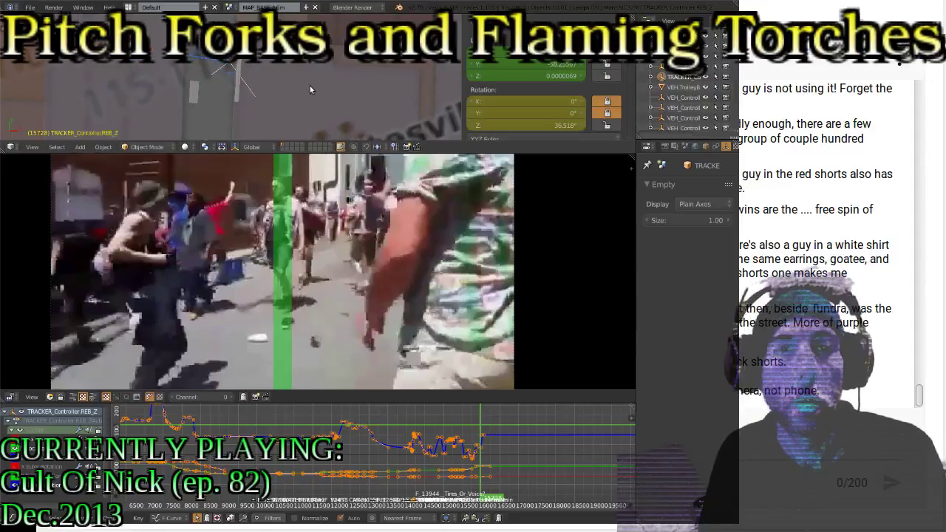
# Play the animation on to frame 15801 and save the blend file over the existing one
pyautogui.hotkey('alt', 'a')
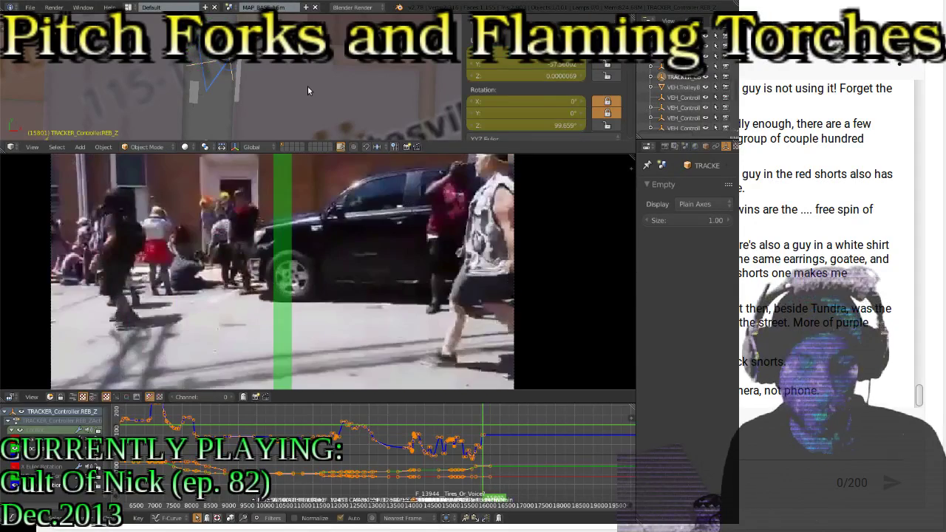
pyautogui.hotkey('ctrl', 's')
pyautogui.click(308, 87)
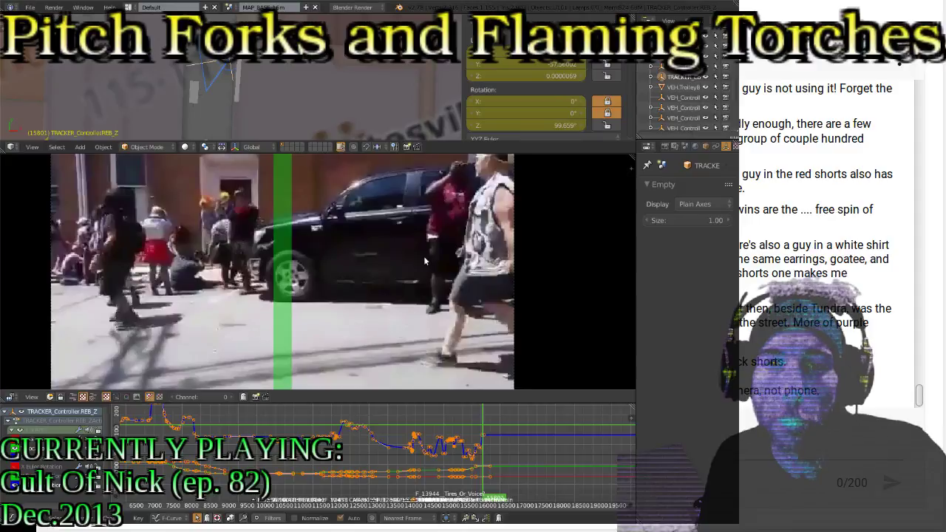
# Step back through the footage frame by frame from 15801 to 15769, examining the people around the black pickup
pyautogui.press('Left')
pyautogui.press('Left')
pyautogui.press('Left')
pyautogui.press('Left')
pyautogui.press('Left')
pyautogui.press('Left')
pyautogui.press('Left')
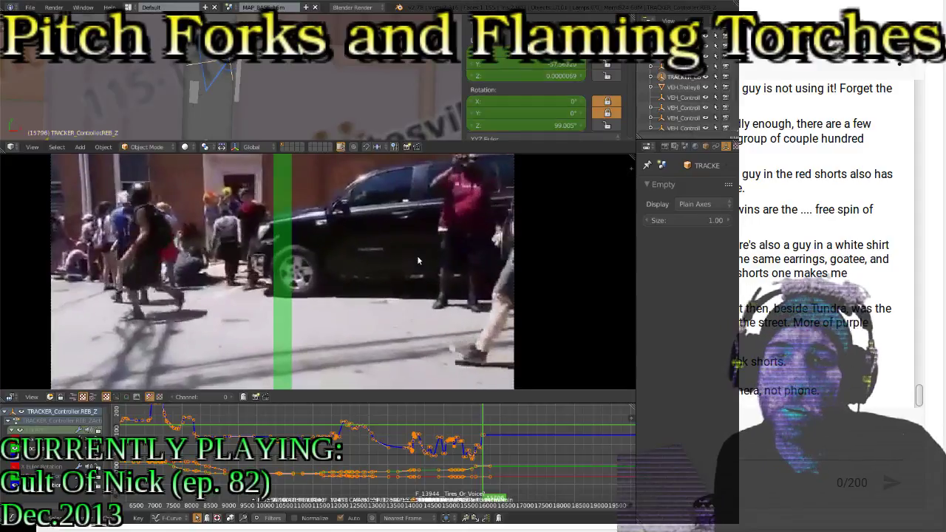
pyautogui.press('Left')
pyautogui.press('Left')
pyautogui.press('Left')
pyautogui.press('Left')
pyautogui.press('Left')
pyautogui.press('Left')
pyautogui.press('Left')
pyautogui.press('Left')
pyautogui.press('Left')
pyautogui.press('Left')
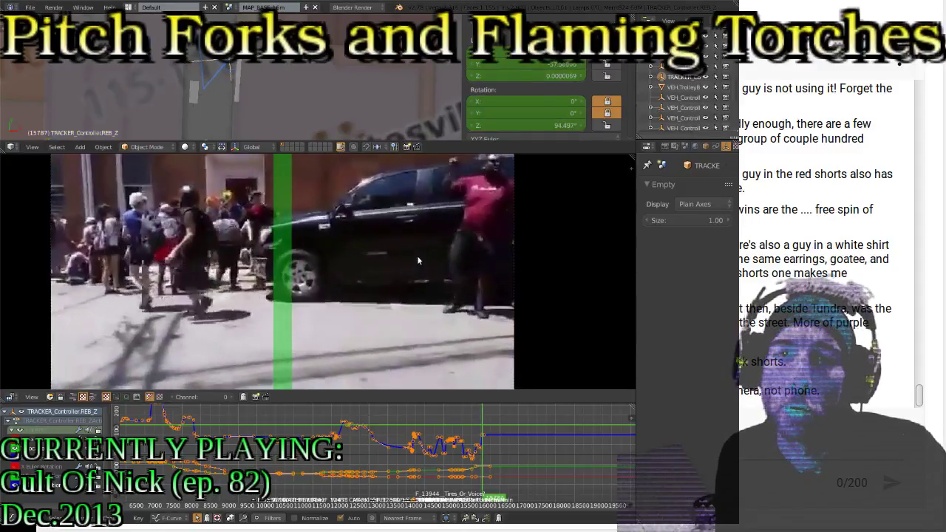
pyautogui.press('Left')
pyautogui.press('Left')
pyautogui.press('Left')
pyautogui.press('Left')
pyautogui.press('Left')
pyautogui.press('Left')
pyautogui.press('Left')
pyautogui.press('Left')
pyautogui.press('Left')
pyautogui.press('Left')
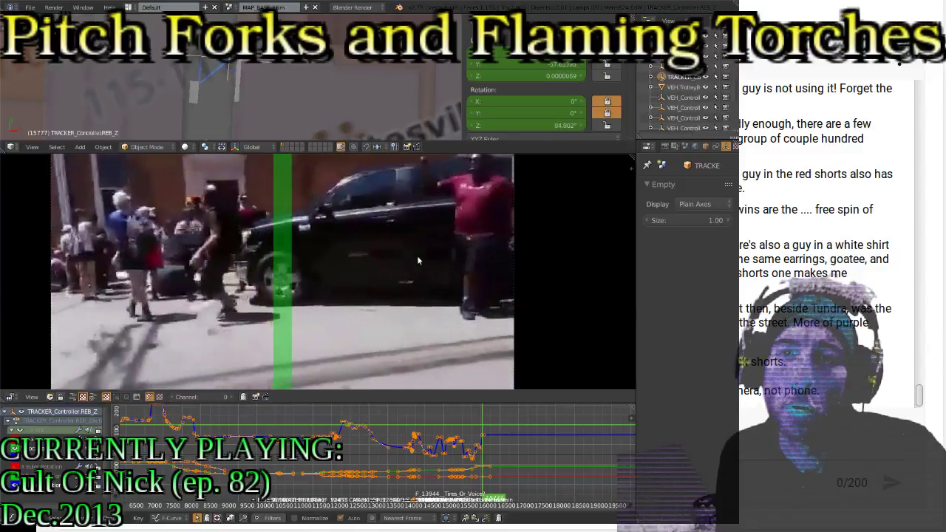
pyautogui.press('Left')
pyautogui.press('Left')
pyautogui.press('Left')
pyautogui.press('Left')
pyautogui.press('Left')
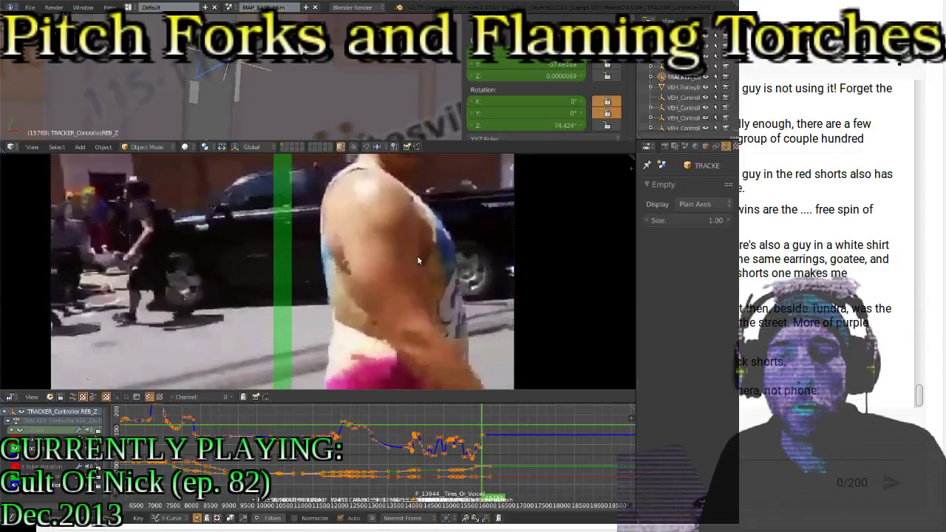
# Enlarge the footage view and step back and forth between frames 15769 and 15753, examining the people behind the pickup
pyautogui.moveTo(441, 153); pyautogui.dragTo(441, 138)
pyautogui.moveTo(392, 201); pyautogui.dragTo(426, 222, button='middle')
pyautogui.press('Left')
pyautogui.press('Left')
pyautogui.press('Left')
pyautogui.press('Left')
pyautogui.press('Left')
pyautogui.press('Left')
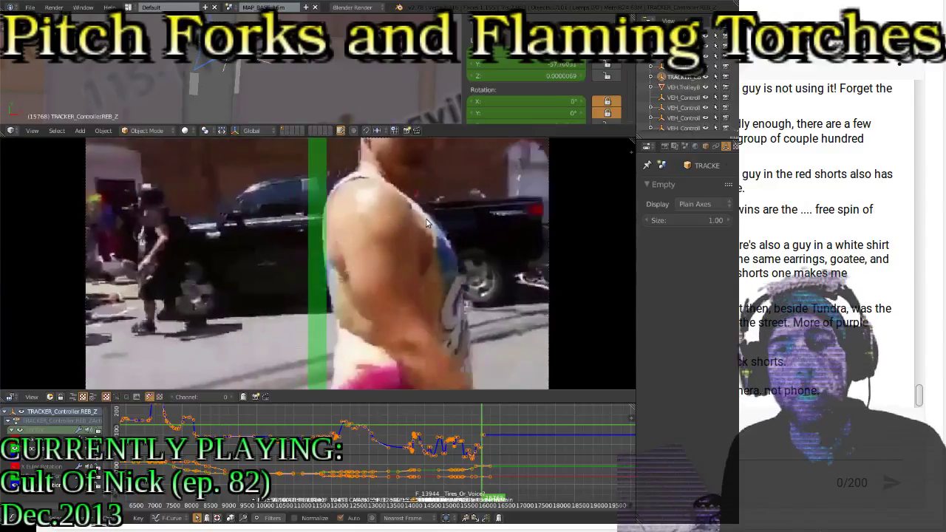
pyautogui.press('Left')
pyautogui.press('Left')
pyautogui.press('Left')
pyautogui.press('Left')
pyautogui.press('Left')
pyautogui.press('Left')
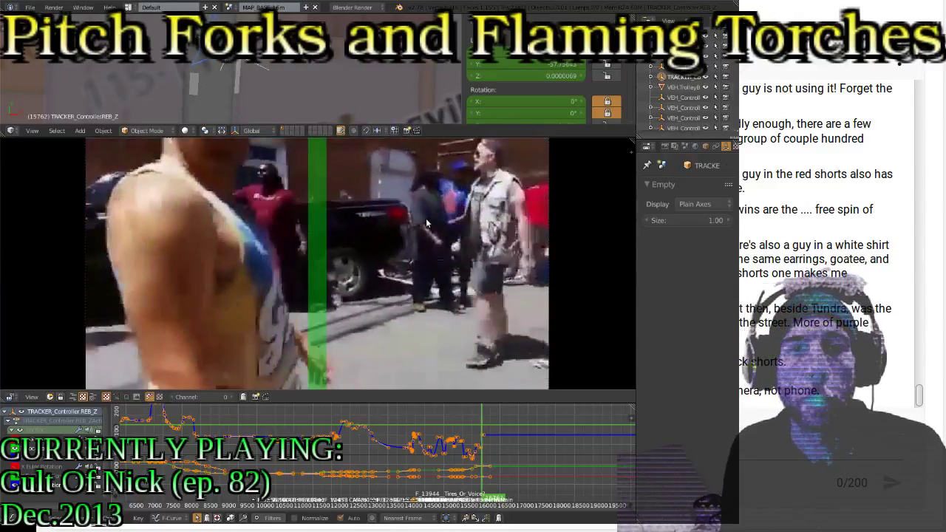
pyautogui.press('Left')
pyautogui.press('Left')
pyautogui.press('Left')
pyautogui.press('Left')
pyautogui.press('Left')
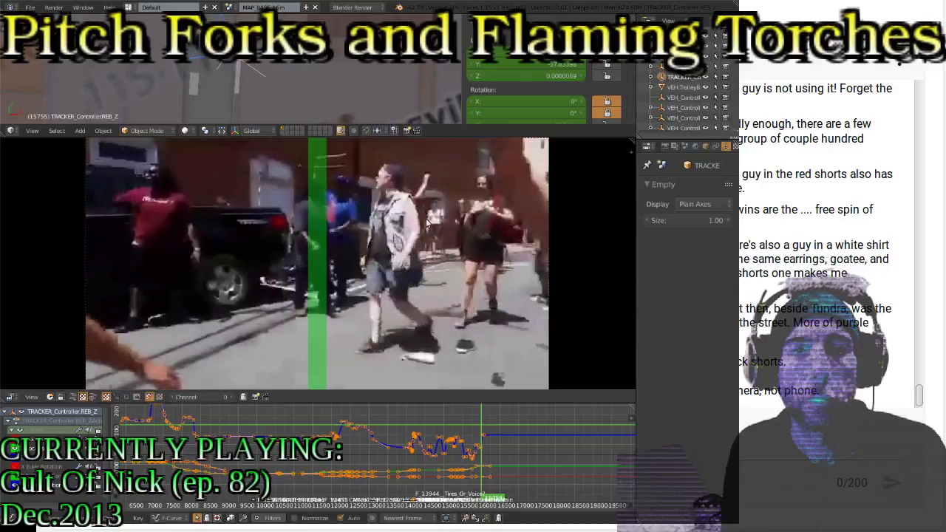
pyautogui.press('Right')
pyautogui.press('Right')
pyautogui.press('Right')
pyautogui.press('Right')
pyautogui.press('Right')
pyautogui.press('Right')
pyautogui.press('Right')
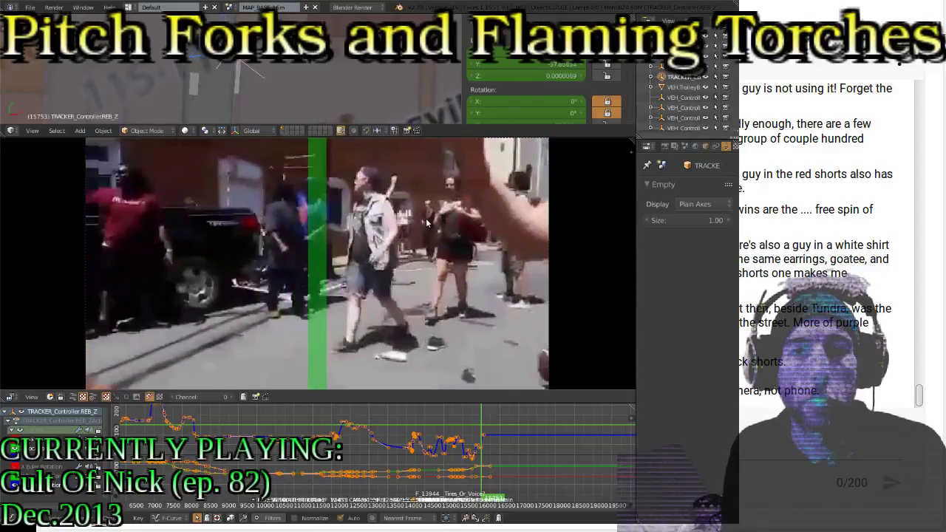
pyautogui.press('Right')
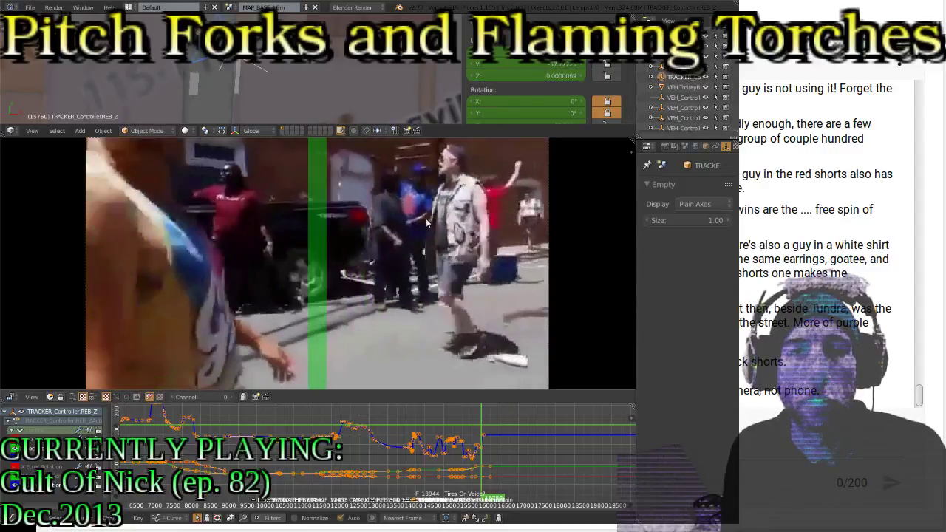
# Step forward frame by frame through the footage from 15760 to past 15818, examining the people walking around the black pickup
pyautogui.press('Right')
pyautogui.press('Right')
pyautogui.press('Right')
pyautogui.press('Right')
pyautogui.press('Right')
pyautogui.press('Right')
pyautogui.press('Right')
pyautogui.press('Right')
pyautogui.press('Right')
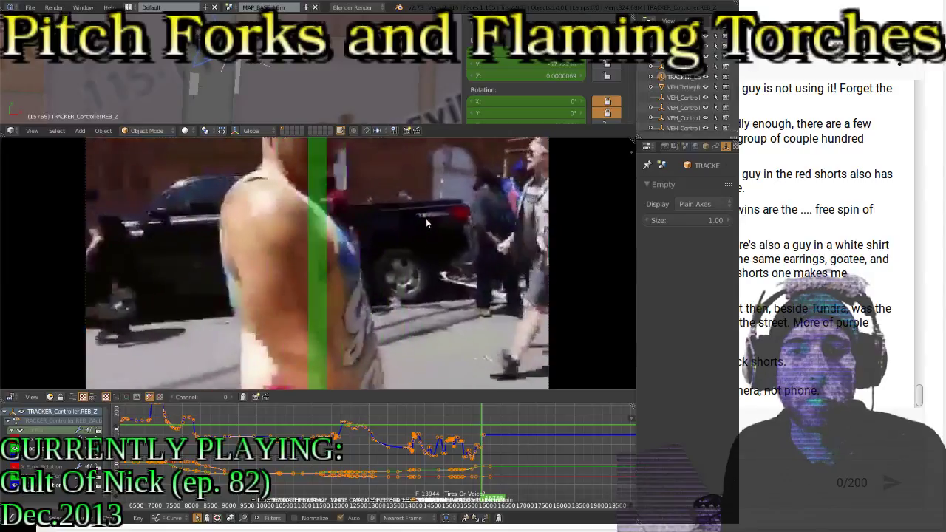
pyautogui.press('Right')
pyautogui.press('Right')
pyautogui.press('Right')
pyautogui.press('Right')
pyautogui.press('Right')
pyautogui.press('Right')
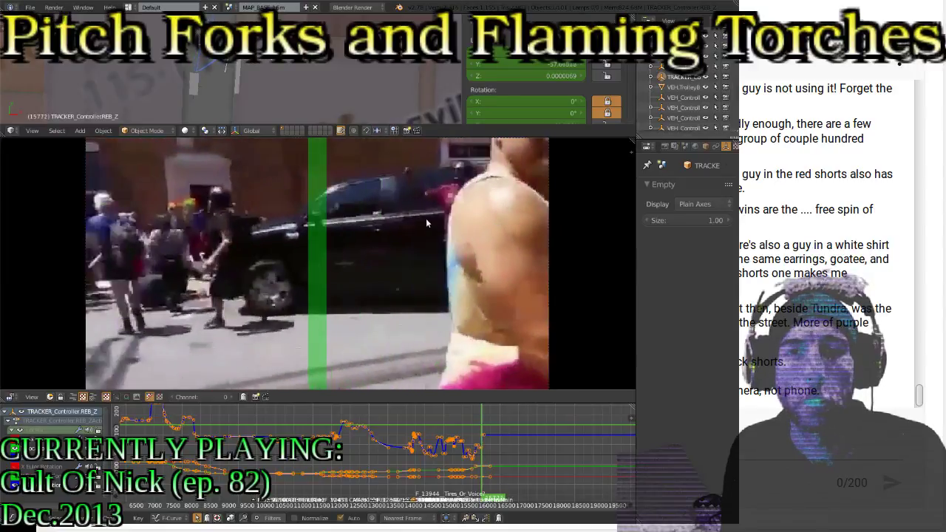
pyautogui.press('Right')
pyautogui.press('Right')
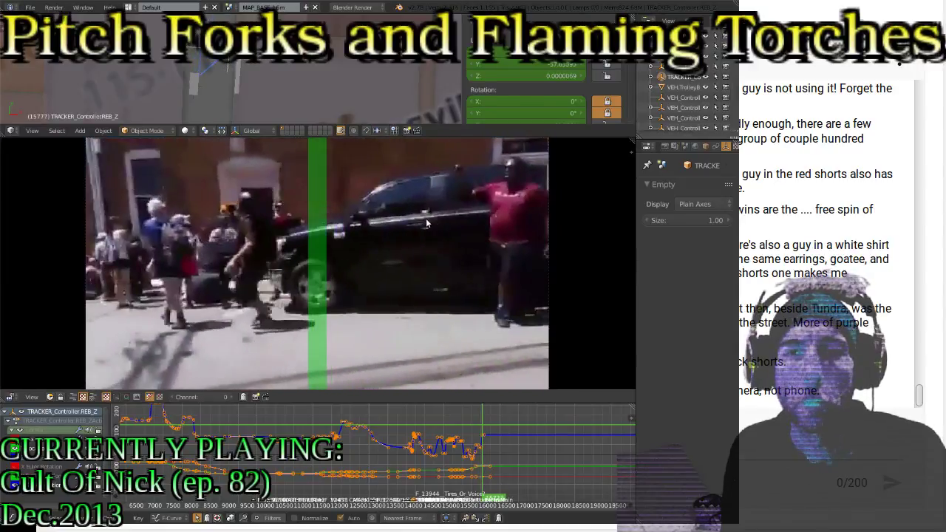
pyautogui.press('Right')
pyautogui.press('Right')
pyautogui.press('Right')
pyautogui.press('Right')
pyautogui.press('Right')
pyautogui.press('Right')
pyautogui.press('Right')
pyautogui.press('Right')
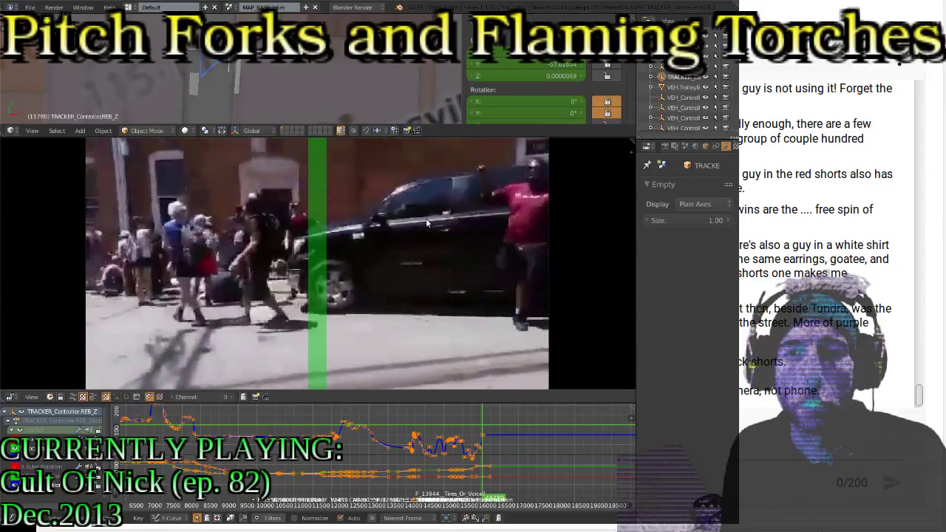
pyautogui.press('Right')
pyautogui.press('Right')
pyautogui.press('Right')
pyautogui.press('Right')
pyautogui.press('Right')
pyautogui.press('Right')
pyautogui.press('Right')
pyautogui.press('Right')
pyautogui.press('Right')
pyautogui.press('Right')
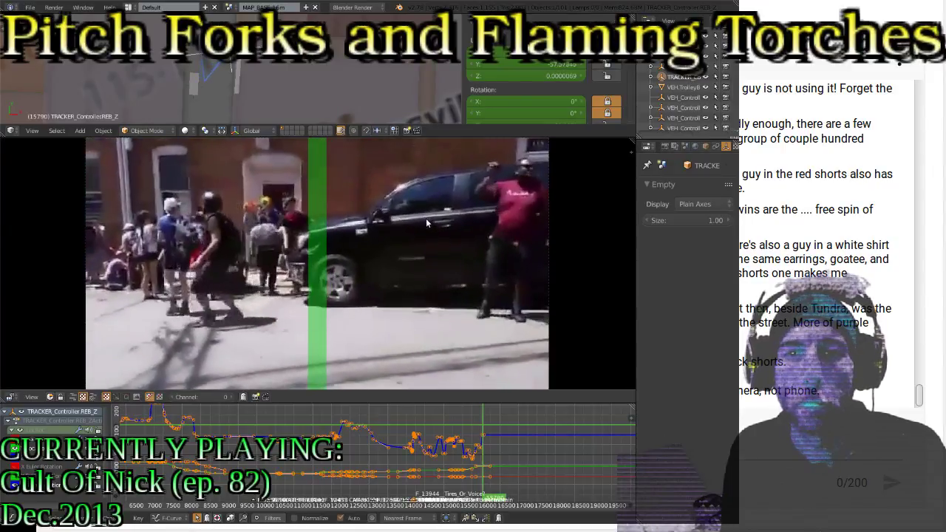
pyautogui.press('Right')
pyautogui.press('Right')
pyautogui.press('Right')
pyautogui.press('Right')
pyautogui.press('Right')
pyautogui.press('Right')
pyautogui.press('Right')
pyautogui.press('Right')
pyautogui.press('Right')
pyautogui.press('Right')
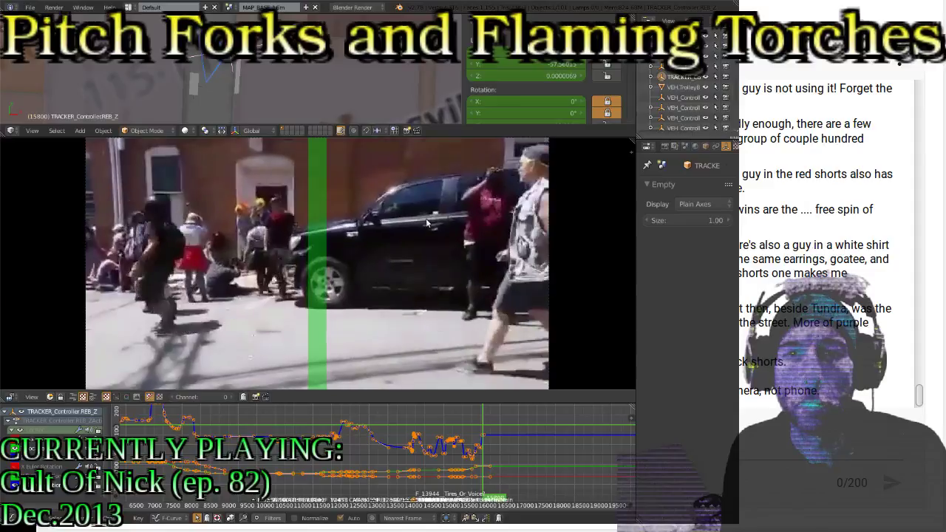
pyautogui.press('Right')
pyautogui.press('Right')
pyautogui.press('Right')
pyautogui.press('Right')
pyautogui.press('Right')
pyautogui.press('Right')
pyautogui.press('Right')
pyautogui.press('Right')
pyautogui.press('Right')
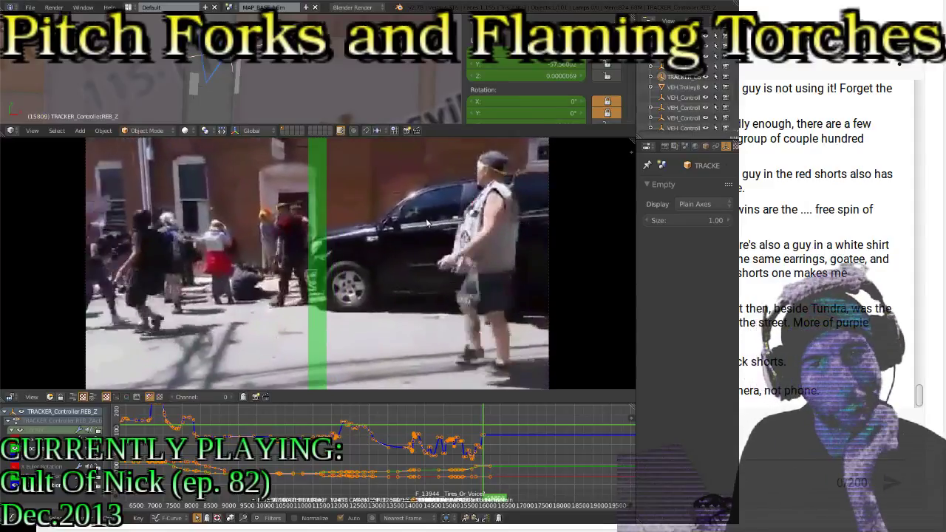
pyautogui.press('Right')
pyautogui.press('Right')
pyautogui.press('Right')
pyautogui.press('Right')
pyautogui.press('Right')
pyautogui.press('Right')
pyautogui.press('Right')
pyautogui.press('Right')
pyautogui.press('Right')
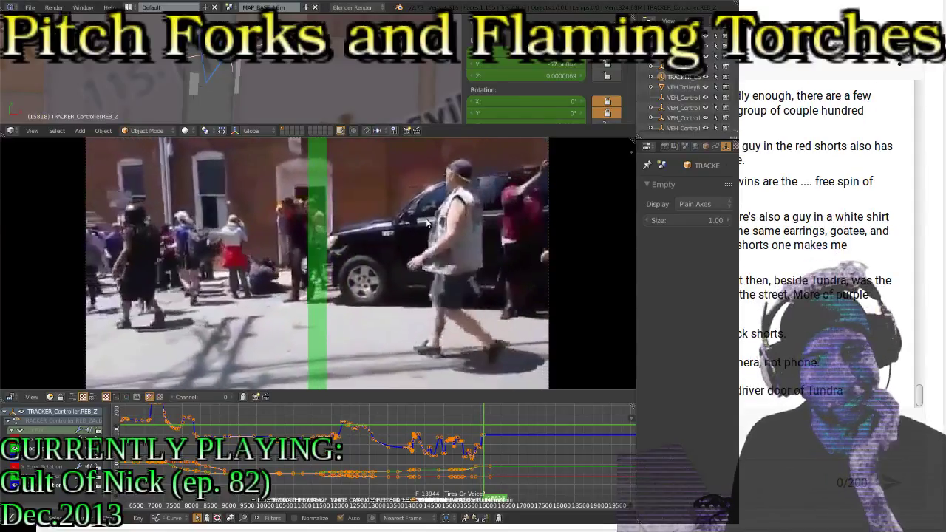
pyautogui.press('Right')
pyautogui.press('Right')
pyautogui.press('Right')
pyautogui.press('Right')
pyautogui.press('Right')
pyautogui.press('Right')
pyautogui.press('Right')
pyautogui.press('Right')
pyautogui.press('Right')
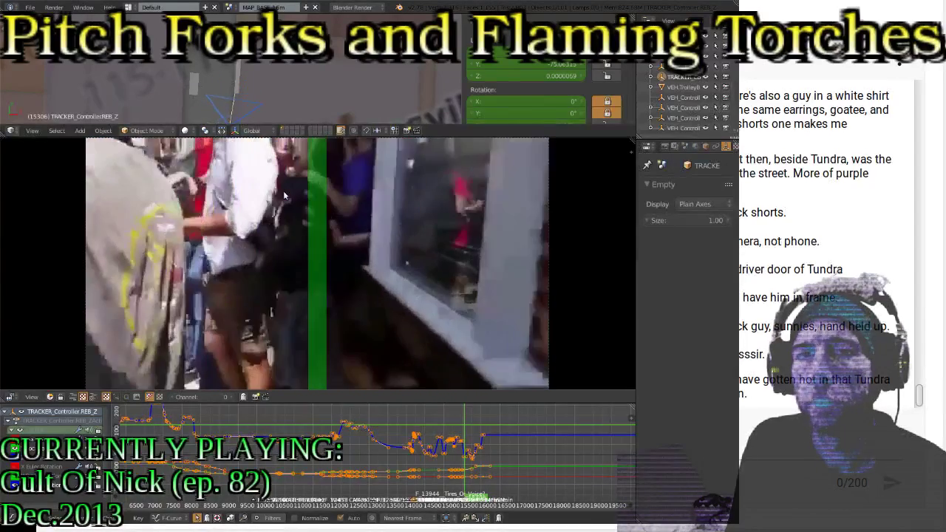
# Step back and forth through the footage between about frames 15304 and 15325, examining the group beside the shop window
pyautogui.press('Right')
pyautogui.press('Right')
pyautogui.press('Right')
pyautogui.press('Right')
pyautogui.press('Right')
pyautogui.press('Right')
pyautogui.press('Right')
pyautogui.press('Right')
pyautogui.press('Right')
pyautogui.press('Right')
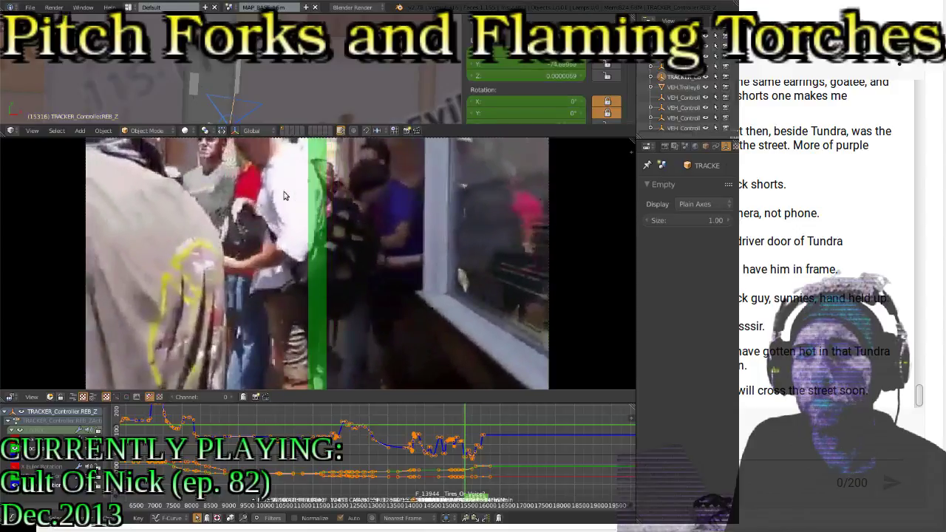
pyautogui.press('Right')
pyautogui.press('Right')
pyautogui.press('Right')
pyautogui.press('Right')
pyautogui.press('Right')
pyautogui.press('Right')
pyautogui.press('Right')
pyautogui.press('Right')
pyautogui.press('Right')
pyautogui.press('Left')
pyautogui.press('Left')
pyautogui.press('Left')
pyautogui.press('Left')
pyautogui.press('Left')
pyautogui.press('Left')
pyautogui.press('Left')
pyautogui.press('Left')
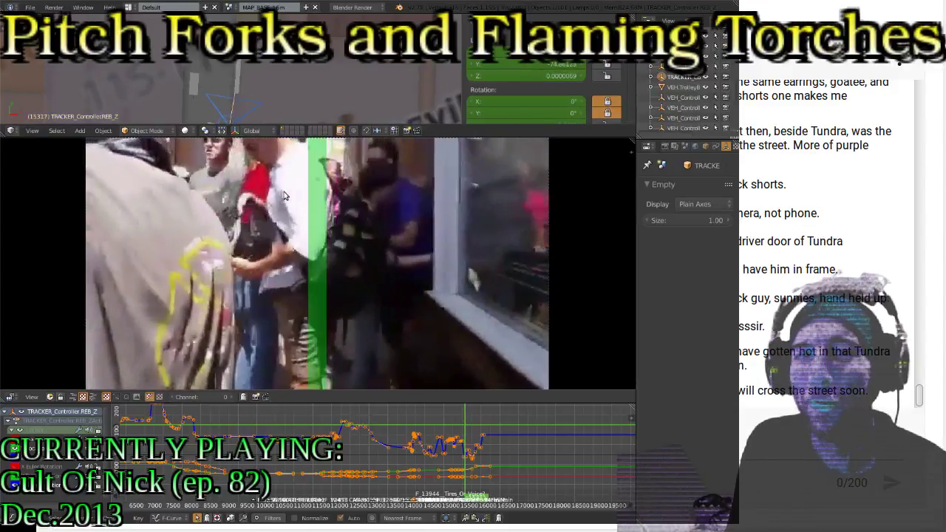
pyautogui.press('Left')
pyautogui.press('Left')
pyautogui.press('Left')
pyautogui.press('Left')
pyautogui.press('Left')
pyautogui.press('Left')
pyautogui.press('Left')
pyautogui.press('Left')
pyautogui.press('Left')
pyautogui.press('Left')
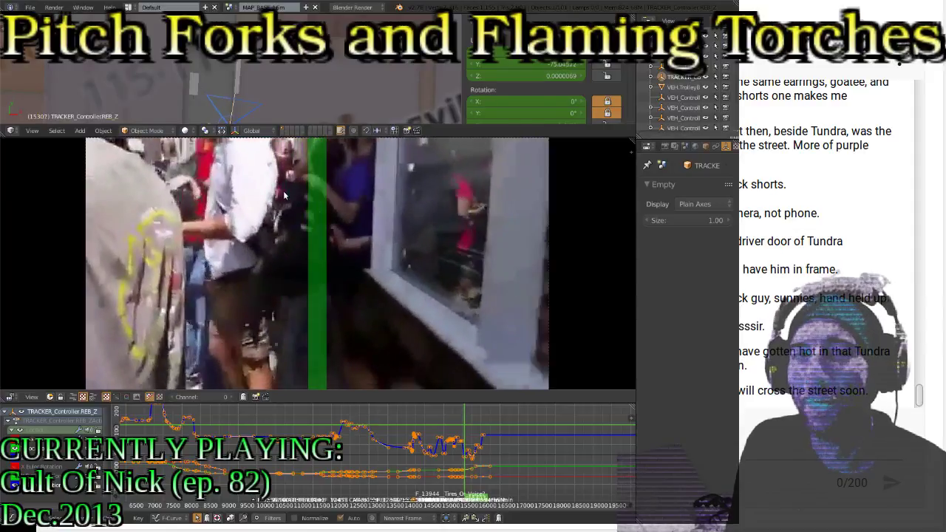
pyautogui.press('Left')
pyautogui.press('Left')
pyautogui.press('Left')
pyautogui.press('Right')
pyautogui.press('Right')
pyautogui.press('Right')
pyautogui.press('Right')
pyautogui.press('Right')
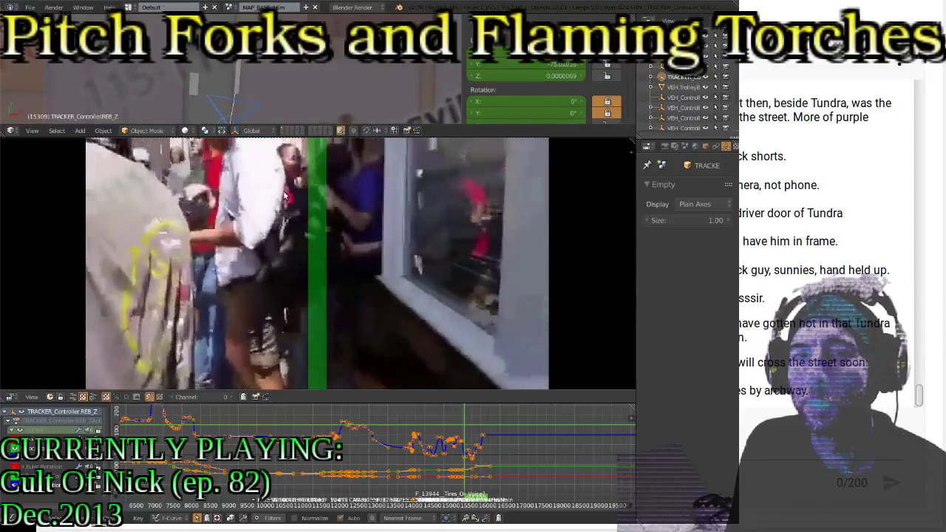
pyautogui.press('Right')
pyautogui.press('Right')
pyautogui.press('Right')
pyautogui.press('Right')
pyautogui.press('Right')
pyautogui.press('Right')
pyautogui.press('Right')
pyautogui.press('Right')
pyautogui.press('Right')
pyautogui.press('Right')
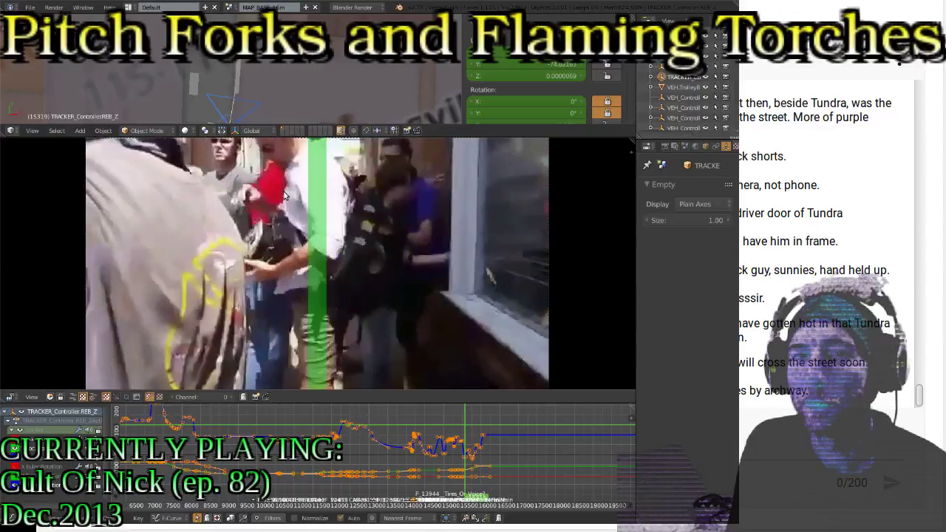
pyautogui.press('Right')
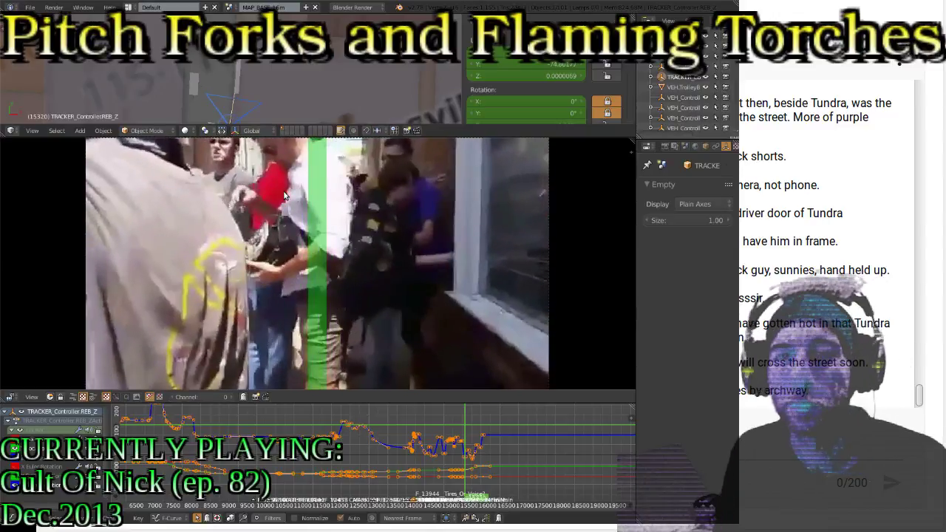
# Magnify frame 15320 around the white-shirted man's hands, and fit the whole footage frame back in view
pyautogui.moveTo(283, 193)
pyautogui.mouseDown(button='middle')
pyautogui.moveTo(292, 230)
pyautogui.moveTo(291, 195)
pyautogui.mouseUp(button='middle')
pyautogui.scroll(11, 291, 207)
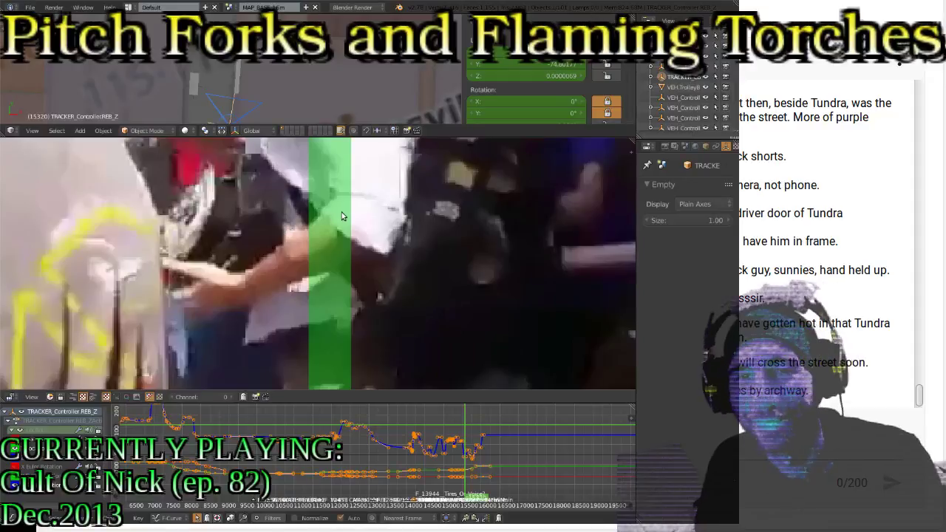
pyautogui.press('Home')
pyautogui.scroll(-3, 324, 218)
pyautogui.scroll(2, 317, 232)
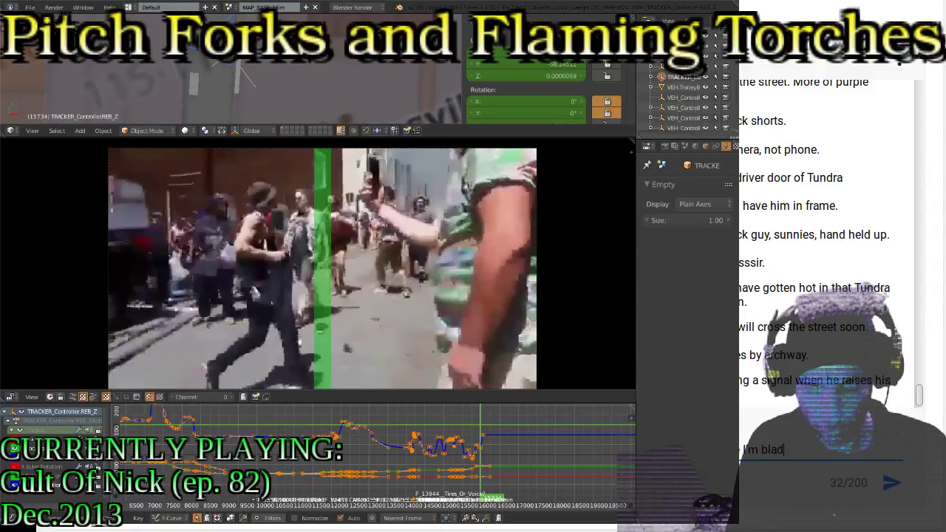
# Send the message written in the live chat
pyautogui.press('Return')
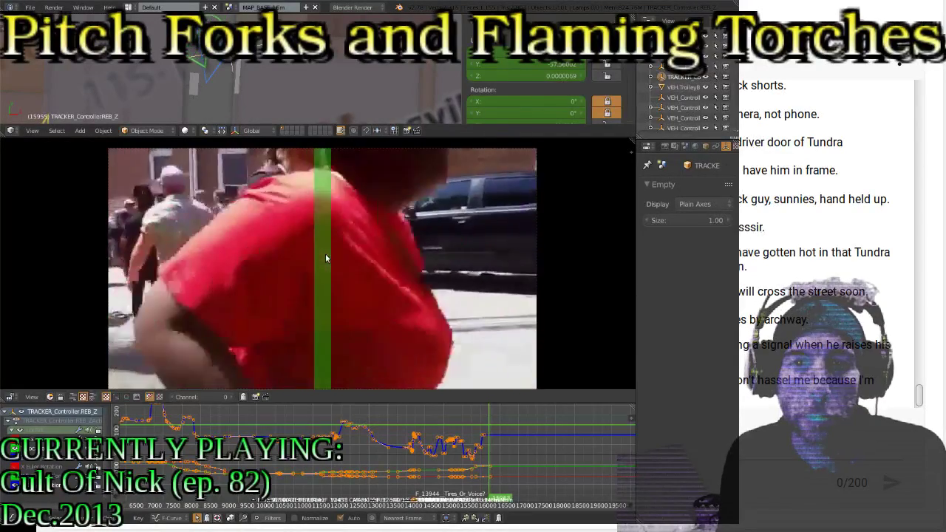
# Go to frame 15910 and move the tracker empty on the street map by about 0.65 on X and 0.27 on Y
pyautogui.press('Down')
pyautogui.hotkey('alt', 'a')
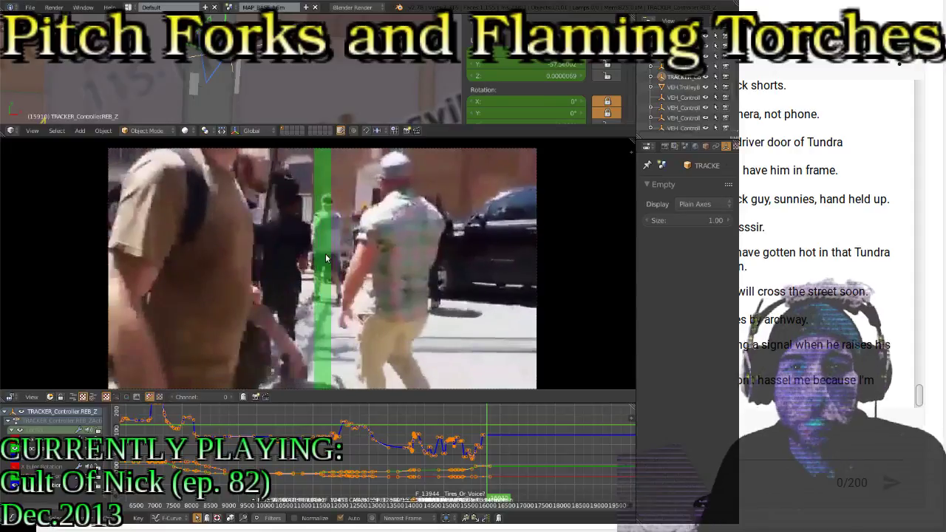
pyautogui.scroll(3, 266, 68)
pyautogui.keyDown('shift'); pyautogui.moveTo(261, 65); pyautogui.dragTo(254, 93, button='middle'); pyautogui.keyUp('shift')
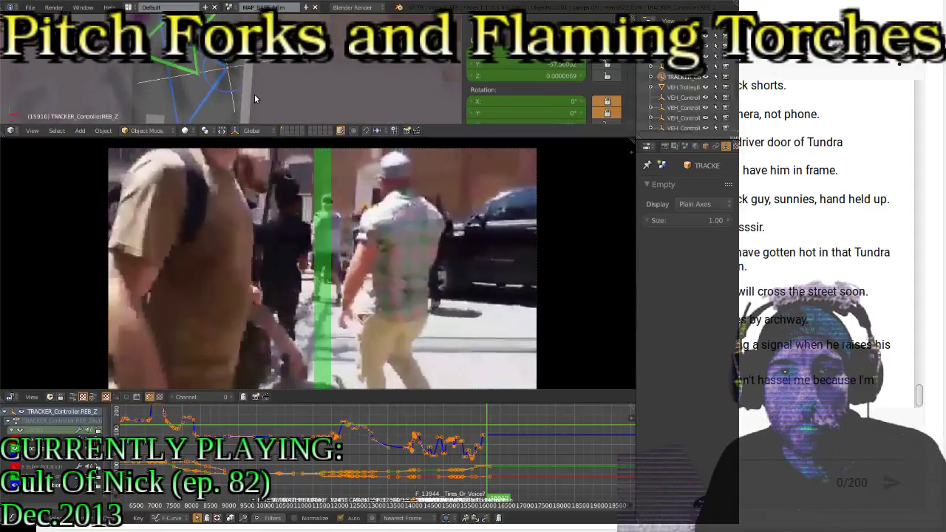
pyautogui.scroll(1, 255, 91)
pyautogui.scroll(2, 255, 92)
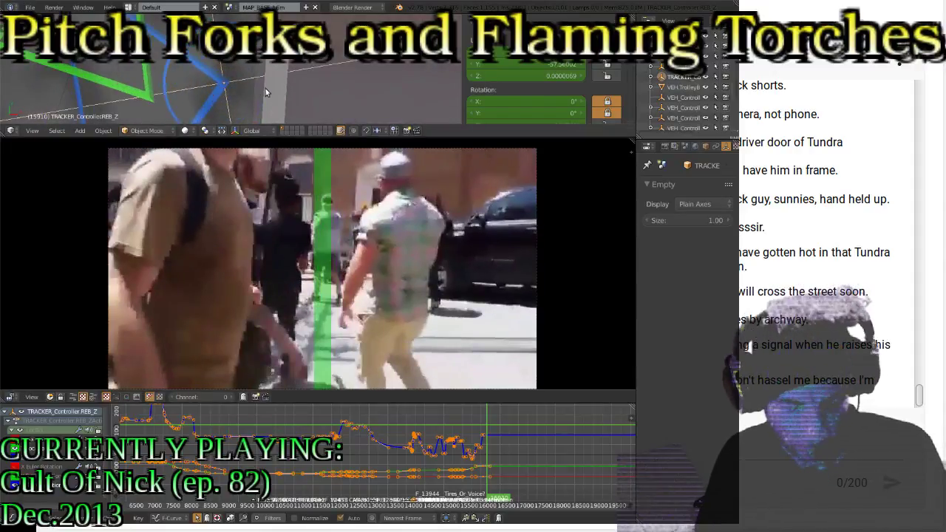
pyautogui.press('g')
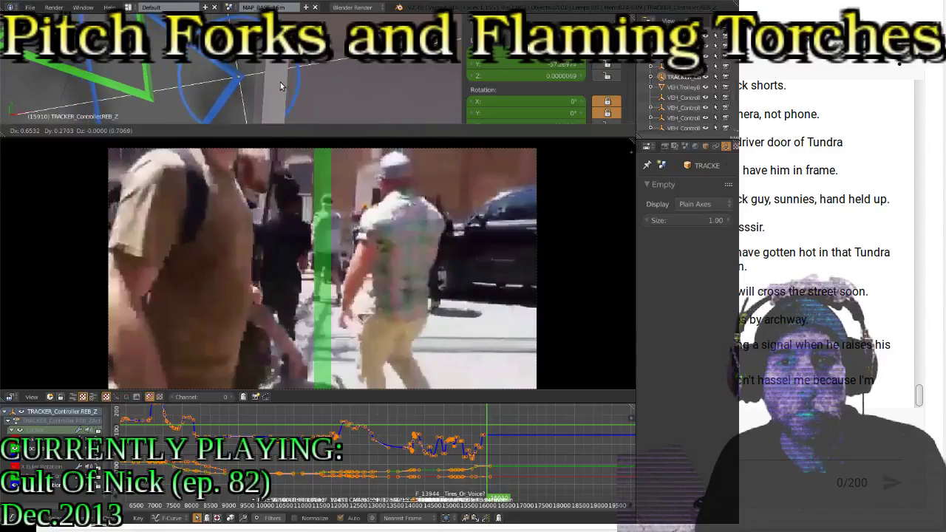
pyautogui.click(280, 82)
# Rotate the tracker empty by about -8.5° at frame 15910 and insert a LocRot keyframe
pyautogui.scroll(-3, 251, 84)
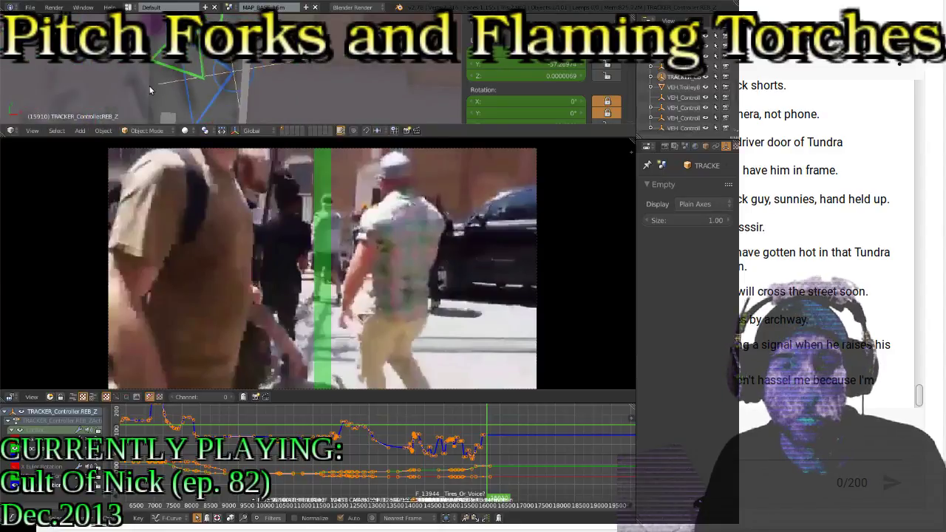
pyautogui.press('r')
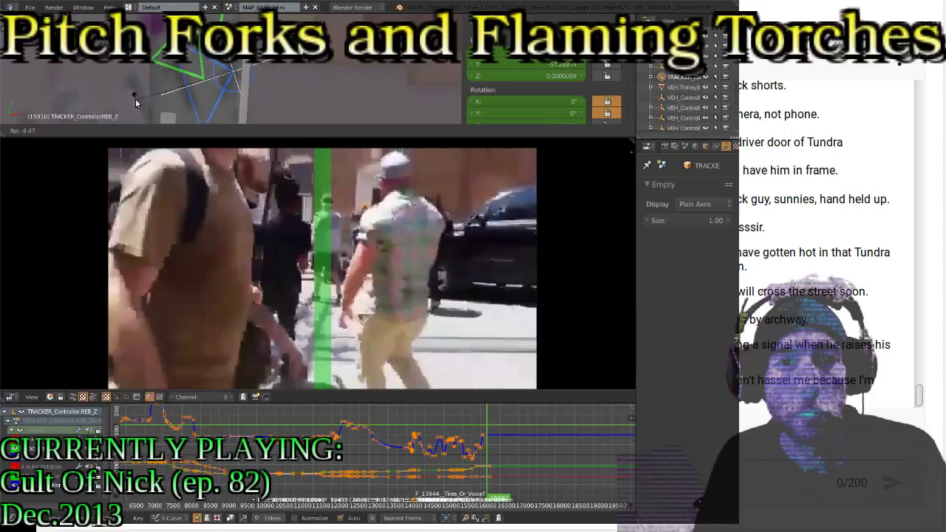
pyautogui.click(135, 98)
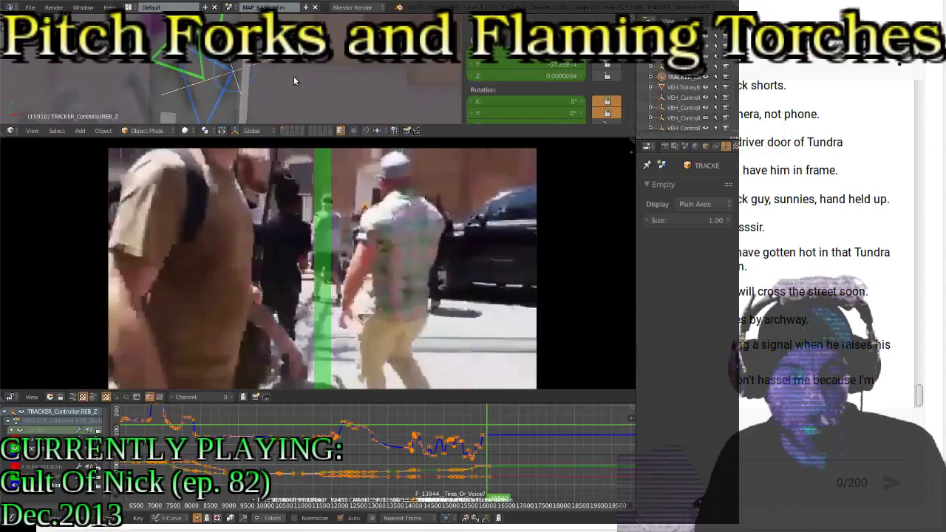
pyautogui.press('i')
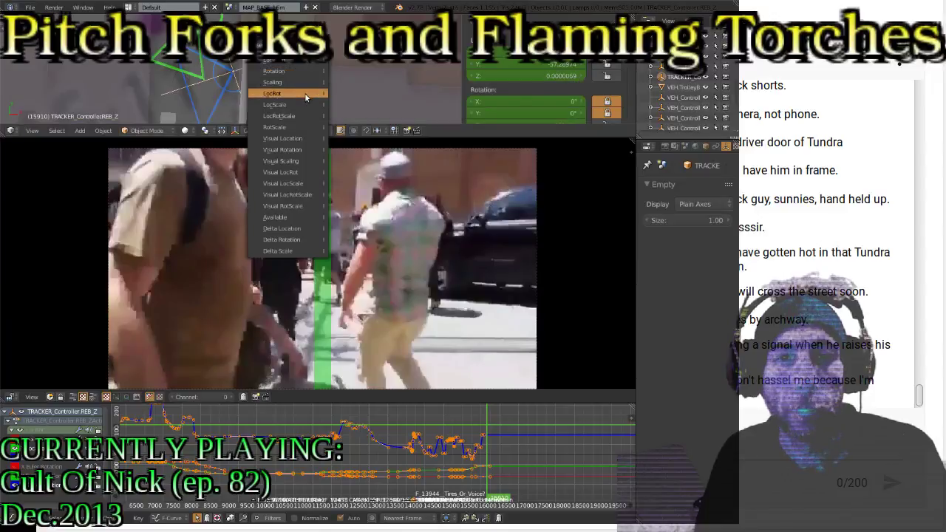
pyautogui.click(305, 95)
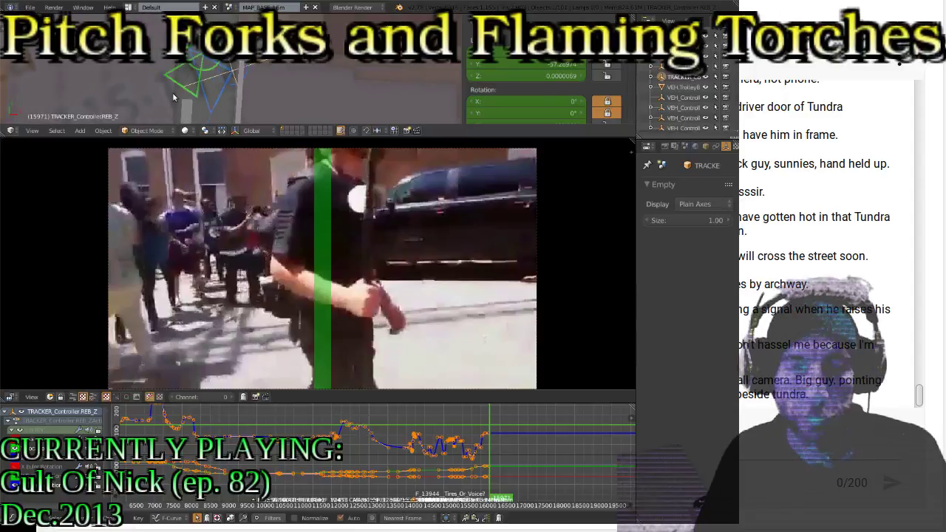
# Rotate the tracker empty by about 10.4° at frame 15971 and insert a LocRot keyframe
pyautogui.press('r')
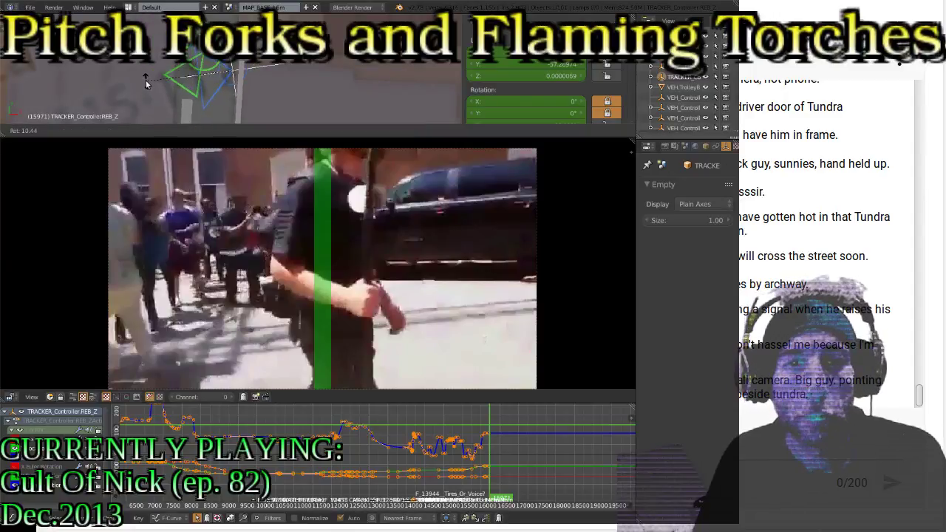
pyautogui.click(146, 80)
pyautogui.press('i')
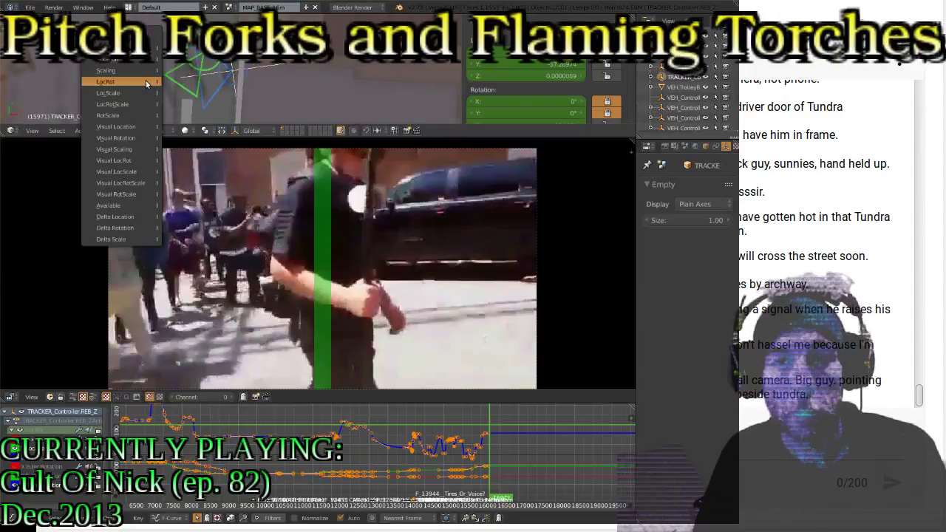
pyautogui.click(146, 81)
# Rotate the tracker empty to about 131.1° on Z at frame 16100 and insert a LocRot keyframe
pyautogui.hotkey('alt', 'a')
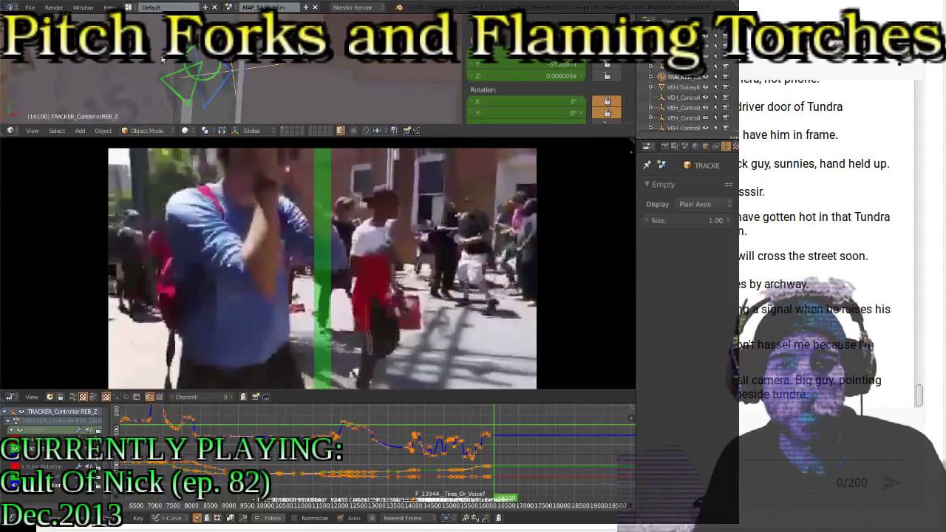
pyautogui.keyDown('shift'); pyautogui.moveTo(257, 73); pyautogui.dragTo(316, 54, button='middle'); pyautogui.keyUp('shift')
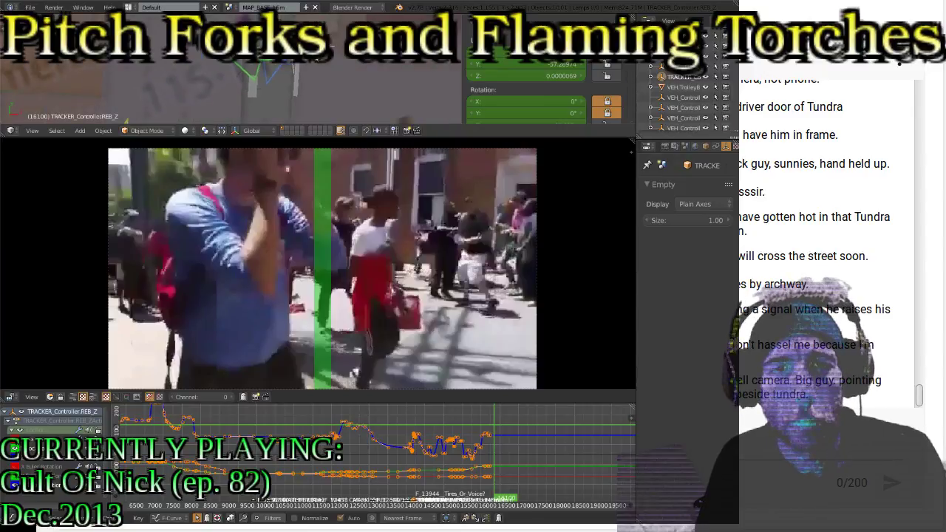
pyautogui.press('r')
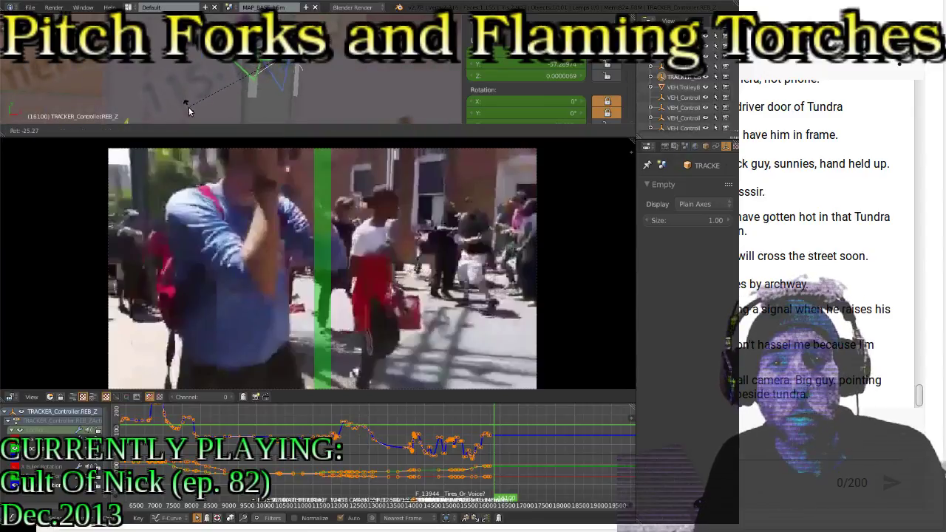
pyautogui.click(193, 115)
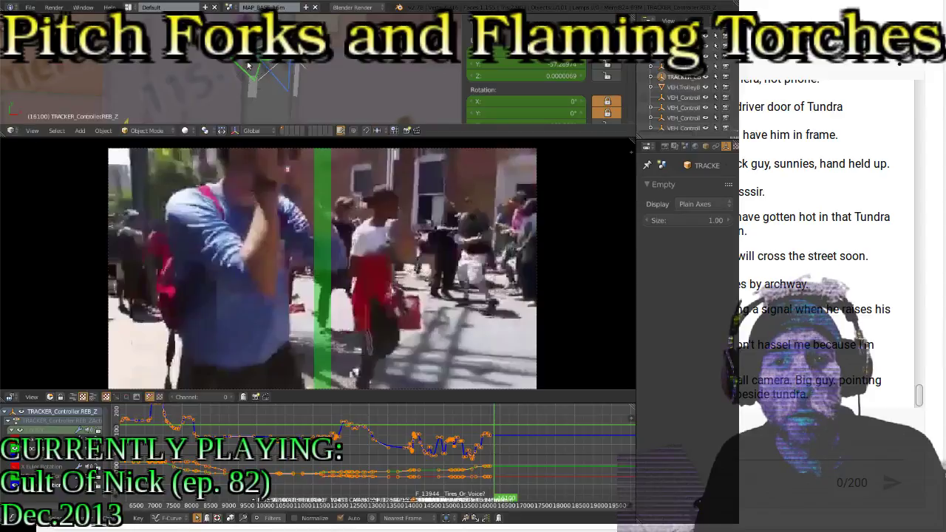
pyautogui.moveTo(328, 96)
pyautogui.mouseDown(button='middle')
pyautogui.moveTo(329, 61)
pyautogui.moveTo(326, 86)
pyautogui.mouseUp(button='middle')
pyautogui.moveTo(359, 137); pyautogui.dragTo(358, 186)
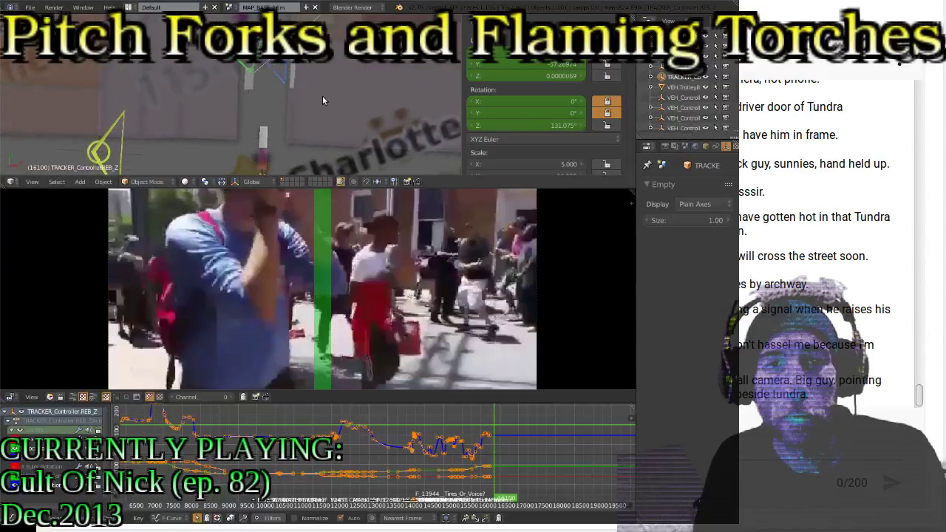
pyautogui.moveTo(322, 95); pyautogui.dragTo(313, 110, button='middle')
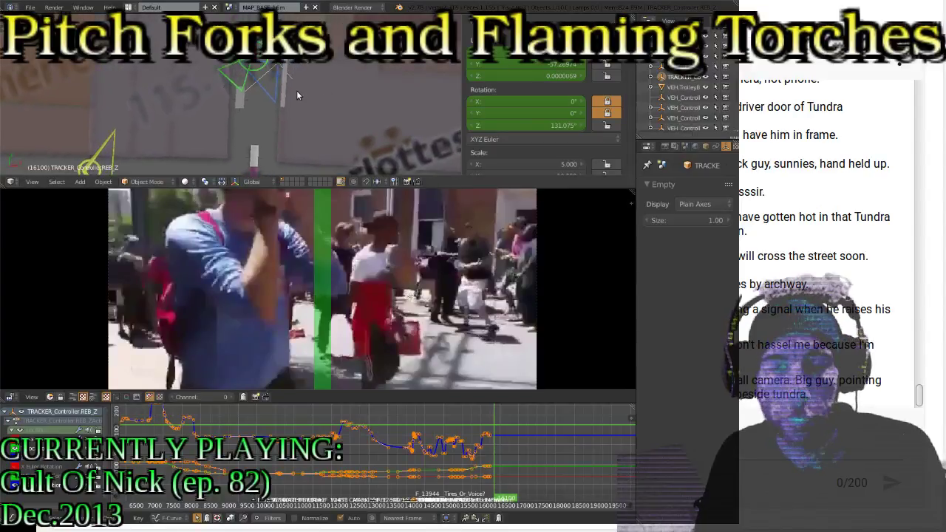
pyautogui.press('i')
pyautogui.click(293, 90)
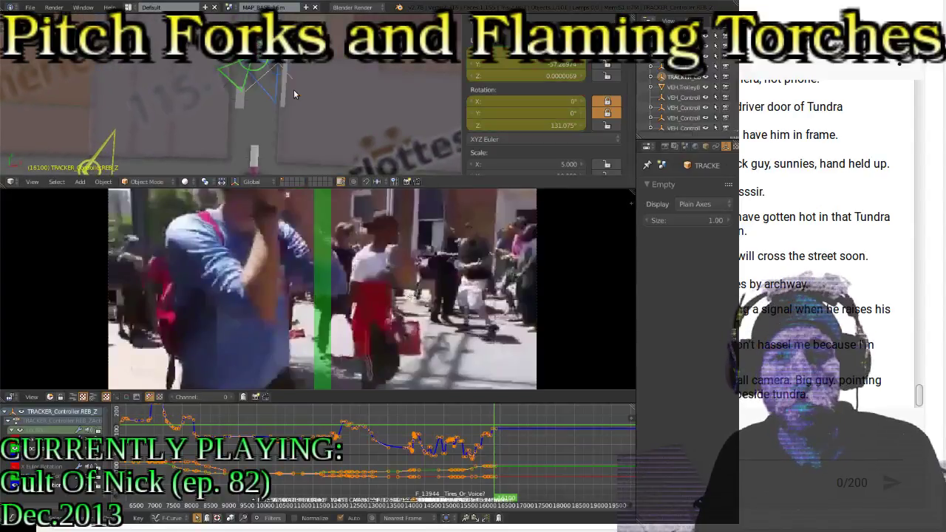
# Go to frame 16714 and move the tracker empty up the street on the map to about -47.76 on Y
pyautogui.hotkey('alt', 'a')
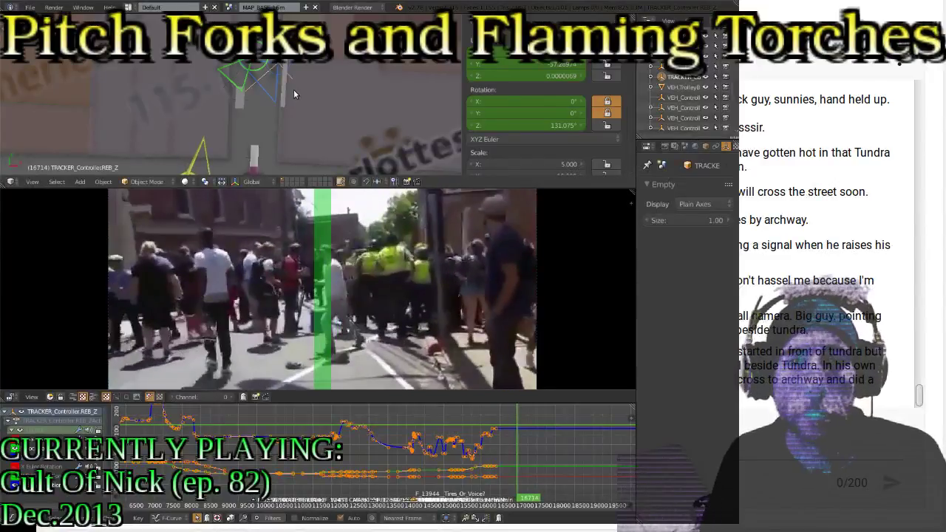
pyautogui.keyDown('shift'); pyautogui.moveTo(302, 70); pyautogui.dragTo(306, 133, button='middle'); pyautogui.keyUp('shift')
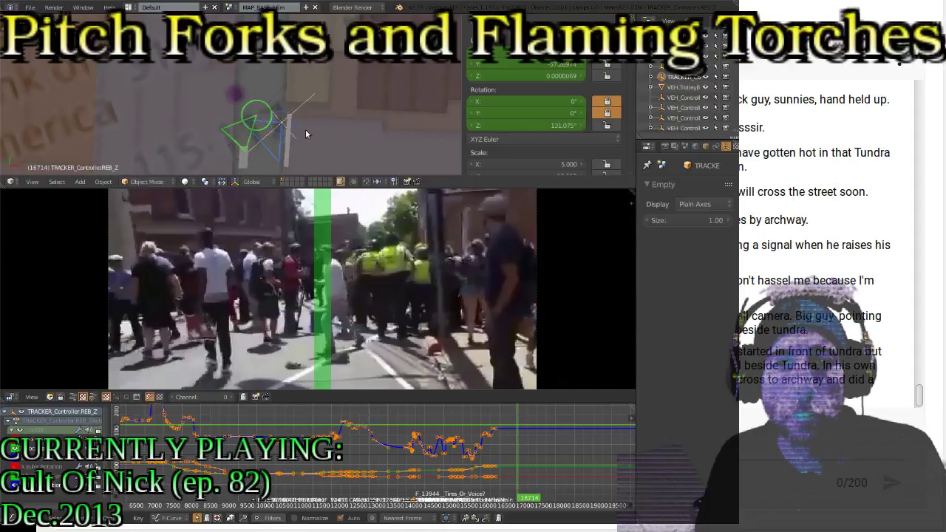
pyautogui.press('g')
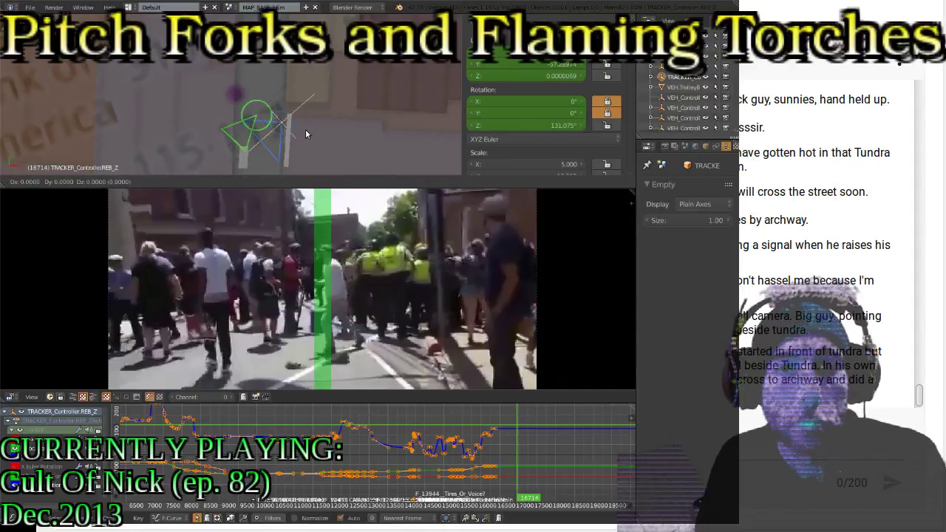
pyautogui.click(266, 92)
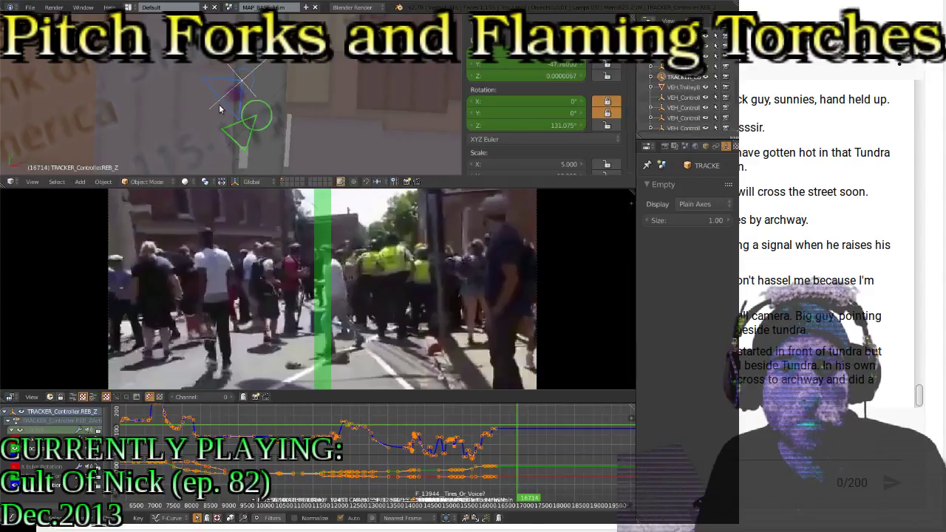
# Rotate the tracker empty to about 194.3° on Z at frame 16714 and insert a LocRot keyframe
pyautogui.scroll(-2, 222, 113)
pyautogui.keyDown('shift'); pyautogui.moveTo(270, 140); pyautogui.dragTo(265, 89, button='middle'); pyautogui.keyUp('shift')
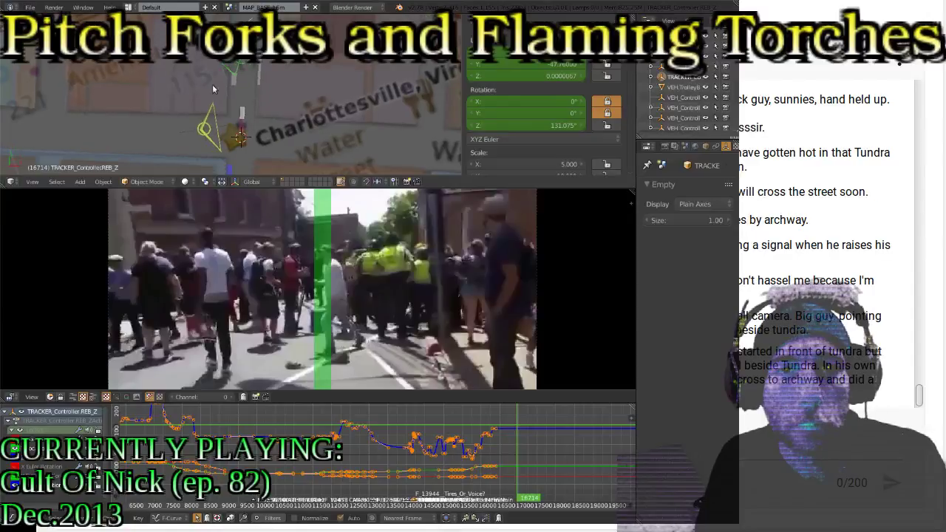
pyautogui.press('r')
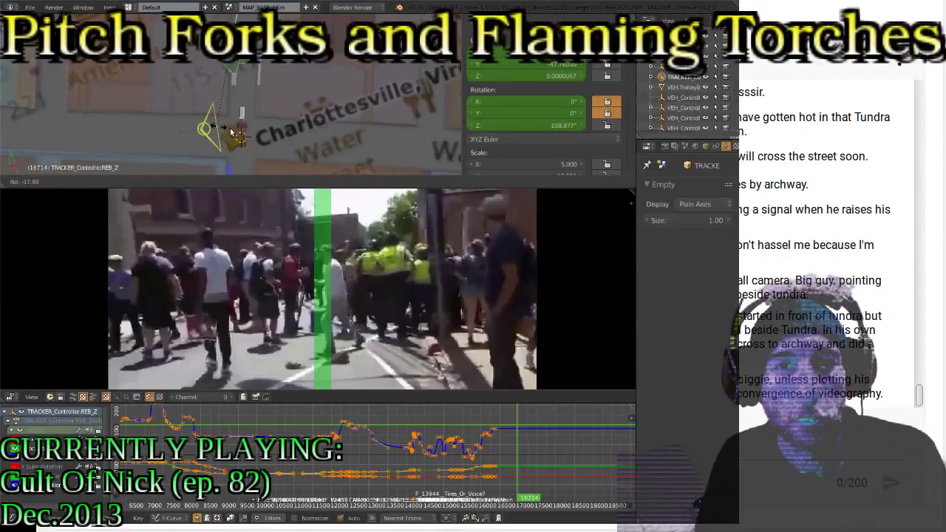
pyautogui.click(266, 158)
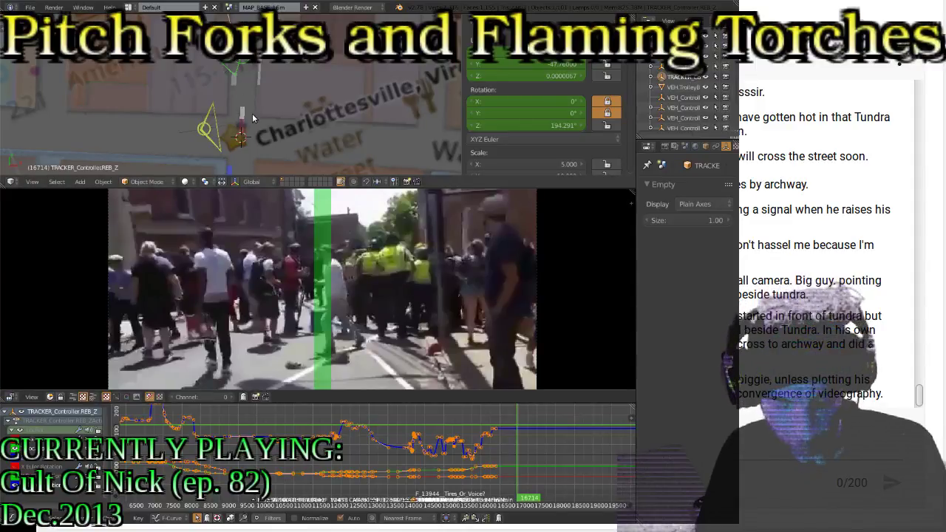
pyautogui.press('i')
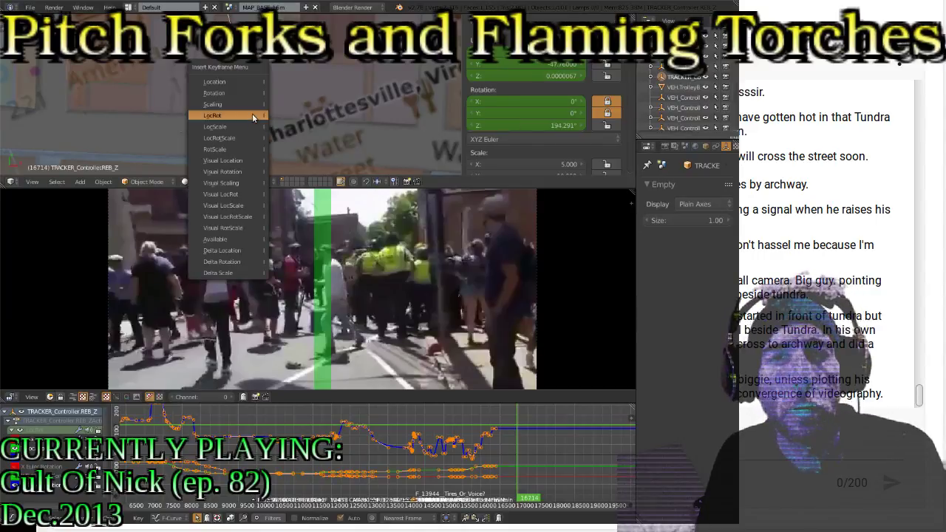
pyautogui.click(252, 113)
# Return to the keyframe at frame 16100 and step through the footage up to frame 16173, settling on frame 16145
pyautogui.press('Down')
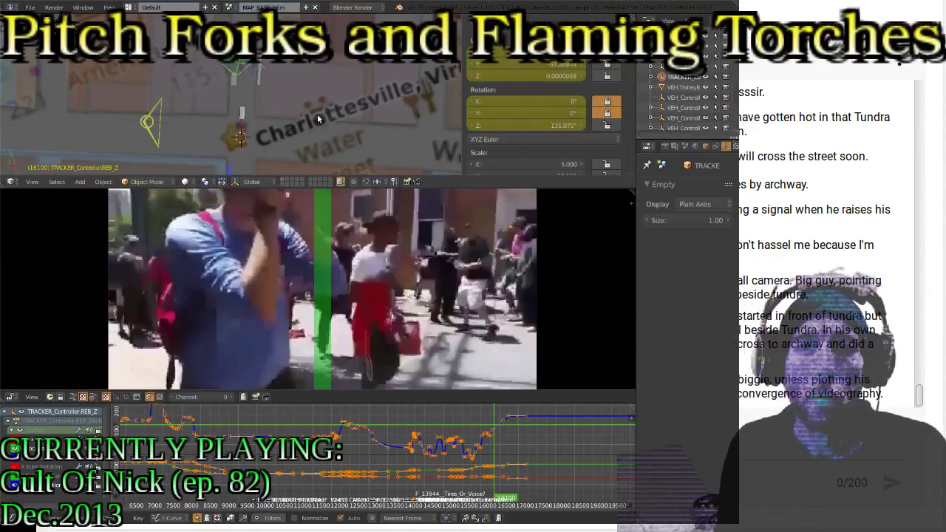
pyautogui.press('Right')
pyautogui.press('Right')
pyautogui.press('Right')
pyautogui.press('Right')
pyautogui.press('Right')
pyautogui.press('Right')
pyautogui.press('Right')
pyautogui.press('Right')
pyautogui.press('Right')
pyautogui.press('Right')
pyautogui.press('Right')
pyautogui.press('Right')
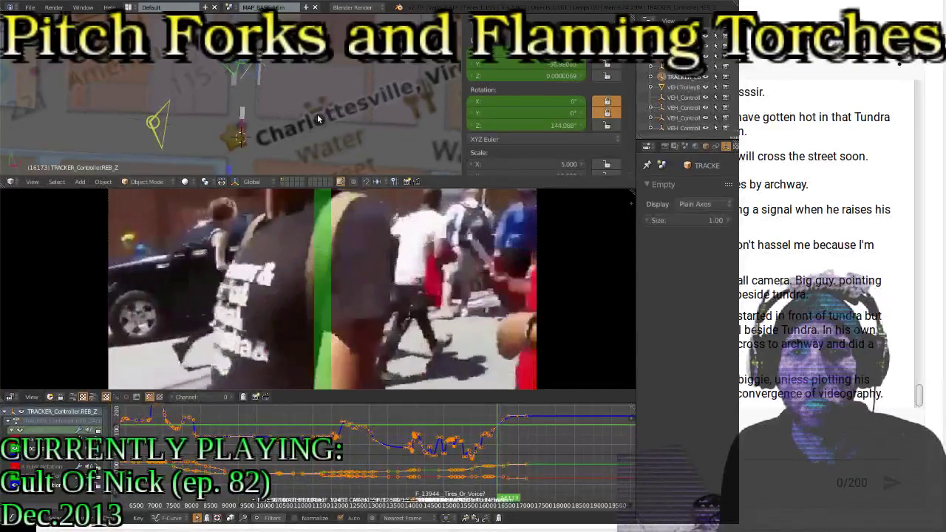
pyautogui.press('Left')
pyautogui.press('Left')
pyautogui.press('Left')
pyautogui.press('Left')
pyautogui.press('Left')
pyautogui.press('Left')
pyautogui.press('Left')
pyautogui.press('Left')
pyautogui.press('Left')
pyautogui.press('Left')
pyautogui.press('Left')
pyautogui.press('Left')
pyautogui.press('Left')
pyautogui.press('Left')
pyautogui.press('Left')
pyautogui.press('Left')
pyautogui.press('Left')
pyautogui.press('Left')
pyautogui.press('Left')
pyautogui.press('Left')
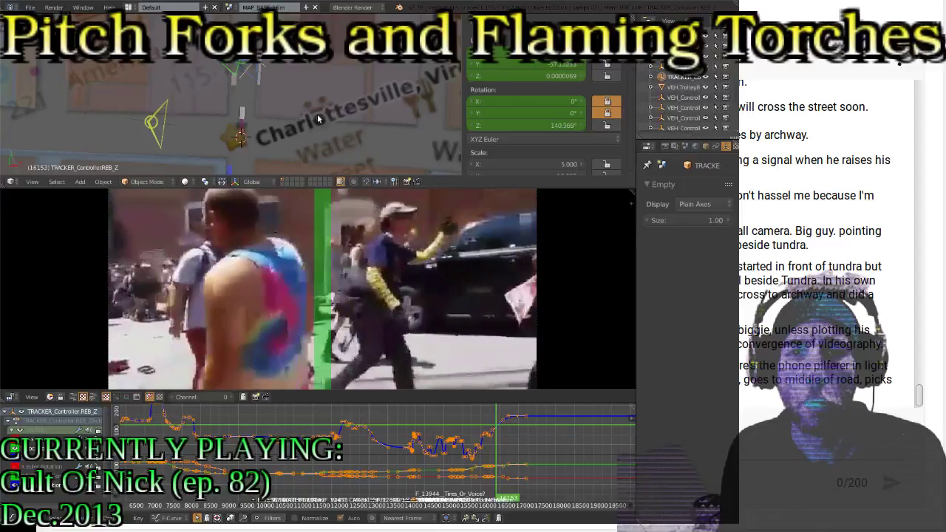
pyautogui.press('Right')
pyautogui.press('Right')
pyautogui.press('Right')
pyautogui.press('Right')
pyautogui.press('Right')
pyautogui.press('Right')
pyautogui.press('Right')
pyautogui.press('Right')
pyautogui.press('Right')
pyautogui.press('Right')
pyautogui.press('Right')
pyautogui.press('Right')
pyautogui.press('Right')
pyautogui.press('Right')
pyautogui.press('Right')
pyautogui.press('Right')
pyautogui.press('Right')
pyautogui.press('Right')
pyautogui.press('Right')
pyautogui.press('Right')
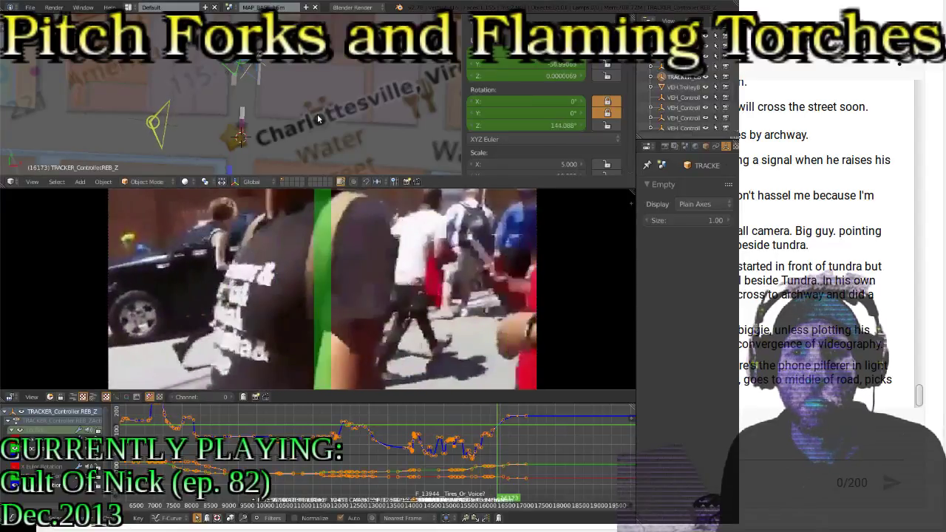
pyautogui.press('Left')
pyautogui.press('Left')
pyautogui.press('Left')
pyautogui.press('Left')
pyautogui.press('Left')
pyautogui.press('Left')
pyautogui.press('Left')
pyautogui.press('Left')
pyautogui.press('Left')
pyautogui.press('Left')
pyautogui.press('Left')
pyautogui.press('Left')
pyautogui.press('Left')
pyautogui.press('Left')
pyautogui.press('Left')
pyautogui.press('Left')
pyautogui.press('Left')
pyautogui.press('Left')
pyautogui.press('Left')
pyautogui.press('Left')
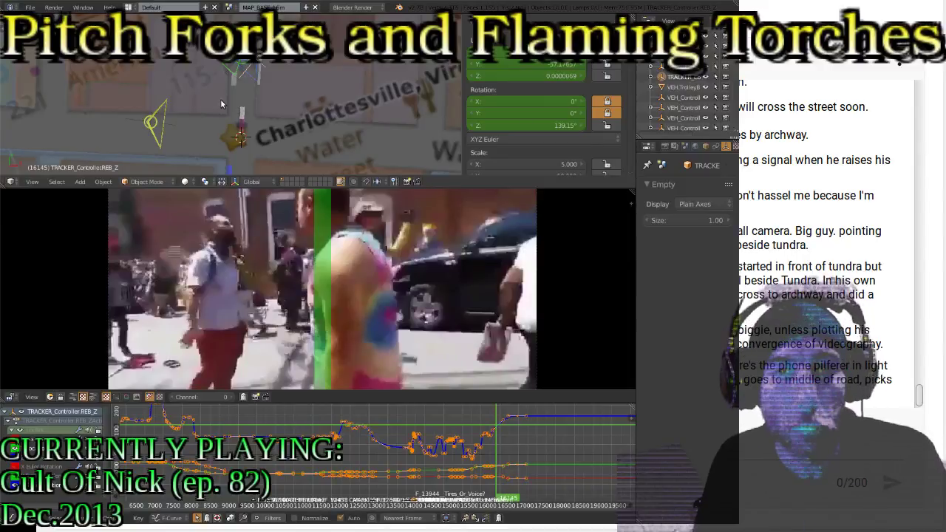
# Rotate the tracker empty to about 112° on Z at frame 16145 and insert a Rotation keyframe
pyautogui.press('r')
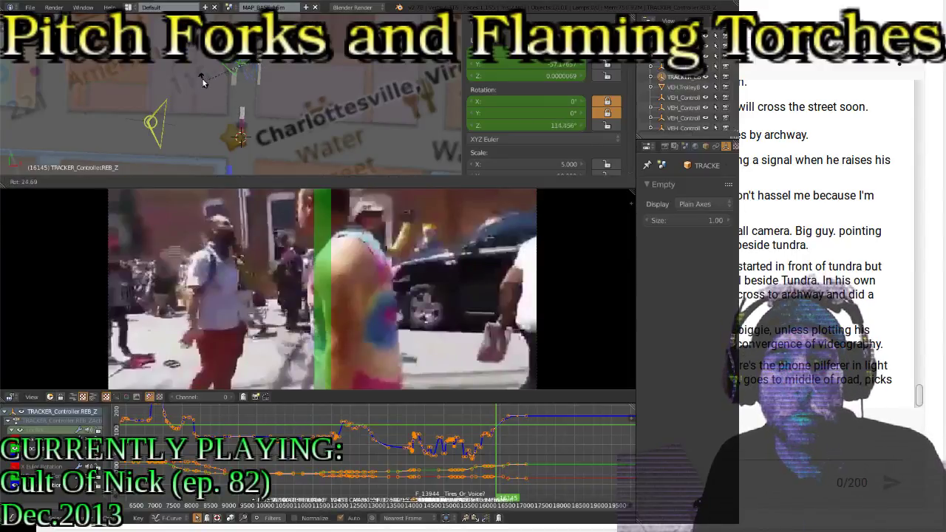
pyautogui.click(203, 82)
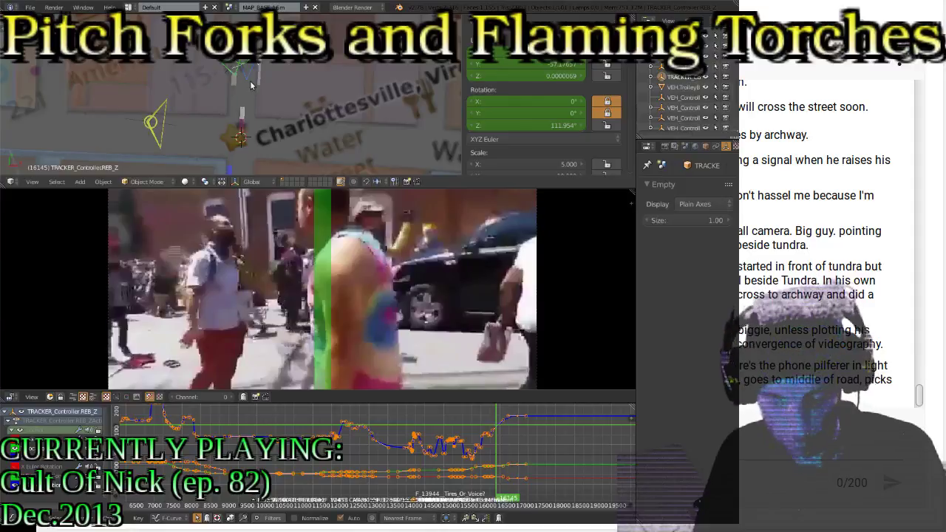
pyautogui.press('i')
pyautogui.click(235, 65)
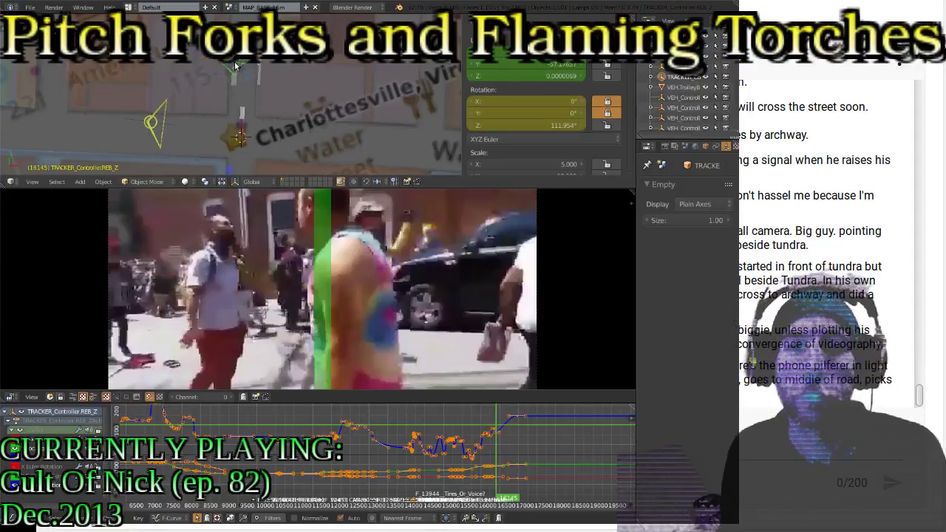
# Try rotating the tracker empty by about 40.9° at frame 16212
pyautogui.hotkey('alt', 'a')
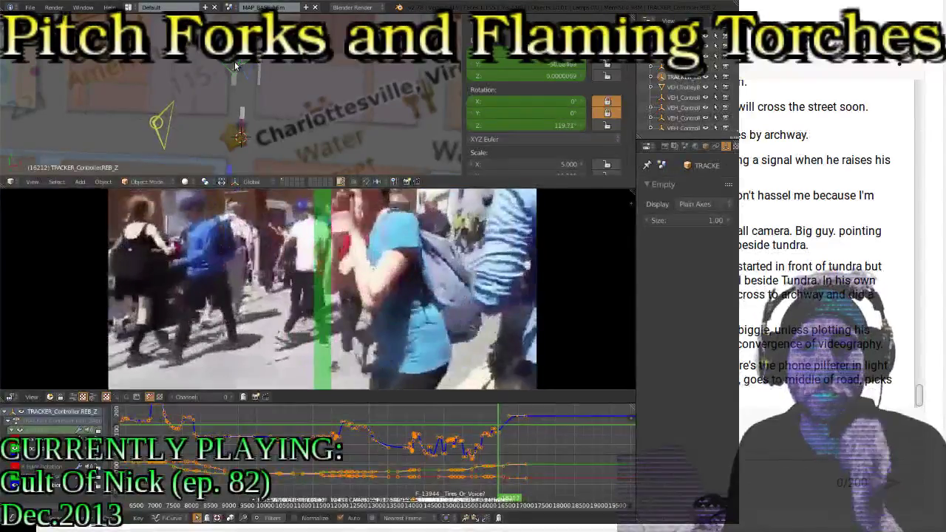
pyautogui.press('r')
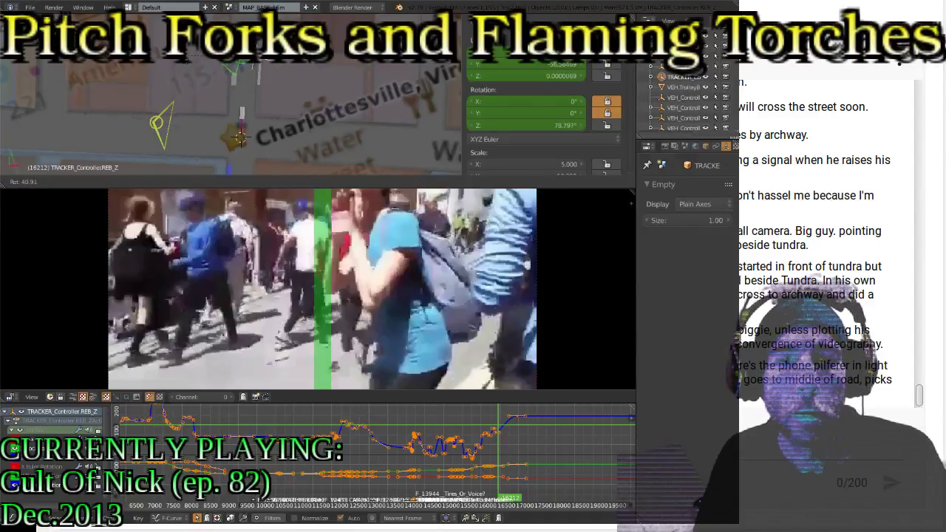
pyautogui.click(253, 195)
pyautogui.scroll(5, 277, 121)
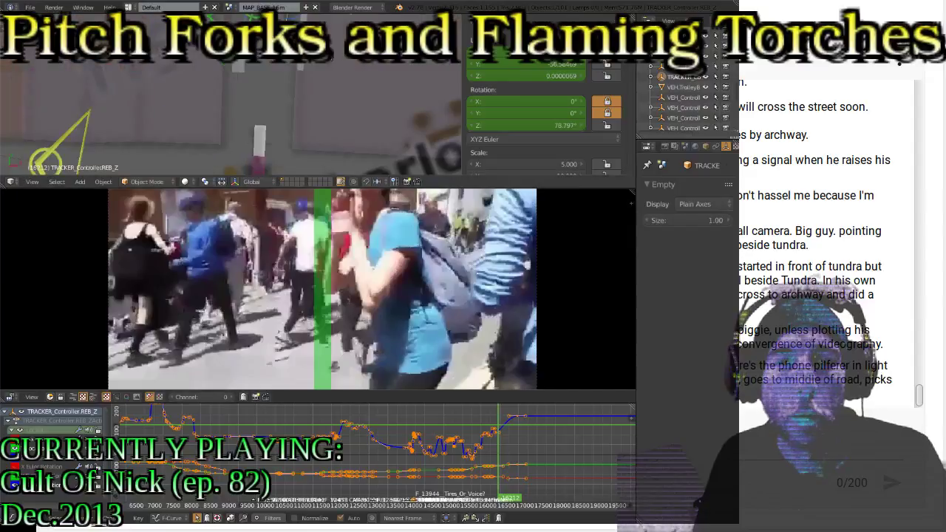
pyautogui.press('KP_Decimal')
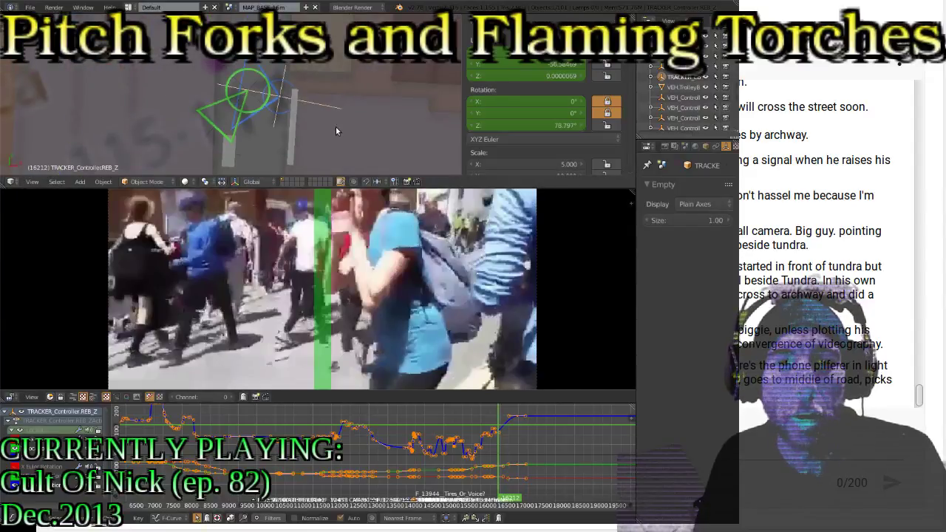
pyautogui.keyDown('shift'); pyautogui.scroll(-7, 337, 130); pyautogui.keyUp('shift')
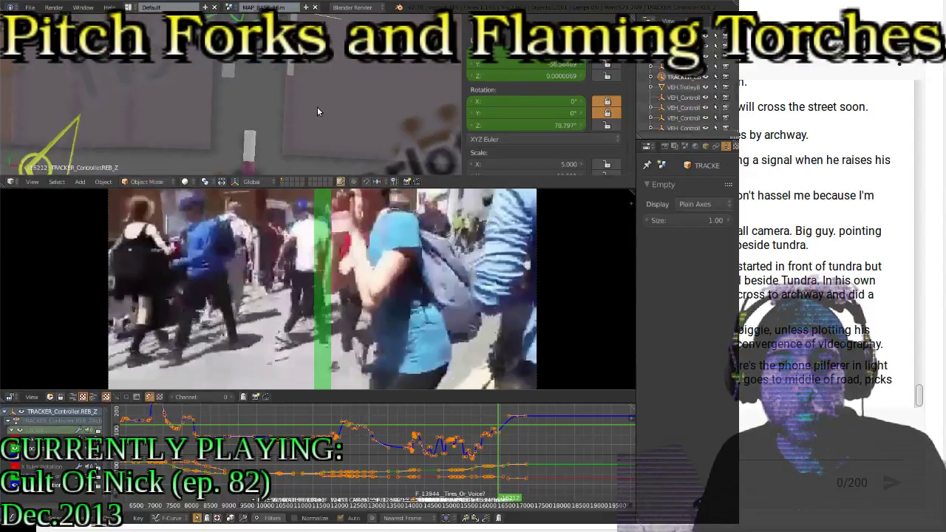
pyautogui.press('KP_Decimal')
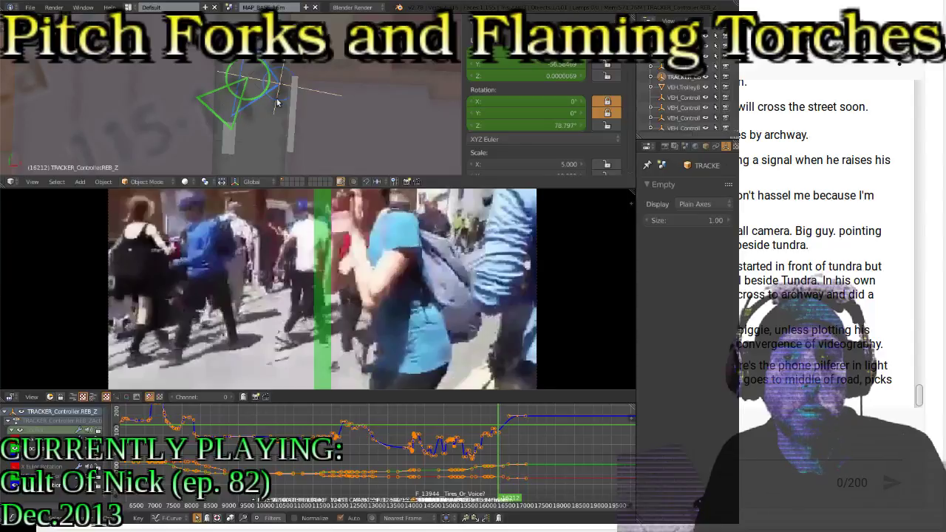
# Select the neighbouring TRACKER_Controller.FORD_F empty and compare its position and the footage at its keyframes around frame 16051
pyautogui.press('Down')
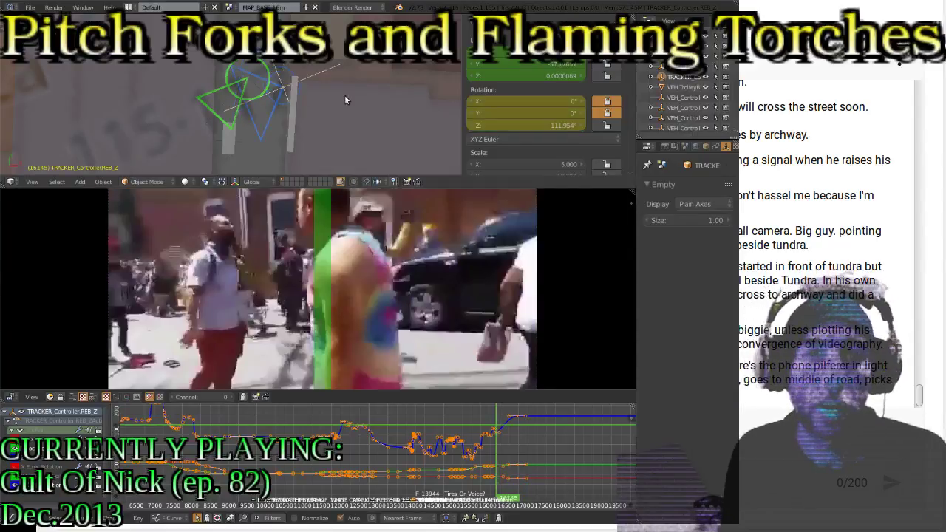
pyautogui.rightClick(257, 66)
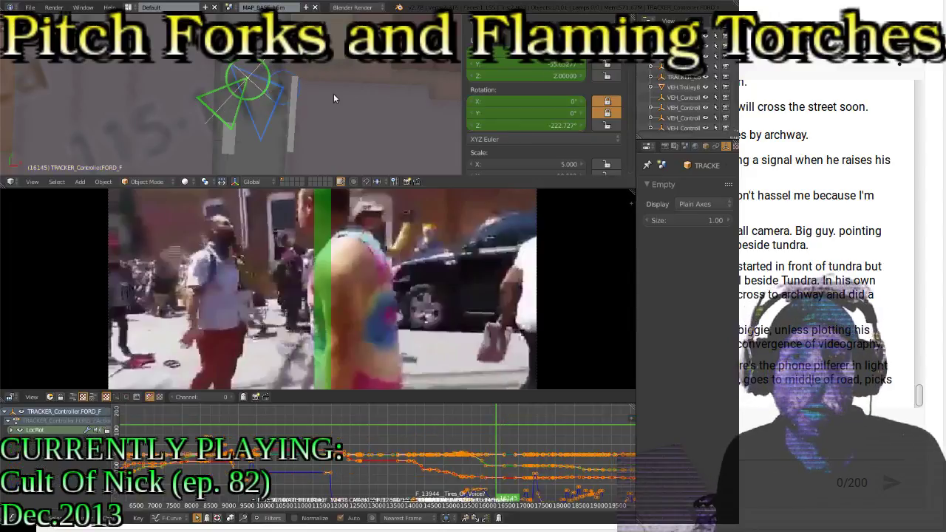
pyautogui.press('Up')
pyautogui.press('Down')
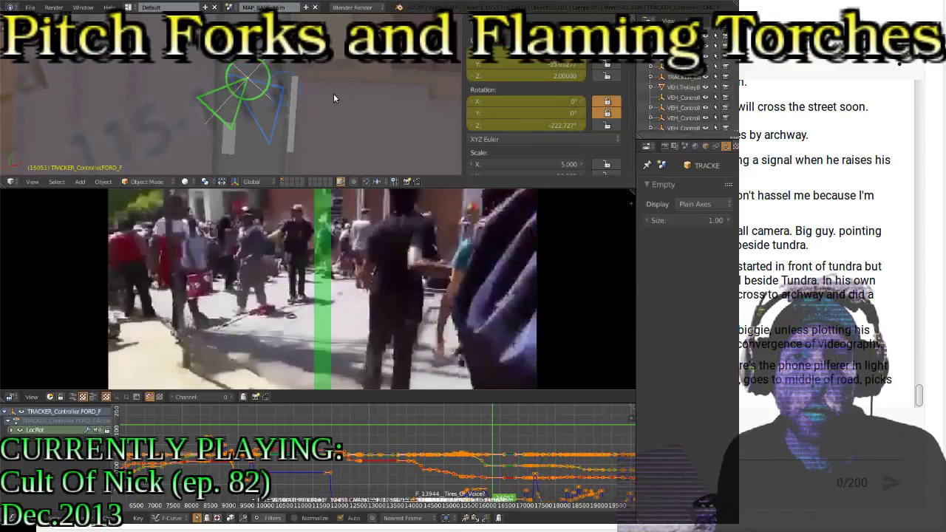
pyautogui.press('Up')
pyautogui.press('Down')
pyautogui.press('Up')
pyautogui.press('Down')
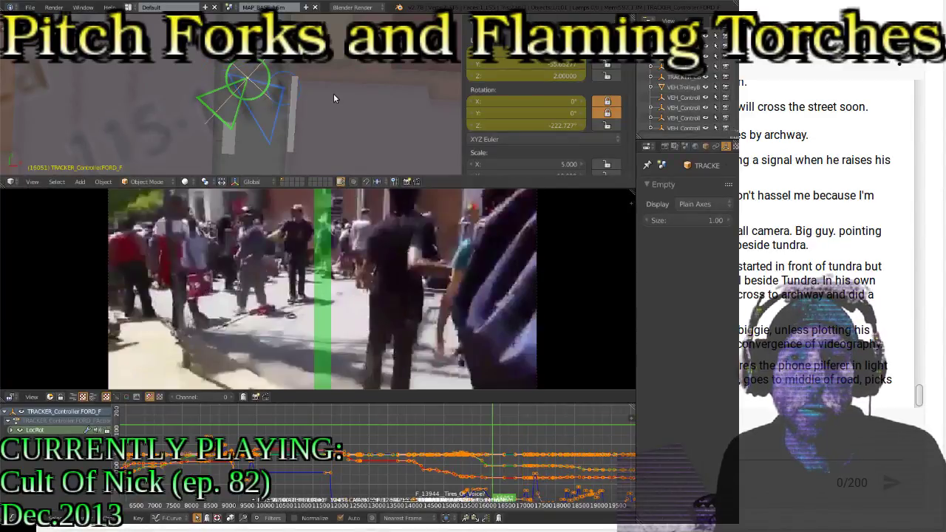
pyautogui.press('Up')
pyautogui.press('Down')
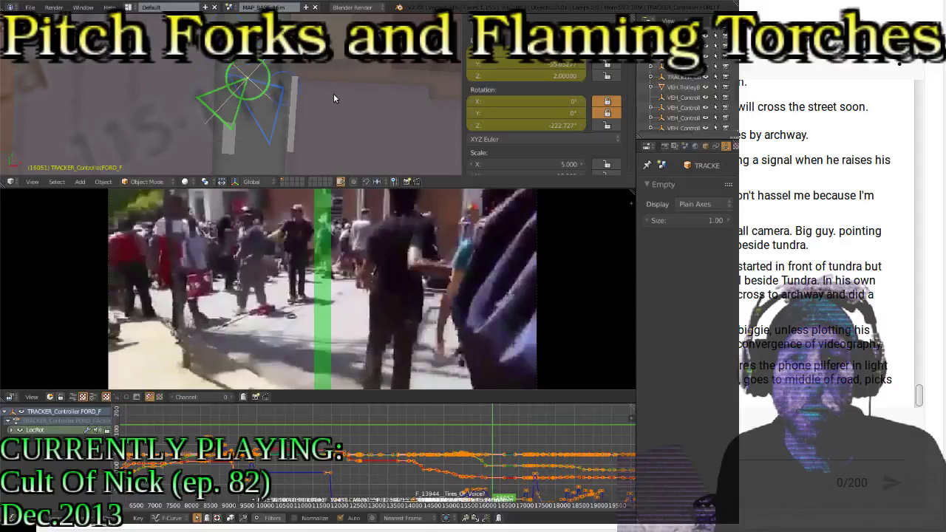
pyautogui.press('Up')
pyautogui.press('Down')
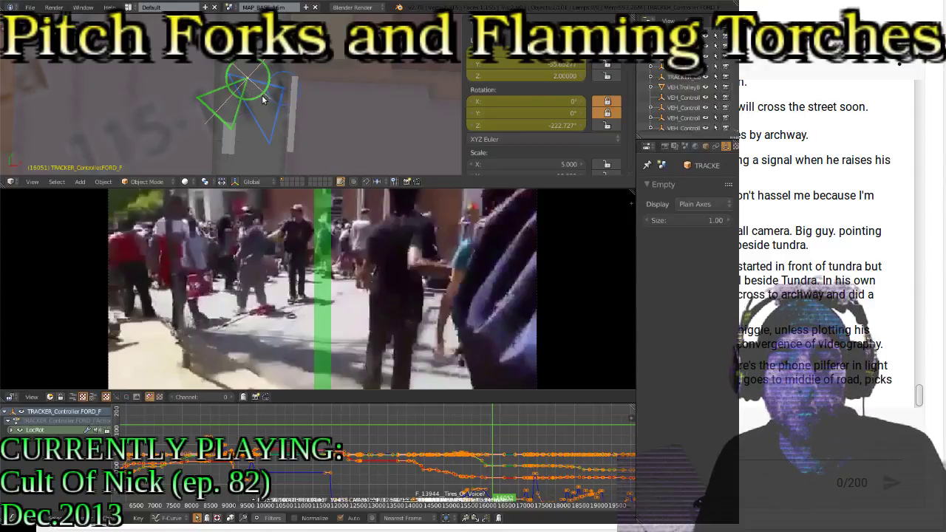
# Examine the TRACKER_Controller.FORD_F empty's pose and the footage at its keyframes between frames 16051 and 17103, returning to frame 16051
pyautogui.moveTo(510, 456); pyautogui.dragTo(381, 442, button='middle')
pyautogui.scroll(5, 381, 442)
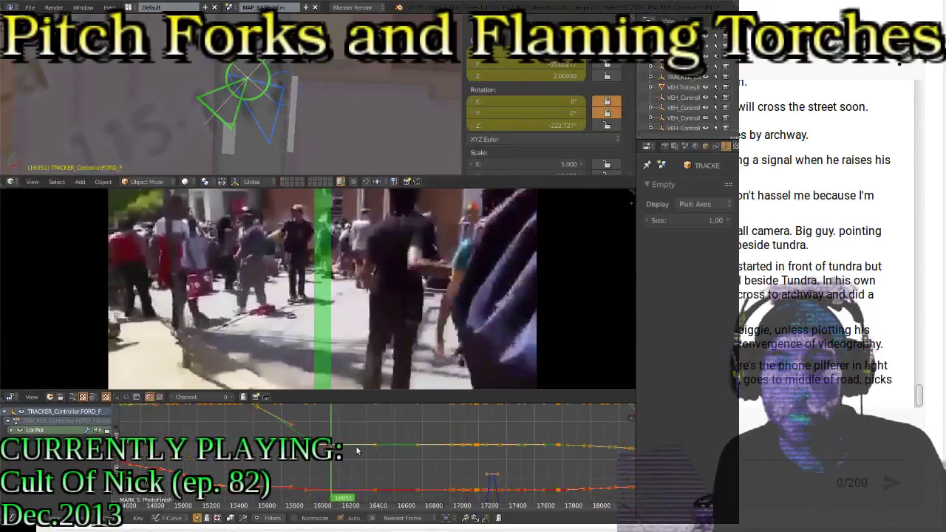
pyautogui.press('Up')
pyautogui.press('Down')
pyautogui.press('Up')
pyautogui.press('Down')
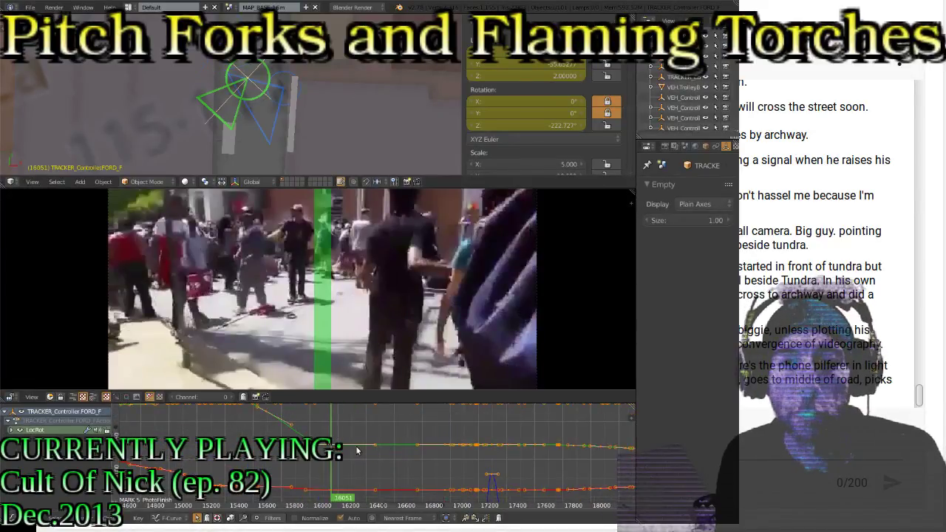
pyautogui.press('Down')
pyautogui.press('Up')
pyautogui.press('Up')
pyautogui.press('Up')
pyautogui.press('Up')
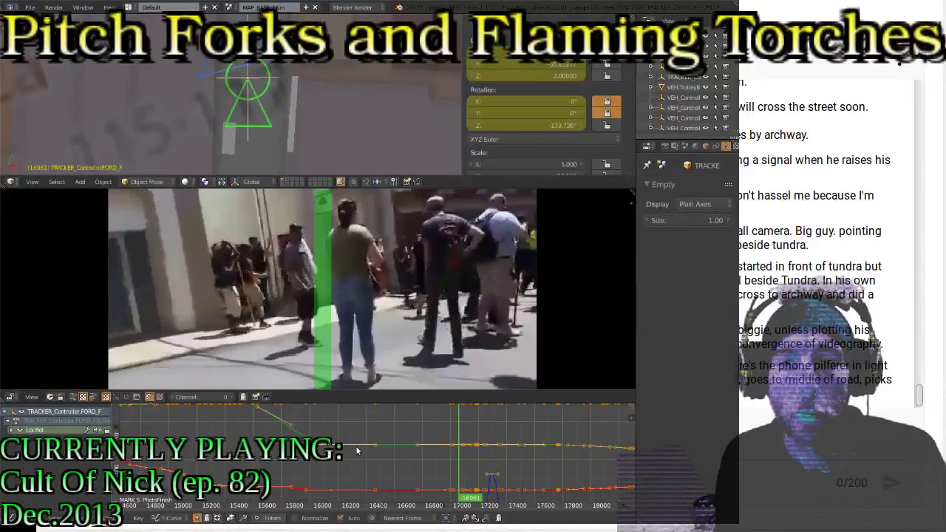
pyautogui.press('Up')
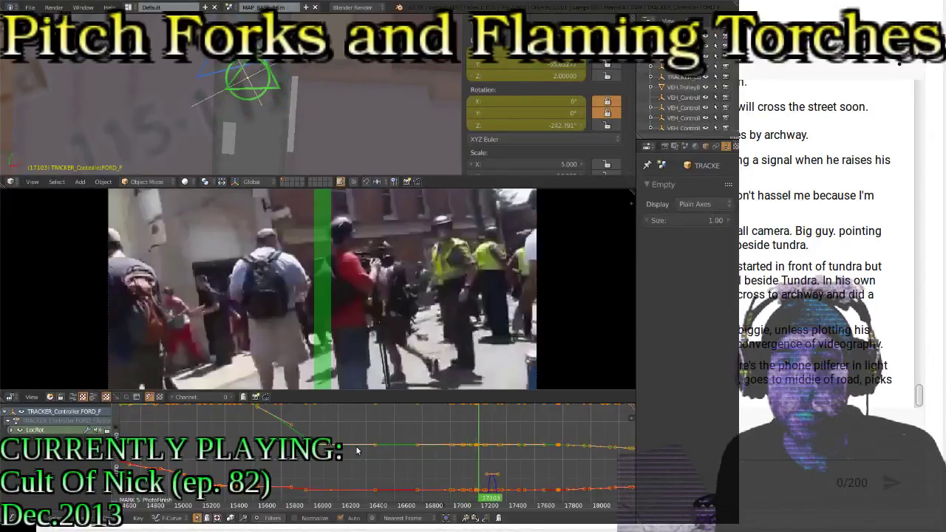
pyautogui.press('Down')
pyautogui.press('Down')
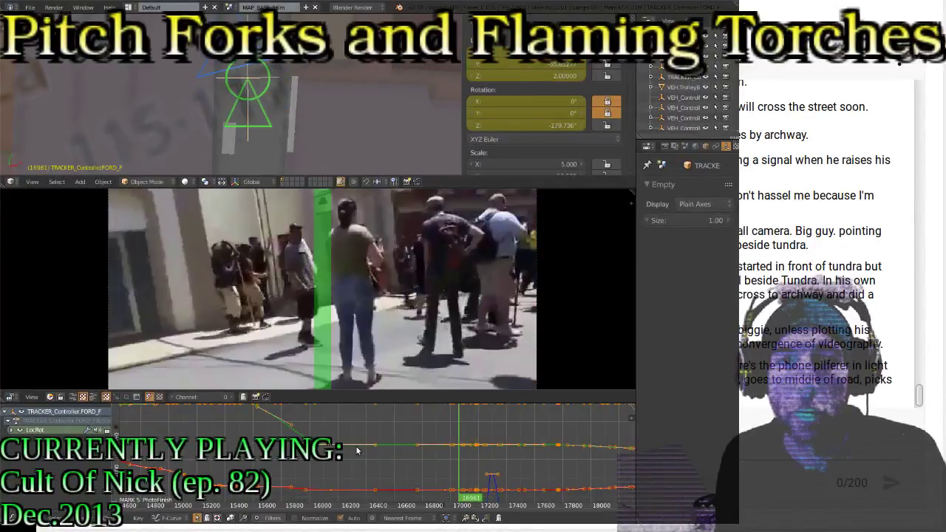
pyautogui.press('Down')
pyautogui.press('Down')
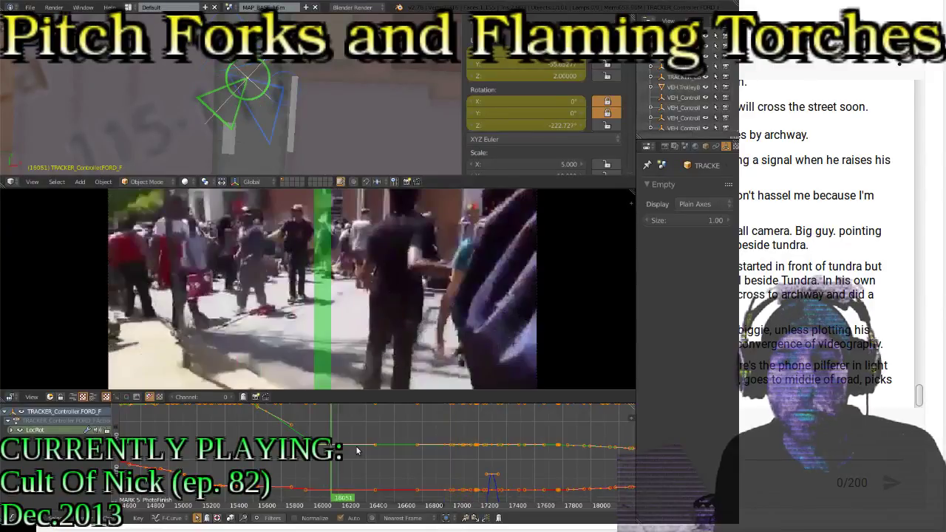
# Shift the FORD_F tracker's Y Location keyframes from frame 16051 onward up the graph, bringing Y to about -33.6
pyautogui.rightClick(340, 447)
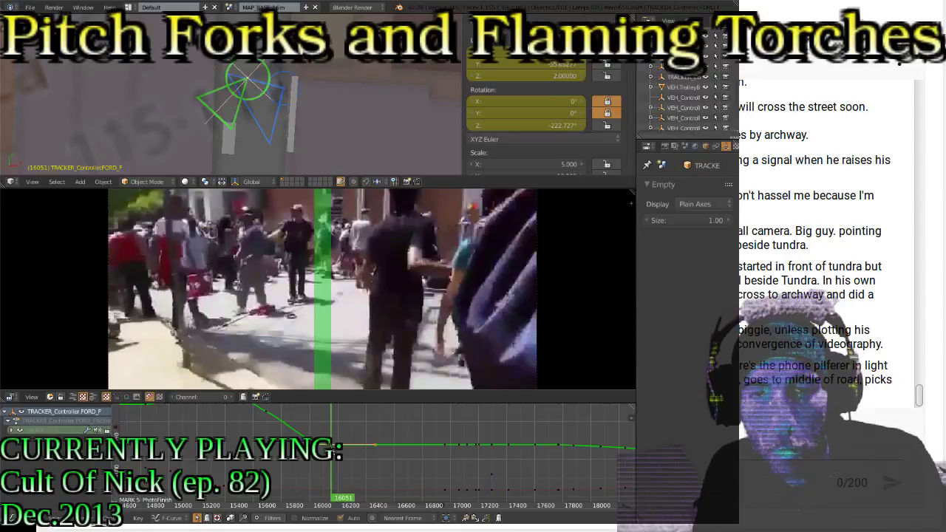
pyautogui.keyDown('shift'); pyautogui.rightClick(447, 448); pyautogui.keyUp('shift')
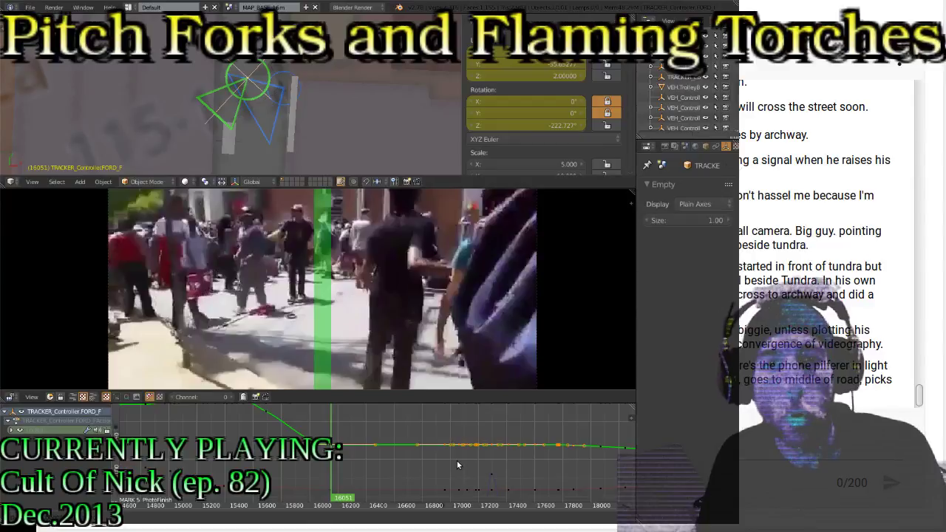
pyautogui.press('g')
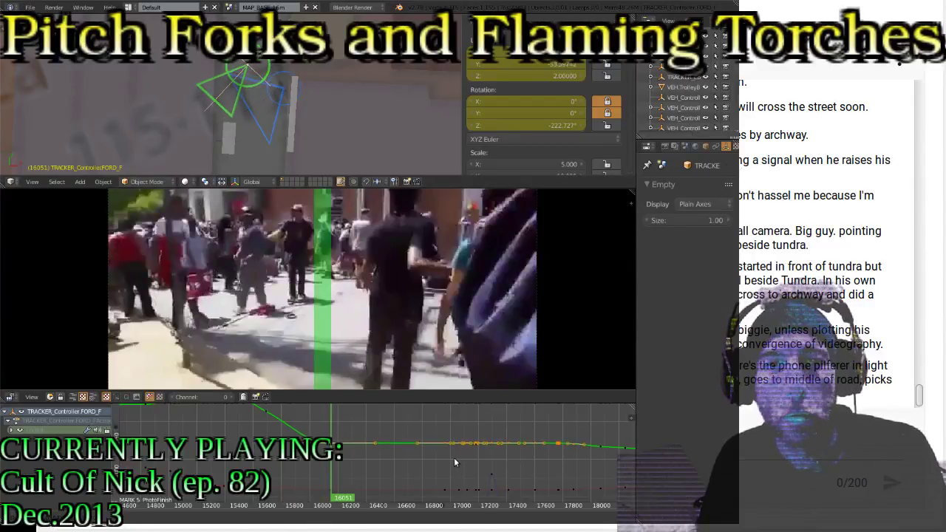
pyautogui.click(454, 462)
pyautogui.press('a')
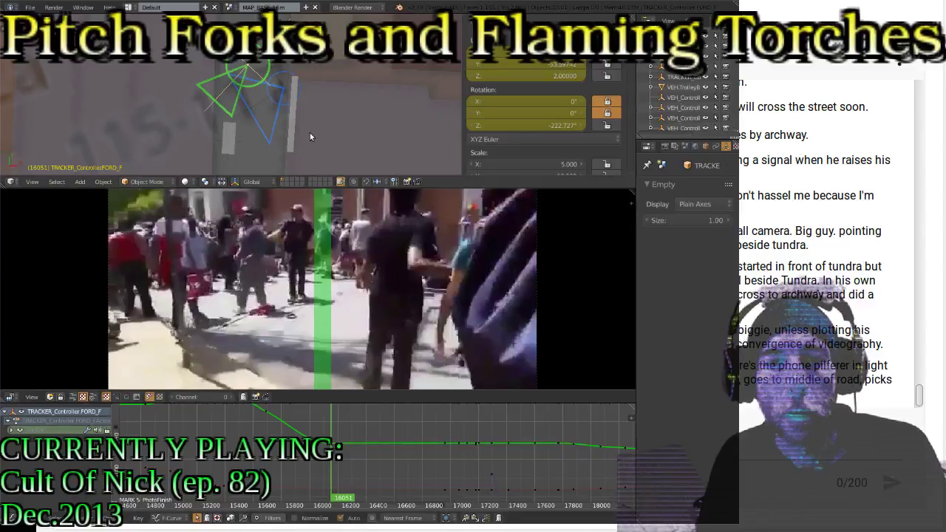
# Reselect the TRACKER_Controller.REB_Z empty, go to its keyframe at frame 16145, and preview the playback from there
pyautogui.rightClick(307, 66)
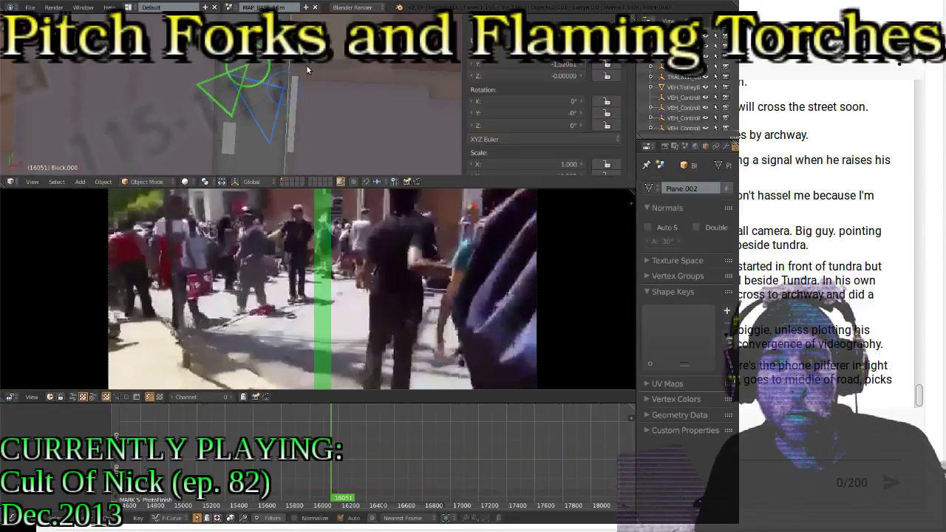
pyautogui.rightClick(238, 116)
pyautogui.press('Up')
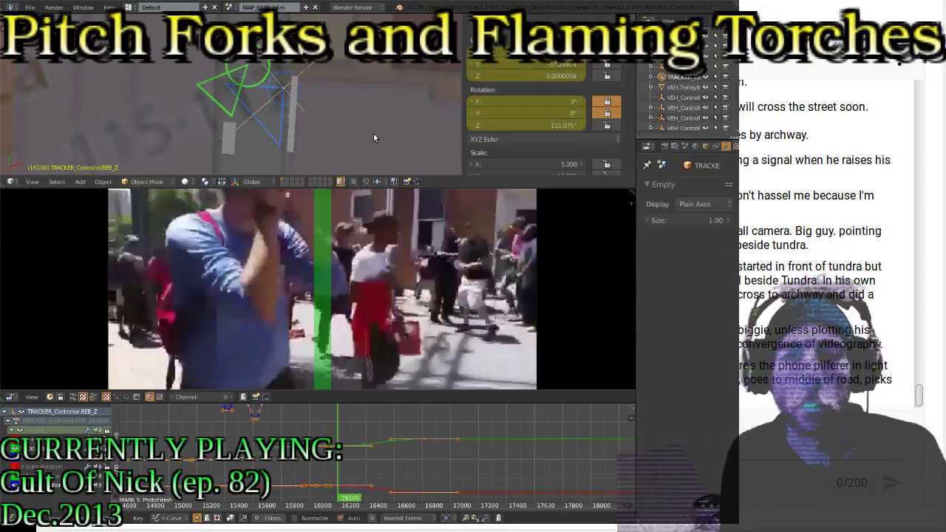
pyautogui.press('Up')
pyautogui.press('Up')
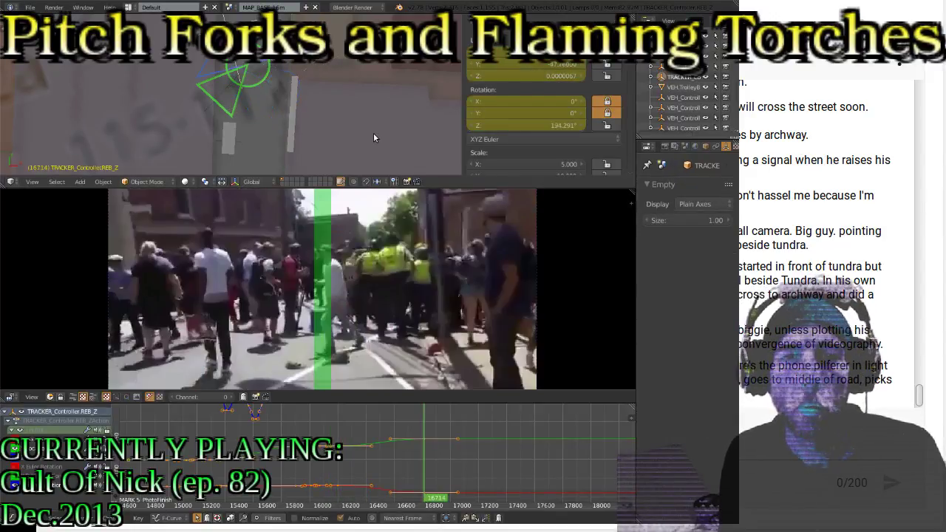
pyautogui.press('Down')
pyautogui.press('Down')
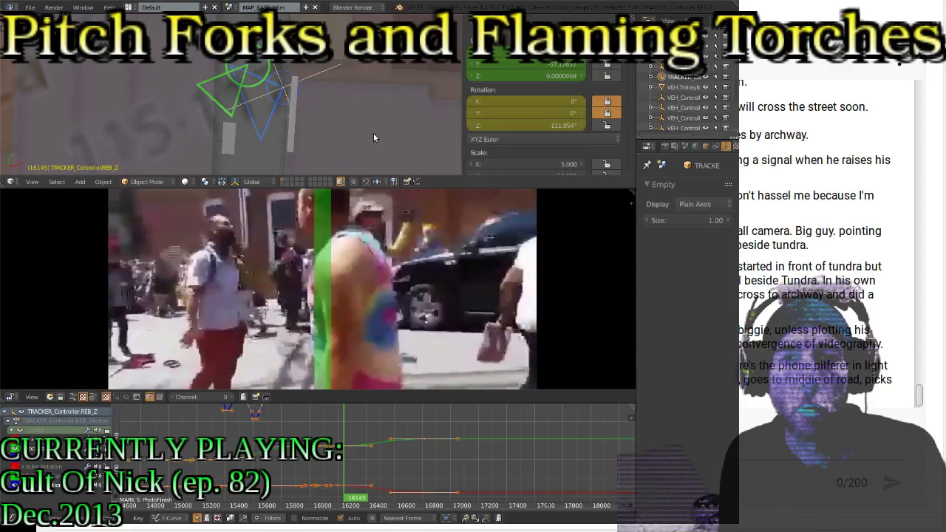
pyautogui.hotkey('alt', 'a')
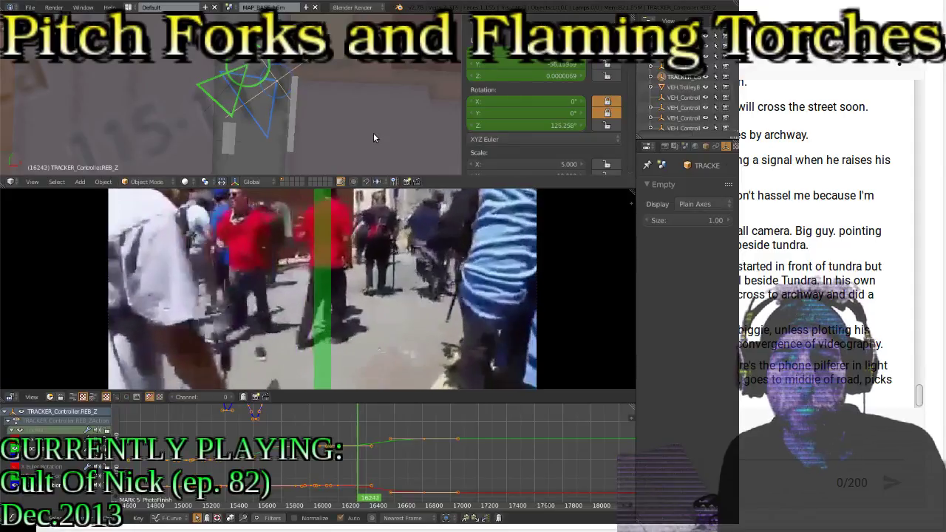
pyautogui.press('Escape')
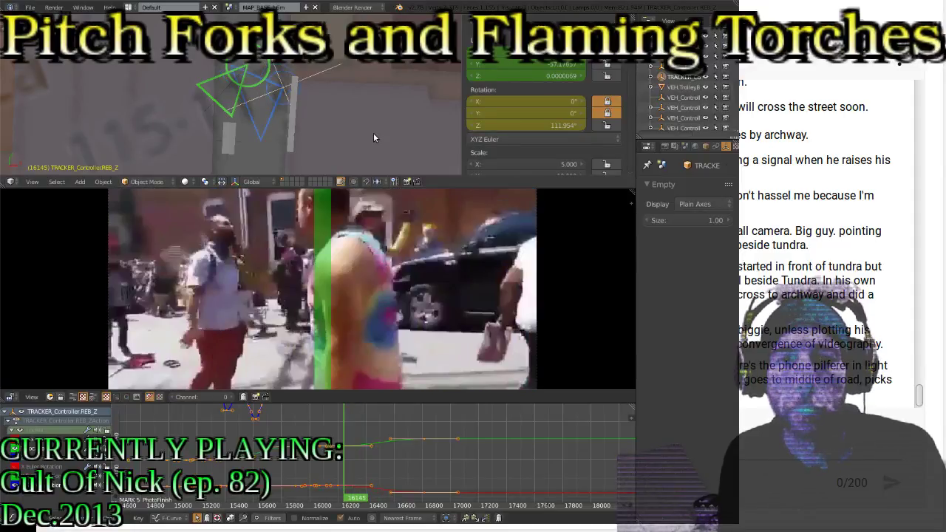
# Advance to frame 16239, rotate the REB_Z tracker to about 48.6° on Z, and insert a Rotation keyframe
pyautogui.hotkey('alt', 'a')
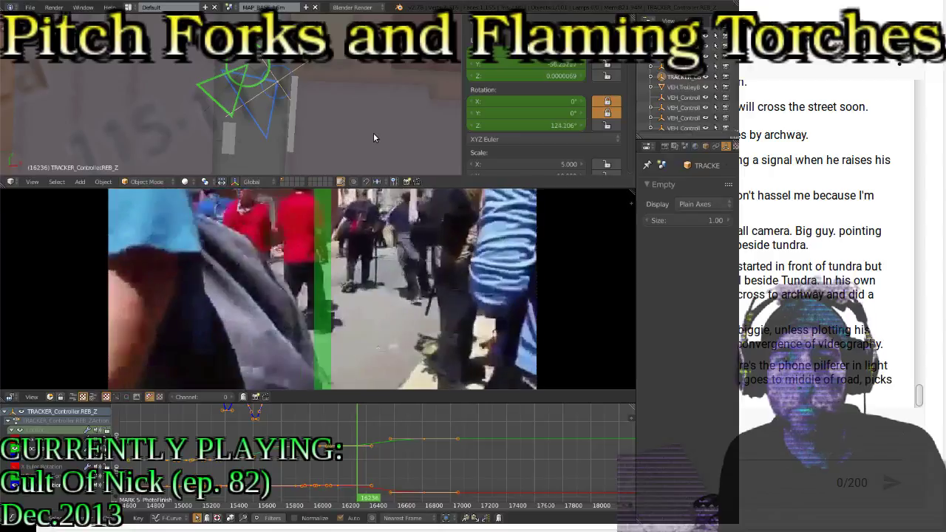
pyautogui.press('Left')
pyautogui.press('Left')
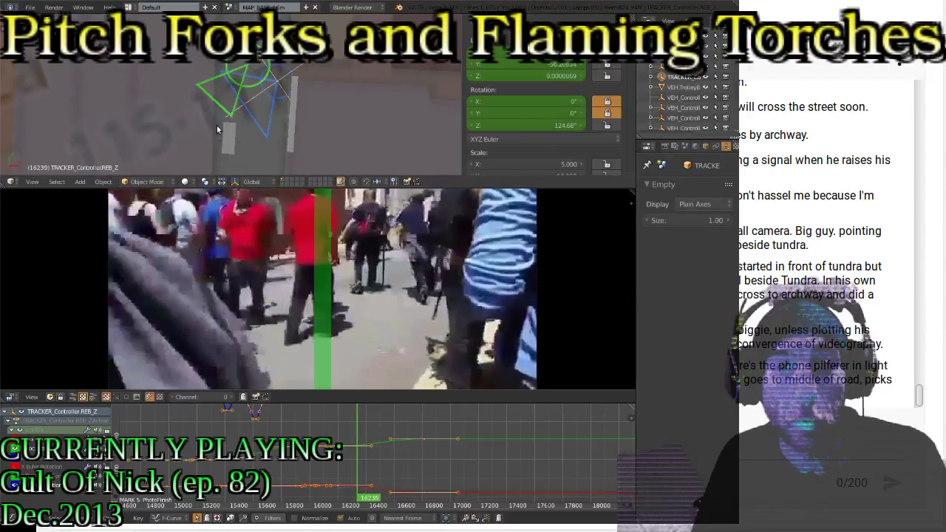
pyautogui.press('r')
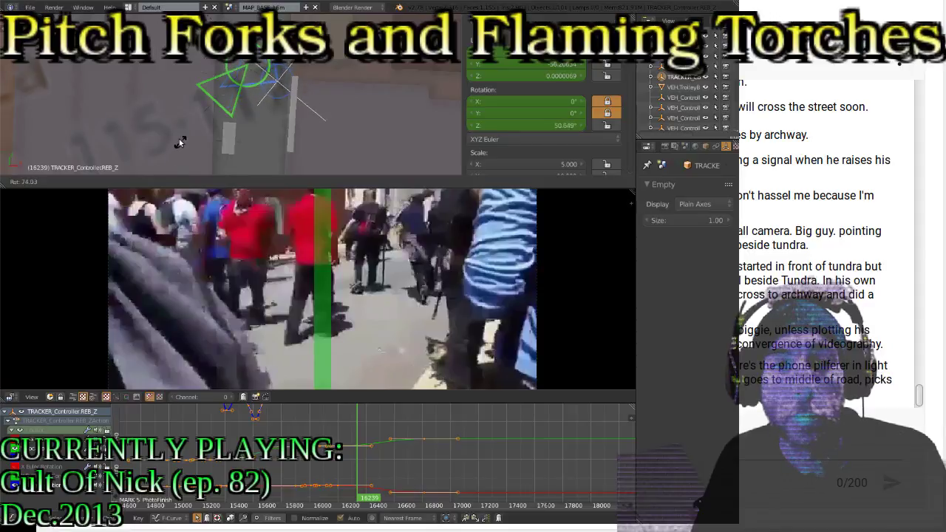
pyautogui.click(178, 136)
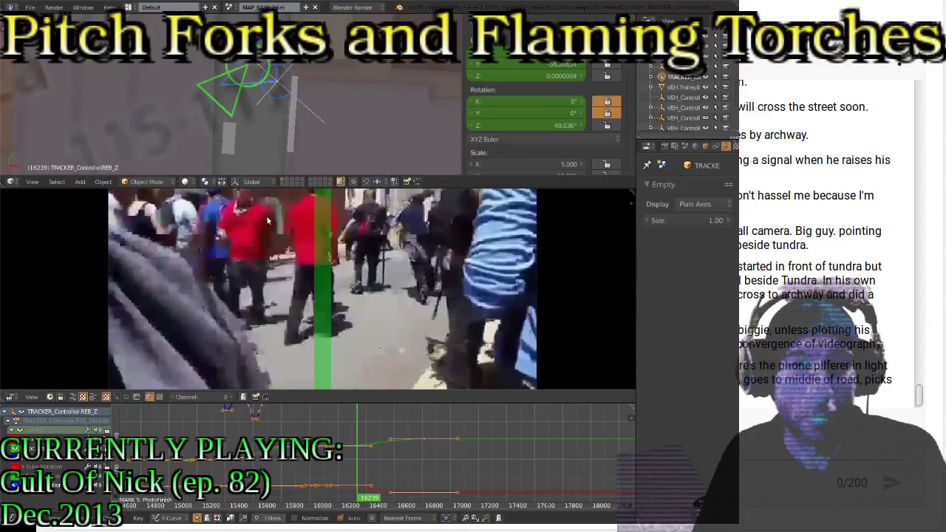
pyautogui.press('i')
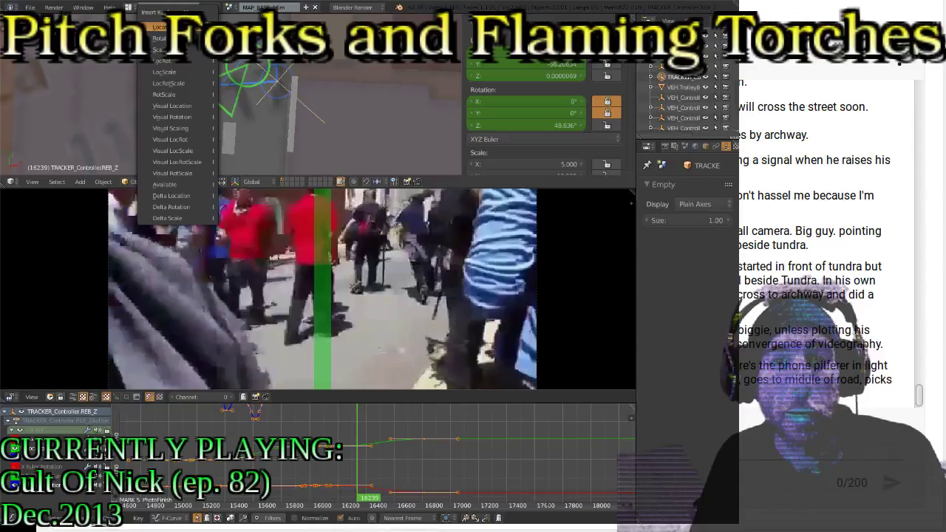
pyautogui.click(159, 37)
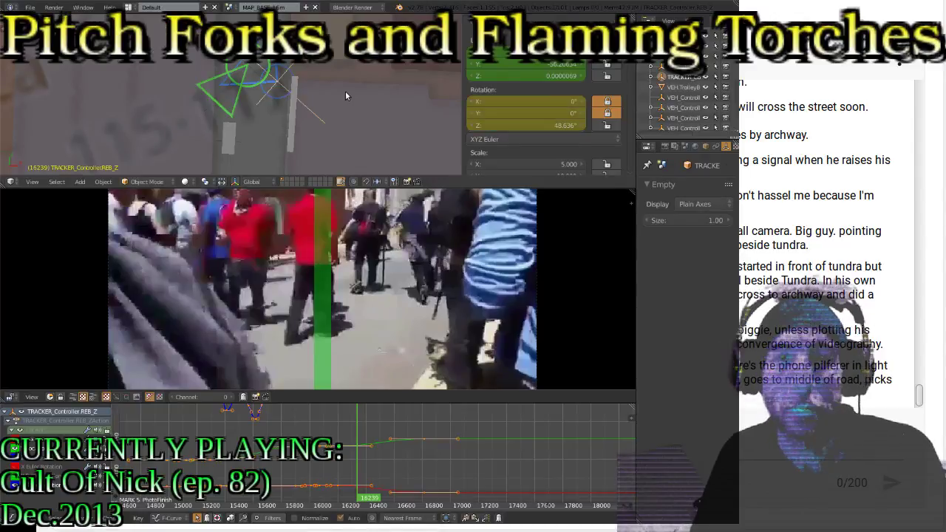
# Advance to frame 16517, rotate the REB_Z tracker to about 61.4° on Z, and insert a Rotation keyframe
pyautogui.hotkey('alt', 'a')
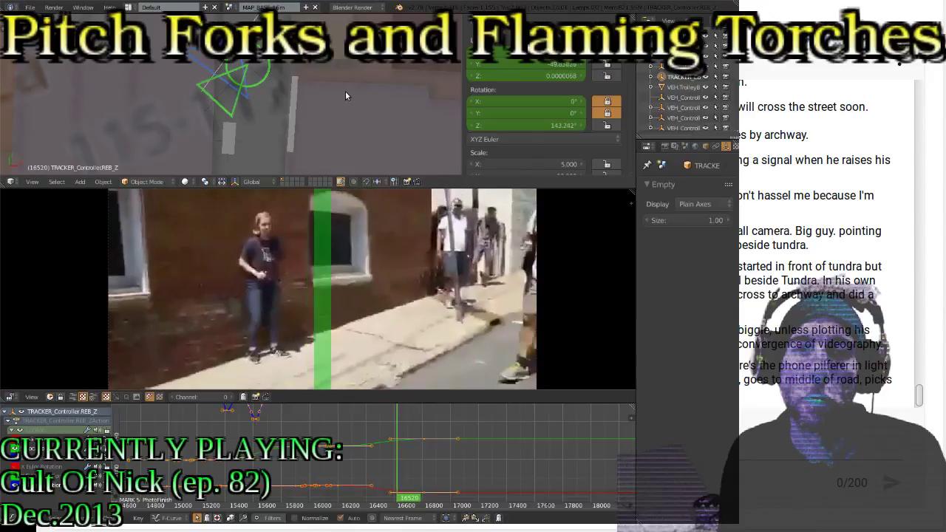
pyautogui.press('Left')
pyautogui.press('Left')
pyautogui.press('Left')
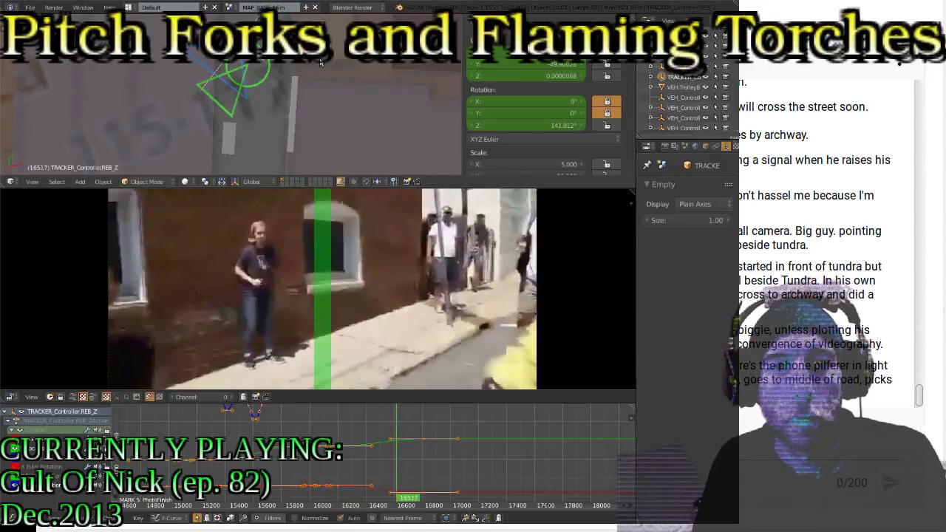
pyautogui.moveTo(321, 63); pyautogui.dragTo(327, 155, button='middle')
pyautogui.press('r')
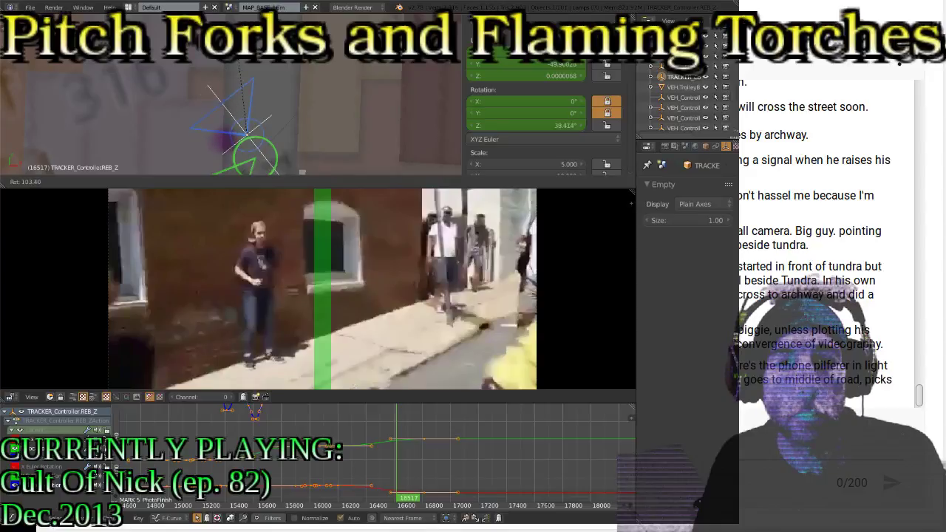
pyautogui.click(198, 50)
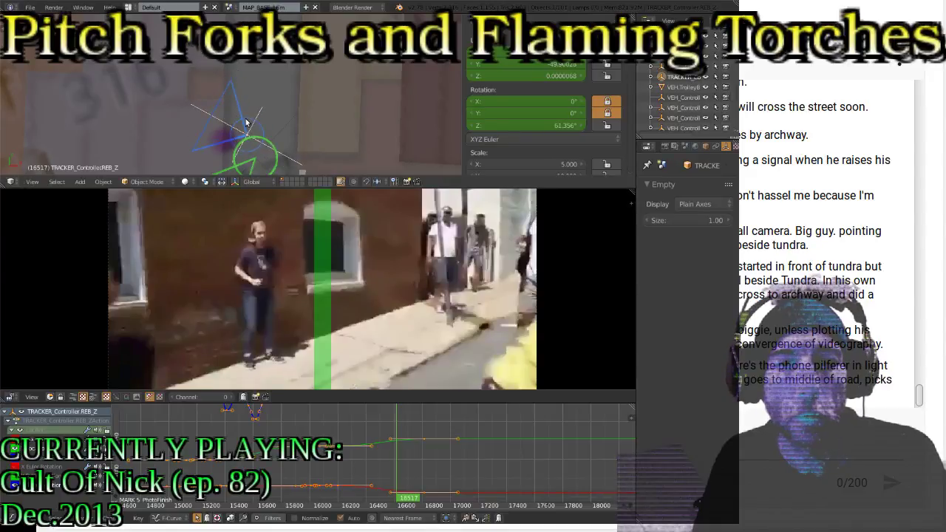
pyautogui.press('i')
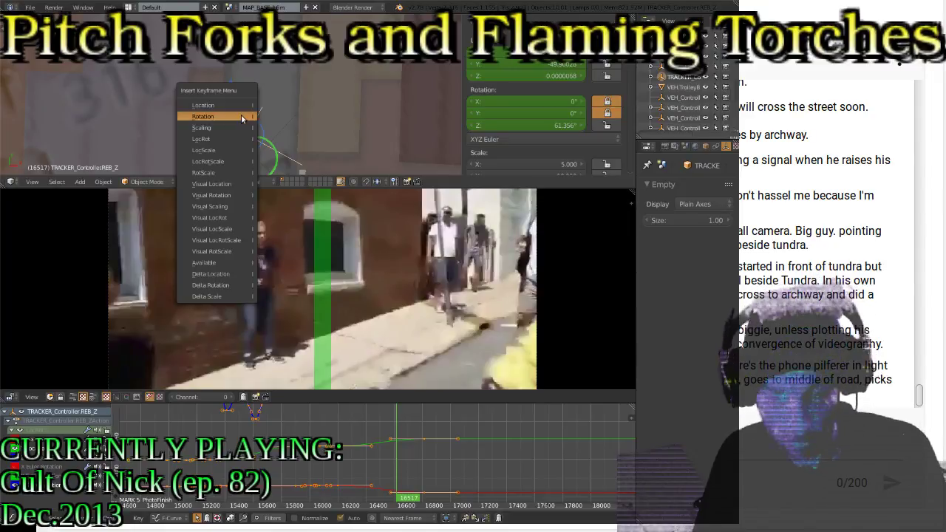
pyautogui.click(241, 114)
# Replay the footage from the keyframe at frame 16239 to check the tracker's motion, settling on frame 16566
pyautogui.press('Down')
pyautogui.press('Down')
pyautogui.press('Down')
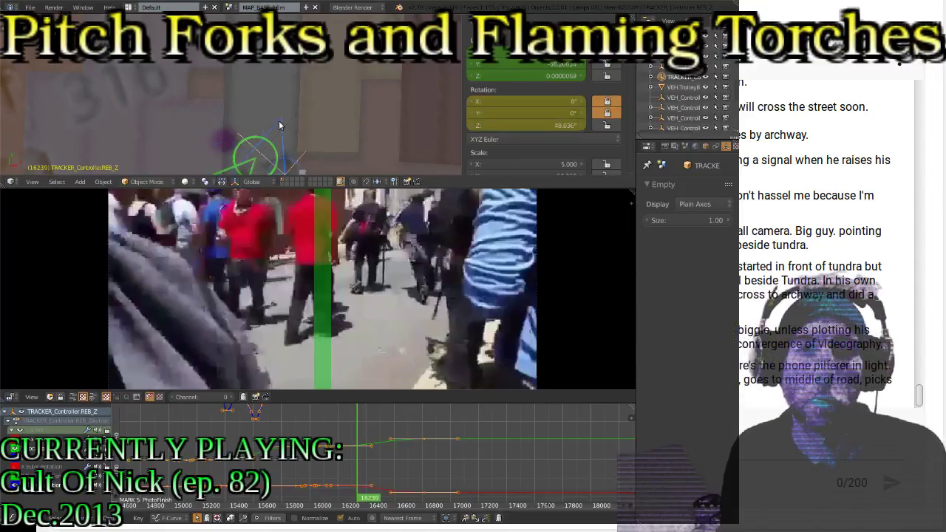
pyautogui.hotkey('alt', 'a')
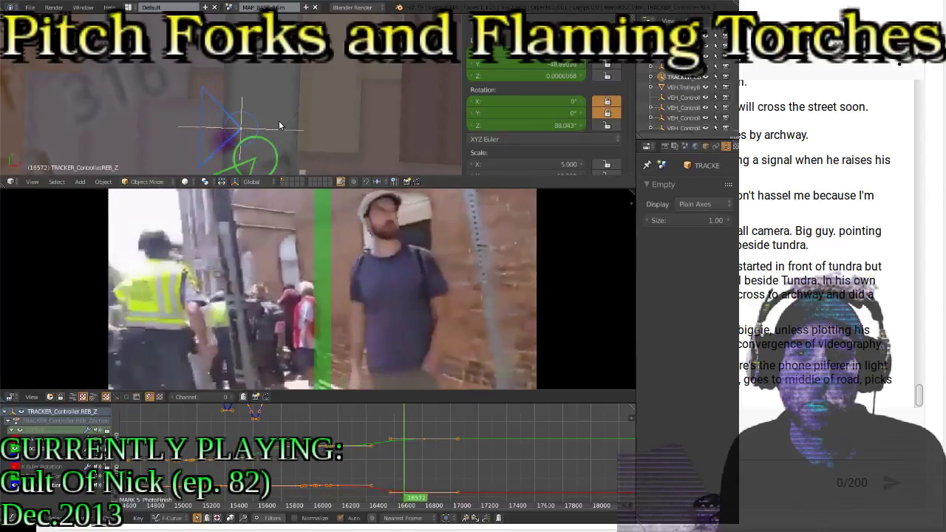
pyautogui.press('Left')
pyautogui.press('Left')
pyautogui.press('Left')
pyautogui.press('Left')
pyautogui.press('Left')
pyautogui.press('Left')
pyautogui.press('Left')
pyautogui.press('Left')
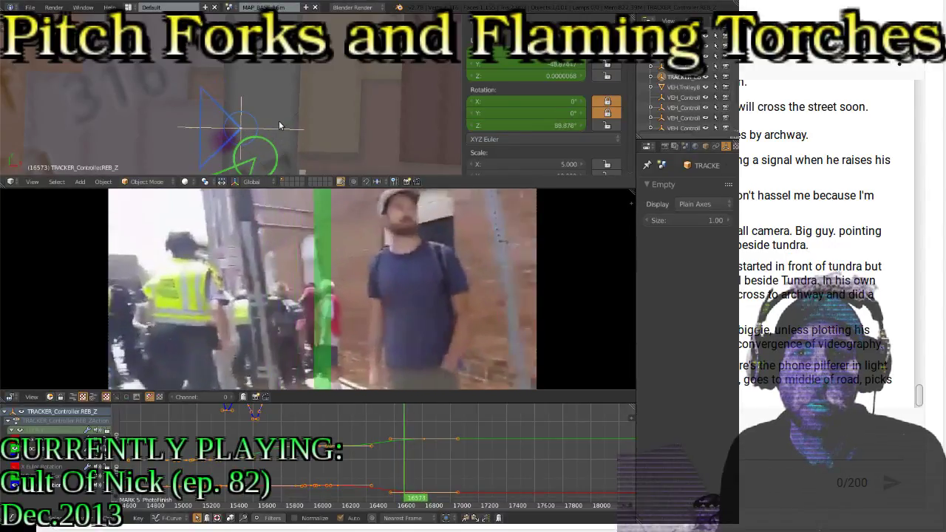
pyautogui.press('Left')
pyautogui.press('Left')
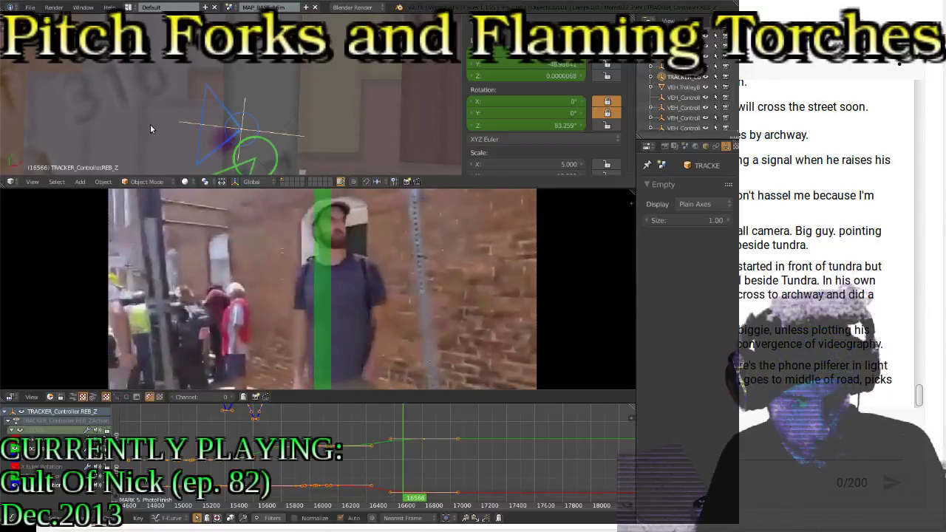
# Rotate the REB_Z tracker to about 118° on Z at frame 16566 and insert a Rotation keyframe
pyautogui.press('r')
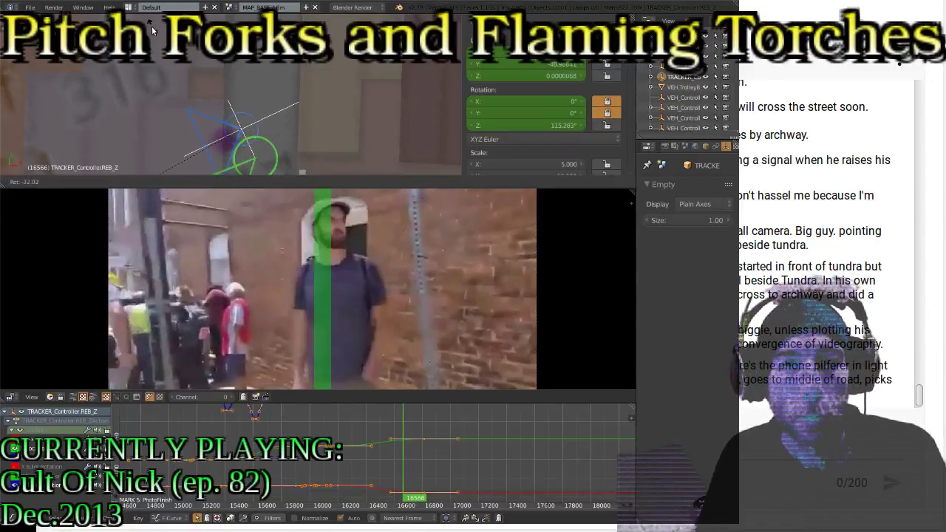
pyautogui.click(153, 34)
pyautogui.press('i')
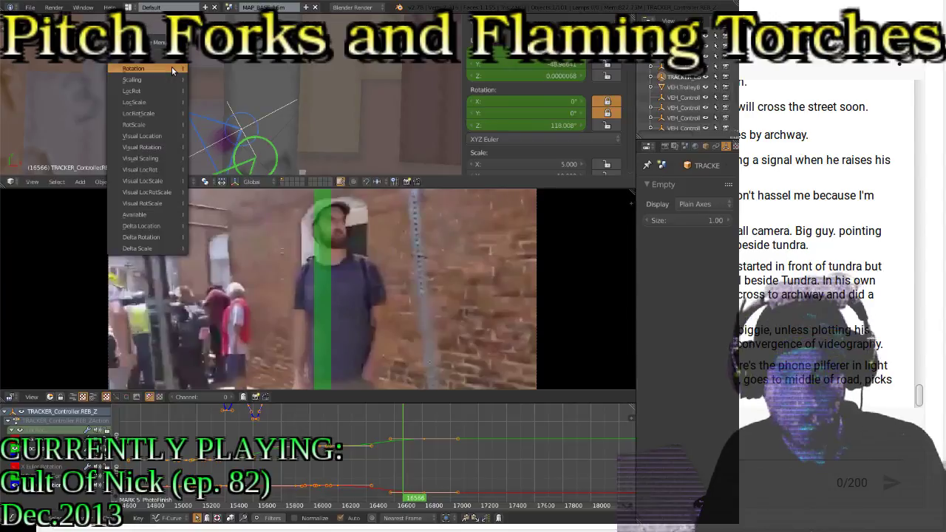
pyautogui.click(172, 67)
# Advance to frame 16791, rotate the REB_Z tracker to about 177.6° on Z, and insert a Rotation keyframe
pyautogui.hotkey('alt', 'a')
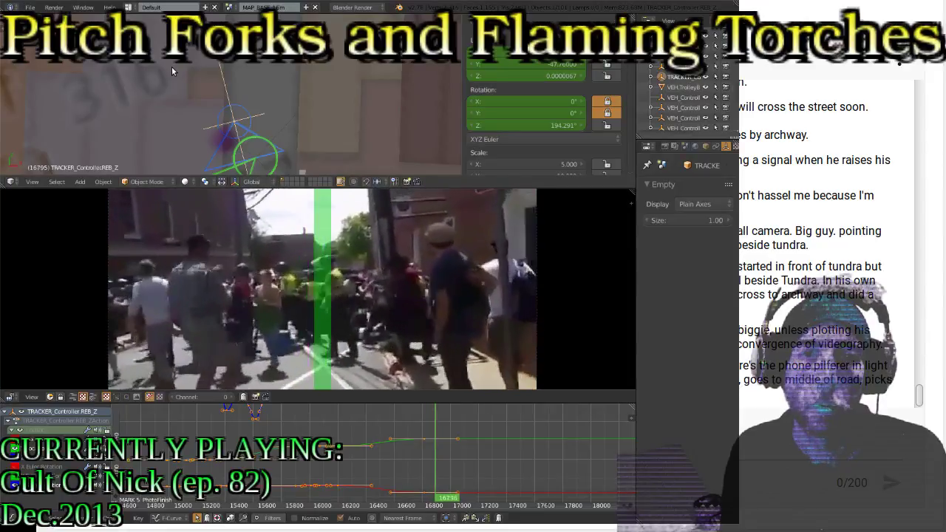
pyautogui.keyDown('shift'); pyautogui.scroll(-5, 289, 90); pyautogui.keyUp('shift')
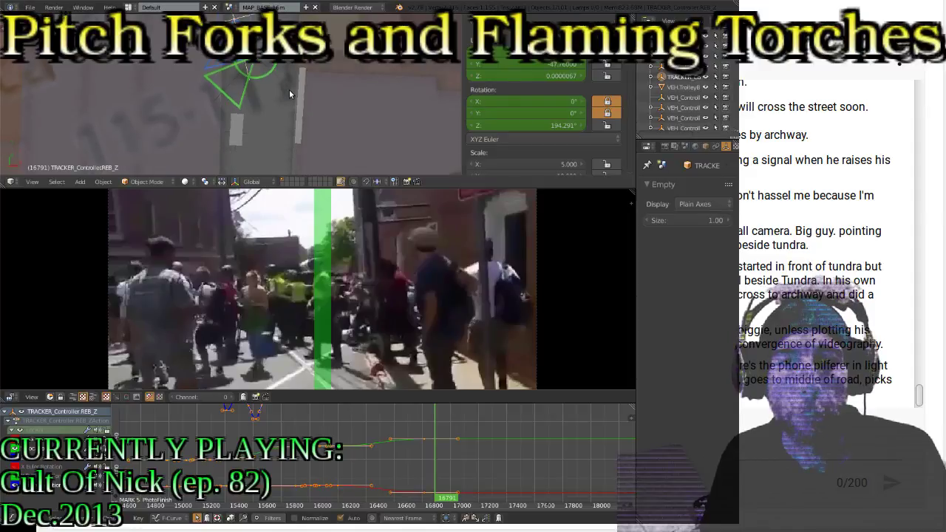
pyautogui.press('r')
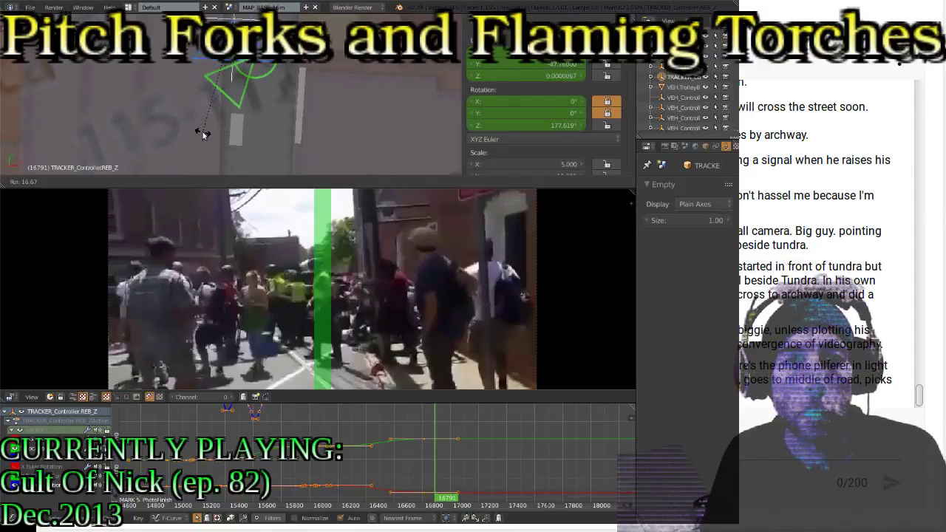
pyautogui.click(202, 133)
pyautogui.press('i')
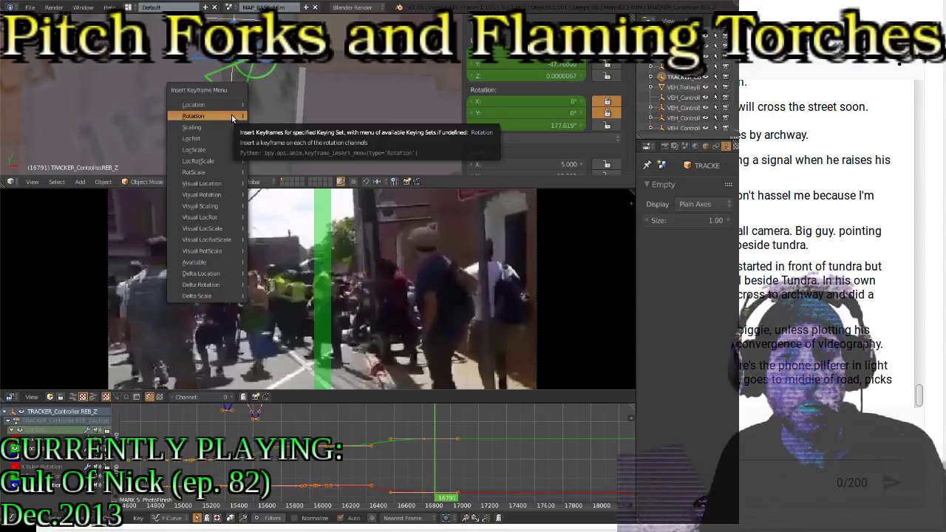
pyautogui.click(231, 116)
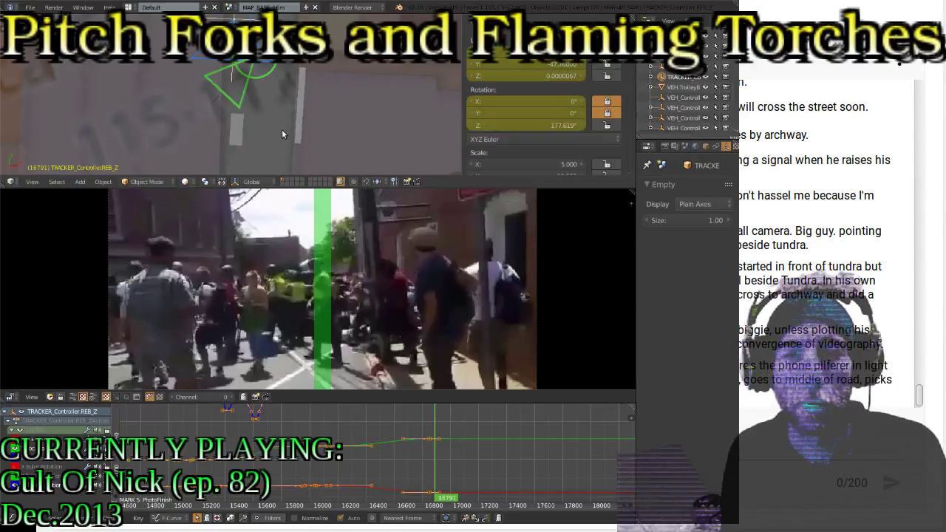
# Advance to frame 16844, rotate the REB_Z tracker to about 196.1° on Z, and insert a Rotation keyframe
pyautogui.hotkey('alt', 'a')
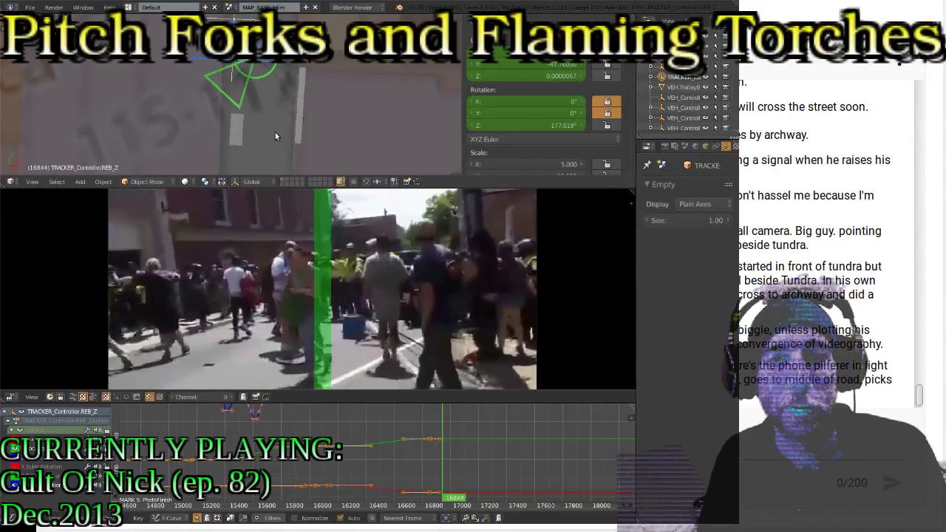
pyautogui.scroll(-2, 275, 133)
pyautogui.keyDown('shift'); pyautogui.moveTo(294, 126); pyautogui.dragTo(289, 97, button='middle'); pyautogui.keyUp('shift')
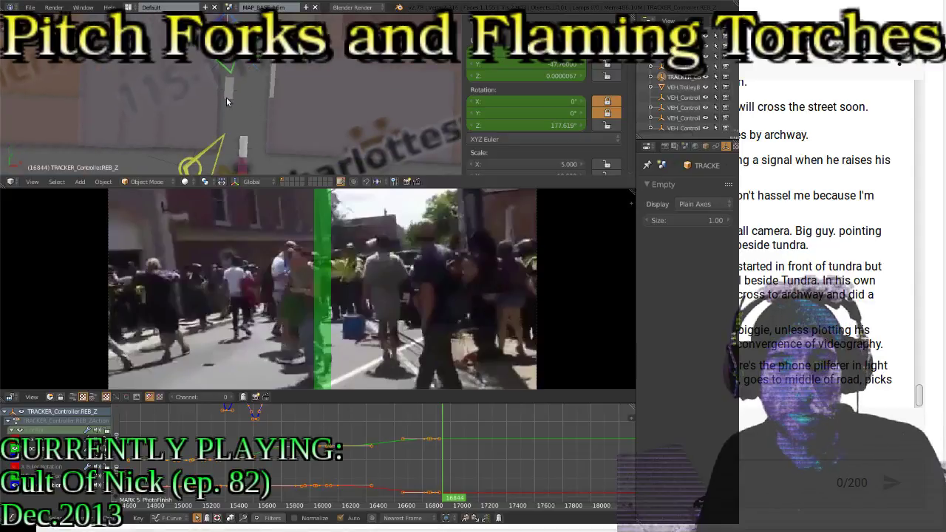
pyautogui.press('r')
pyautogui.click(244, 136)
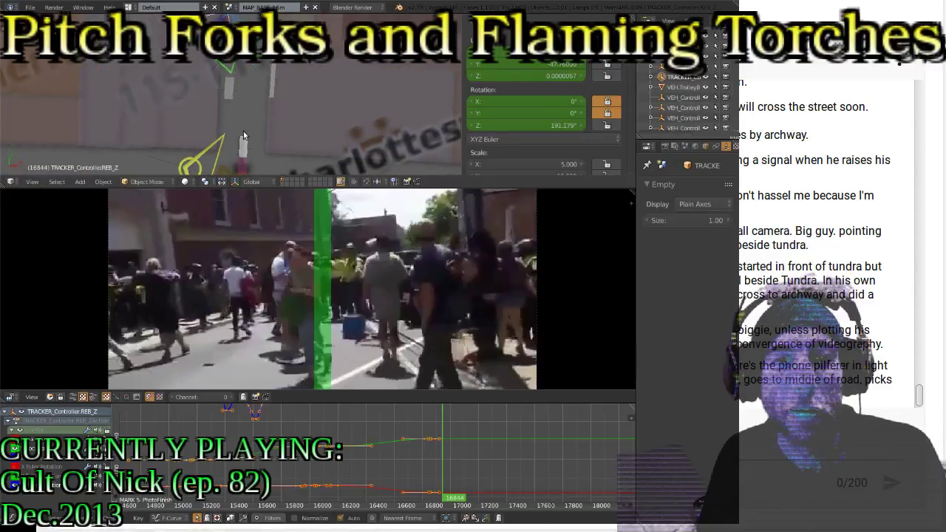
pyautogui.press('r')
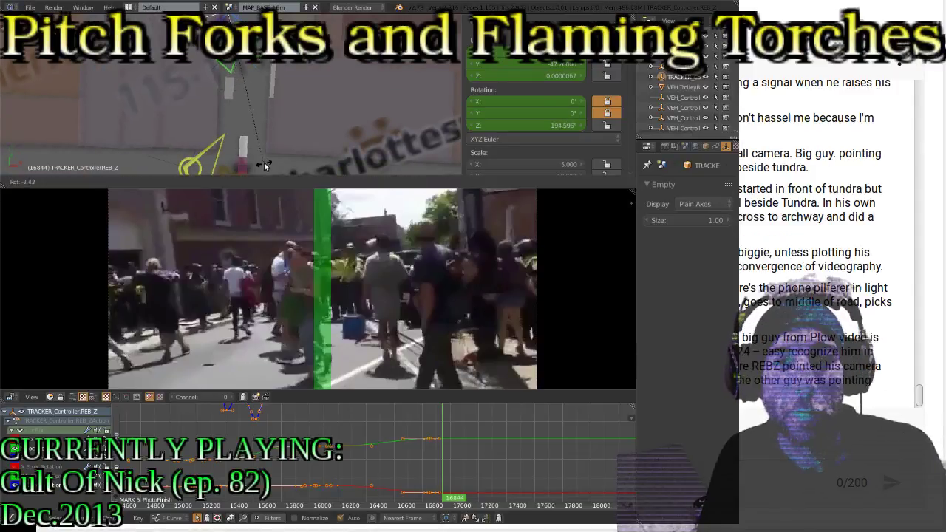
pyautogui.click(267, 162)
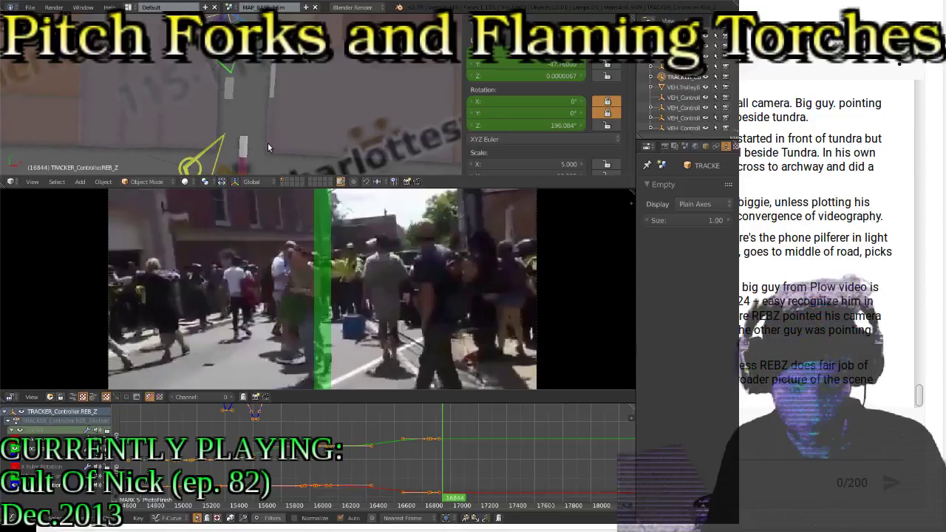
pyautogui.press('i')
pyautogui.click(246, 120)
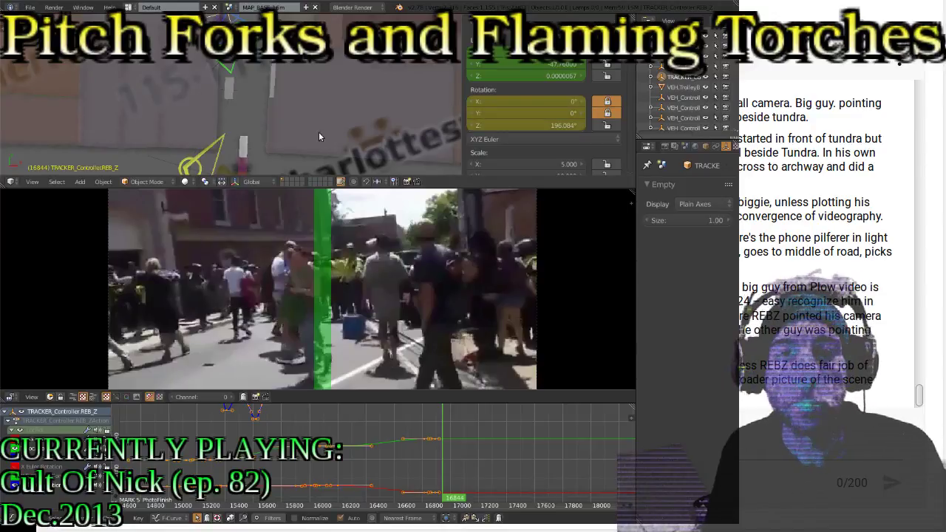
# Jump back and forth between the REB_Z tracker's keyframes up to frame 16844 to compare its viewing direction with the footage
pyautogui.press('Down')
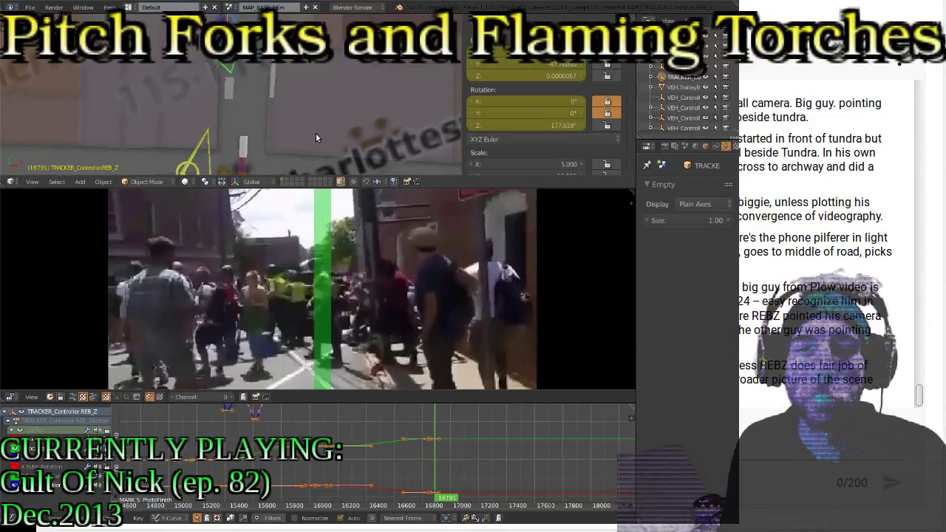
pyautogui.press('Up')
pyautogui.press('Down')
pyautogui.press('Down')
pyautogui.press('Down')
pyautogui.press('Up')
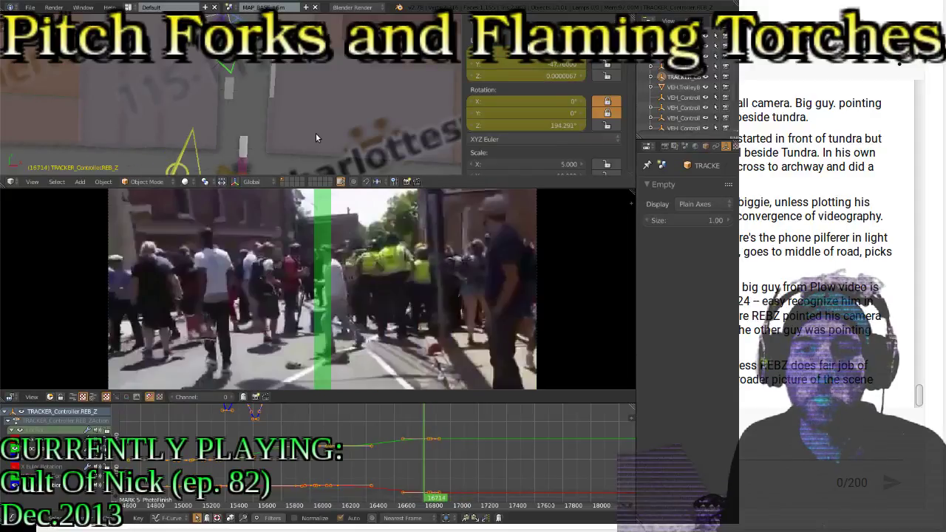
pyautogui.press('Up')
pyautogui.press('Down')
pyautogui.press('Down')
pyautogui.press('Down')
pyautogui.press('Down')
# Advance to frame 16971, rotate the REB_Z tracker to about 215.2° on Z, and insert a LocRot keyframe
pyautogui.hotkey('alt', 'a')
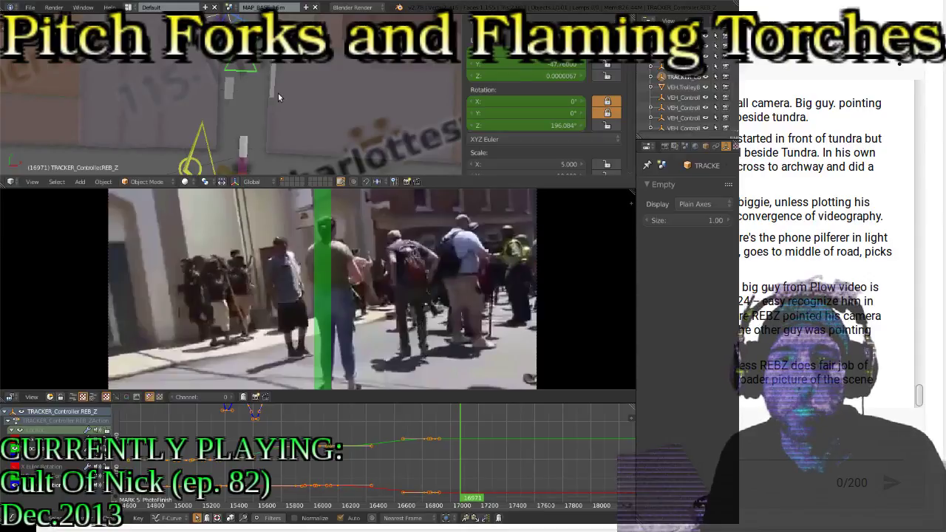
pyautogui.keyDown('shift'); pyautogui.scroll(2, 294, 86); pyautogui.keyUp('shift')
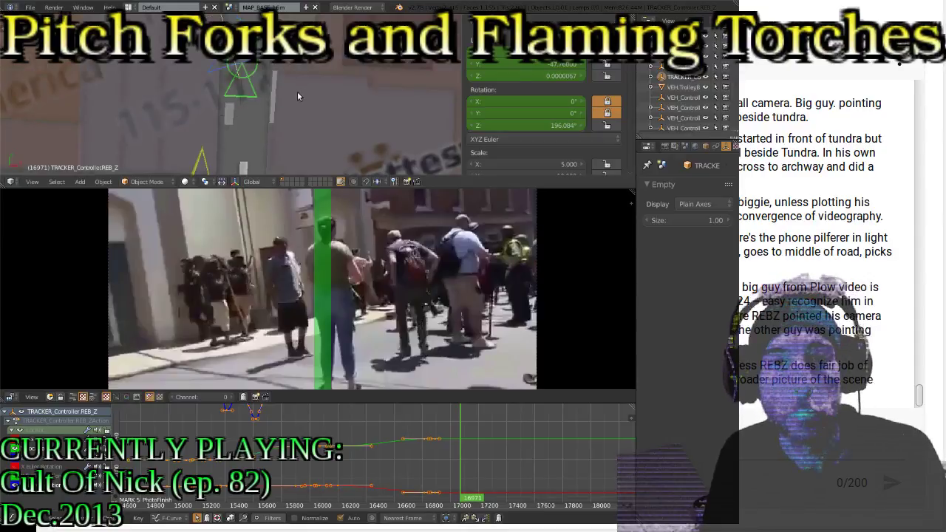
pyautogui.press('r')
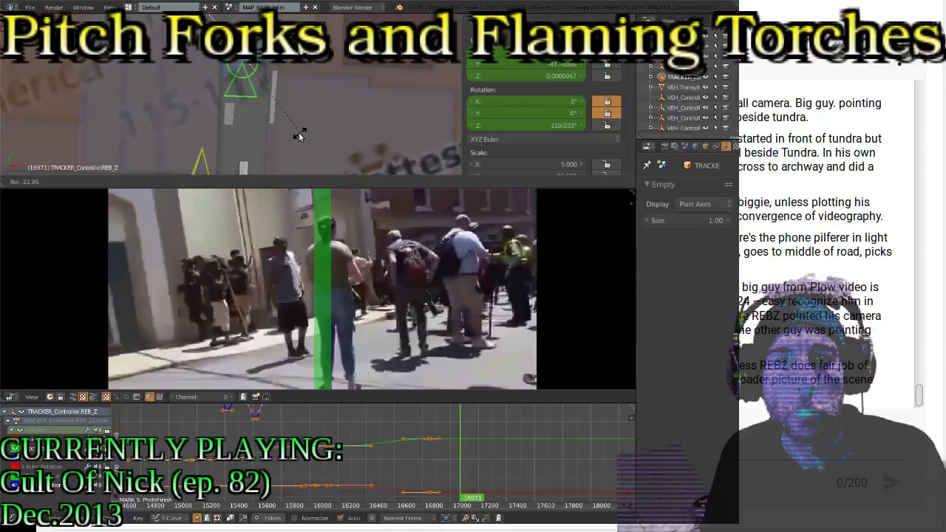
pyautogui.click(293, 139)
pyautogui.press('i')
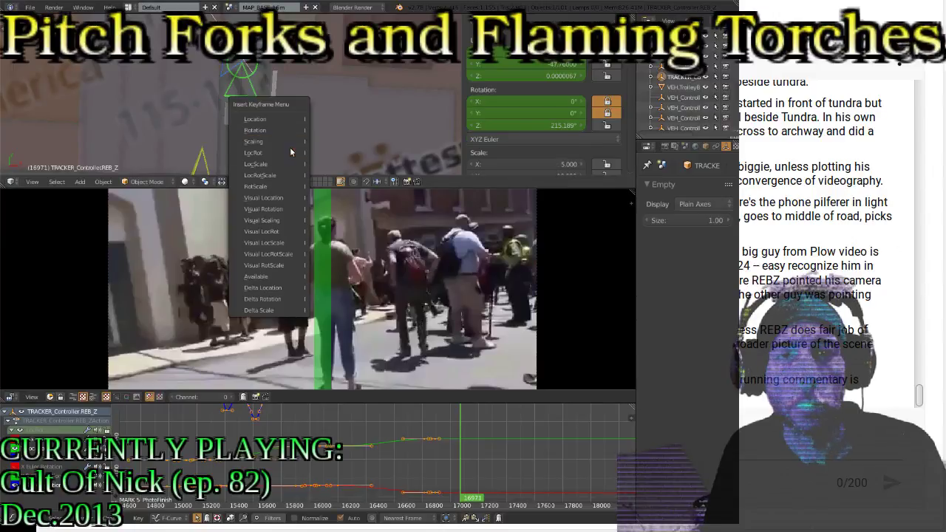
pyautogui.click(294, 152)
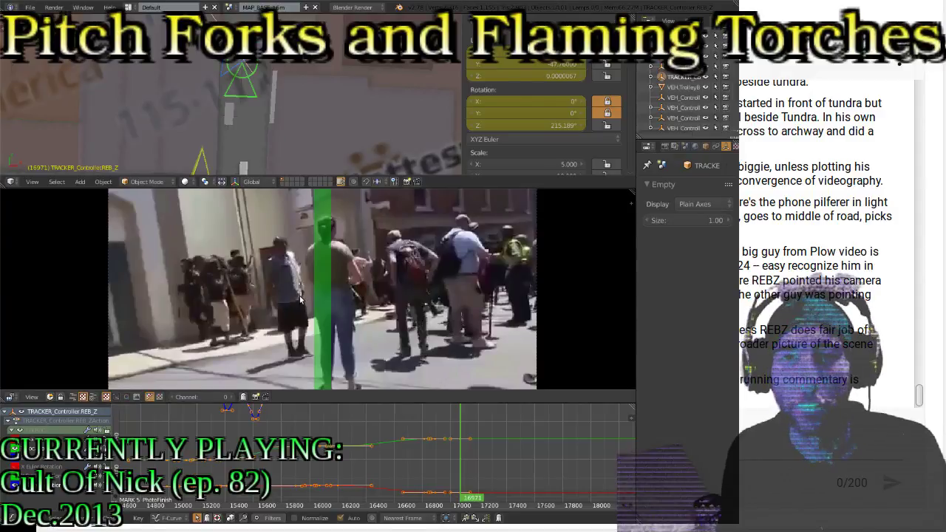
# Advance to frame 17103 and move the REB_Z tracker down the street to about -50.58 on Y
pyautogui.hotkey('alt', 'a')
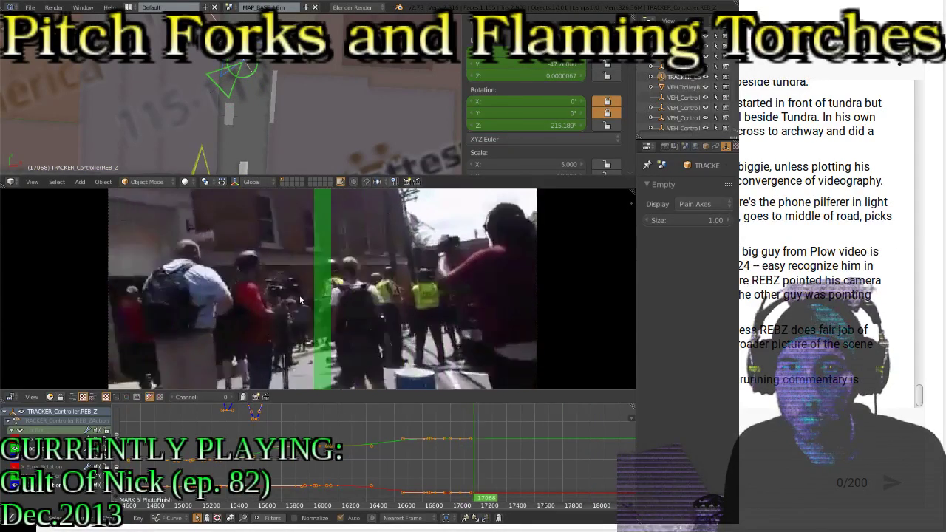
pyautogui.press('Escape')
pyautogui.hotkey('alt', 'a')
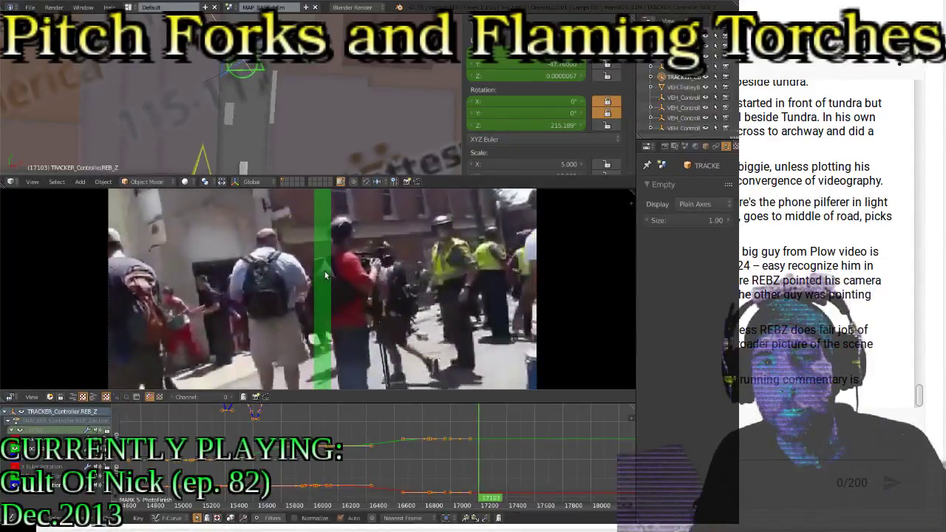
pyautogui.scroll(3, 262, 88)
pyautogui.keyDown('shift'); pyautogui.moveTo(258, 69); pyautogui.dragTo(248, 151, button='middle'); pyautogui.keyUp('shift')
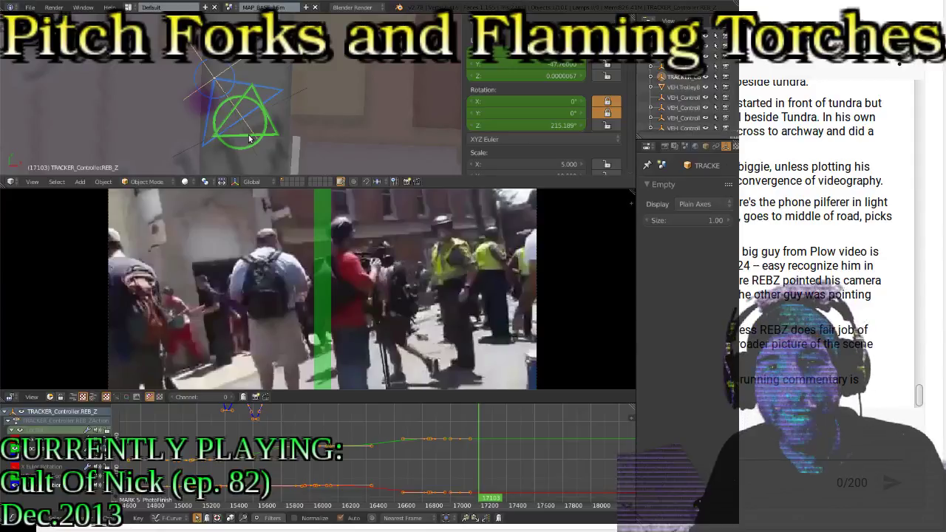
pyautogui.press('g')
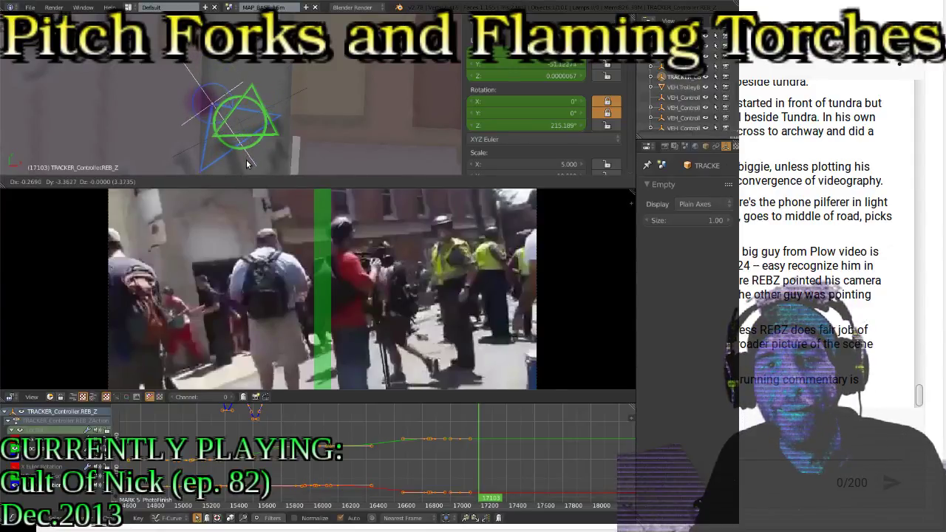
pyautogui.click(248, 166)
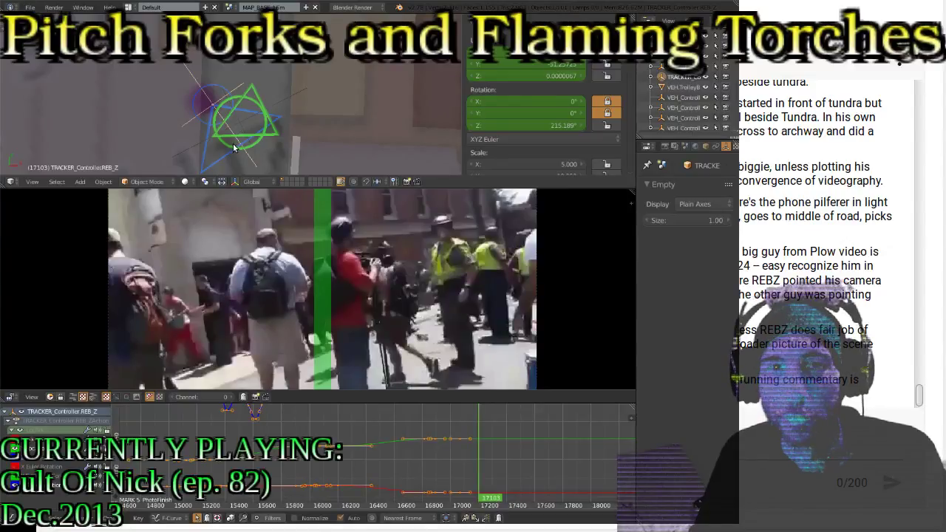
pyautogui.press('g')
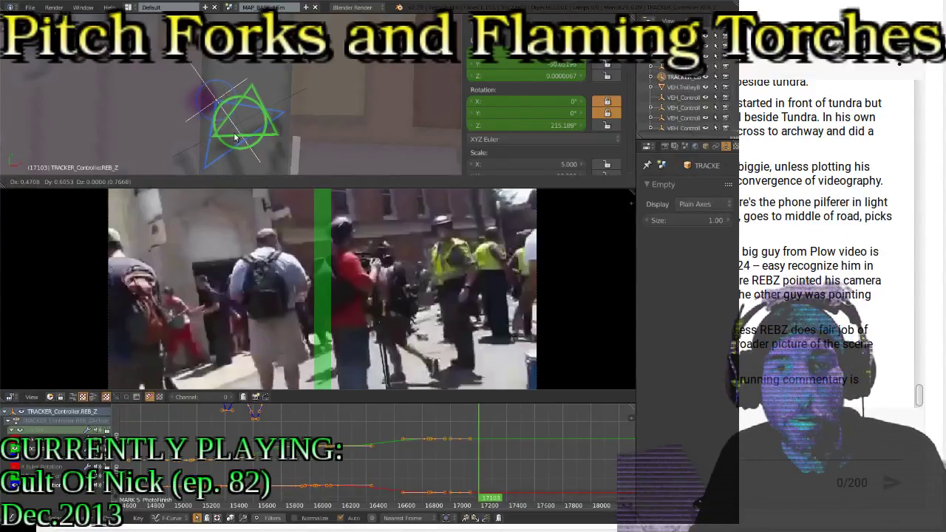
pyautogui.click(236, 136)
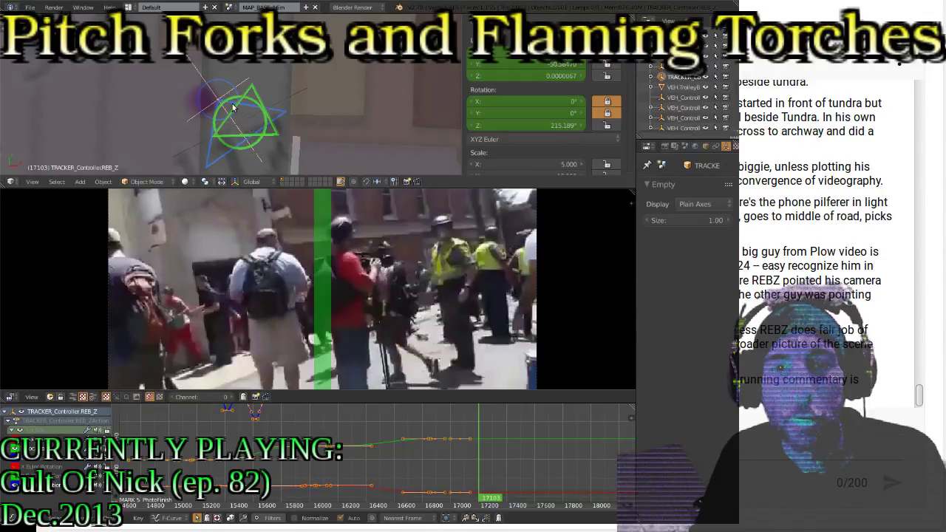
# Rotate the REB_Z tracker to about 208.3° on Z at frame 17103 and insert a LocRot keyframe
pyautogui.scroll(-3, 280, 155)
pyautogui.press('r')
pyautogui.click(258, 155)
pyautogui.press('r')
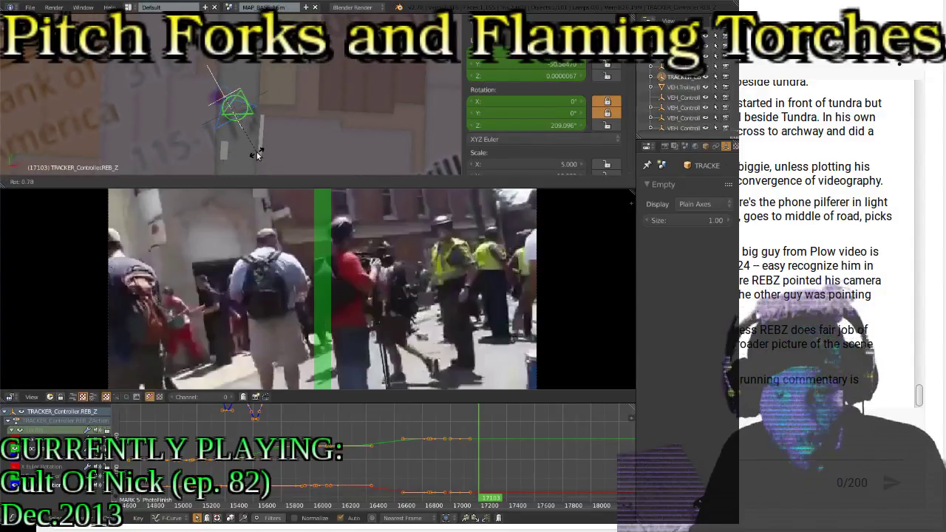
pyautogui.press('i')
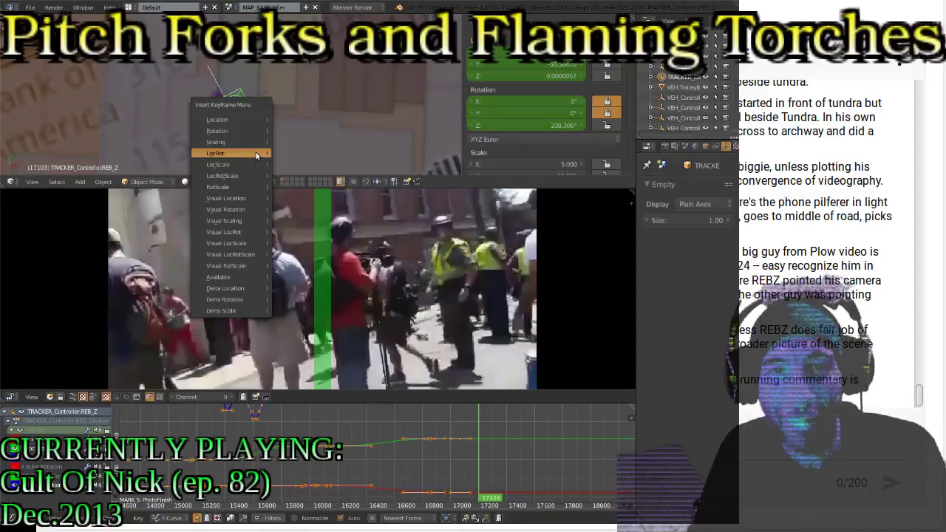
pyautogui.click(255, 152)
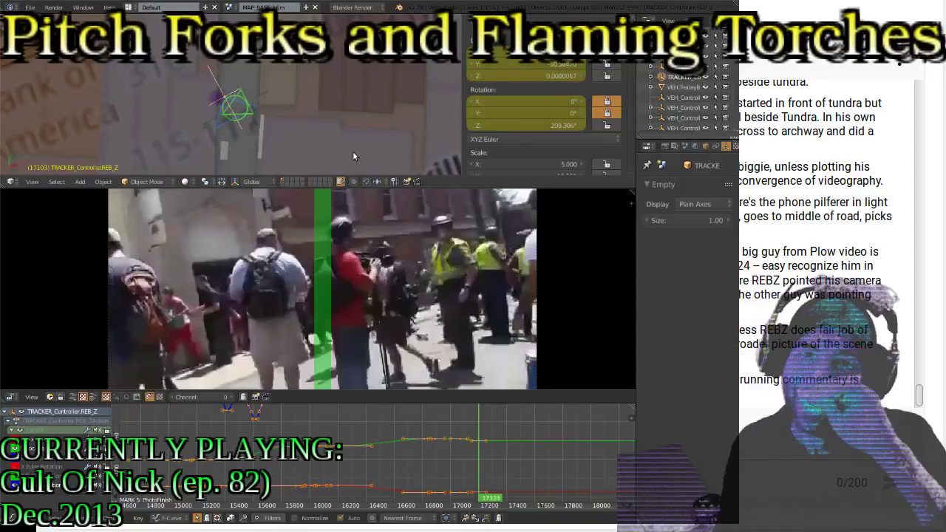
# Replay the footage from the previous keyframe and step frame by frame to settle on frame 17042
pyautogui.press('Down')
pyautogui.hotkey('alt', 'a')
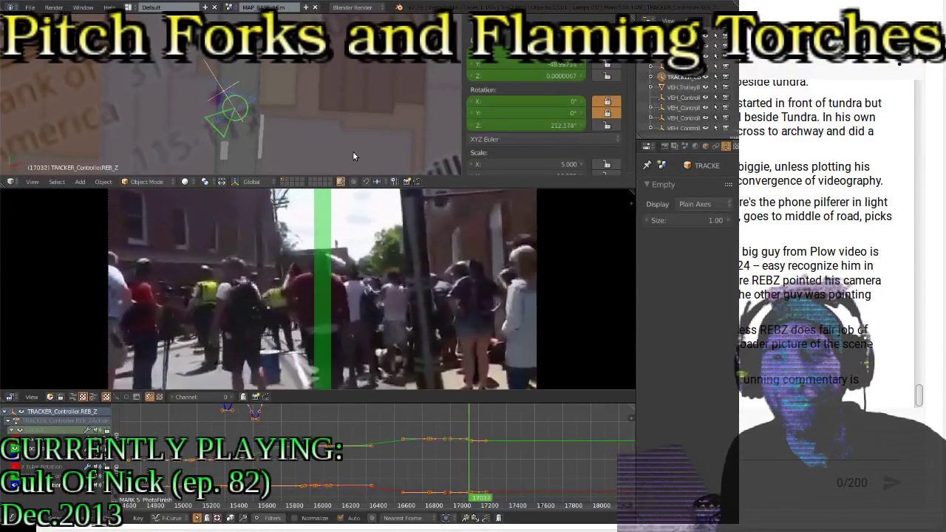
pyautogui.hotkey('alt', 'a')
pyautogui.press('Left')
pyautogui.press('Left')
pyautogui.press('Left')
pyautogui.press('Left')
pyautogui.press('Left')
pyautogui.press('Left')
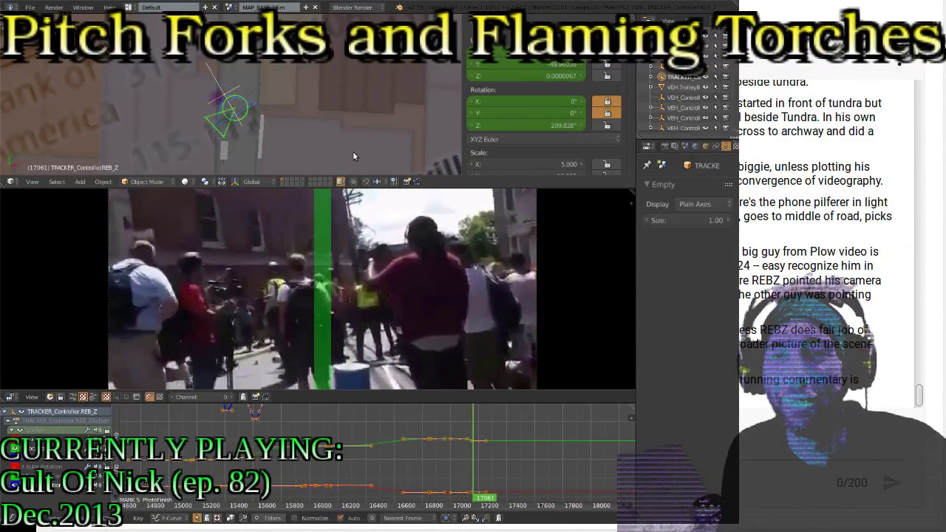
pyautogui.press('Left')
pyautogui.press('Left')
pyautogui.press('Left')
pyautogui.press('Left')
pyautogui.press('Left')
pyautogui.press('Left')
pyautogui.press('Left')
pyautogui.press('Left')
pyautogui.press('Left')
pyautogui.press('Left')
pyautogui.press('Left')
pyautogui.press('Left')
pyautogui.press('Left')
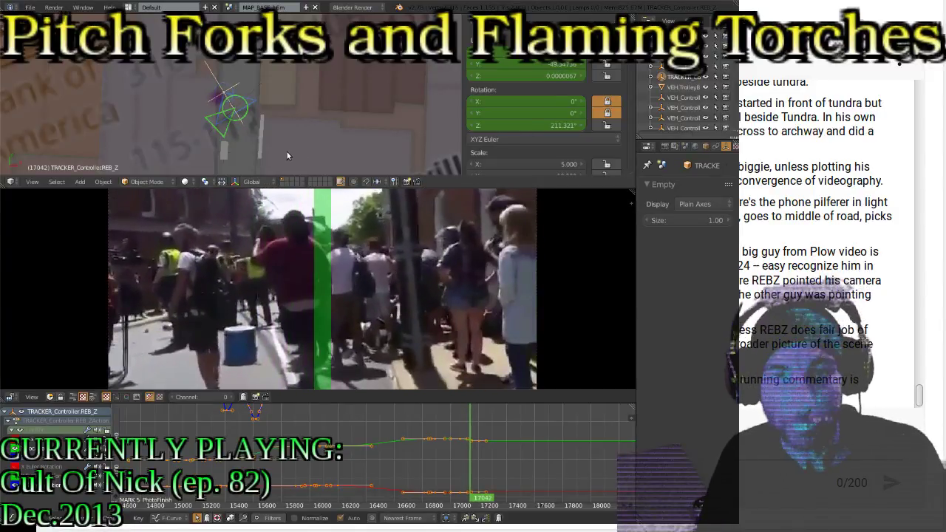
# Rotate the REB_Z tracker to about 191.5° on Z at frame 17042 and insert a Rotation keyframe
pyautogui.click(238, 173)
pyautogui.scroll(-5, 239, 148)
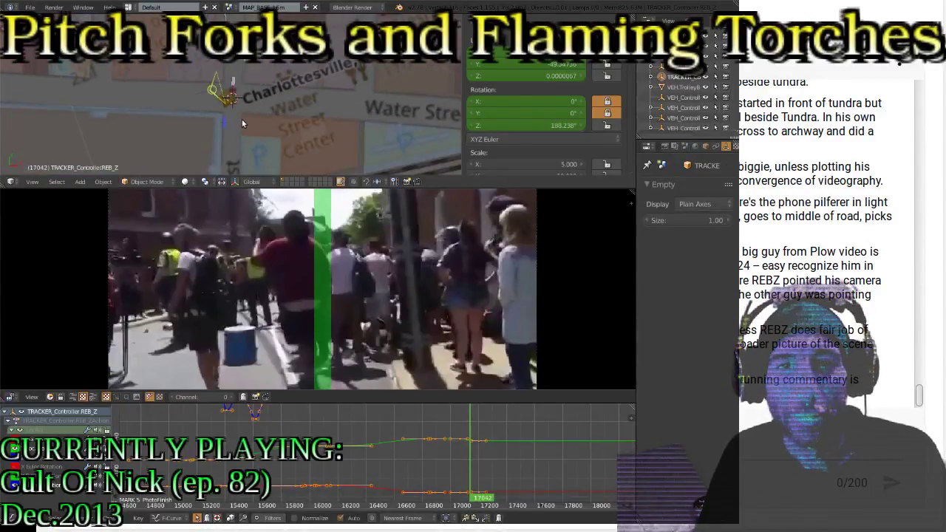
pyautogui.press('r')
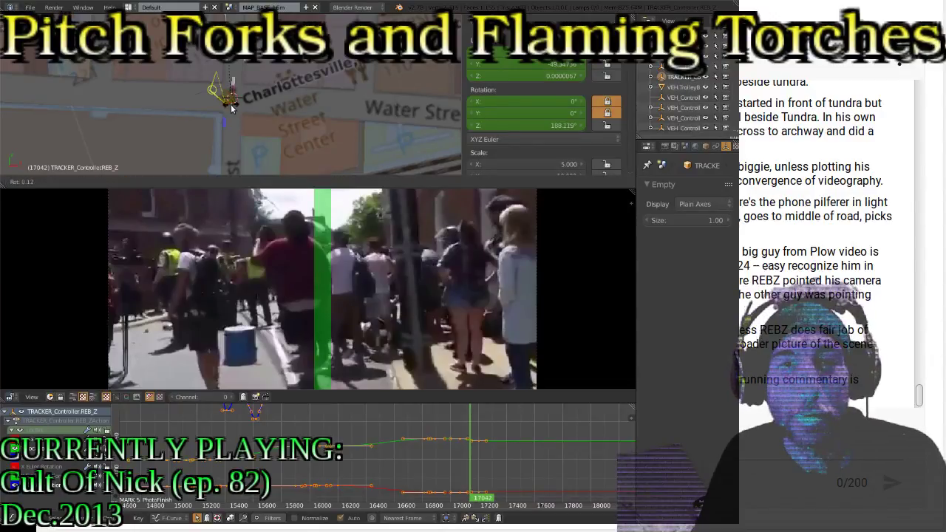
pyautogui.click(236, 111)
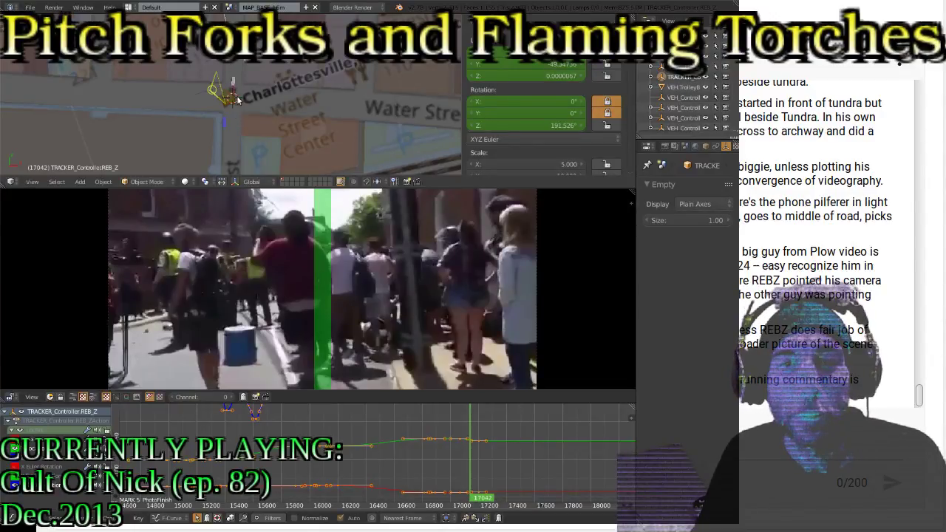
pyautogui.press('i')
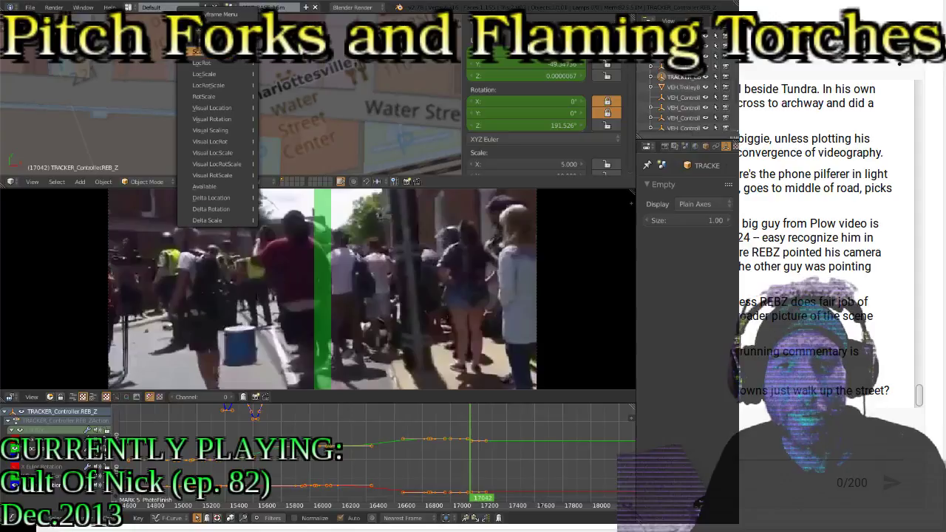
pyautogui.click(207, 40)
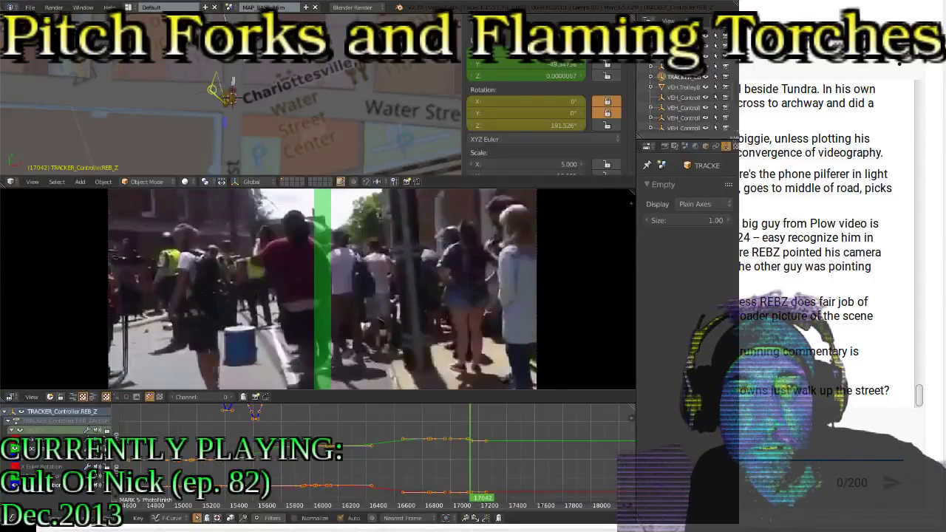
# Step through the footage frame by frame from frame 17042, comparing the REB_Z tracker's interpolated direction with the camera's pan
pyautogui.press('Right')
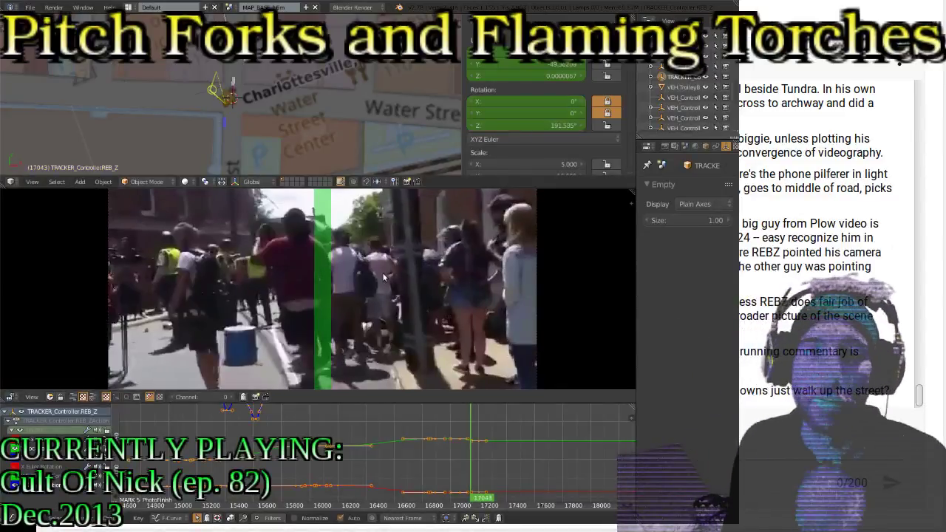
pyautogui.press('Right')
pyautogui.press('Right')
pyautogui.press('Right')
pyautogui.press('Right')
pyautogui.press('Right')
pyautogui.press('Right')
pyautogui.press('Right')
pyautogui.press('Right')
pyautogui.press('Right')
pyautogui.press('Right')
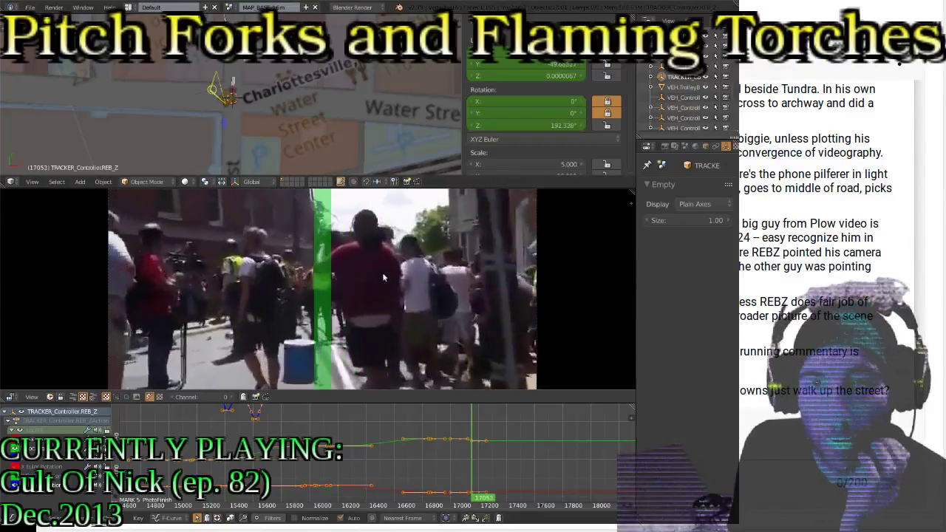
pyautogui.press('Right')
pyautogui.press('Right')
pyautogui.press('Right')
pyautogui.press('Right')
pyautogui.press('Right')
pyautogui.press('Right')
pyautogui.press('Right')
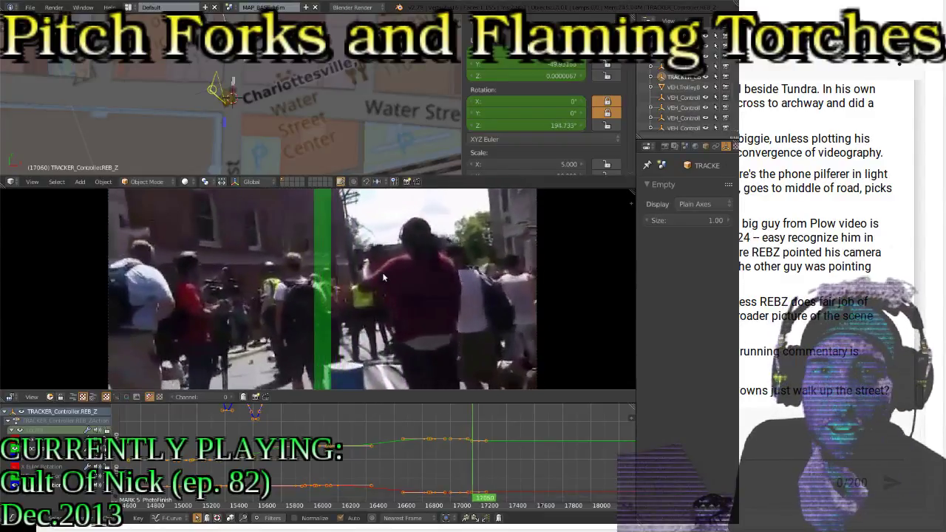
pyautogui.press('Right')
pyautogui.press('Right')
pyautogui.press('Right')
pyautogui.press('Right')
pyautogui.press('Right')
pyautogui.press('Right')
pyautogui.press('Right')
pyautogui.press('Right')
pyautogui.press('Right')
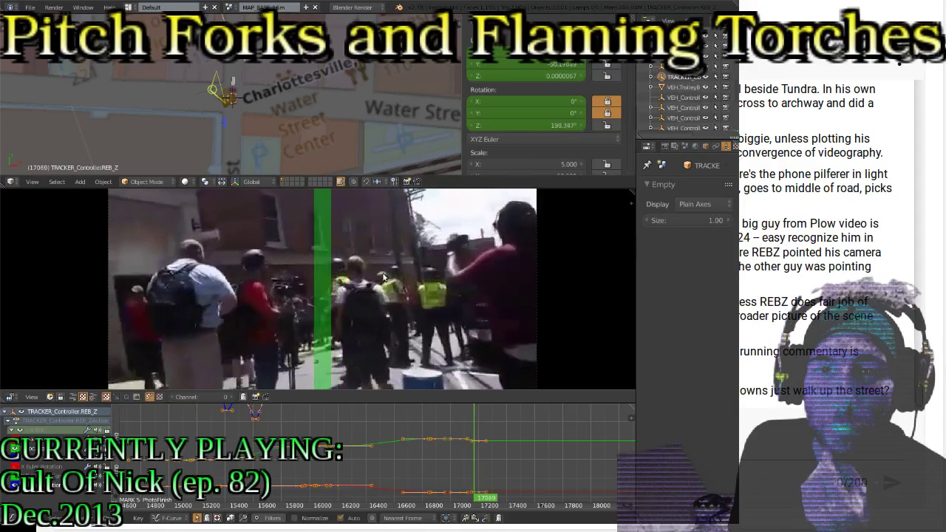
pyautogui.press('Right')
pyautogui.press('Right')
pyautogui.press('Right')
pyautogui.press('Right')
pyautogui.press('Right')
pyautogui.press('Right')
pyautogui.press('Right')
pyautogui.press('Right')
pyautogui.press('Right')
pyautogui.press('Right')
pyautogui.press('Right')
pyautogui.press('Right')
pyautogui.press('Right')
pyautogui.press('Right')
pyautogui.press('Right')
pyautogui.press('Right')
pyautogui.press('Right')
pyautogui.press('Right')
pyautogui.press('Right')
pyautogui.press('Right')
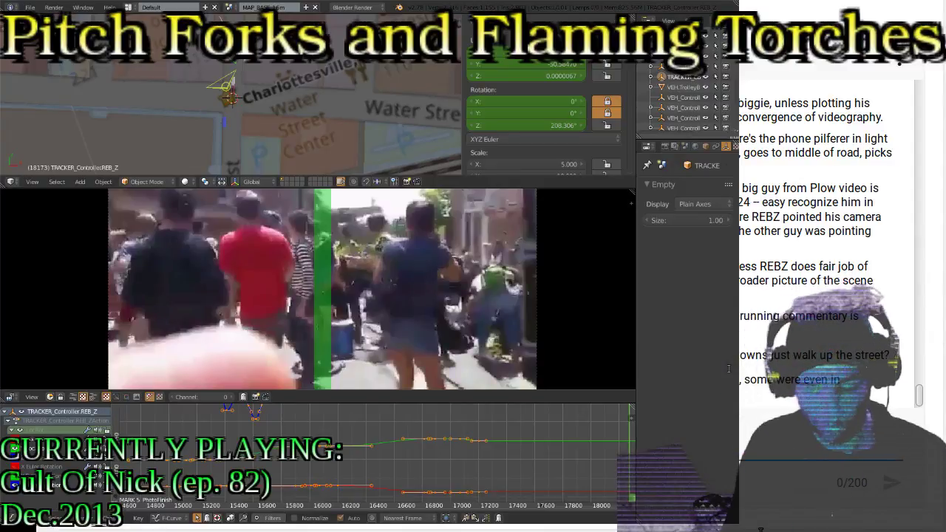
# Switch to the live chat and post two messages announcing the EDGAR MITCHELL interview
pyautogui.write('ITCHELL Interview!')
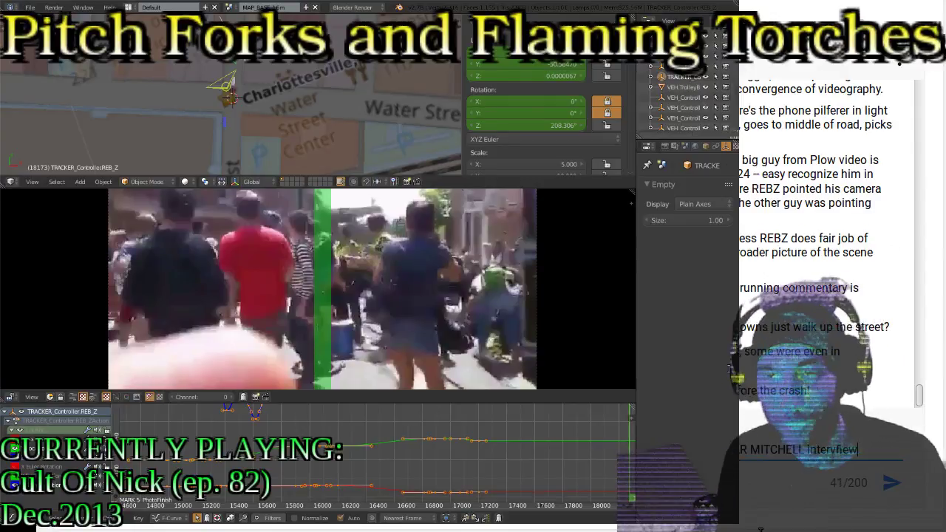
pyautogui.press('Return')
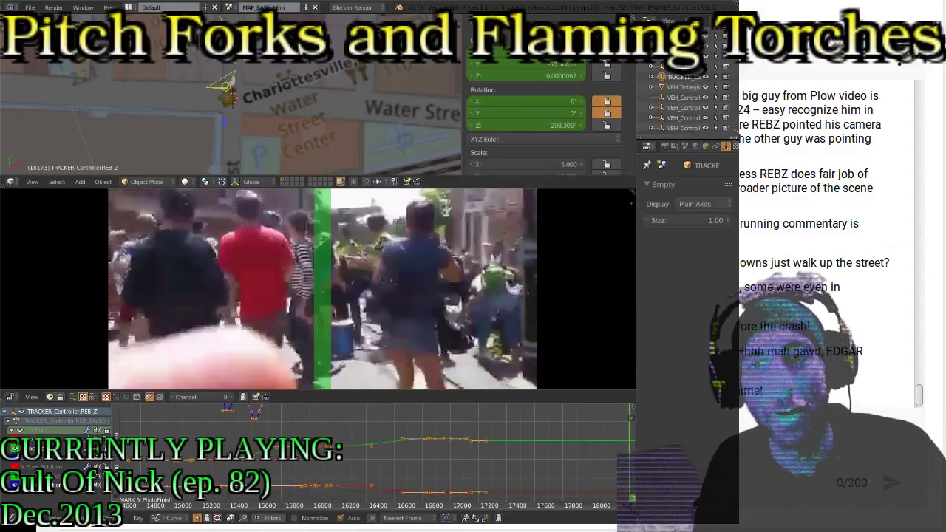
pyautogui.write('??????????????')
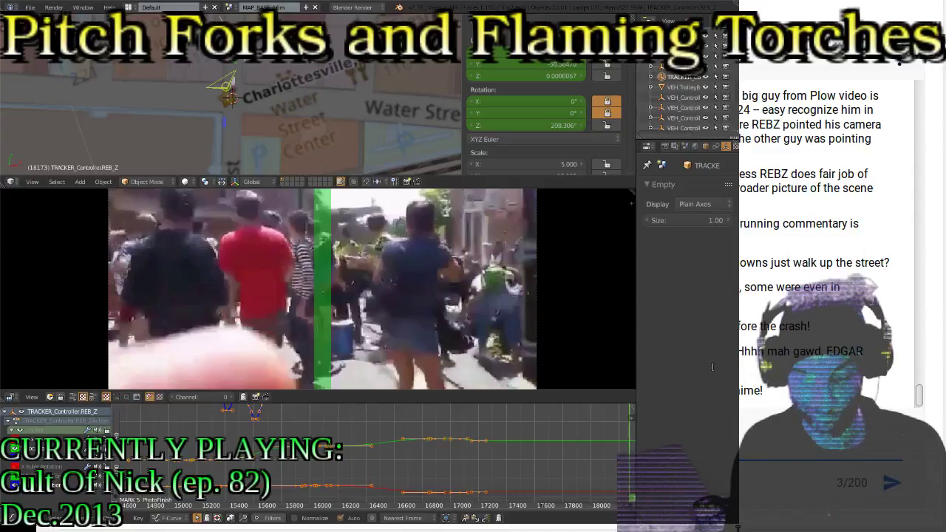
pyautogui.write(' INTERVIEW!')
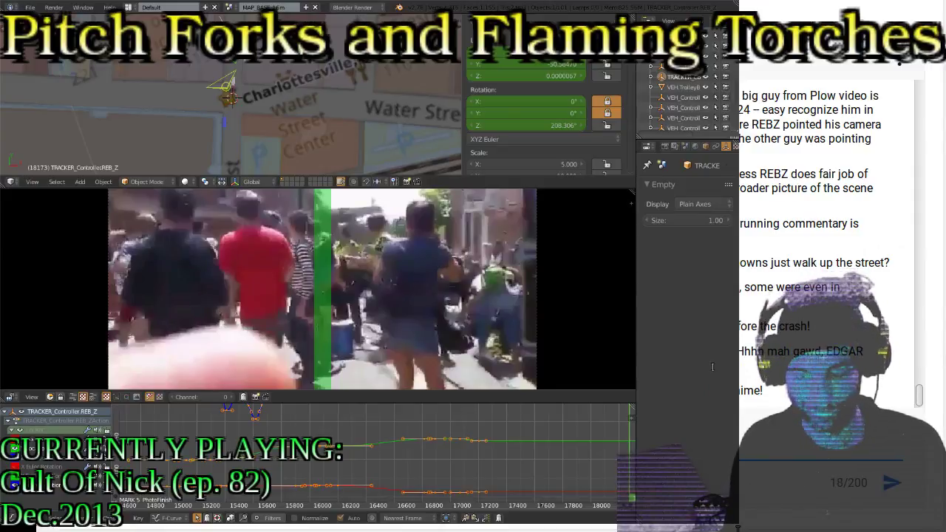
pyautogui.press('Return')
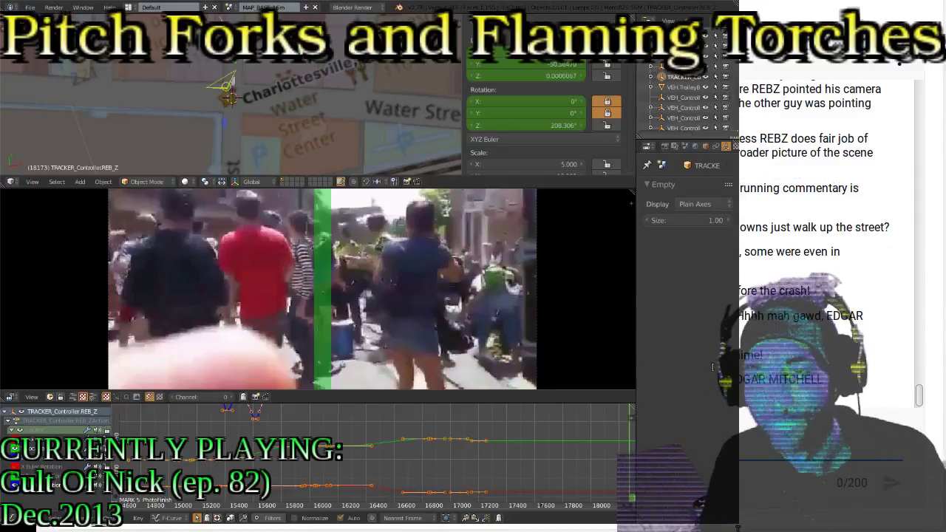
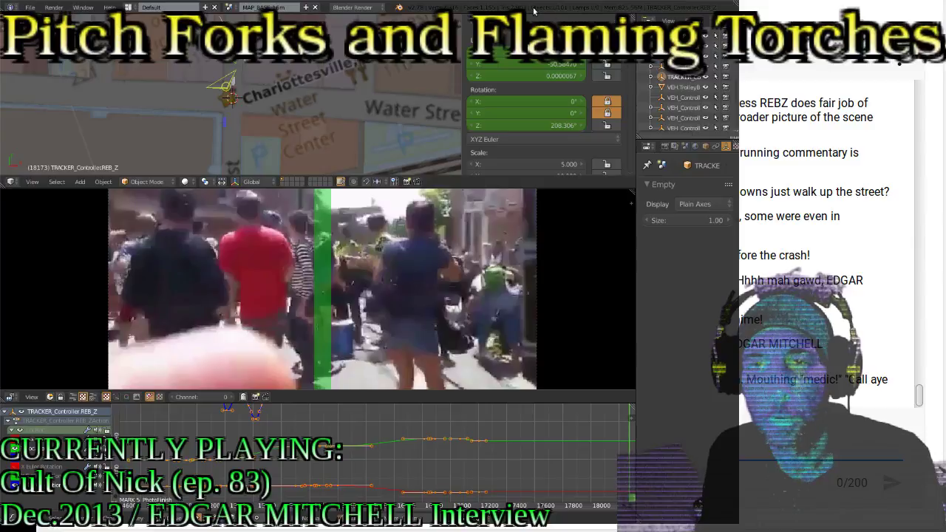
# Replay the footage from the previous keyframe to frame 17408 and move the REB_Z tracker up the street to about -47.76 on Y
pyautogui.click(783, 452)
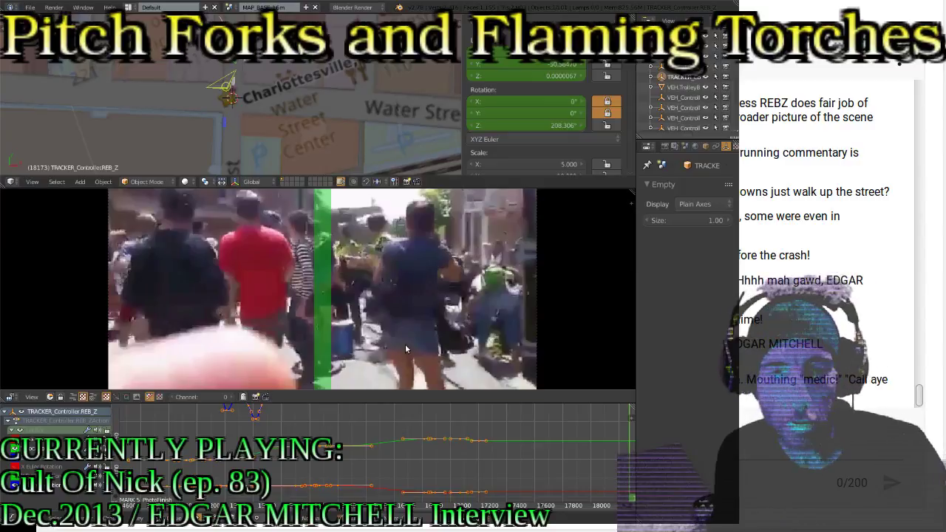
pyautogui.press('Down')
pyautogui.hotkey('alt', 'a')
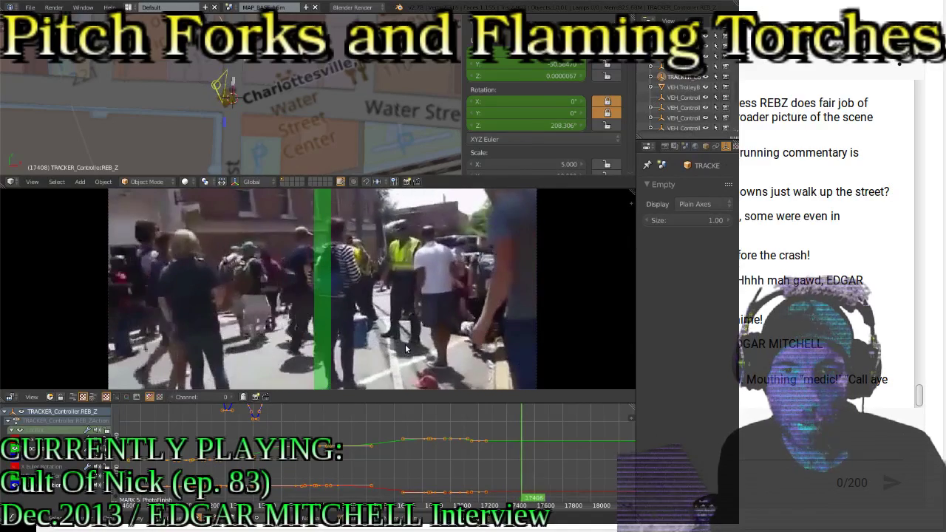
pyautogui.scroll(3, 260, 62)
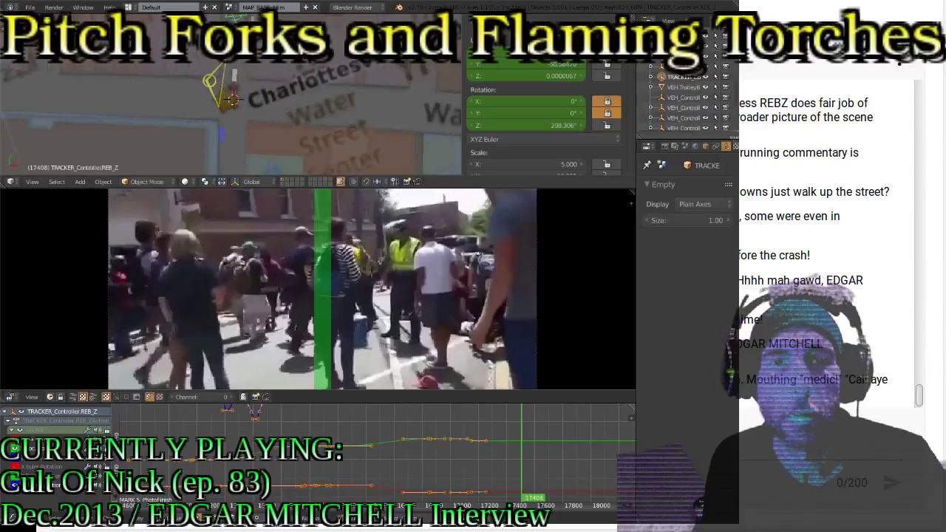
pyautogui.keyDown('shift'); pyautogui.moveTo(247, 55); pyautogui.dragTo(249, 109, button='middle'); pyautogui.keyUp('shift')
pyautogui.scroll(4, 249, 108)
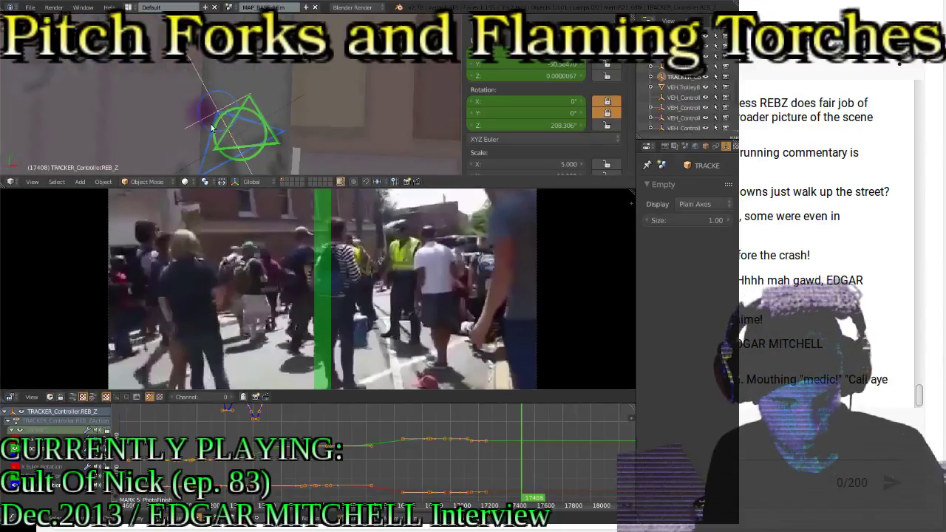
pyautogui.press('g')
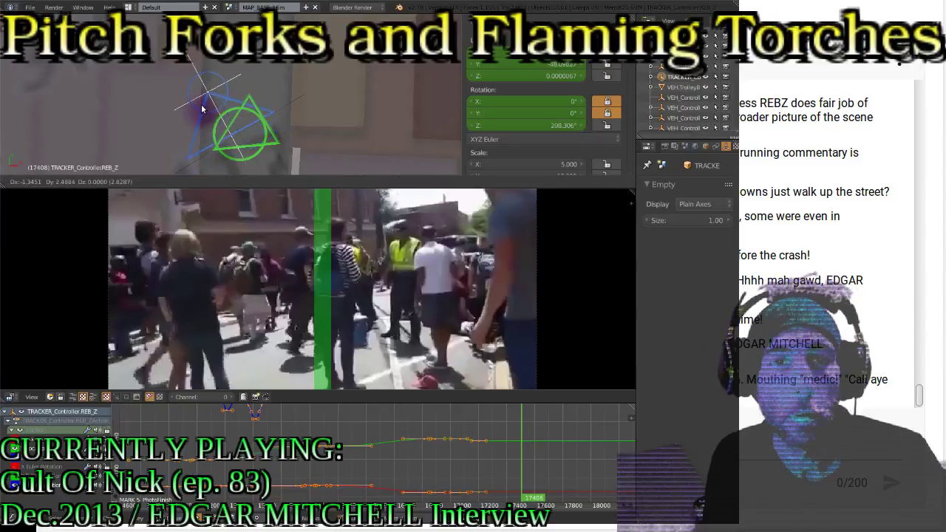
pyautogui.click(200, 106)
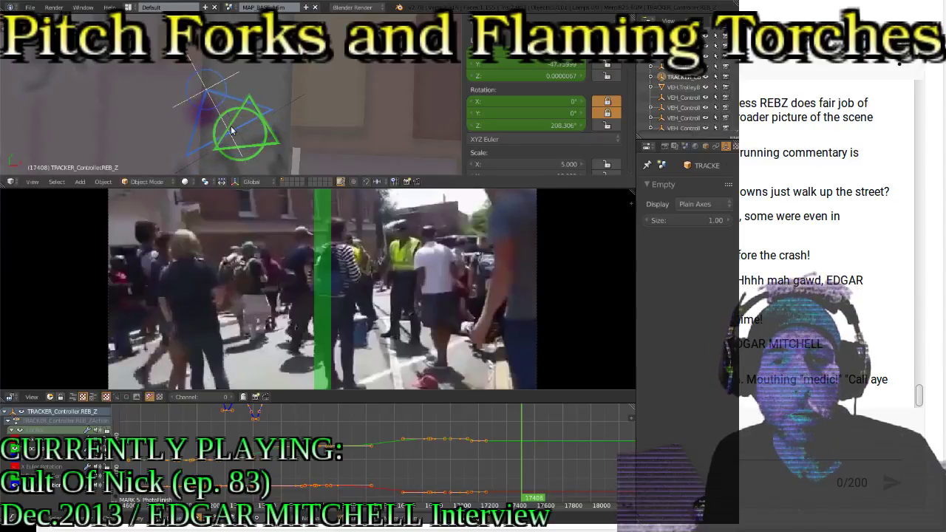
# Rotate the REB_Z tracker to about 202.2° on Z at frame 17408 and insert a LocRot keyframe
pyautogui.scroll(-5, 231, 130)
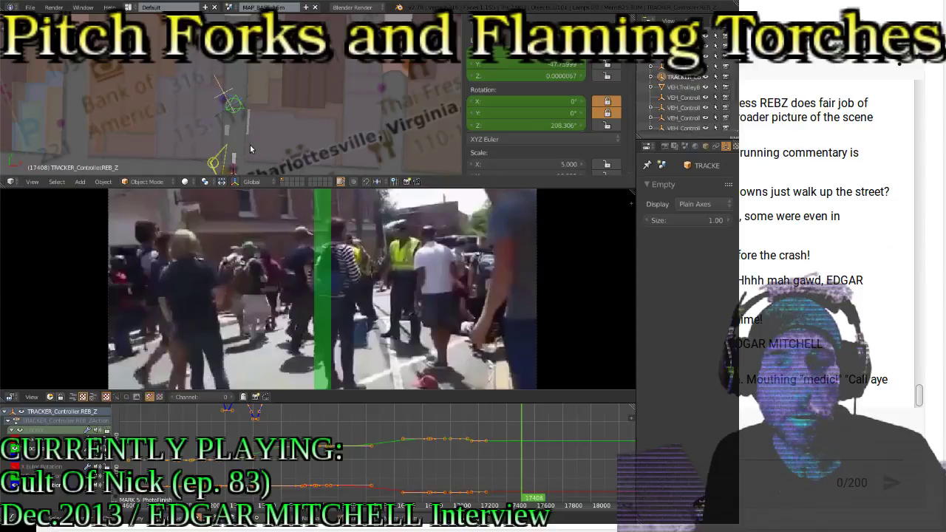
pyautogui.press('r')
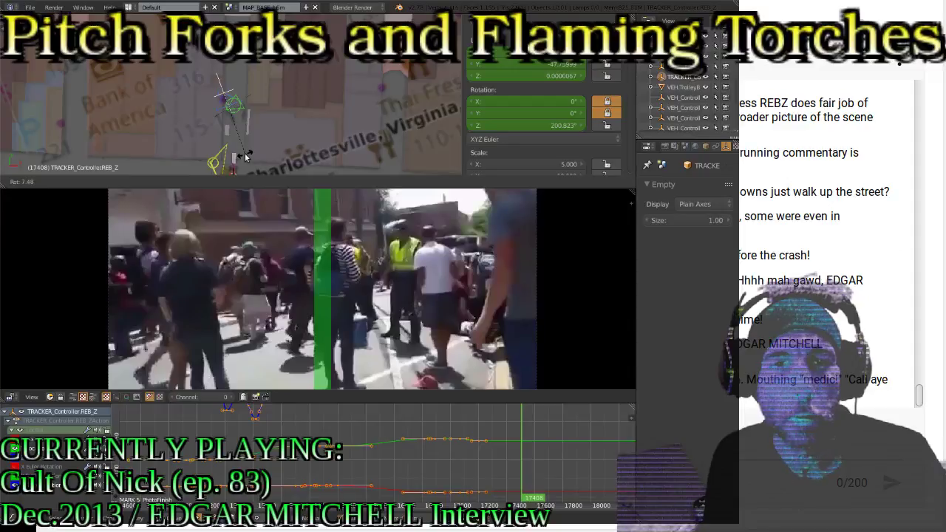
pyautogui.click(247, 158)
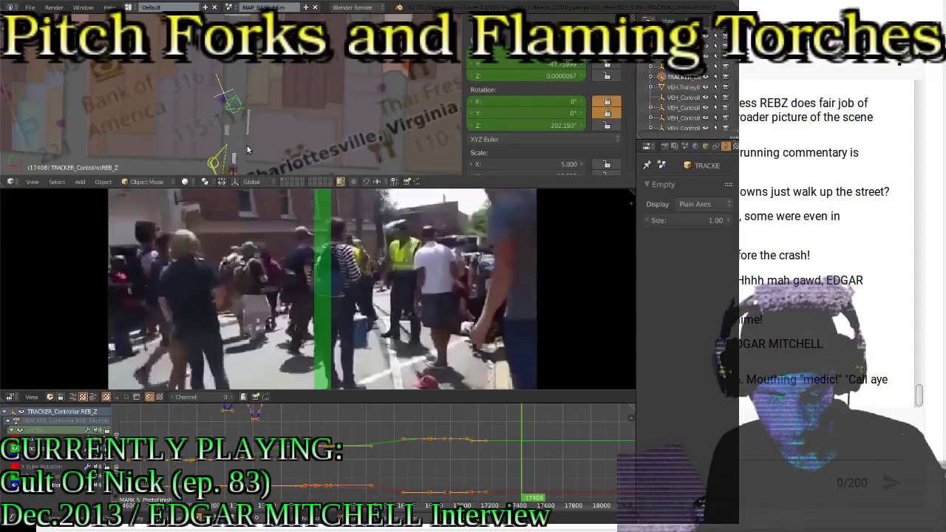
pyautogui.press('i')
pyautogui.click(247, 163)
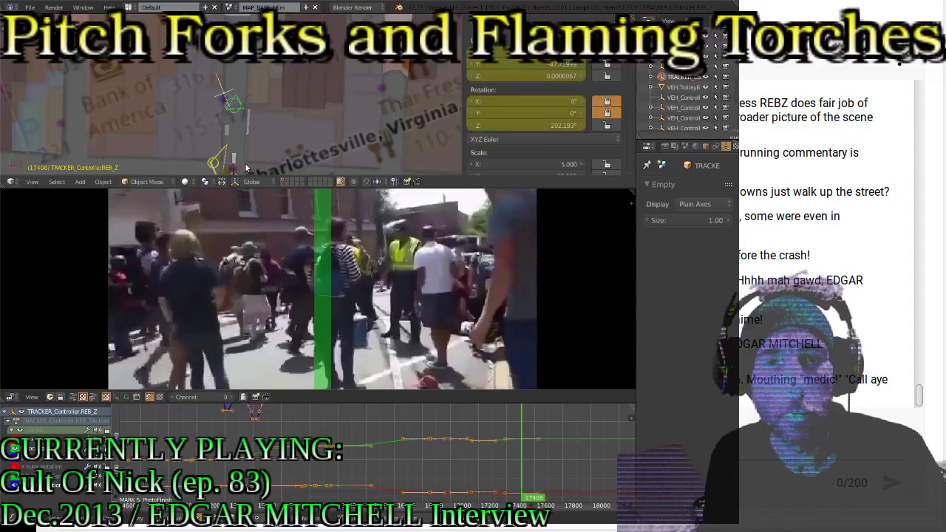
# Play the footage onward and step back frame by frame to settle around frame 17505
pyautogui.hotkey('alt', 'a')
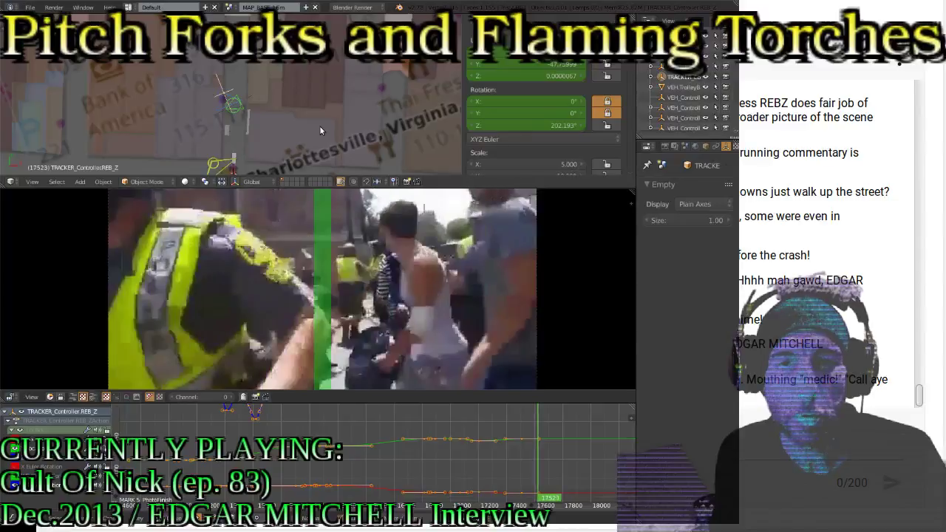
pyautogui.press('Left')
pyautogui.press('Left')
pyautogui.press('Left')
pyautogui.press('Left')
pyautogui.press('Left')
pyautogui.press('Left')
pyautogui.press('Left')
pyautogui.press('Left')
pyautogui.press('Left')
pyautogui.press('Left')
pyautogui.press('Left')
pyautogui.press('Left')
pyautogui.press('Left')
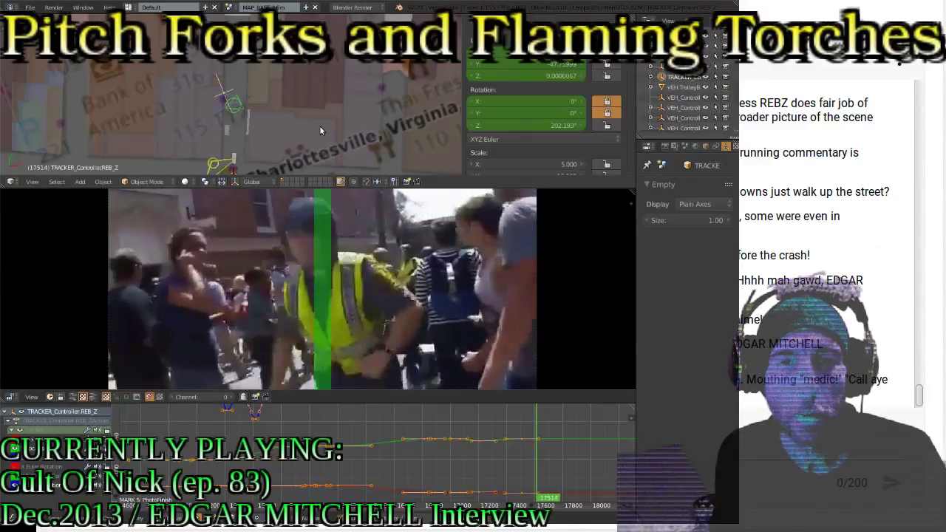
pyautogui.press('Left')
pyautogui.press('Left')
pyautogui.press('Left')
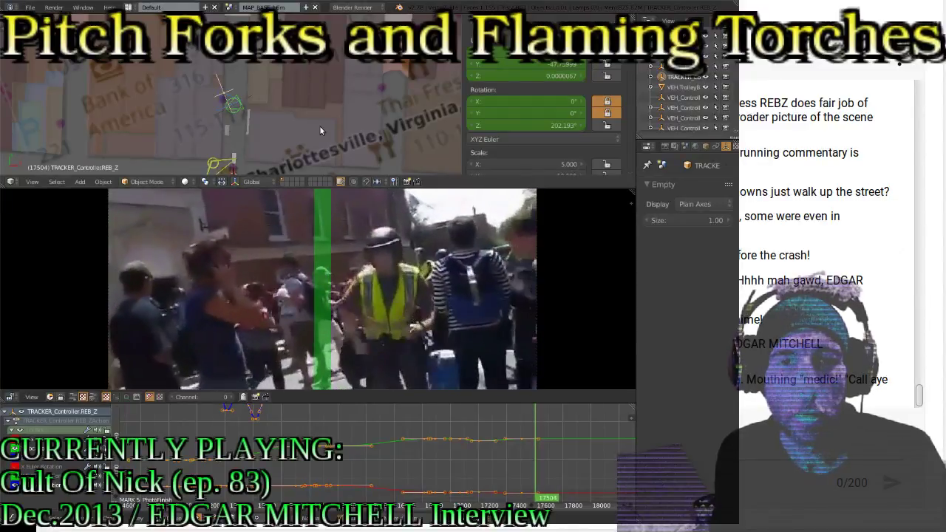
# Nudge the REB_Z tracker to about -47.77 on Y at frame 17505 and insert a LocRot keyframe
pyautogui.scroll(9, 268, 114)
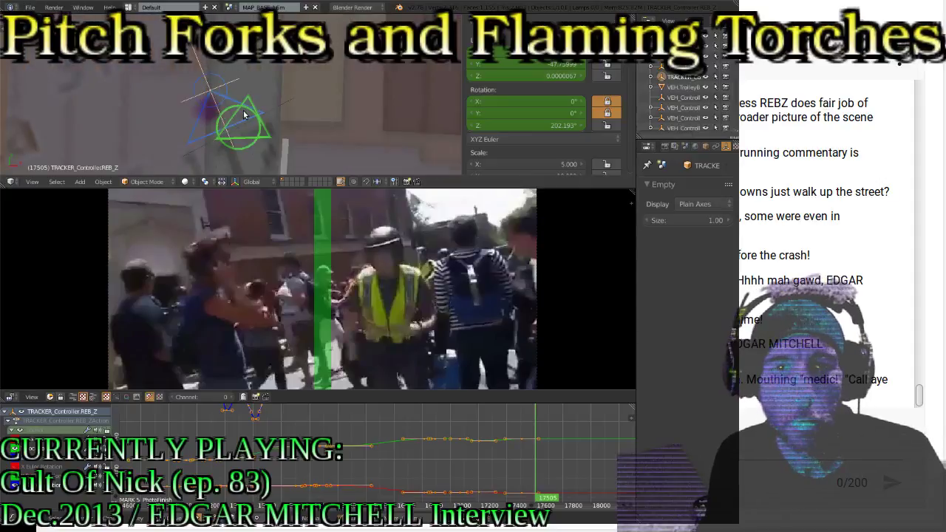
pyautogui.press('g')
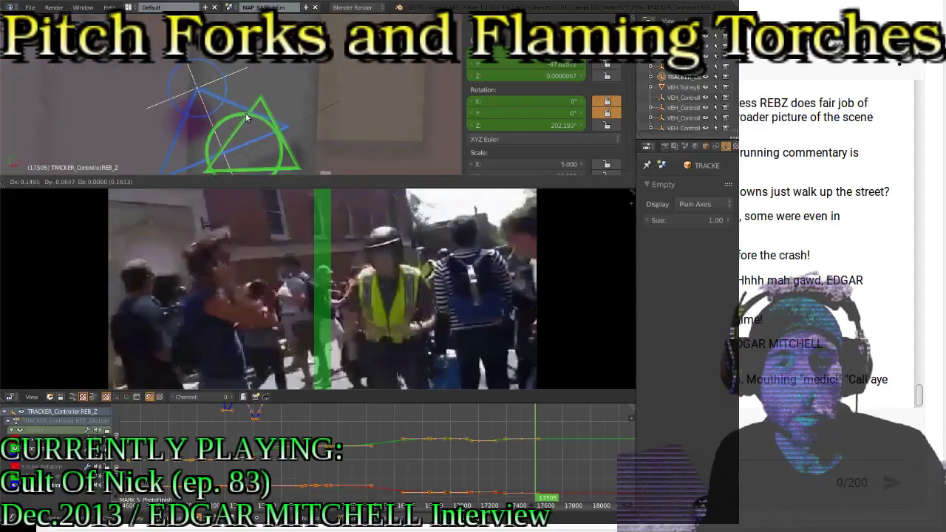
pyautogui.click(353, 107)
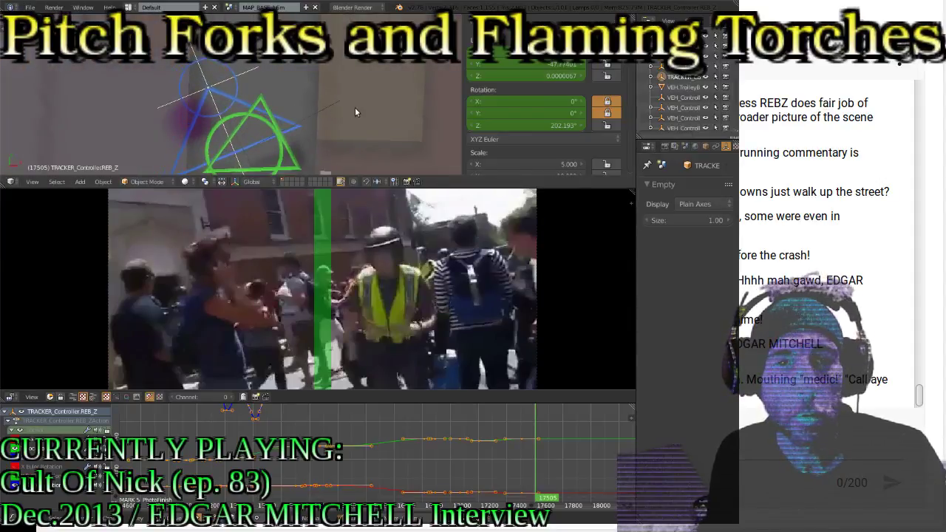
pyautogui.scroll(-5, 338, 111)
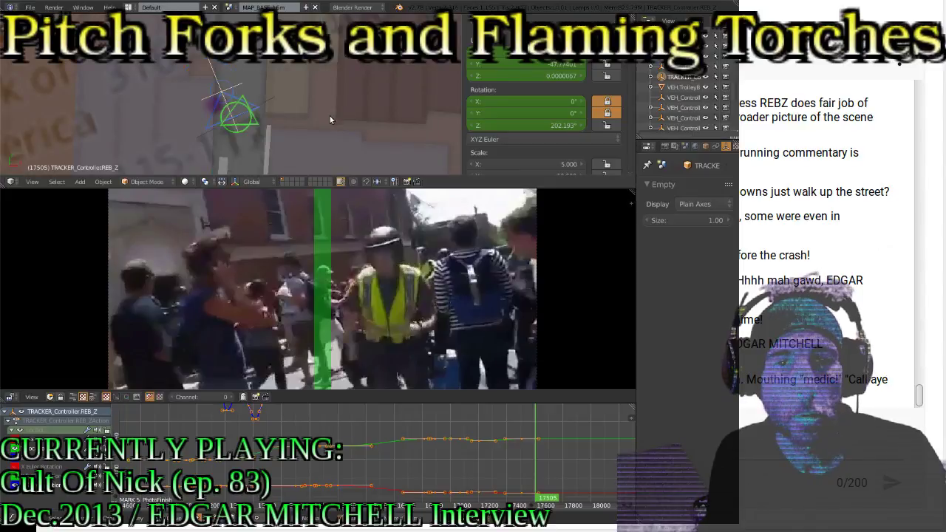
pyautogui.press('i')
pyautogui.click(293, 150)
# Return to the keyframe at frame 17408, step back several frames, and replay the footage to review the tracker's motion
pyautogui.press('Down')
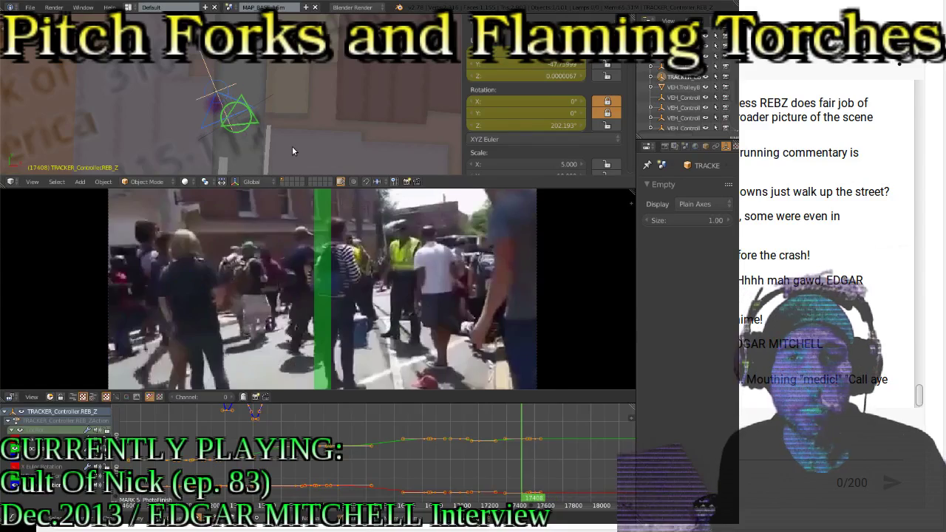
pyautogui.press('Left')
pyautogui.press('Left')
pyautogui.press('Left')
pyautogui.press('Left')
pyautogui.press('Left')
pyautogui.press('Left')
pyautogui.press('Left')
pyautogui.press('Left')
pyautogui.press('Left')
pyautogui.press('Left')
pyautogui.press('Left')
pyautogui.press('Left')
pyautogui.press('Left')
pyautogui.press('Left')
pyautogui.press('Left')
pyautogui.press('Left')
pyautogui.hotkey('alt', 'a')
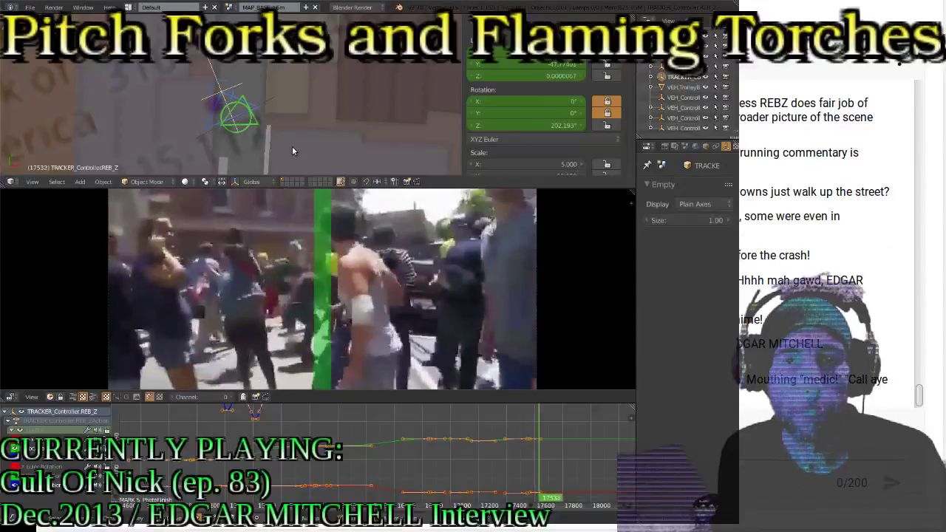
# Replay the footage from the keyframe at frame 17505 to compare it with the map, and settle on frame 17661
pyautogui.hotkey('alt', 'a')
pyautogui.press('Down')
pyautogui.press('Up')
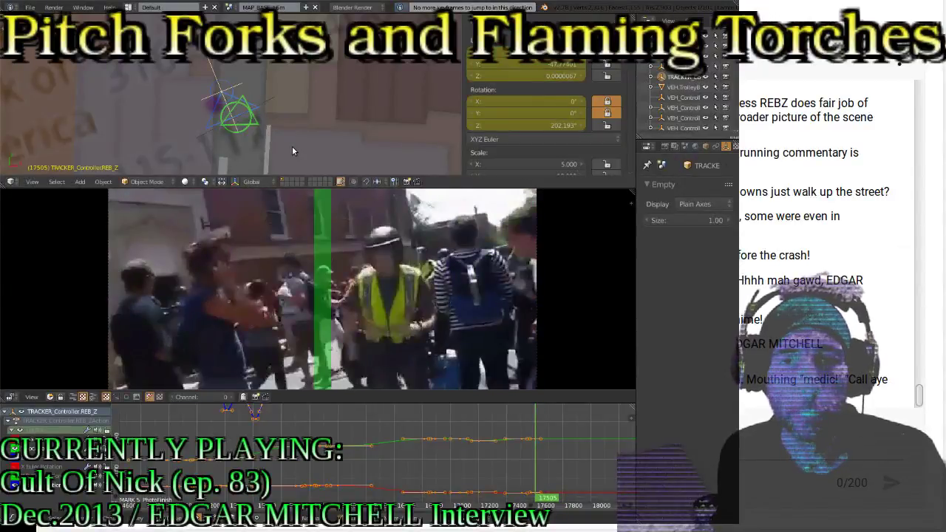
pyautogui.hotkey('alt', 'a')
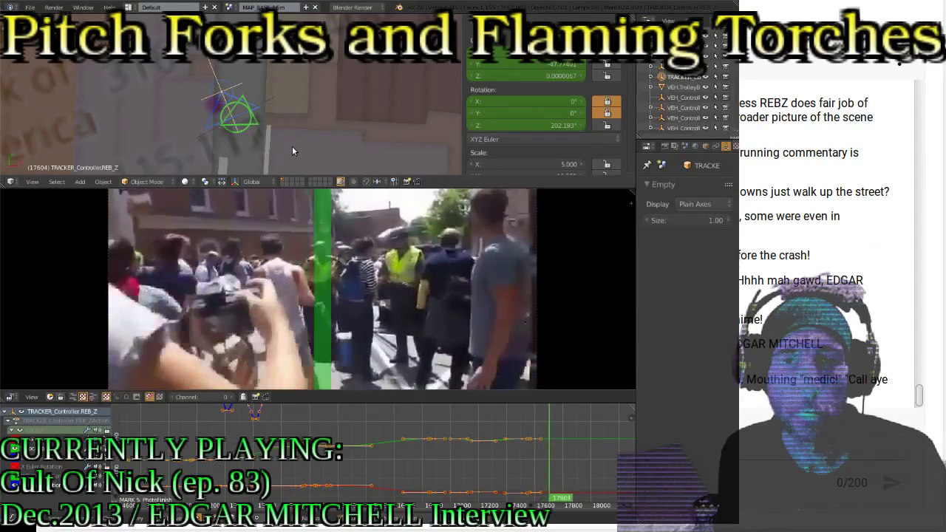
pyautogui.press('Escape')
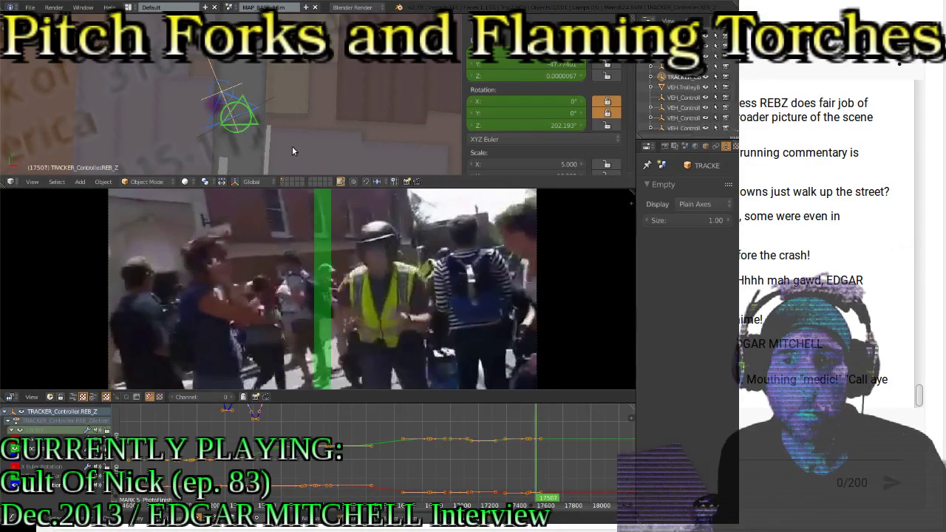
pyautogui.scroll(-3, 286, 99)
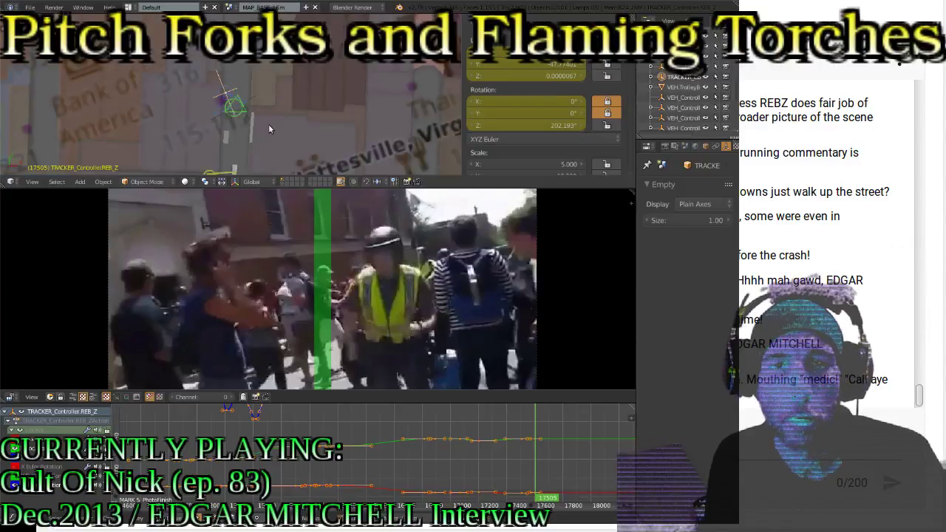
pyautogui.scroll(2, 255, 148)
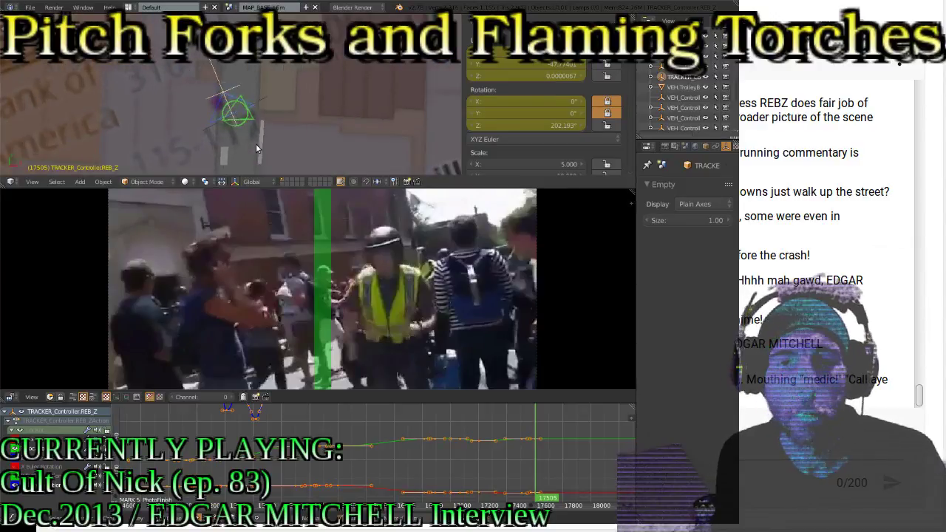
pyautogui.press('Right')
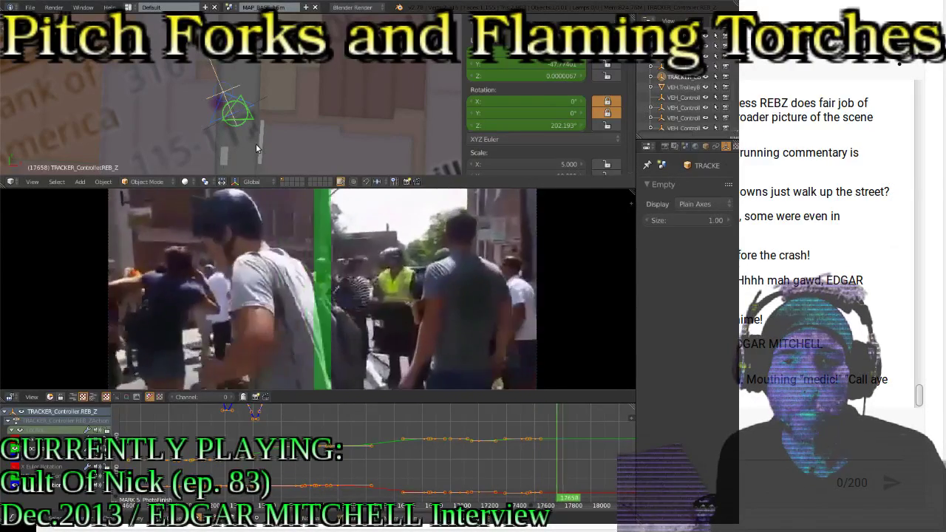
pyautogui.press('Escape')
pyautogui.hotkey('alt', 'a')
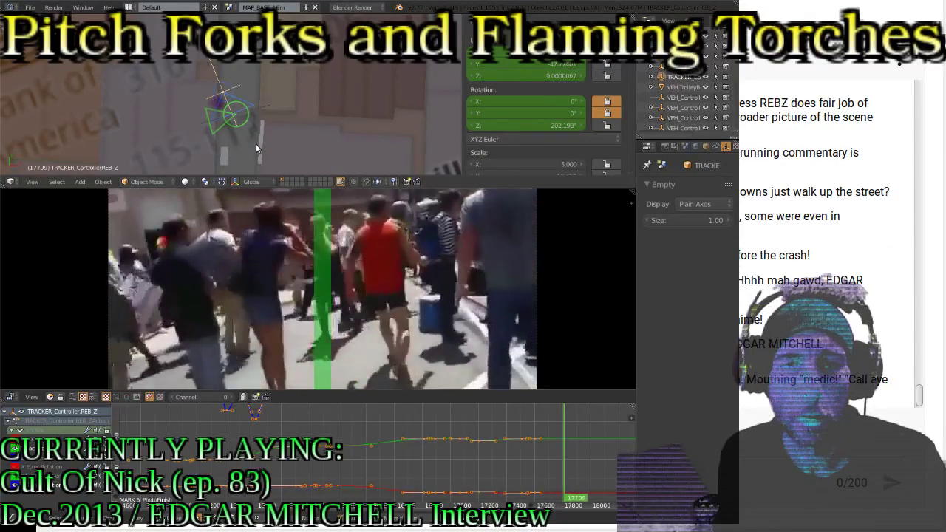
pyautogui.press('Down')
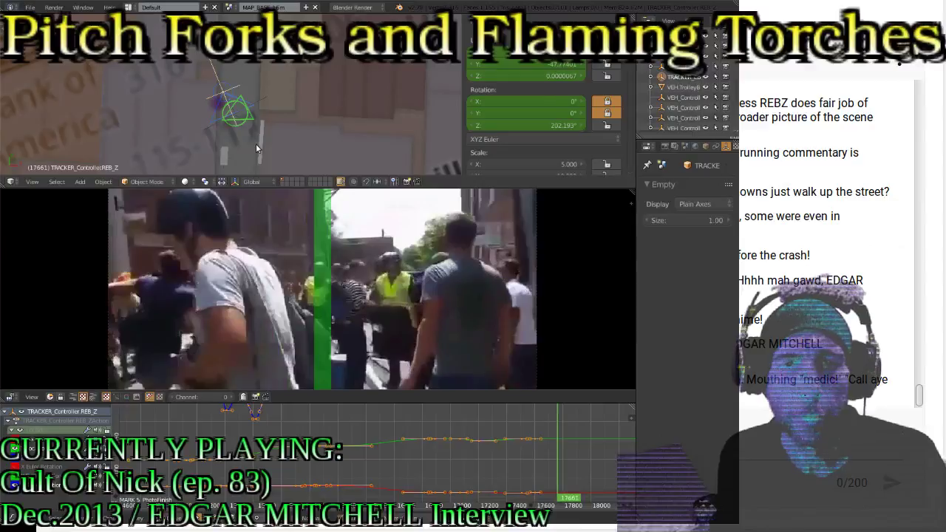
# Rotate the REB_Z tracker to about 197.6° on Z at frame 17661 and insert a Rotation keyframe
pyautogui.moveTo(257, 148); pyautogui.dragTo(255, 88, button='middle')
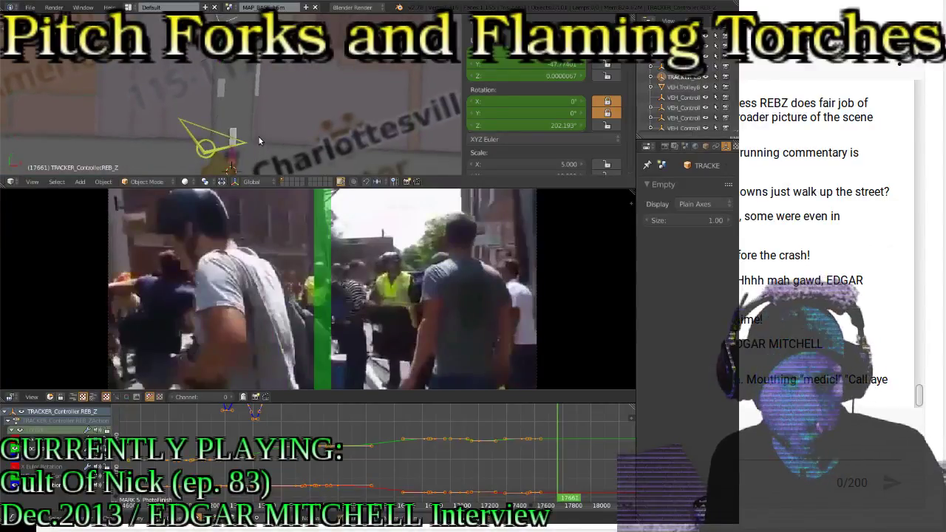
pyautogui.press('r')
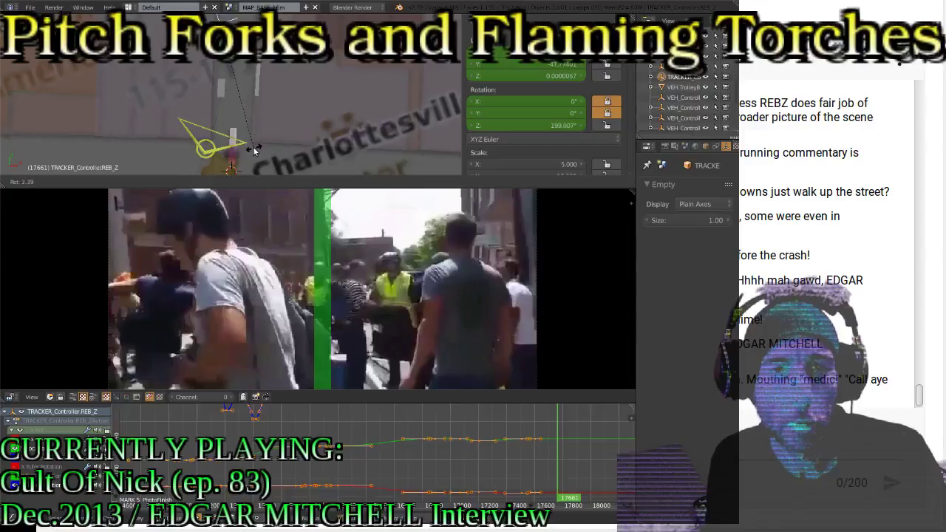
pyautogui.click(250, 152)
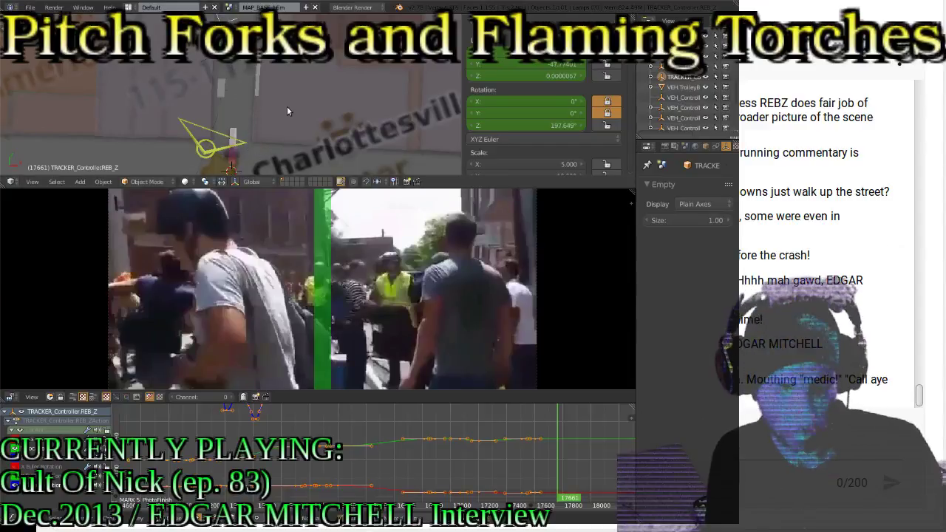
pyautogui.press('i')
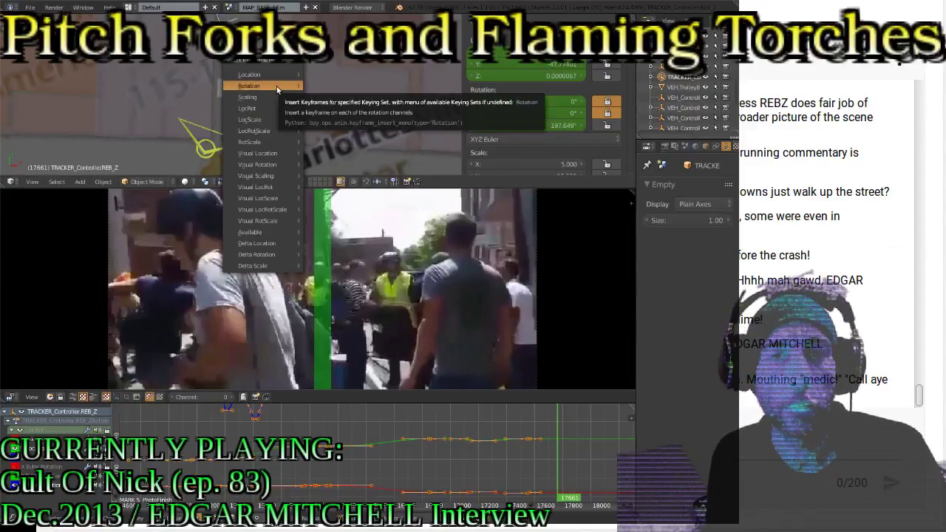
pyautogui.click(277, 86)
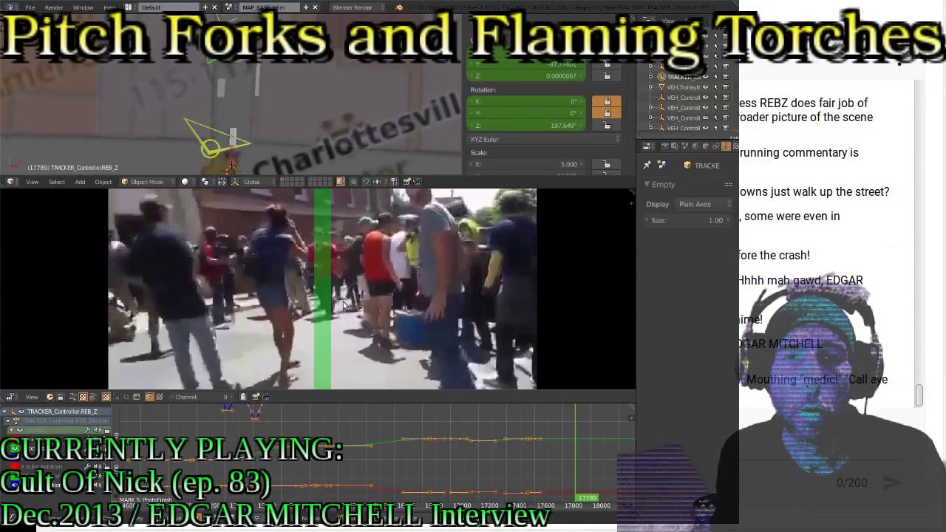
# Step the footage back frame by frame to frame 17773, where the camera view faces down the street
pyautogui.hotkey('shift', 'Down')
pyautogui.press('Right')
pyautogui.press('Left')
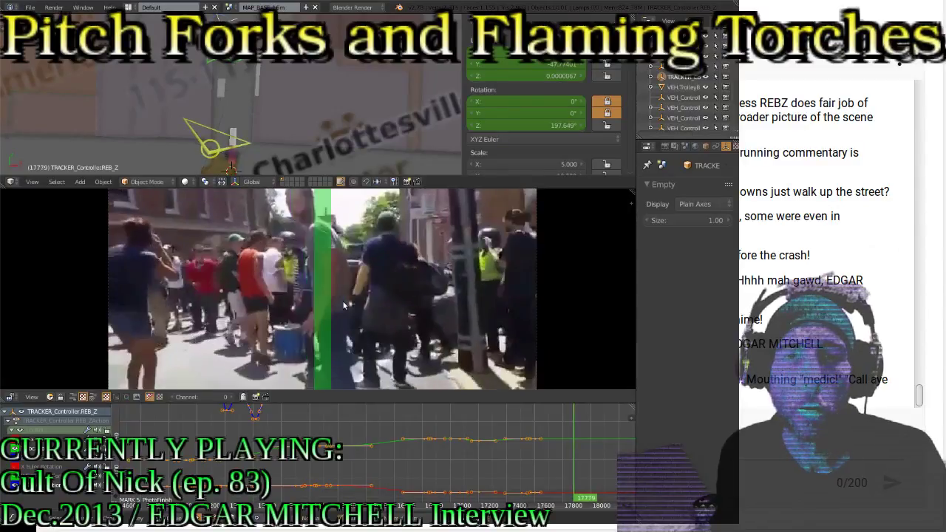
pyautogui.press('Right')
pyautogui.press('Left')
pyautogui.press('Left')
pyautogui.press('Left')
pyautogui.press('Left')
pyautogui.press('Left')
pyautogui.press('Left')
pyautogui.press('Left')
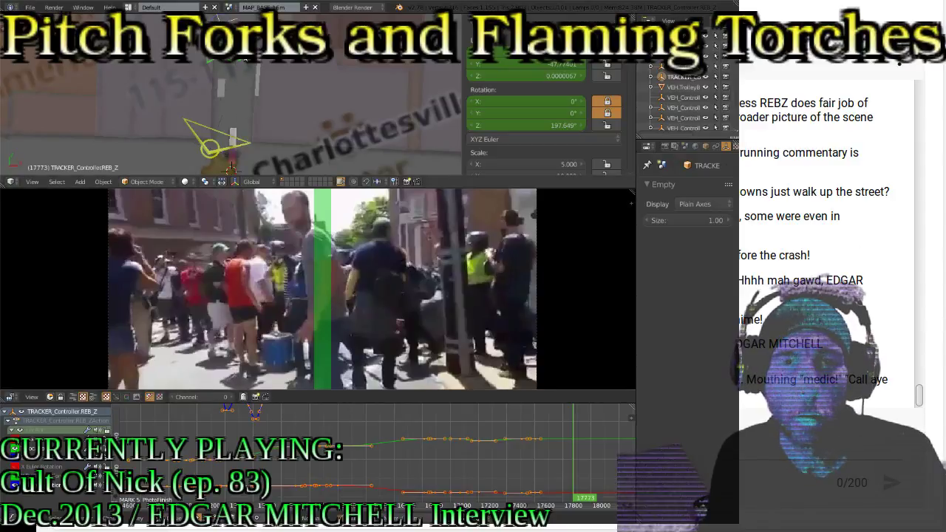
# Nudge the REB_Z tracker slightly on the map, rotate it to about 185.5° on Z at frame 17773, and insert a LocRot keyframe
pyautogui.keyDown('shift'); pyautogui.moveTo(244, 45); pyautogui.dragTo(241, 69, button='middle'); pyautogui.keyUp('shift')
pyautogui.scroll(4, 232, 78)
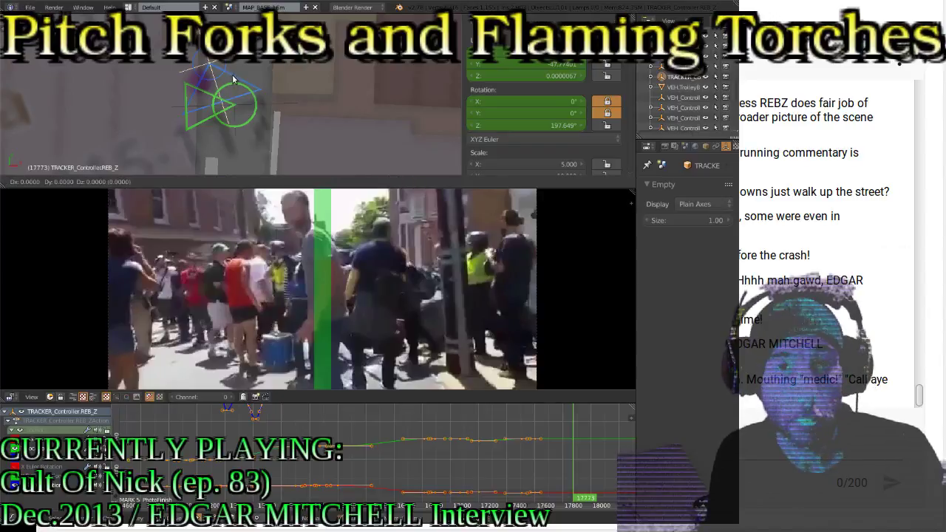
pyautogui.scroll(-4, 251, 82)
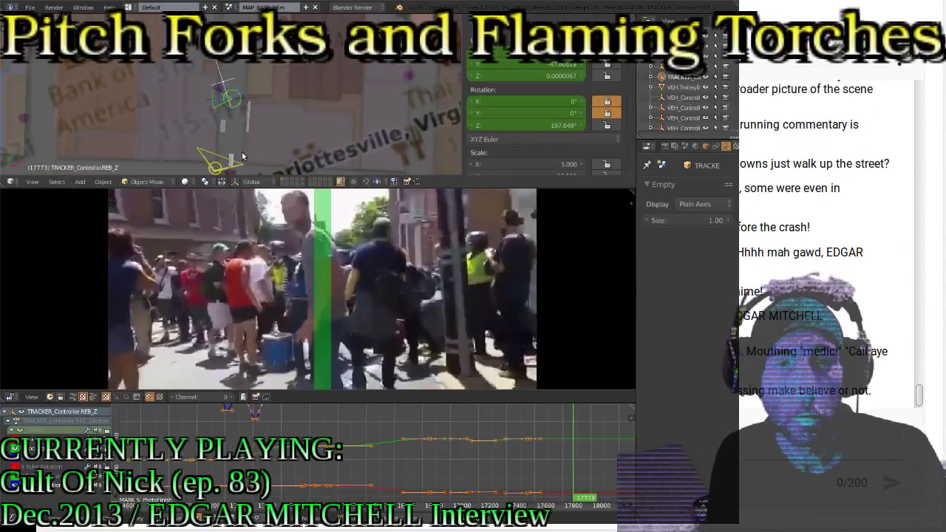
pyautogui.press('r')
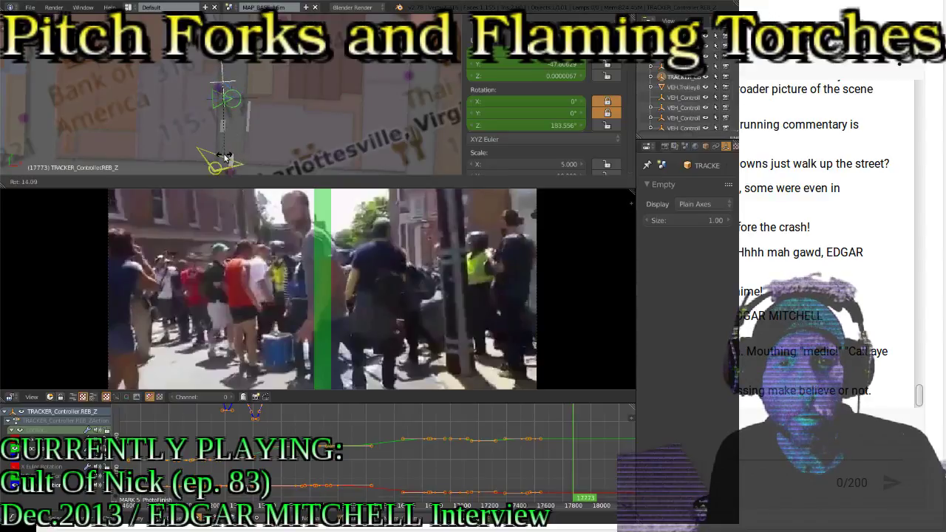
pyautogui.click(228, 157)
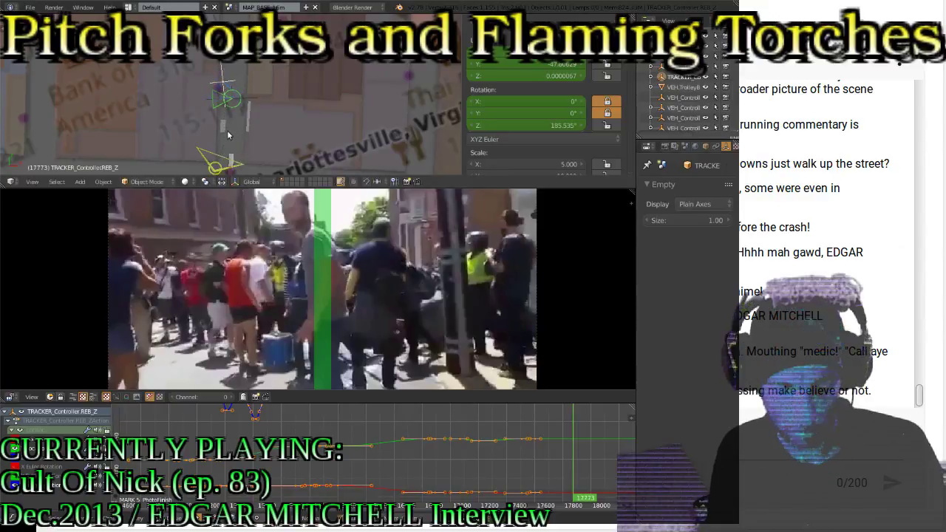
pyautogui.press('i')
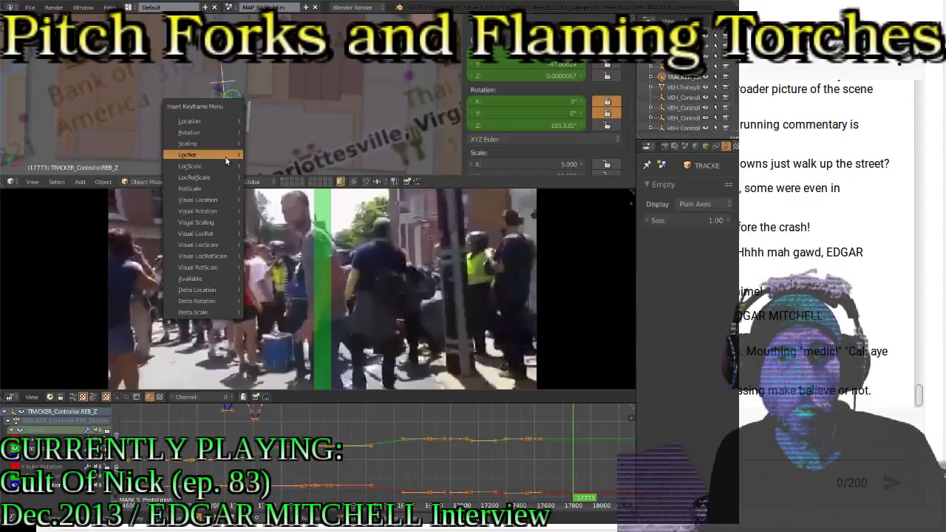
pyautogui.click(226, 155)
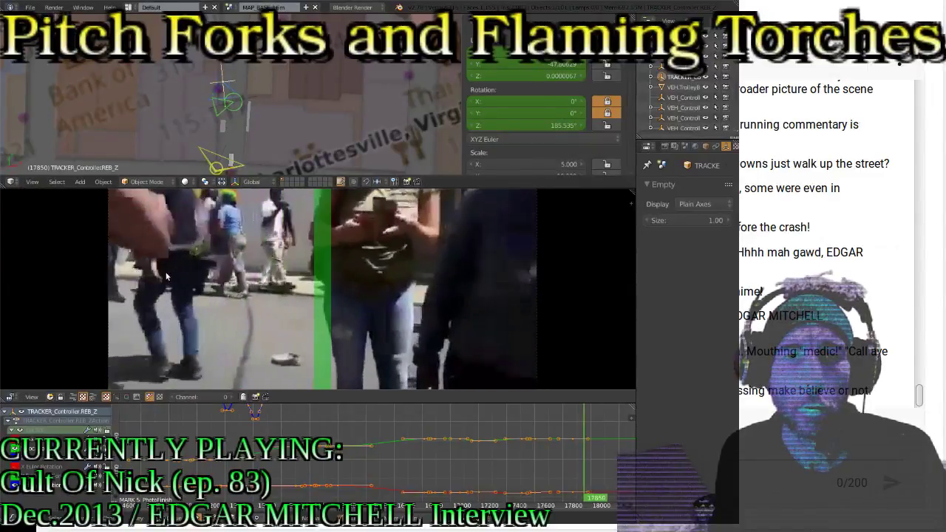
# Play on to frame 17823, rotate the REB_Z tracker to about 321.3° on Z, and insert a Rotation keyframe
pyautogui.press('Escape')
pyautogui.hotkey('alt', 'a')
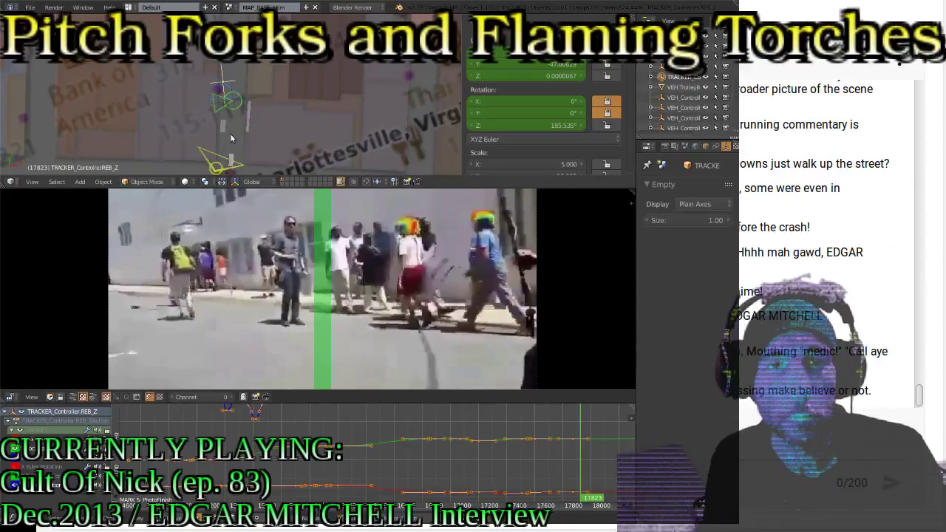
pyautogui.press('r')
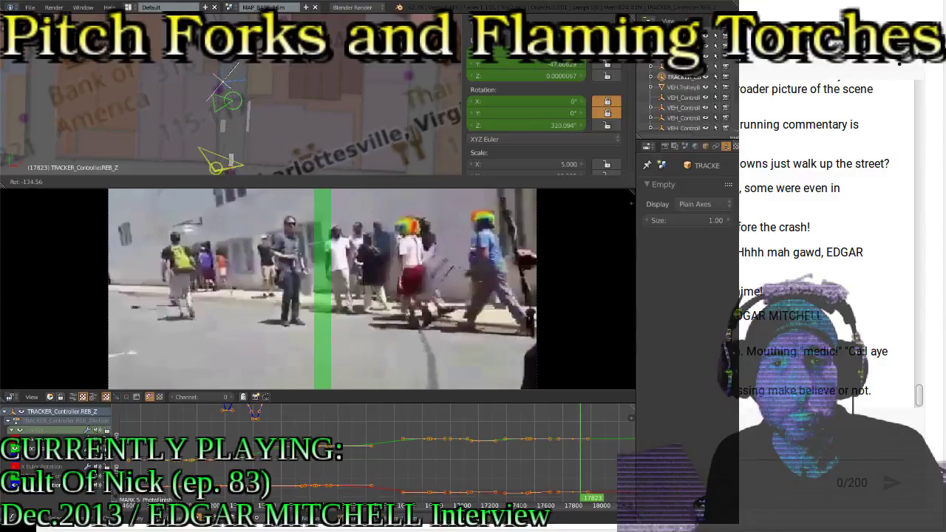
pyautogui.press('Return')
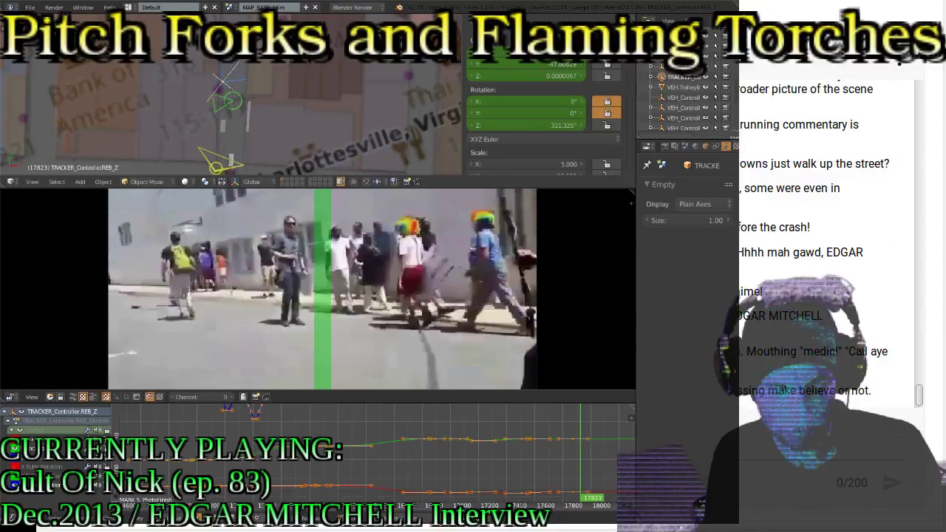
pyautogui.press('i')
pyautogui.click(262, 39)
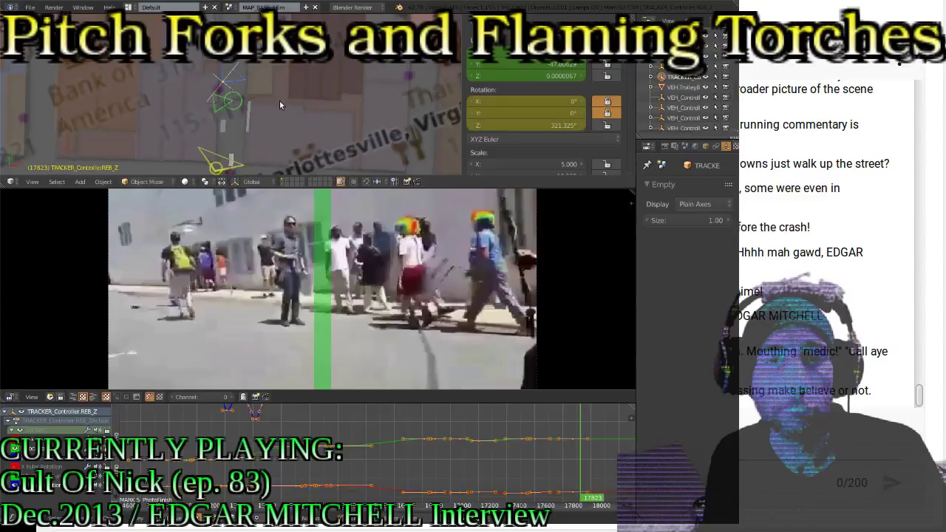
pyautogui.press('i')
pyautogui.click(257, 42)
# Rotate the REB_Z tracker to about 294.2° on Z at frame 17823 and replace its Rotation keyframe
pyautogui.press('r')
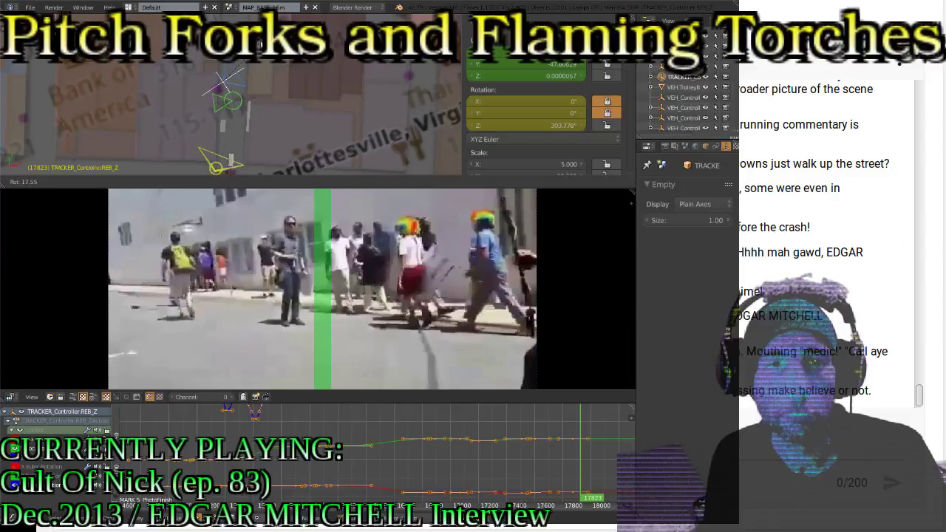
pyautogui.press('Return')
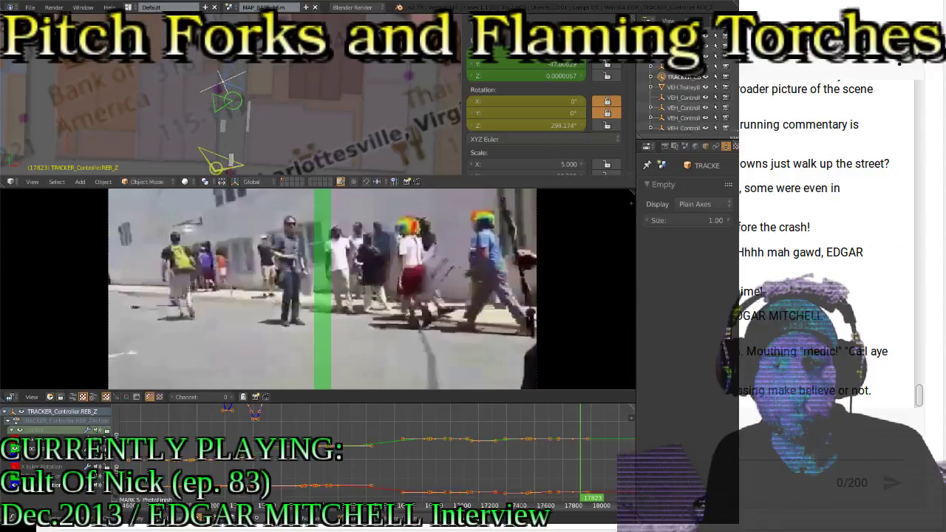
pyautogui.press('i')
pyautogui.press('Return')
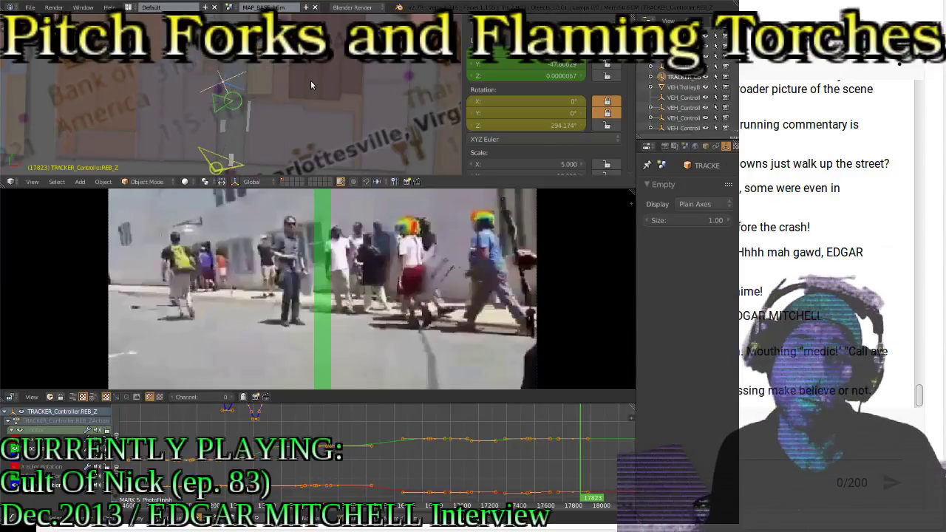
# Replay the footage, return to the keyframe at frame 17823, rotate the REB_Z tracker to about 303.5° on Z, and insert a Rotation keyframe
pyautogui.press('Down')
pyautogui.hotkey('alt', 'a')
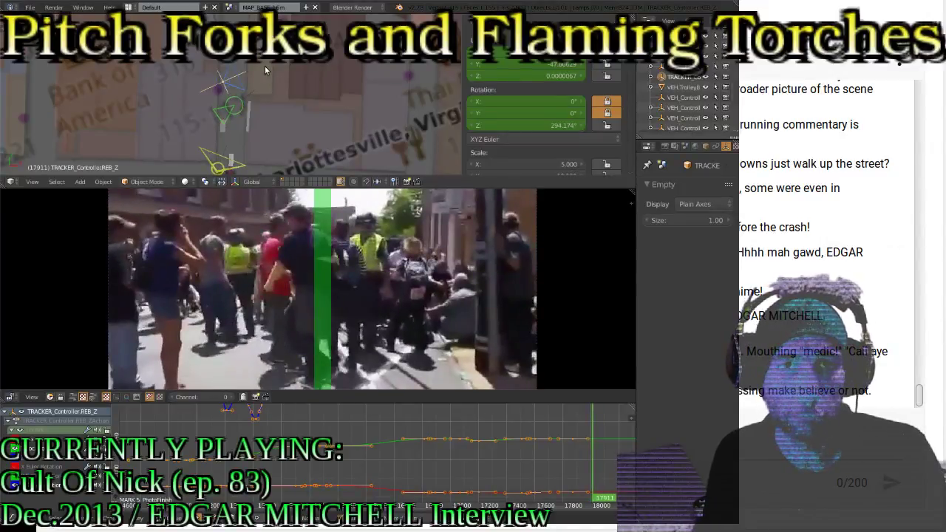
pyautogui.press('Down')
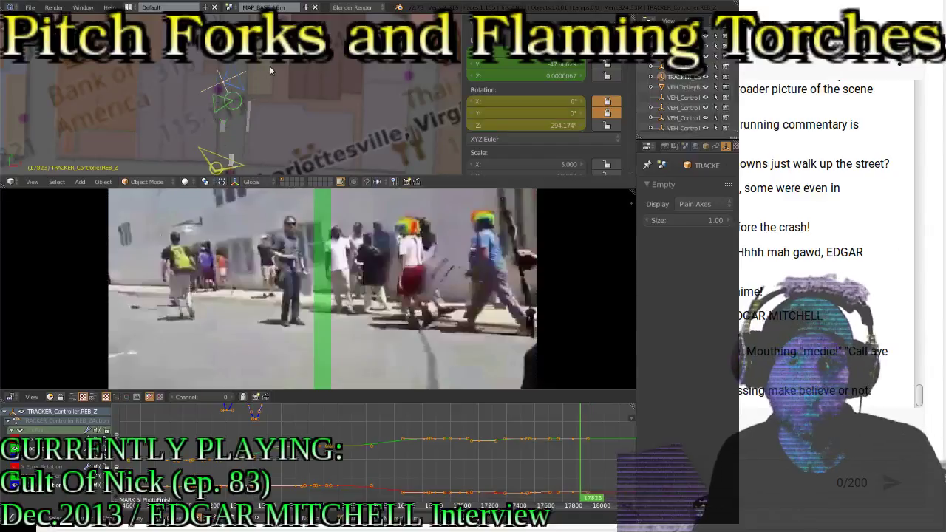
pyautogui.press('r')
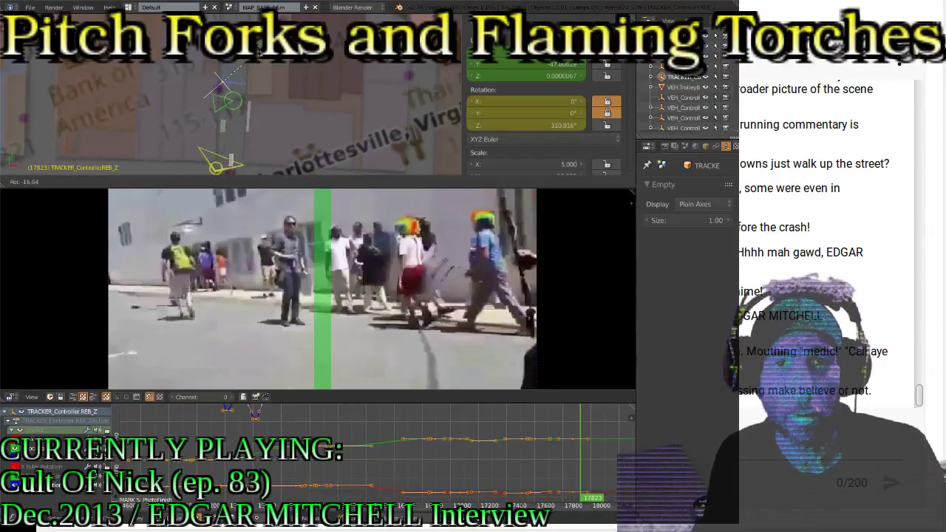
pyautogui.click(268, 59)
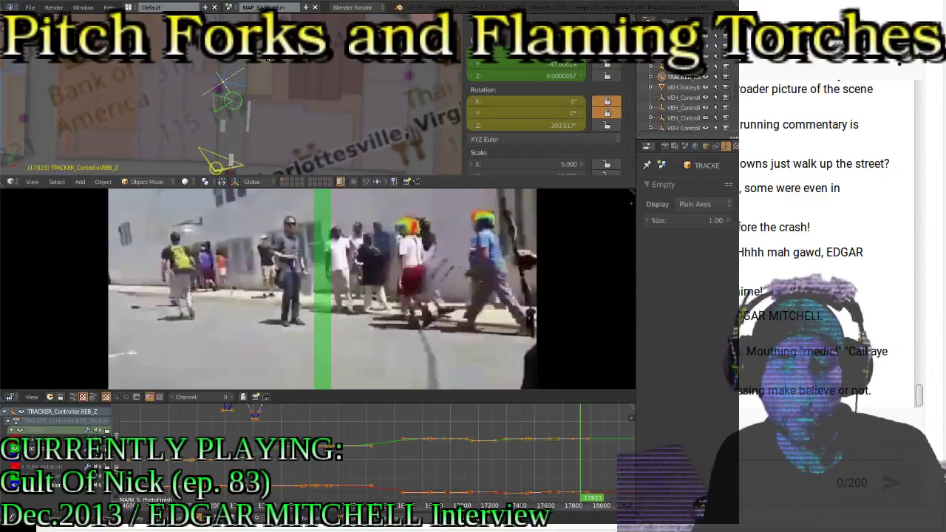
pyautogui.press('i')
pyautogui.click(267, 57)
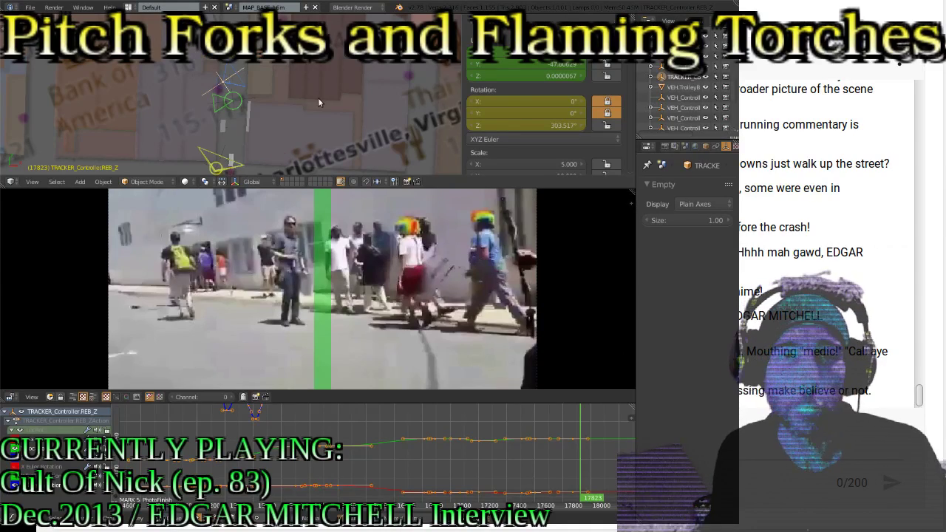
# Step the footage forward frame by frame to frame 17909 to check the next camera direction against the map
pyautogui.press('Right')
pyautogui.press('Right')
pyautogui.press('Right')
pyautogui.press('Right')
pyautogui.press('Right')
pyautogui.press('Right')
pyautogui.press('Right')
pyautogui.press('Right')
pyautogui.press('Right')
pyautogui.press('Right')
pyautogui.press('Right')
pyautogui.press('Right')
pyautogui.press('Right')
pyautogui.press('Right')
pyautogui.press('Right')
pyautogui.press('Right')
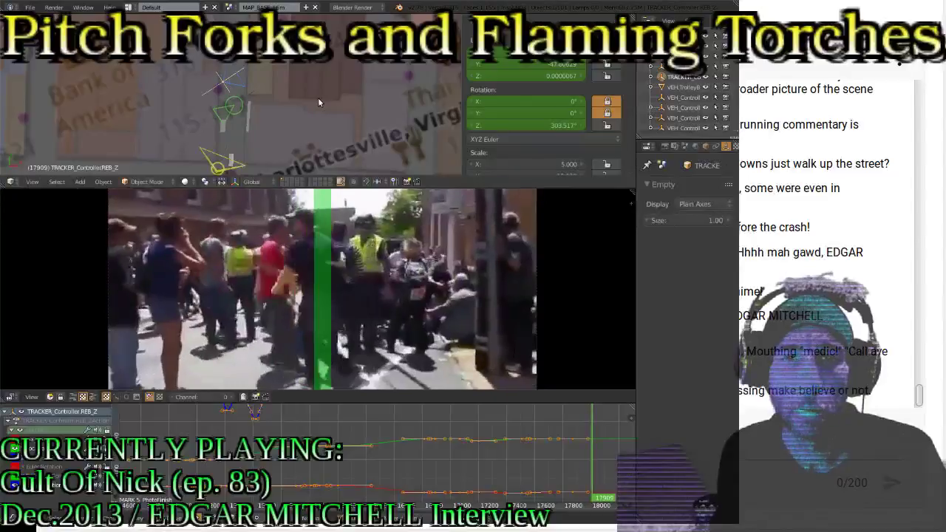
pyautogui.keyDown('shift'); pyautogui.moveTo(271, 128); pyautogui.dragTo(294, 71, button='middle'); pyautogui.keyUp('shift')
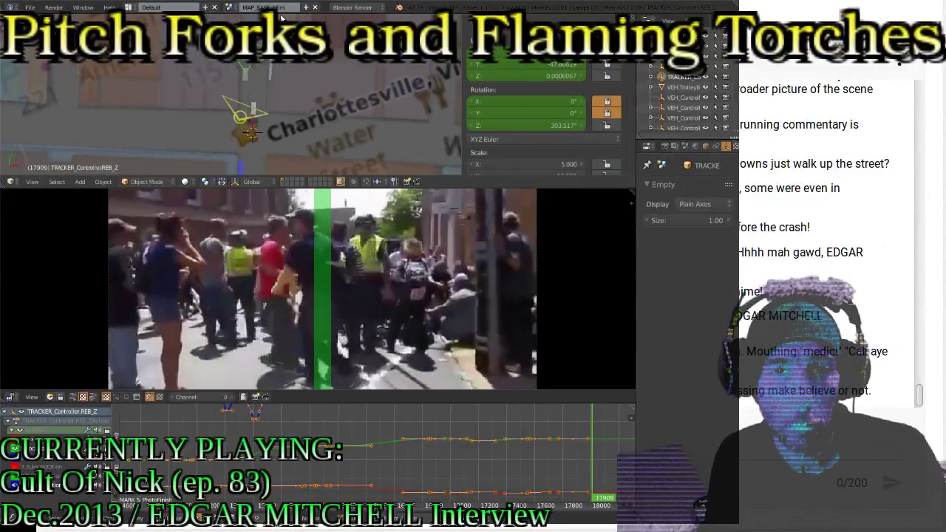
# Rotate the REB_Z tracker to about 195.2° on Z at frame 17909 and insert a LocRot keyframe
pyautogui.press('r')
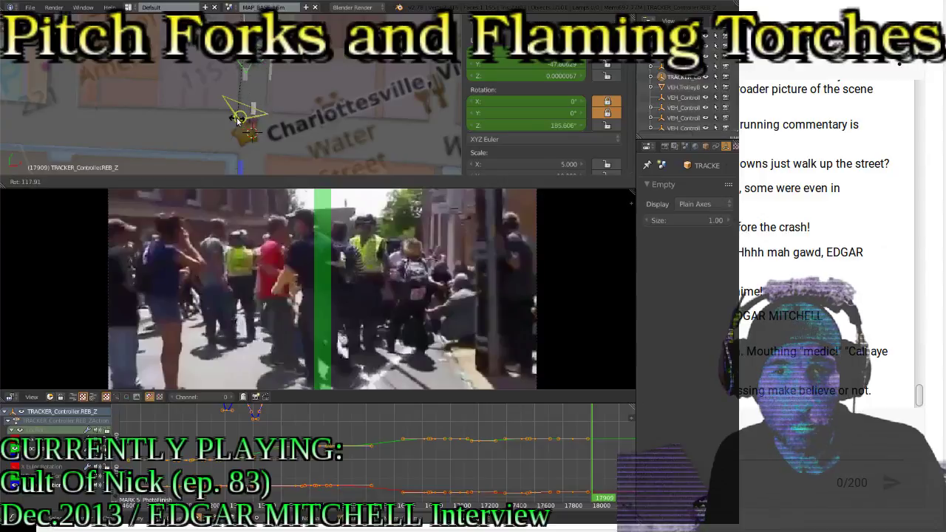
pyautogui.click(238, 120)
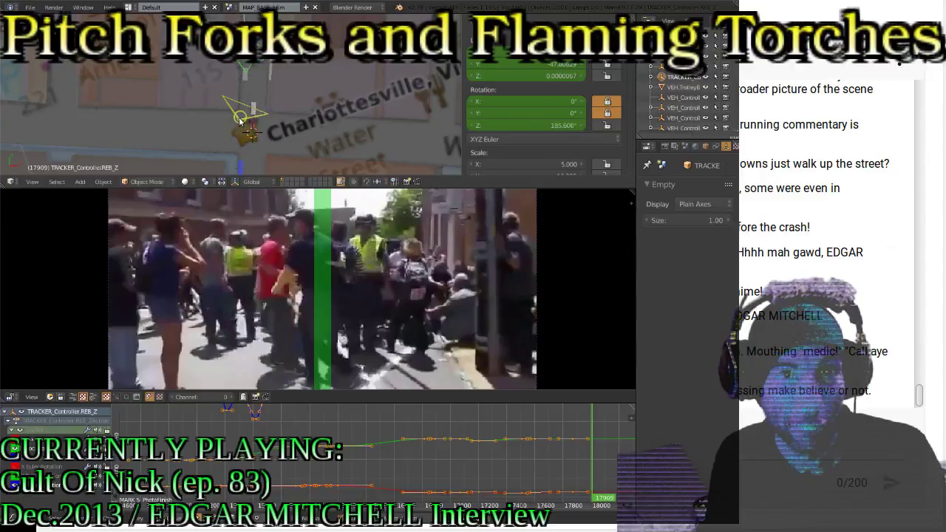
pyautogui.press('r')
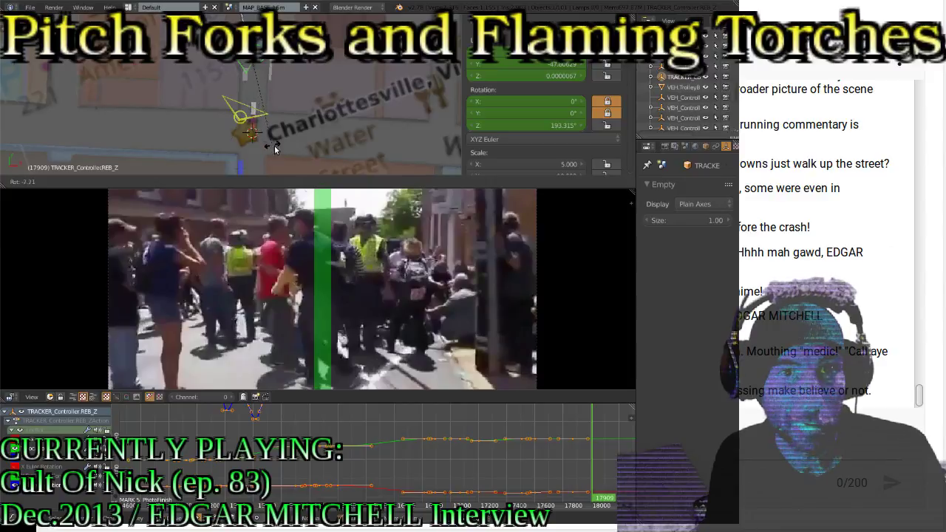
pyautogui.click(277, 149)
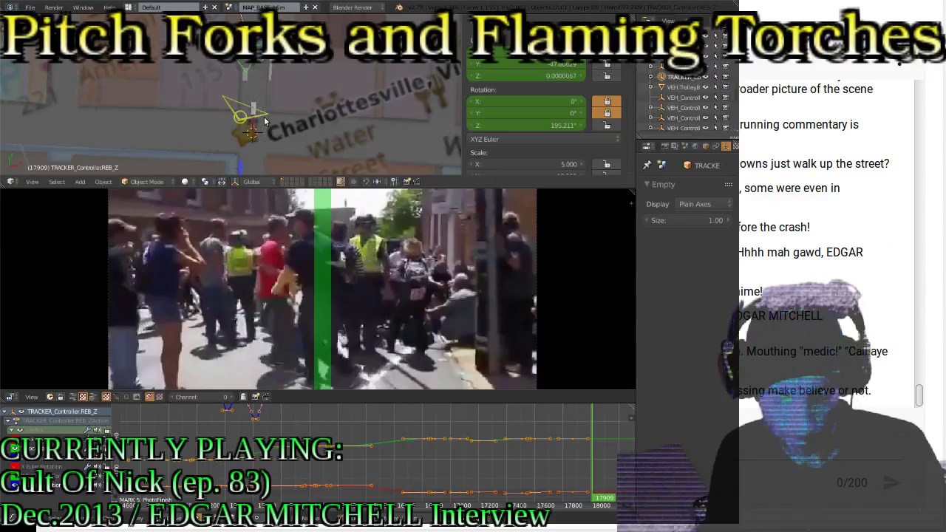
pyautogui.press('i')
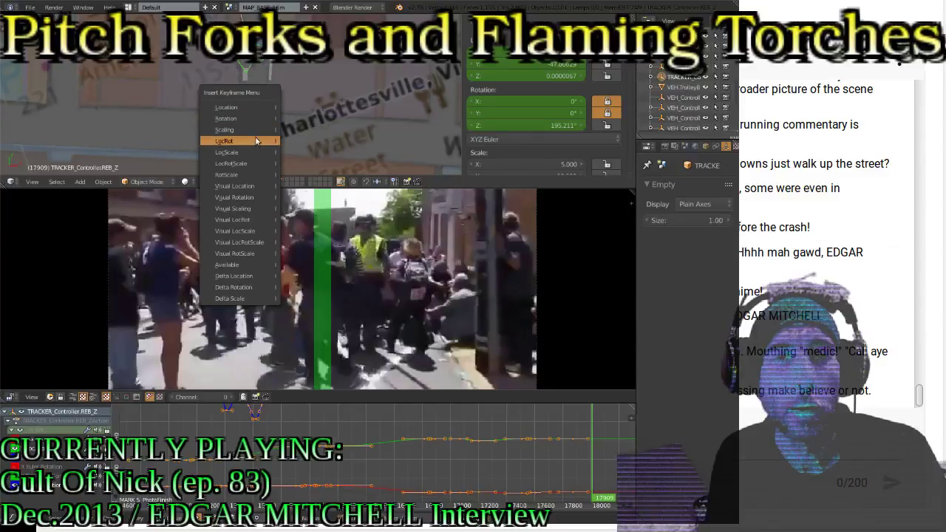
pyautogui.click(253, 140)
# Play the footage on to frame 18002 and insert a LocRot keyframe for the REB_Z tracker with its rotation as is
pyautogui.hotkey('alt', 'a')
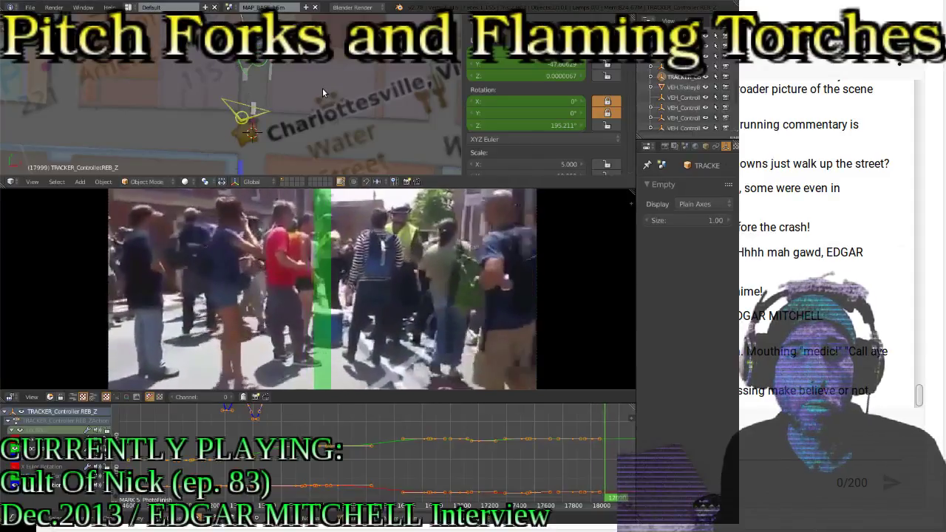
pyautogui.press('Left')
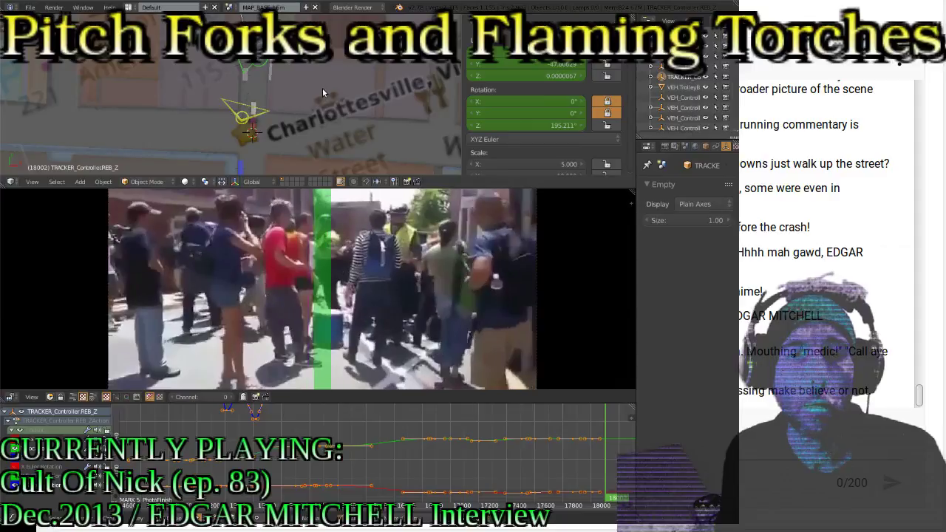
pyautogui.press('i')
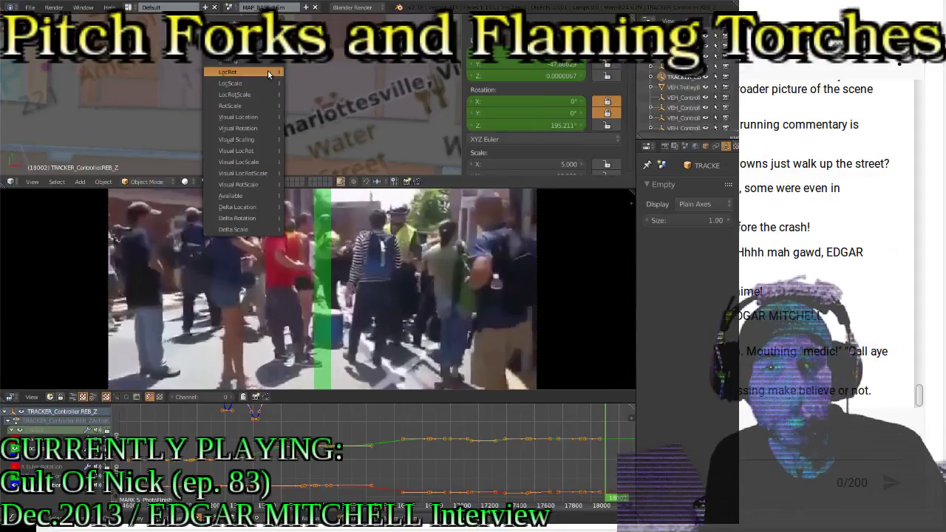
pyautogui.click(268, 72)
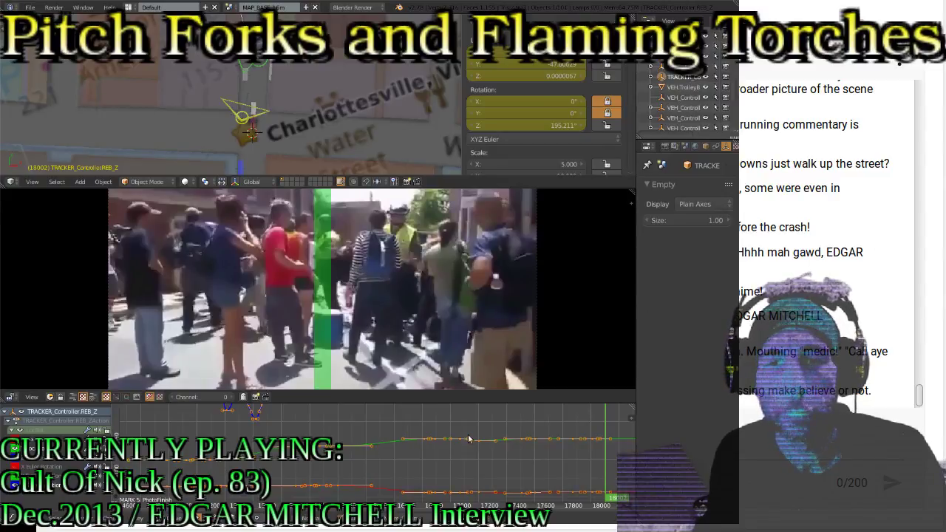
# Scrub the footage from frame 16287 forward to compare the tracker's motion, returning to the keyframe at frame 18002
pyautogui.click(364, 460)
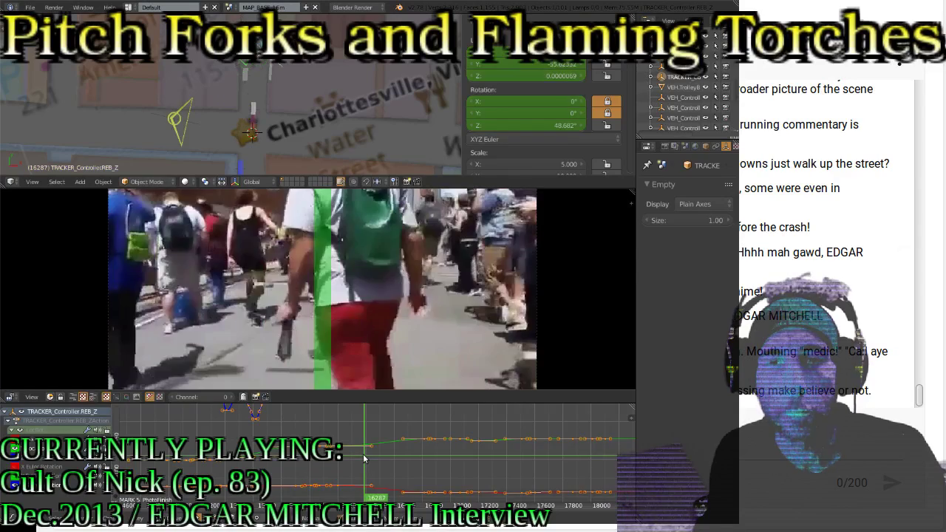
pyautogui.moveTo(364, 460); pyautogui.dragTo(589, 456)
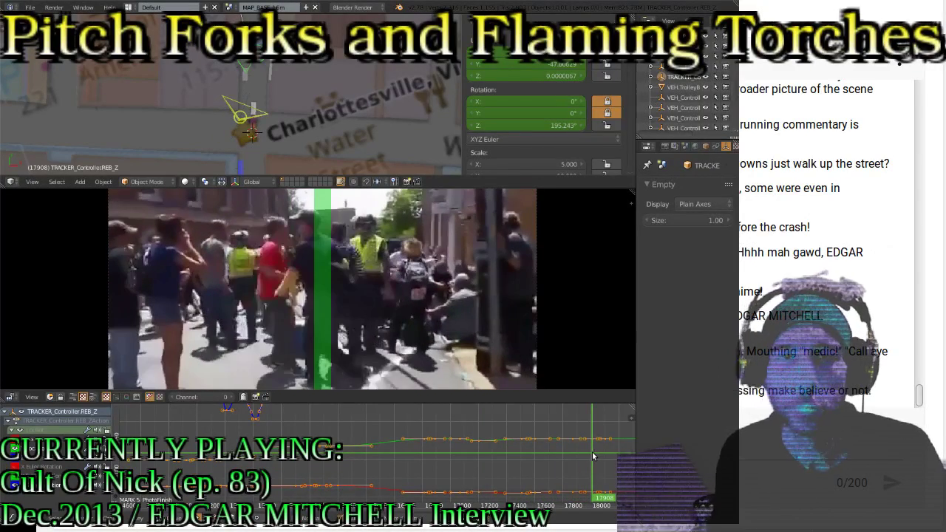
pyautogui.press('Right')
pyautogui.press('Up')
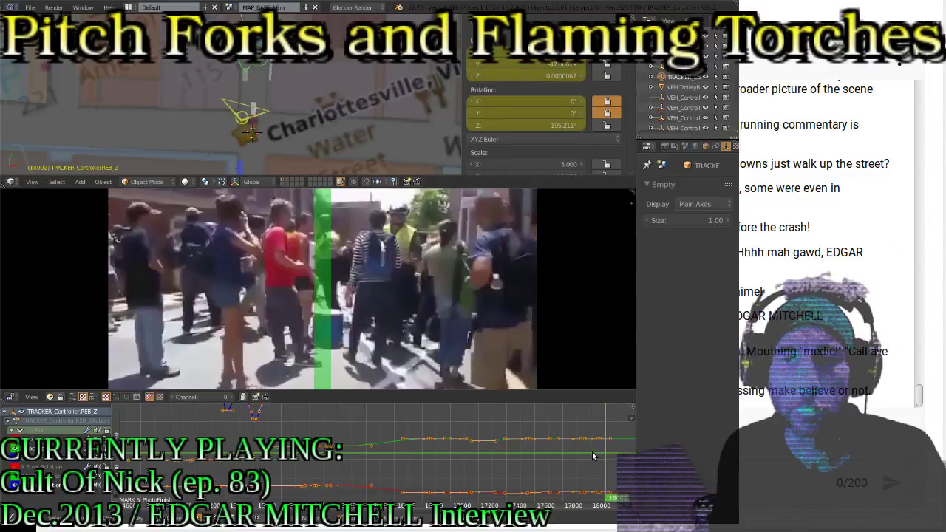
# Play on to frame 18048, rotate the REB_Z tracker to about 216.7° on Z, and insert a LocRot keyframe
pyautogui.hotkey('alt', 'a')
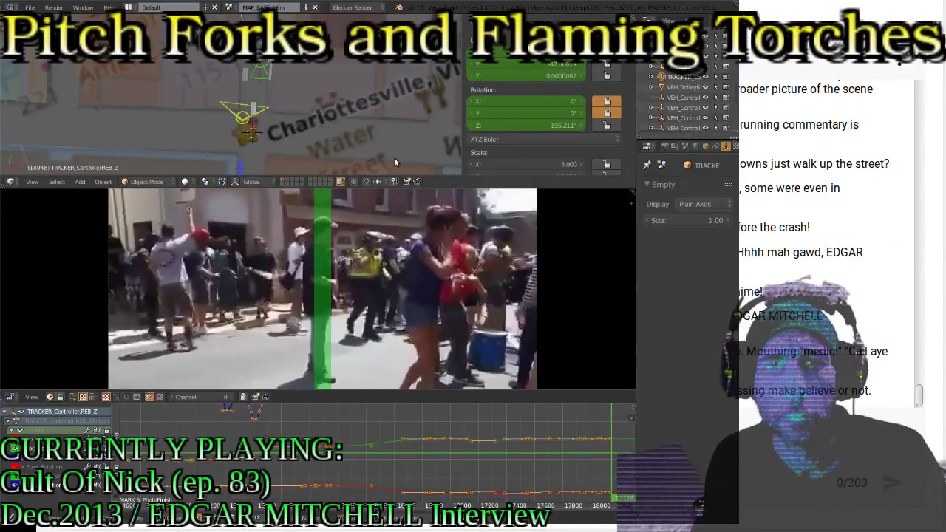
pyautogui.scroll(3, 283, 61)
pyautogui.keyDown('shift'); pyautogui.moveTo(330, 43); pyautogui.dragTo(309, 144, button='middle'); pyautogui.keyUp('shift')
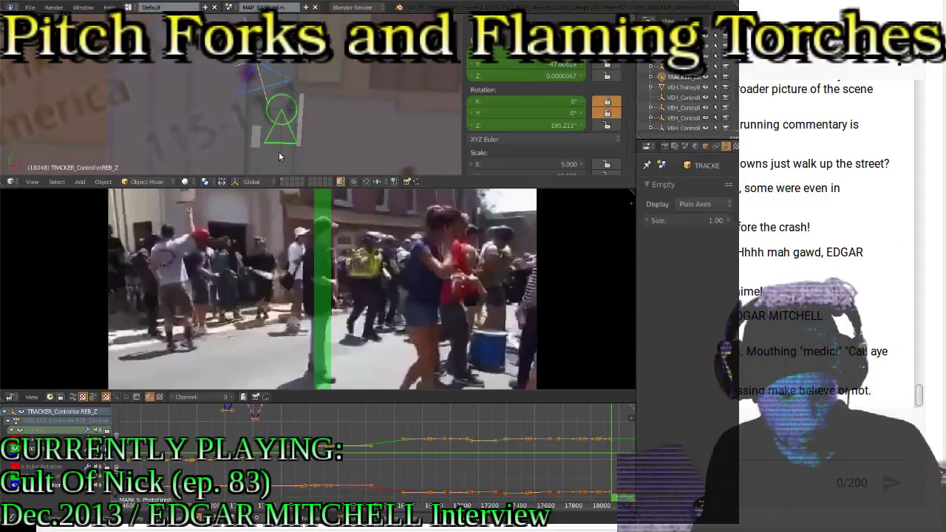
pyautogui.press('r')
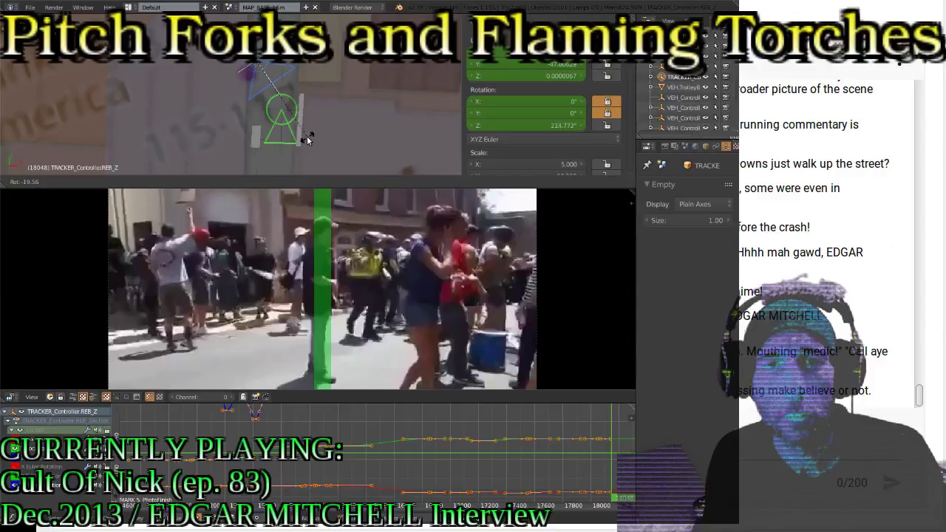
pyautogui.click(310, 137)
pyautogui.press('i')
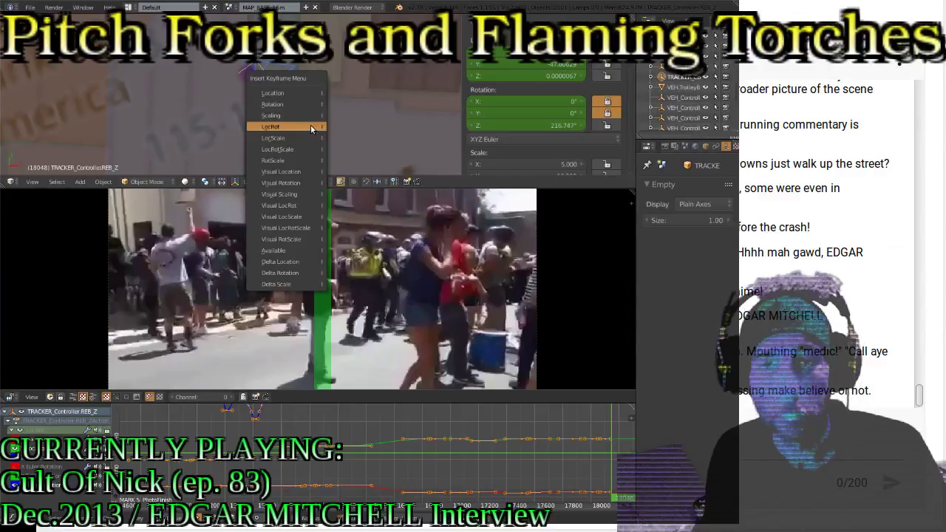
pyautogui.click(310, 125)
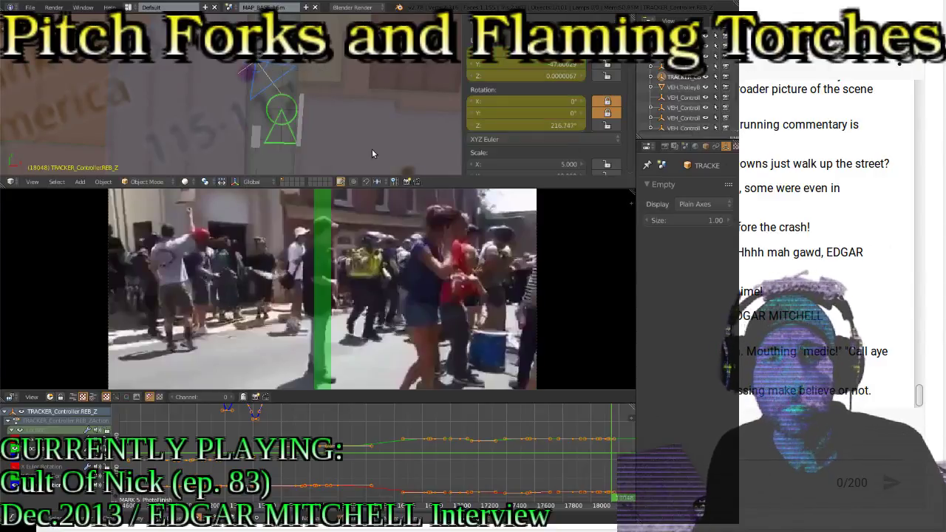
# Play on to frame 18141, rotate the REB_Z tracker to about 195.9° on Z, and insert a LocRot keyframe
pyautogui.hotkey('alt', 'a')
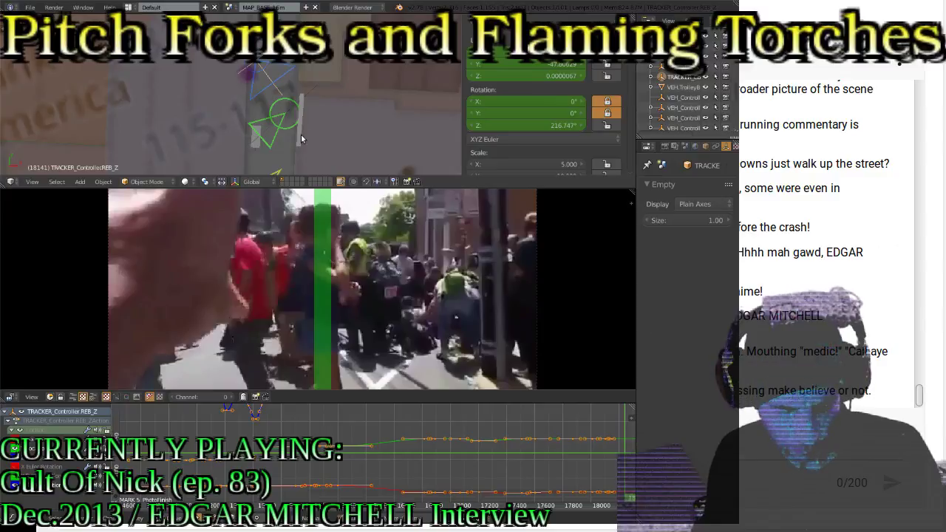
pyautogui.scroll(-3, 295, 143)
pyautogui.keyDown('shift'); pyautogui.moveTo(278, 145); pyautogui.dragTo(279, 100, button='middle'); pyautogui.keyUp('shift')
pyautogui.press('r')
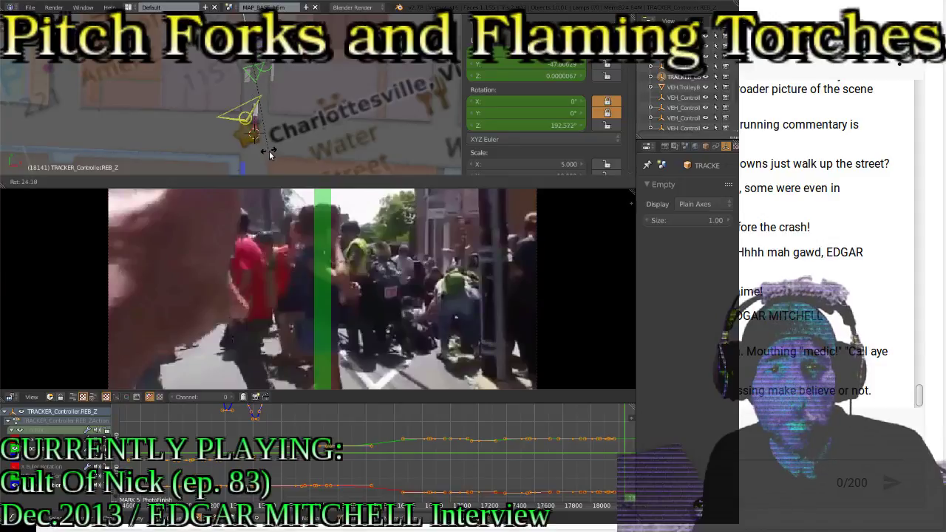
pyautogui.click(276, 157)
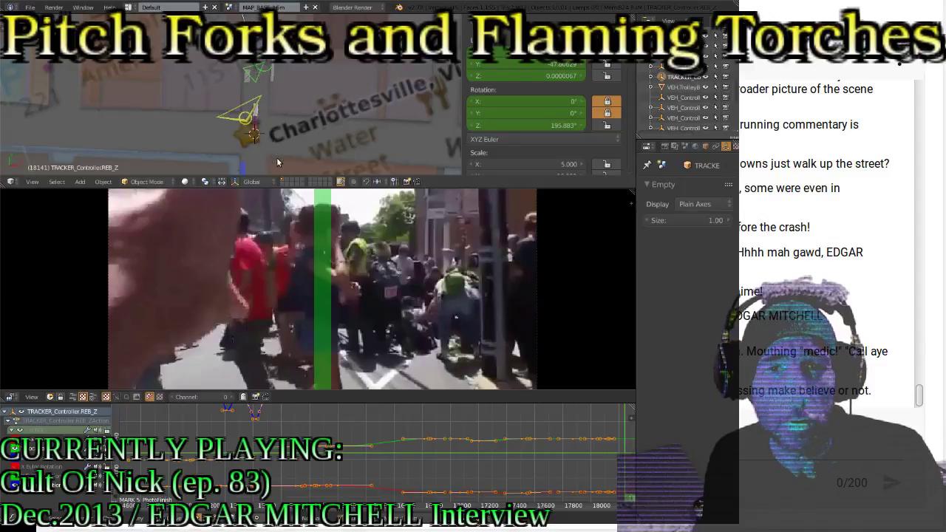
pyautogui.press('i')
pyautogui.click(287, 101)
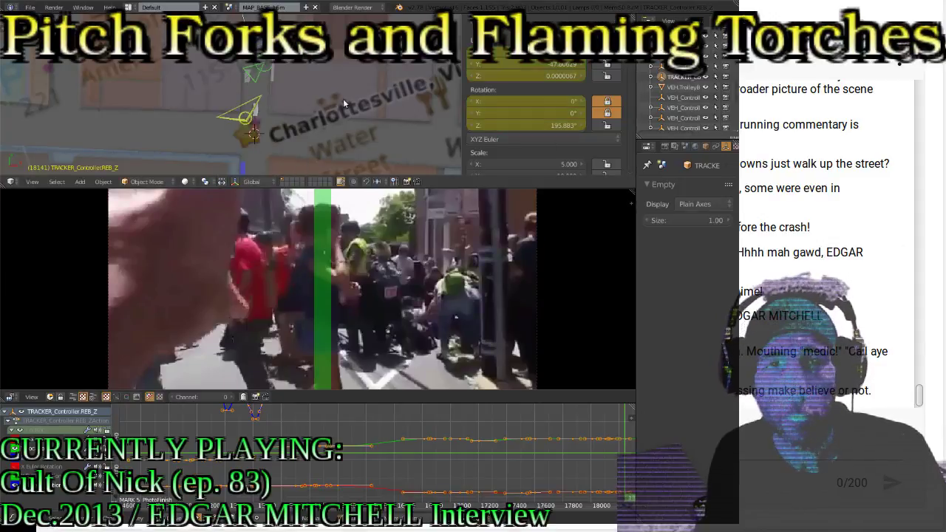
# Step back and forth through frames 18141 to 18158 to examine the camera's change of direction, stopping at frame 18152
pyautogui.press('Right')
pyautogui.press('Right')
pyautogui.press('Right')
pyautogui.press('Right')
pyautogui.press('Right')
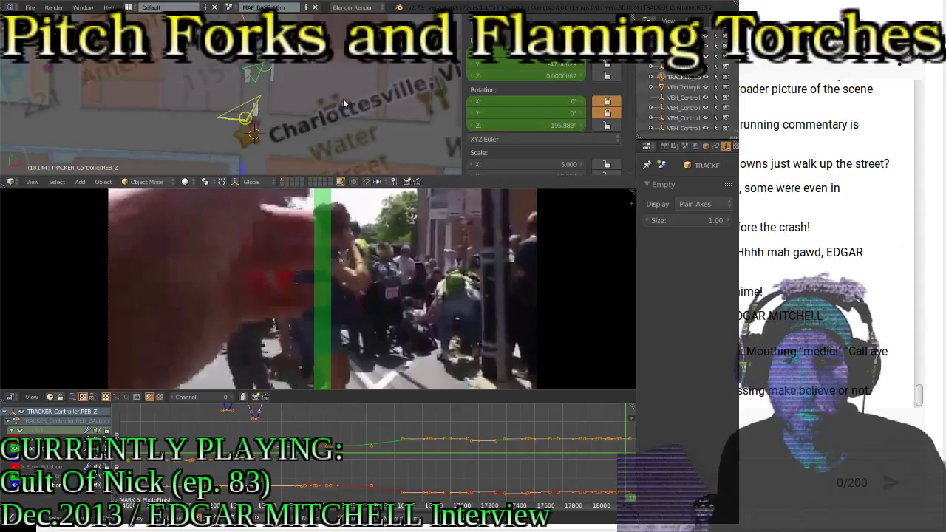
pyautogui.press('Right')
pyautogui.press('Right')
pyautogui.press('Right')
pyautogui.press('Right')
pyautogui.press('Right')
pyautogui.press('Right')
pyautogui.press('Right')
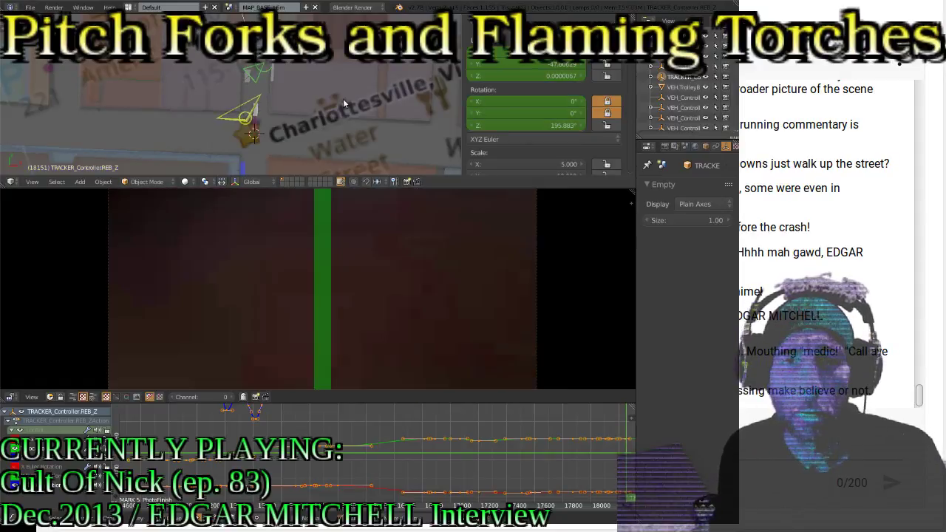
pyautogui.press('Right')
pyautogui.press('Right')
pyautogui.press('Right')
pyautogui.press('Right')
pyautogui.press('Right')
pyautogui.press('Right')
pyautogui.press('Right')
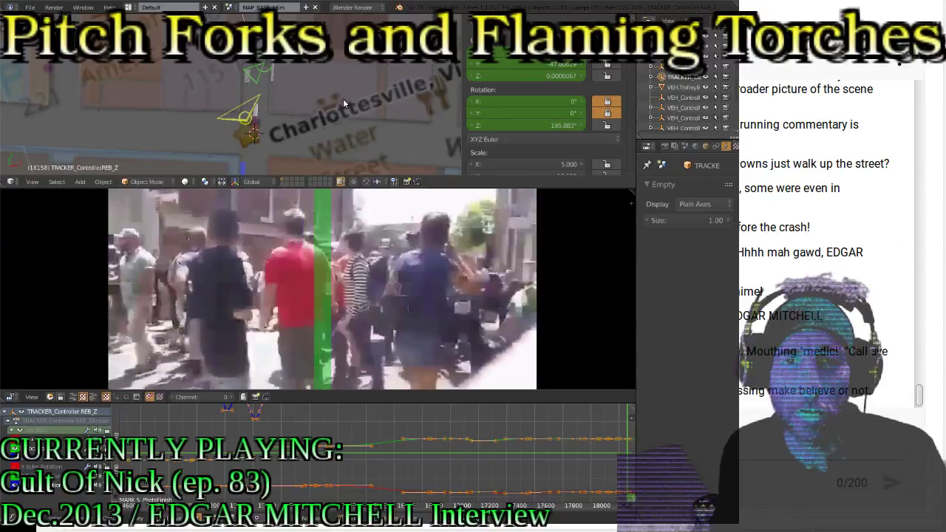
pyautogui.press('Left')
pyautogui.press('Left')
pyautogui.press('Left')
pyautogui.press('Left')
pyautogui.press('Left')
pyautogui.press('Left')
pyautogui.press('Left')
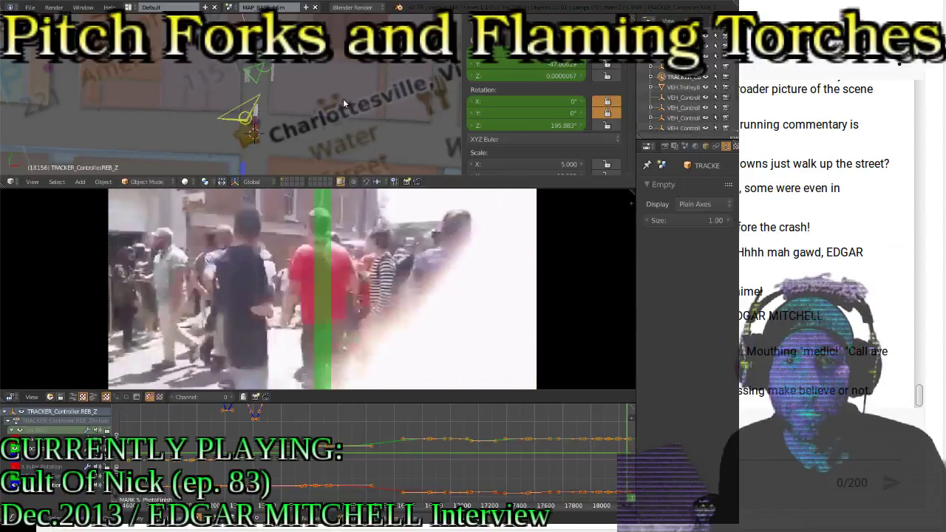
pyautogui.press('Left')
pyautogui.press('Left')
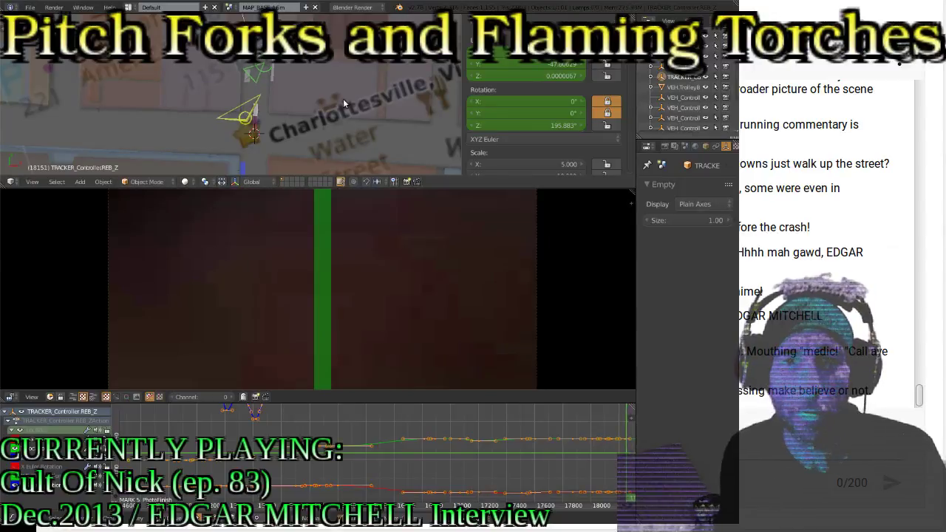
pyautogui.press('Right')
pyautogui.press('Right')
pyautogui.press('Right')
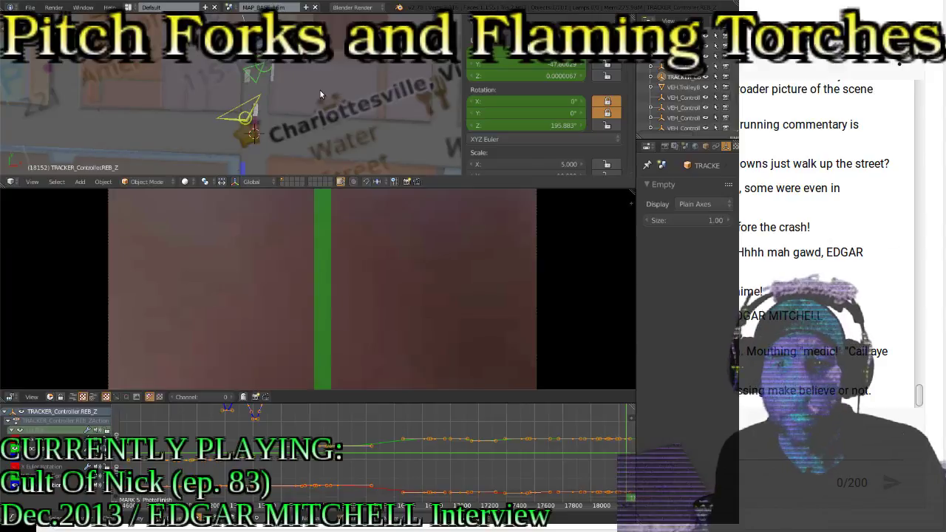
pyautogui.press('Left')
pyautogui.press('Right')
pyautogui.press('Right')
pyautogui.press('Left')
pyautogui.press('Left')
pyautogui.press('Left')
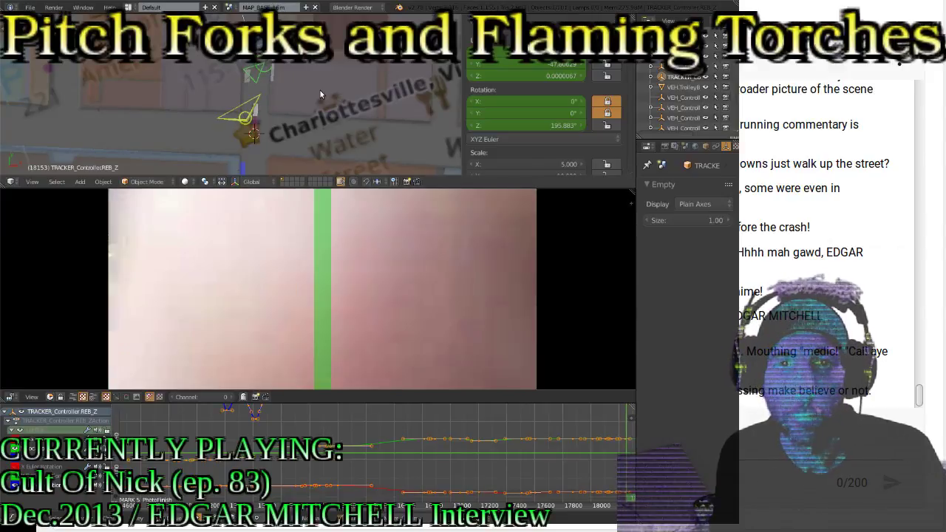
pyautogui.press('Right')
pyautogui.press('Right')
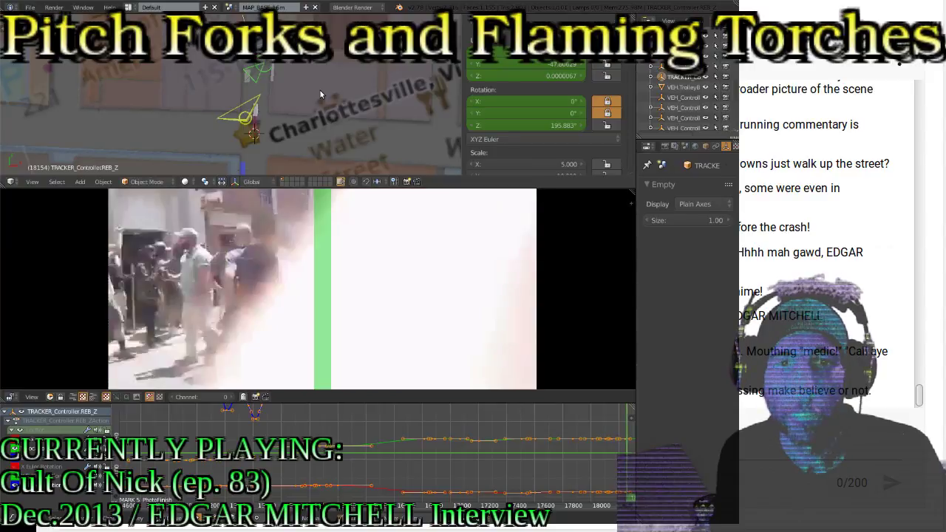
pyautogui.press('Left')
pyautogui.press('Left')
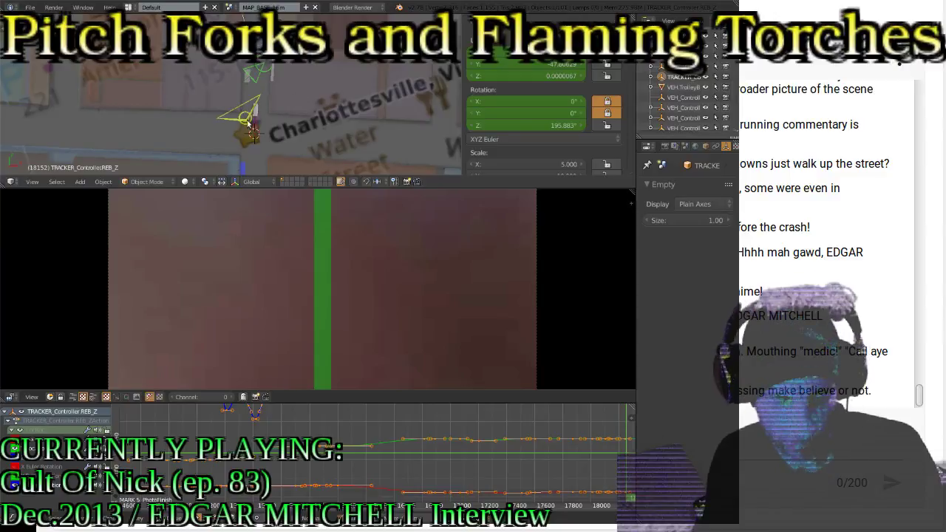
# Rotate the REB_Z tracker to about 216.0° on Z at frame 18152 and insert a LocRot keyframe
pyautogui.press('r')
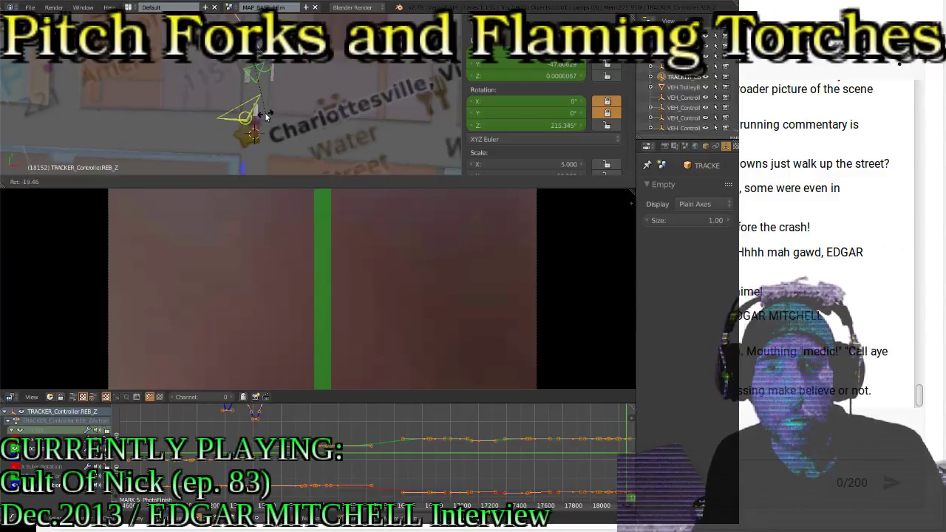
pyautogui.click(268, 116)
pyautogui.press('i')
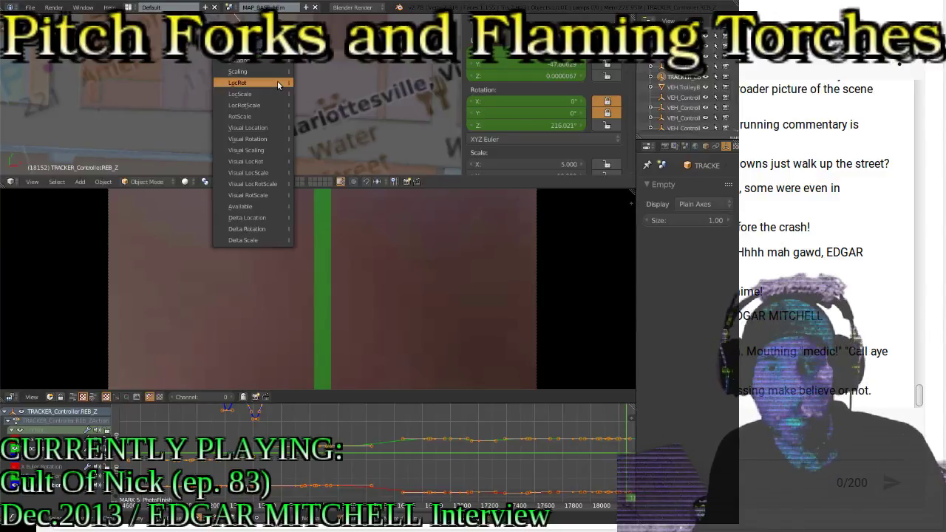
pyautogui.click(277, 81)
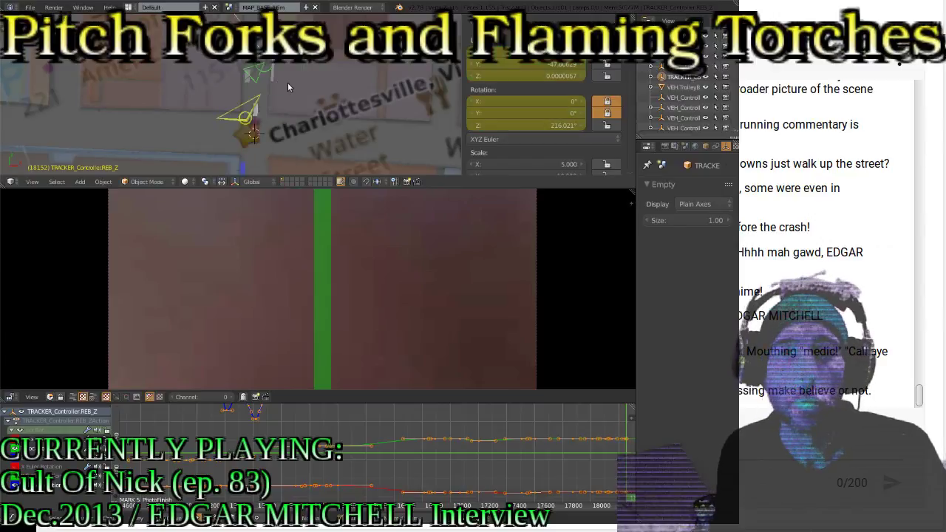
# Replay the footage from the earlier keyframes through to frame 18245 to check the REB_Z tracker's direction against the camera
pyautogui.press('Down')
pyautogui.press('Down')
pyautogui.press('Right')
pyautogui.hotkey('alt', 'a')
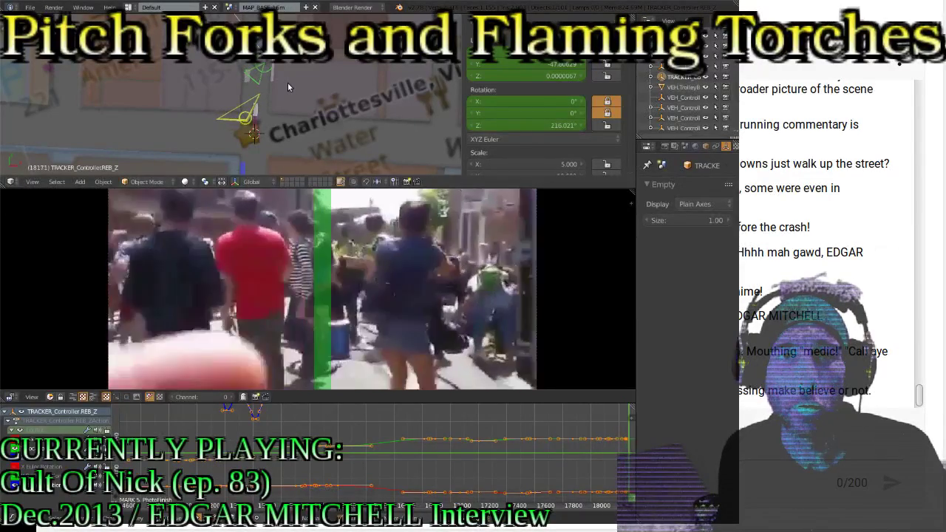
pyautogui.press('Up')
pyautogui.hotkey('alt', 'a')
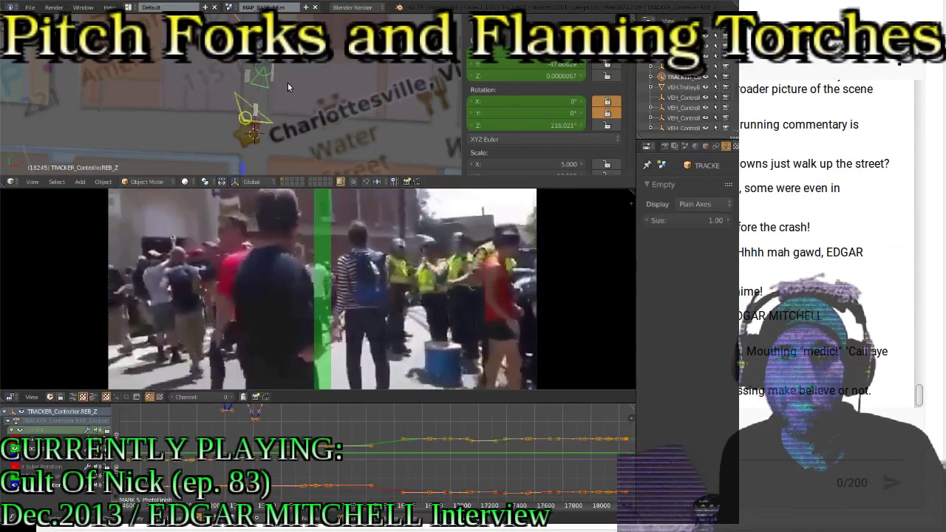
# Play on to frame 18167, rotate the REB_Z tracker to about 198.1° on Z, and insert a LocRot keyframe
pyautogui.press('Escape')
pyautogui.press('Down')
pyautogui.hotkey('alt', 'a')
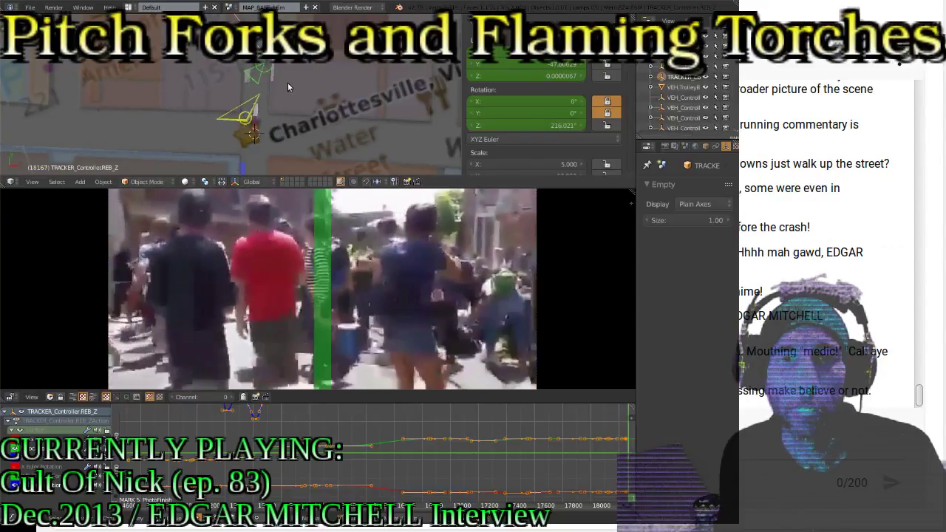
pyautogui.scroll(2, 281, 84)
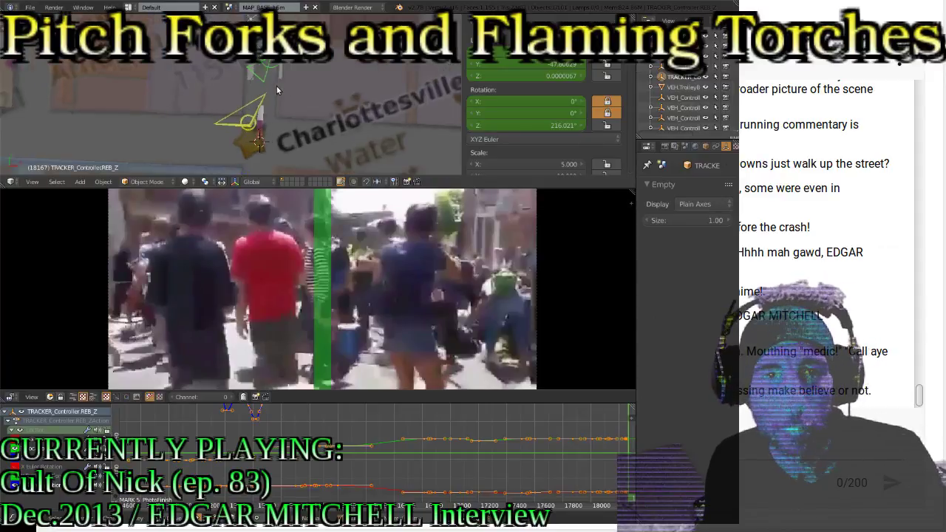
pyautogui.scroll(-2, 271, 129)
pyautogui.scroll(2, 283, 89)
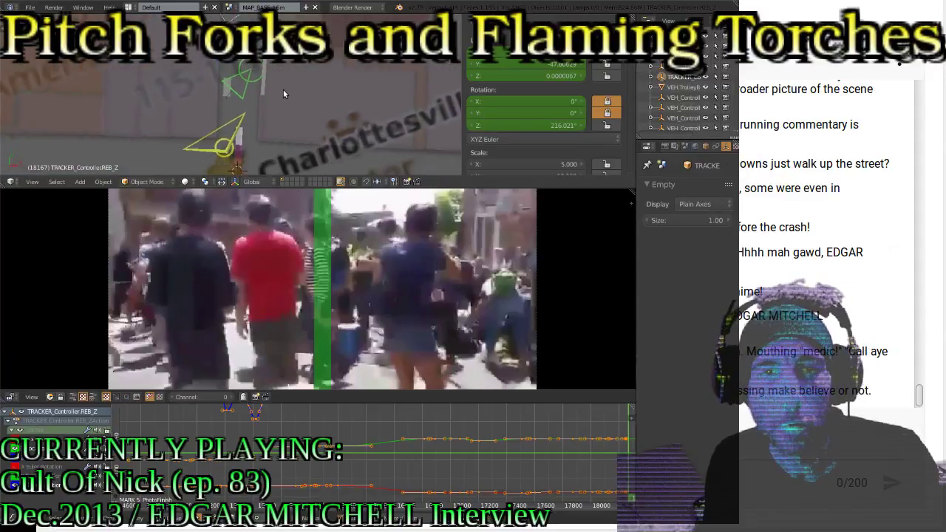
pyautogui.press('r')
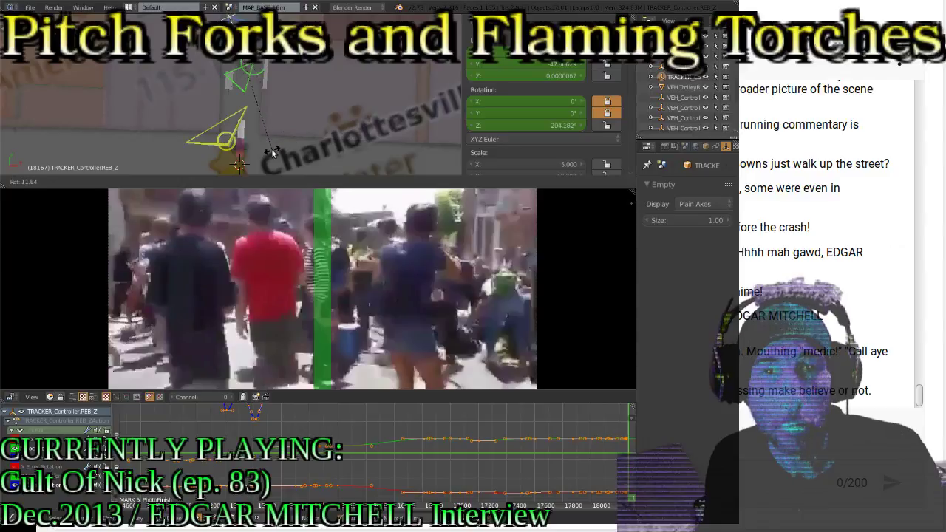
pyautogui.click(268, 153)
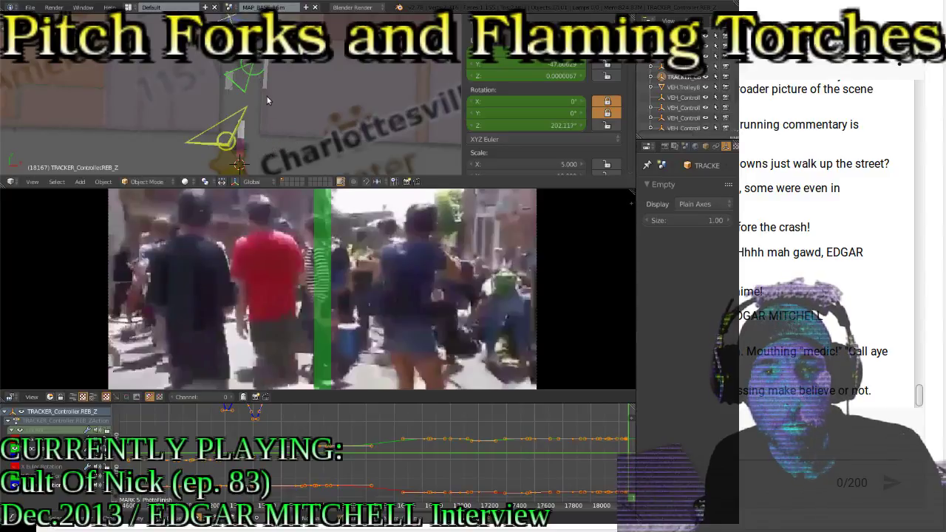
pyautogui.press('r')
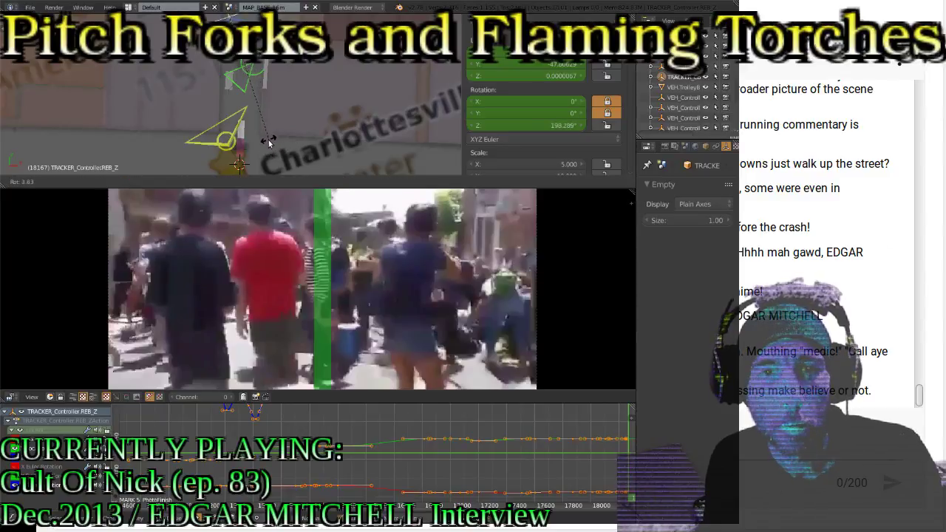
pyautogui.click(269, 148)
pyautogui.press('r')
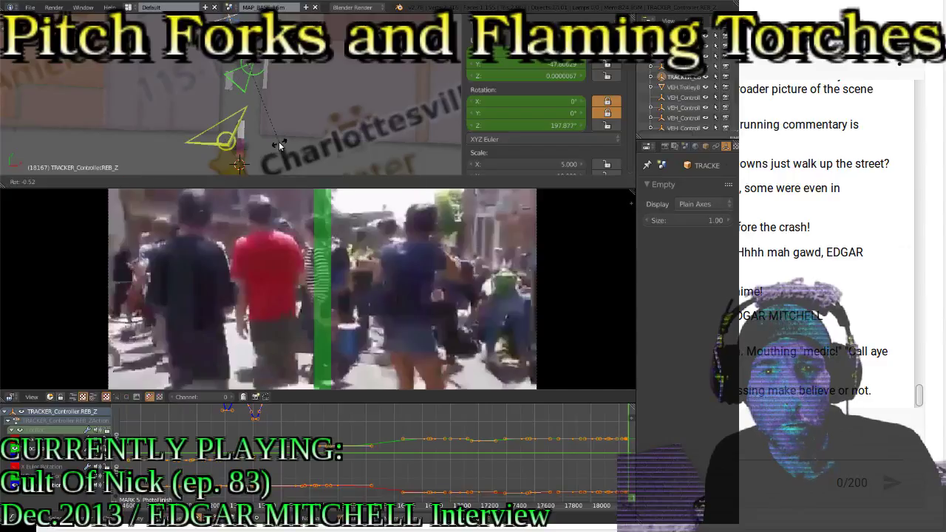
pyautogui.click(281, 145)
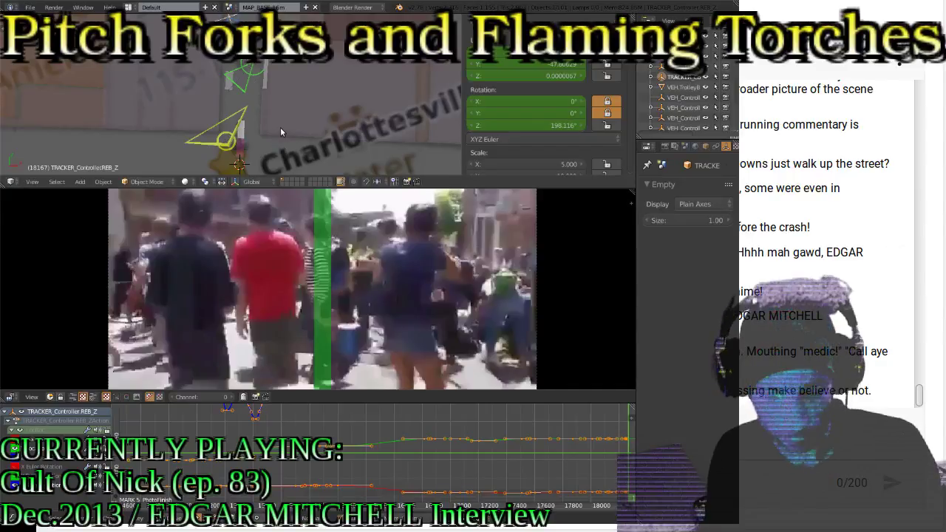
pyautogui.press('i')
pyautogui.click(281, 131)
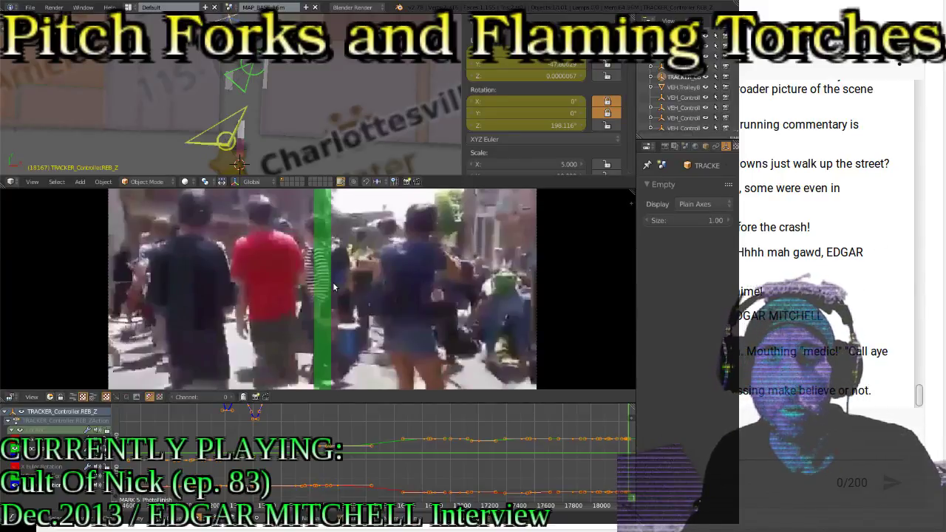
# Play the footage on to frame 18282 and examine the people around the green centre strip up close
pyautogui.hotkey('alt', 'a')
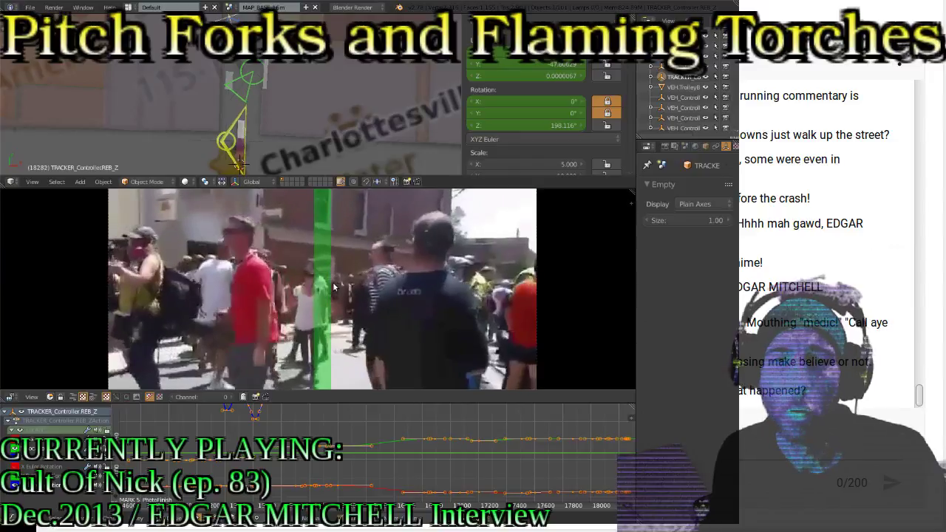
pyautogui.scroll(1, 373, 311)
pyautogui.scroll(1, 377, 315)
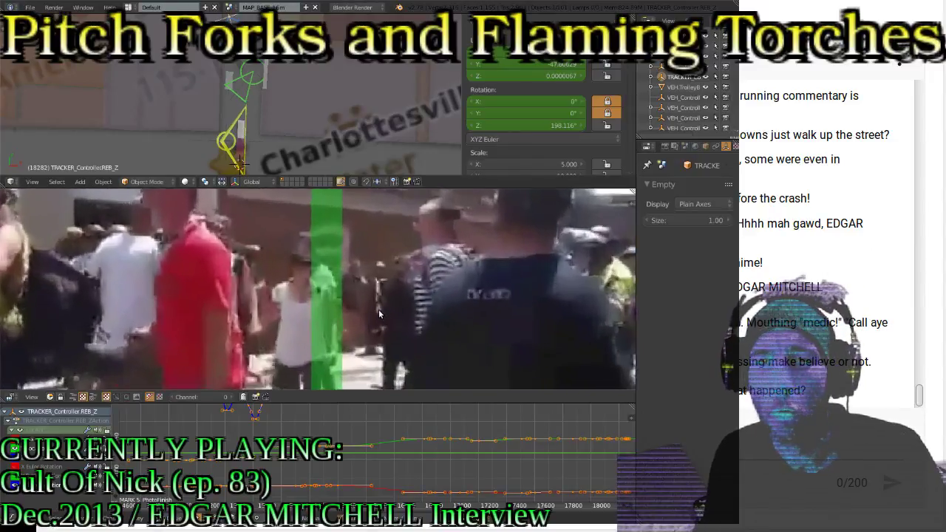
pyautogui.scroll(2, 369, 325)
pyautogui.scroll(1, 363, 336)
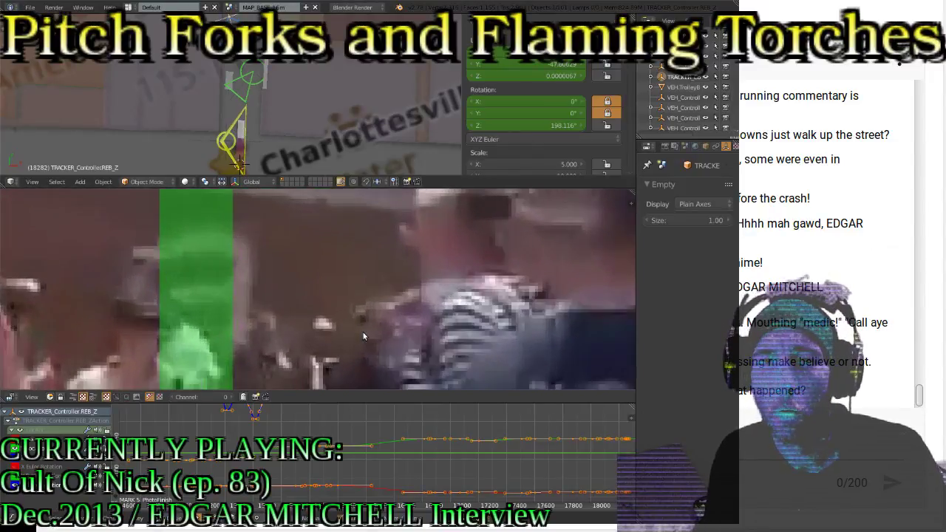
pyautogui.scroll(-4, 363, 336)
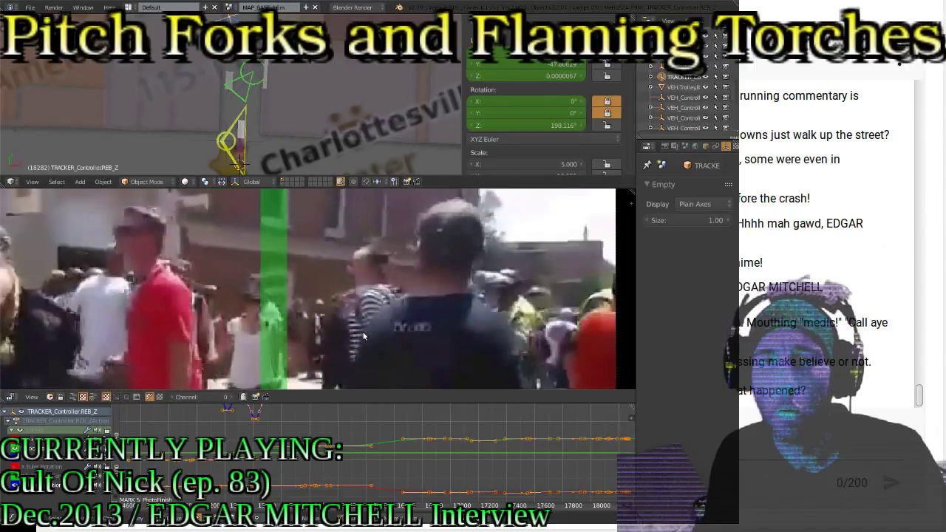
# Step back through the frames from 18282 to 18249 to examine how the camera's direction changes
pyautogui.press('Left')
pyautogui.press('Left')
pyautogui.press('Left')
pyautogui.press('Left')
pyautogui.press('Left')
pyautogui.press('Left')
pyautogui.press('Left')
pyautogui.press('Left')
pyautogui.press('Left')
pyautogui.press('Left')
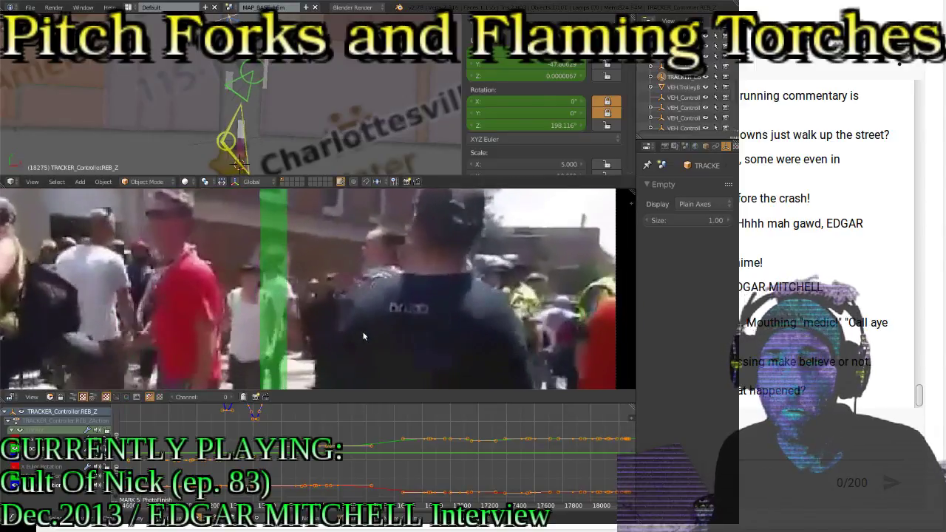
pyautogui.press('Left')
pyautogui.press('Left')
pyautogui.press('Left')
pyautogui.press('Left')
pyautogui.press('Left')
pyautogui.press('Left')
pyautogui.press('Left')
pyautogui.press('Left')
pyautogui.press('Left')
pyautogui.press('Left')
pyautogui.press('Left')
pyautogui.press('Left')
pyautogui.press('Left')
pyautogui.press('Left')
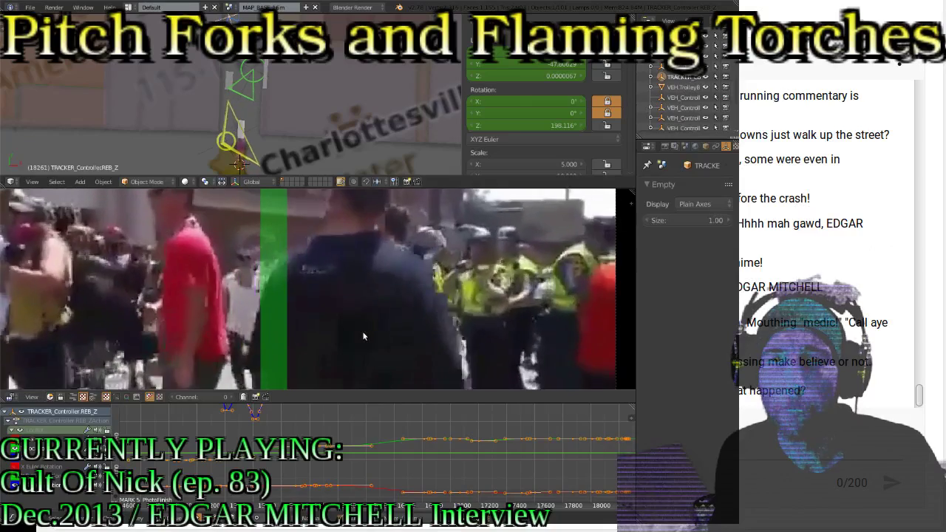
pyautogui.press('Left')
pyautogui.press('Left')
pyautogui.press('Left')
pyautogui.press('Left')
pyautogui.press('Left')
pyautogui.press('Left')
pyautogui.press('Left')
pyautogui.press('Left')
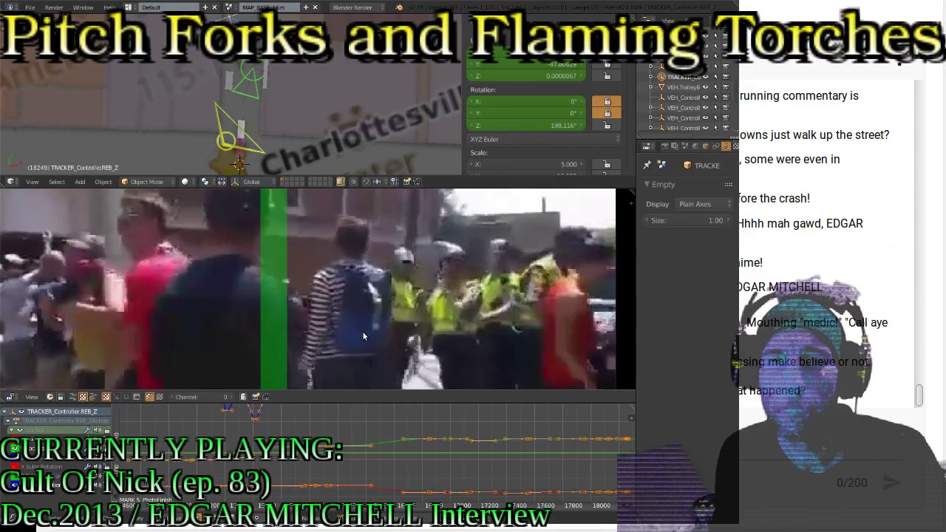
# Replay the footage to frame 18277, rotate the REB_Z tracker to about 211.7° on Z, and insert a LocRot keyframe
pyautogui.hotkey('alt', 'a')
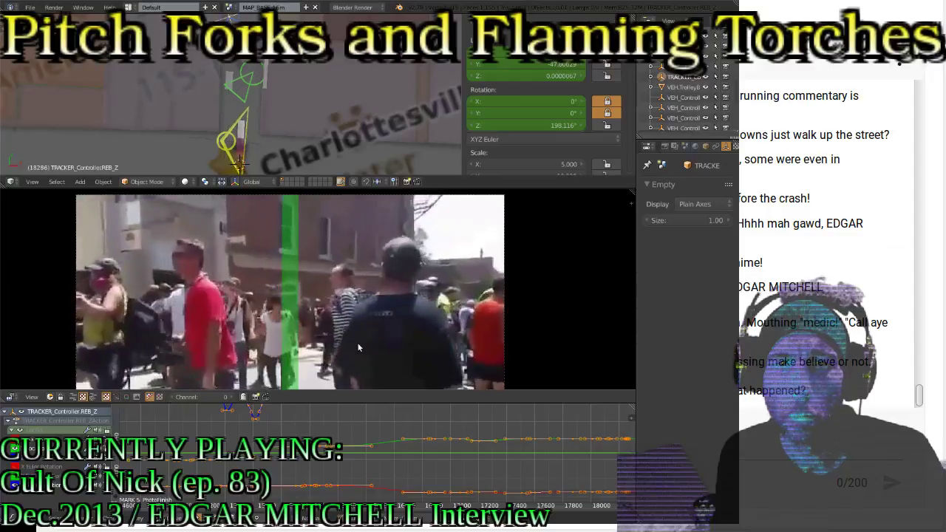
pyautogui.scroll(-5, 357, 343)
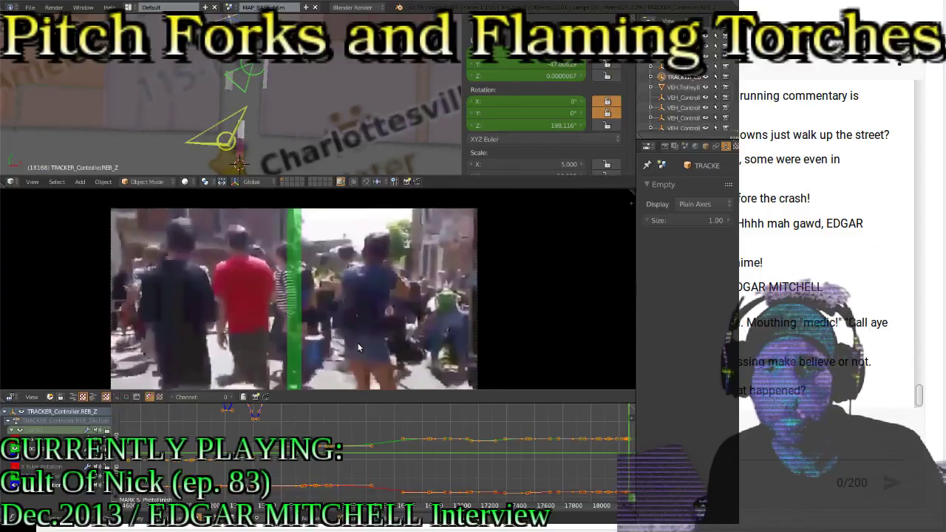
pyautogui.moveTo(358, 343); pyautogui.dragTo(359, 323, button='middle')
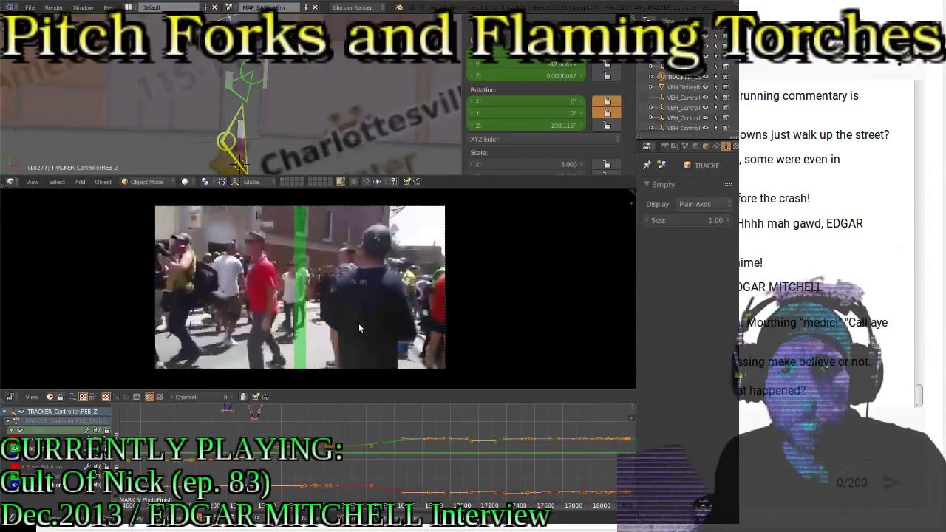
pyautogui.keyDown('shift'); pyautogui.moveTo(281, 76); pyautogui.dragTo(270, 103, button='middle'); pyautogui.keyUp('shift')
pyautogui.press('r')
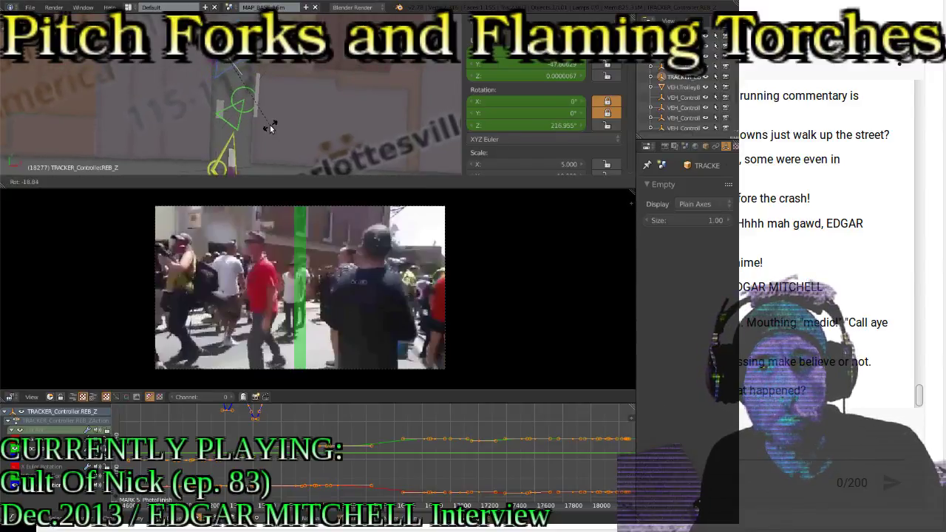
pyautogui.click(263, 132)
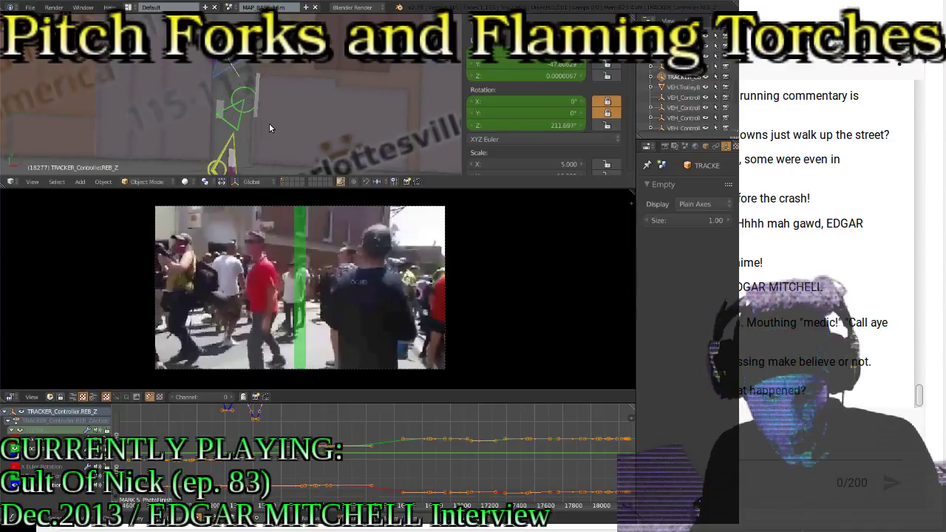
pyautogui.press('i')
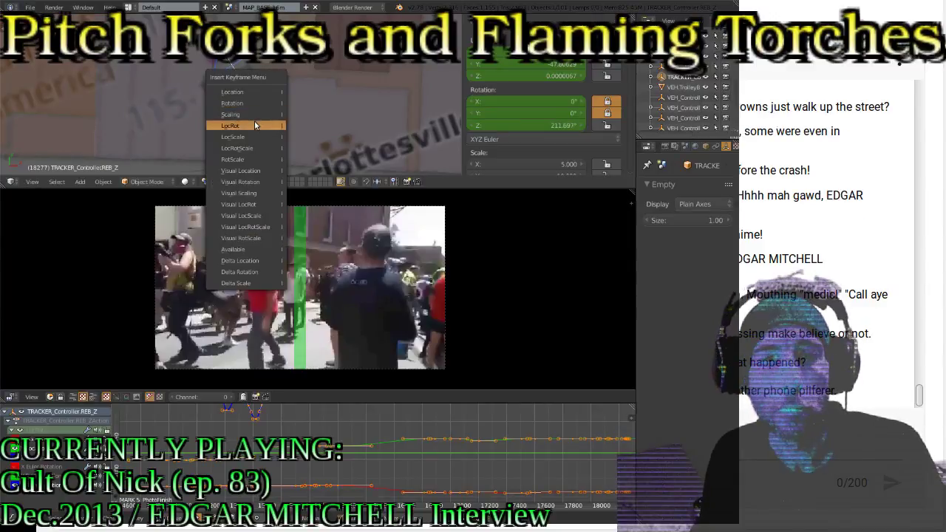
pyautogui.click(254, 124)
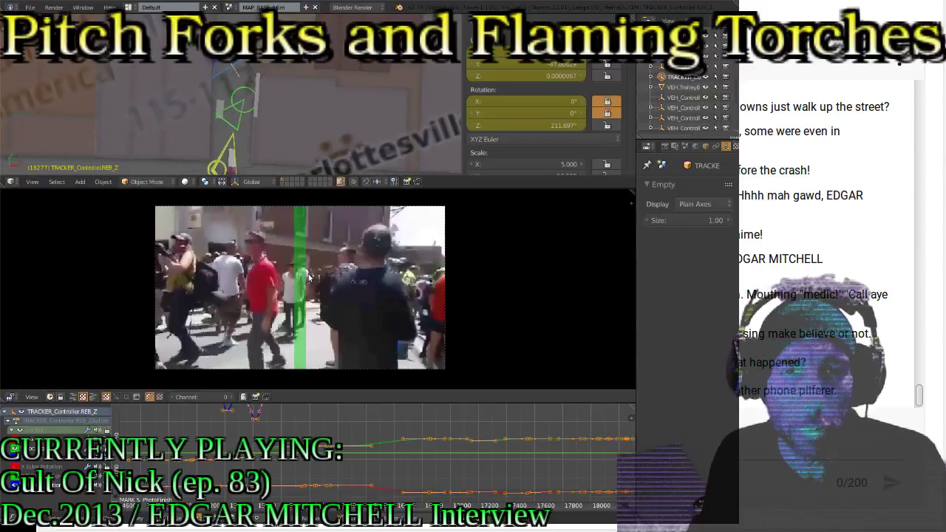
# Compare the keyframes at frames 18167 and 18277, and replay the footage through frame 18340 to check the REB_Z tracker's direction
pyautogui.scroll(1, 308, 277)
pyautogui.scroll(-1, 309, 277)
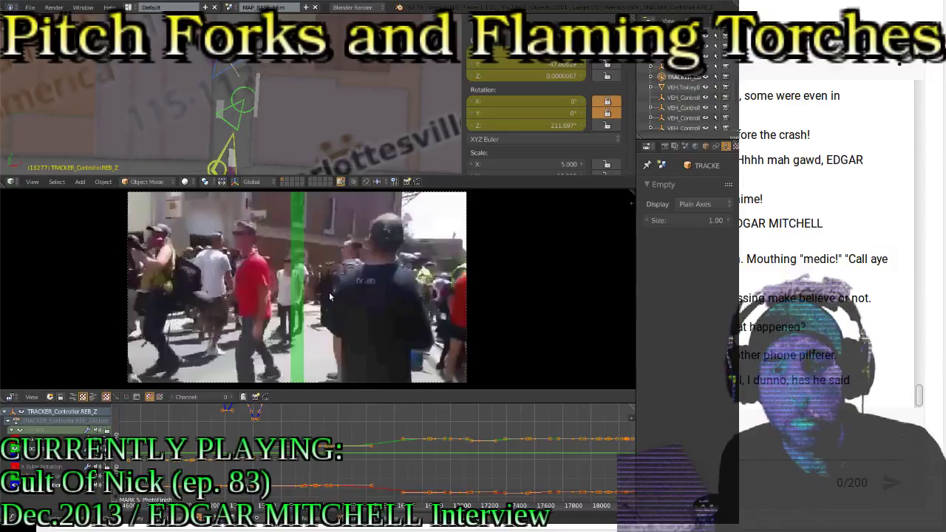
pyautogui.press('Down')
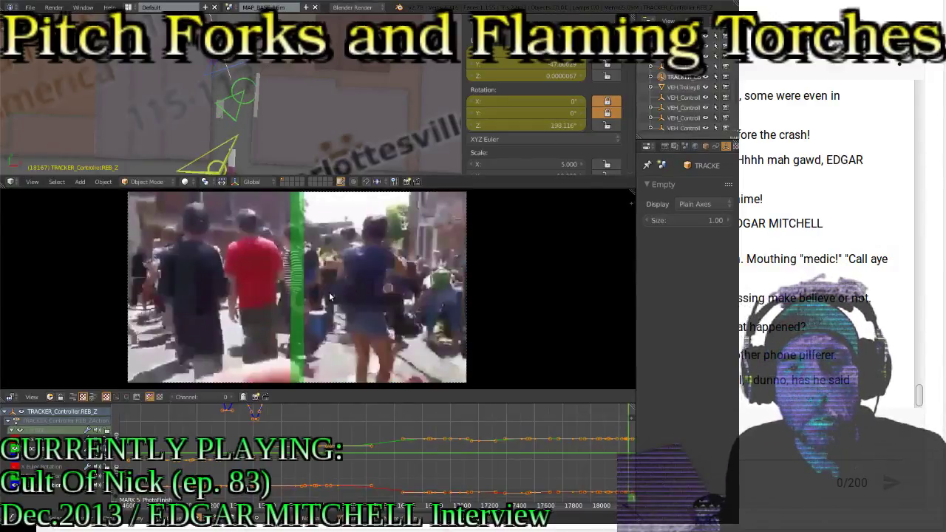
pyautogui.press('Up')
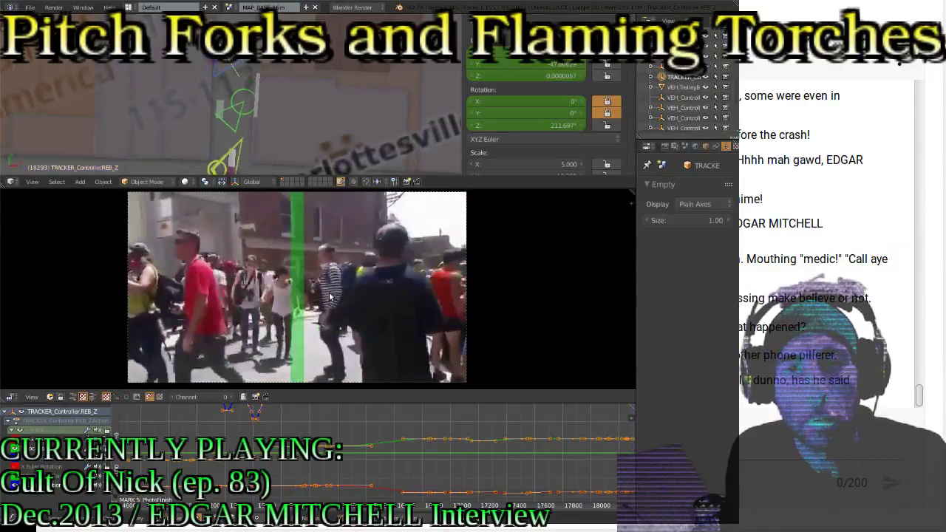
pyautogui.hotkey('alt', 'a')
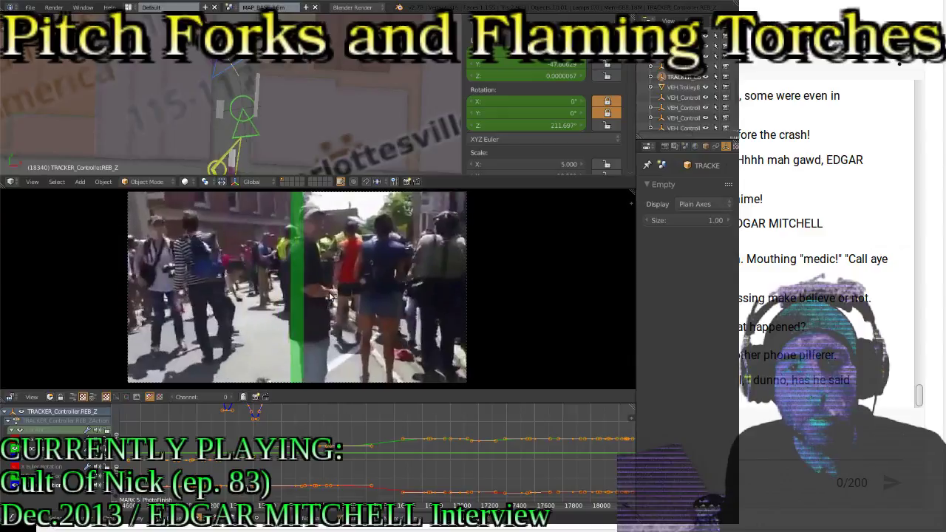
pyautogui.moveTo(204, 297); pyautogui.dragTo(332, 295, button='middle')
pyautogui.scroll(18, 326, 293)
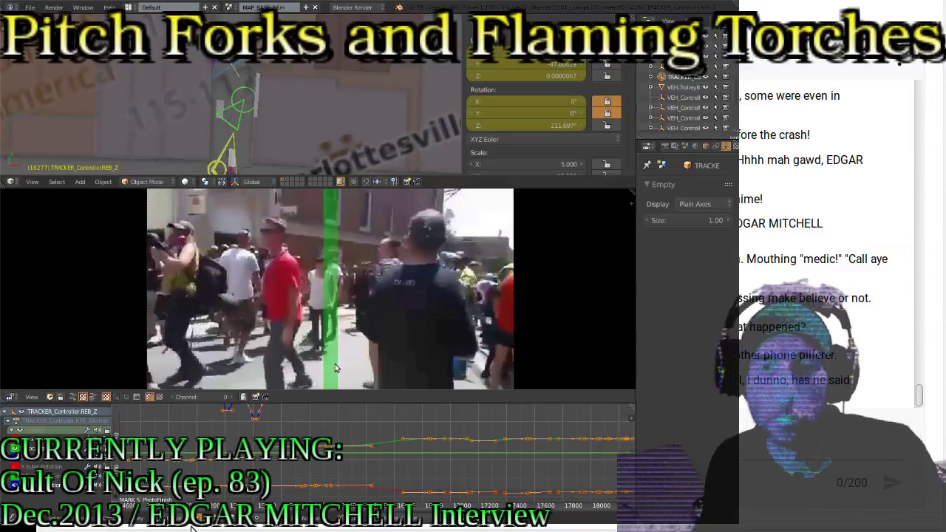
# Advance to frame 18326, rotate the REB_Z tracker to about 196.6° on Z, and insert a LocRot keyframe
pyautogui.keyDown('ctrl'); pyautogui.scroll(-15, 482, 446); pyautogui.keyUp('ctrl')
pyautogui.keyDown('ctrl'); pyautogui.scroll(-5, 482, 446); pyautogui.keyUp('ctrl')
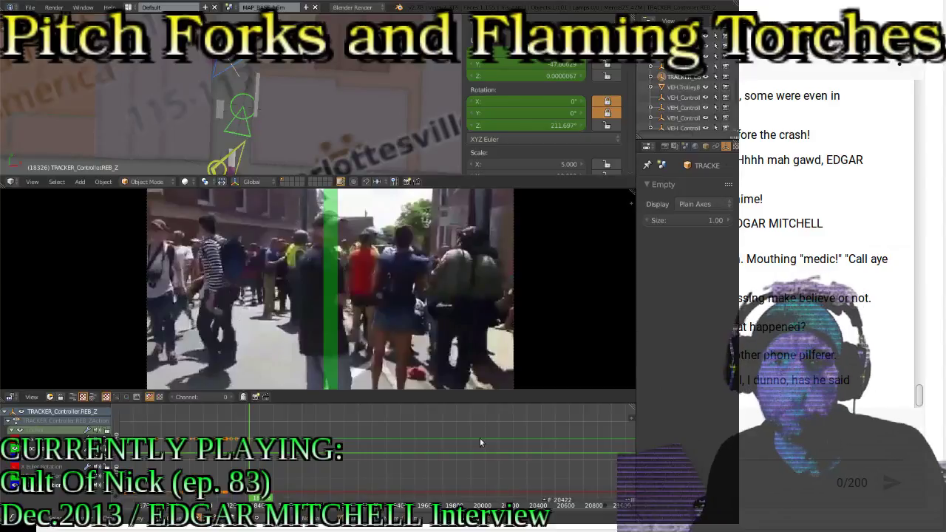
pyautogui.moveTo(283, 130); pyautogui.dragTo(301, 81, button='middle')
pyautogui.scroll(-2, 301, 82)
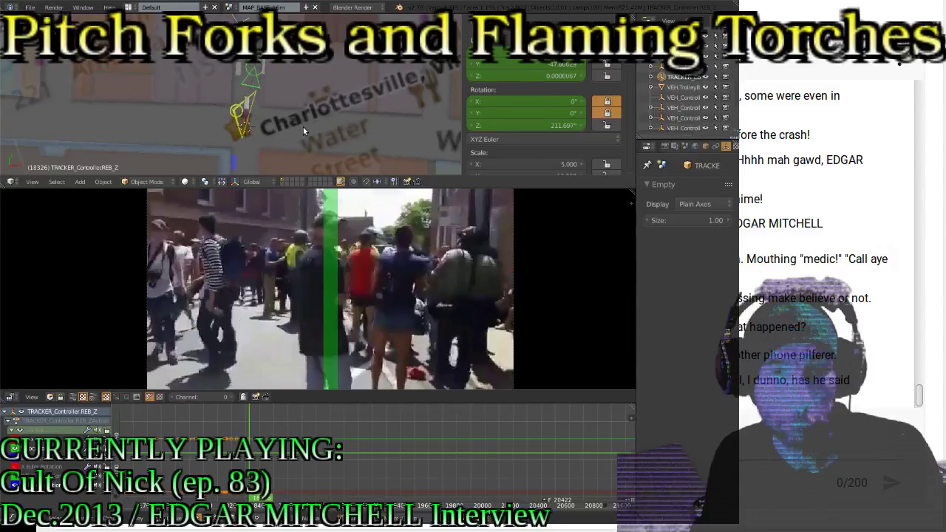
pyautogui.press('r')
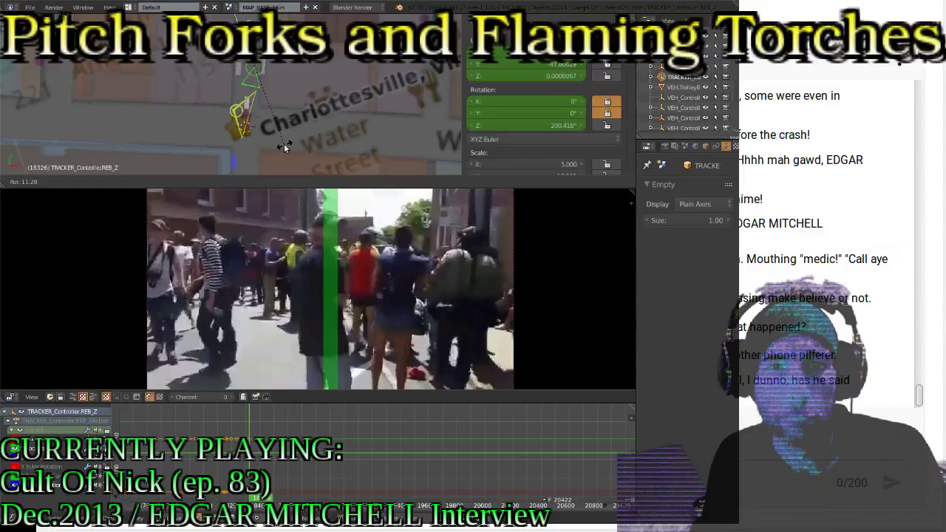
pyautogui.click(283, 144)
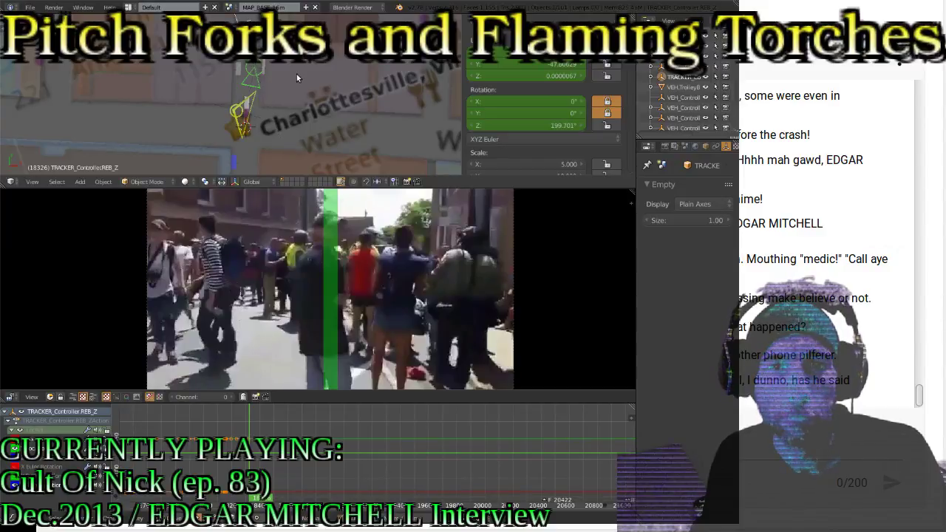
pyautogui.press('r')
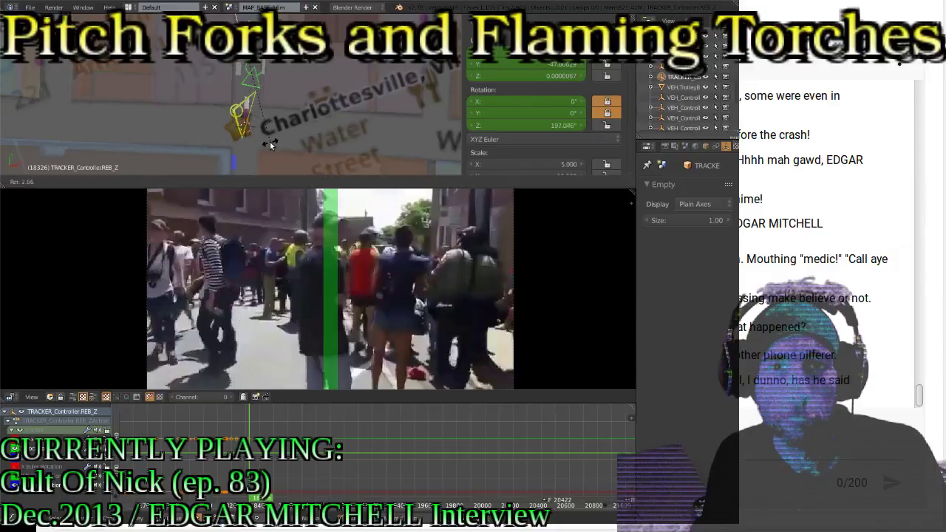
pyautogui.click(268, 145)
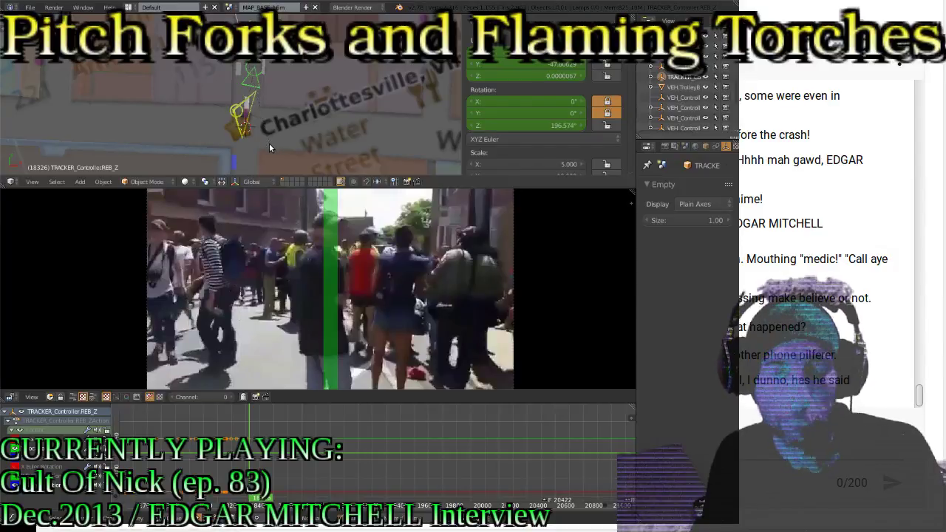
pyautogui.press('i')
pyautogui.click(269, 144)
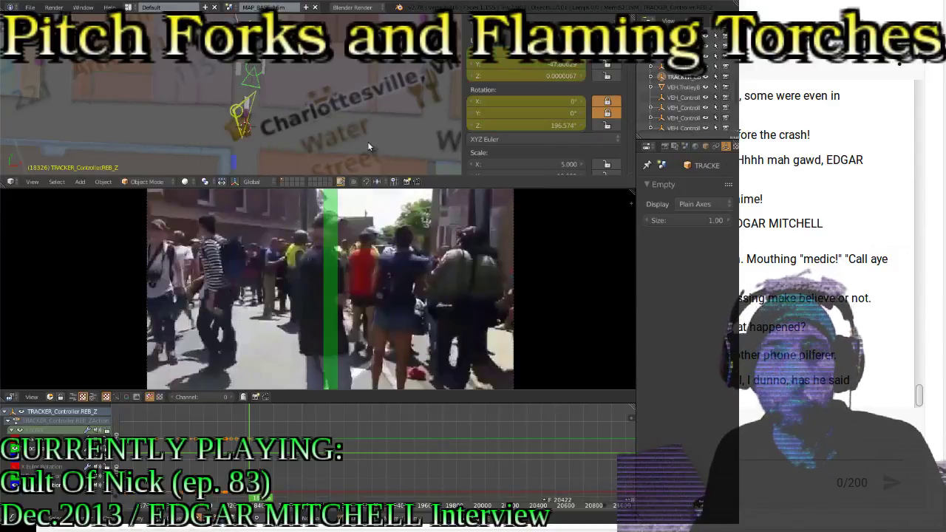
# Play the footage on to frame 18625 and move the REB_Z tracker on the street map to about -51.16 on Y
pyautogui.hotkey('alt', 'a')
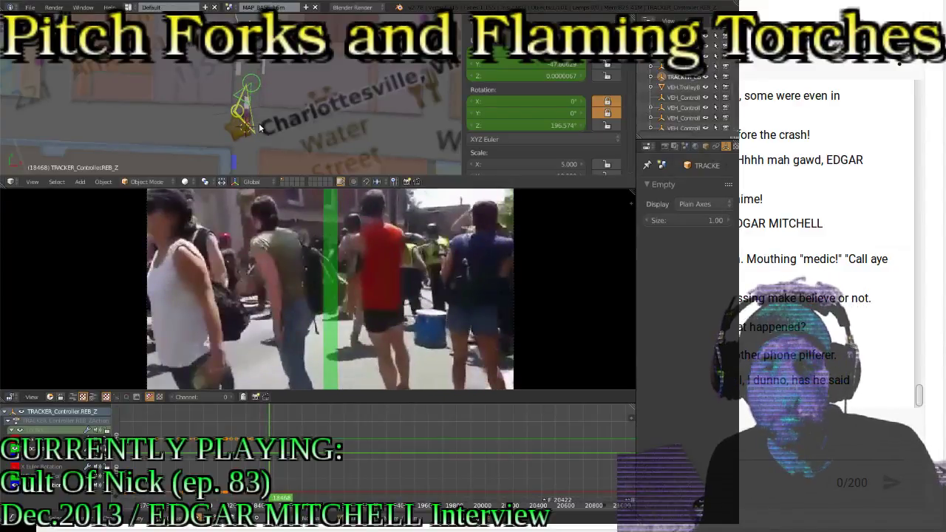
pyautogui.press('Down')
pyautogui.hotkey('alt', 'a')
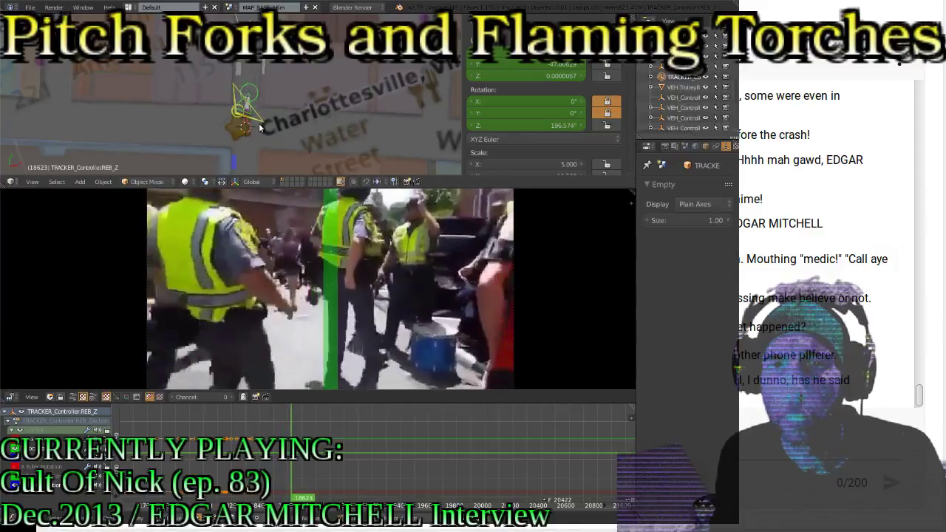
pyautogui.scroll(5, 272, 67)
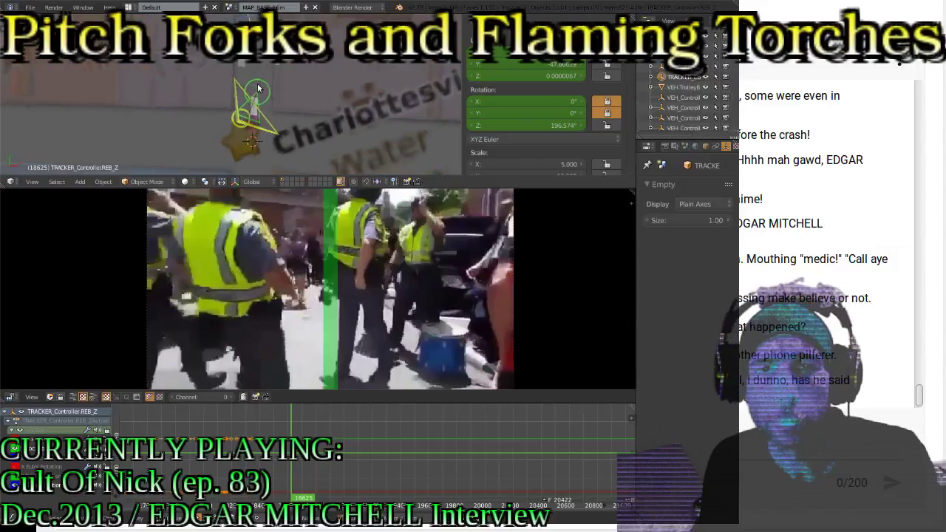
pyautogui.keyDown('shift'); pyautogui.moveTo(272, 66); pyautogui.dragTo(225, 154, button='middle'); pyautogui.keyUp('shift')
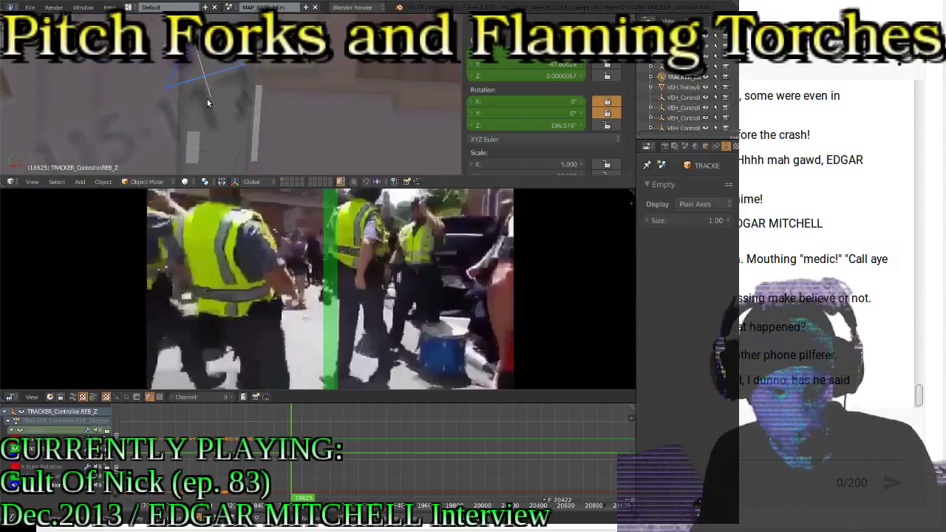
pyautogui.press('g')
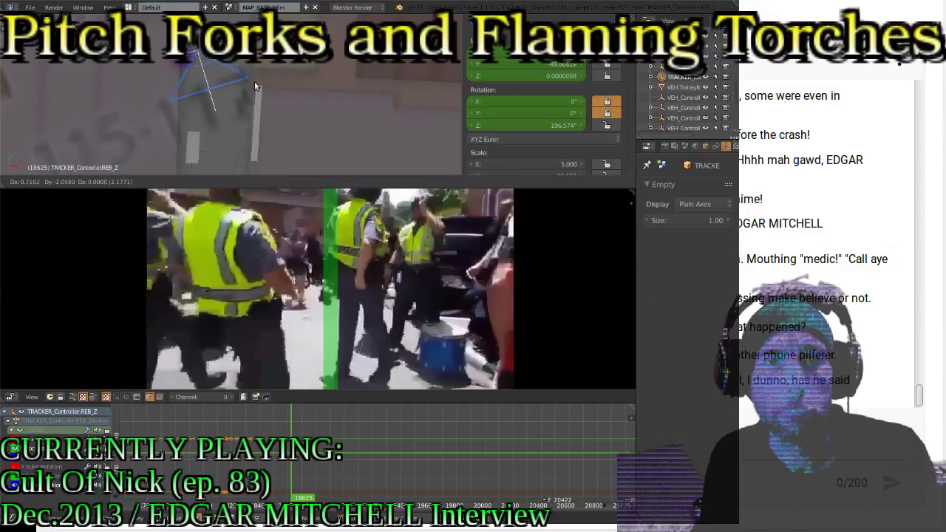
pyautogui.click(276, 158)
pyautogui.scroll(-2, 252, 123)
pyautogui.keyDown('shift'); pyautogui.moveTo(252, 122); pyautogui.dragTo(255, 57, button='middle'); pyautogui.keyUp('shift')
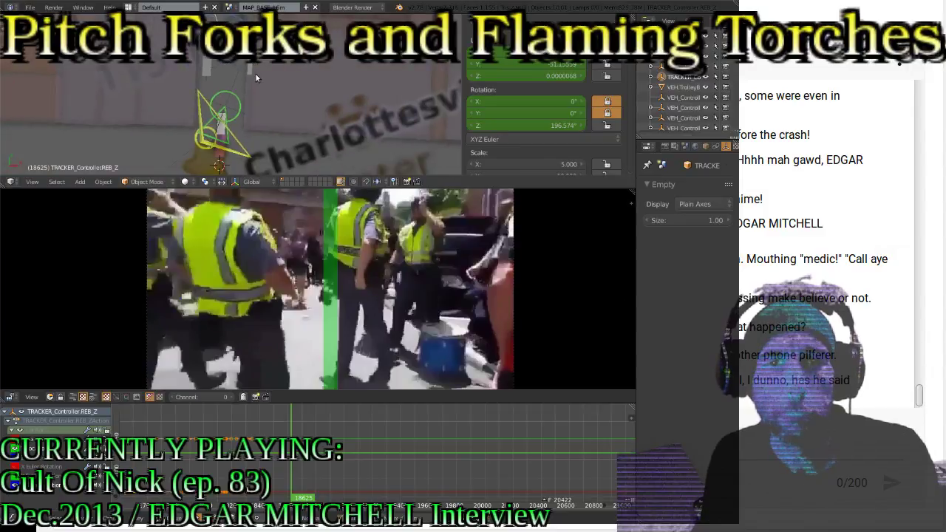
# Rotate the REB_Z tracker controller to about 196.2° on Z at frame 18625 and insert a location and rotation keyframe
pyautogui.press('r')
pyautogui.click(255, 148)
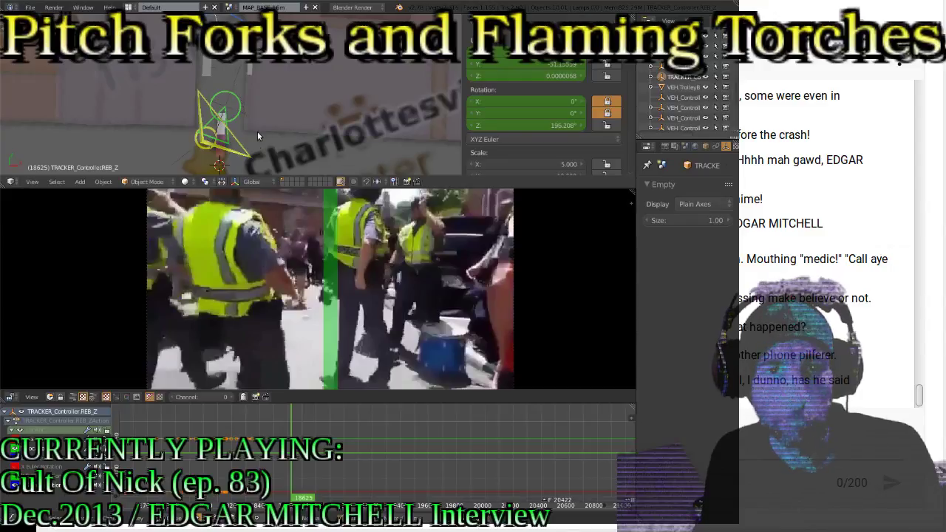
pyautogui.press('i')
pyautogui.click(260, 122)
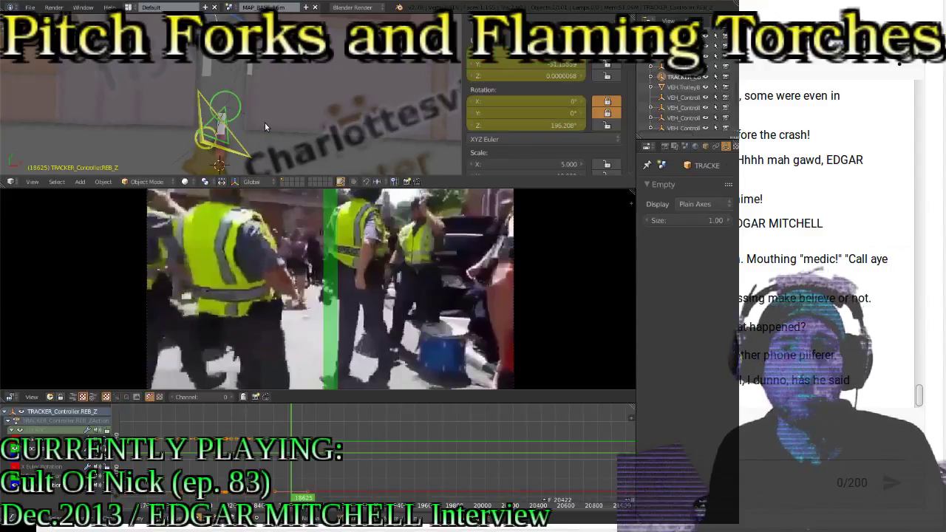
# Rotate the REB_Z tracker controller to about 206° on Z at frame 18443 and insert a rotation keyframe
pyautogui.press('Down')
pyautogui.hotkey('alt', 'a')
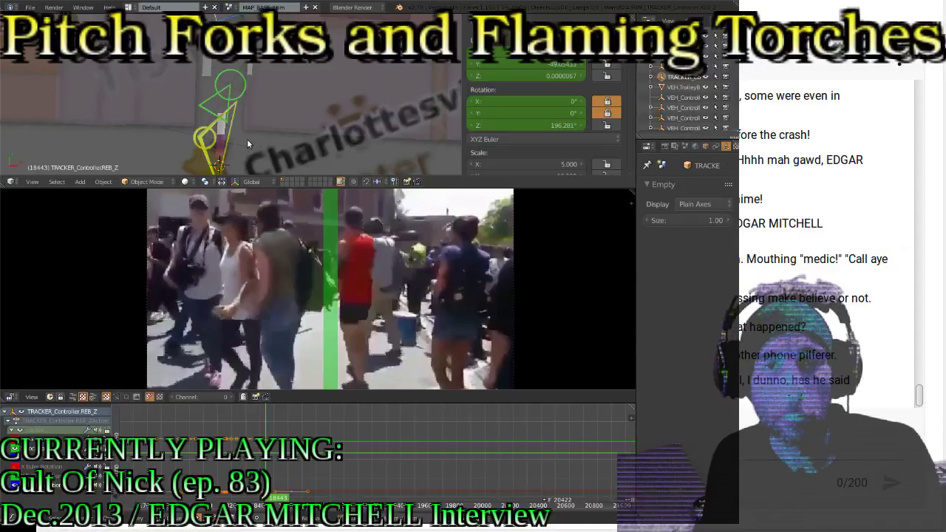
pyautogui.press('r')
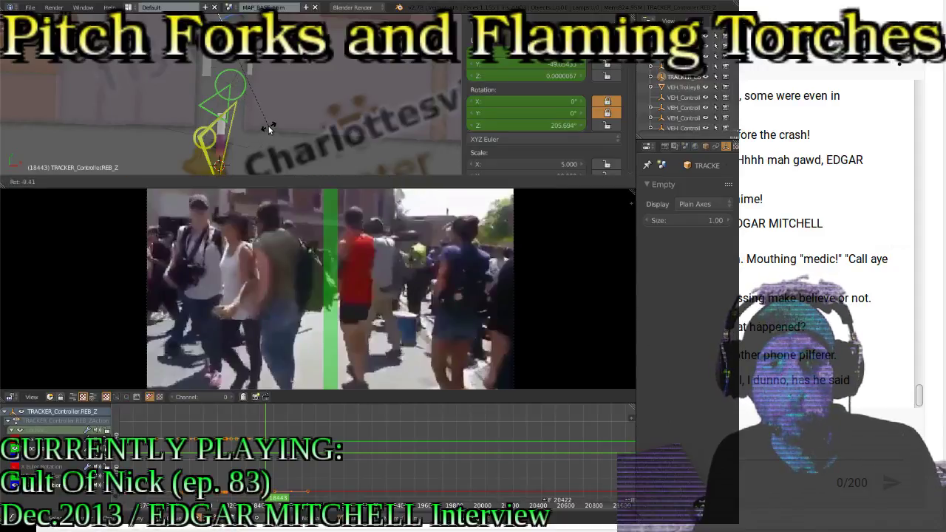
pyautogui.click(268, 124)
pyautogui.press('i')
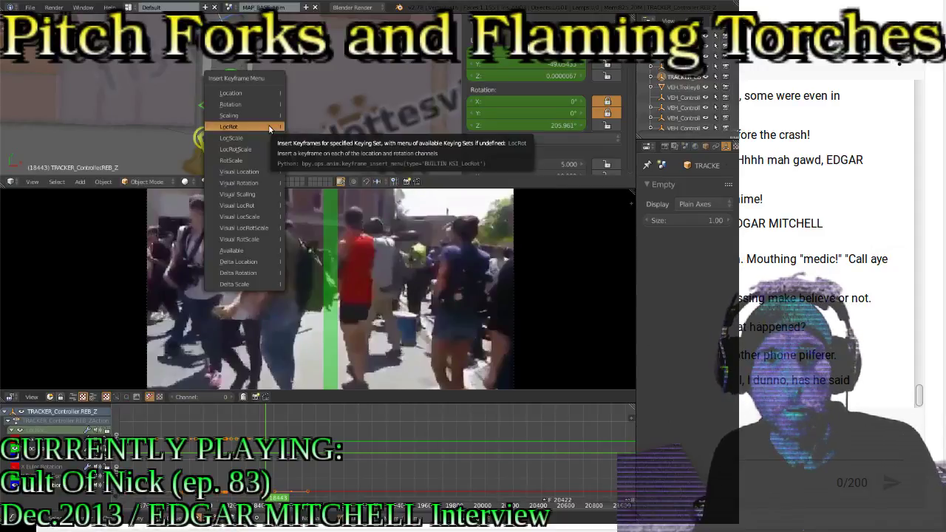
pyautogui.click(259, 104)
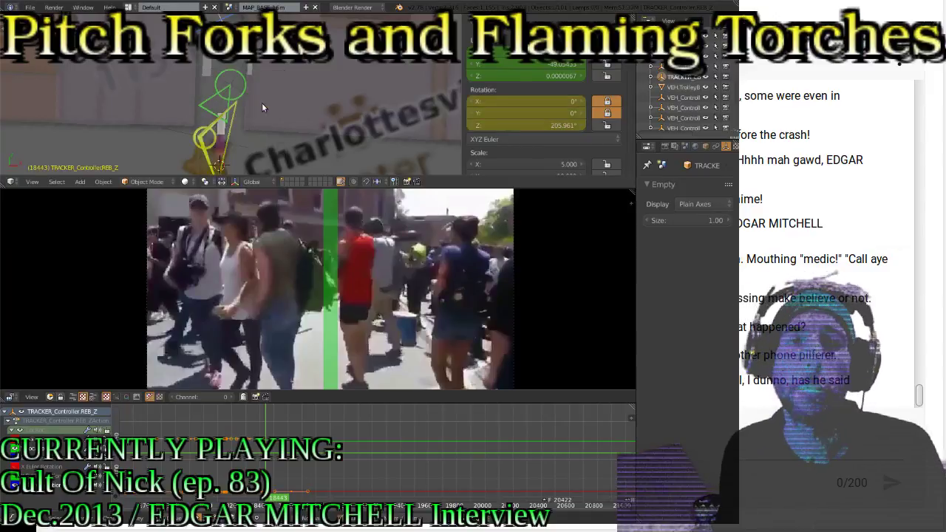
# At frame 18782, reposition the REB_Z tracker controller, rotate it to about 210.3° on Z, and keyframe its location and rotation
pyautogui.hotkey('alt', 'a')
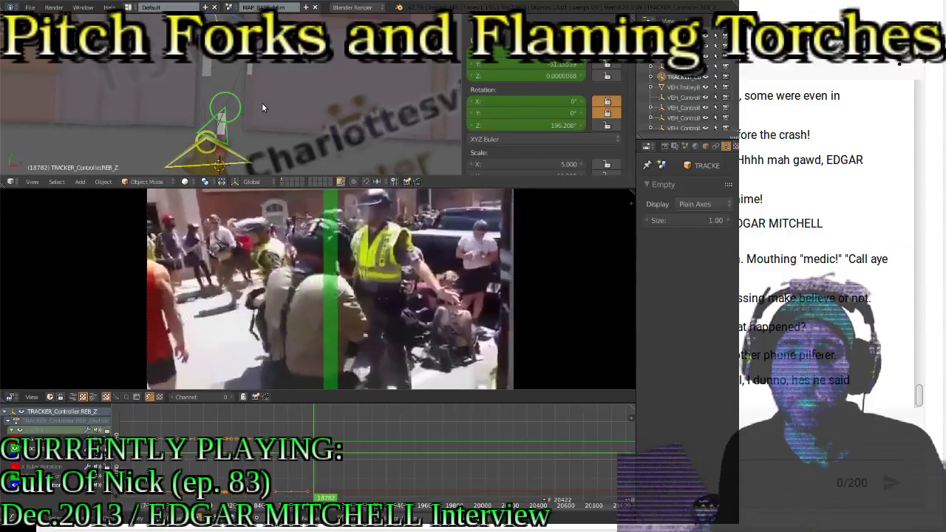
pyautogui.keyDown('shift'); pyautogui.scroll(5, 232, 61); pyautogui.keyUp('shift')
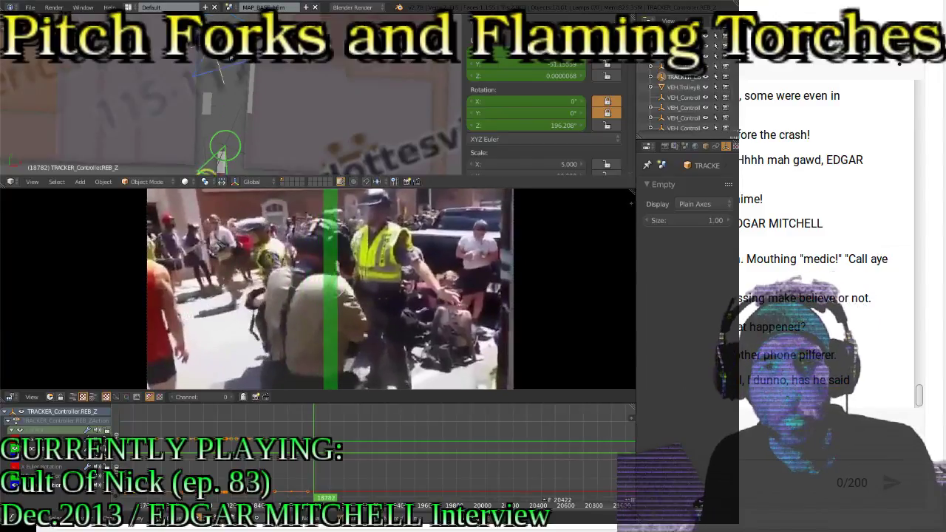
pyautogui.scroll(3, 225, 116)
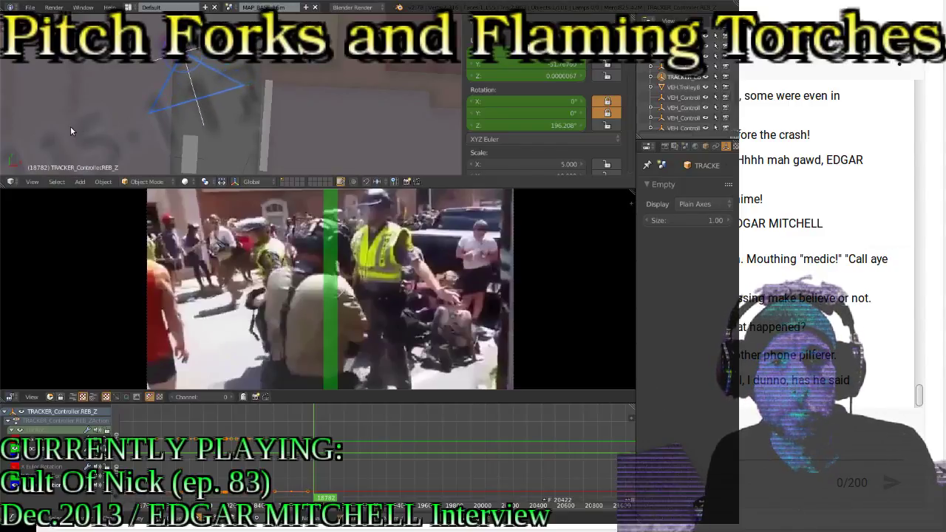
pyautogui.scroll(-2, 255, 103)
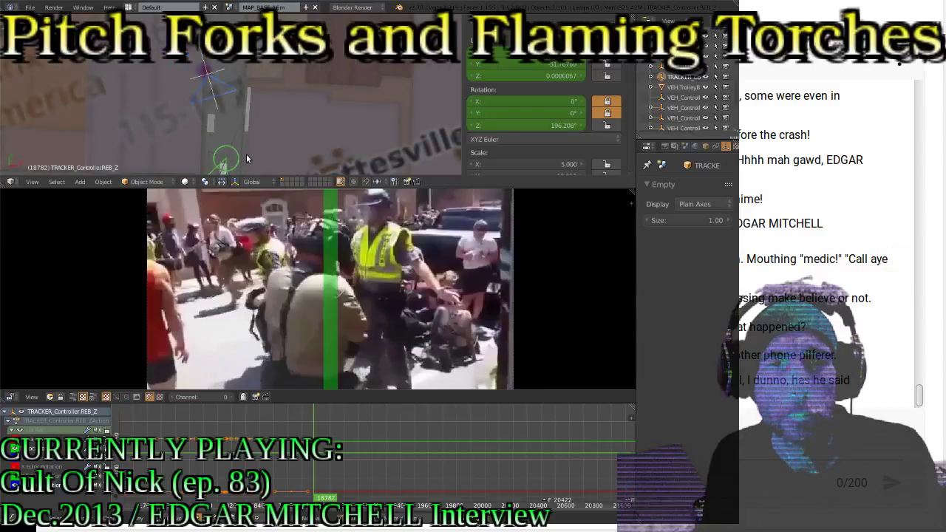
pyautogui.scroll(2, 236, 101)
pyautogui.press('g')
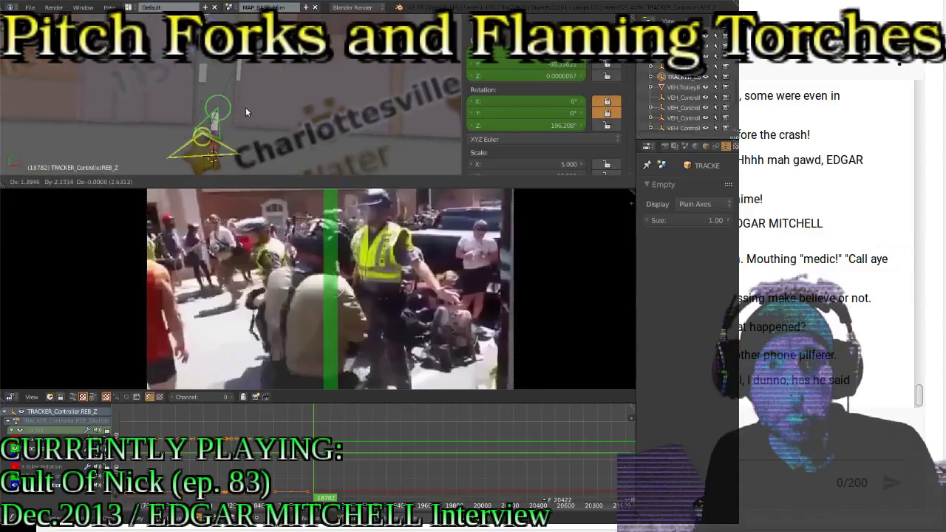
pyautogui.click(246, 107)
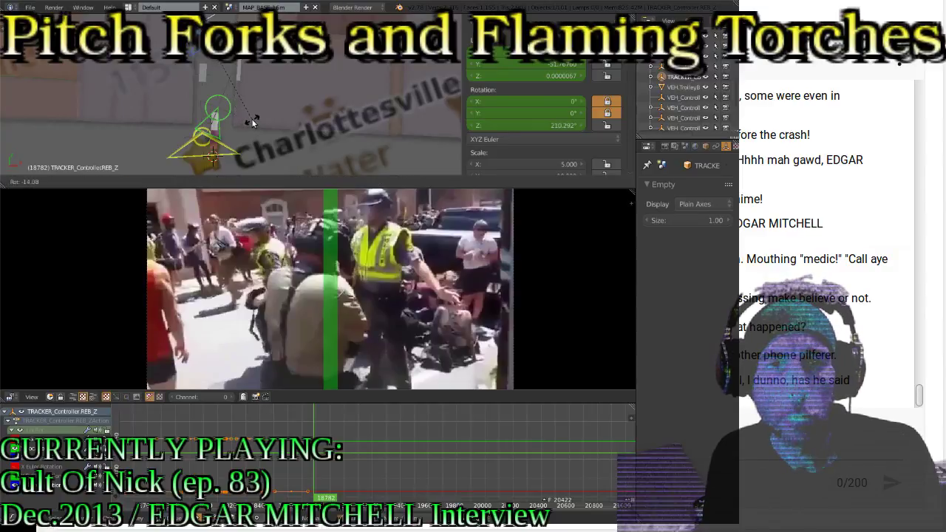
pyautogui.press('i')
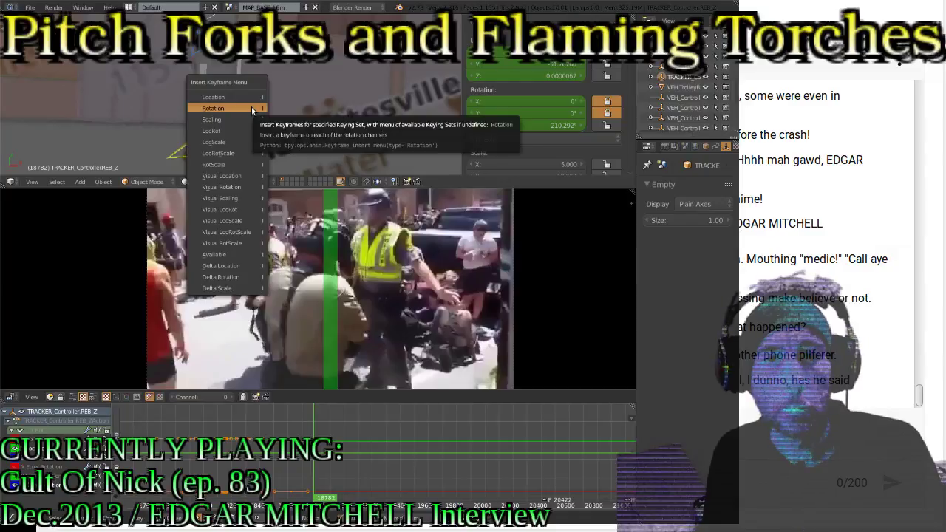
pyautogui.click(247, 127)
# Save the project over the existing blend file
pyautogui.hotkey('ctrl', 's')
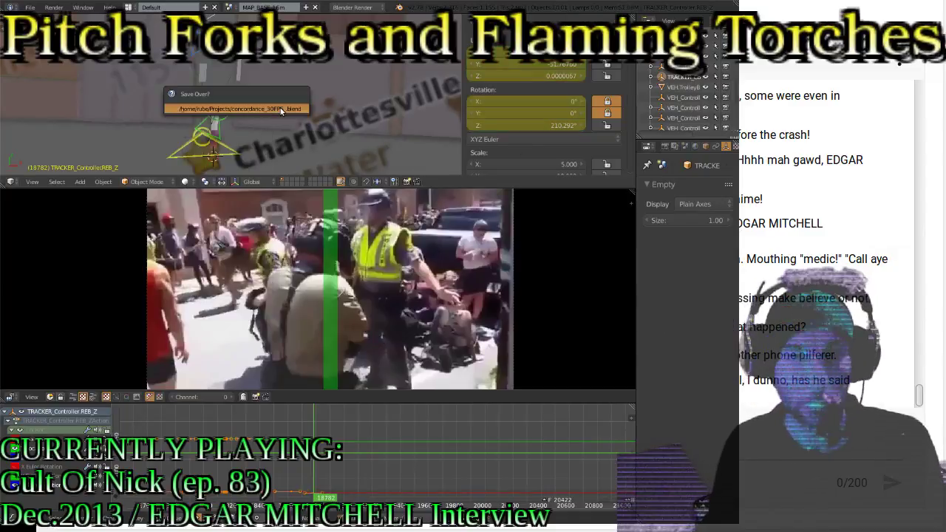
pyautogui.click(280, 108)
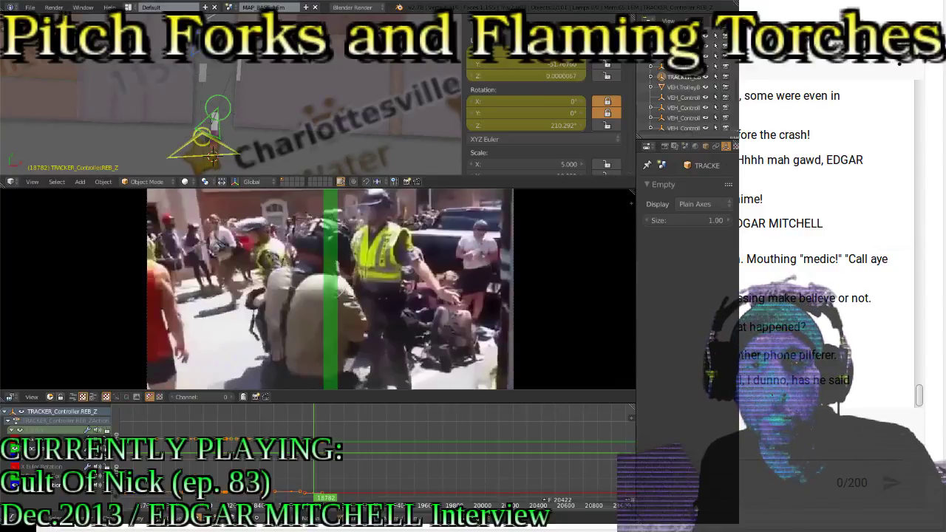
pyautogui.hotkey('ctrl', 's')
pyautogui.click(326, 261)
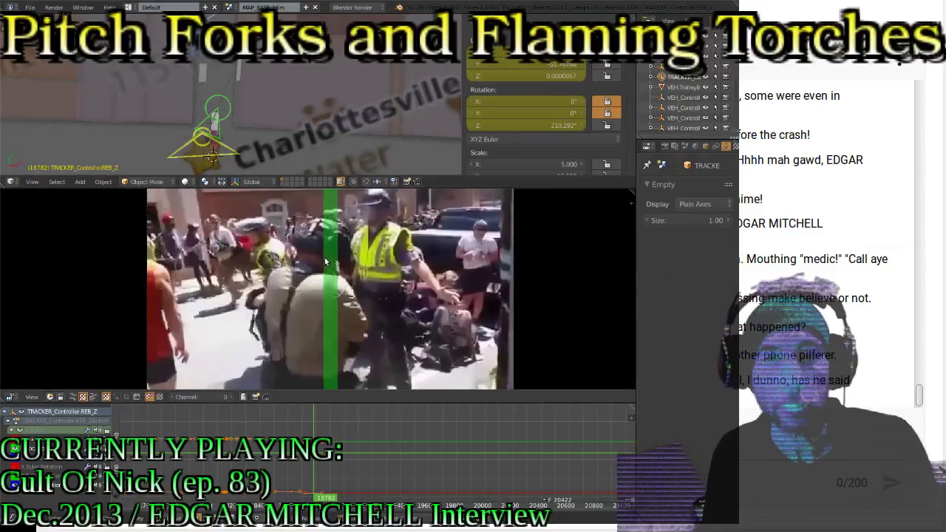
# Play the footage through to frame 18914 to compare the tracker's motion with the video
pyautogui.press('Down')
pyautogui.hotkey('alt', 'a')
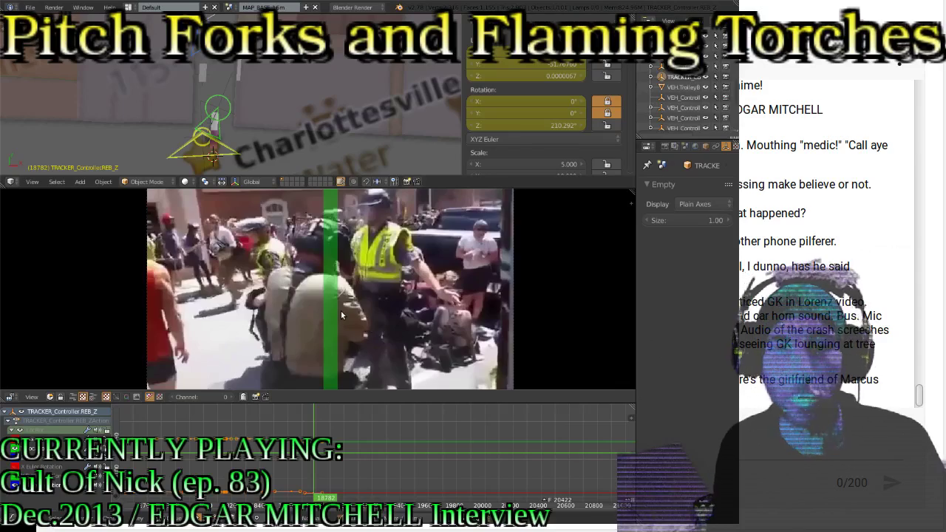
pyautogui.hotkey('alt', 'a')
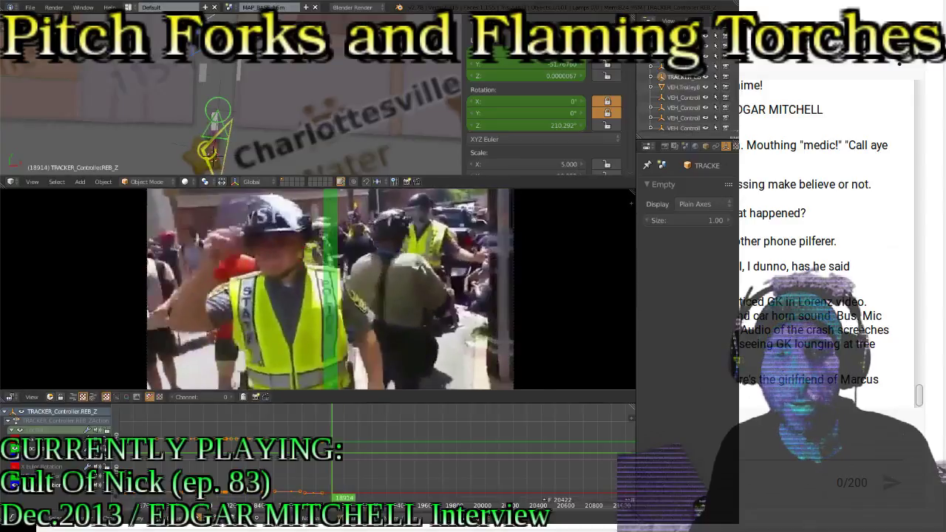
# Replace the graph editor with the Timeline and shrink it to enlarge the video preview
pyautogui.click(11, 510)
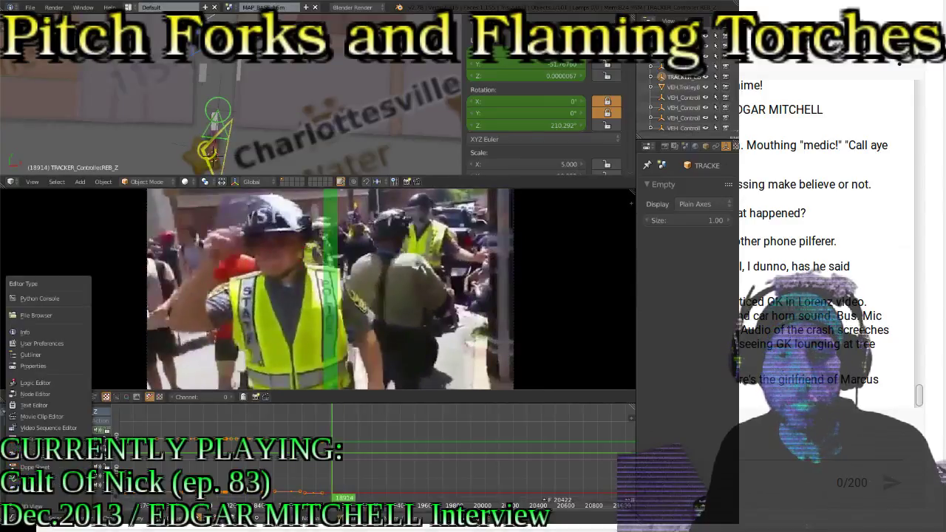
pyautogui.click(20, 493)
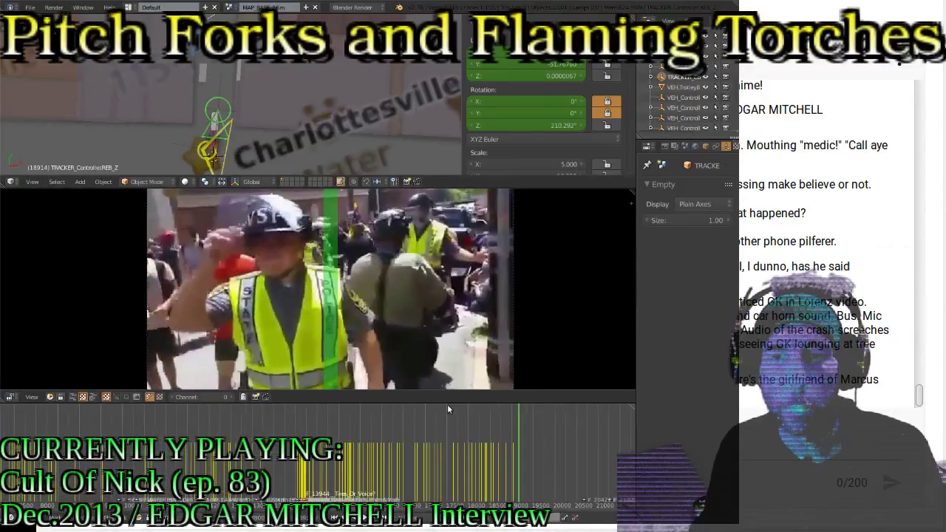
pyautogui.moveTo(445, 393); pyautogui.dragTo(443, 466)
pyautogui.moveTo(503, 488); pyautogui.dragTo(144, 487, button='middle')
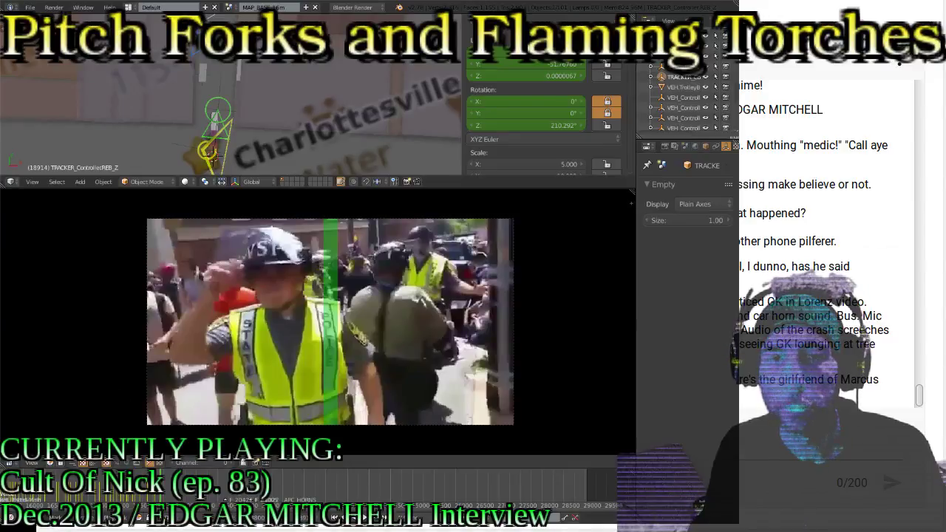
# Show the sequencer strips beneath the video preview, framed on the 30FPS_REB_Z_Supercut strip in a short strip area
pyautogui.click(93, 464)
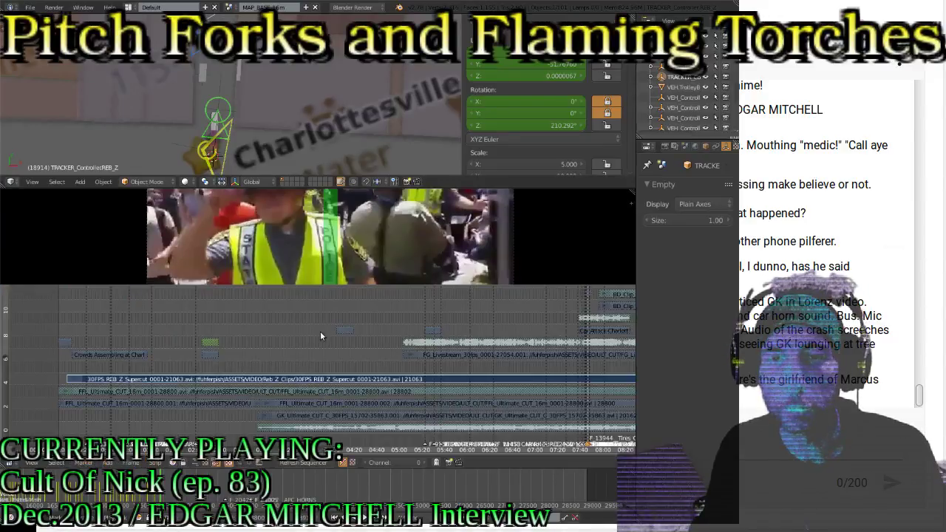
pyautogui.moveTo(349, 356); pyautogui.dragTo(425, 327, button='middle')
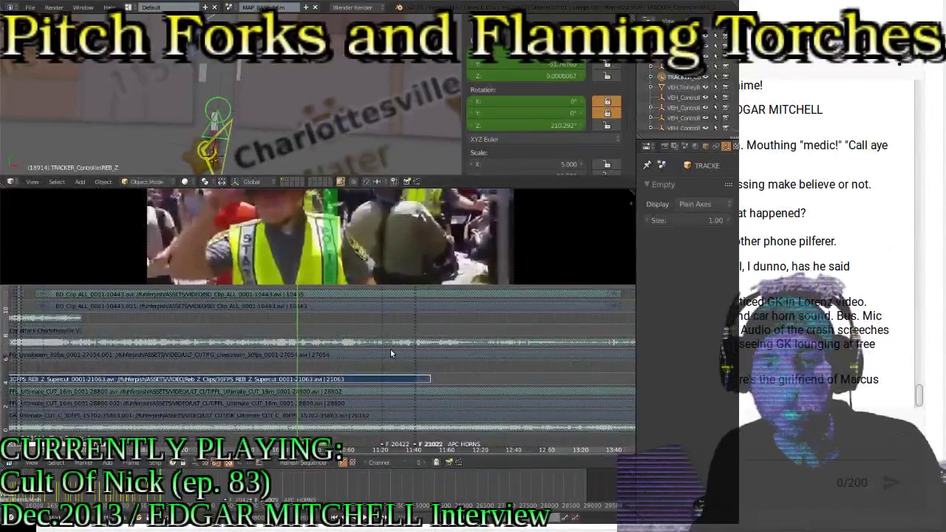
pyautogui.keyDown('ctrl'); pyautogui.moveTo(336, 369); pyautogui.dragTo(345, 413, button='middle'); pyautogui.keyUp('ctrl')
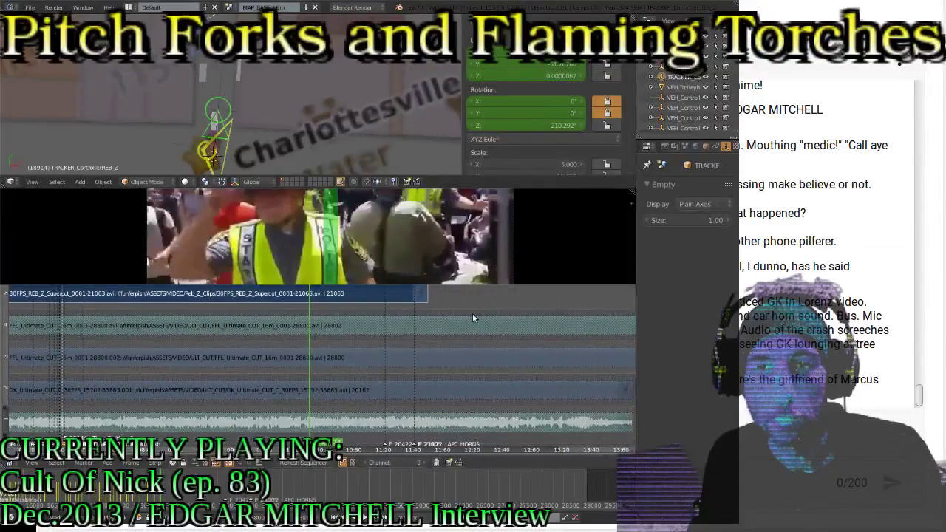
pyautogui.moveTo(470, 285); pyautogui.dragTo(461, 382)
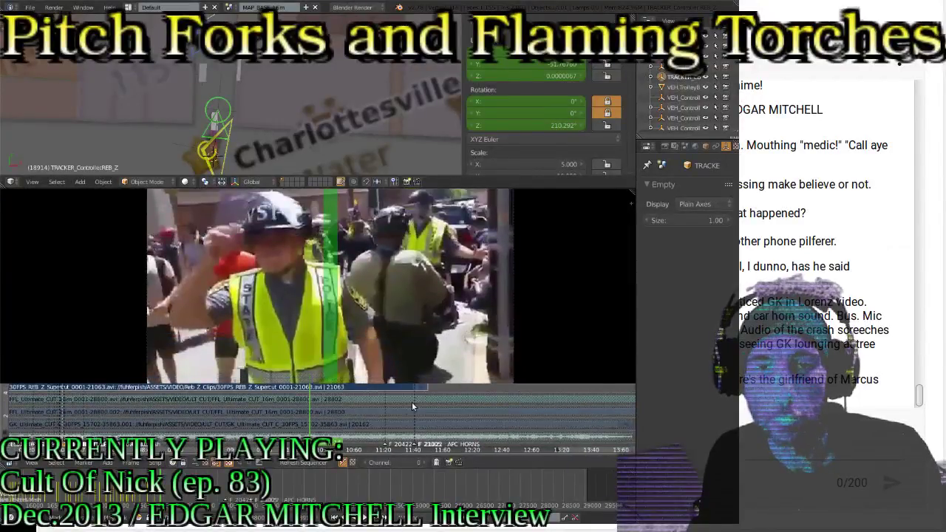
pyautogui.keyDown('ctrl'); pyautogui.moveTo(368, 411); pyautogui.dragTo(412, 396, button='middle'); pyautogui.keyUp('ctrl')
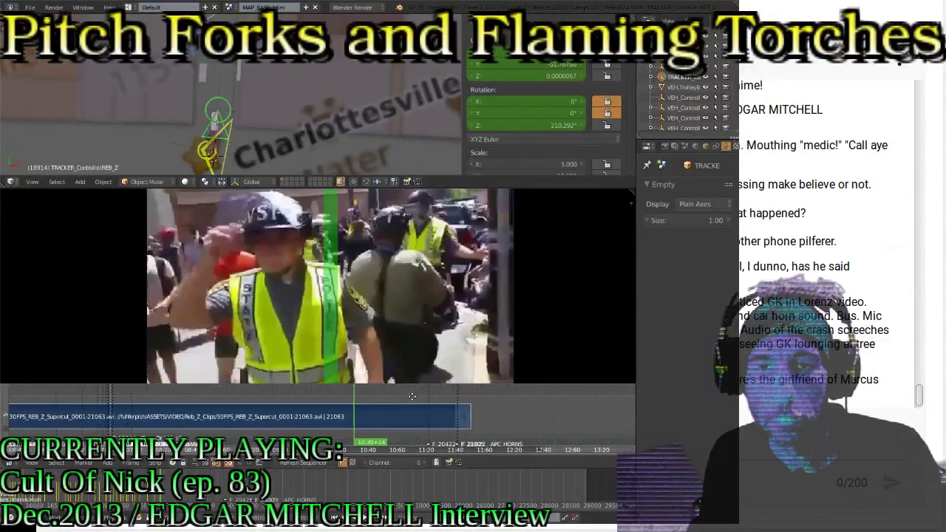
pyautogui.moveTo(497, 383); pyautogui.dragTo(498, 406)
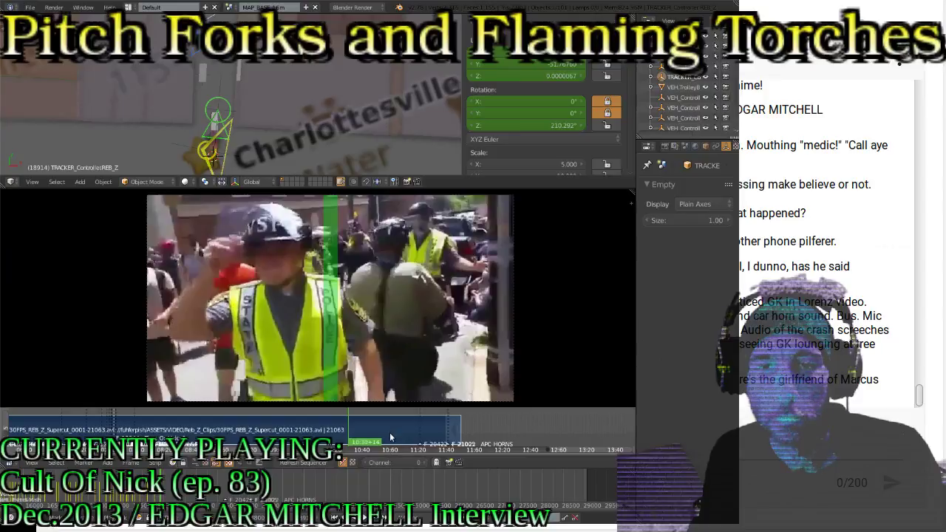
pyautogui.moveTo(420, 422); pyautogui.dragTo(516, 426, button='middle')
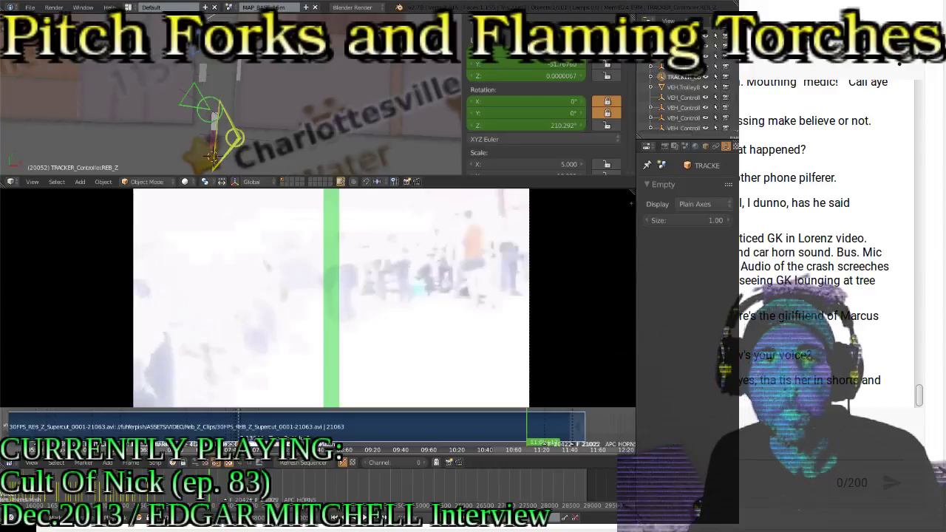
# Step frame by frame through the REB_Z footage to examine the camera's movement
pyautogui.press('Right')
pyautogui.press('Right')
pyautogui.press('Right')
pyautogui.press('Right')
pyautogui.press('Right')
pyautogui.press('Right')
pyautogui.press('Right')
pyautogui.press('Right')
pyautogui.press('Right')
pyautogui.press('Right')
pyautogui.press('Right')
pyautogui.press('Right')
pyautogui.press('Right')
pyautogui.press('Right')
pyautogui.press('Right')
pyautogui.press('Right')
pyautogui.press('Right')
pyautogui.press('Right')
pyautogui.press('Right')
pyautogui.press('Right')
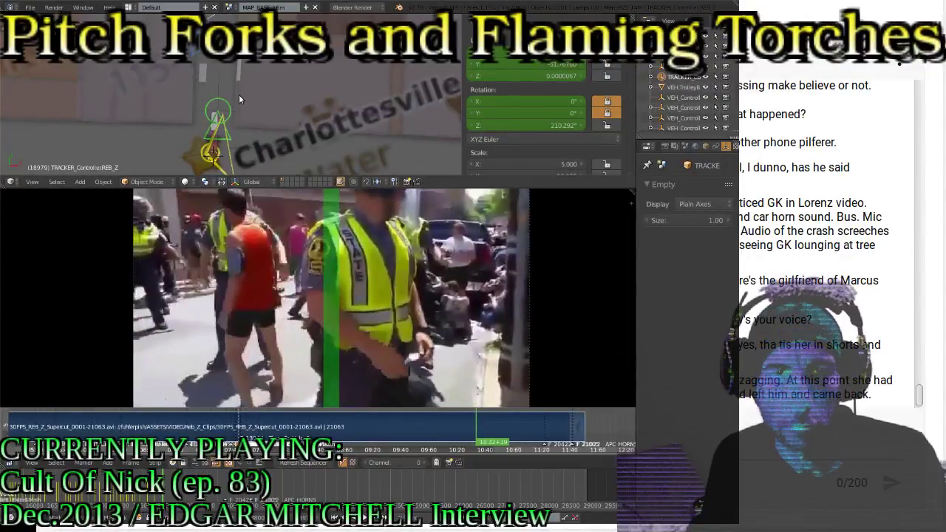
# Move the REB_Z tracker controller along the street on the map to match the footage at frame 18979
pyautogui.keyDown('shift'); pyautogui.moveTo(214, 24); pyautogui.dragTo(213, 61, button='middle'); pyautogui.keyUp('shift')
pyautogui.scroll(4, 207, 77)
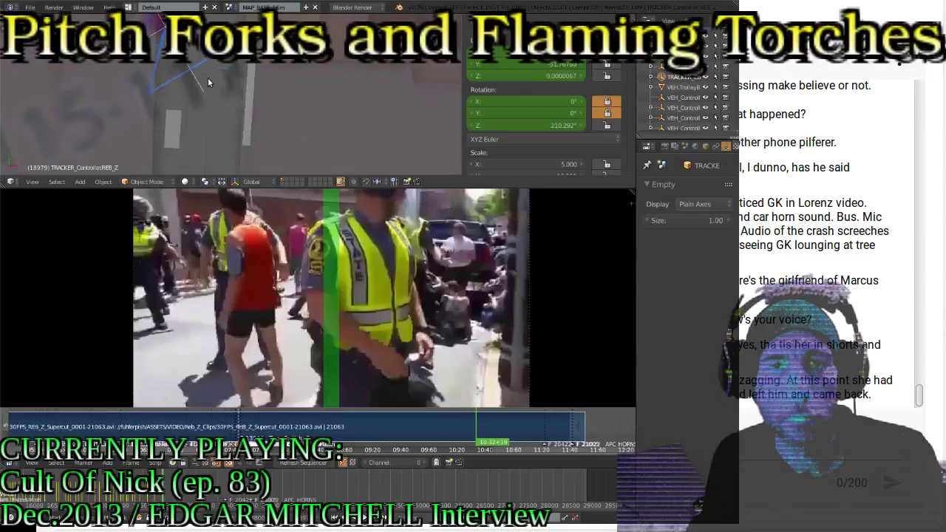
pyautogui.scroll(-2, 208, 77)
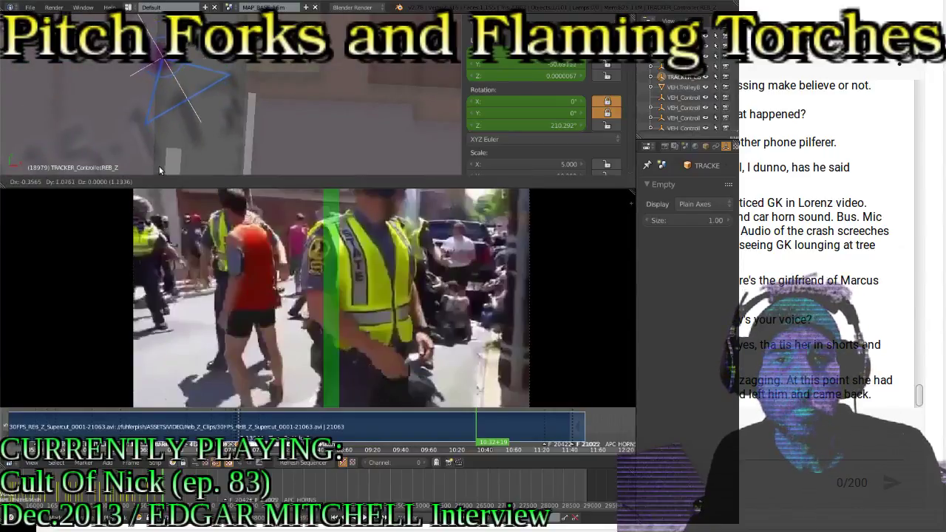
pyautogui.click(141, 133)
pyautogui.scroll(-2, 254, 110)
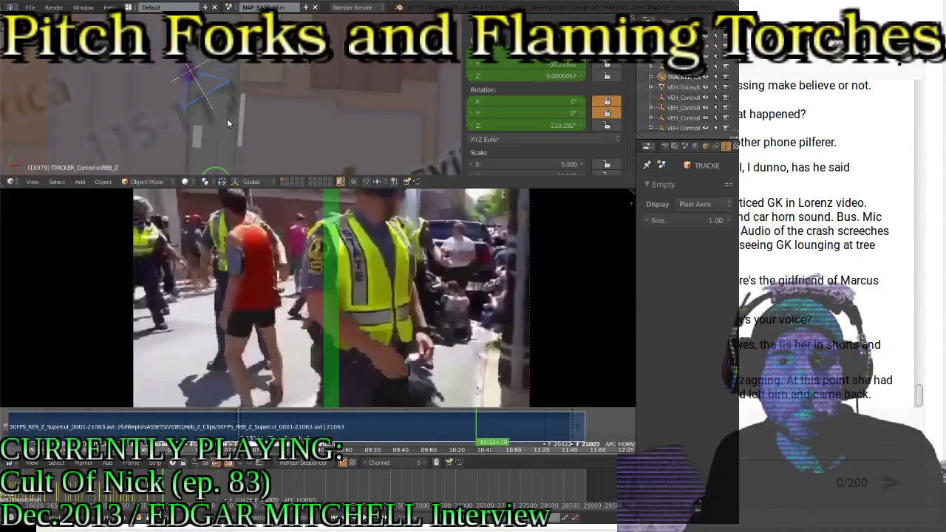
# Rotate the REB_Z tracker controller to about 202.9° around Z at frame 18979 and insert a LocRot keyframe
pyautogui.keyDown('shift'); pyautogui.scroll(-3, 251, 124); pyautogui.keyUp('shift')
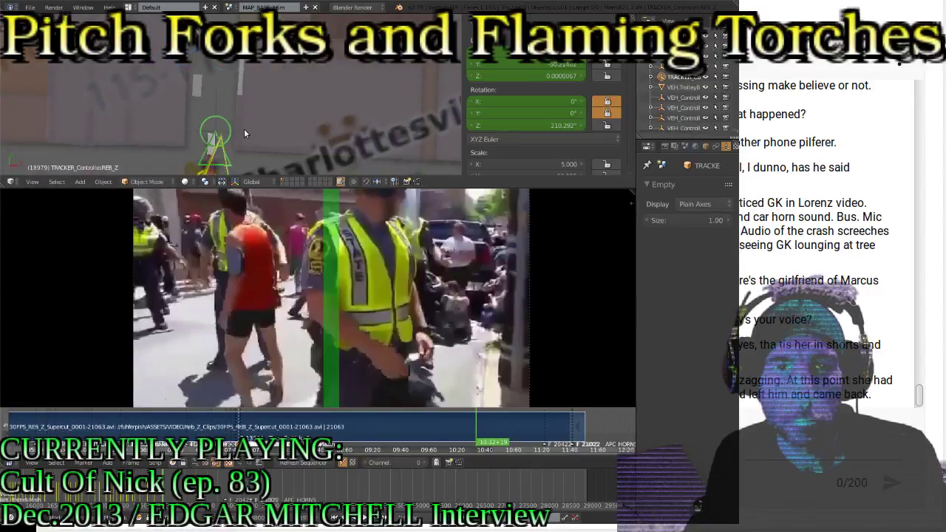
pyautogui.press('r')
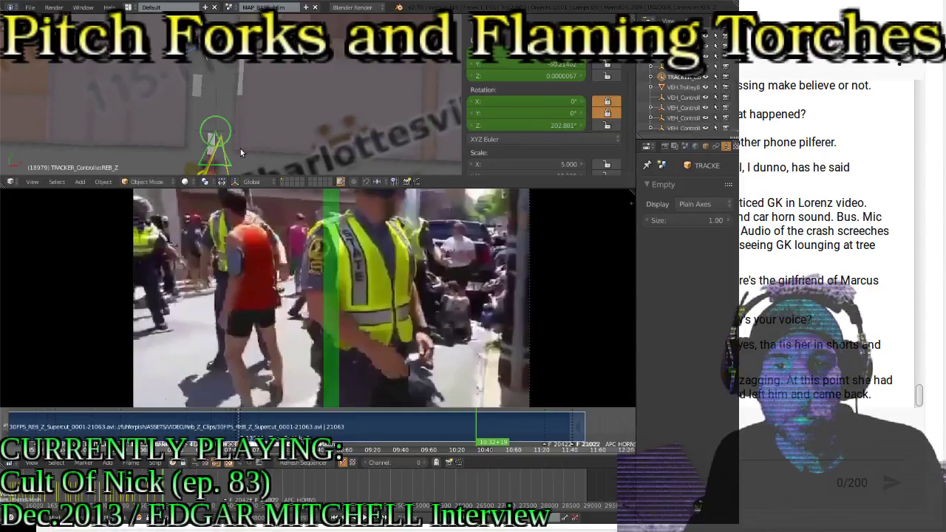
pyautogui.press('i')
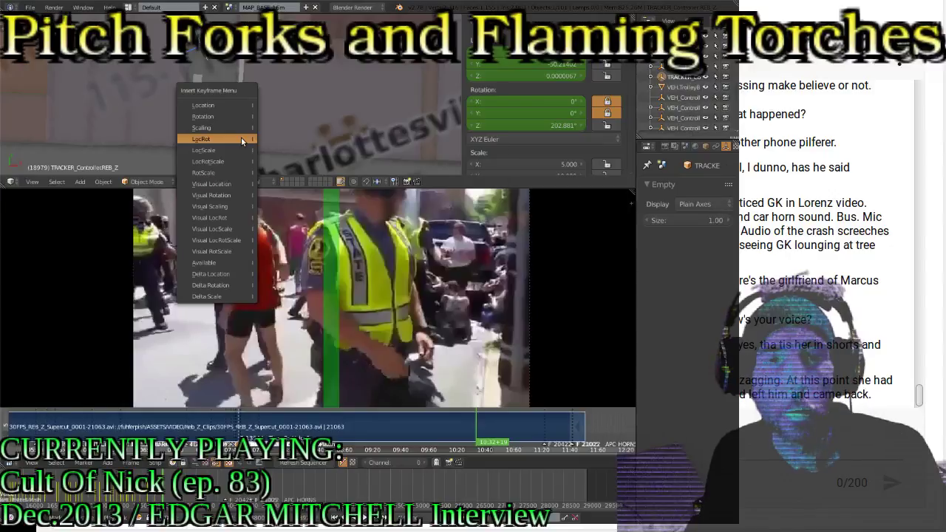
pyautogui.click(242, 138)
# Play to frame 19145, rotate the REB_Z tracker to about 234.5° around Z, and insert a Rotation keyframe
pyautogui.hotkey('alt', 'a')
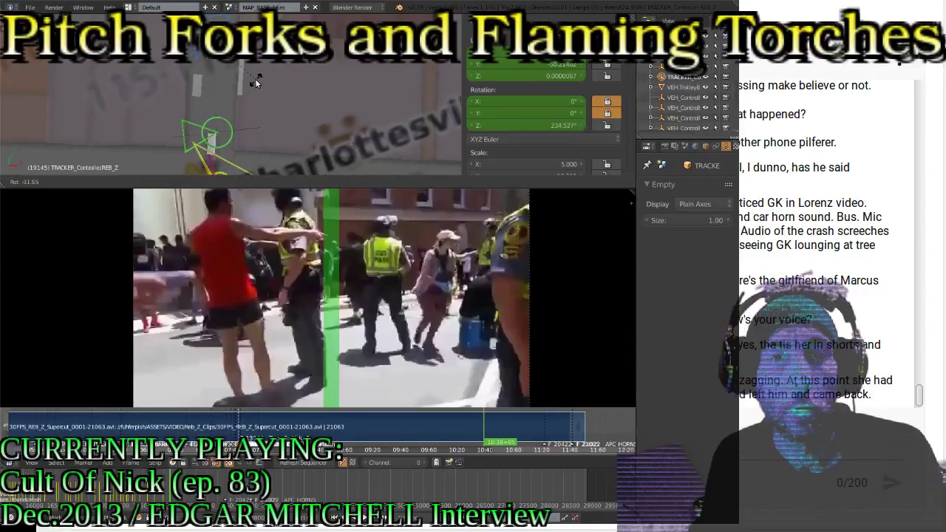
pyautogui.press('i')
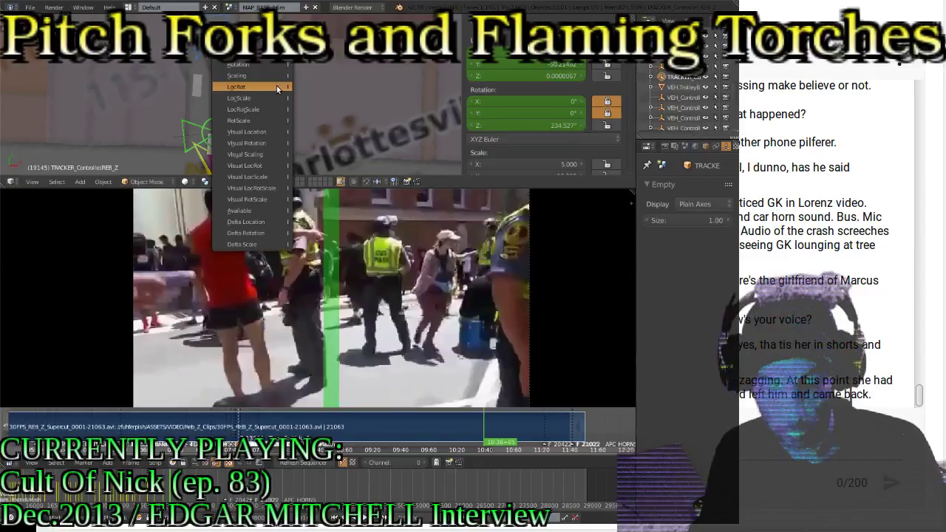
pyautogui.click(267, 65)
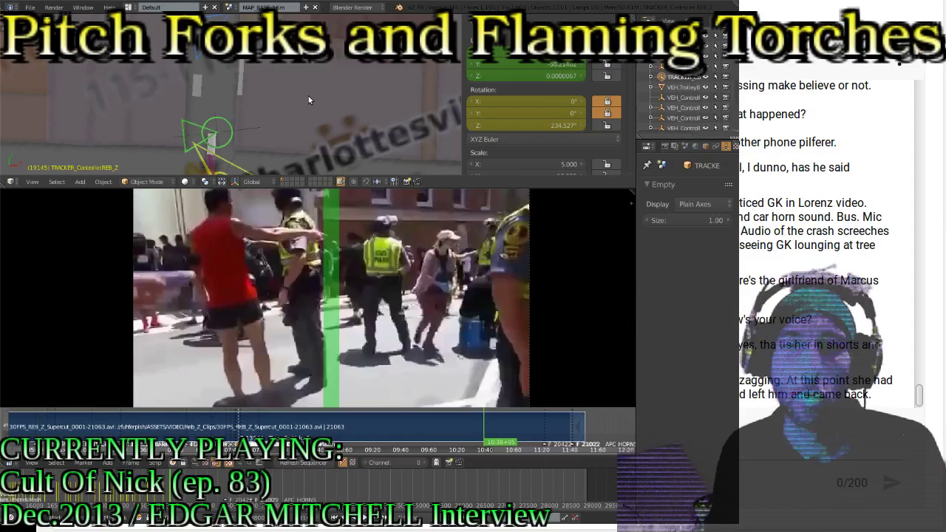
# Go back to frame 19064, rotate the REB_Z tracker to about 205.1° around Z, and insert a Rotation keyframe
pyautogui.press('Down')
pyautogui.press('Down')
pyautogui.press('Down')
pyautogui.press('Down')
pyautogui.hotkey('alt', 'a')
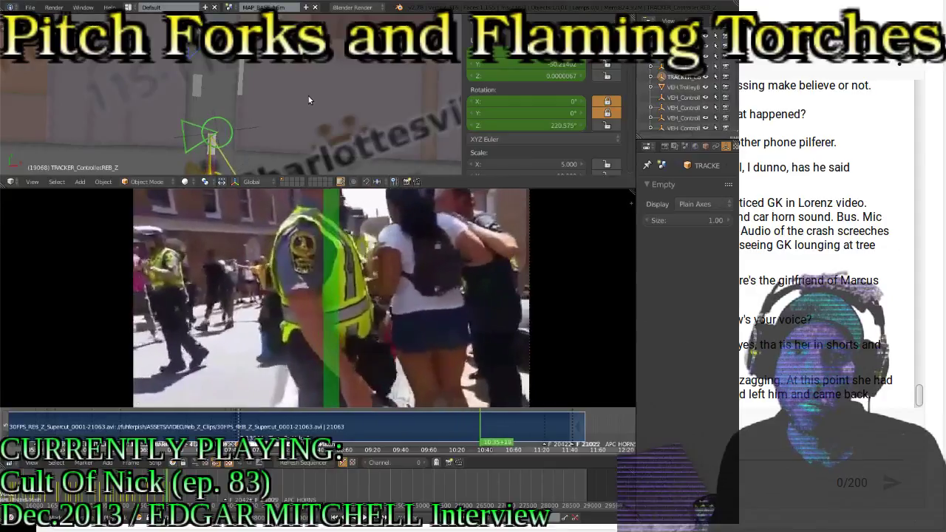
pyautogui.press('Left')
pyautogui.press('Left')
pyautogui.press('Left')
pyautogui.press('Left')
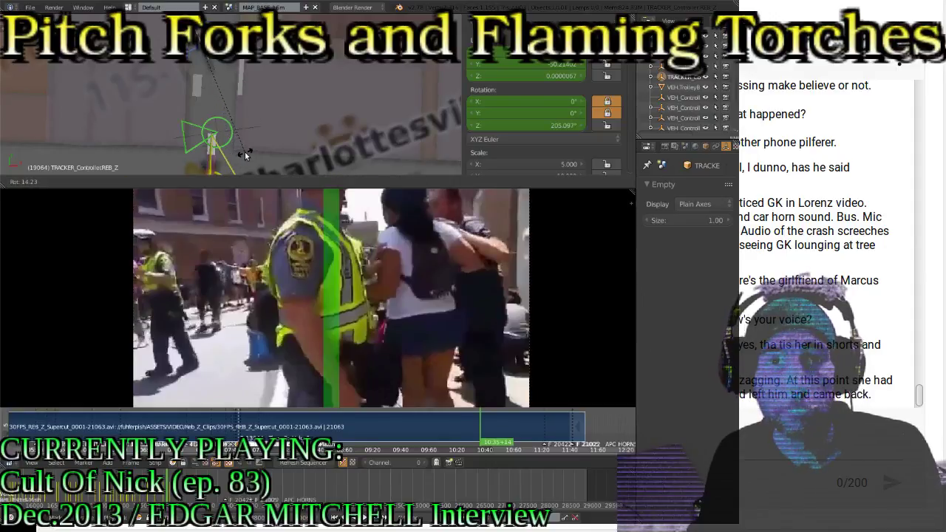
pyautogui.click(244, 151)
pyautogui.press('i')
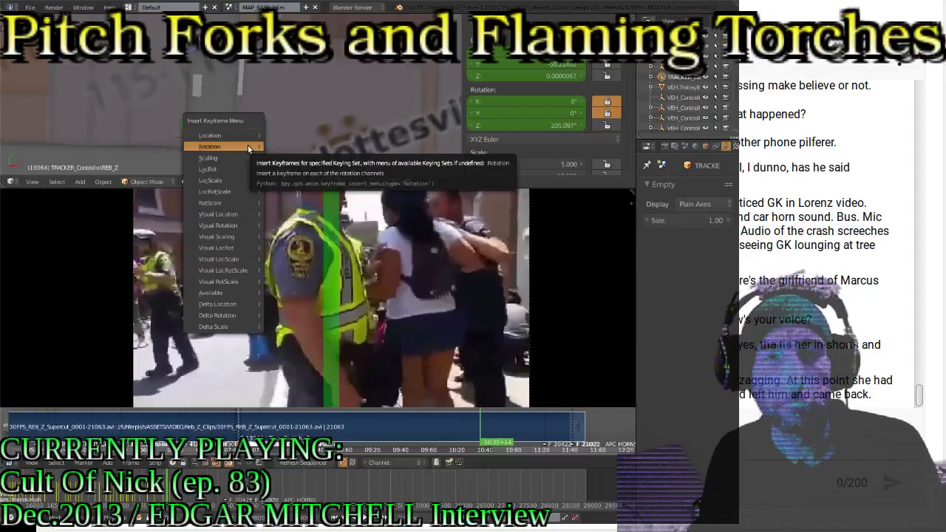
pyautogui.click(248, 145)
# Play to frame 19476 and move the REB_Z tracker across the street toward the buildings on the far side
pyautogui.hotkey('alt', 'a')
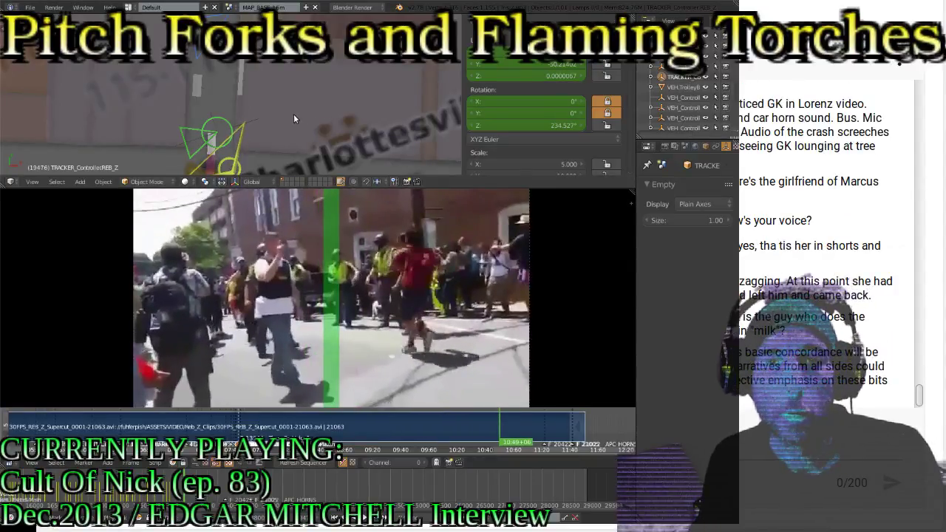
pyautogui.moveTo(264, 84); pyautogui.dragTo(264, 154, button='middle')
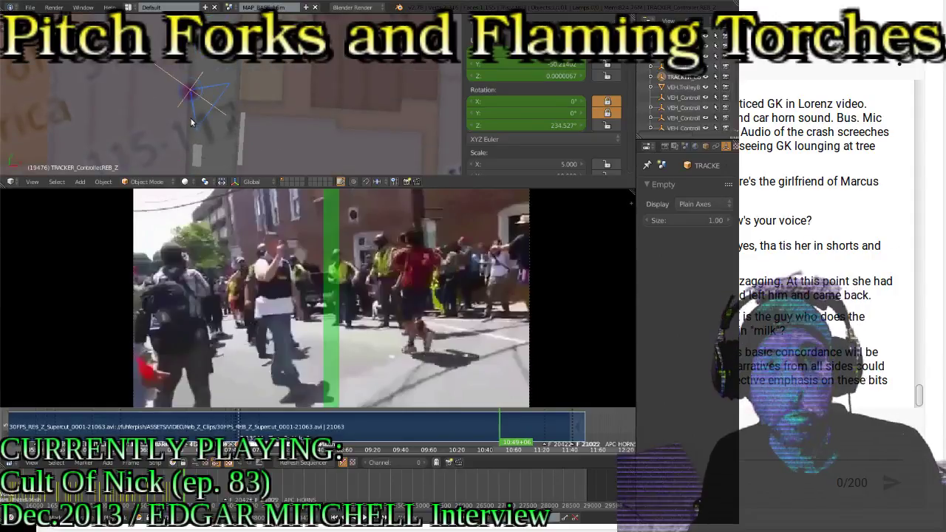
pyautogui.press('g')
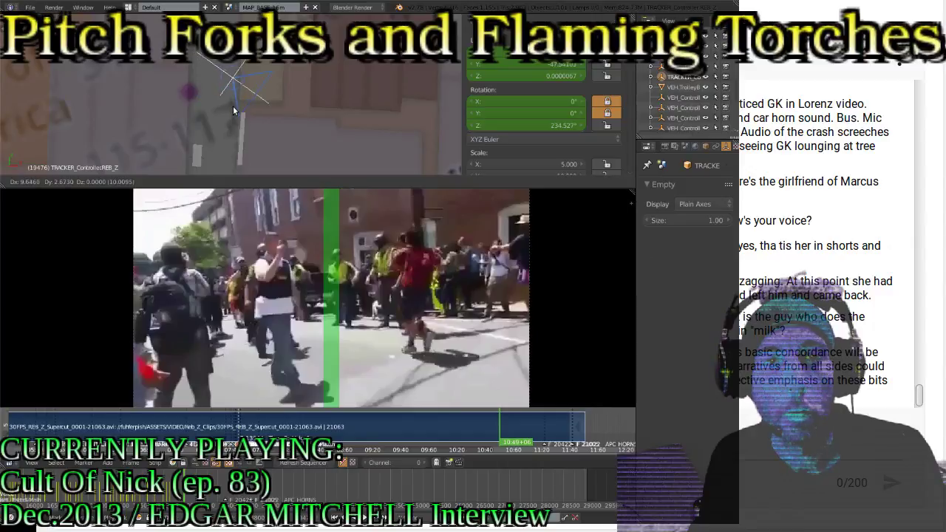
pyautogui.click(236, 109)
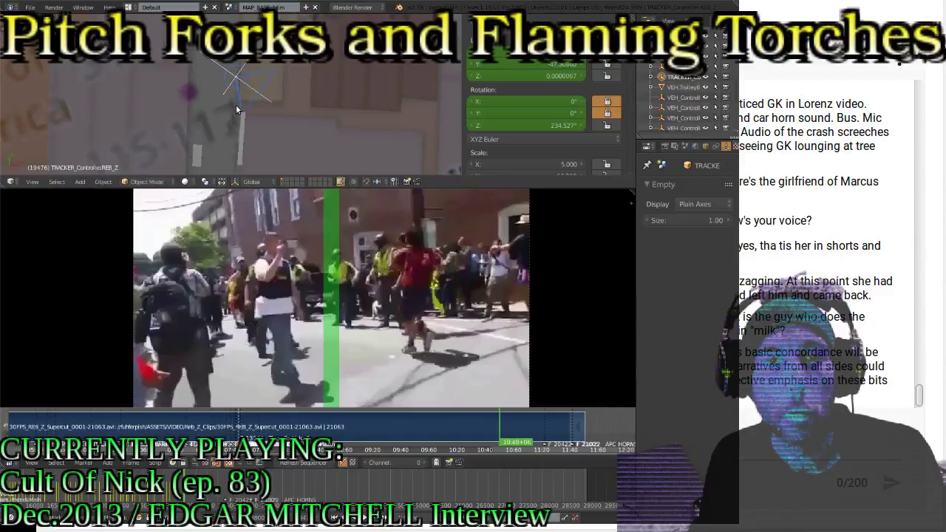
pyautogui.press('g')
pyautogui.click(237, 112)
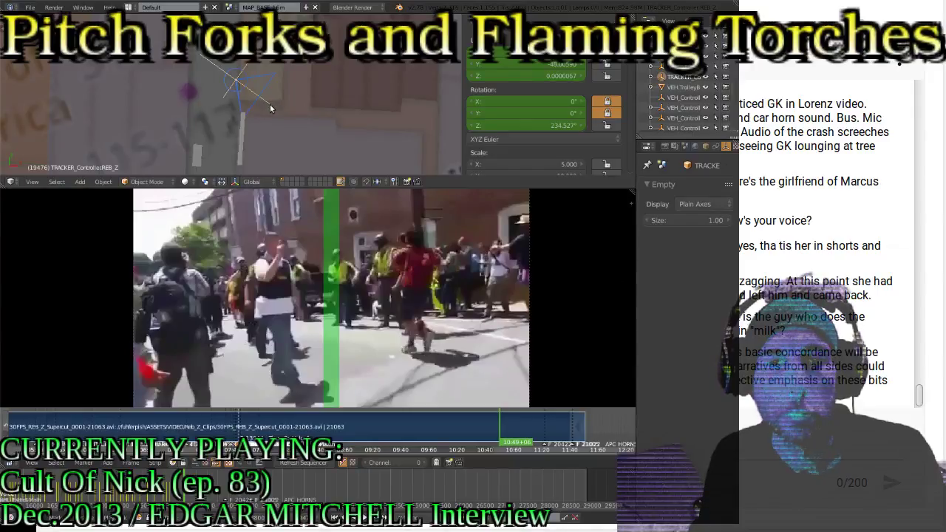
# Rotate the REB_Z tracker to about 128° around Z at frame 19476 and insert a LocRot keyframe
pyautogui.press('r')
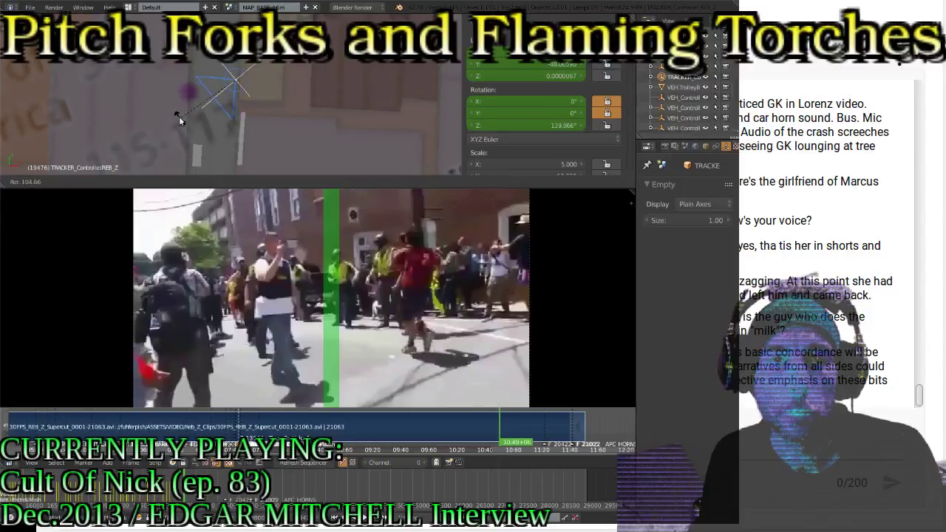
pyautogui.click(178, 114)
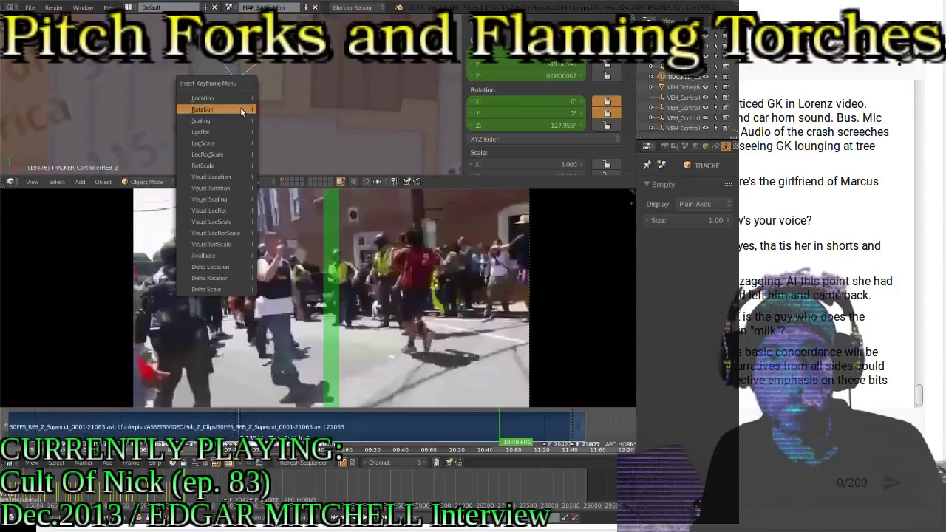
pyautogui.press('i')
pyautogui.click(228, 131)
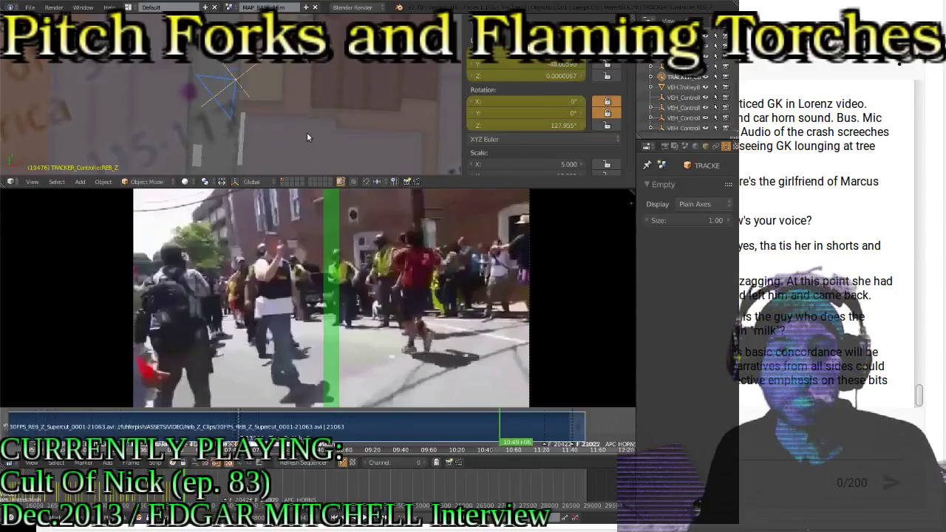
# Return to an earlier keyframe, play to frame 19249, and keyframe the REB_Z tracker's rotation at about 213.5° around Z
pyautogui.press('Down')
pyautogui.hotkey('alt', 'a')
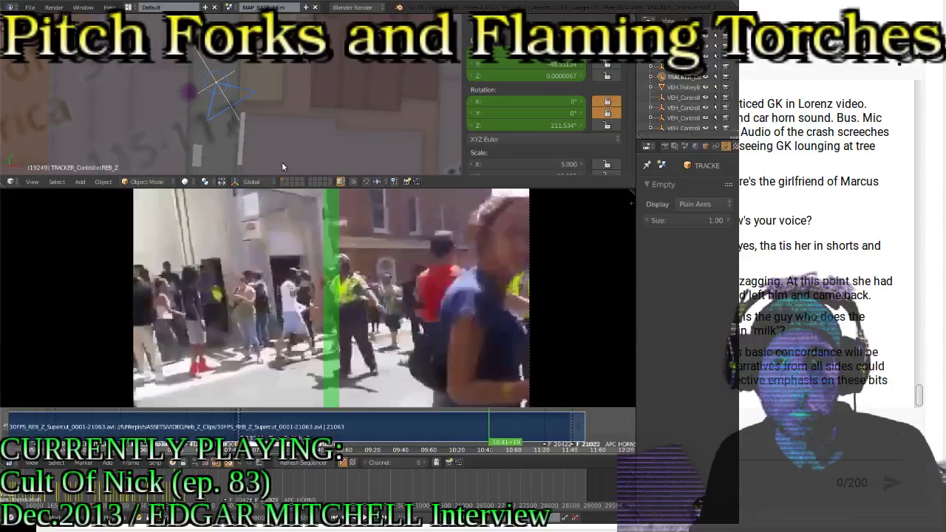
pyautogui.press('r')
pyautogui.click(248, 142)
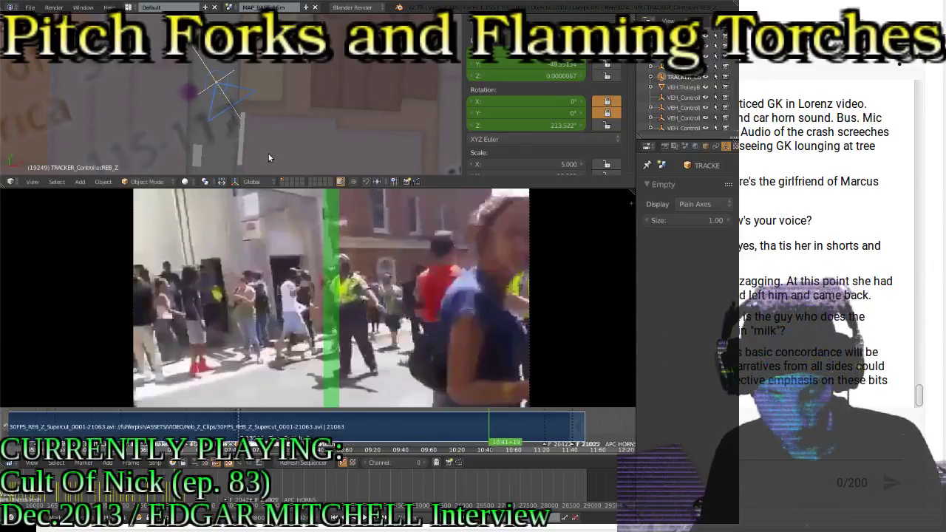
pyautogui.press('i')
pyautogui.click(253, 133)
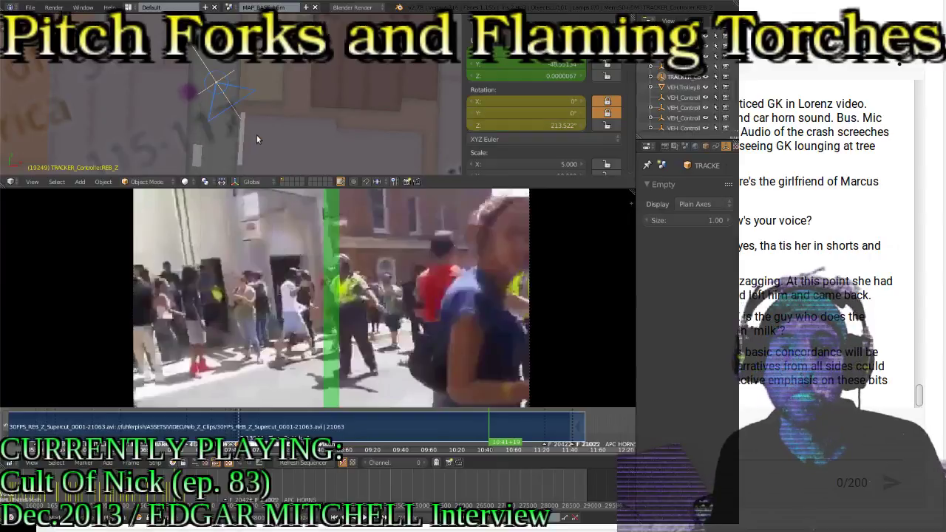
# Play to frame 19286, rotate the REB_Z tracker to about 266.9° around Z, and insert a Rotation keyframe
pyautogui.hotkey('alt', 'a')
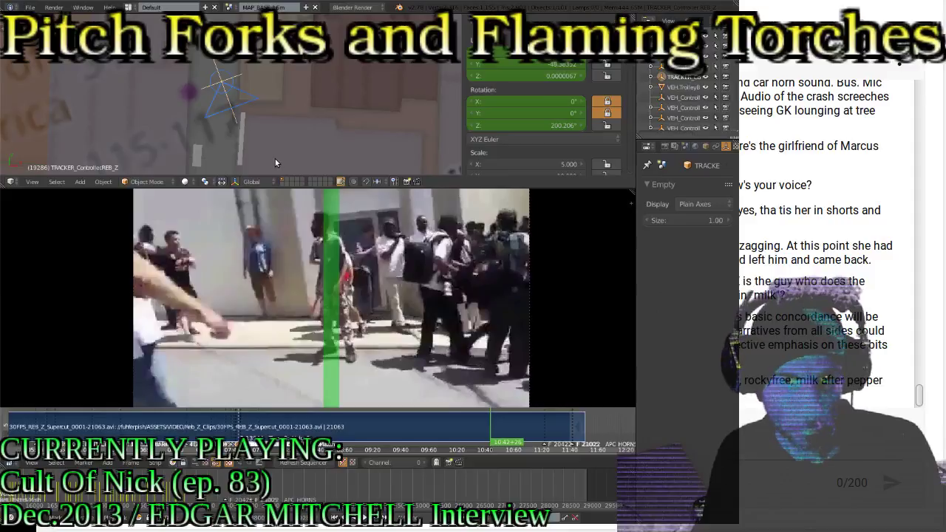
pyautogui.press('r')
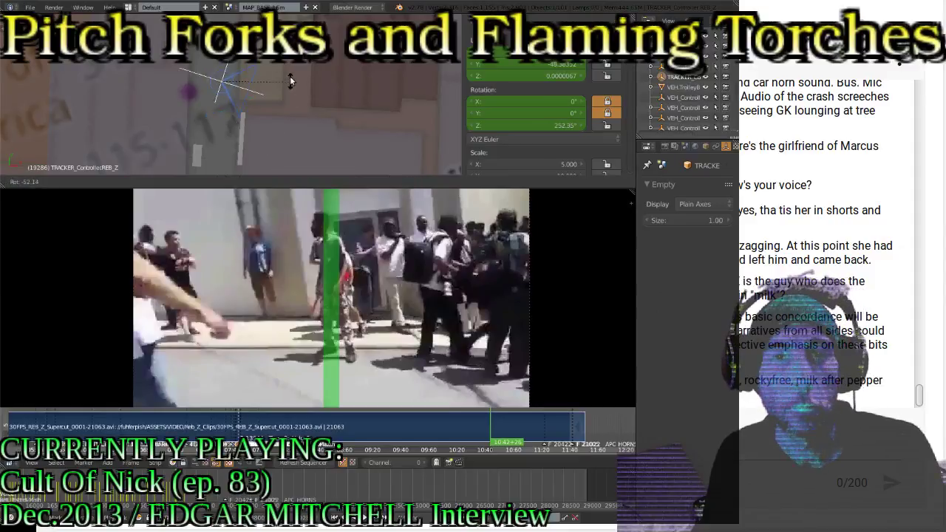
pyautogui.click(292, 62)
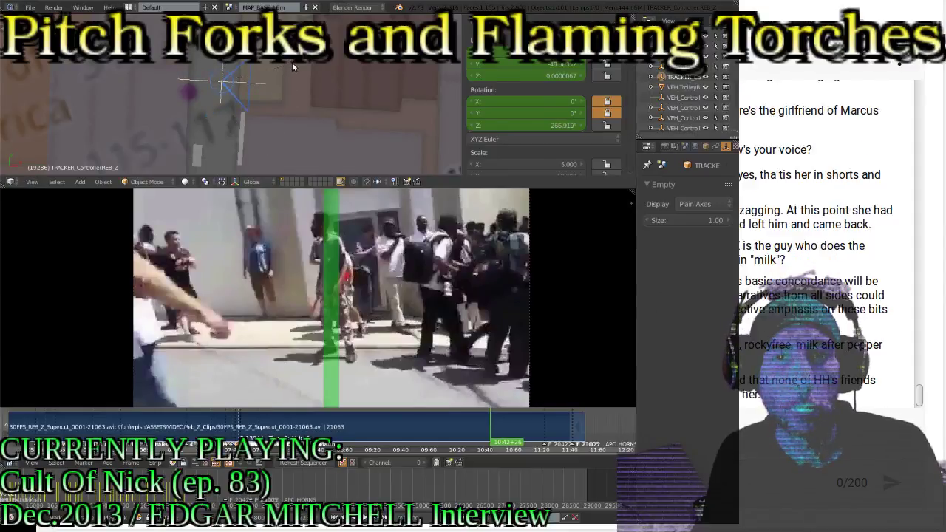
pyautogui.press('i')
pyautogui.click(282, 84)
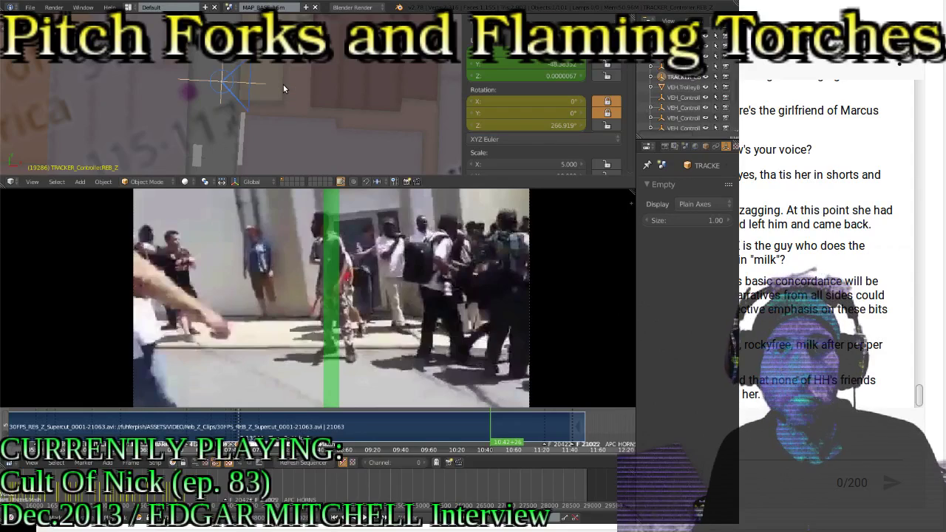
# Play to frame 19386, rotate the REB_Z tracker to about 254.3° around Z, and insert a Rotation keyframe
pyautogui.hotkey('alt', 'a')
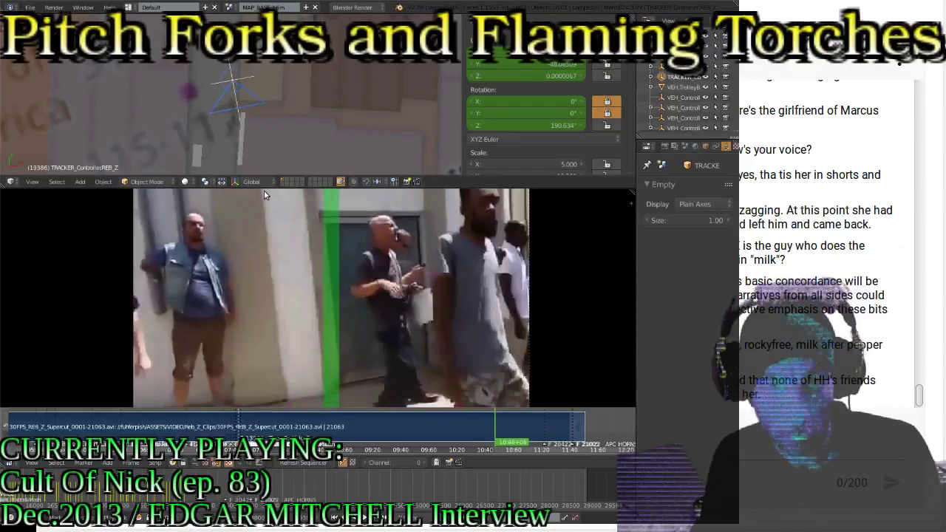
pyautogui.press('r')
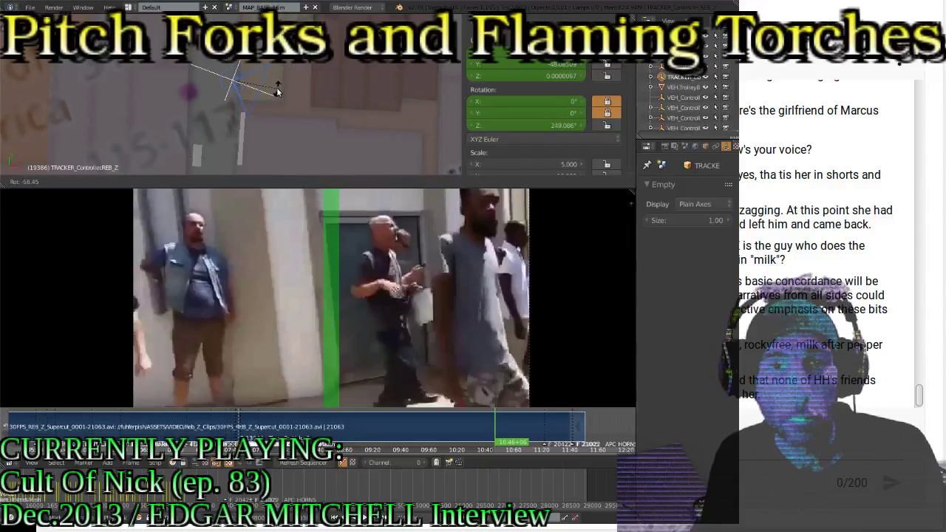
pyautogui.click(277, 87)
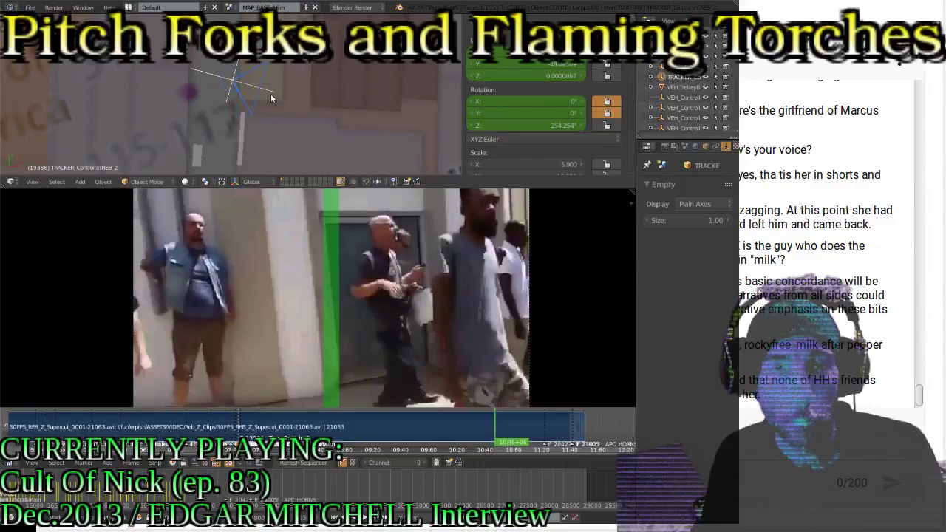
pyautogui.press('i')
pyautogui.click(271, 96)
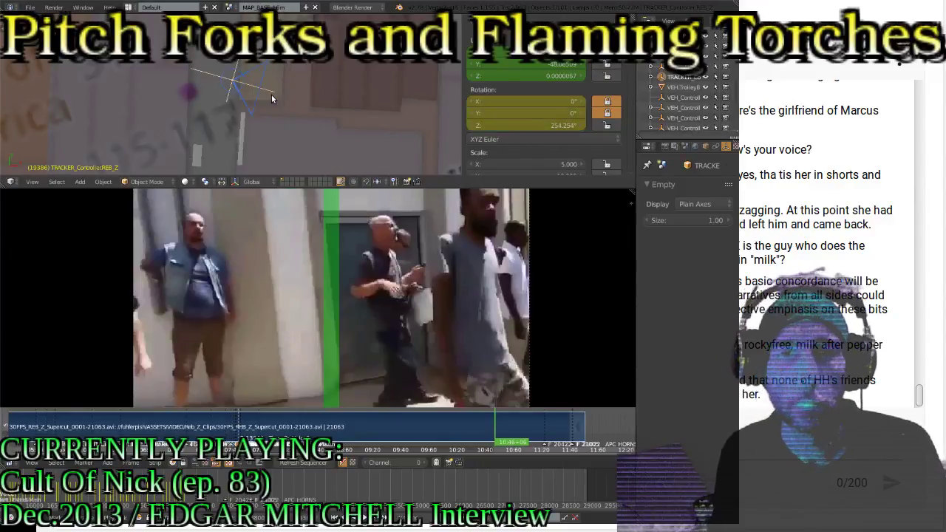
# Step forward to frame 19420, rotate the REB_Z tracker to face up the street at about 360° around Z, and keyframe its rotation
pyautogui.press('Right')
pyautogui.press('Right')
pyautogui.press('Right')
pyautogui.press('Right')
pyautogui.press('Right')
pyautogui.press('Right')
pyautogui.press('Right')
pyautogui.press('Right')
pyautogui.press('Right')
pyautogui.press('Right')
pyautogui.press('Right')
pyautogui.press('Right')
pyautogui.press('Right')
pyautogui.press('Right')
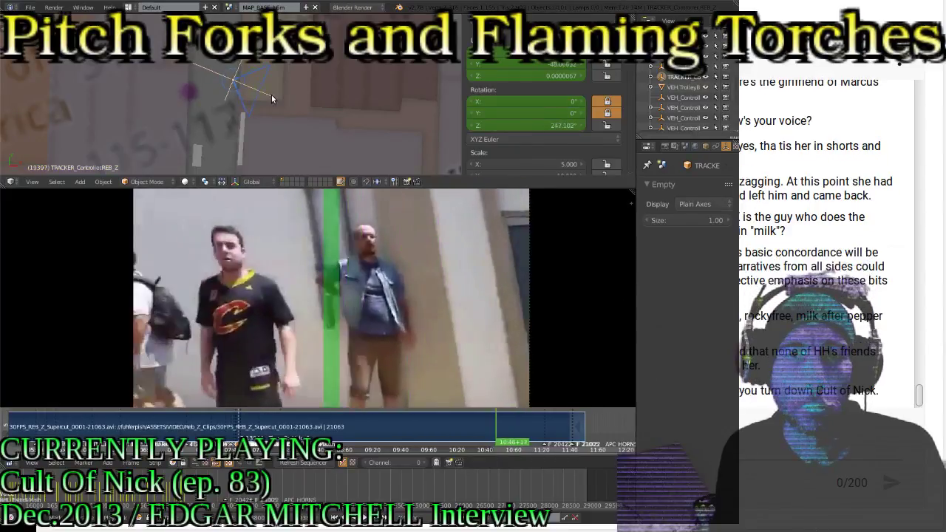
pyautogui.press('Right')
pyautogui.press('Right')
pyautogui.press('Right')
pyautogui.press('Right')
pyautogui.press('Right')
pyautogui.press('Right')
pyautogui.press('Right')
pyautogui.press('Right')
pyautogui.press('Right')
pyautogui.press('Right')
pyautogui.press('Right')
pyautogui.press('Right')
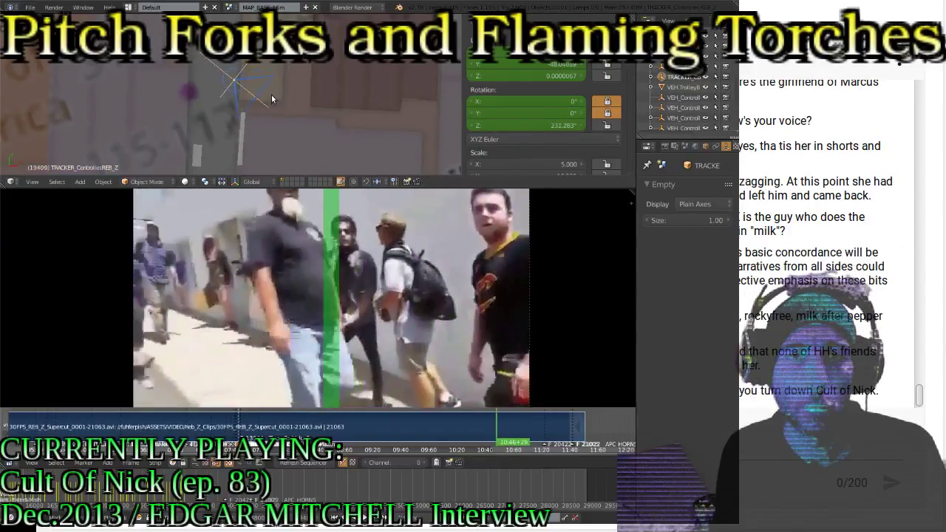
pyautogui.press('Right')
pyautogui.press('Right')
pyautogui.press('Right')
pyautogui.press('Right')
pyautogui.press('Right')
pyautogui.press('Right')
pyautogui.press('Right')
pyautogui.press('Right')
pyautogui.press('Right')
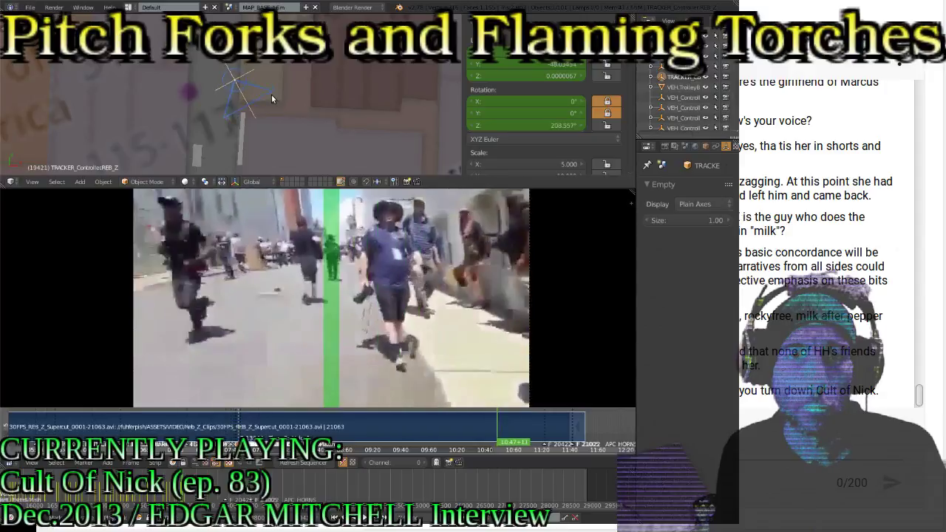
pyautogui.press('Left')
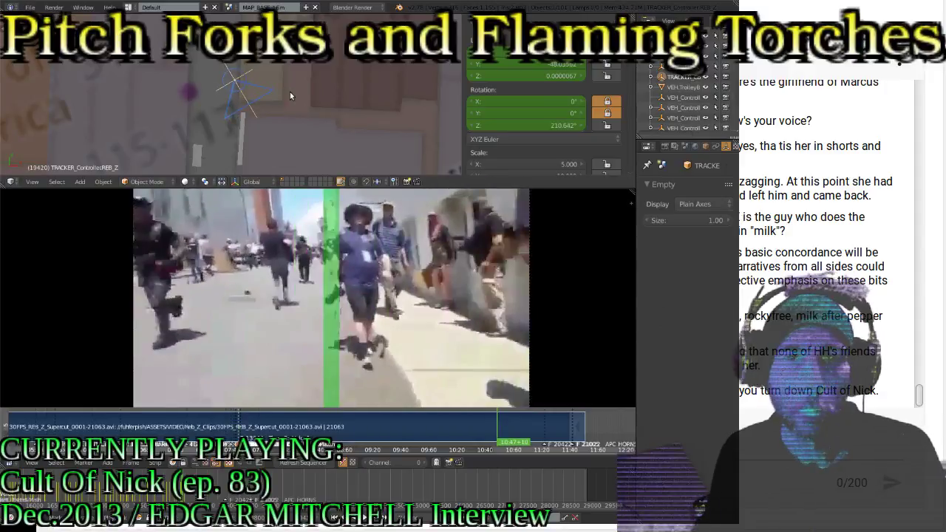
pyautogui.press('r')
pyautogui.click(273, 70)
pyautogui.press('r')
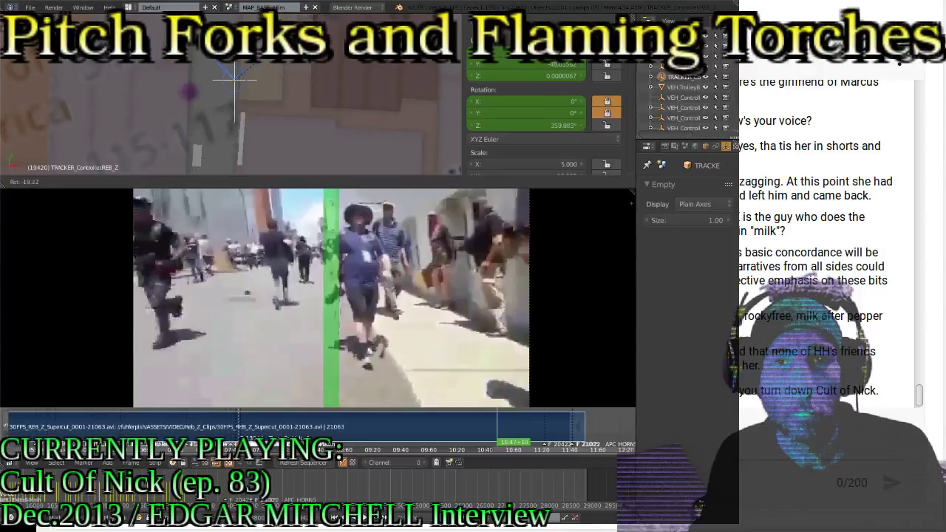
pyautogui.click(267, 58)
pyautogui.press('i')
pyautogui.click(266, 74)
# Play on to frame 19443 and enlarge the sequencer strip area beneath the video preview
pyautogui.hotkey('alt', 'a')
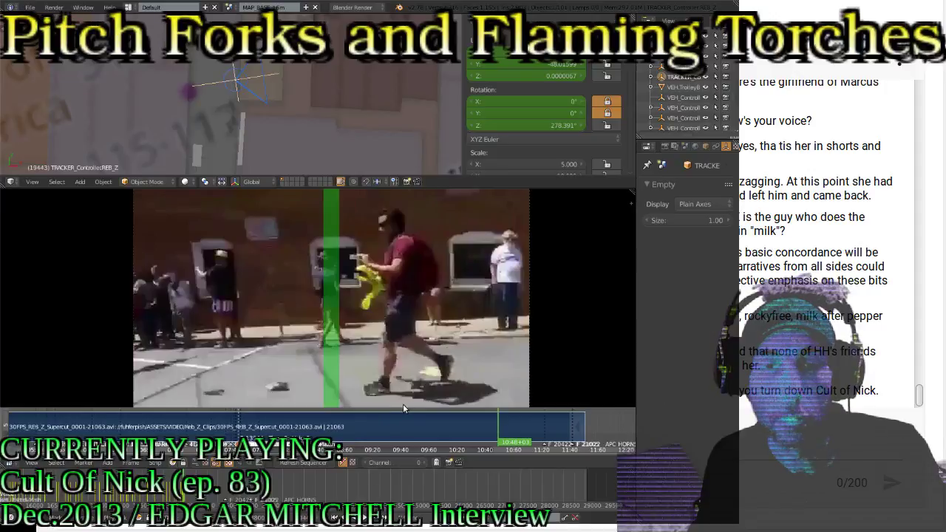
pyautogui.moveTo(403, 404); pyautogui.dragTo(404, 379)
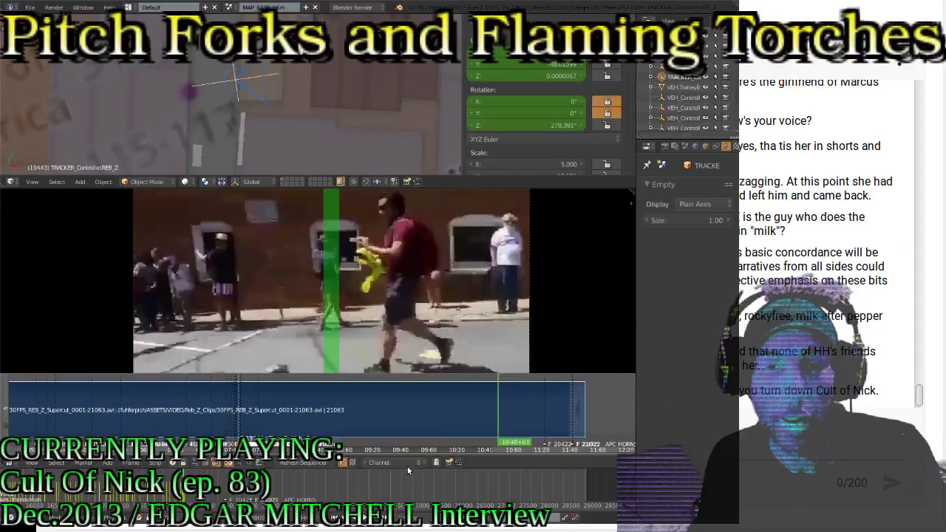
# Collapse the sequencer strip area, switch the timeline area to a Graph Editor for the REB_Z tracker, and enlarge it
pyautogui.moveTo(407, 467); pyautogui.dragTo(405, 423)
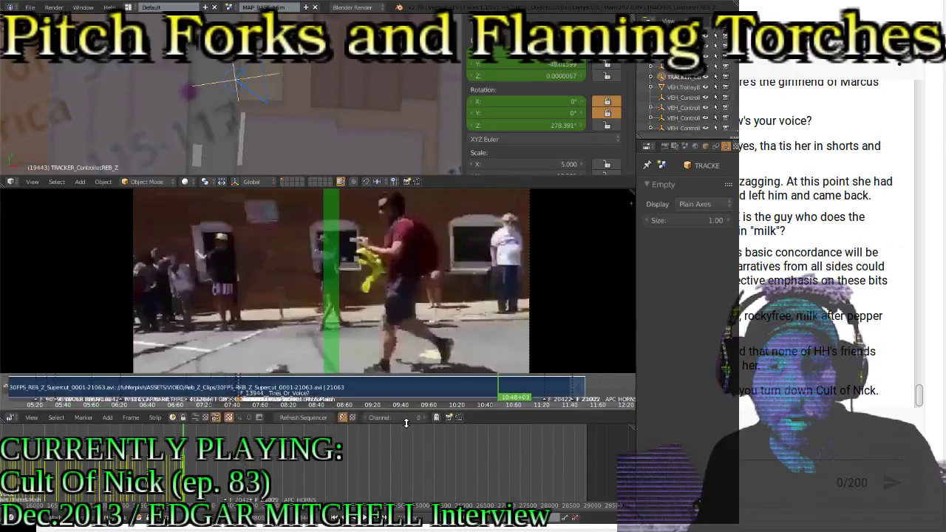
pyautogui.moveTo(221, 375); pyautogui.dragTo(219, 412)
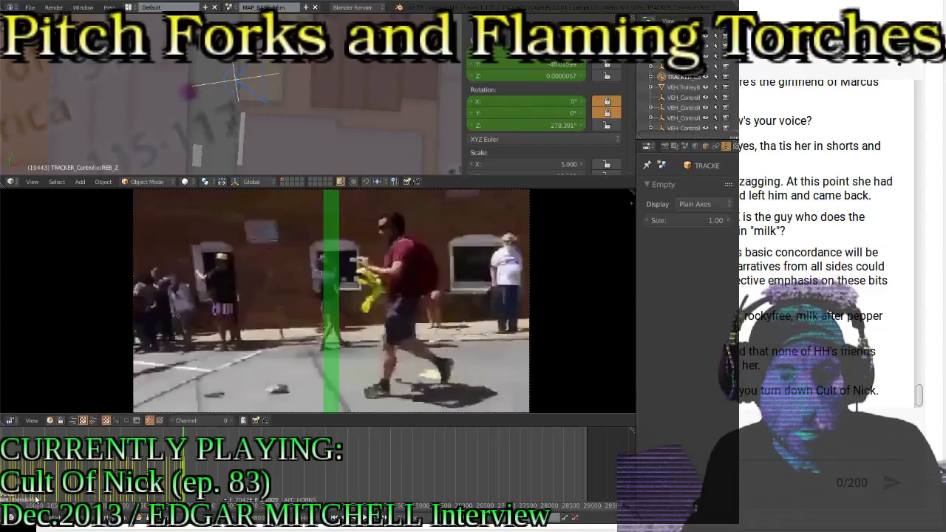
pyautogui.click(13, 516)
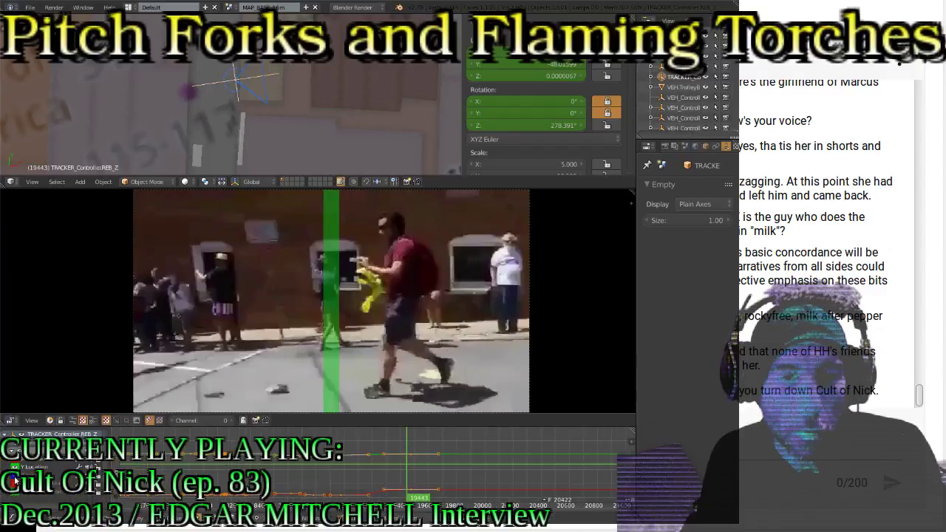
pyautogui.click(45, 477)
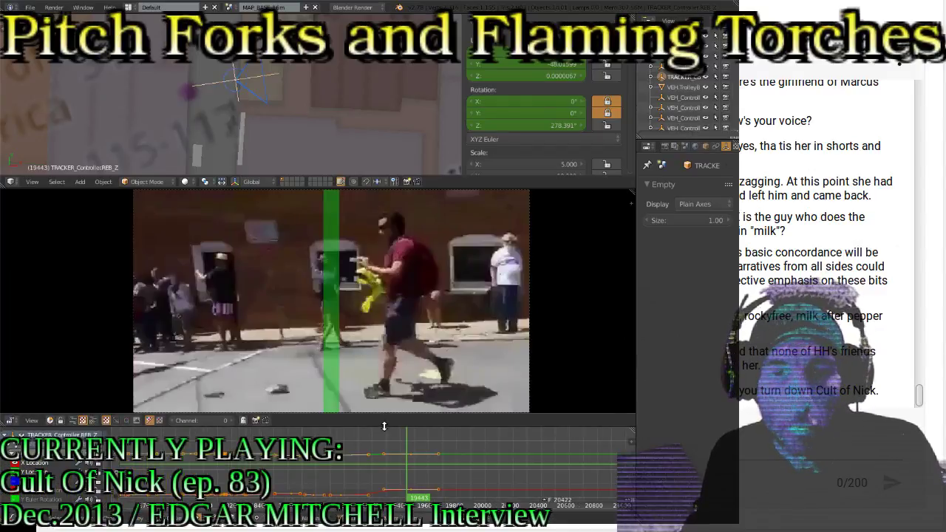
pyautogui.moveTo(385, 415); pyautogui.dragTo(382, 320)
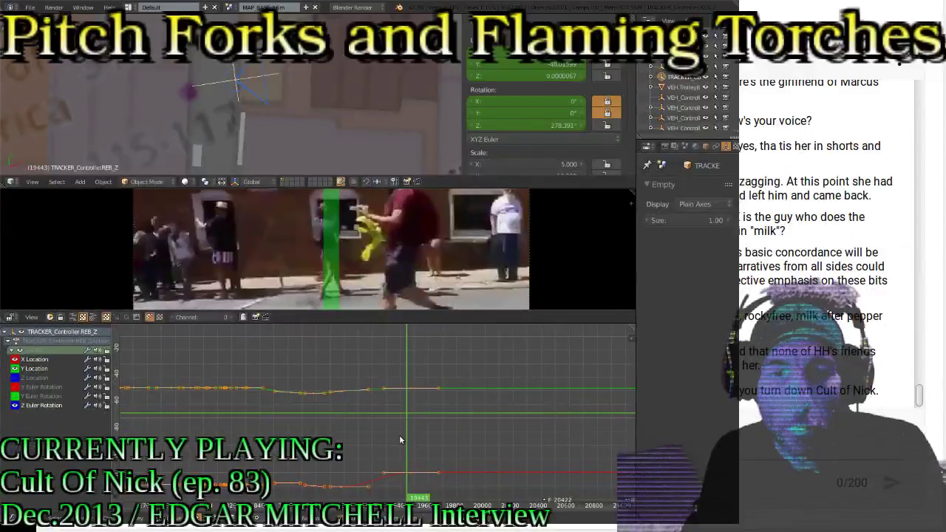
# Jump through the tracker's keyframes back to frame 19286 and play the footage to check its rotation against the camera
pyautogui.scroll(-1, 455, 432)
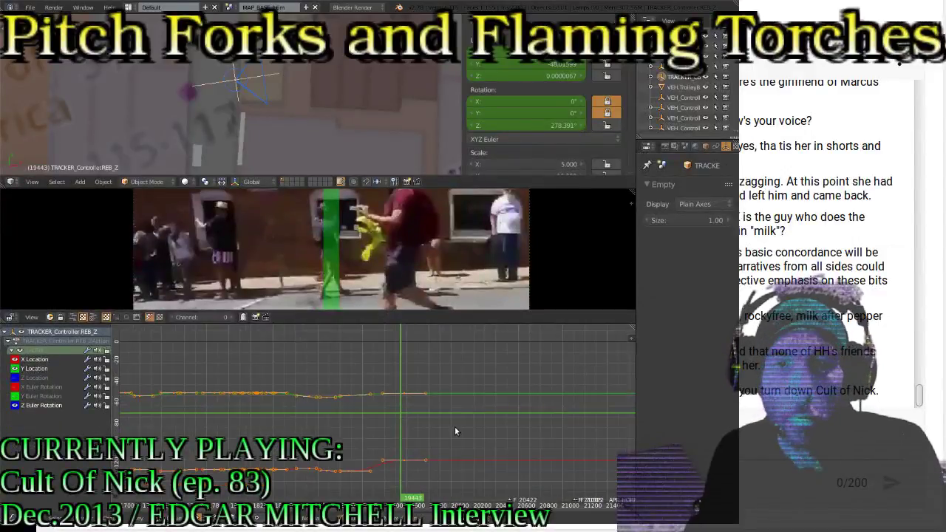
pyautogui.press('Up')
pyautogui.press('Up')
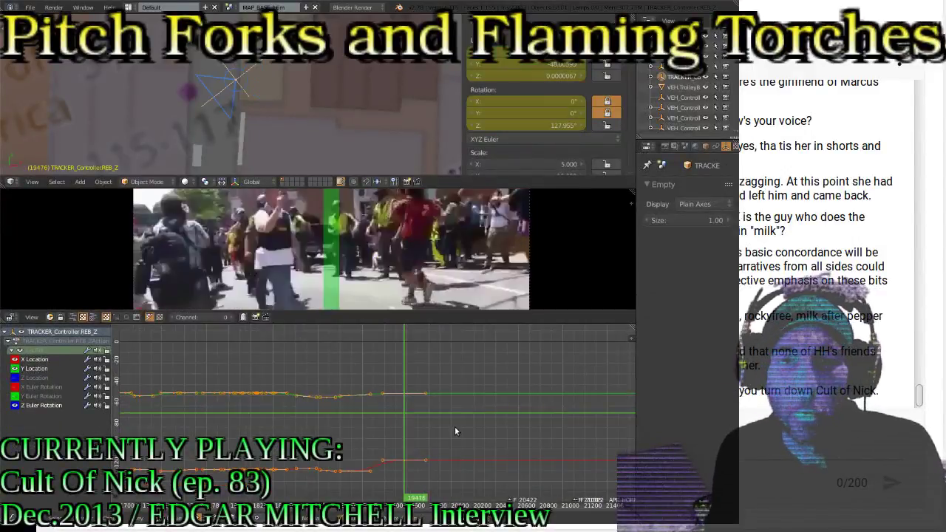
pyautogui.press('Down')
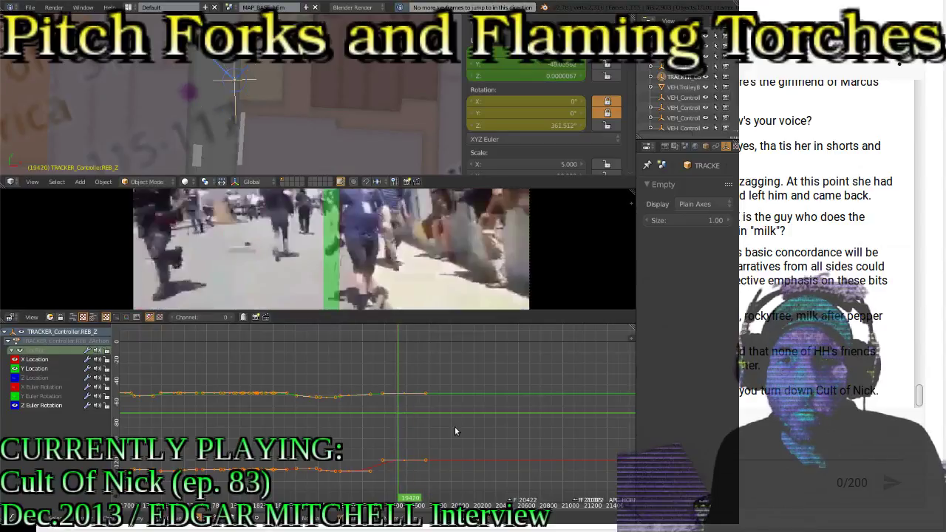
pyautogui.press('Down')
pyautogui.press('Down')
pyautogui.press('Down')
pyautogui.press('Down')
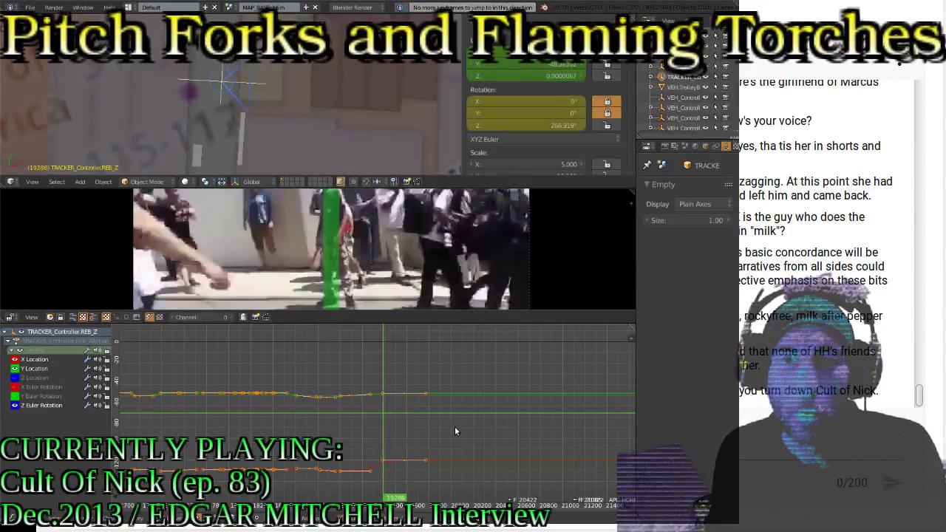
pyautogui.hotkey('alt', 'a')
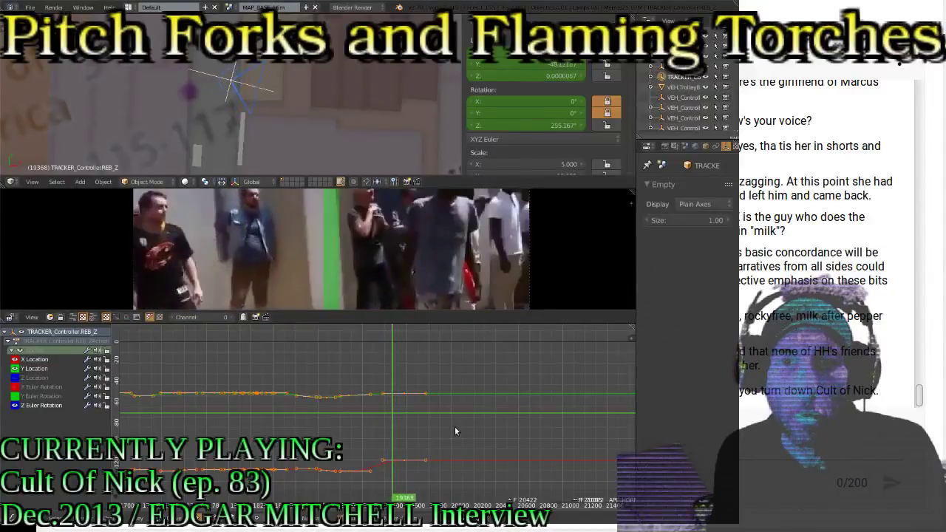
# Delete the REB_Z tracker's Z Euler Rotation keyframe at frame 19476 from its curve
pyautogui.press('Home')
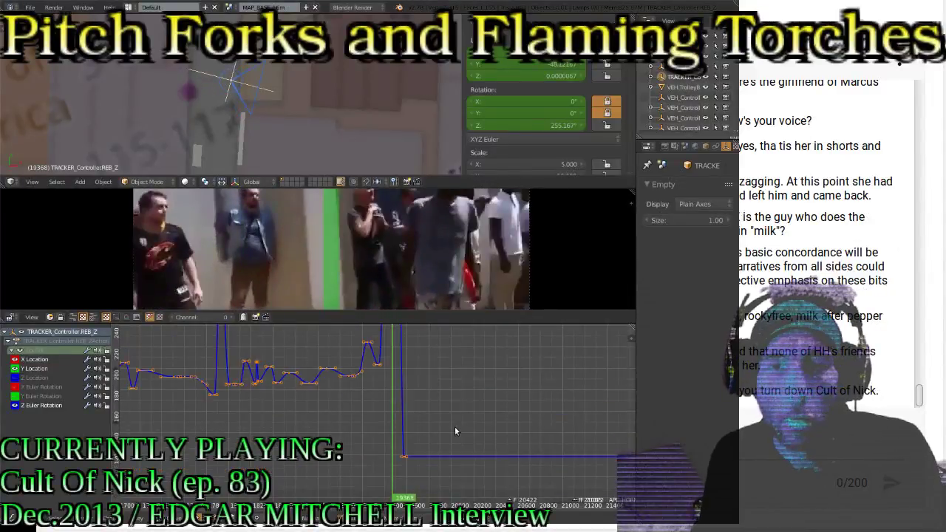
pyautogui.keyDown('shift'); pyautogui.scroll(7, 454, 426); pyautogui.keyUp('shift')
pyautogui.keyDown('shift'); pyautogui.scroll(-14, 454, 426); pyautogui.keyUp('shift')
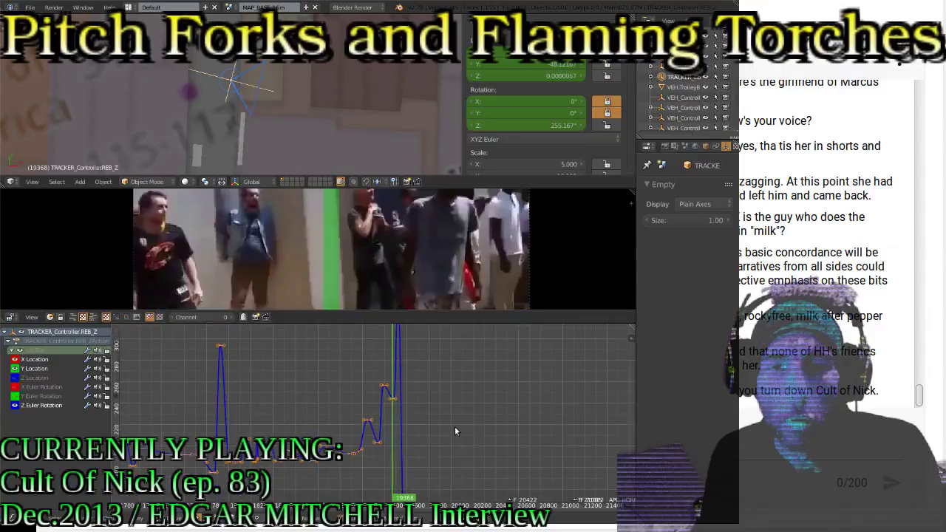
pyautogui.keyDown('shift'); pyautogui.scroll(2, 454, 426); pyautogui.keyUp('shift')
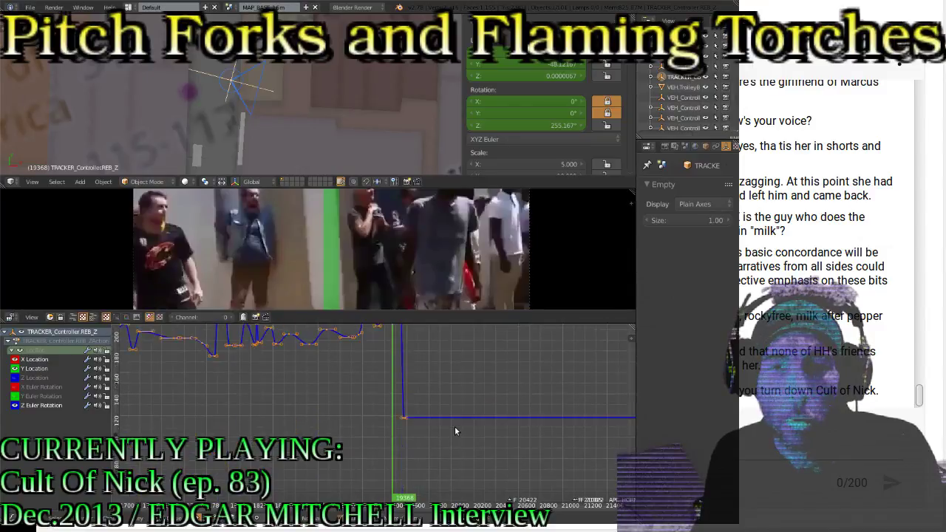
pyautogui.rightClick(405, 428)
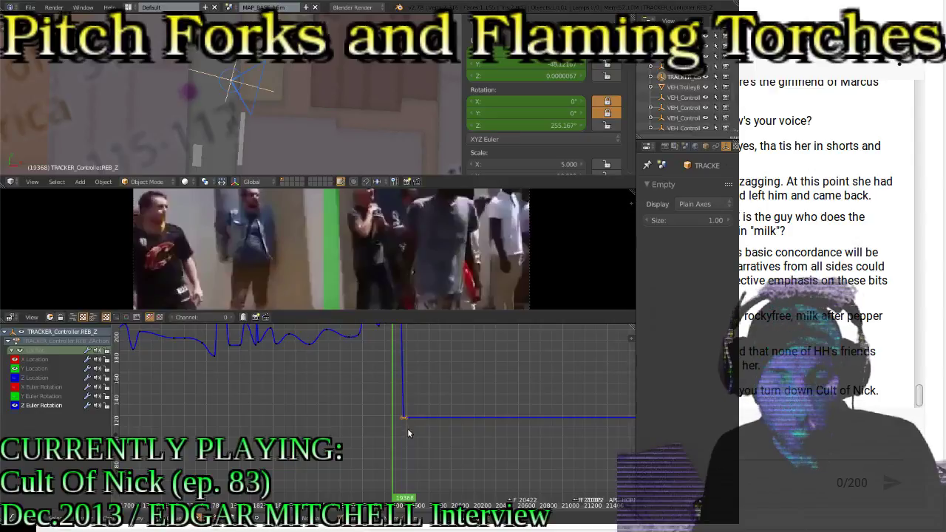
pyautogui.press('x')
pyautogui.click(385, 432)
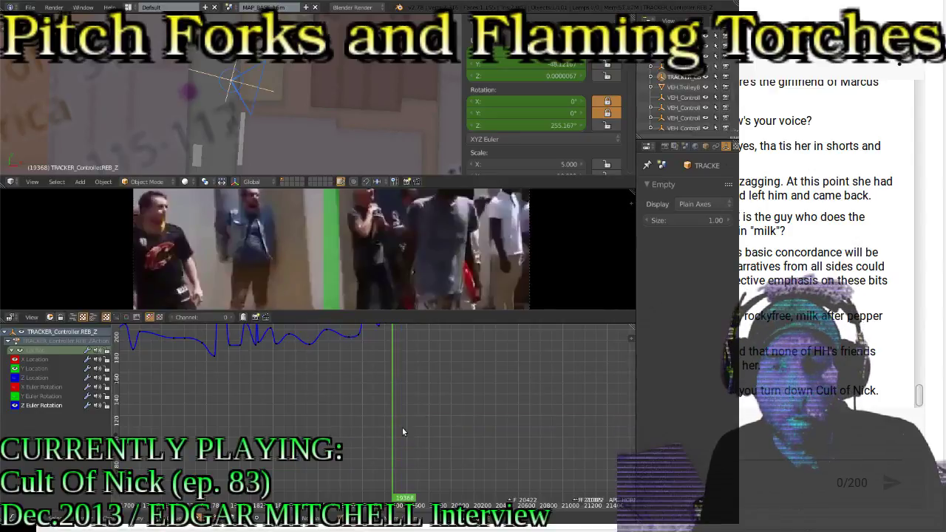
# Jump forward to the keyframe at frame 19420 and shrink the Graph Editor to enlarge the video preview
pyautogui.keyDown('shift'); pyautogui.scroll(15, 405, 406); pyautogui.keyUp('shift')
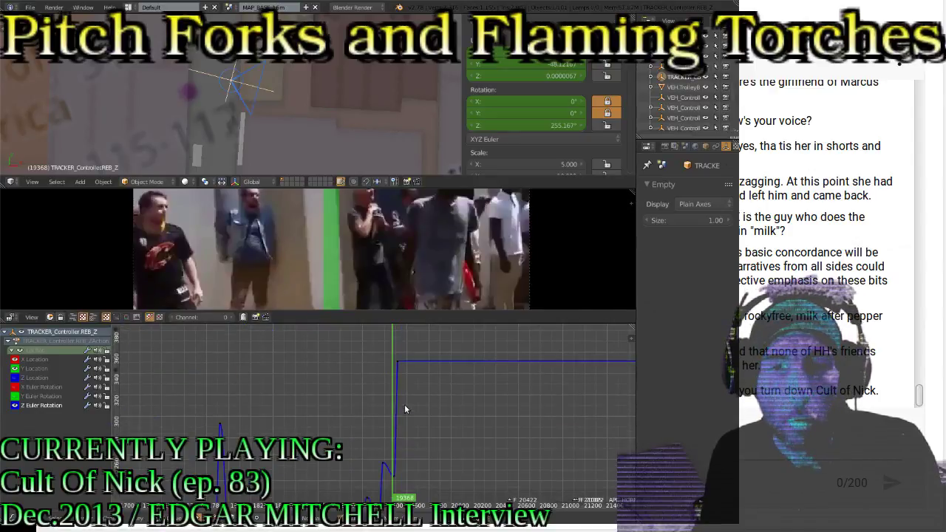
pyautogui.press('Up')
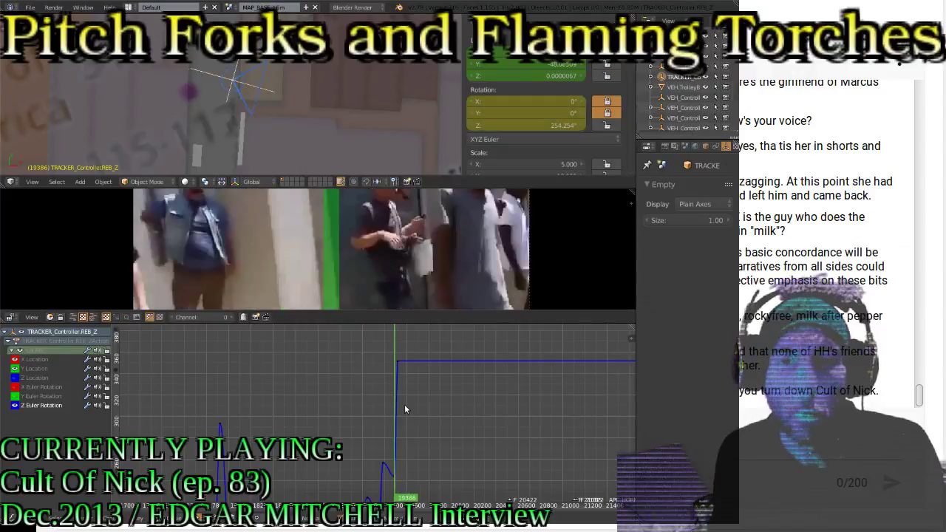
pyautogui.press('Up')
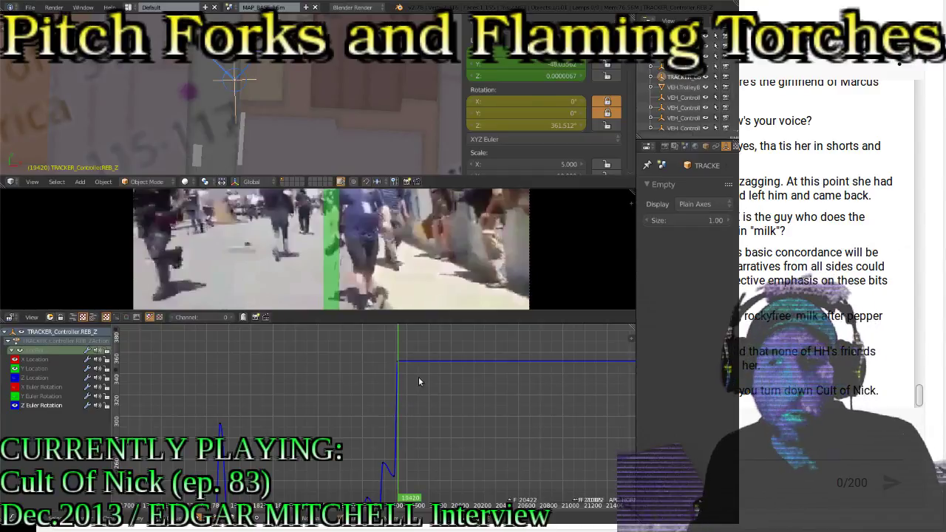
pyautogui.moveTo(418, 313); pyautogui.dragTo(417, 444)
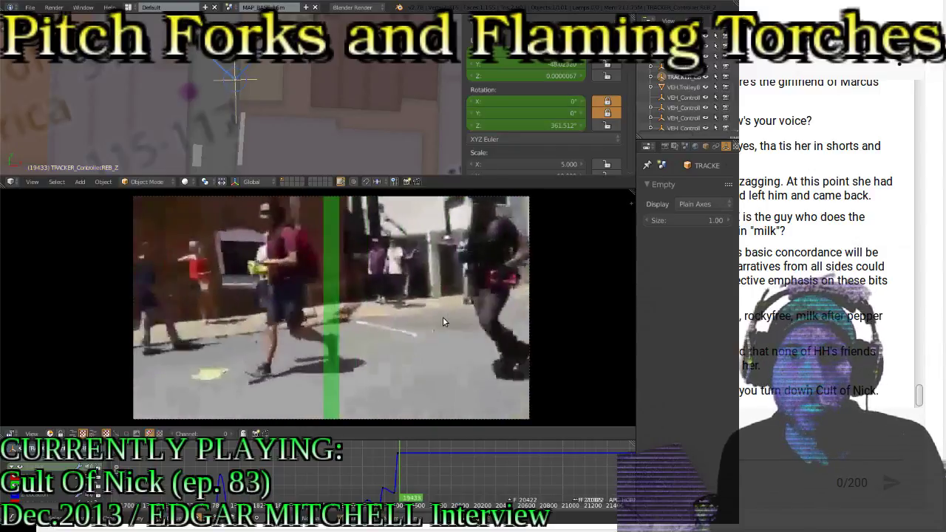
# Go to frame 19440, rotate the REB_Z tracker to about 447.9° around Z, and insert a Rotation keyframe
pyautogui.press('Left')
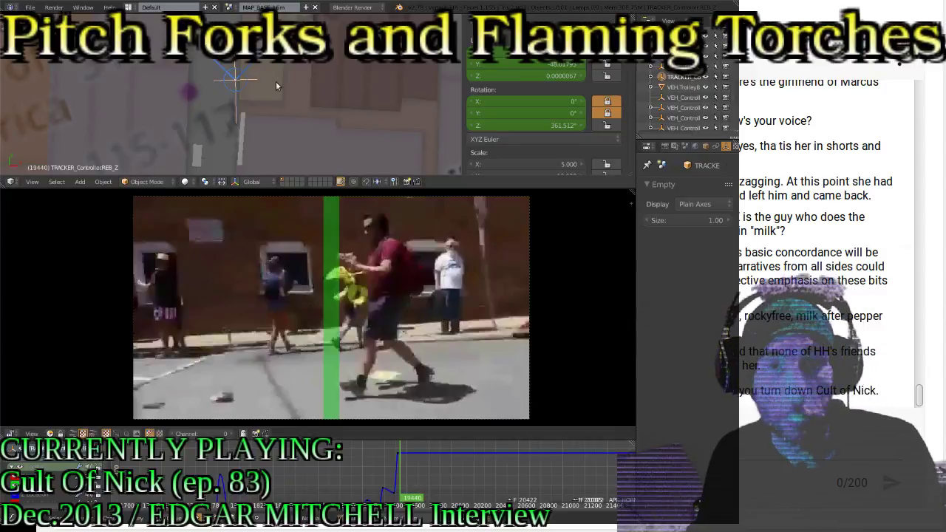
pyautogui.press('r')
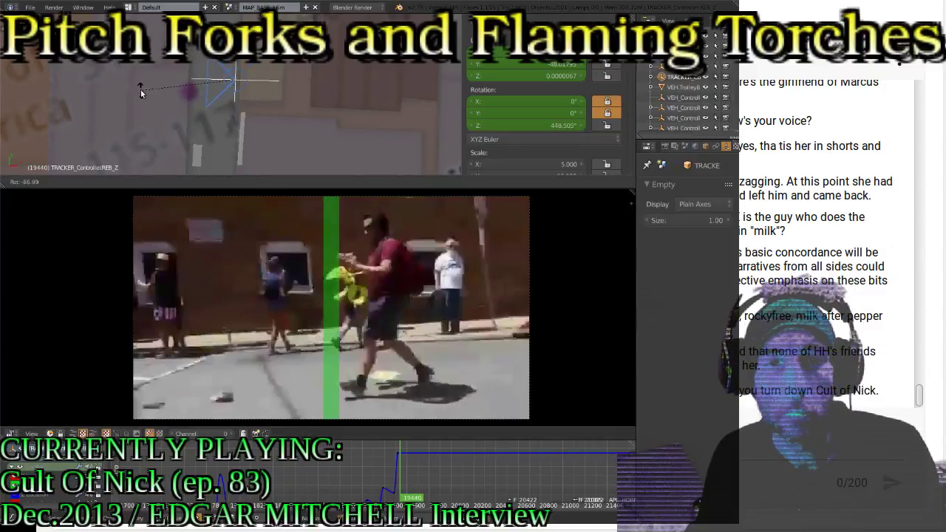
pyautogui.click(135, 89)
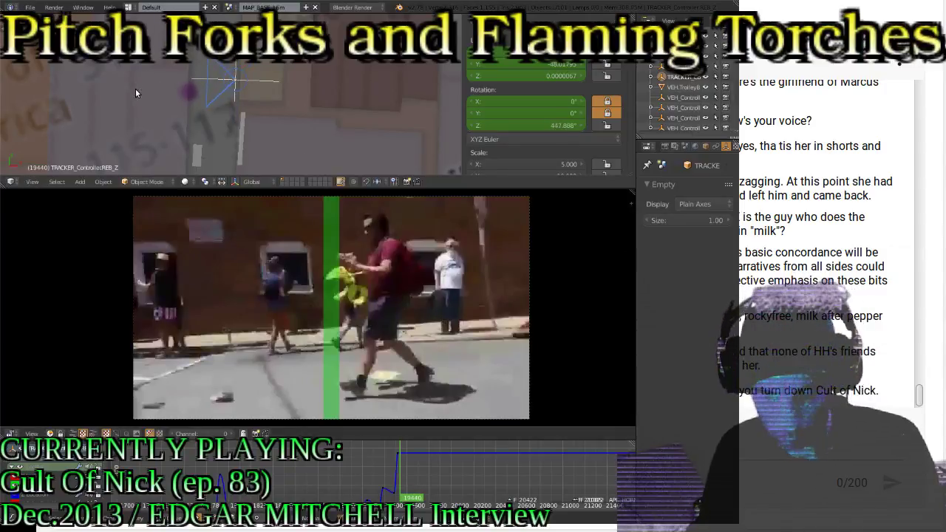
pyautogui.press('i')
pyautogui.click(135, 89)
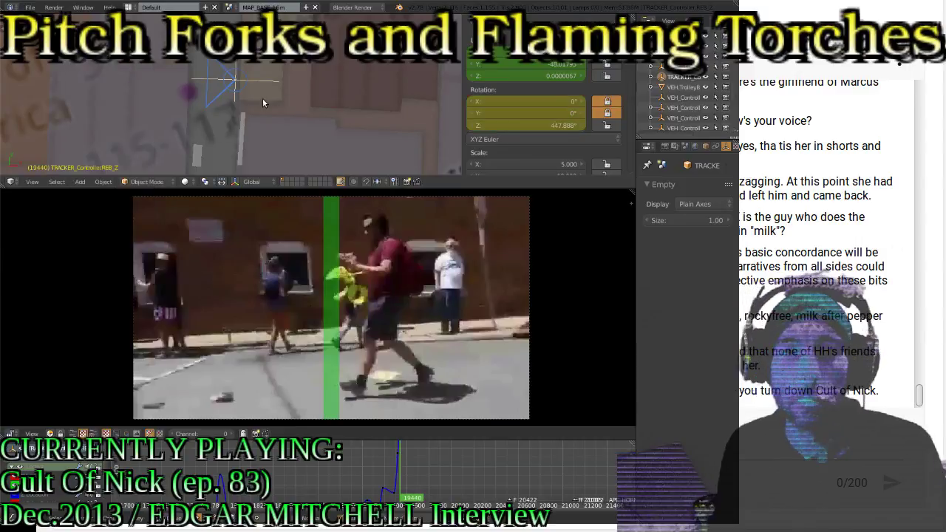
# Play to frame 19476, rotate the REB_Z tracker to about 488.3° around Z, and insert a Rotation keyframe
pyautogui.hotkey('alt', 'a')
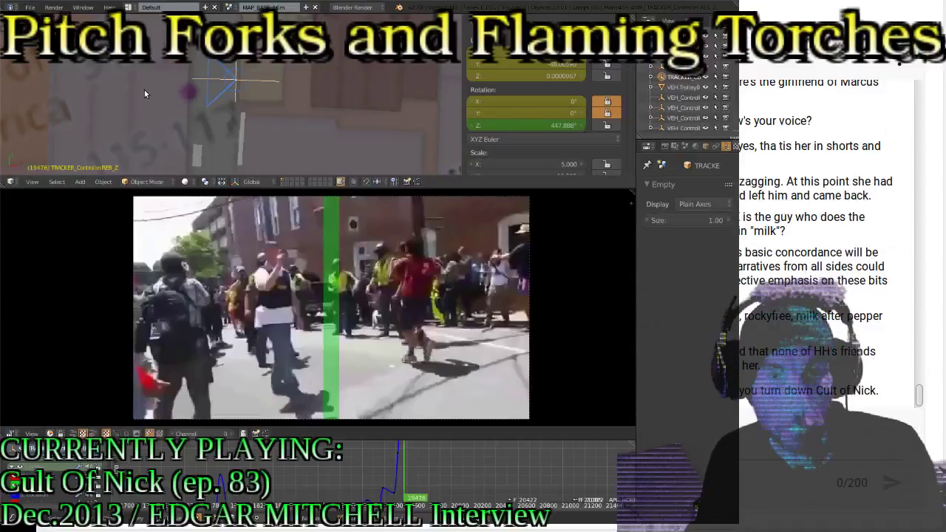
pyautogui.press('r')
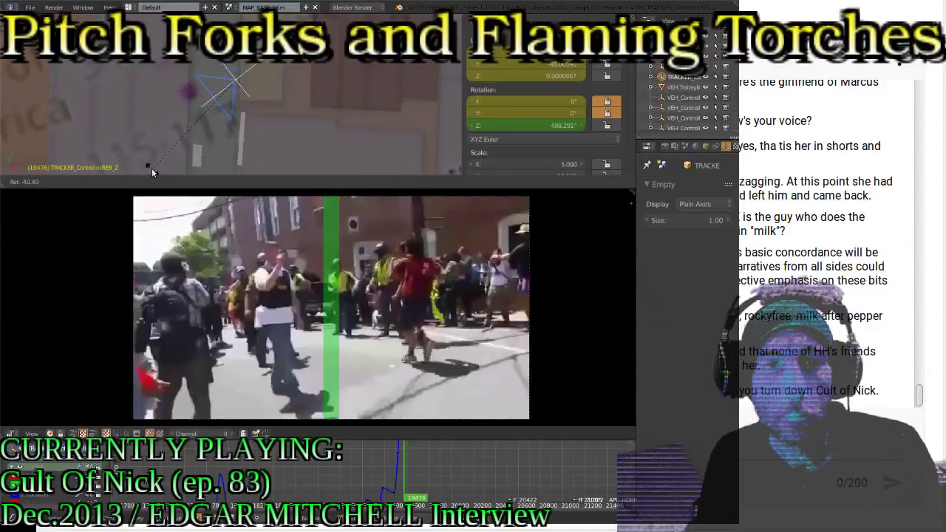
pyautogui.click(152, 170)
pyautogui.press('i')
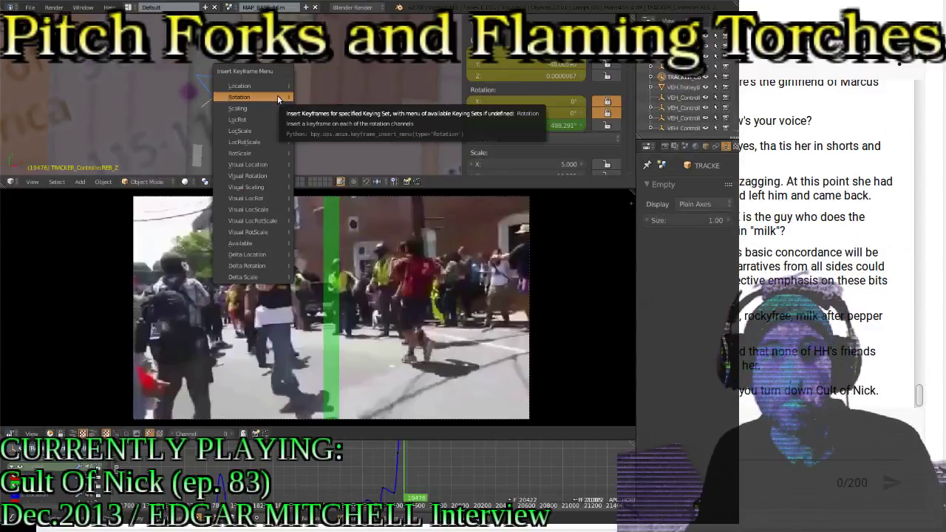
pyautogui.click(277, 95)
pyautogui.press('i')
pyautogui.click(283, 96)
# Jump back to the keyframe at frame 19286 and play to about frame 19564 to review the tracker's rotation
pyautogui.press('Down')
pyautogui.press('Down')
pyautogui.press('Down')
pyautogui.press('Down')
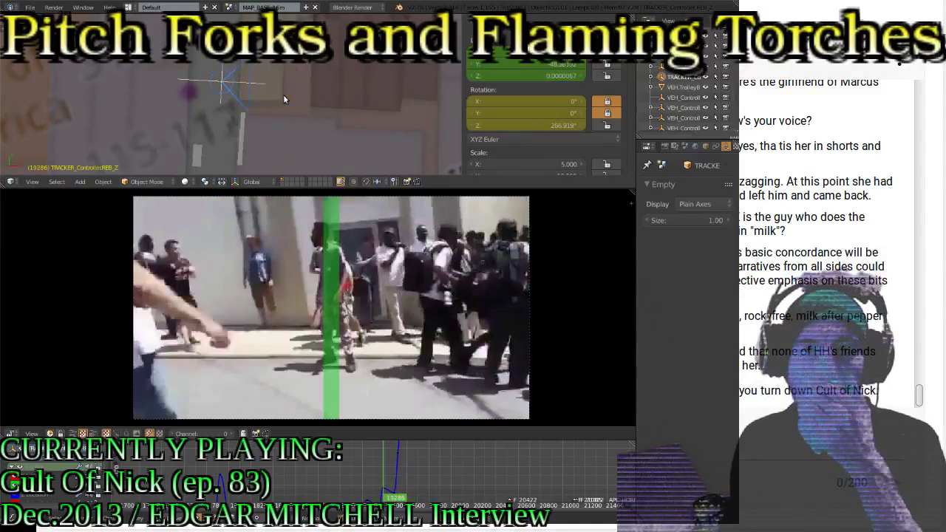
pyautogui.hotkey('alt', 'a')
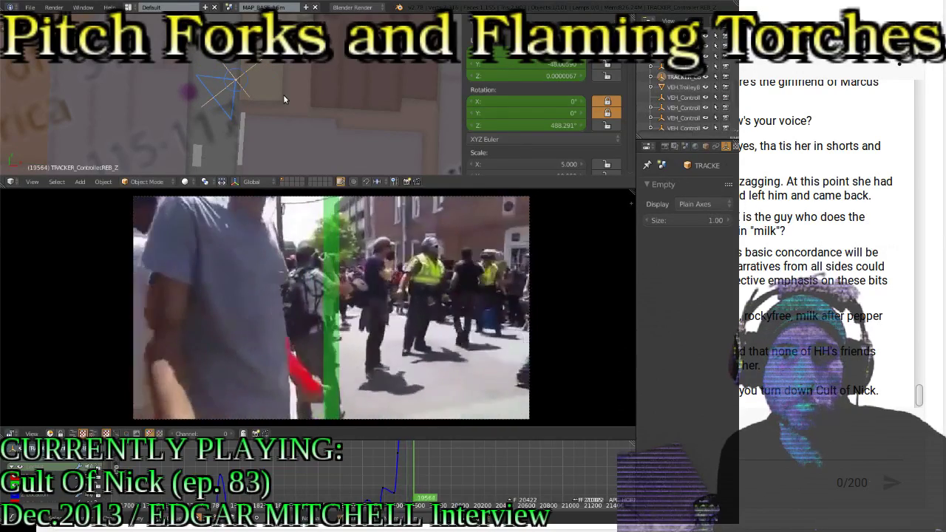
# Step to frame 19560, rotate the REB_Z tracker to about 517.7° around Z, and insert a LocRot keyframe
pyautogui.press('Right')
pyautogui.press('Right')
pyautogui.press('Left')
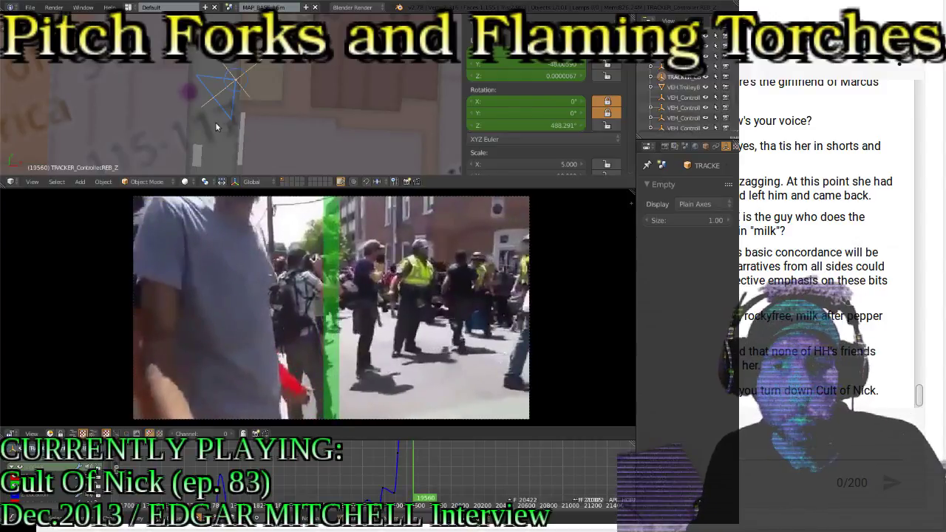
pyautogui.keyDown('shift'); pyautogui.moveTo(279, 125); pyautogui.dragTo(318, 72, button='middle'); pyautogui.keyUp('shift')
pyautogui.scroll(-1, 317, 72)
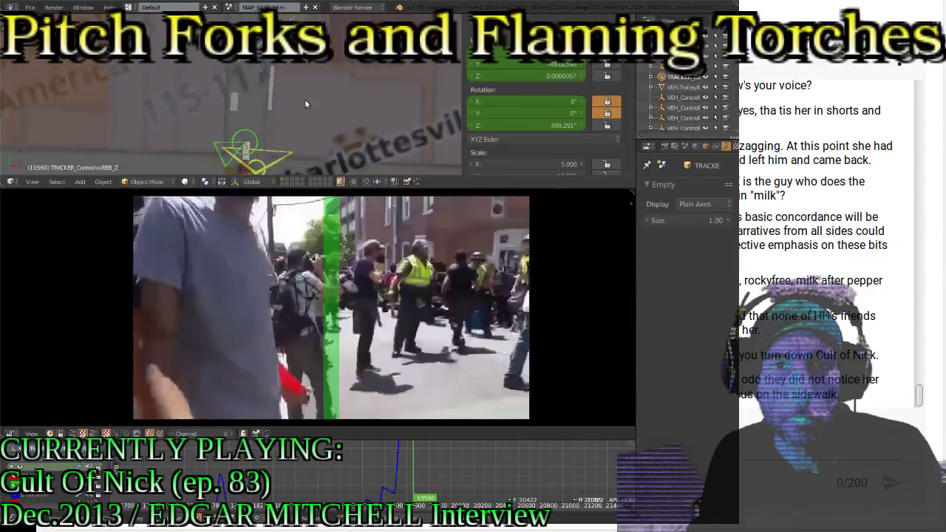
pyautogui.scroll(-2, 305, 101)
pyautogui.keyDown('shift'); pyautogui.moveTo(305, 106); pyautogui.dragTo(318, 77, button='middle'); pyautogui.keyUp('shift')
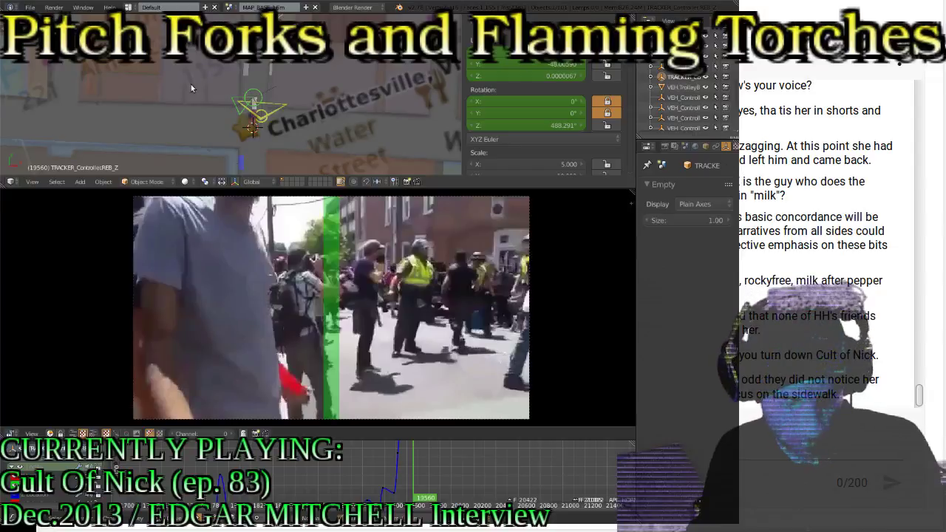
pyautogui.press('r')
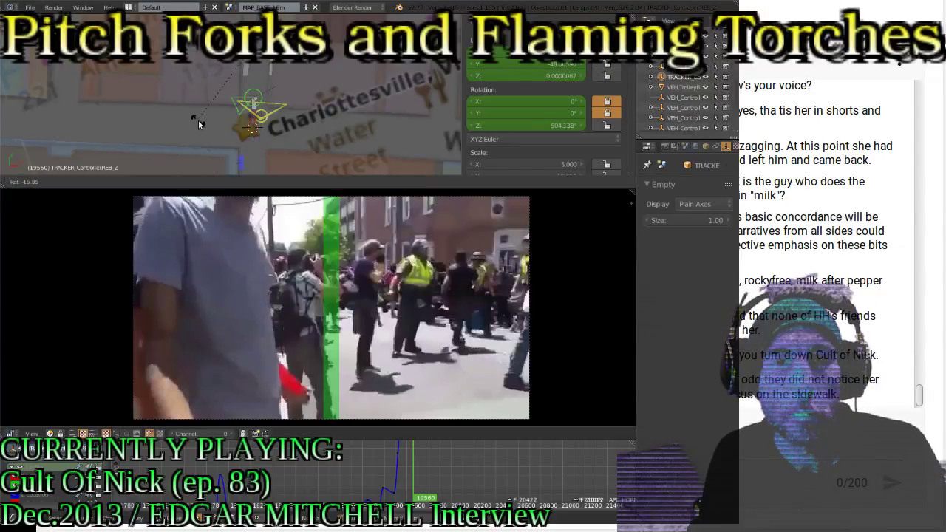
pyautogui.click(210, 165)
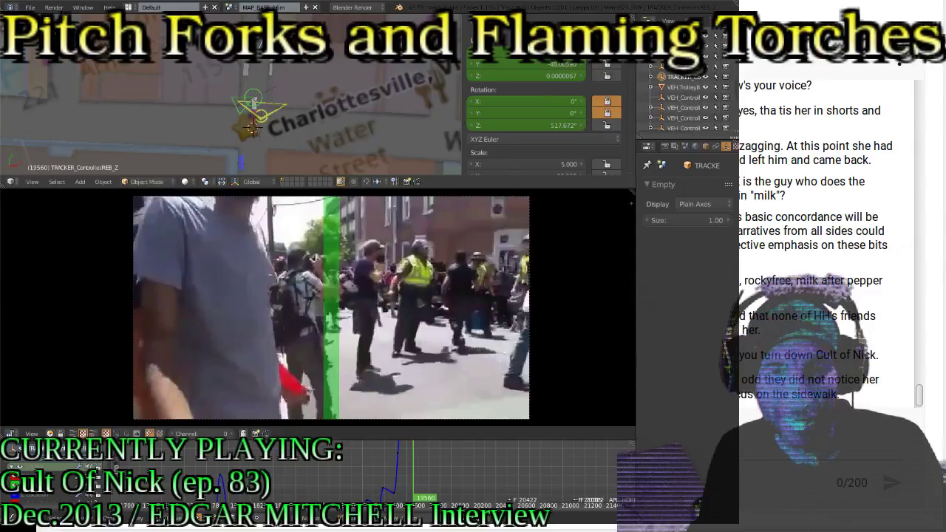
pyautogui.press('i')
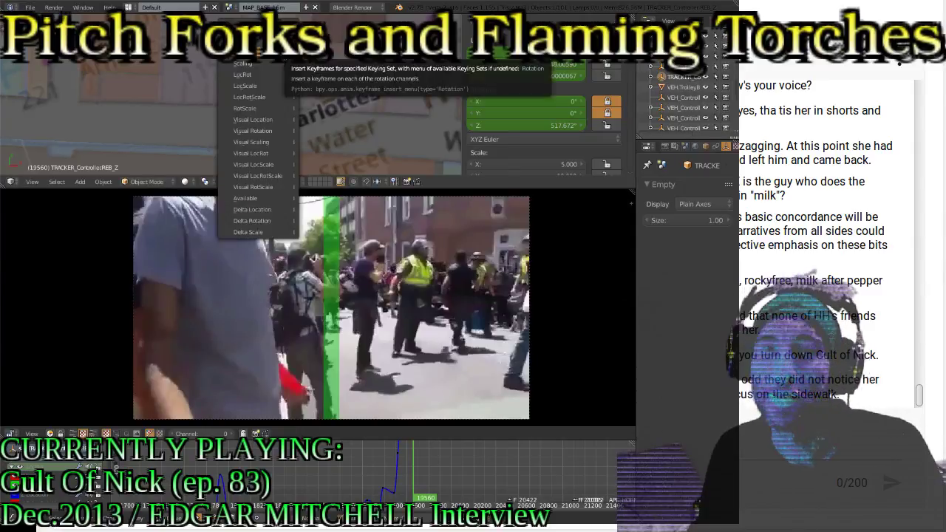
pyautogui.click(273, 76)
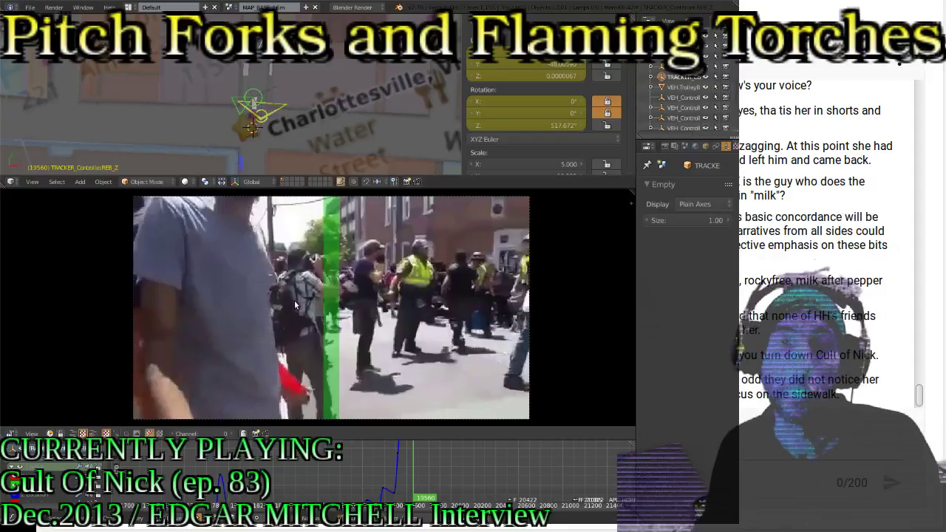
# Rotate the REB_Z tracker to about 522.9° around Z at frame 19560 and insert an updated keyframe
pyautogui.keyDown('shift'); pyautogui.moveTo(322, 124); pyautogui.dragTo(315, 112, button='middle'); pyautogui.keyUp('shift')
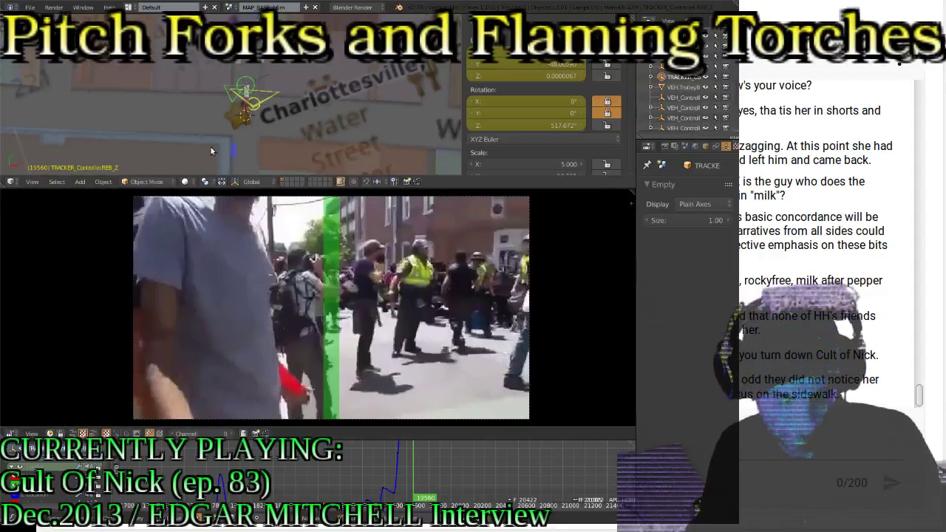
pyautogui.press('r')
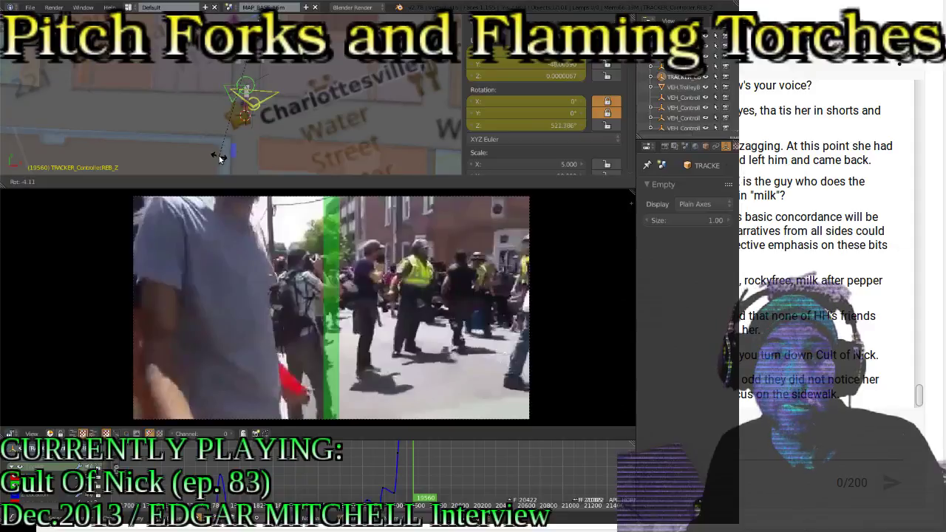
pyautogui.click(222, 161)
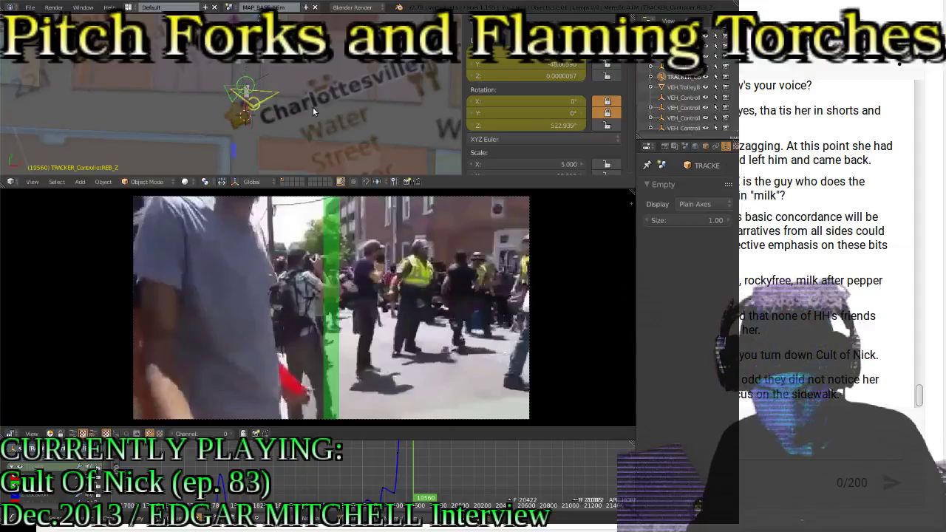
pyautogui.press('i')
pyautogui.click(306, 87)
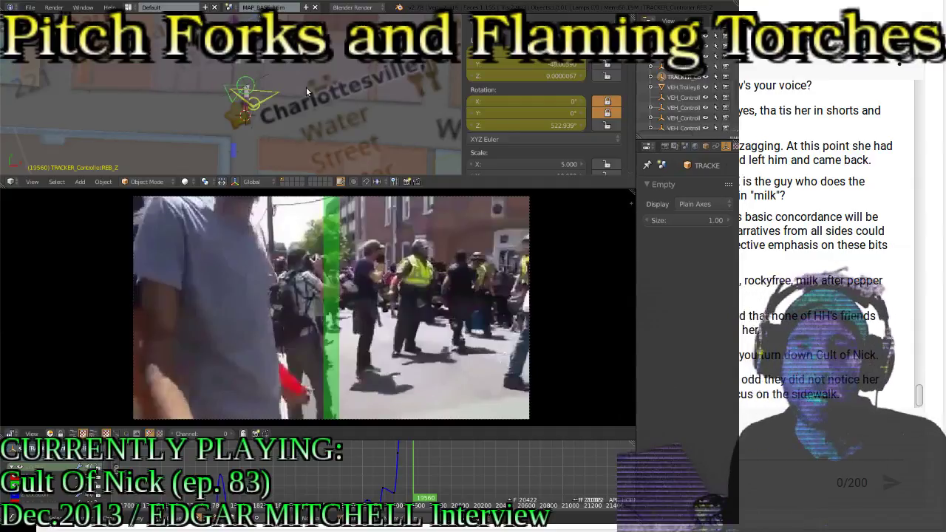
# Advance to frame 19712 and move the REB_Z tracker farther up the street on the map, to about Y -46.67
pyautogui.press('Right')
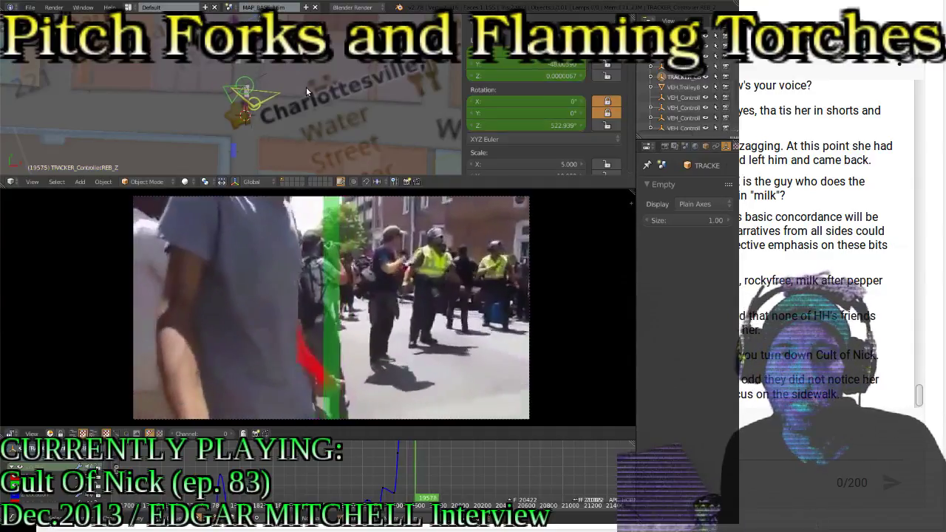
pyautogui.press('Right')
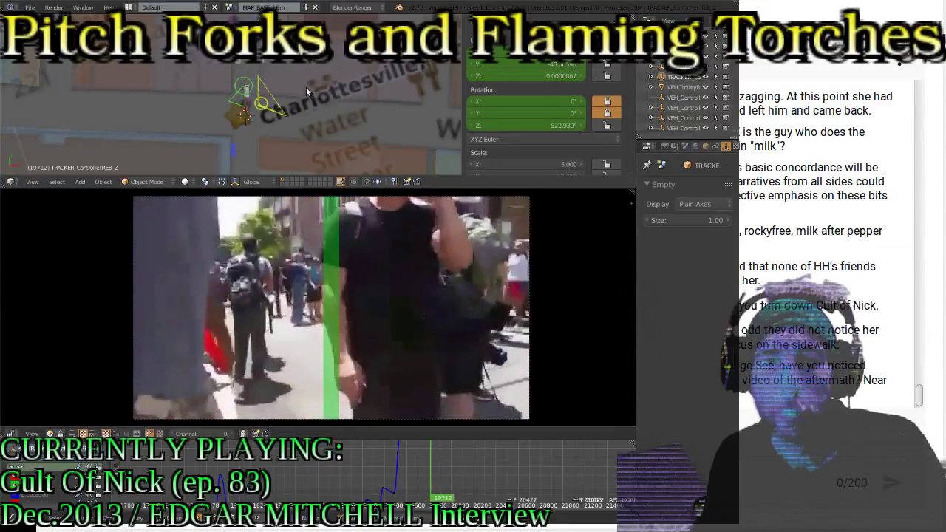
pyautogui.keyDown('shift'); pyautogui.scroll(5, 278, 70); pyautogui.keyUp('shift')
pyautogui.scroll(5, 278, 70)
pyautogui.keyDown('shift'); pyautogui.moveTo(347, 71); pyautogui.dragTo(298, 112, button='middle'); pyautogui.keyUp('shift')
pyautogui.press('g')
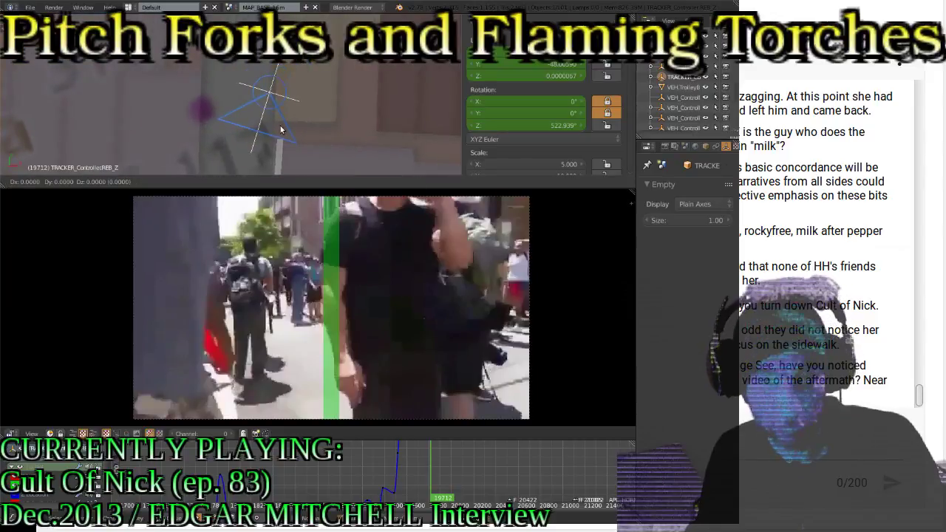
pyautogui.click(288, 65)
pyautogui.scroll(-4, 277, 122)
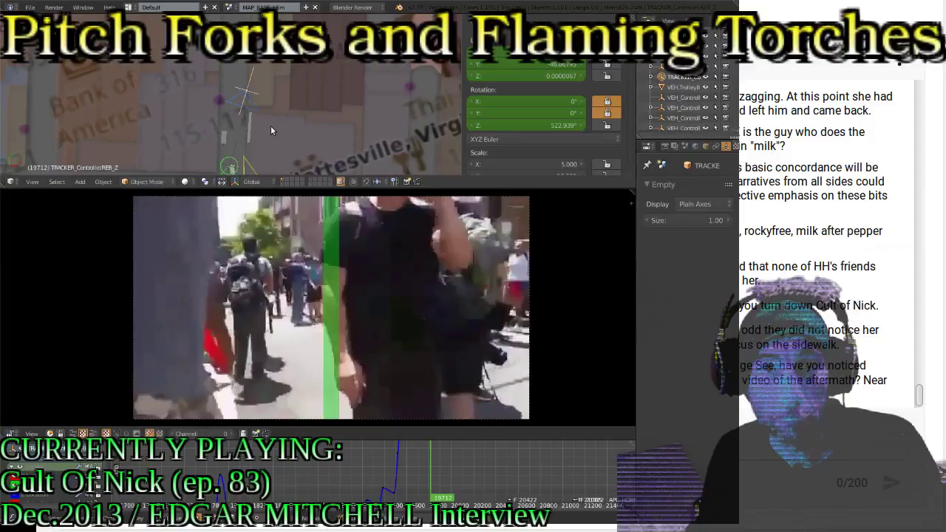
pyautogui.scroll(-3, 270, 126)
pyautogui.scroll(2, 235, 139)
pyautogui.scroll(6, 236, 139)
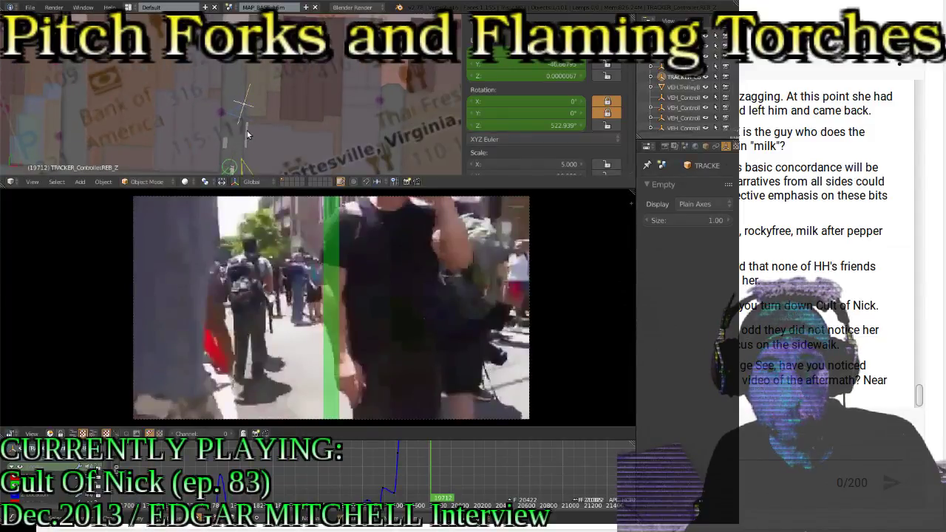
# Rotate the REB_Z tracker to about 514.6° around Z and insert a LocRot keyframe at frame 19712
pyautogui.keyDown('shift'); pyautogui.moveTo(289, 65); pyautogui.dragTo(263, 103, button='middle'); pyautogui.keyUp('shift')
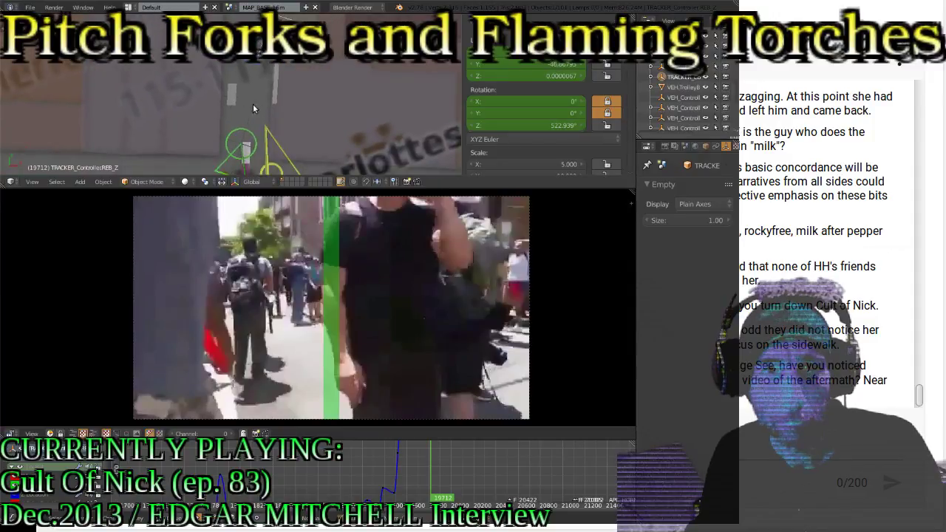
pyautogui.press('r')
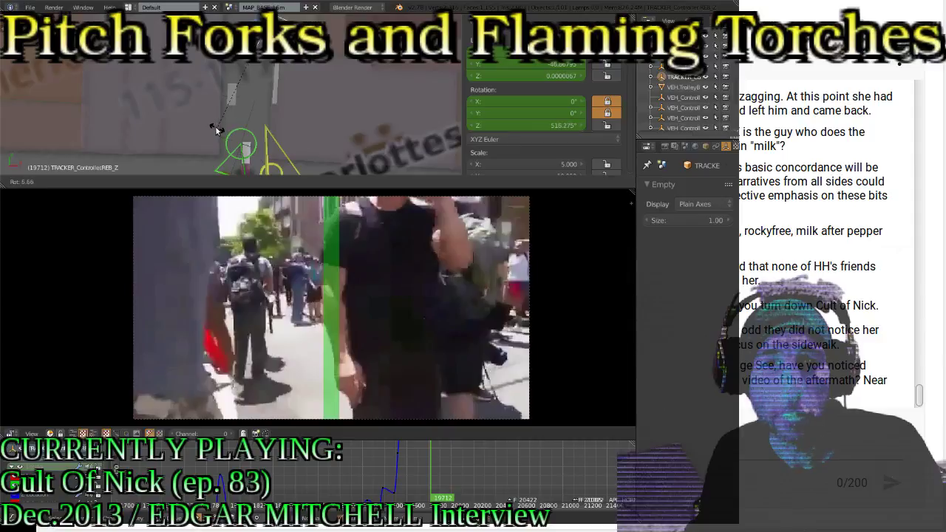
pyautogui.click(214, 125)
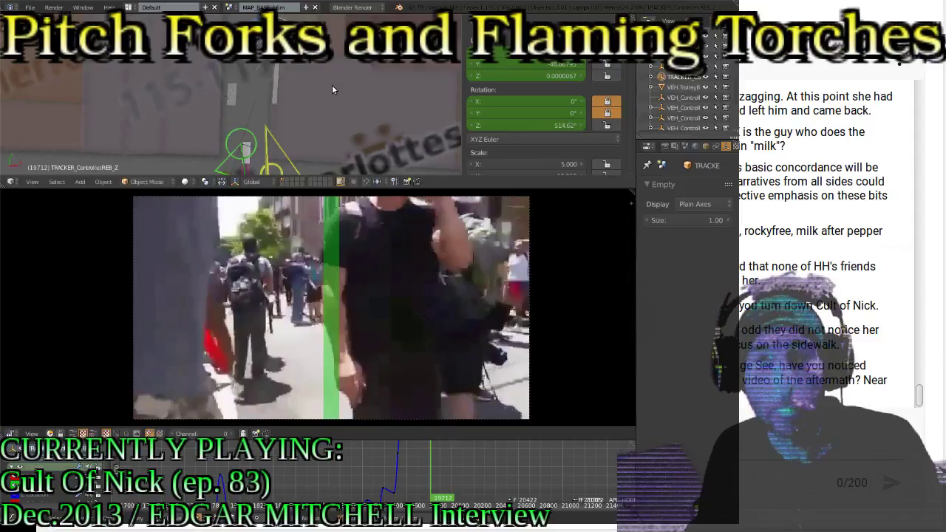
pyautogui.press('i')
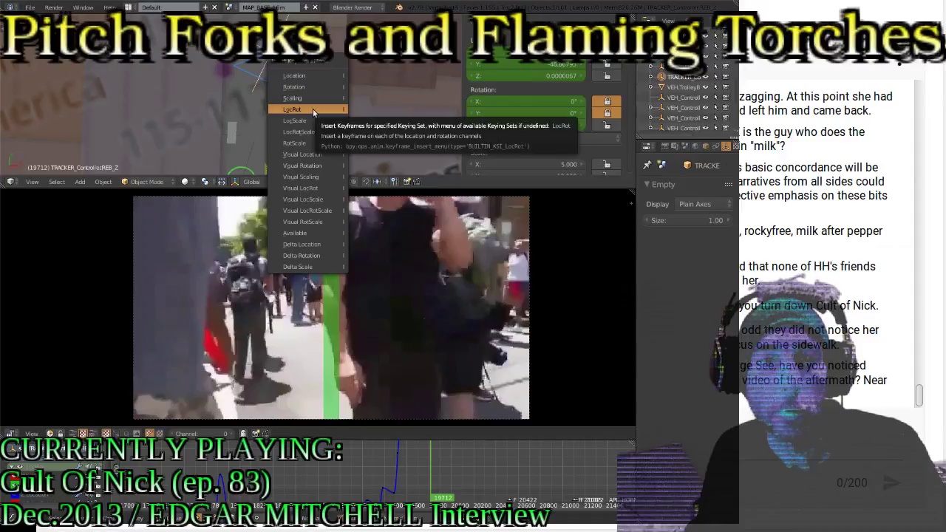
pyautogui.click(313, 109)
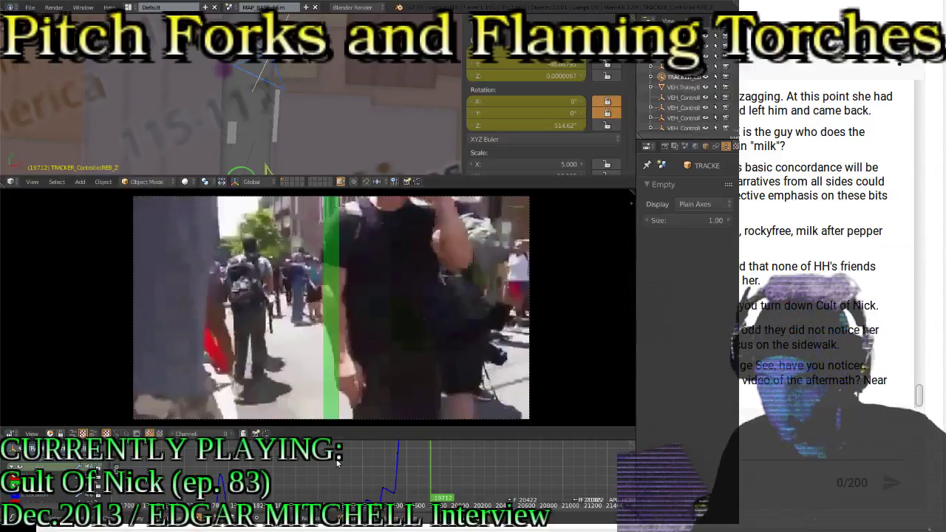
# Go to frame 19764 and rotate the REB_Z tracker to about 538.8° around Z
pyautogui.press('Home')
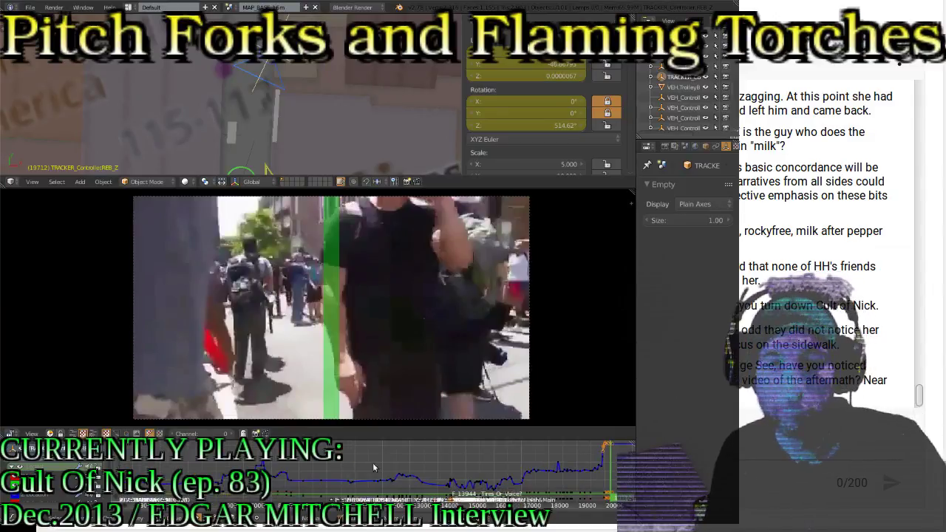
pyautogui.moveTo(491, 466); pyautogui.dragTo(198, 471, button='middle')
pyautogui.scroll(5, 303, 483)
pyautogui.scroll(-2, 304, 482)
pyautogui.keyDown('ctrl'); pyautogui.moveTo(323, 467); pyautogui.dragTo(238, 467, button='middle'); pyautogui.keyUp('ctrl')
pyautogui.moveTo(316, 471)
pyautogui.keyDown('ctrl'); pyautogui.mouseDown(button='middle')
pyautogui.moveTo(335, 465)
pyautogui.moveTo(306, 469)
pyautogui.mouseUp(button='middle'); pyautogui.keyUp('ctrl')
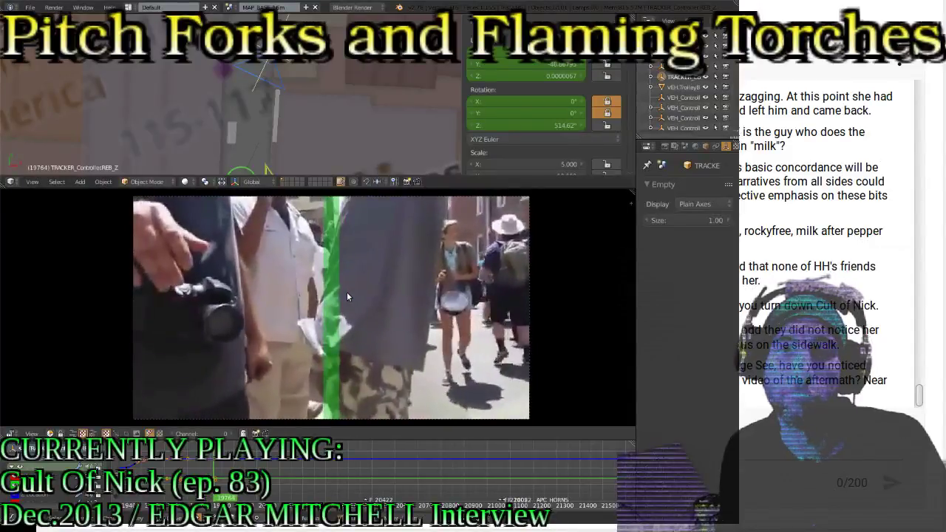
pyautogui.moveTo(296, 136); pyautogui.dragTo(310, 69, button='middle')
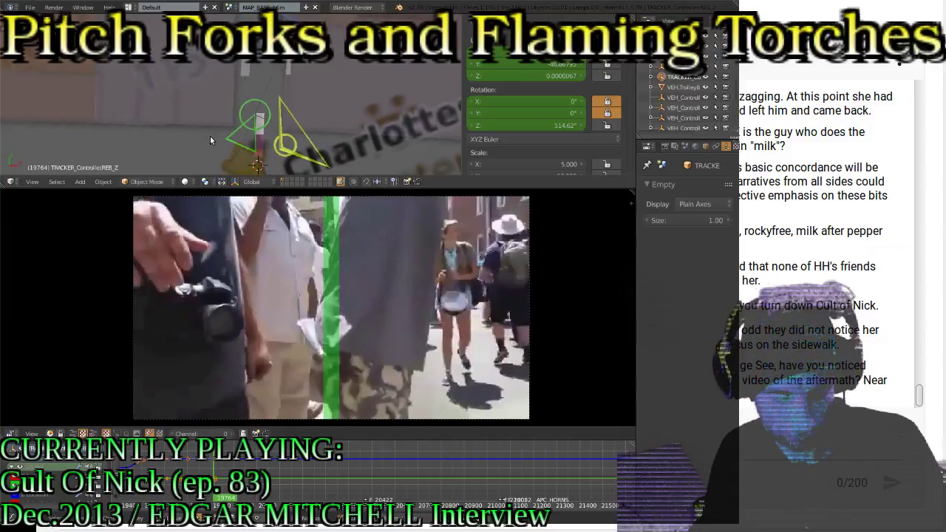
pyautogui.press('r')
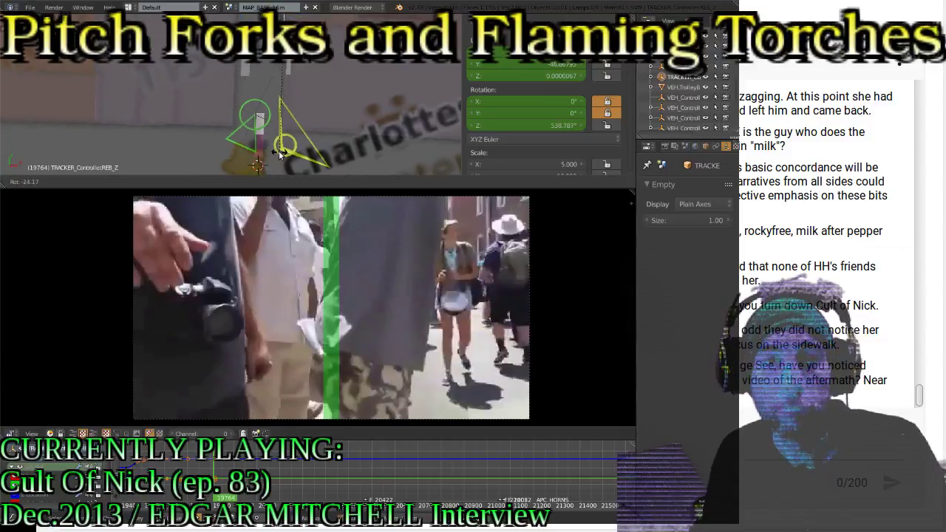
pyautogui.click(279, 153)
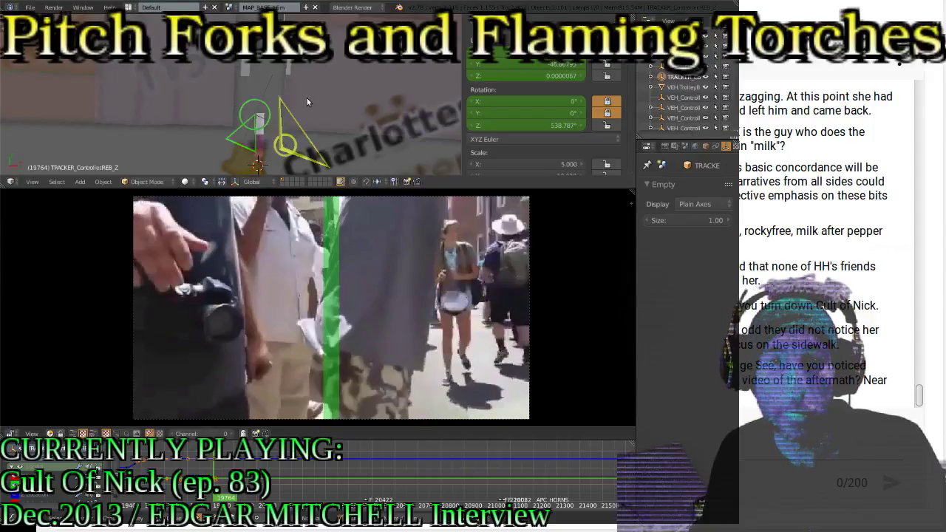
# Insert a Rotation keyframe and a LocRot keyframe for the REB_Z tracker at frame 19764
pyautogui.press('i')
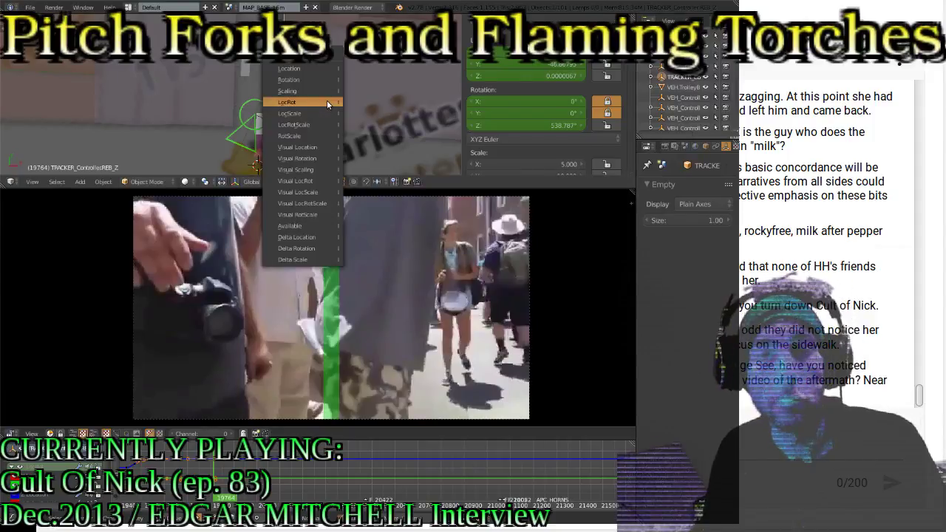
pyautogui.click(296, 72)
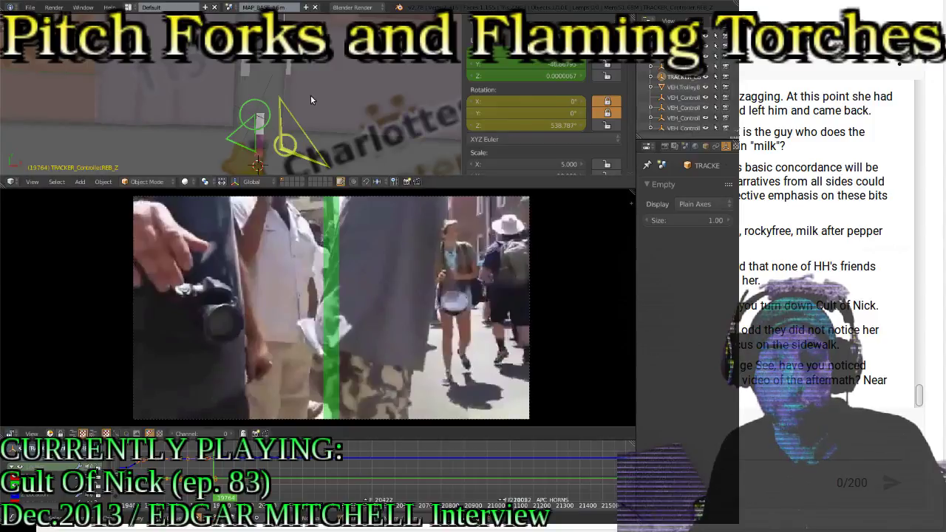
pyautogui.press('i')
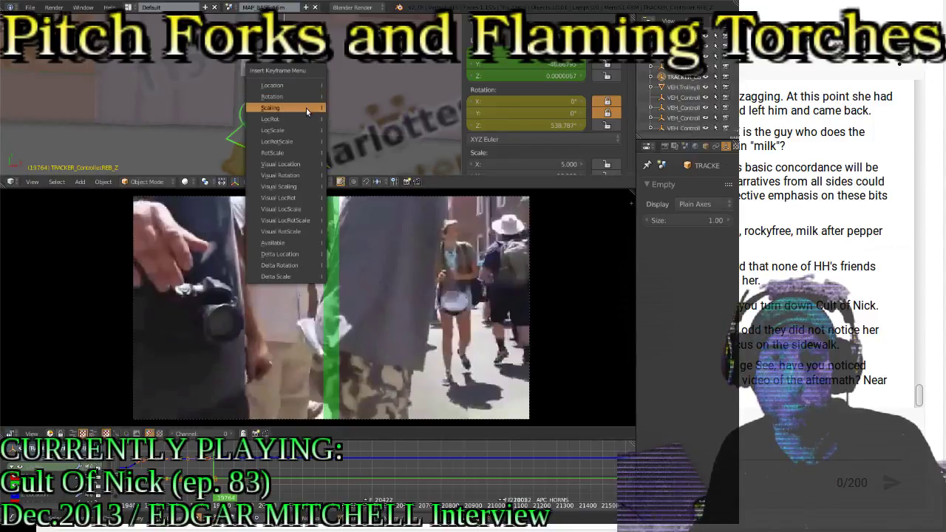
pyautogui.click(305, 119)
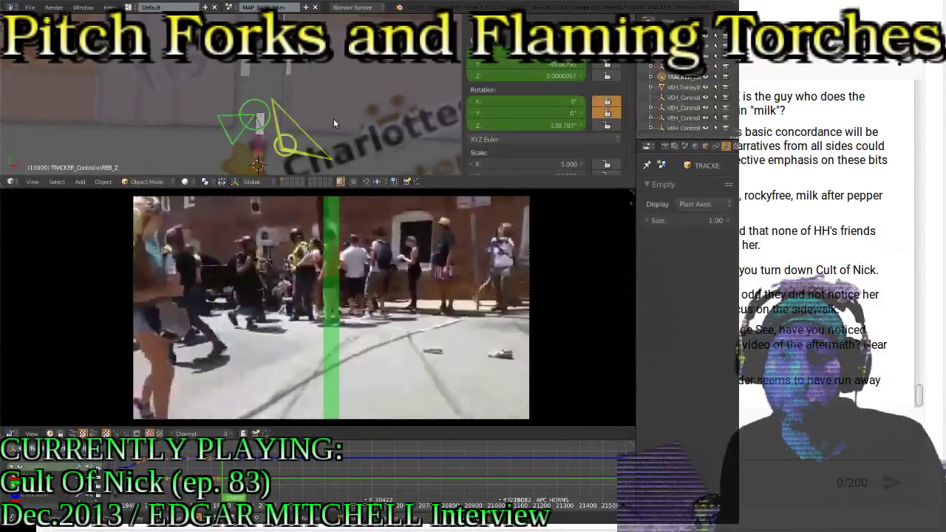
# Step to frame 19801, rotate the REB_Z tracker to about 462.7° around Z, and insert a LocRot keyframe
pyautogui.hotkey('shift', 'Right')
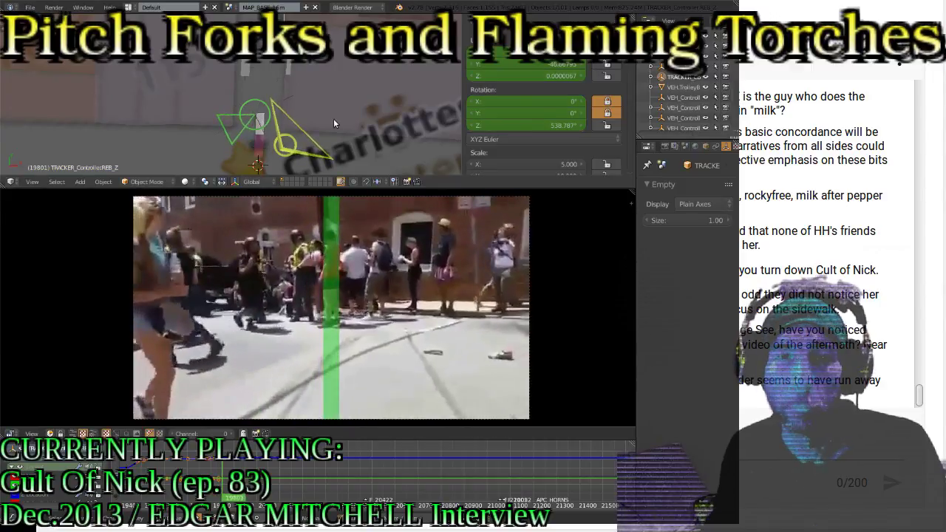
pyautogui.keyDown('shift'); pyautogui.scroll(5, 311, 66); pyautogui.keyUp('shift')
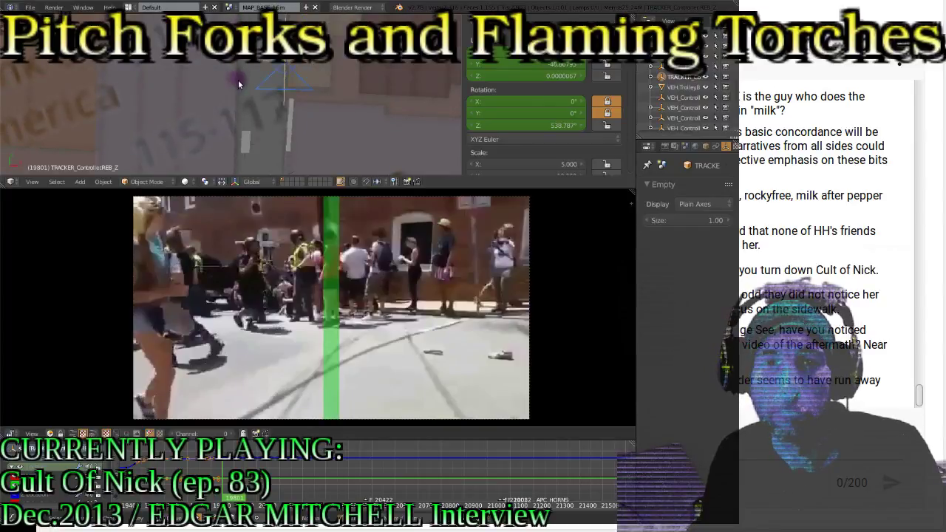
pyautogui.press('r')
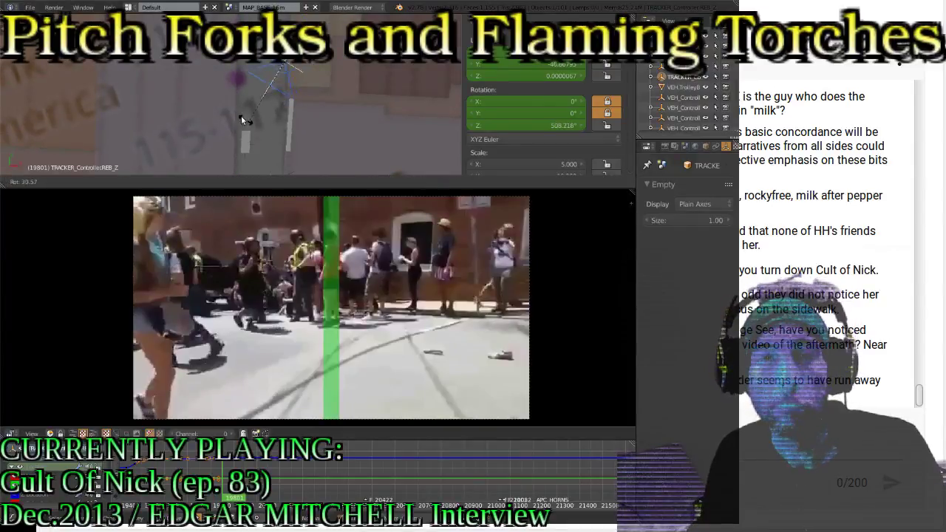
pyautogui.click(199, 79)
pyautogui.press('i')
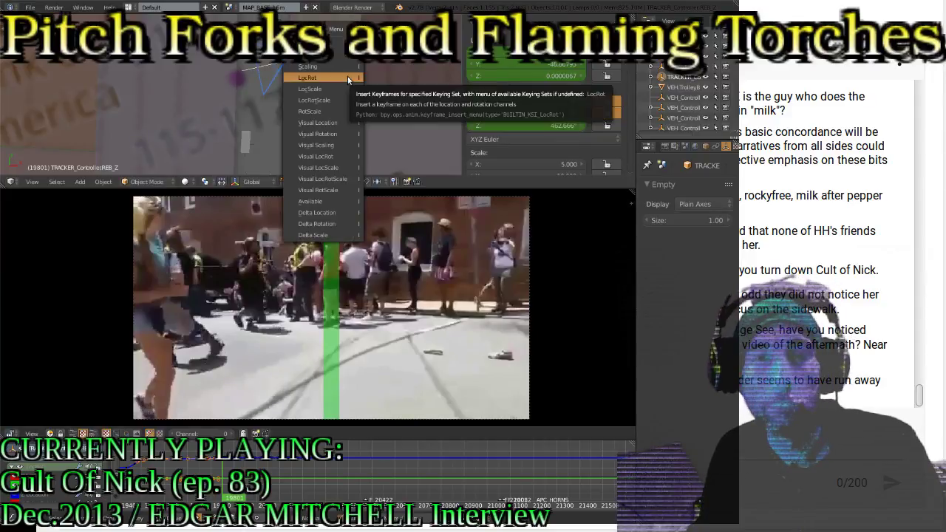
pyautogui.click(347, 77)
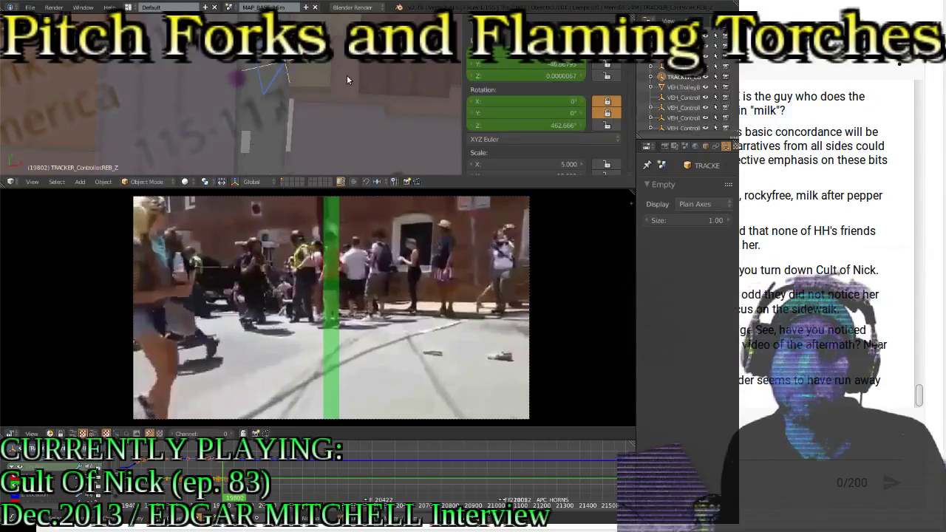
# Play to frame 20013, rotate the REB_Z tracker to about 497.4° around Z, and insert a LocRot keyframe
pyautogui.hotkey('alt', 'a')
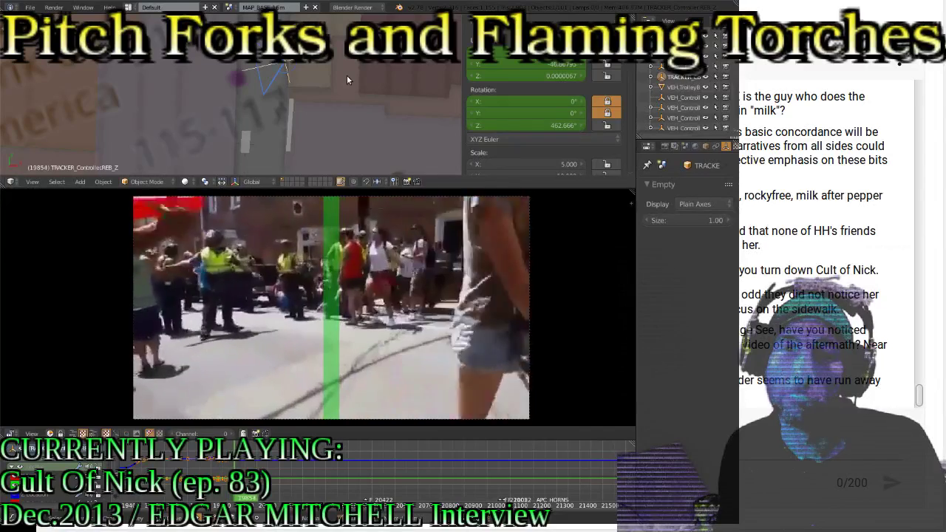
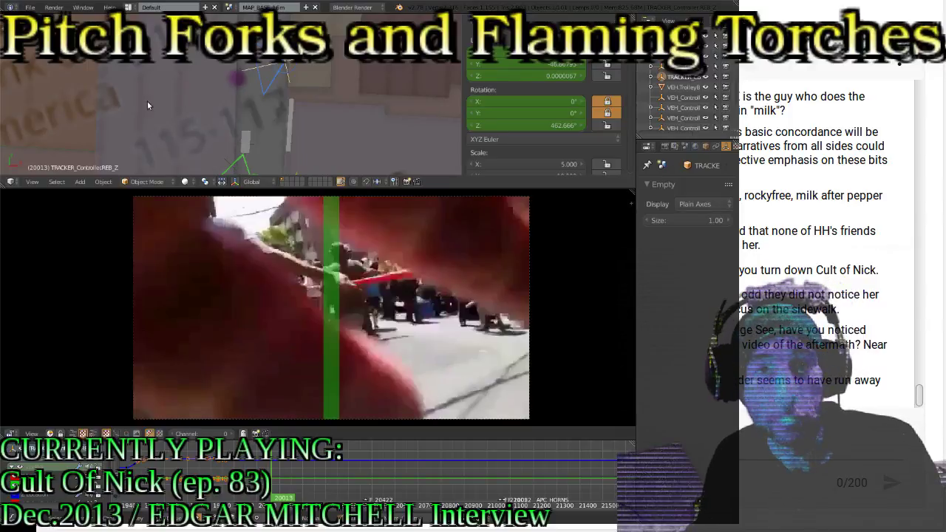
pyautogui.press('r')
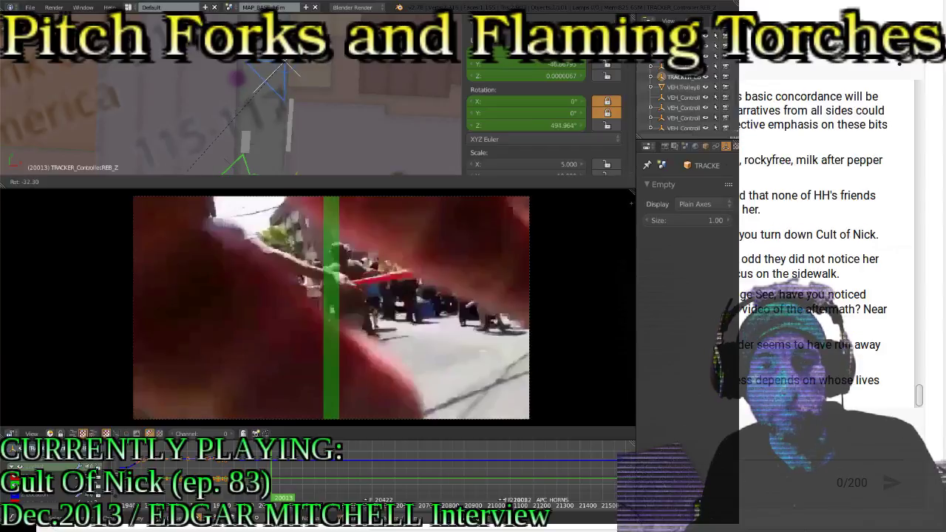
pyautogui.click(290, 68)
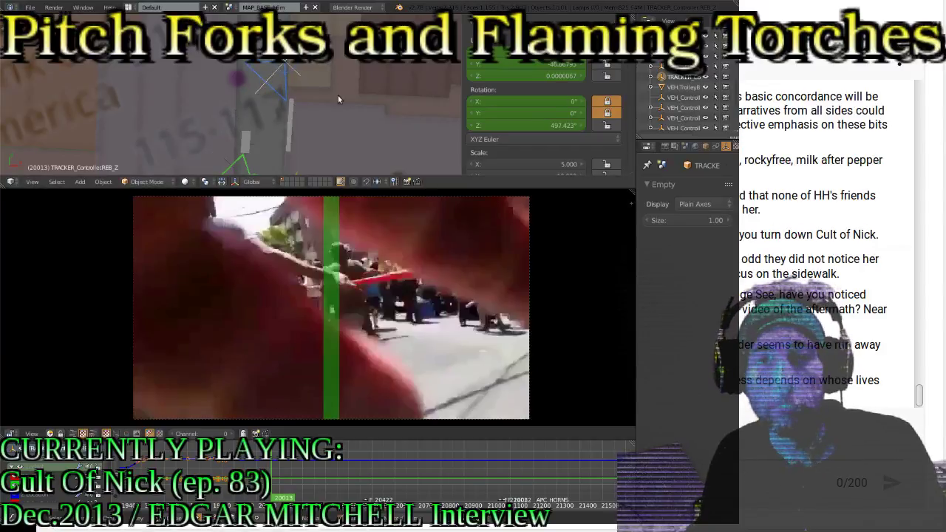
pyautogui.press('i')
pyautogui.click(303, 92)
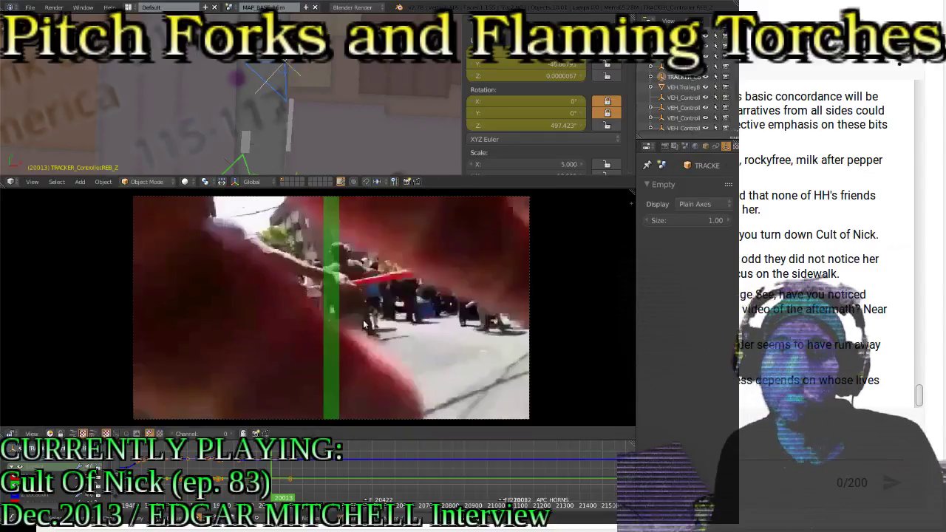
# Go to frame 20118, rotate the REB_Z tracker to about 474.6° around Z, and insert a LocRot keyframe
pyautogui.press('Right')
pyautogui.press('Right')
pyautogui.press('Right')
pyautogui.hotkey('alt', 'a')
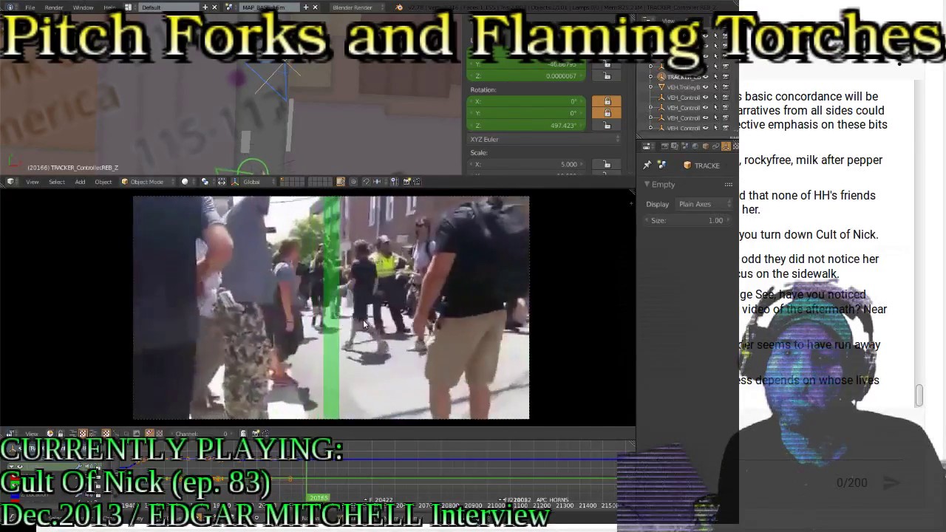
pyautogui.press('Escape')
pyautogui.hotkey('alt', 'a')
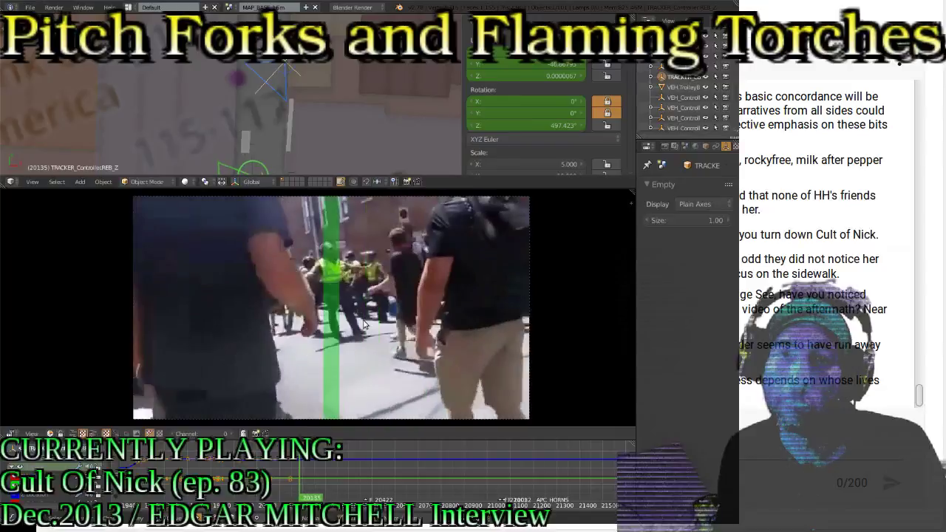
pyautogui.press('Left')
pyautogui.press('Left')
pyautogui.press('Left')
pyautogui.press('Left')
pyautogui.press('Left')
pyautogui.press('Left')
pyautogui.press('Left')
pyautogui.press('Left')
pyautogui.press('Left')
pyautogui.press('Left')
pyautogui.press('Left')
pyautogui.press('Left')
pyautogui.press('Left')
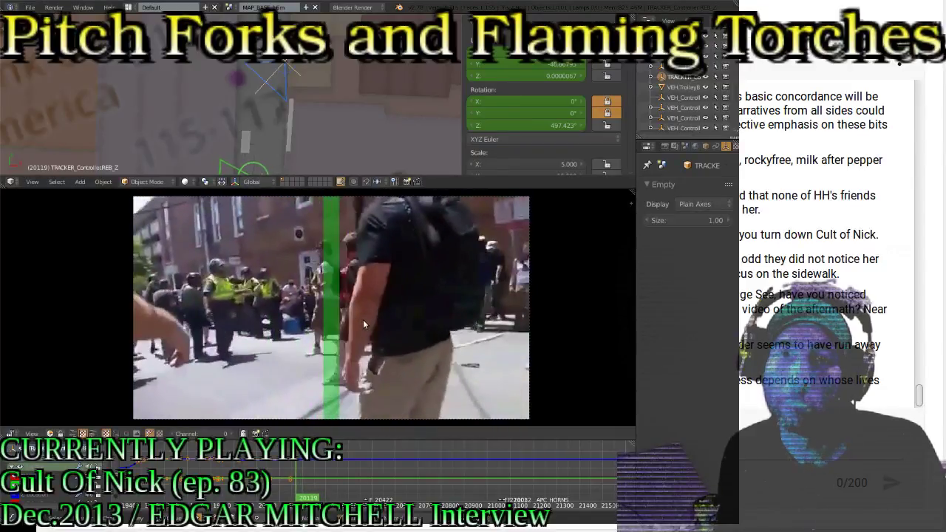
pyautogui.press('Right')
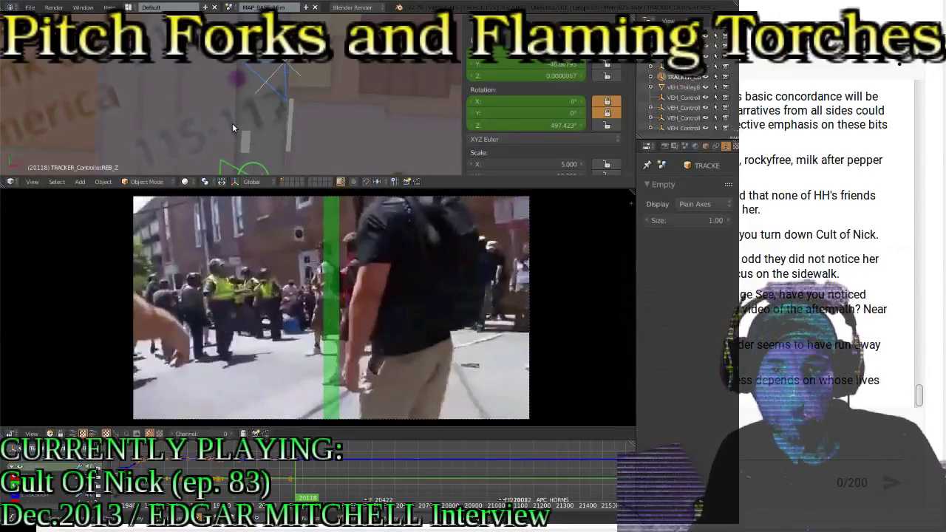
pyautogui.press('r')
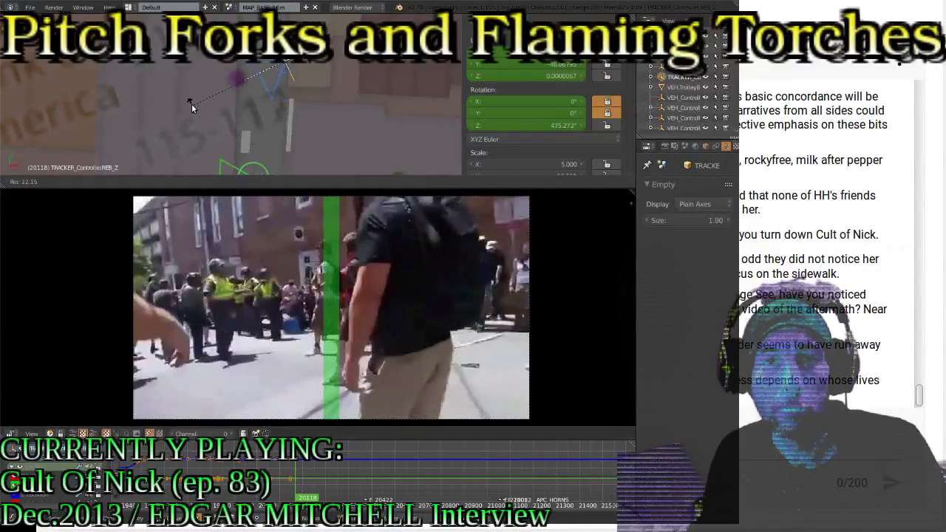
pyautogui.click(191, 103)
pyautogui.press('i')
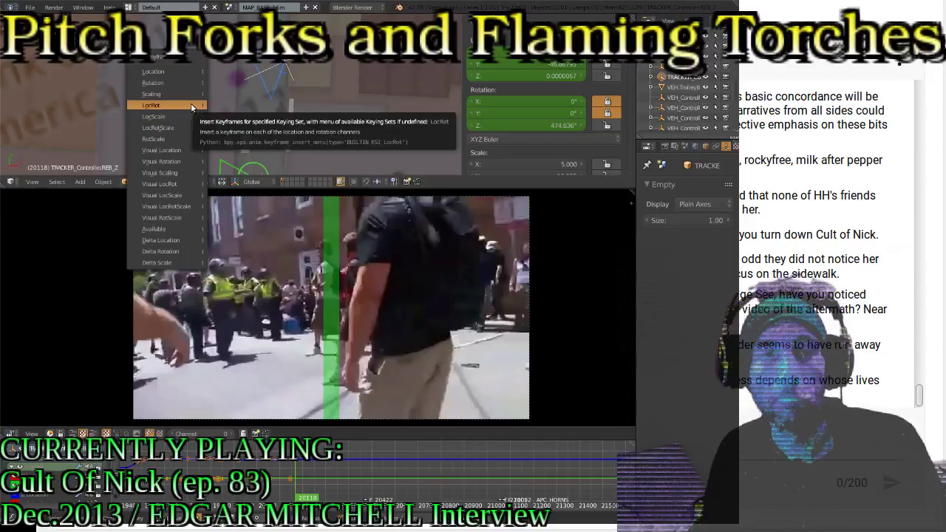
pyautogui.click(190, 103)
# Advance to frame 20160, rotate the REB_Z tracker to about 514.2° around Z, and insert a LocRot keyframe
pyautogui.hotkey('alt', 'a')
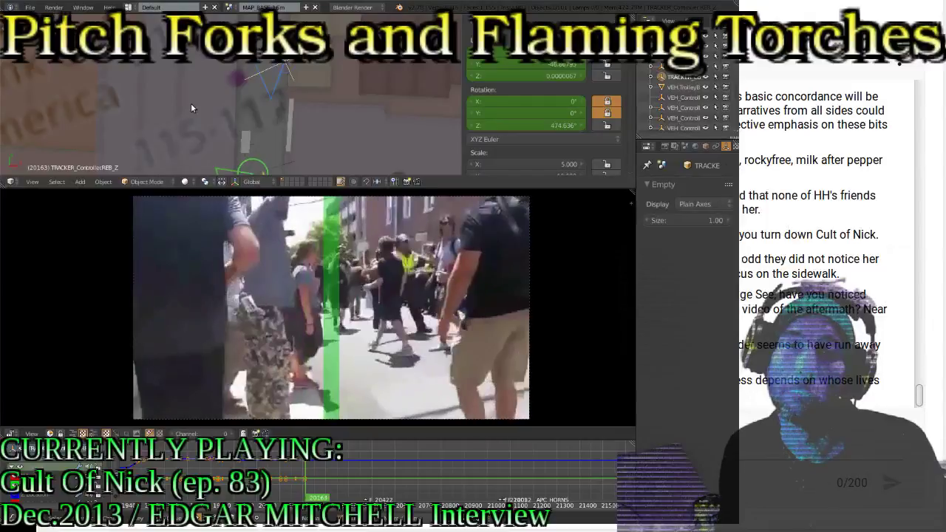
pyautogui.keyDown('shift'); pyautogui.moveTo(241, 117); pyautogui.dragTo(251, 64, button='middle'); pyautogui.keyUp('shift')
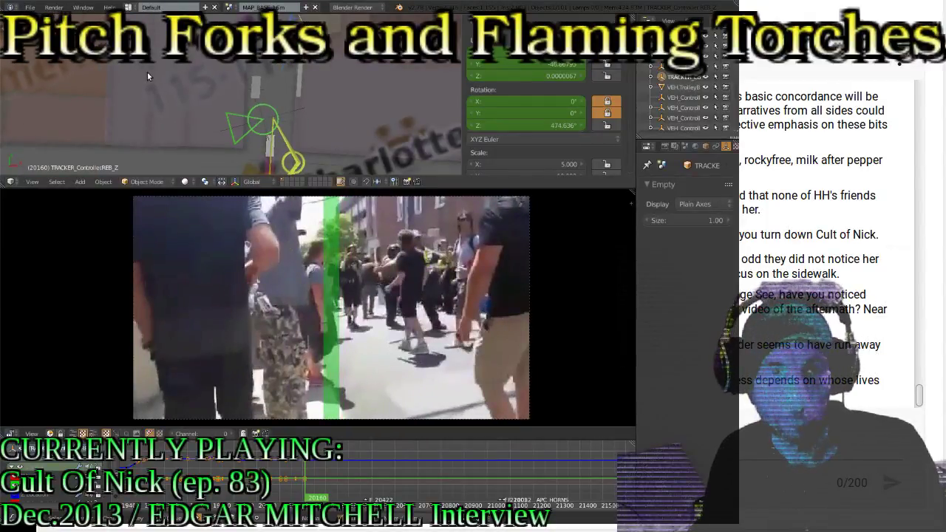
pyautogui.press('r')
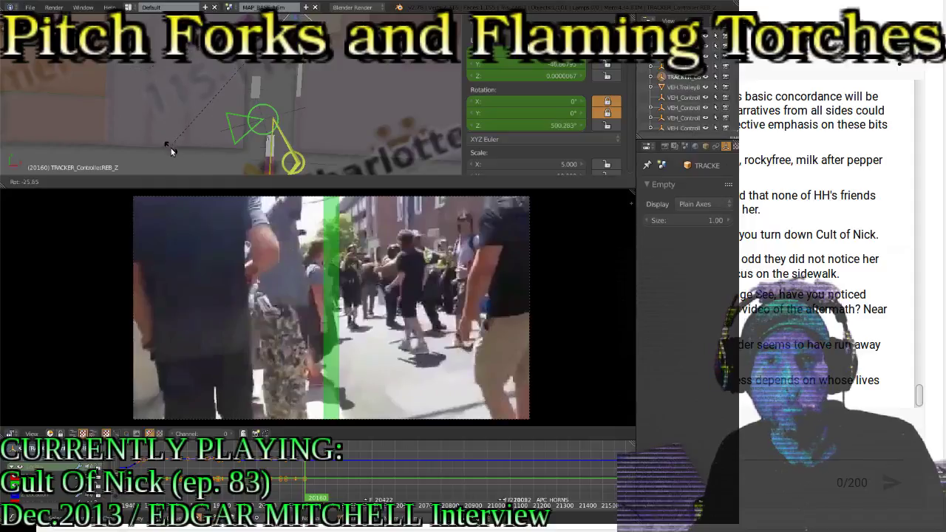
pyautogui.click(189, 156)
pyautogui.press('r')
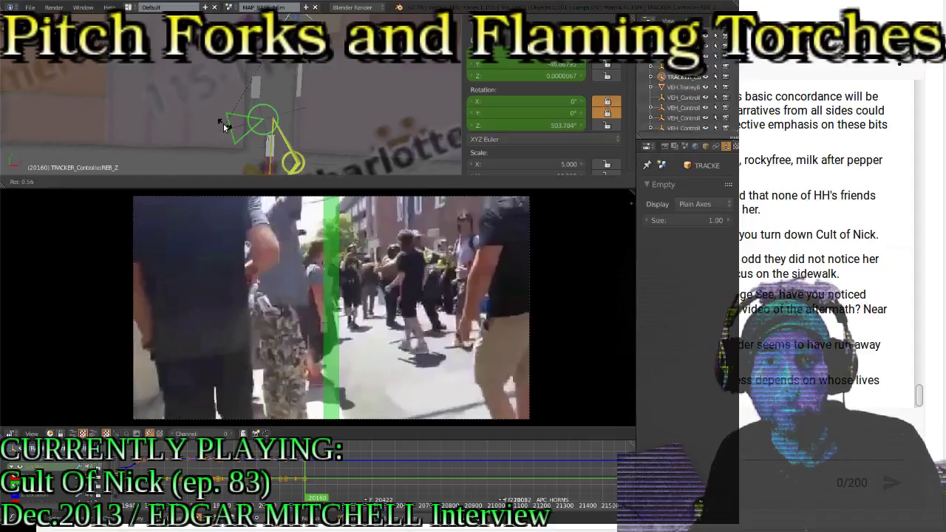
pyautogui.click(214, 110)
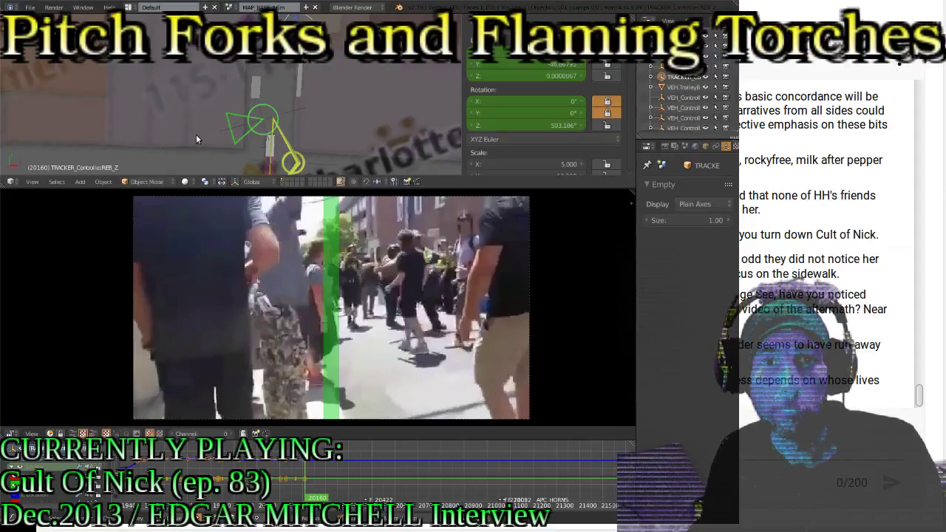
pyautogui.press('r')
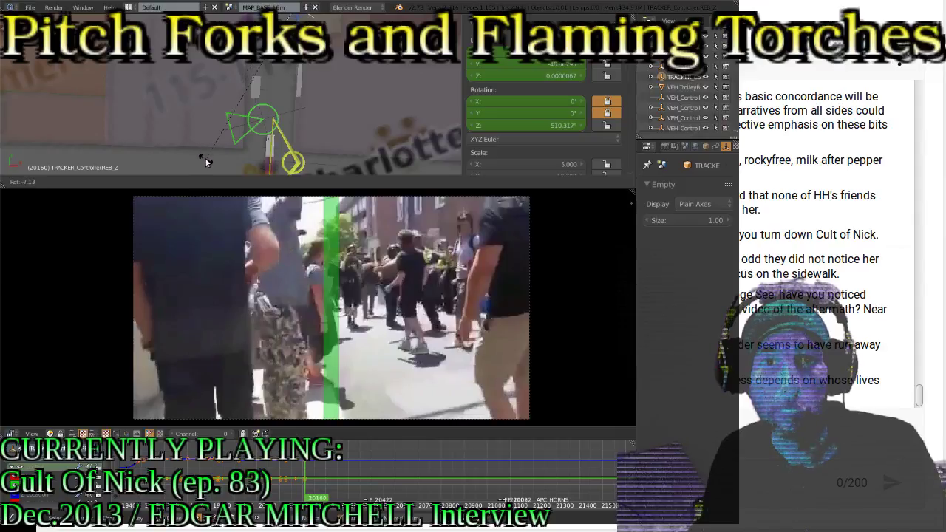
pyautogui.click(208, 164)
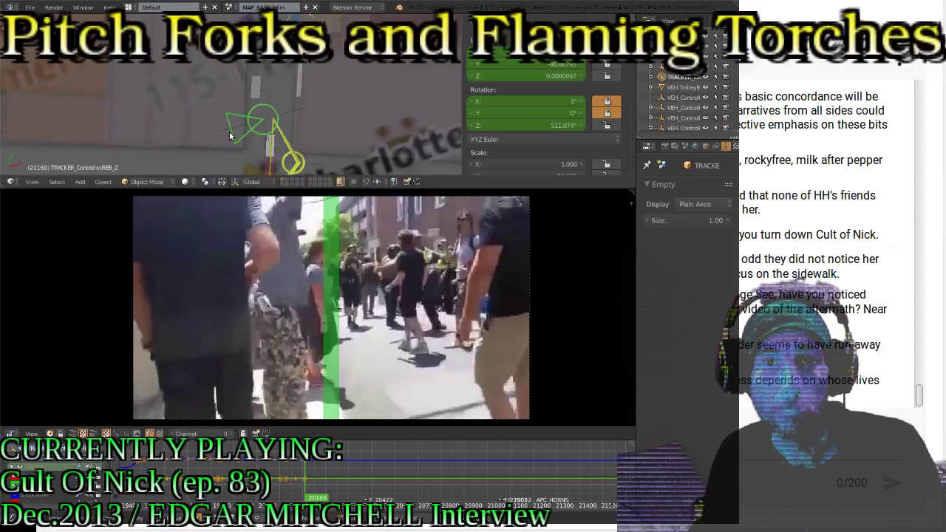
pyautogui.press('r')
pyautogui.click(218, 119)
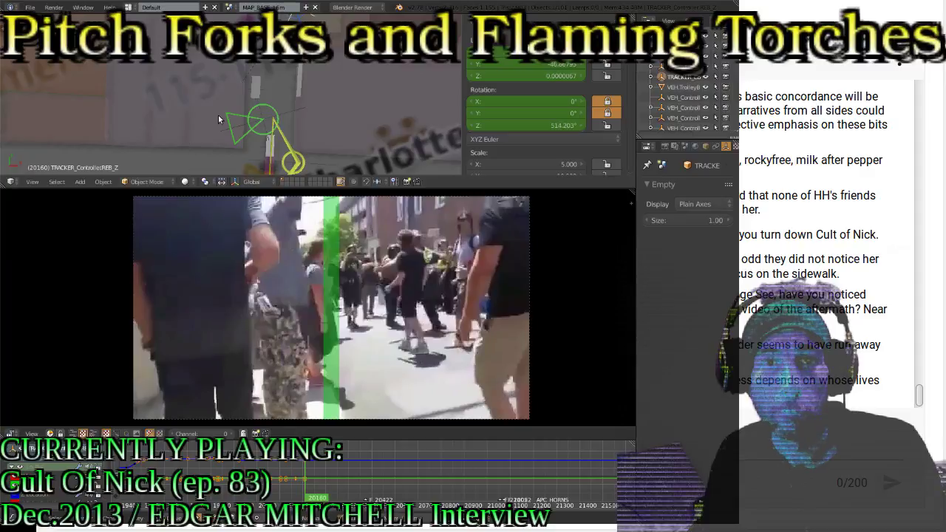
pyautogui.press('i')
pyautogui.click(231, 66)
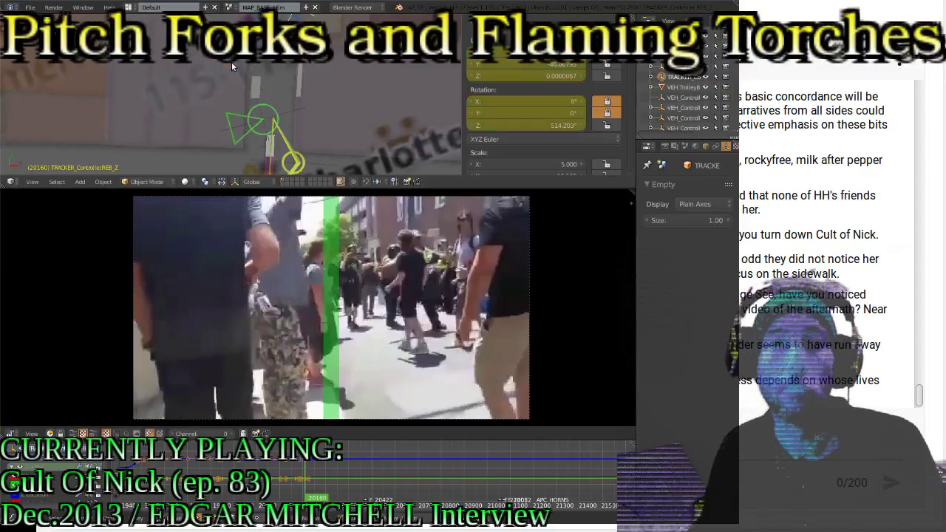
# Play to frame 20397 and move the REB_Z tracker on the map by about -0.37 in X and 0.02 in Y
pyautogui.hotkey('alt', 'a')
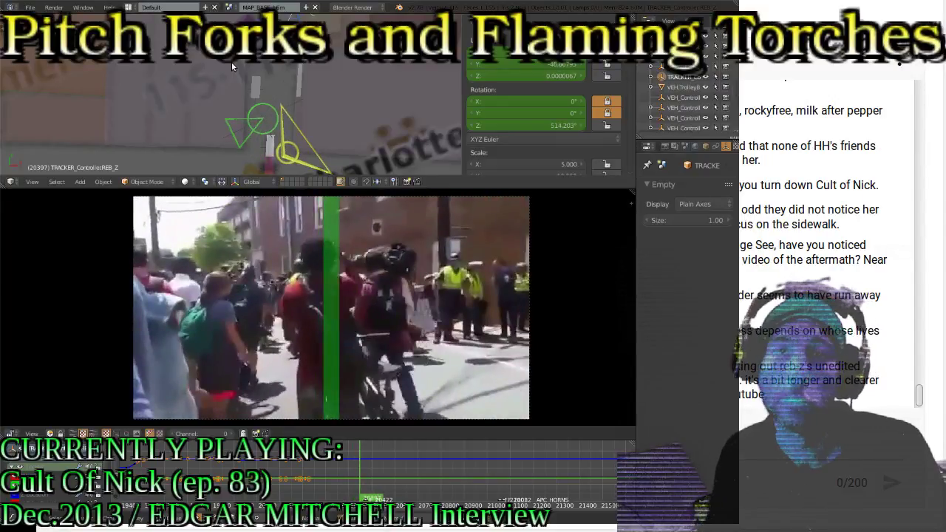
pyautogui.keyDown('shift'); pyautogui.scroll(4, 286, 82); pyautogui.keyUp('shift')
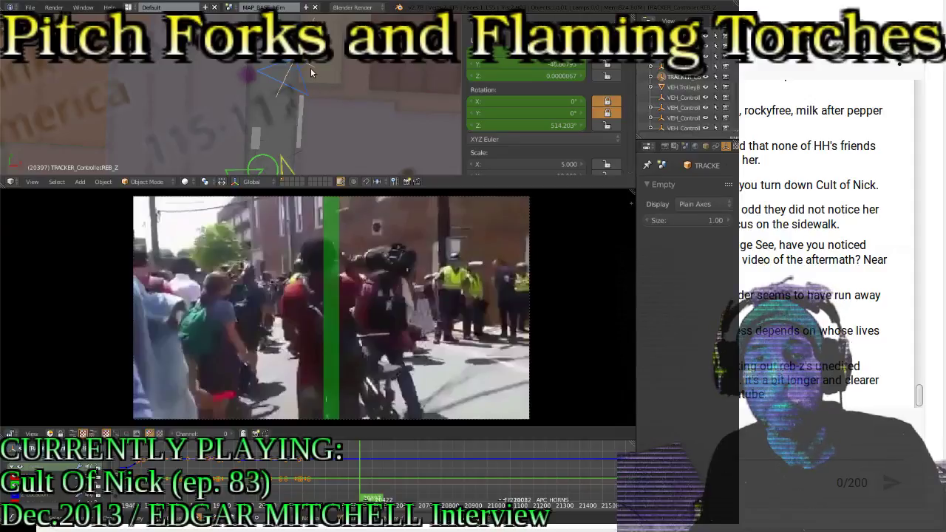
pyautogui.keyDown('shift'); pyautogui.scroll(3, 310, 68); pyautogui.keyUp('shift')
pyautogui.keyDown('shift'); pyautogui.scroll(-2, 310, 68); pyautogui.keyUp('shift')
pyautogui.scroll(3, 317, 85)
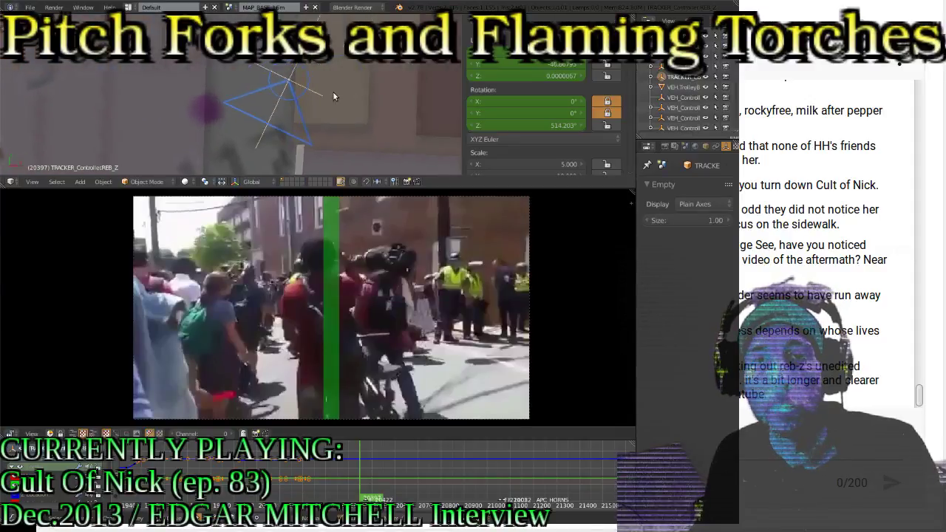
pyautogui.press('g')
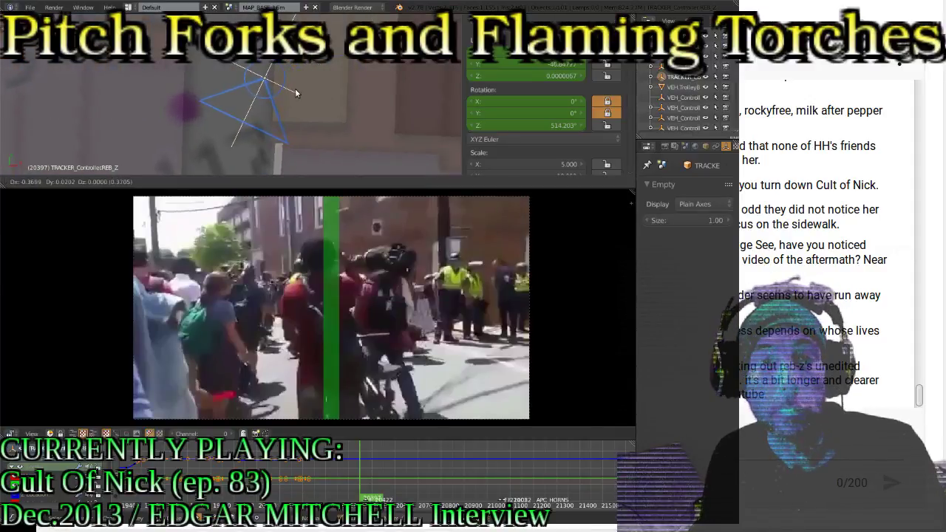
pyautogui.click(295, 88)
# Rotate the REB_Z tracker to about 505.2° around Z and insert a LocRot keyframe at frame 20397
pyautogui.scroll(-3, 215, 142)
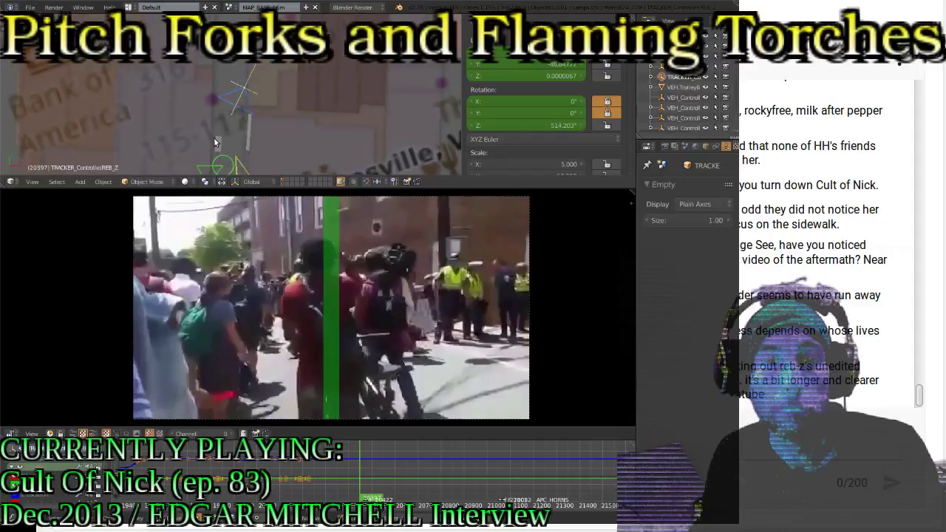
pyautogui.scroll(5, 294, 90)
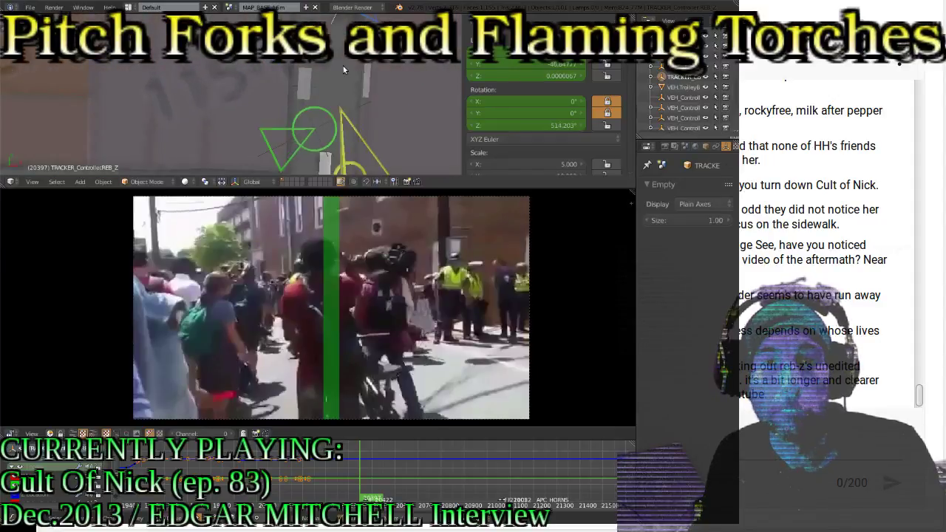
pyautogui.scroll(1, 287, 110)
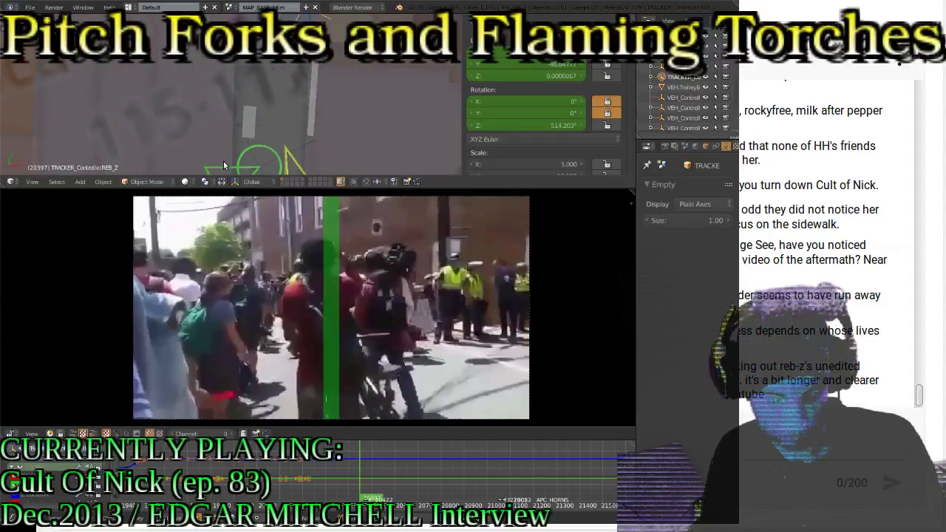
pyautogui.press('r')
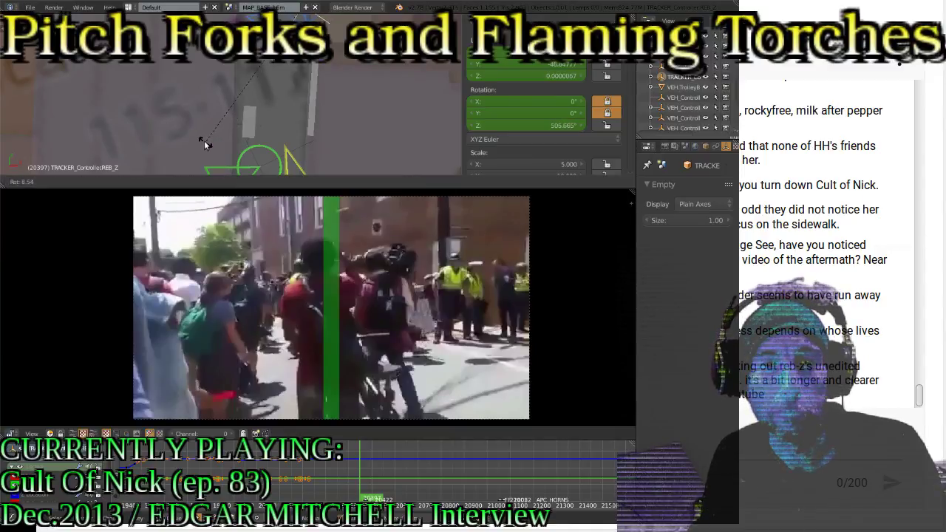
pyautogui.click(205, 144)
pyautogui.press('i')
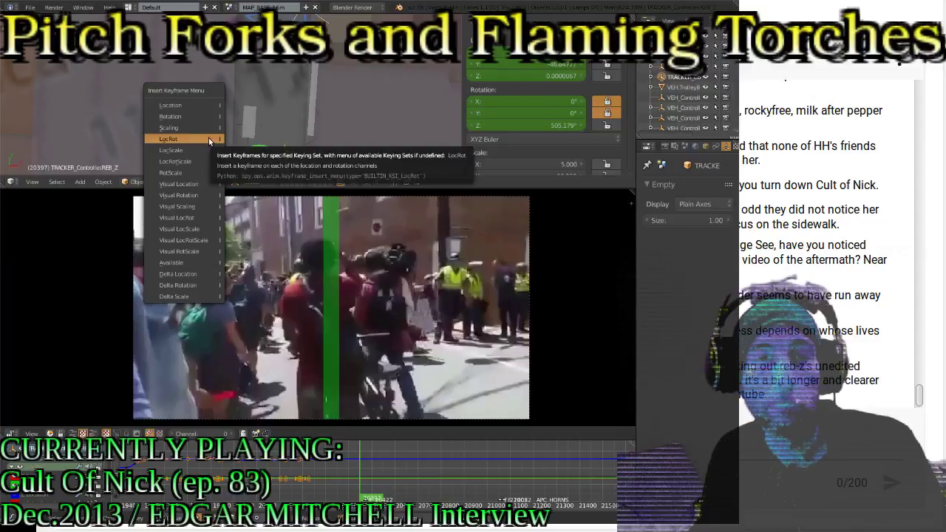
pyautogui.click(208, 138)
# Play to frame 20497, rotate the REB_Z tracker to about 463.5° around Z, and insert a LocRot keyframe
pyautogui.hotkey('alt', 'a')
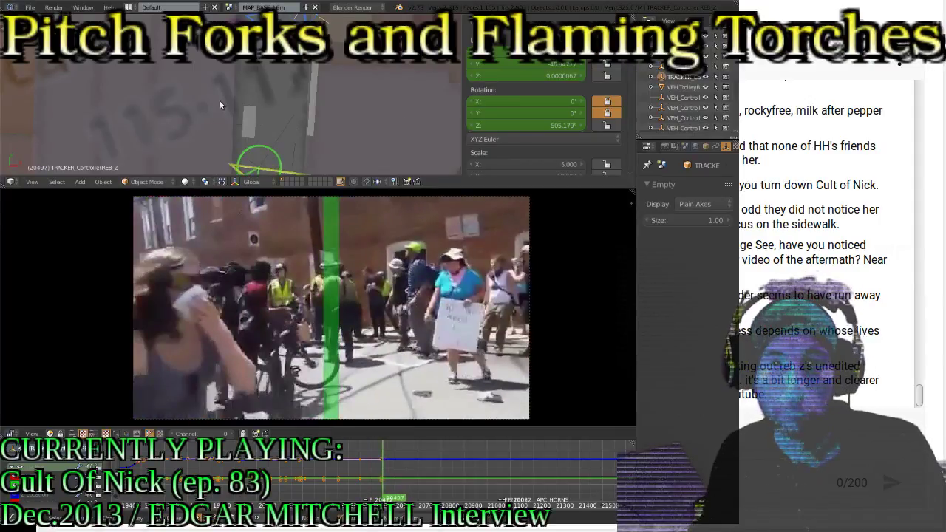
pyautogui.press('r')
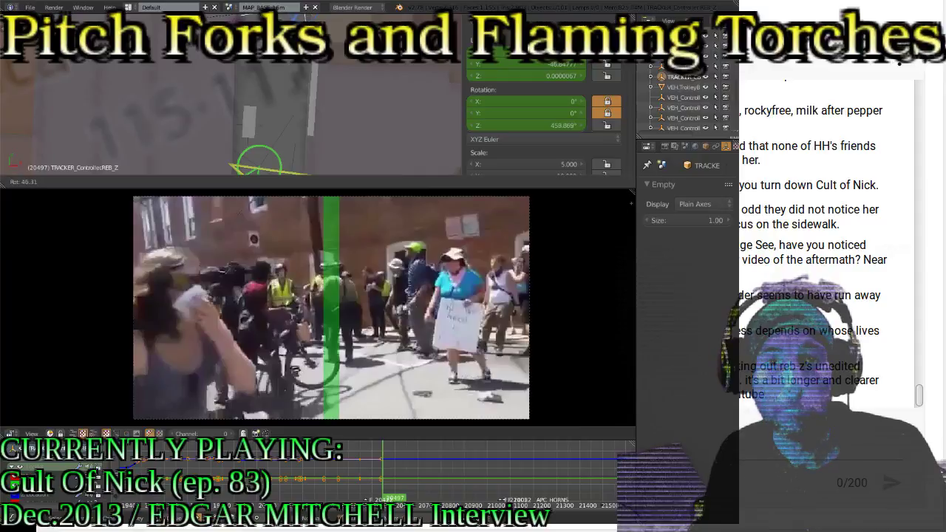
pyautogui.click(339, 48)
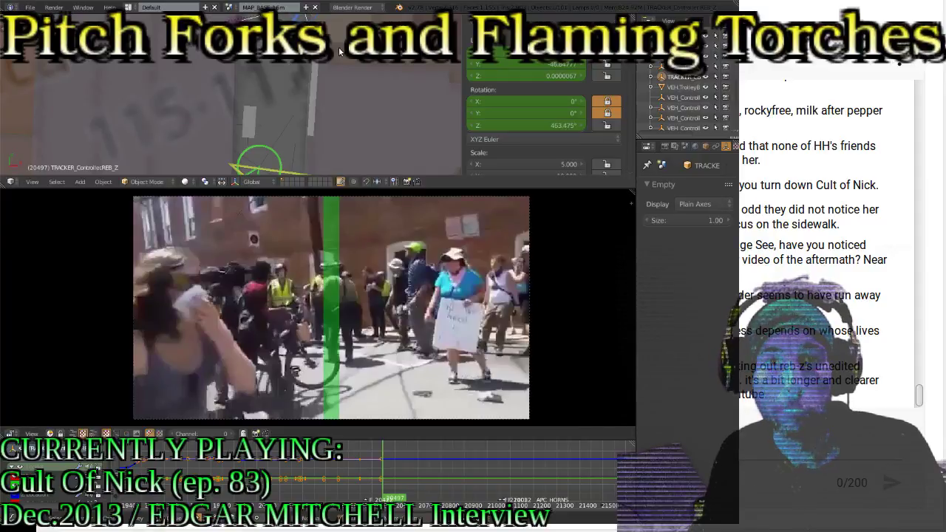
pyautogui.keyDown('shift'); pyautogui.scroll(2, 367, 70); pyautogui.keyUp('shift')
pyautogui.press('i')
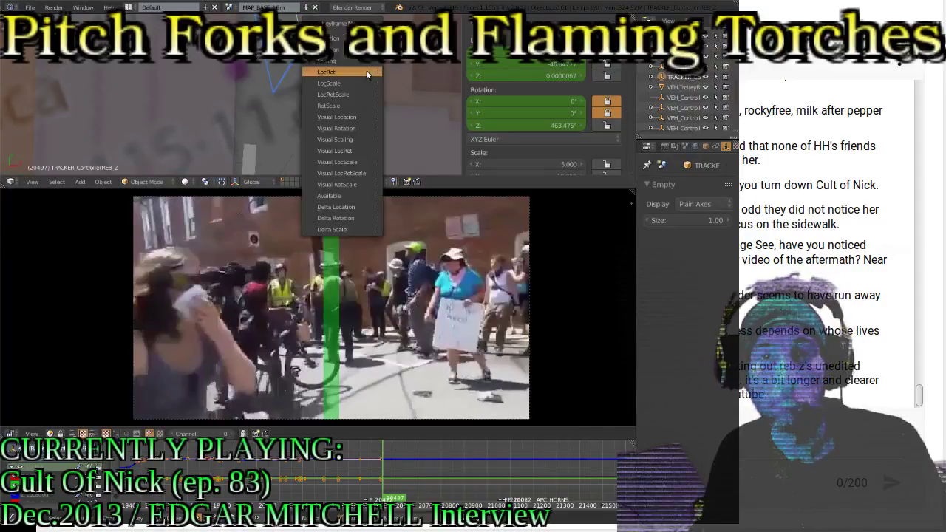
pyautogui.click(366, 69)
# Go to frame 20522, rotate the REB_Z tracker to about 494.8° around Z, and insert a LocRot keyframe
pyautogui.hotkey('alt', 'a')
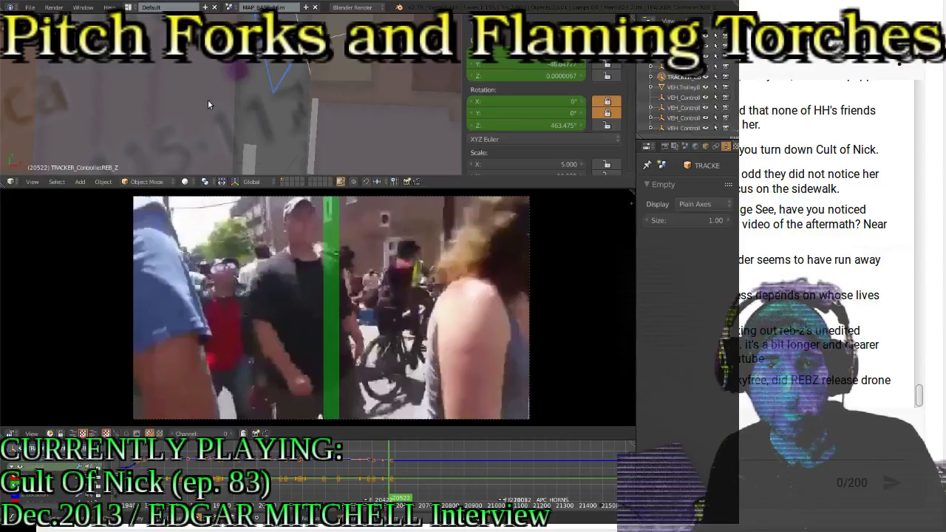
pyautogui.press('r')
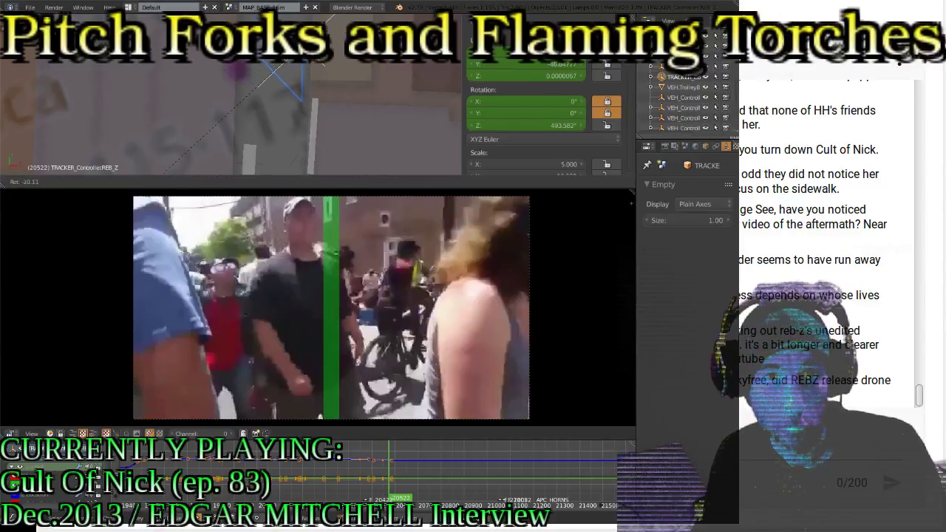
pyautogui.click(168, 175)
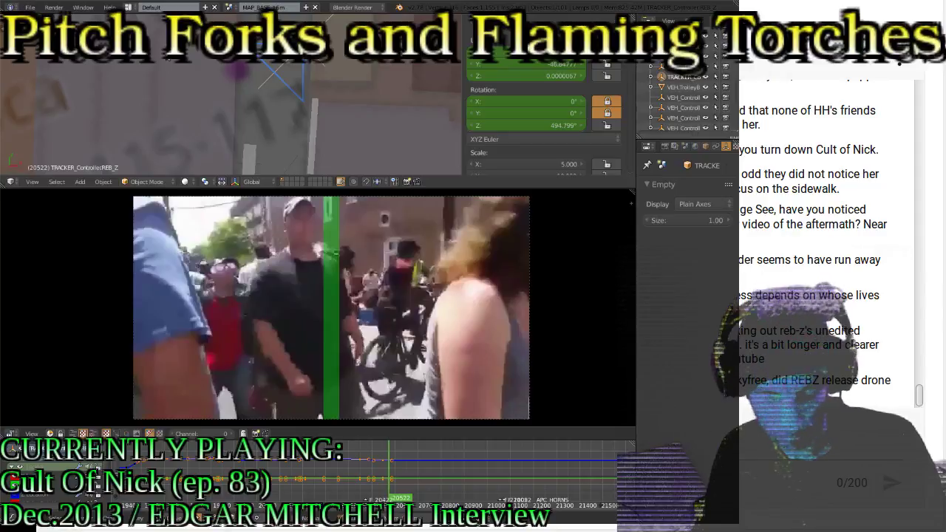
pyautogui.press('i')
pyautogui.click(163, 62)
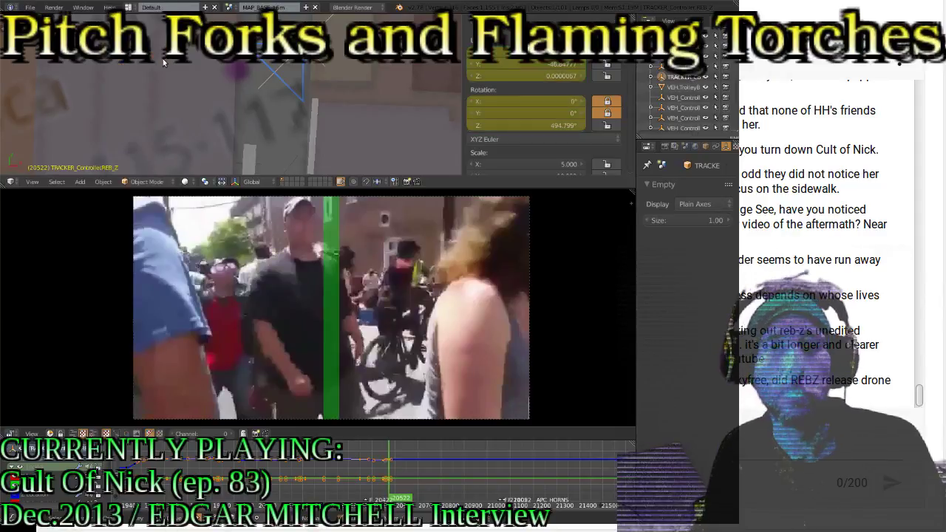
# Play to frame 21005 and rotate the REB_Z tracker to about 458.7° around Z
pyautogui.hotkey('alt', 'a')
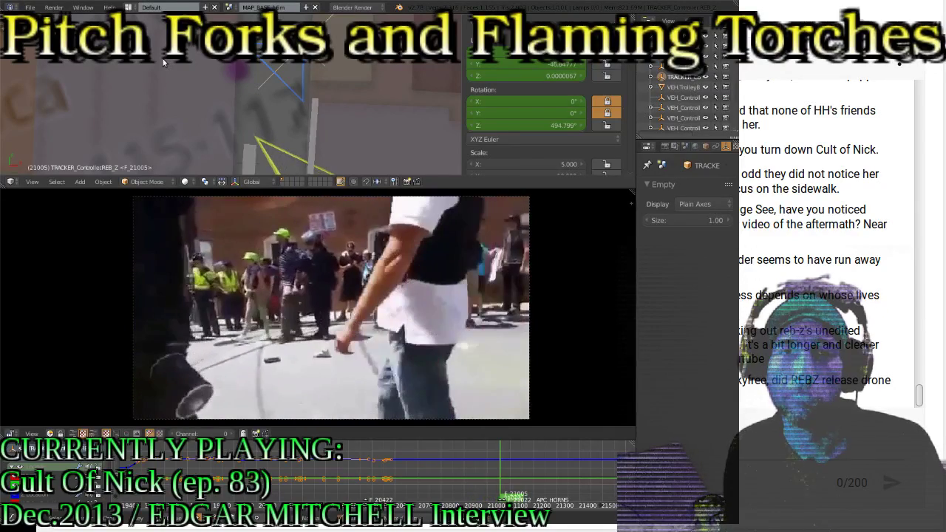
pyautogui.press('r')
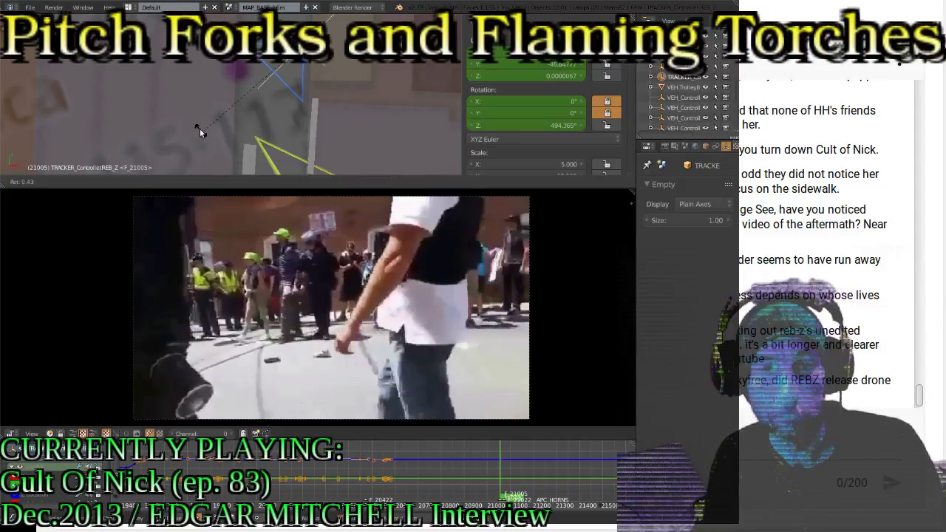
pyautogui.click(166, 61)
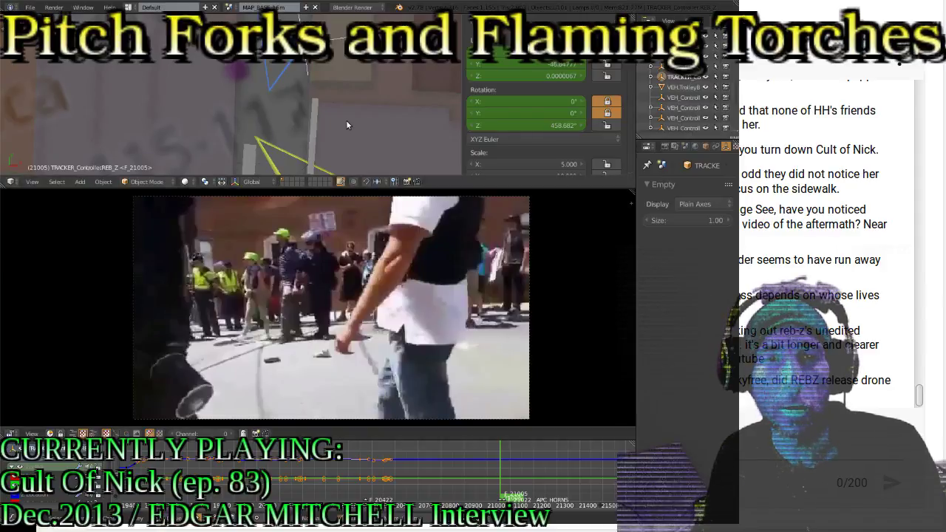
# Move the REB_Z tracker along Y to about -45.02 and insert a LocRot keyframe at frame 21005
pyautogui.keyDown('shift'); pyautogui.scroll(4, 344, 117); pyautogui.keyUp('shift')
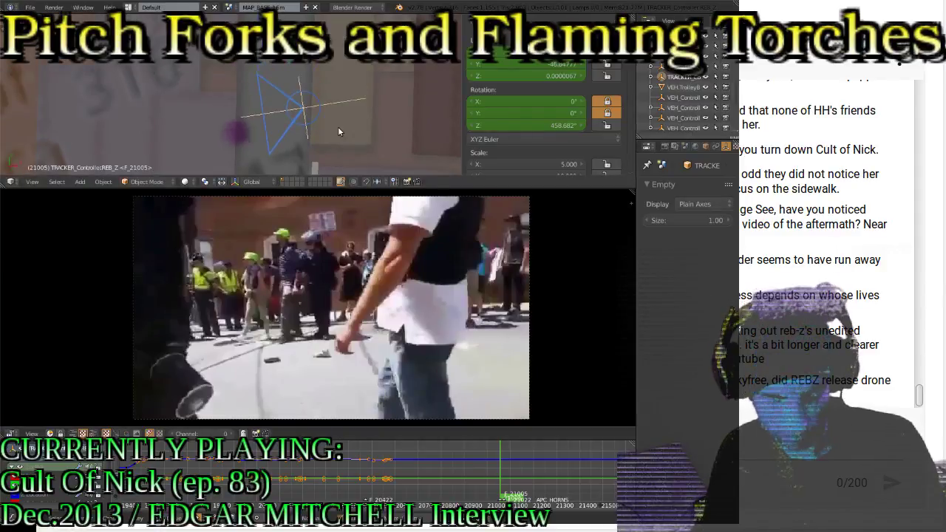
pyautogui.press('g')
pyautogui.press('y')
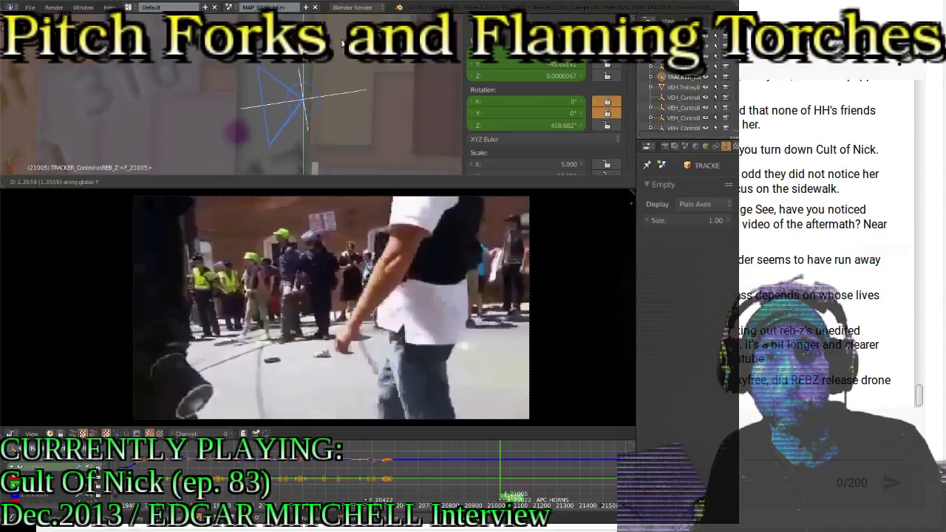
pyautogui.click(341, 172)
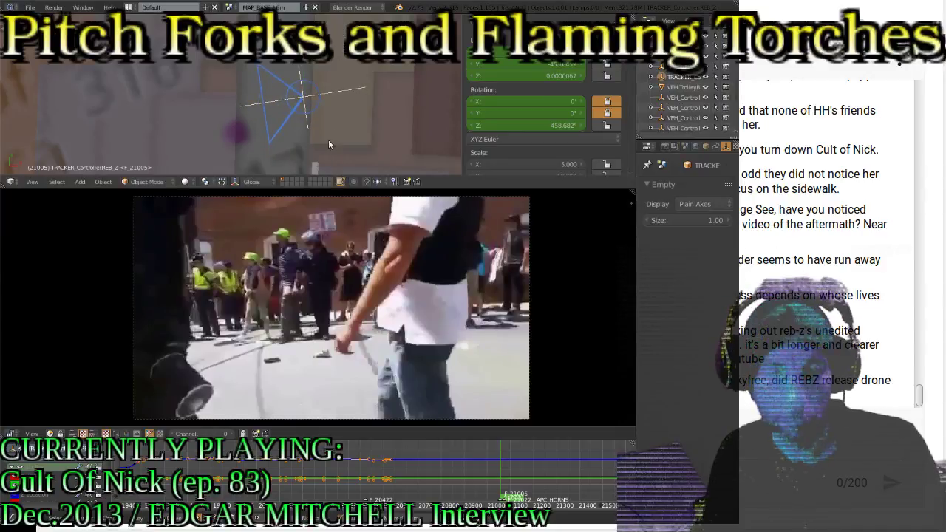
pyautogui.press('g')
pyautogui.press('y')
pyautogui.click(349, 106)
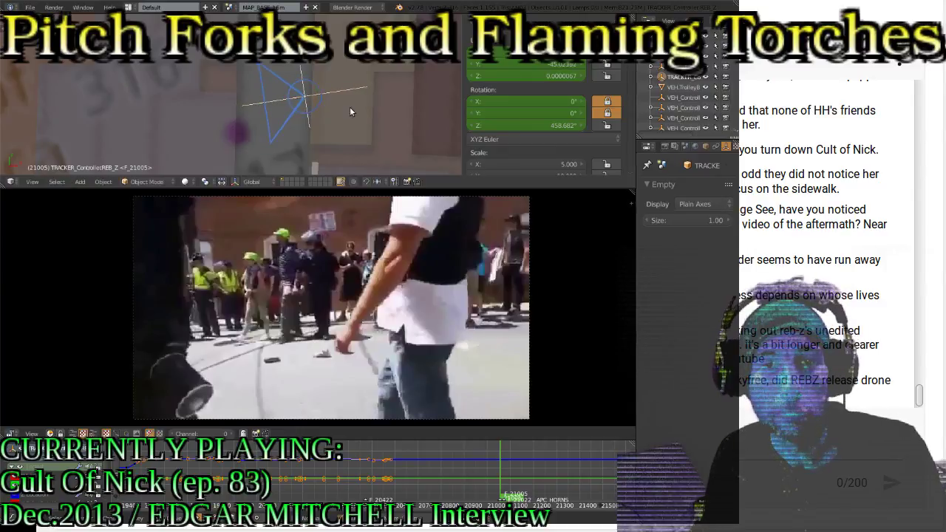
pyautogui.press('i')
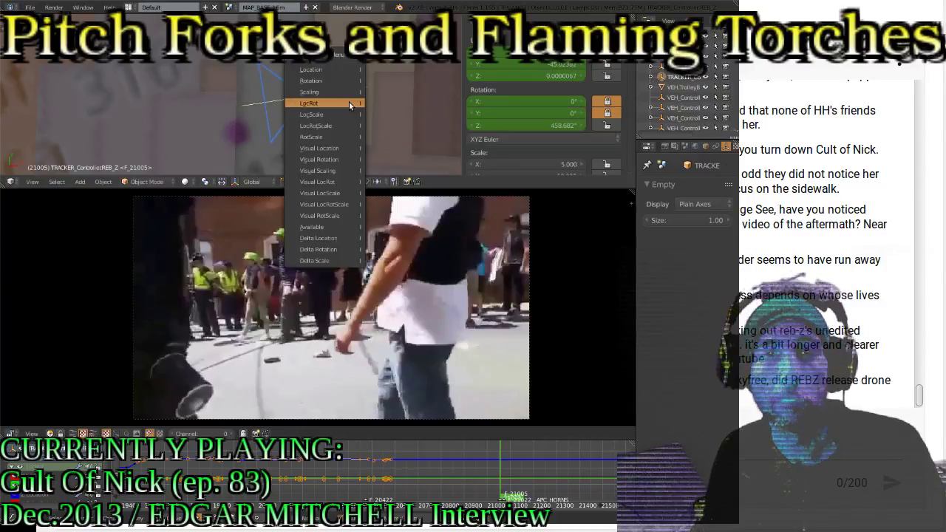
pyautogui.click(349, 105)
# Play back the tracker's motion against the footage from frame 20522 to frame 21084, then return to the keyframe at 20522
pyautogui.press('Down')
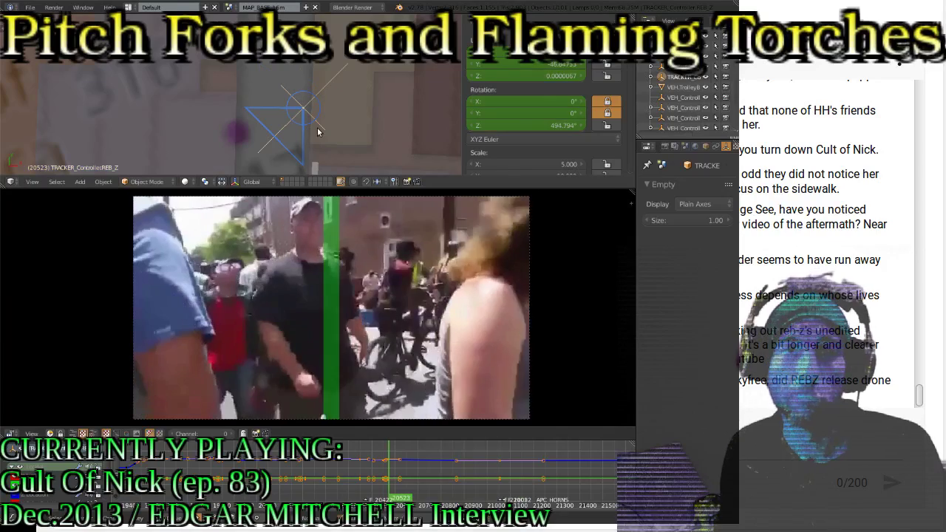
pyautogui.hotkey('alt', 'a')
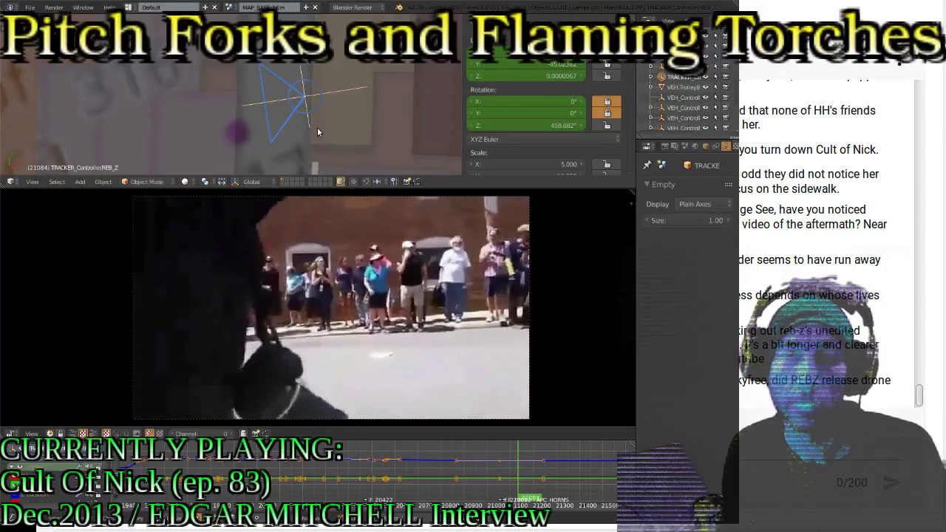
pyautogui.press('Down')
pyautogui.press('Down')
pyautogui.press('Down')
pyautogui.press('Down')
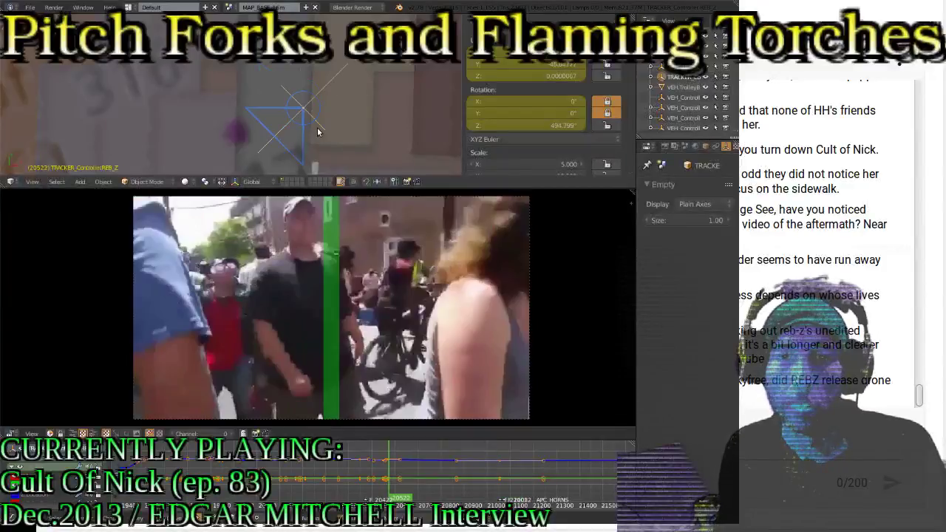
# Go to frame 21005, move the REB_Z tracker along Y to about -46.51, and insert a LocRot keyframe
pyautogui.press('Up')
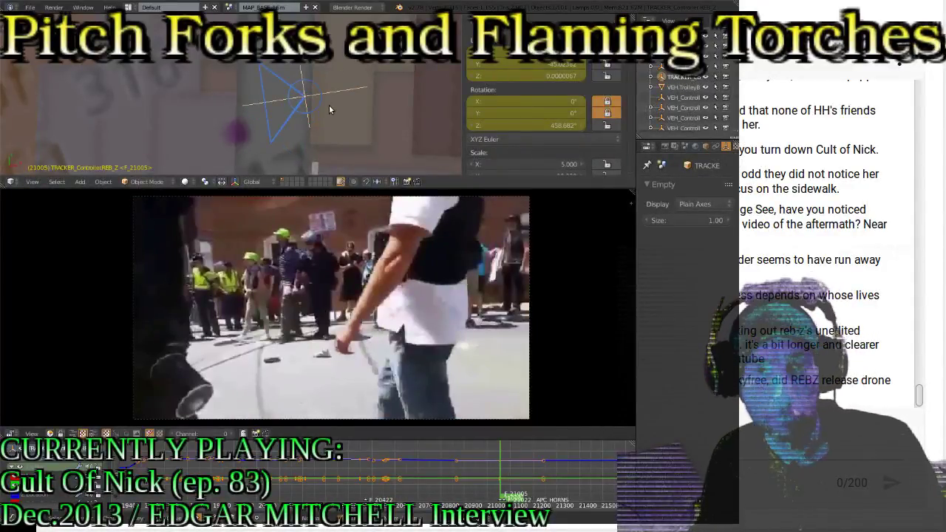
pyautogui.press('g')
pyautogui.press('y')
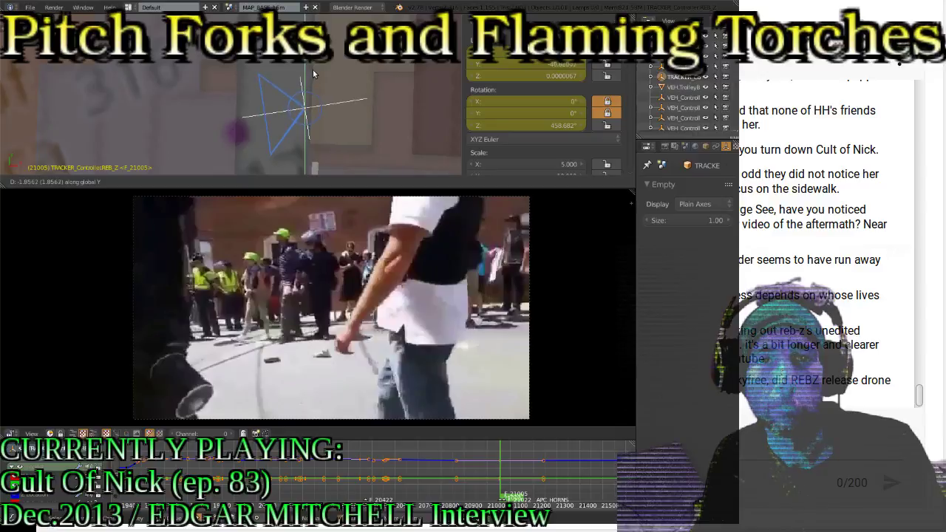
pyautogui.press('Return')
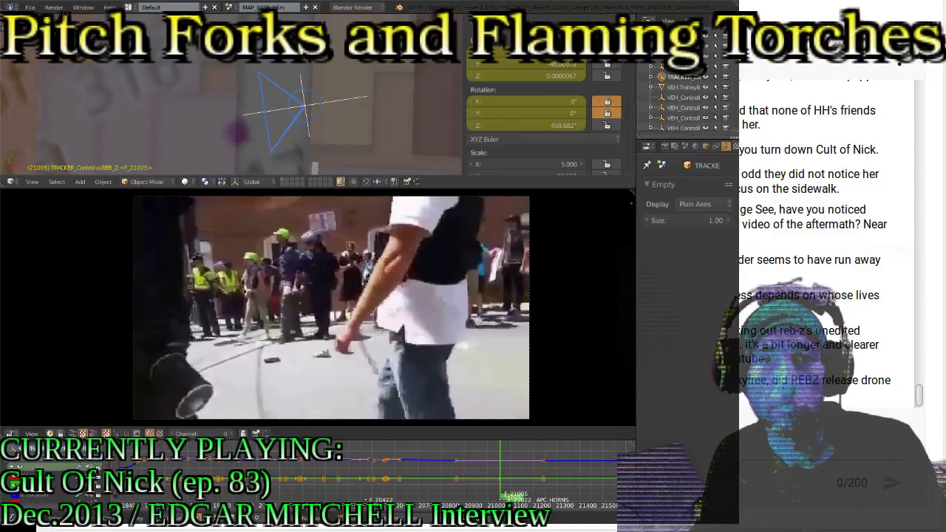
pyautogui.press('i')
pyautogui.click(324, 84)
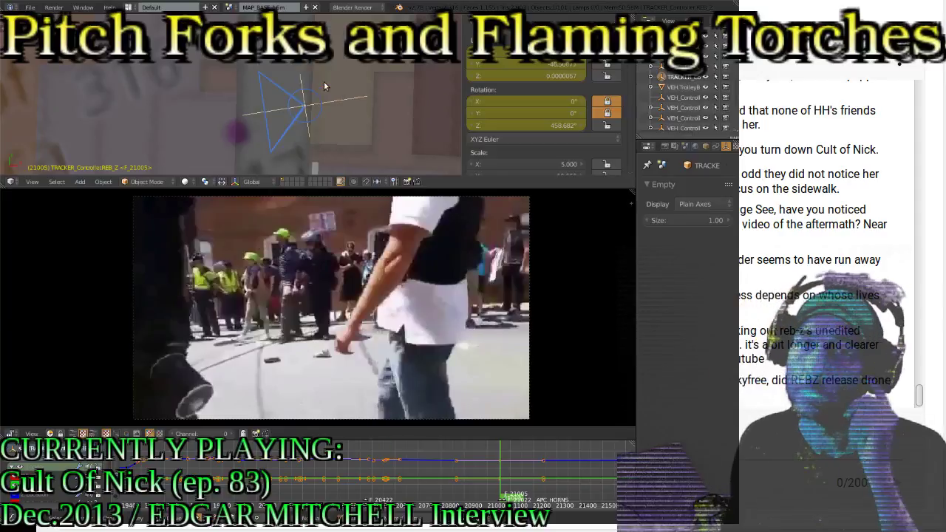
# Compare the tracker and footage at frame 21005 with the preceding keyframe
pyautogui.press('Down')
pyautogui.press('Up')
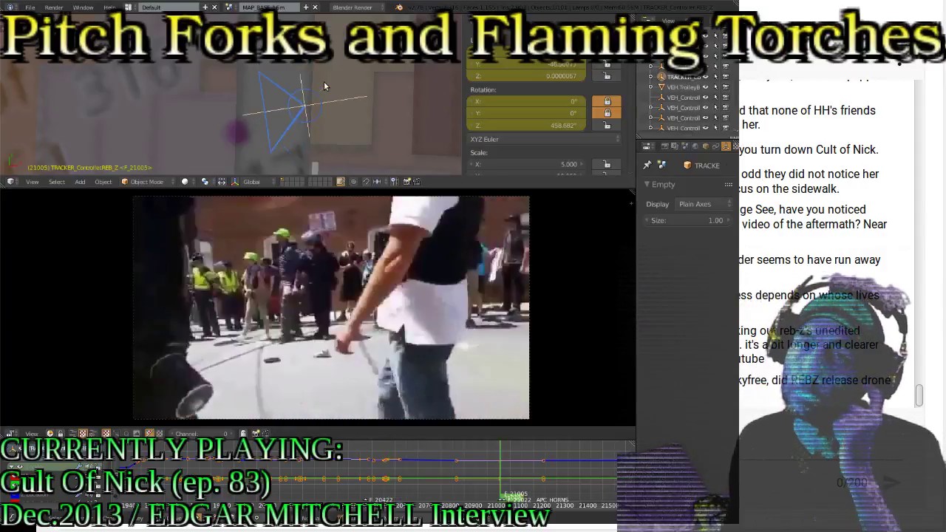
pyautogui.press('Down')
pyautogui.press('Up')
pyautogui.press('Down')
pyautogui.press('Up')
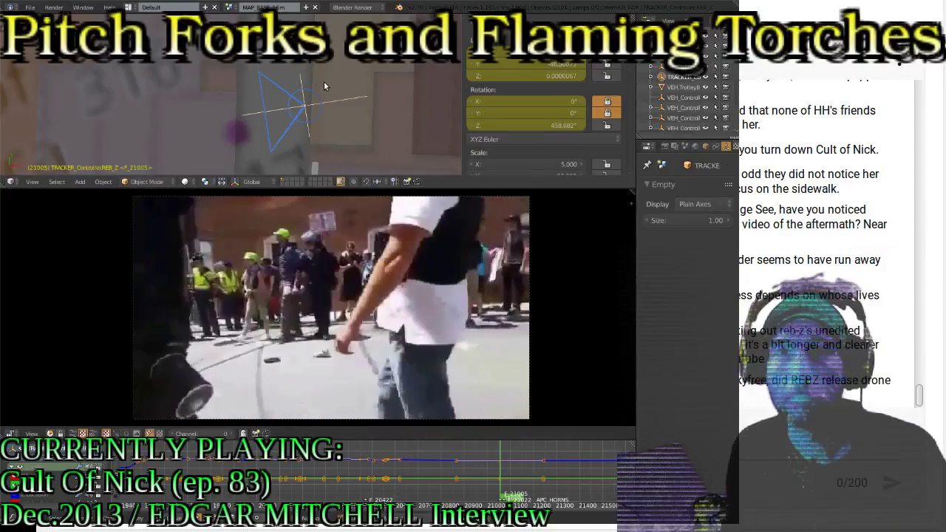
# Advance to frame 21084, rotate the REB_Z tracker to about 450.5° around Z, and insert a LocRot keyframe
pyautogui.press('Right')
pyautogui.press('Right')
pyautogui.press('Right')
pyautogui.press('Right')
pyautogui.press('Right')
pyautogui.press('Right')
pyautogui.press('Right')
pyautogui.press('Right')
pyautogui.press('Right')
pyautogui.press('Right')
pyautogui.press('Right')
pyautogui.press('Right')
pyautogui.press('Right')
pyautogui.press('Right')
pyautogui.press('Right')
pyautogui.press('Right')
pyautogui.press('Right')
pyautogui.press('Right')
pyautogui.press('Right')
pyautogui.press('Right')
pyautogui.press('Right')
pyautogui.press('Right')
pyautogui.press('Right')
pyautogui.press('Right')
pyautogui.press('Right')
pyautogui.press('Right')
pyautogui.press('Right')
pyautogui.press('Right')
pyautogui.press('Right')
pyautogui.press('Right')
pyautogui.press('Right')
pyautogui.press('Right')
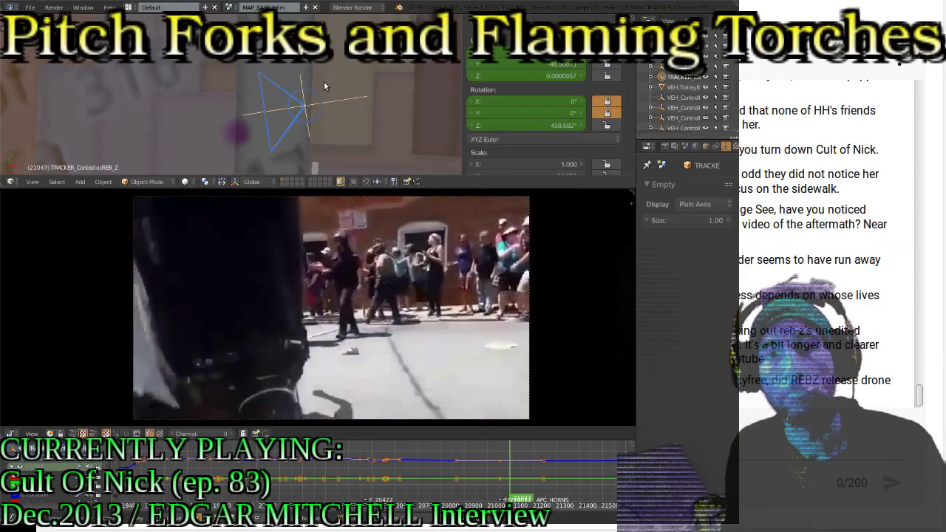
pyautogui.press('Right')
pyautogui.press('Right')
pyautogui.press('Right')
pyautogui.press('Right')
pyautogui.press('Right')
pyautogui.press('Right')
pyautogui.press('Right')
pyautogui.press('Right')
pyautogui.press('Right')
pyautogui.press('Right')
pyautogui.press('Right')
pyautogui.press('Right')
pyautogui.press('Right')
pyautogui.press('Right')
pyautogui.press('Right')
pyautogui.press('Right')
pyautogui.press('Right')
pyautogui.press('Right')
pyautogui.press('Right')
pyautogui.press('Right')
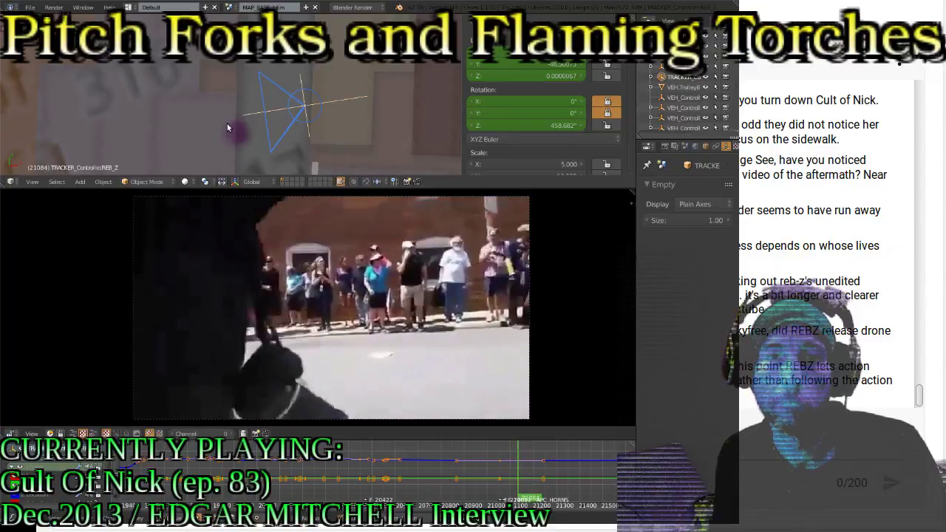
pyautogui.press('r')
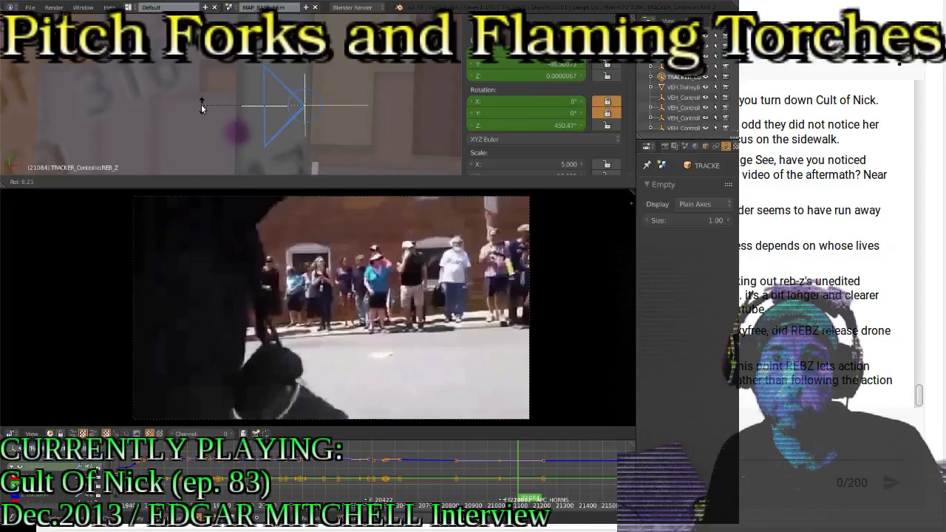
pyautogui.click(201, 108)
pyautogui.press('i')
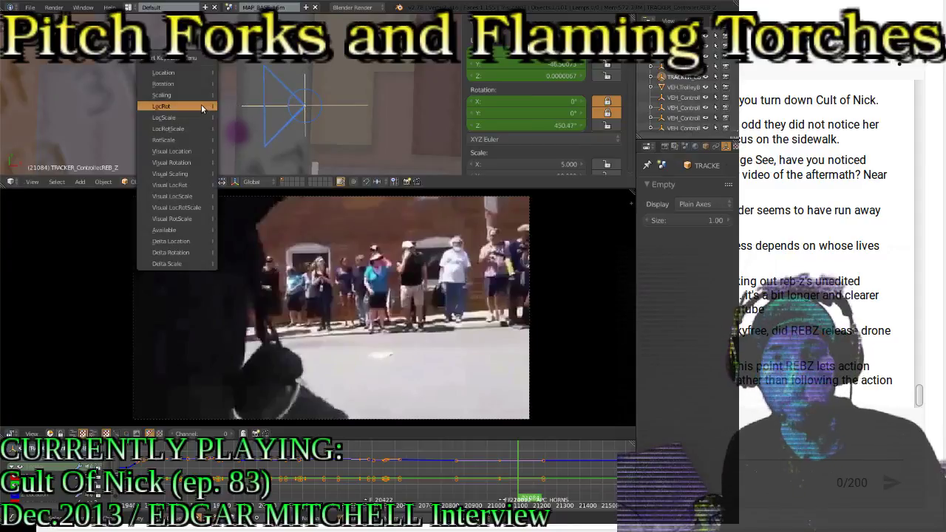
pyautogui.click(201, 106)
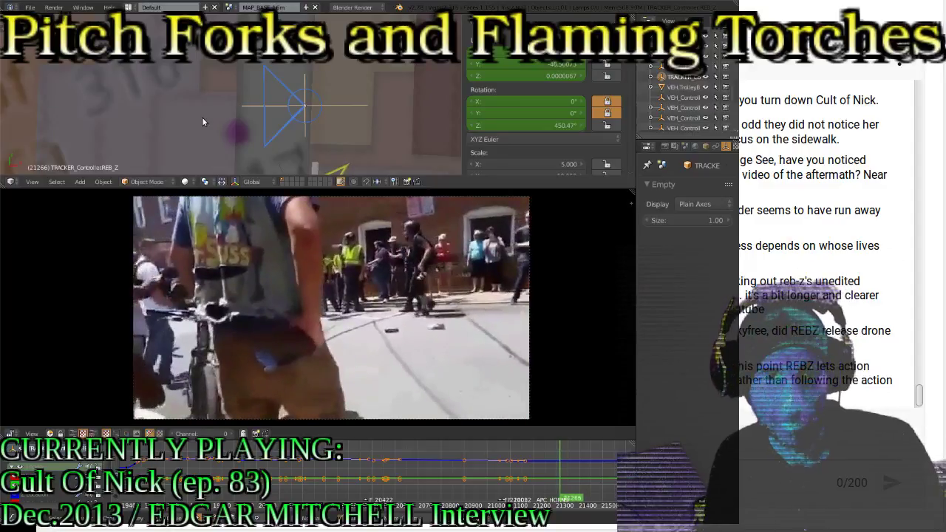
# At frame 21266, rotate the REB_Z tracker to about 463.6° around Z and insert a LocRot keyframe
pyautogui.press('r')
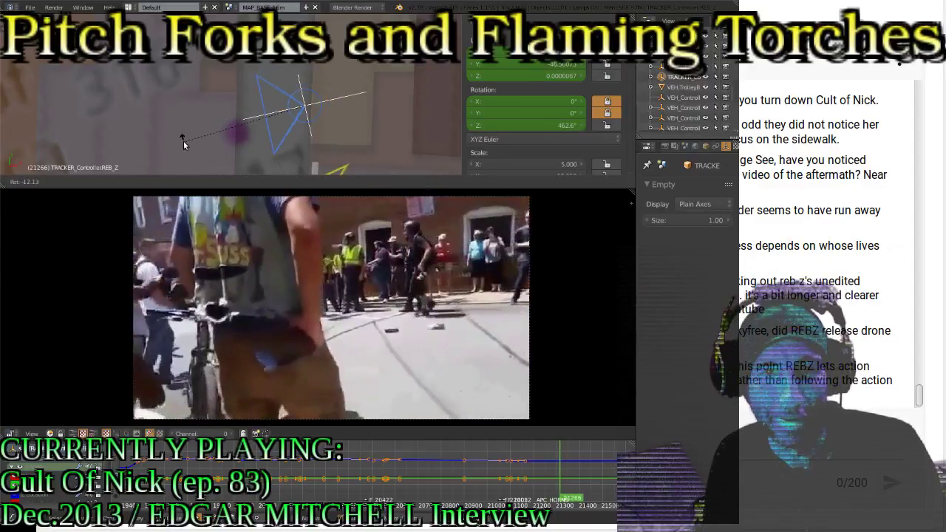
pyautogui.click(183, 143)
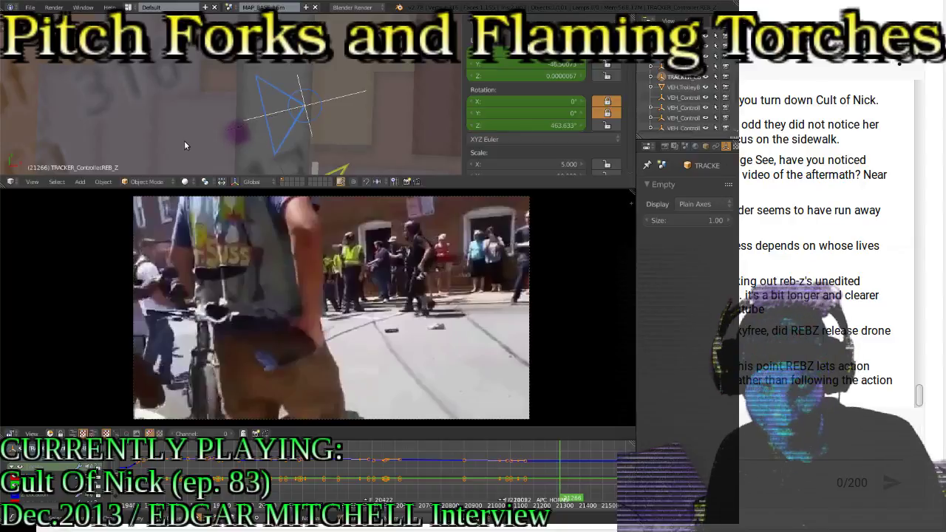
pyautogui.press('i')
pyautogui.click(184, 140)
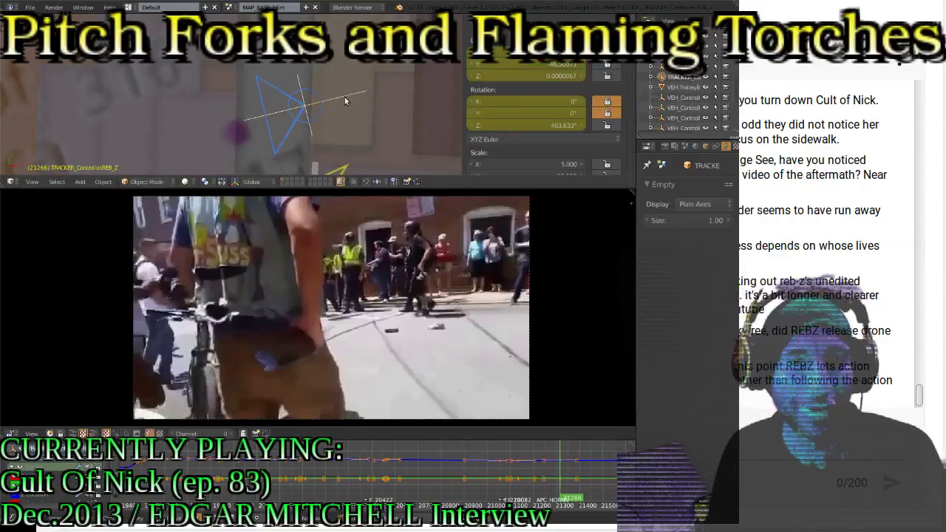
# Play onward to frame 21283 and save the project over the existing file
pyautogui.press('Right')
pyautogui.hotkey('alt', 'a')
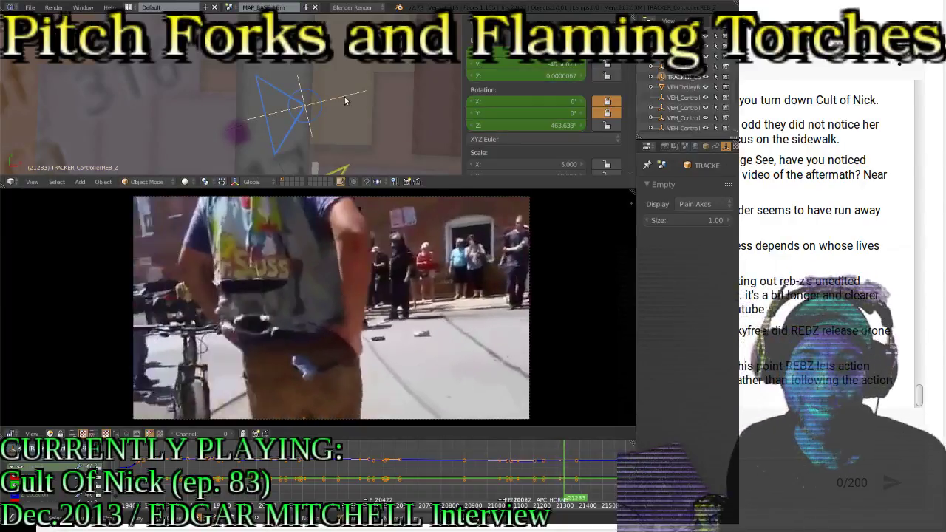
pyautogui.hotkey('ctrl', 's')
pyautogui.click(344, 101)
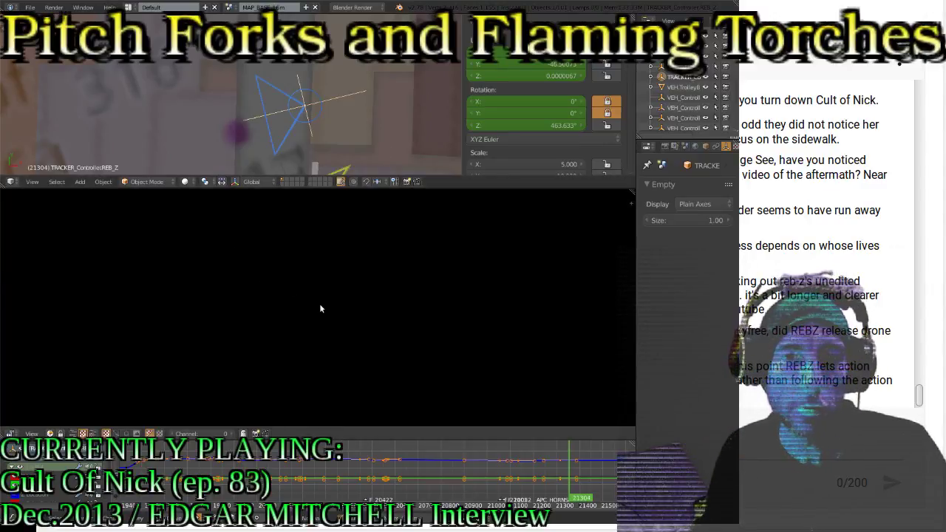
# Play the animation, frame the REB_Z tracker on the street map, and step back to frame 14930
pyautogui.hotkey('alt', 'a')
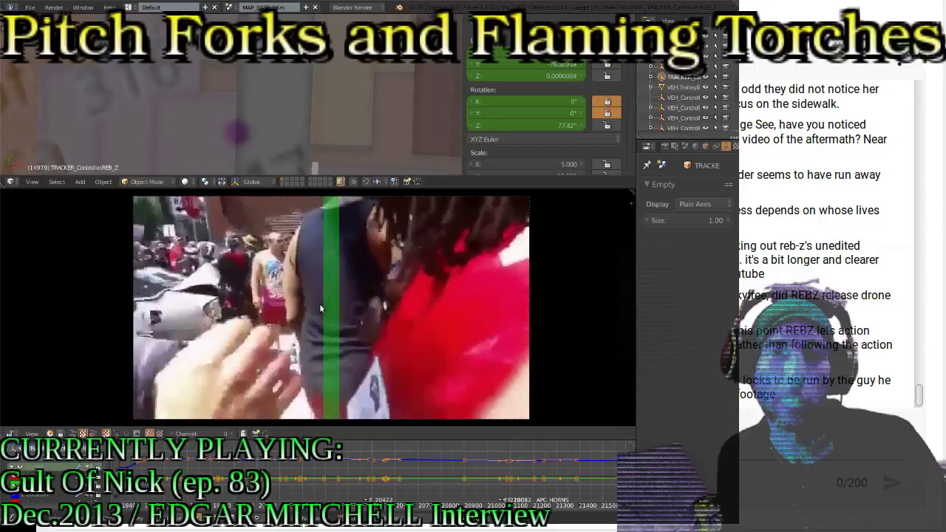
pyautogui.scroll(3, 332, 62)
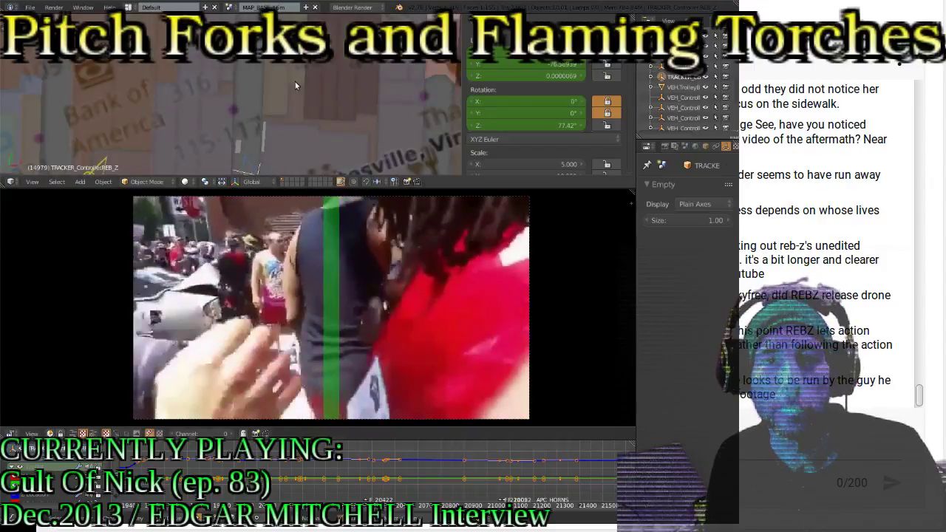
pyautogui.press('KP_Decimal')
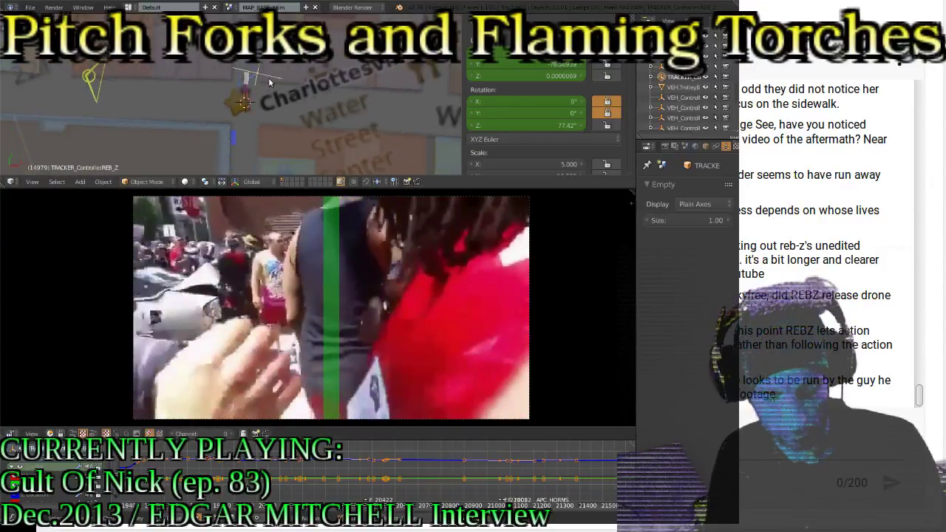
pyautogui.scroll(6, 270, 82)
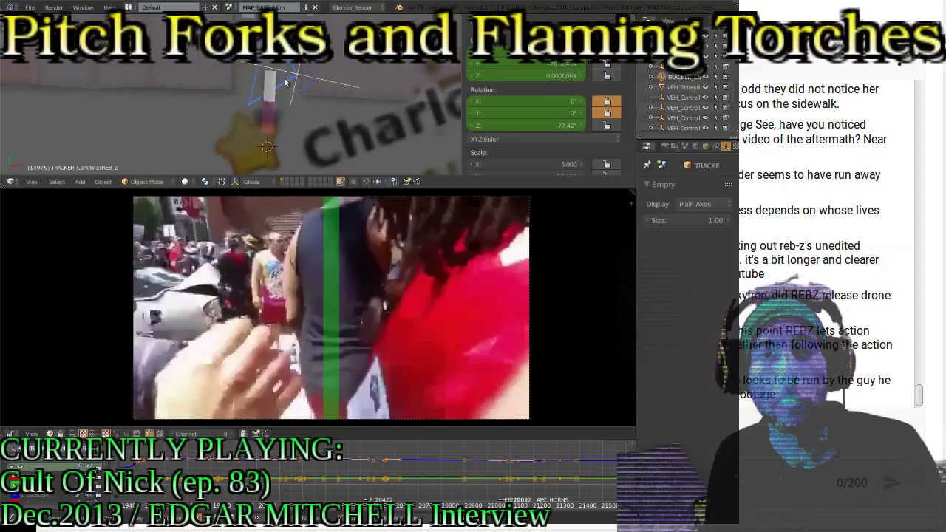
pyautogui.press('Down')
pyautogui.press('Down')
pyautogui.press('Down')
pyautogui.press('Down')
pyautogui.press('Down')
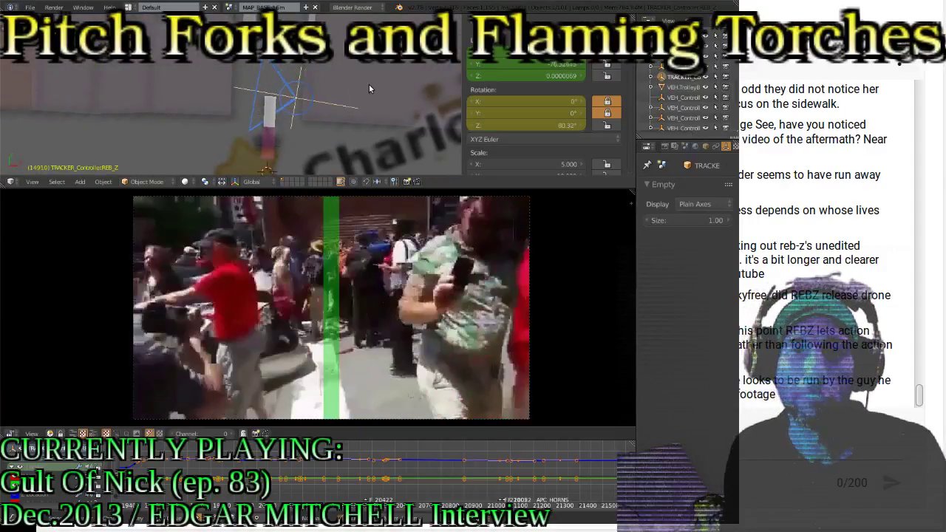
# Play the animation onward to frame 17428, following the tracker on the map, and save the project over the existing file
pyautogui.hotkey('alt', 'a')
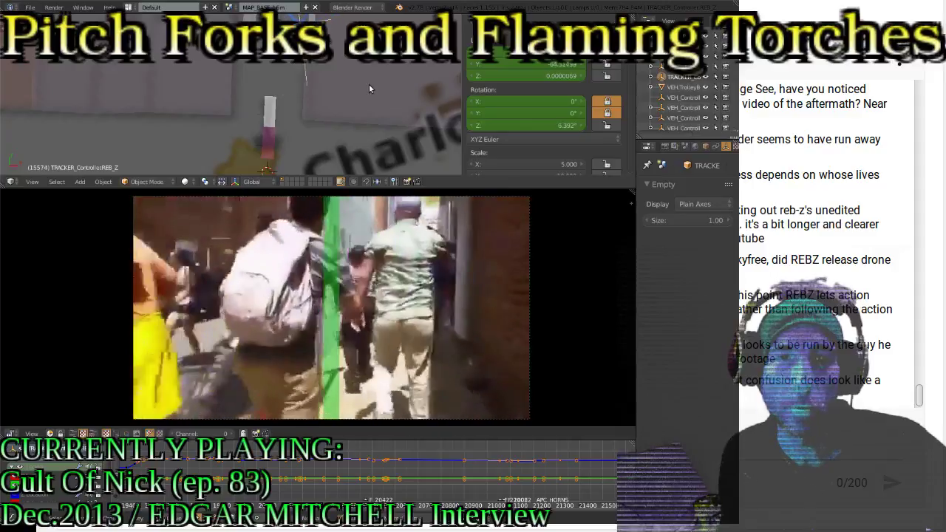
pyautogui.keyDown('shift'); pyautogui.scroll(7, 368, 85); pyautogui.keyUp('shift')
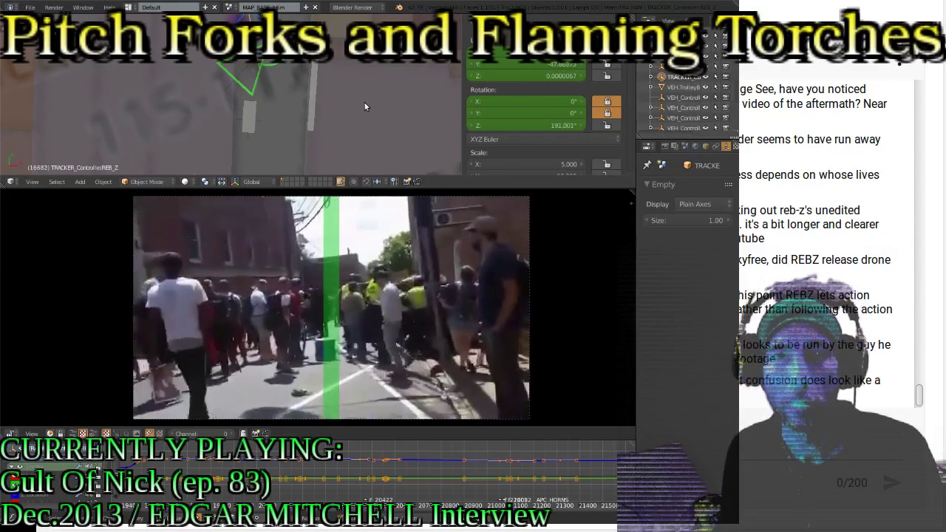
pyautogui.keyDown('shift'); pyautogui.scroll(8, 345, 84); pyautogui.keyUp('shift')
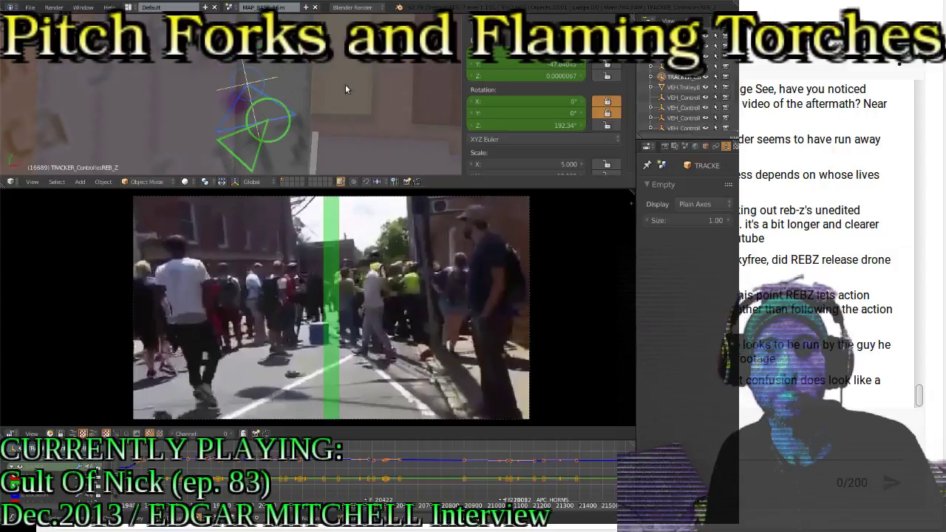
pyautogui.scroll(-5, 345, 84)
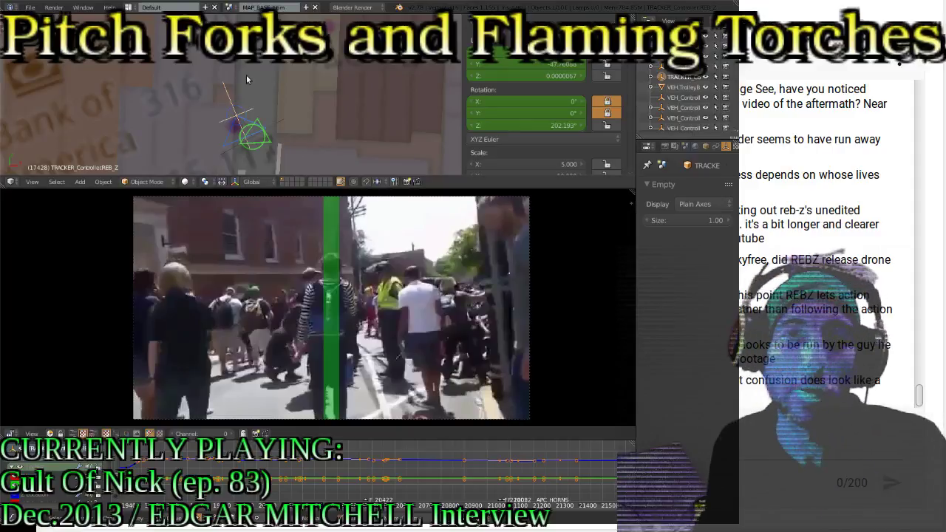
pyautogui.hotkey('ctrl', 's')
pyautogui.click(334, 324)
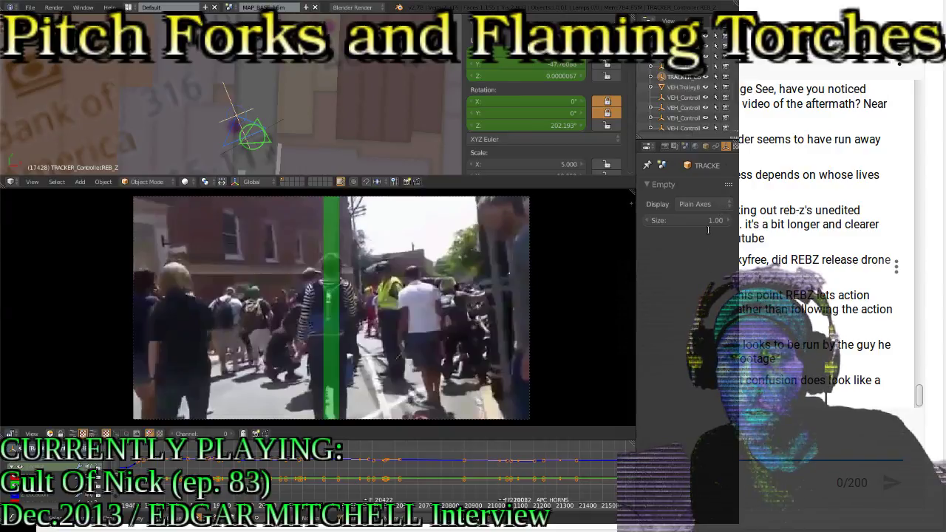
# Read through the recent live chat messages beside the workspace
pyautogui.scroll(3, 750, 386)
pyautogui.scroll(-3, 749, 385)
pyautogui.scroll(2, 720, 266)
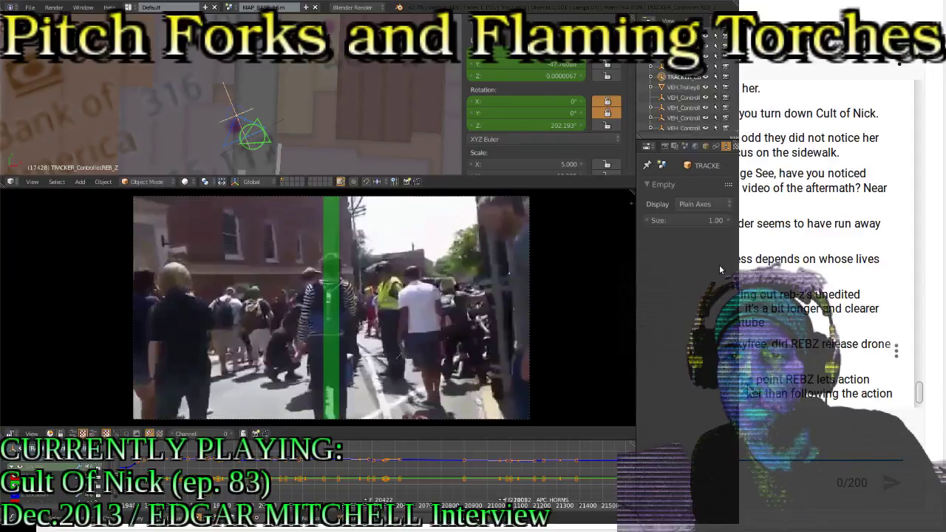
pyautogui.scroll(-2, 719, 265)
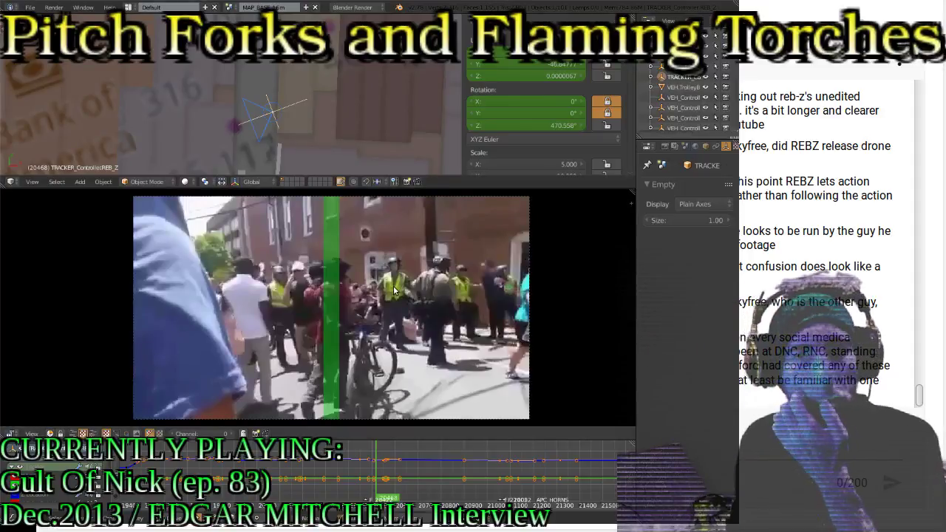
# Step back through the earlier keyframes from frame 20468 and compare the tracker's motion with the footage
pyautogui.press('Down')
pyautogui.press('Down')
pyautogui.press('Down')
pyautogui.press('Down')
pyautogui.press('Down')
pyautogui.press('Down')
pyautogui.press('Down')
pyautogui.press('Down')
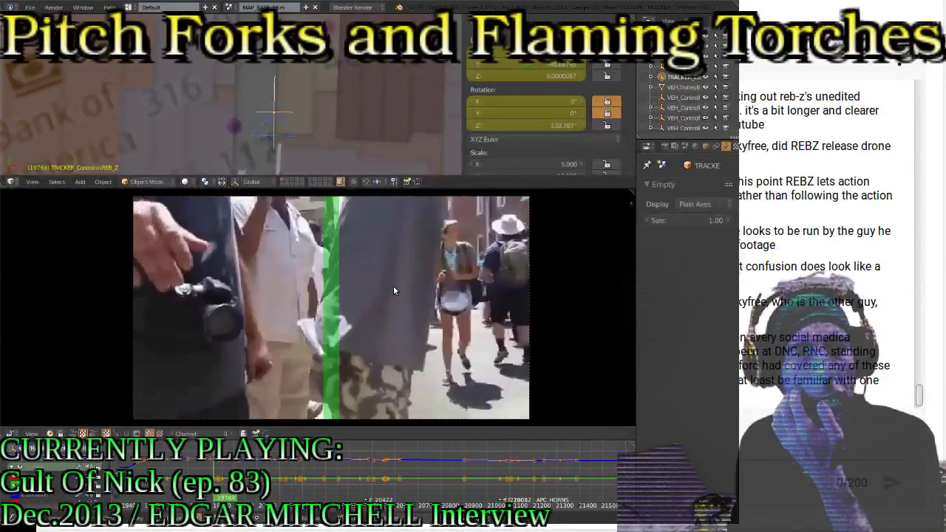
pyautogui.press('Down')
pyautogui.press('Down')
pyautogui.press('Down')
pyautogui.press('Down')
pyautogui.press('Down')
pyautogui.press('Down')
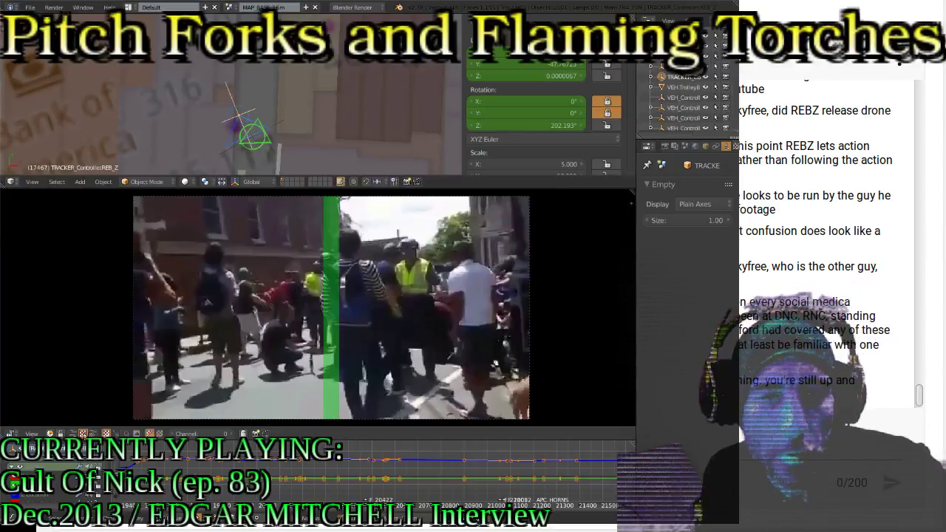
# Show the sequencer strips under the footage preview and enable Image Offset on the 30FPS_REB_Z_Supercut strip
pyautogui.click(73, 434)
pyautogui.moveTo(357, 387); pyautogui.dragTo(364, 257)
pyautogui.keyDown('ctrl'); pyautogui.moveTo(354, 289); pyautogui.dragTo(375, 322, button='middle'); pyautogui.keyUp('ctrl')
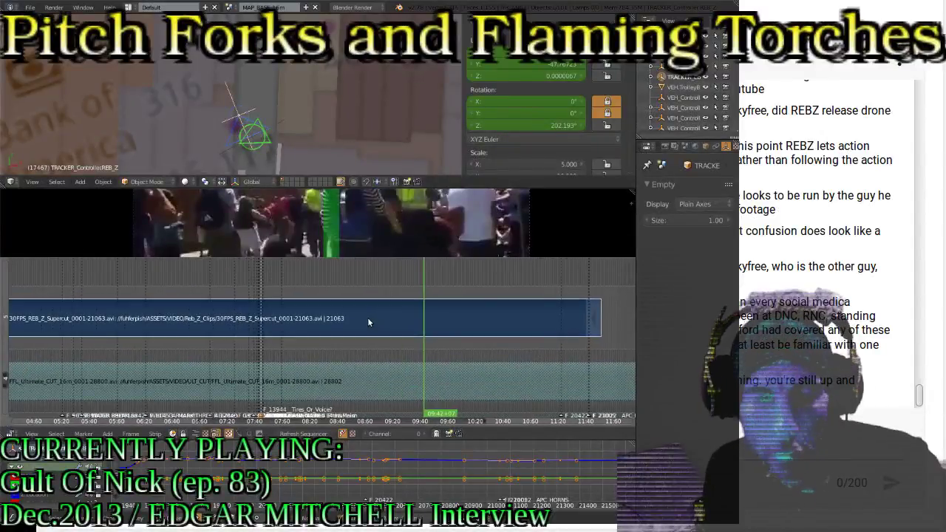
pyautogui.press('n')
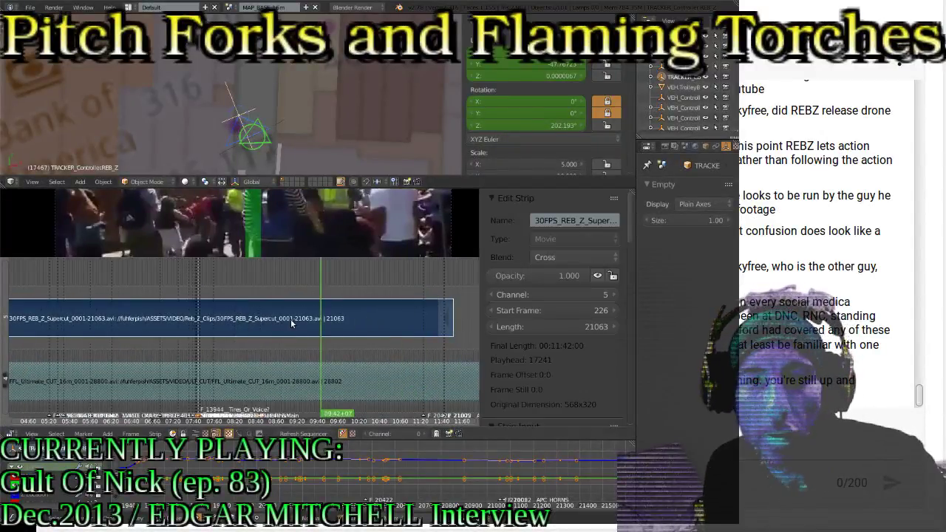
pyautogui.scroll(-5, 531, 323)
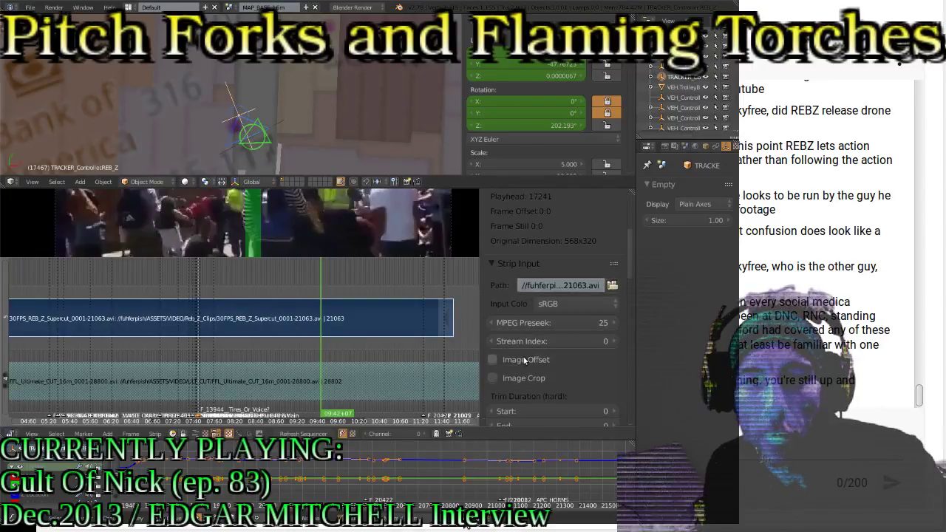
pyautogui.click(492, 359)
pyautogui.scroll(-10, 292, 314)
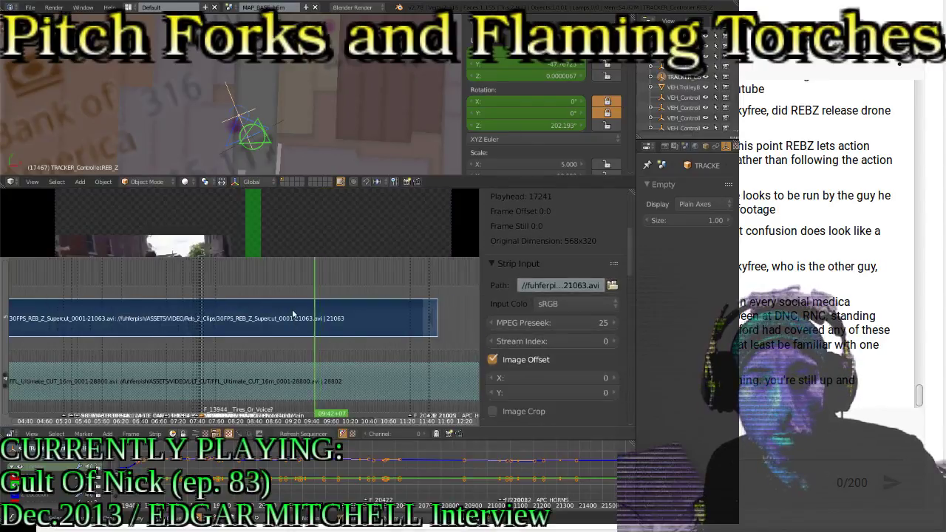
# Set the blend mode of the FFL_Ultimate_CUT_16m_0001-28800.002 strip on channel 3 to Replace
pyautogui.keyDown('shift'); pyautogui.scroll(-3, 276, 319); pyautogui.keyUp('shift')
pyautogui.keyDown('shift'); pyautogui.scroll(-2, 276, 318); pyautogui.keyUp('shift')
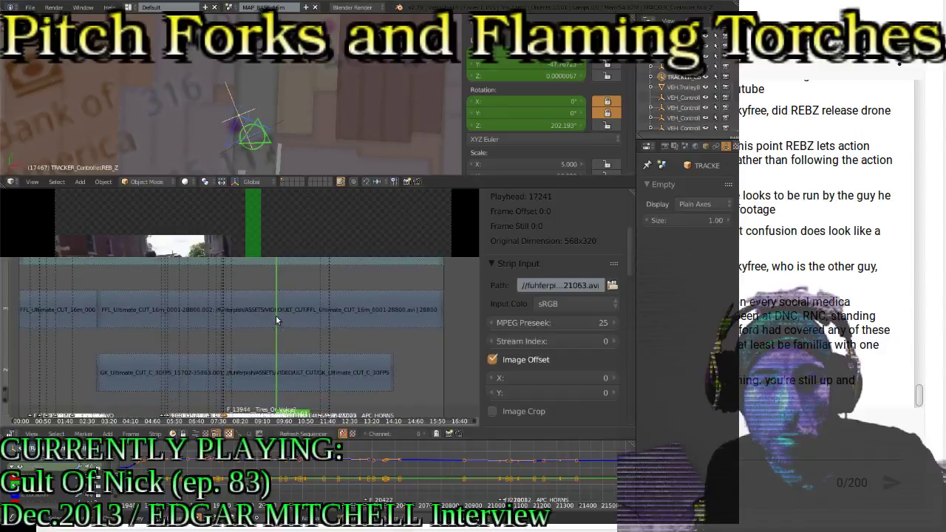
pyautogui.rightClick(288, 309)
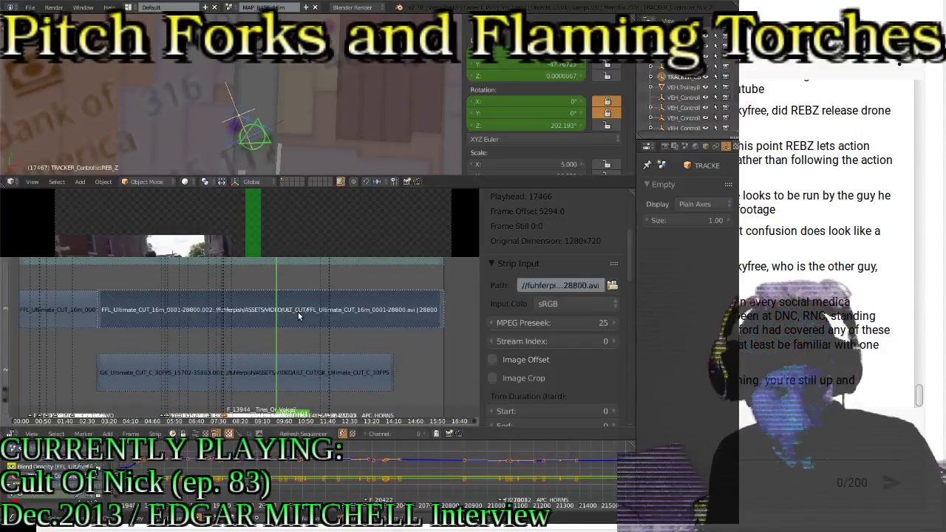
pyautogui.rightClick(298, 312)
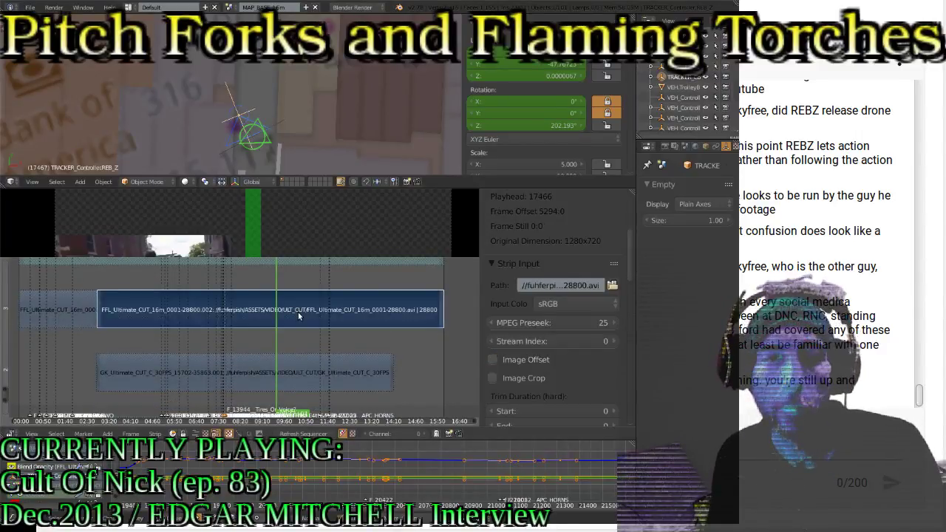
pyautogui.scroll(5, 547, 314)
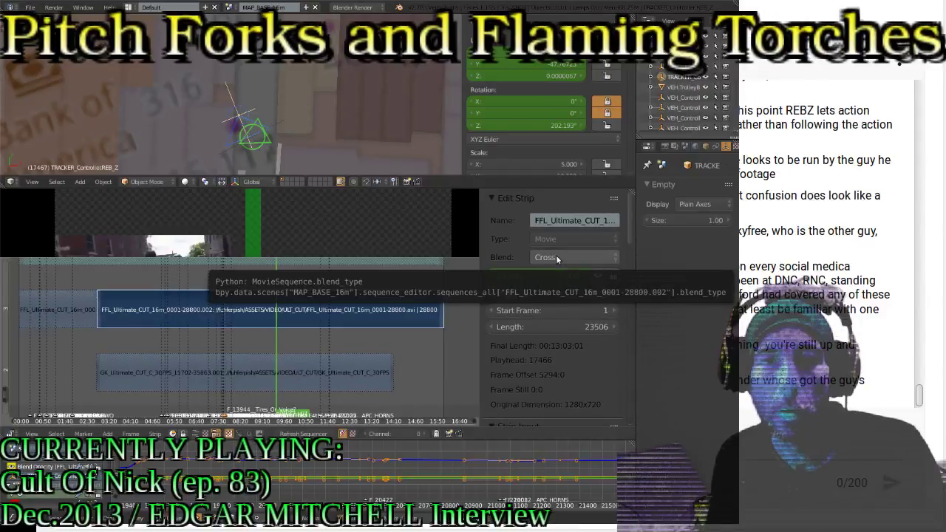
pyautogui.click(557, 256)
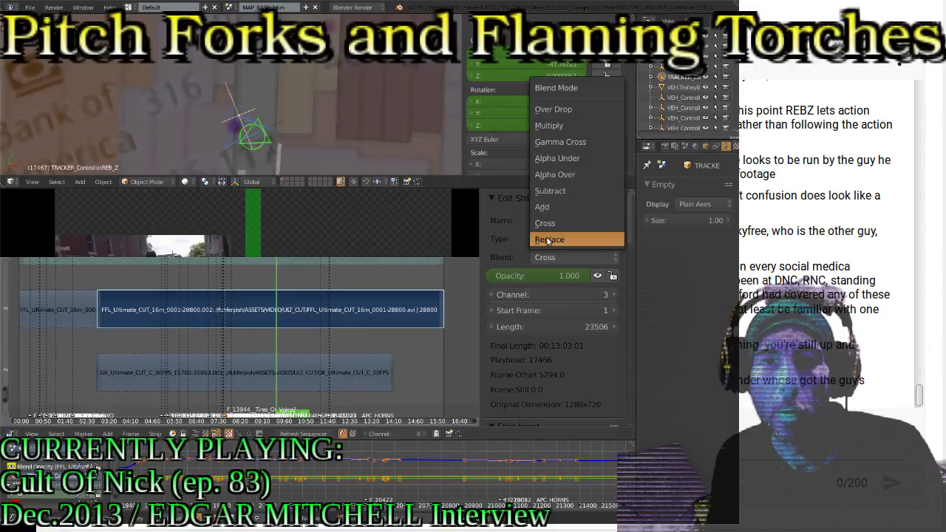
pyautogui.click(548, 239)
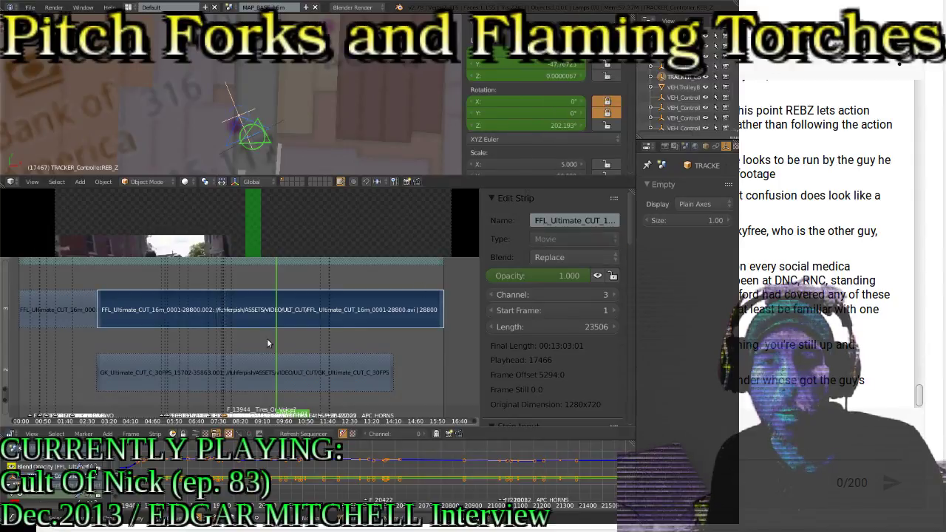
# Set the blend mode of the 30FPS_REB_Z_Supercut strip on channel 5 to Over Drop
pyautogui.keyDown('shift'); pyautogui.scroll(6, 281, 322); pyautogui.keyUp('shift')
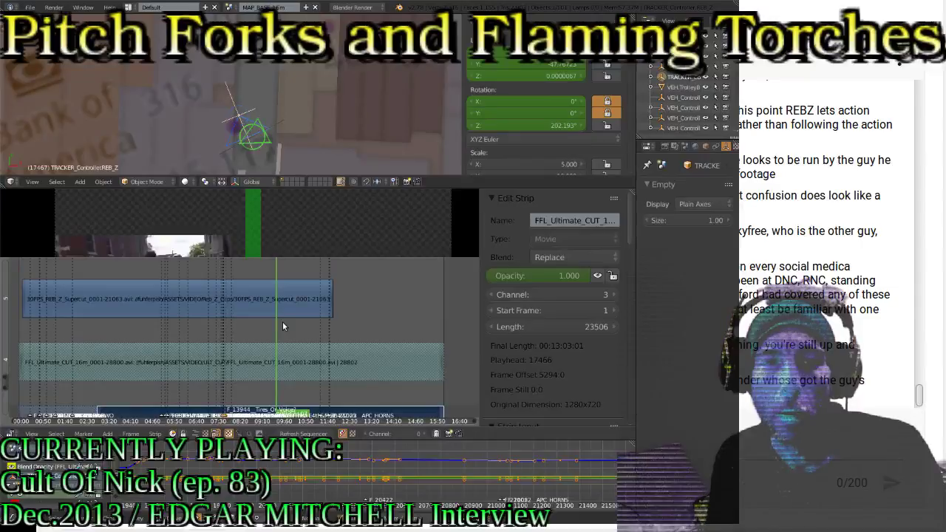
pyautogui.click(245, 297)
pyautogui.click(574, 257)
pyautogui.click(565, 109)
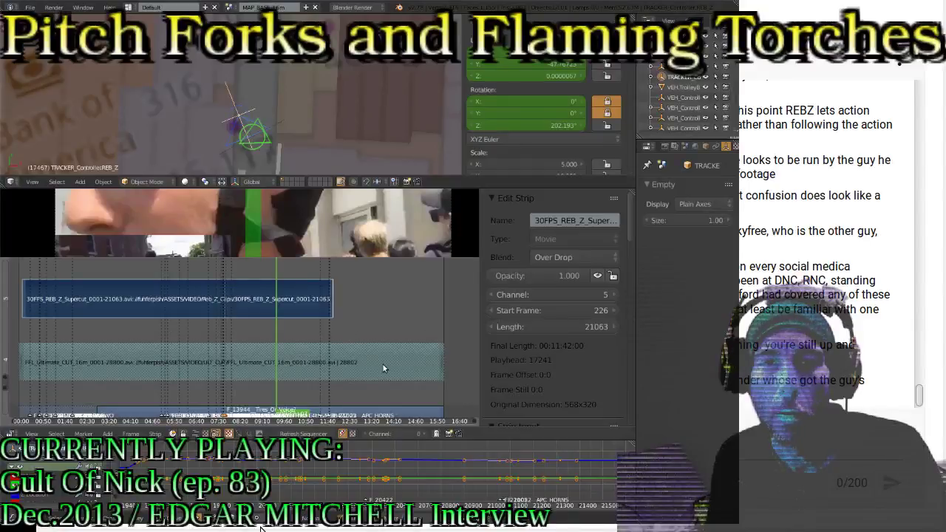
# Restore the FFL_Ultimate_CUT_16m_0001-28800.002 strip's blend mode to Cross
pyautogui.keyDown('shift'); pyautogui.scroll(-3, 359, 325); pyautogui.keyUp('shift')
pyautogui.click(337, 367)
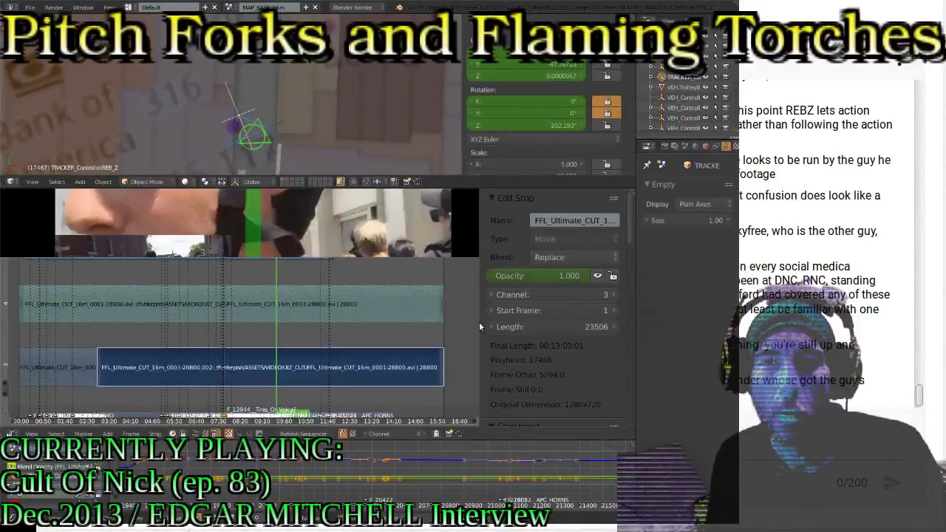
pyautogui.click(553, 257)
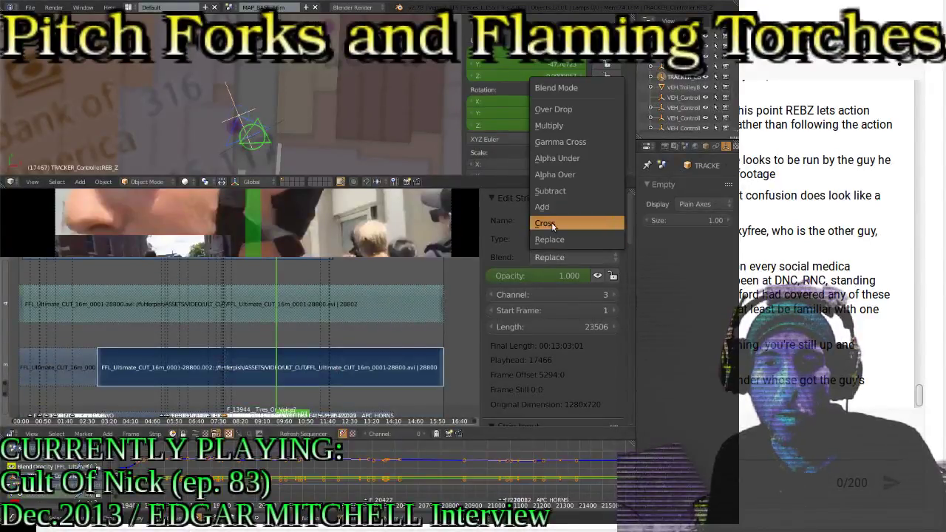
pyautogui.click(551, 222)
pyautogui.keyDown('shift'); pyautogui.scroll(-2, 301, 320); pyautogui.keyUp('shift')
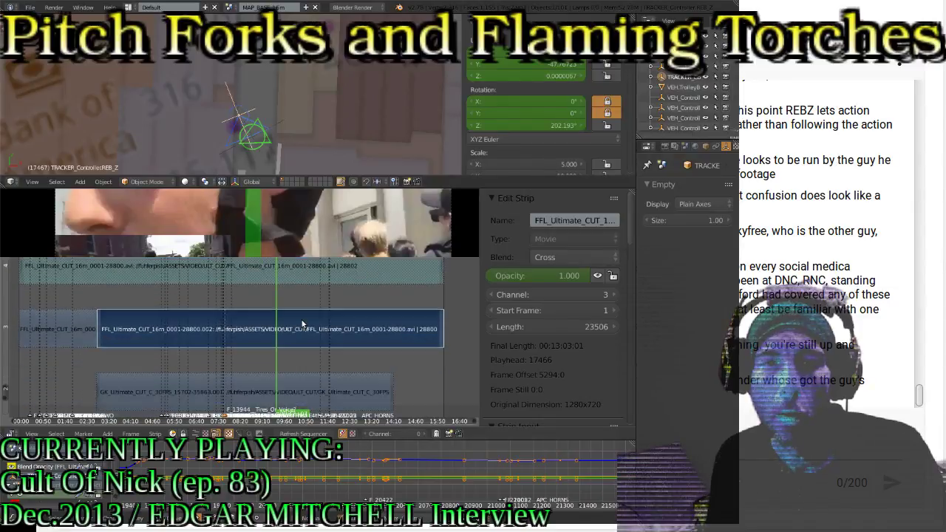
# Check the two overlaid clips in the full-size preview at frame 17233 with the properties sidebar hidden
pyautogui.click(206, 434)
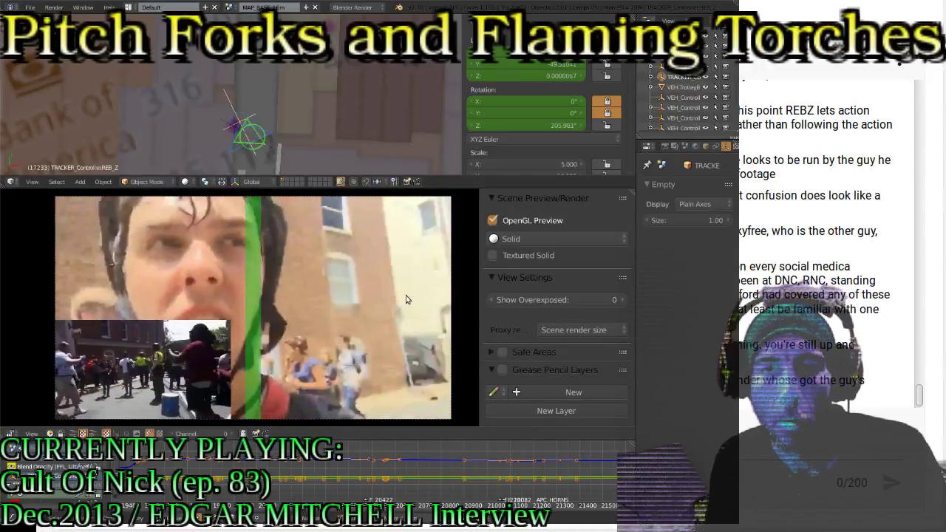
pyautogui.press('n')
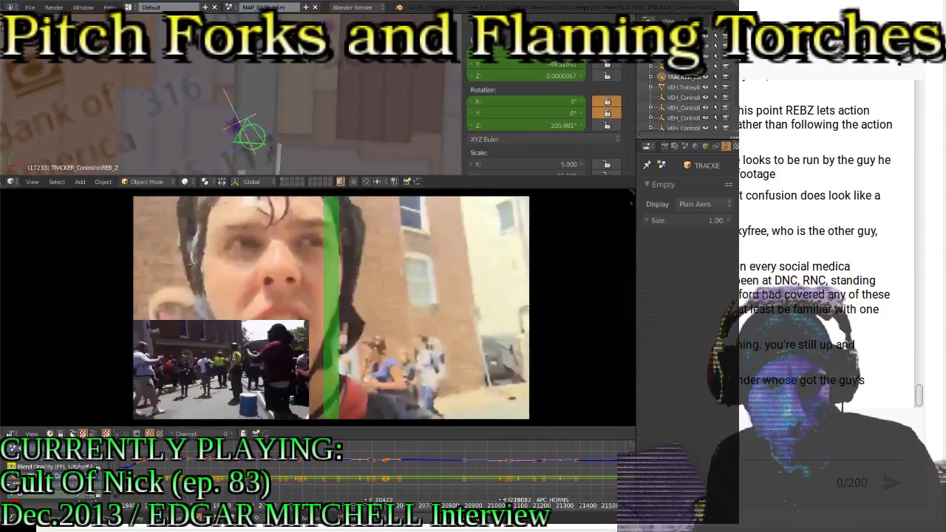
pyautogui.click(95, 434)
# Set the 30FPS_REB_Z_Supercut strip's horizontal image offset to 690
pyautogui.scroll(3, 389, 336)
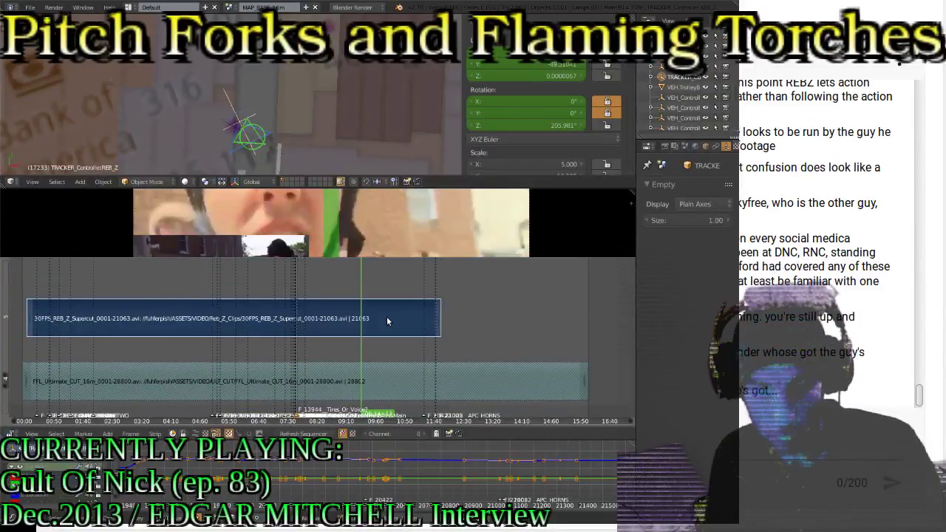
pyautogui.press('n')
pyautogui.scroll(-5, 559, 322)
pyautogui.scroll(-3, 560, 326)
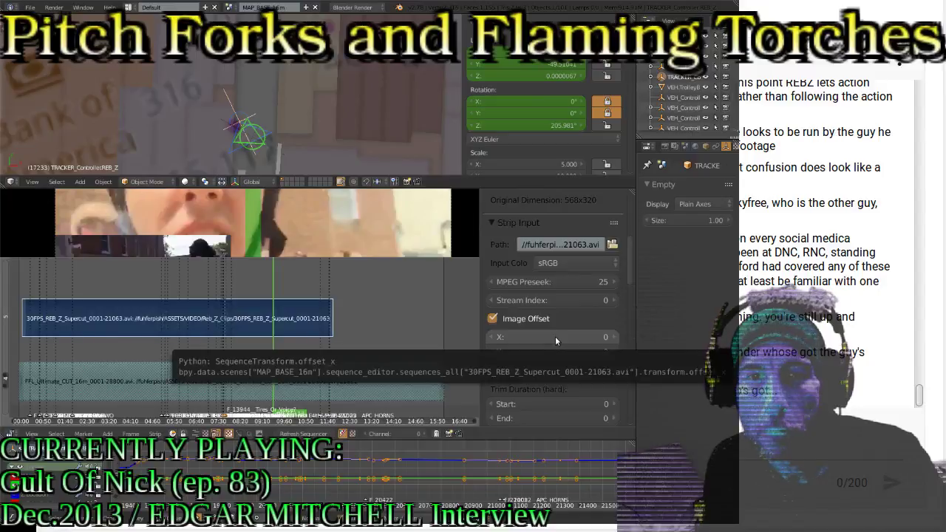
pyautogui.click(541, 332)
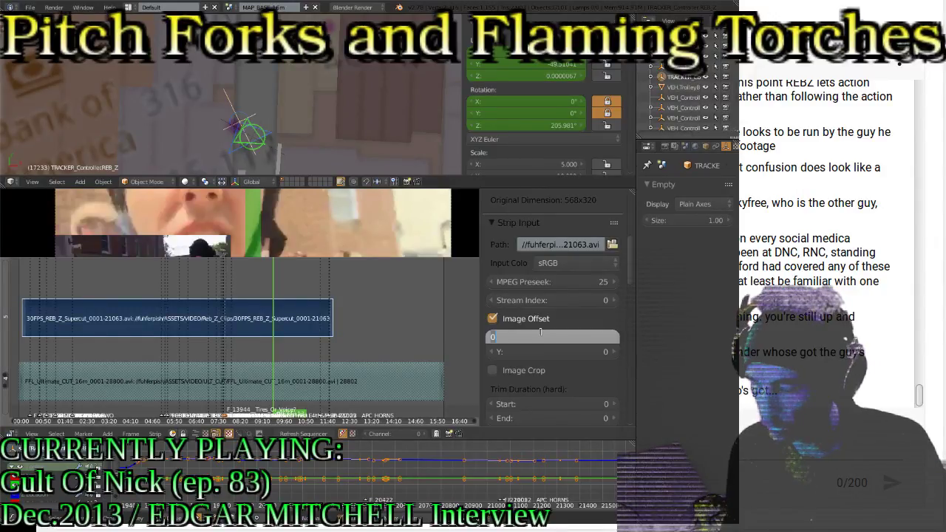
pyautogui.write('690')
pyautogui.press('Return')
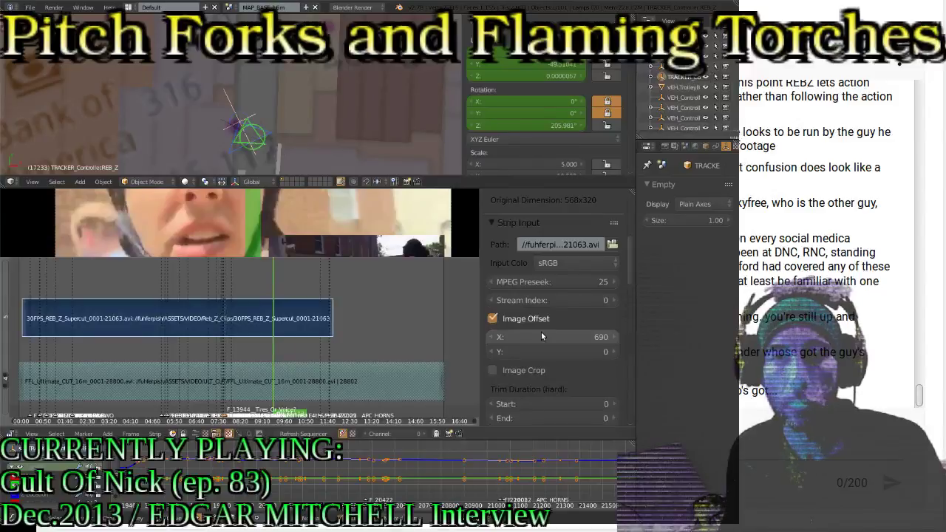
# Set the 30FPS_REB_Z_Supercut strip's vertical image offset to 15 and check the overlay in the full-size preview
pyautogui.click(553, 349)
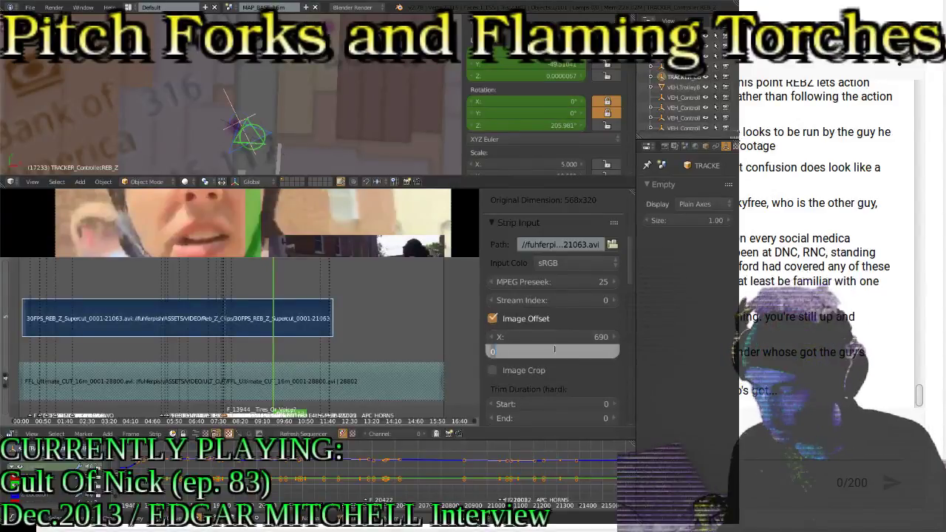
pyautogui.write('15')
pyautogui.press('Return')
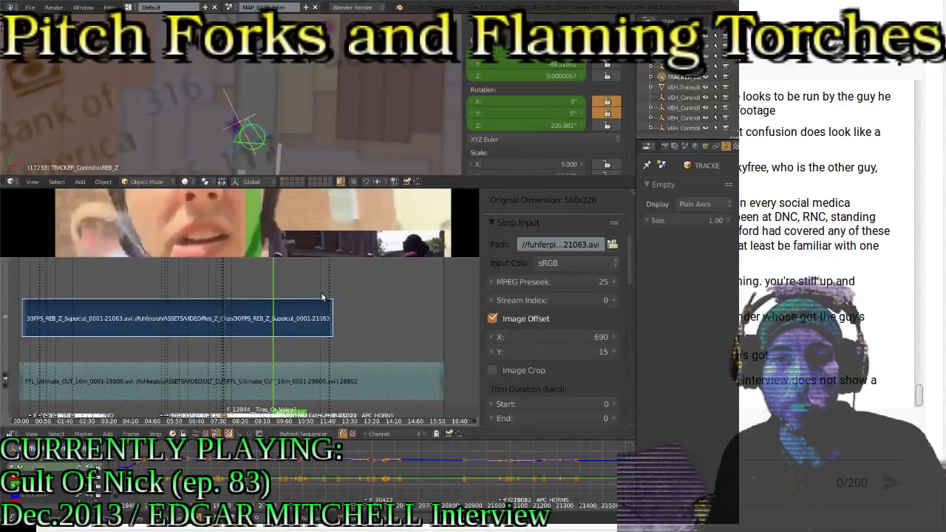
pyautogui.press('n')
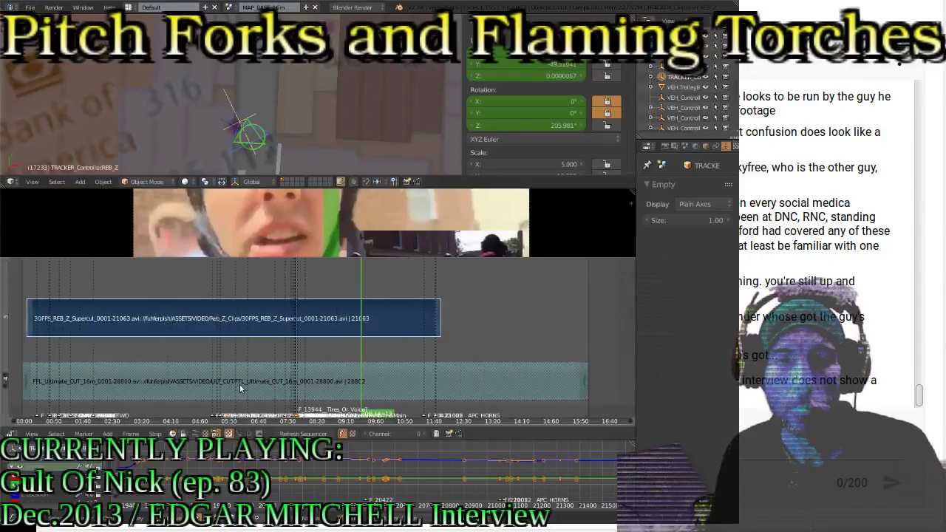
pyautogui.click(205, 433)
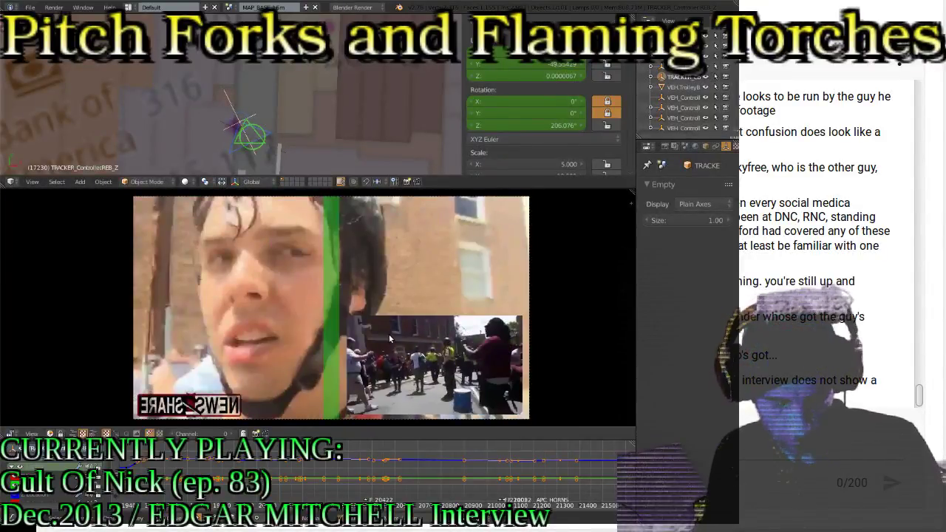
pyautogui.click(91, 433)
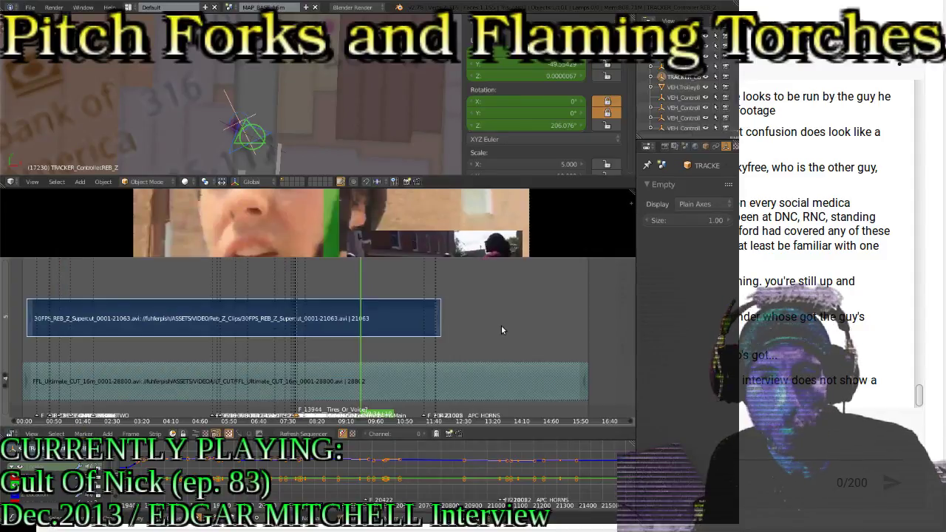
# Adjust the 30FPS_REB_Z_Supercut strip's vertical image offset, trying 85 and 400, and settle on 390
pyautogui.press('n')
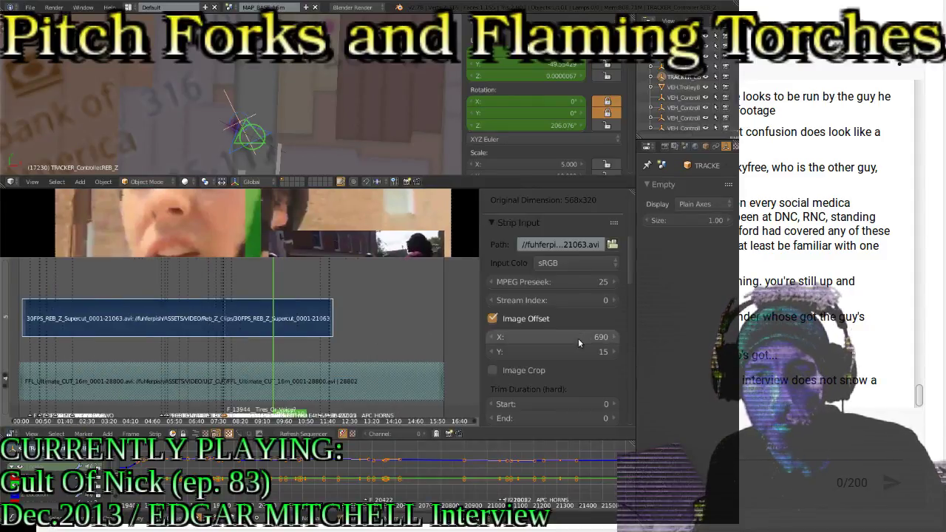
pyautogui.scroll(3, 578, 338)
pyautogui.click(578, 316)
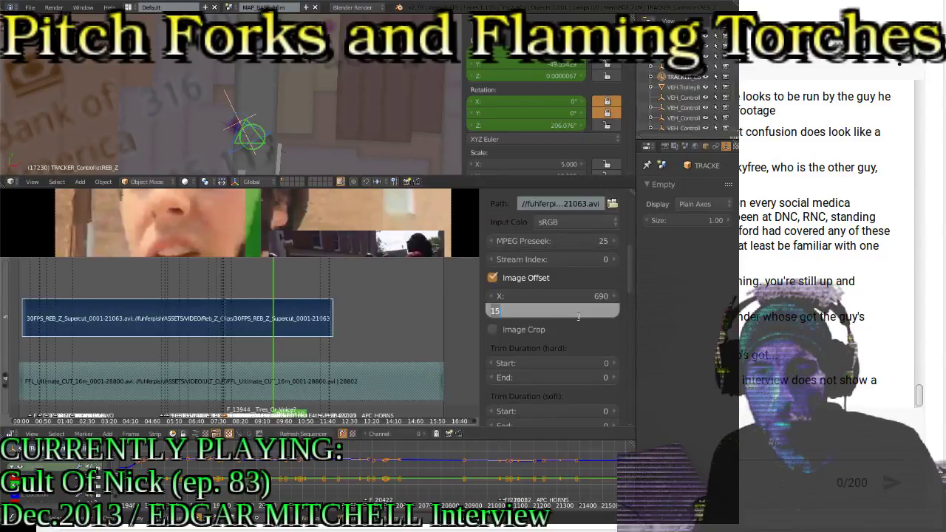
pyautogui.press('Return')
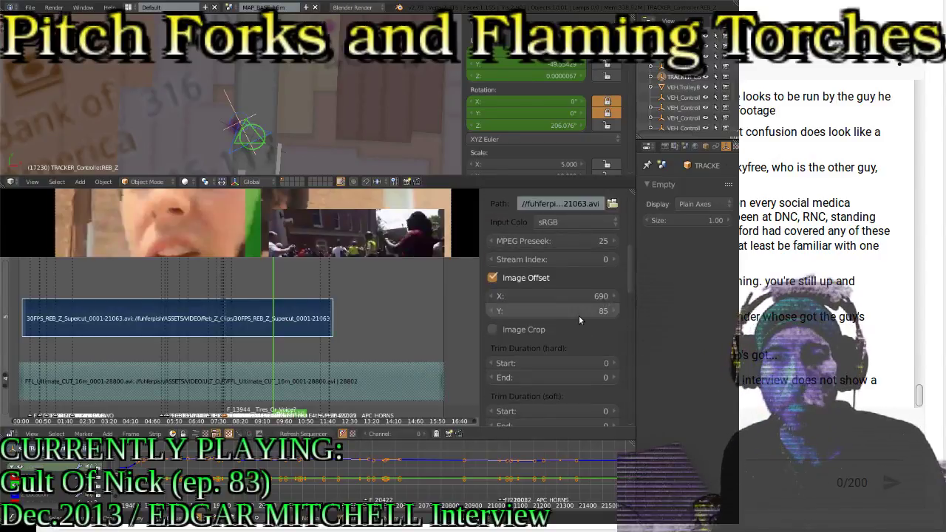
pyautogui.click(579, 316)
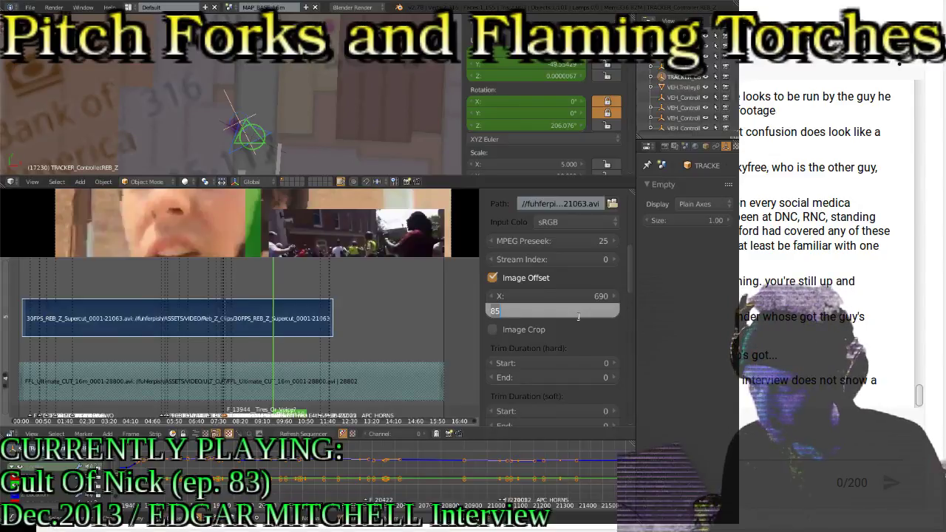
pyautogui.write('400')
pyautogui.press('Return')
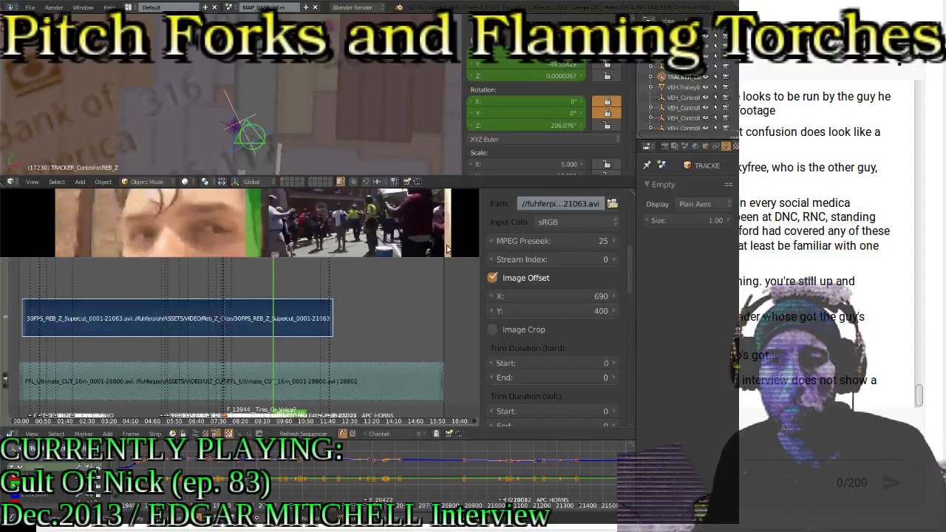
pyautogui.moveTo(551, 310)
pyautogui.mouseDown()
pyautogui.moveTo(520, 311)
pyautogui.moveTo(539, 310)
pyautogui.mouseUp()
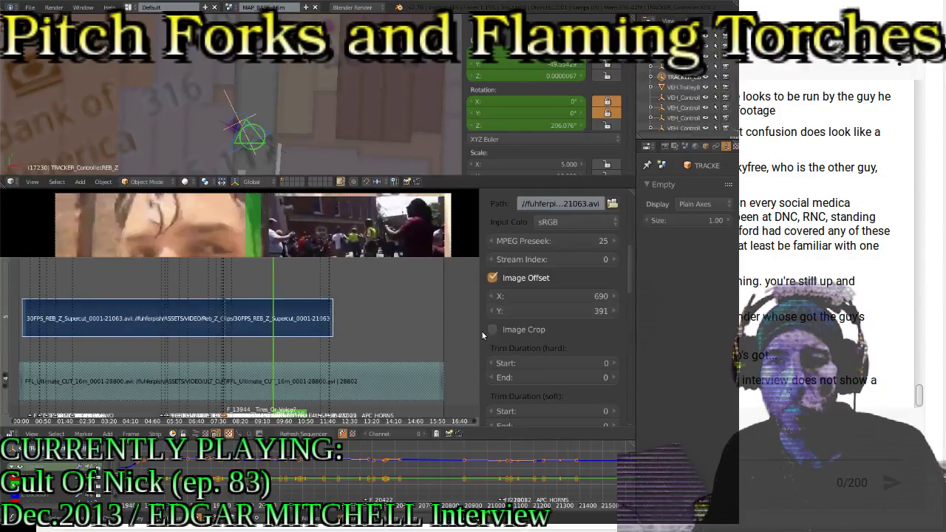
pyautogui.click(490, 311)
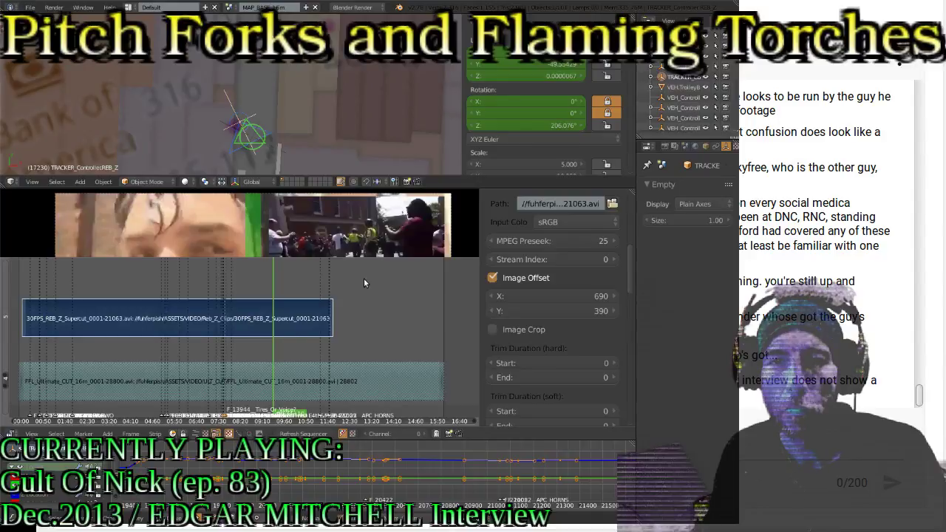
# Hide the strip properties and enlarge the sequencer preview to examine the repositioned REB_Z inset beside the FFL footage
pyautogui.press('n')
pyautogui.moveTo(370, 258); pyautogui.dragTo(375, 364)
pyautogui.moveTo(332, 317); pyautogui.dragTo(327, 271, button='middle')
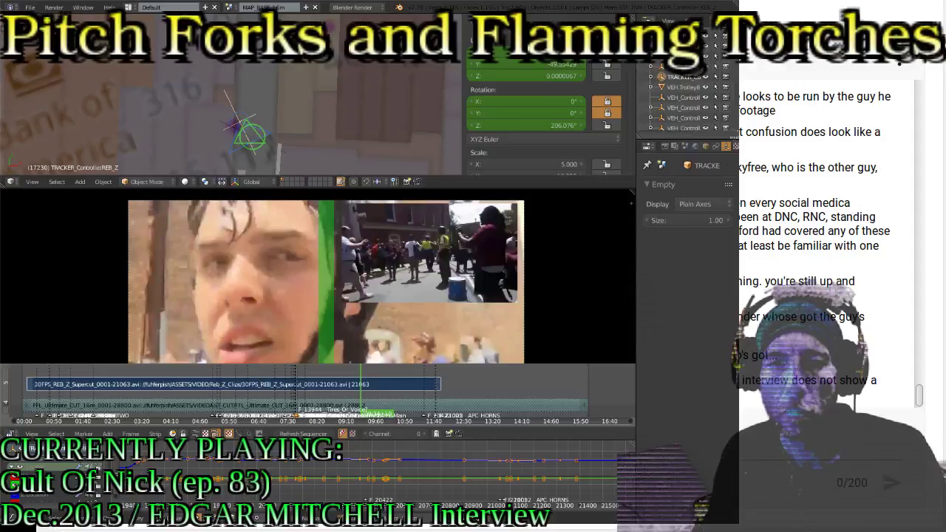
pyautogui.moveTo(243, 367); pyautogui.dragTo(244, 381)
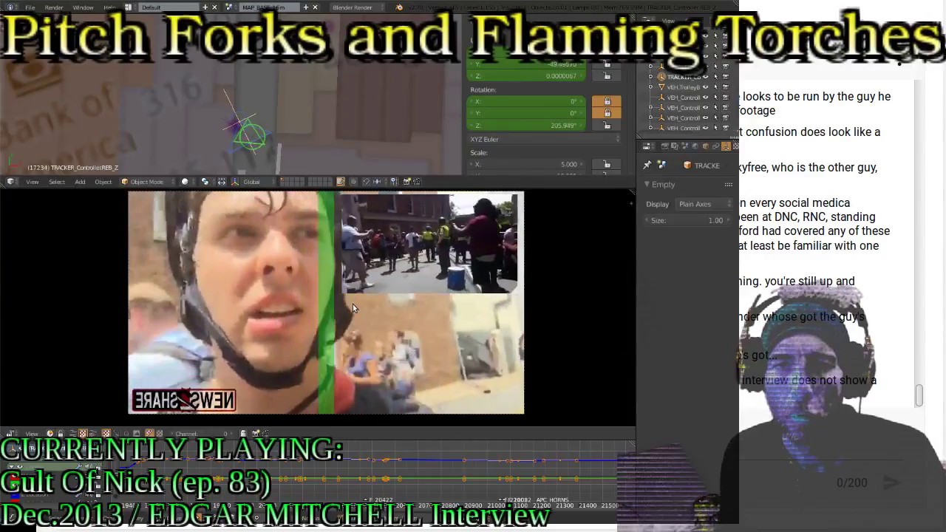
pyautogui.scroll(2, 413, 242)
pyautogui.scroll(5, 413, 243)
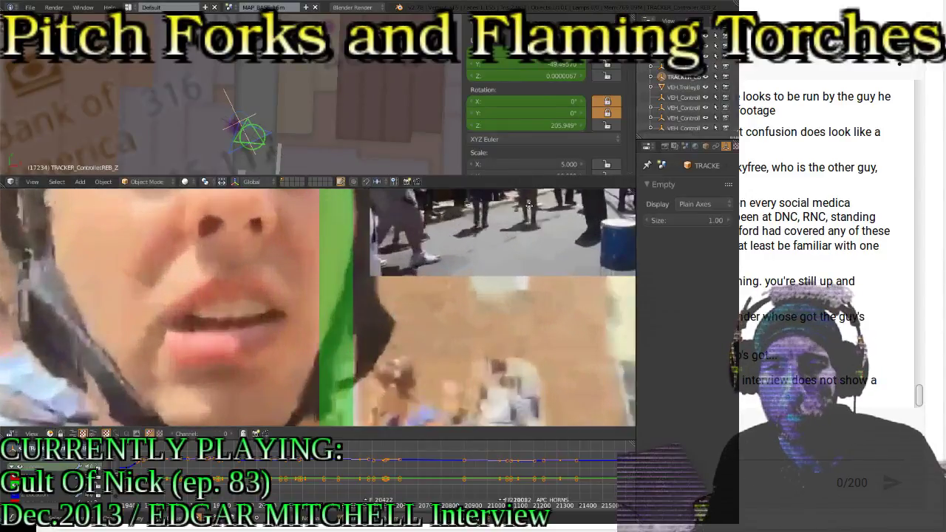
pyautogui.moveTo(413, 242); pyautogui.dragTo(246, 363, button='middle')
pyautogui.scroll(8, 314, 287)
pyautogui.moveTo(312, 287); pyautogui.dragTo(326, 356, button='middle')
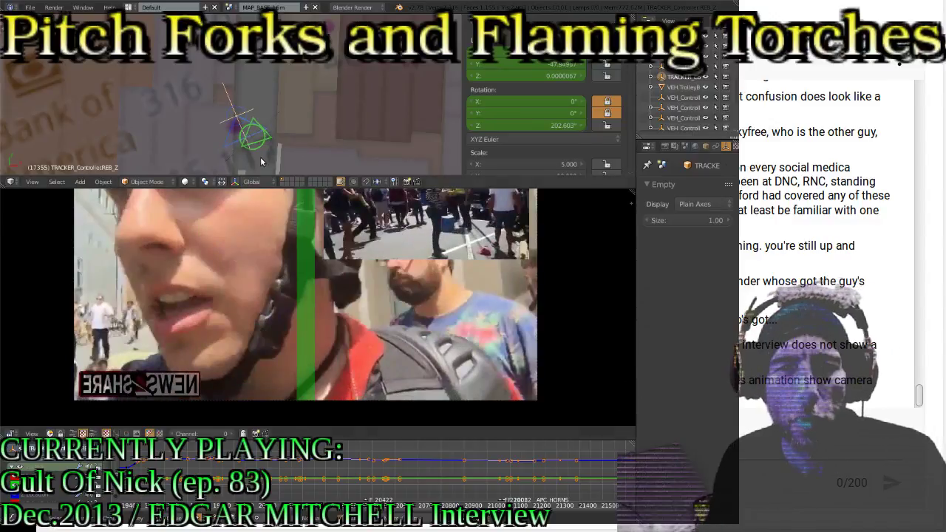
# Rotate the FORD_F tracker controller to -198.409° on Z at frame 17403 and insert a rotation keyframe
pyautogui.rightClick(265, 126)
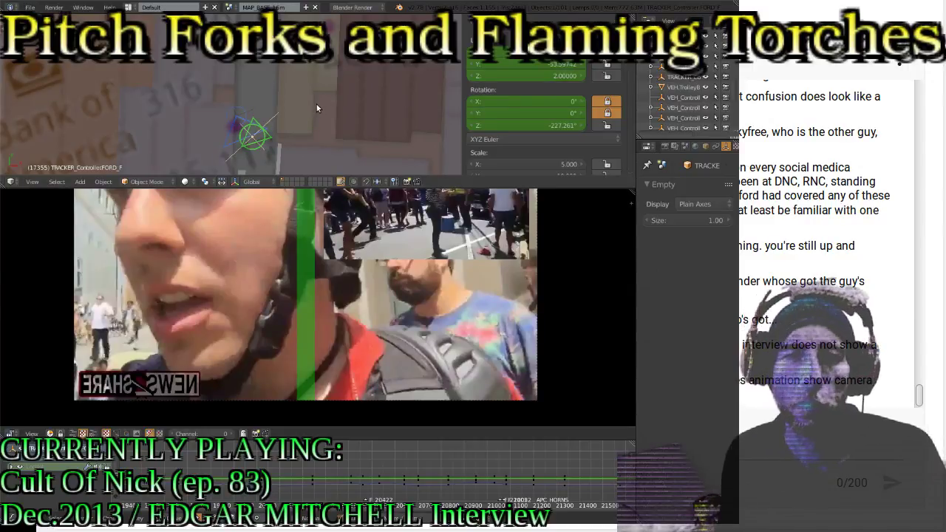
pyautogui.press('Down')
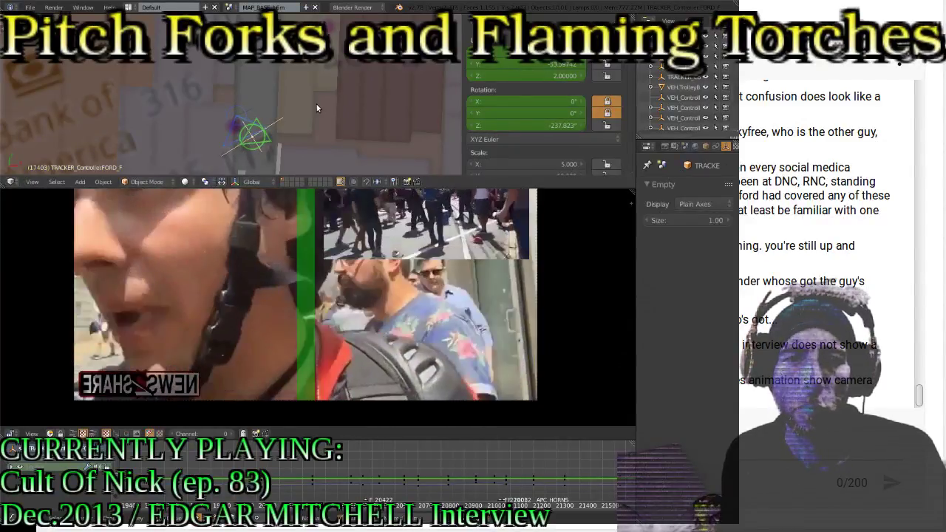
pyautogui.press('r')
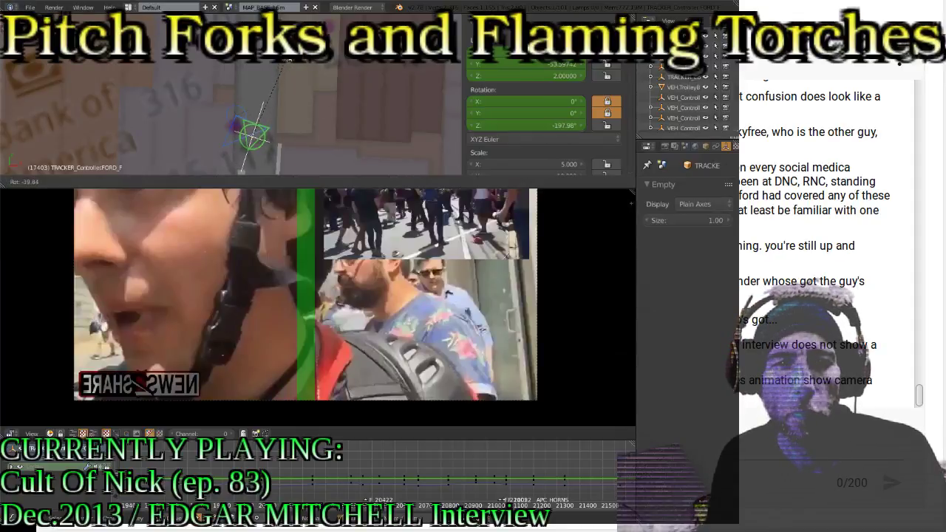
pyautogui.click(289, 59)
pyautogui.press('i')
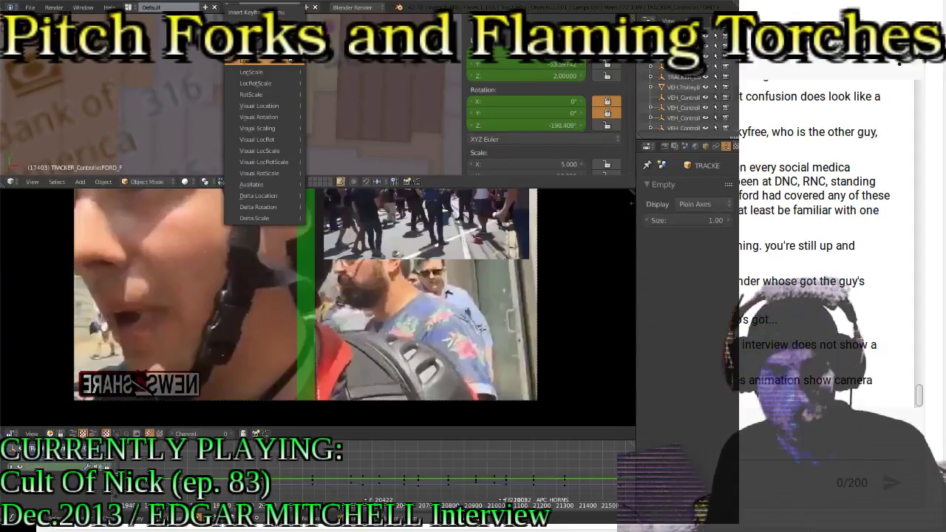
pyautogui.click(289, 61)
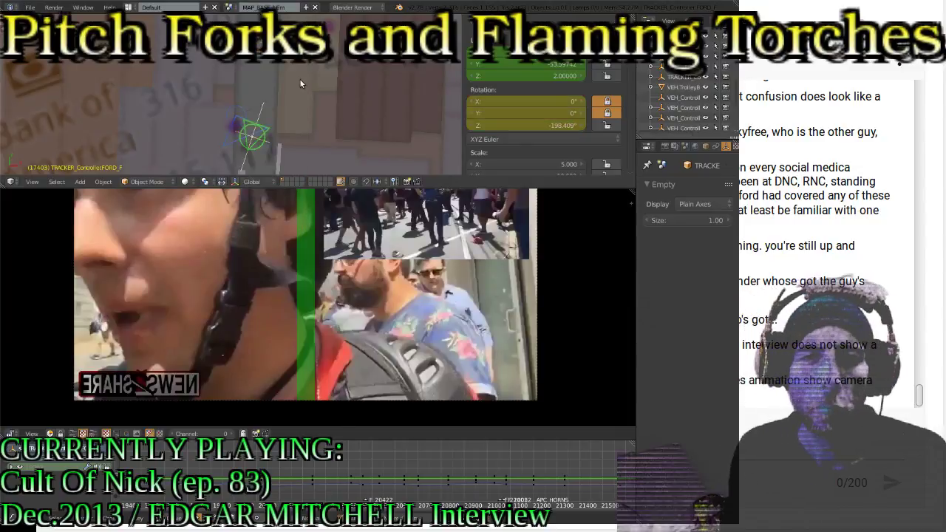
# Compare the FORD_F tracker's direction with the footage at the keyframes from 17313 to 17403
pyautogui.press('Down')
pyautogui.press('Up')
pyautogui.press('Up')
pyautogui.press('Down')
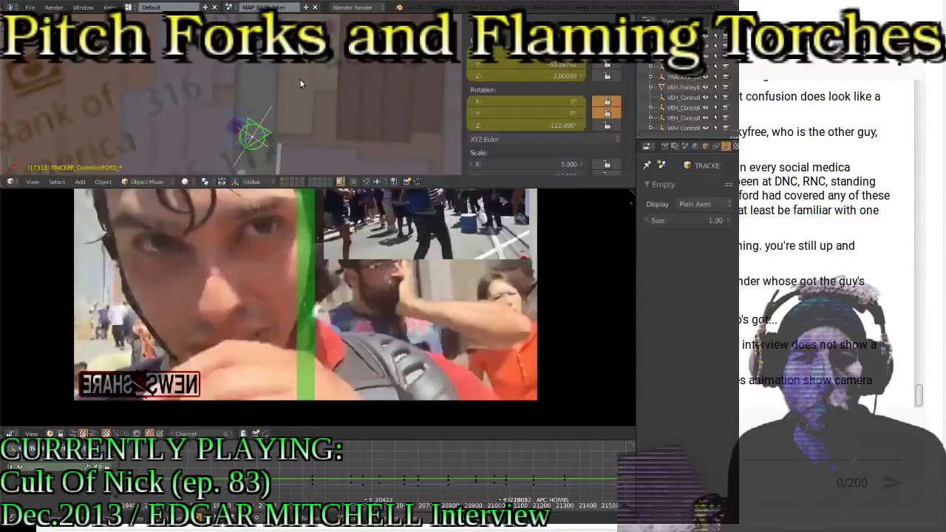
pyautogui.press('Up')
pyautogui.press('Down')
pyautogui.press('Down')
pyautogui.press('Down')
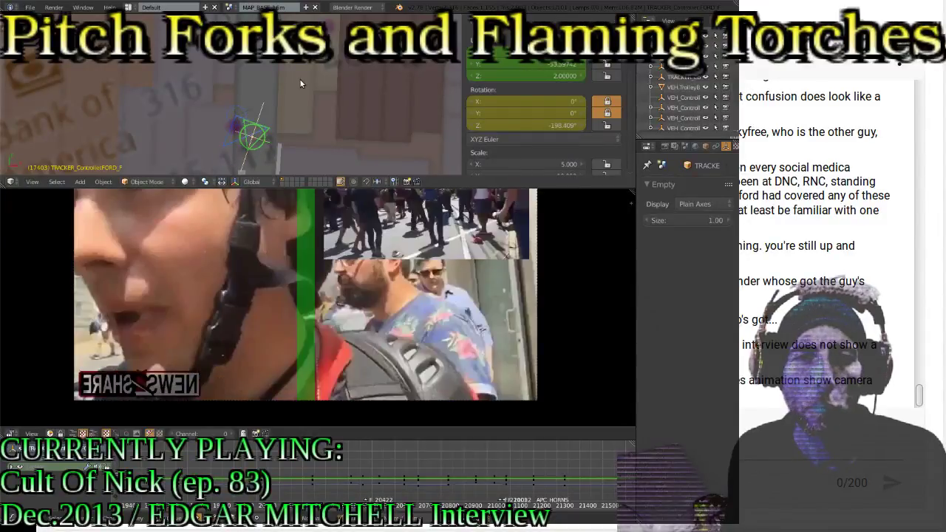
# Review the FORD_F tracker's rotation against both clips between frames 17194 and 17283
pyautogui.press('Right')
pyautogui.press('Right')
pyautogui.press('Right')
pyautogui.press('Right')
pyautogui.press('Right')
pyautogui.press('Right')
pyautogui.press('Right')
pyautogui.press('Right')
pyautogui.press('Right')
pyautogui.press('Right')
pyautogui.press('Right')
pyautogui.press('Right')
pyautogui.press('Right')
pyautogui.press('Right')
pyautogui.press('Right')
pyautogui.press('Right')
pyautogui.press('Right')
pyautogui.press('Right')
pyautogui.press('Right')
pyautogui.press('Right')
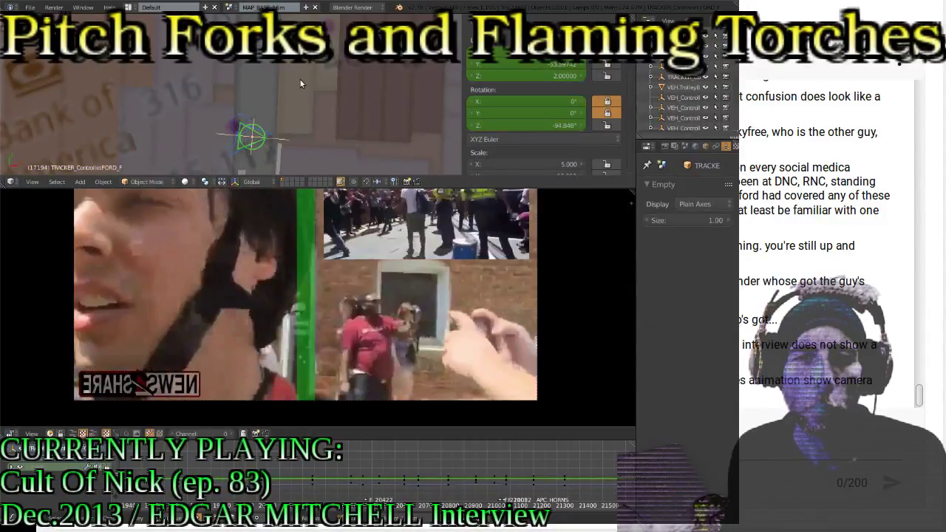
pyautogui.press('Right')
pyautogui.press('Right')
pyautogui.press('Right')
pyautogui.press('Right')
pyautogui.press('Right')
pyautogui.press('Right')
pyautogui.press('Right')
pyautogui.press('Right')
pyautogui.press('Right')
pyautogui.press('Right')
pyautogui.press('Right')
pyautogui.press('Right')
pyautogui.press('Right')
pyautogui.press('Right')
pyautogui.press('Right')
pyautogui.press('Right')
pyautogui.press('Right')
pyautogui.press('Right')
pyautogui.press('Right')
pyautogui.press('Right')
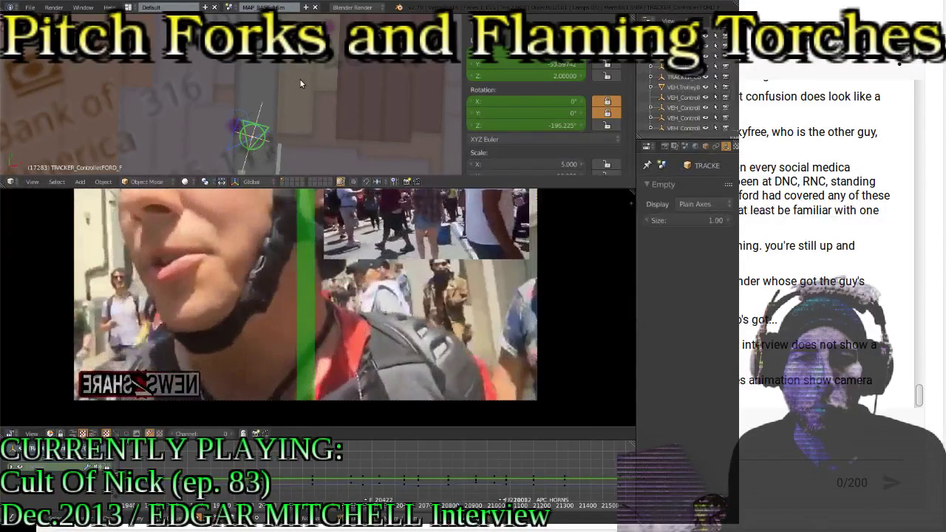
pyautogui.press('Right')
pyautogui.press('Right')
# Return to the keyframe at 17103 and examine the FORD_F tracker's turn against the footage frame by frame up to 17179
pyautogui.press('Down')
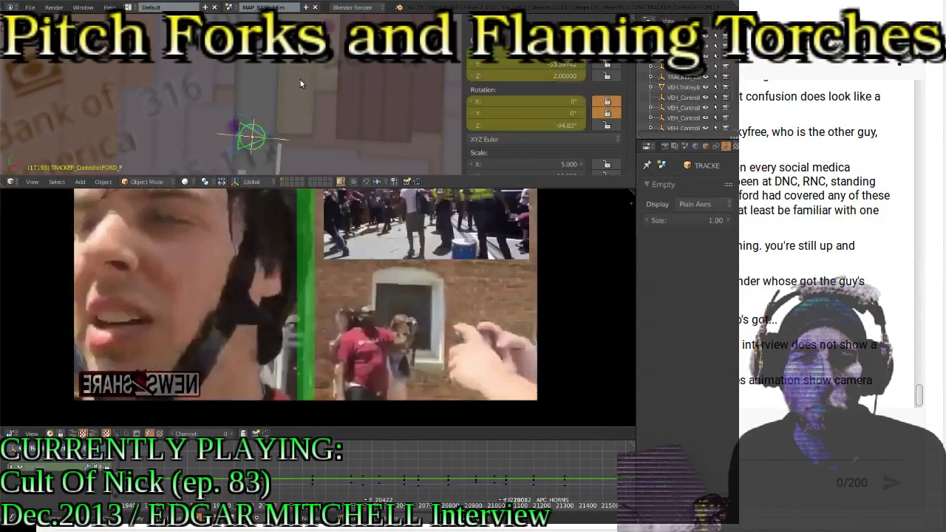
pyautogui.press('Down')
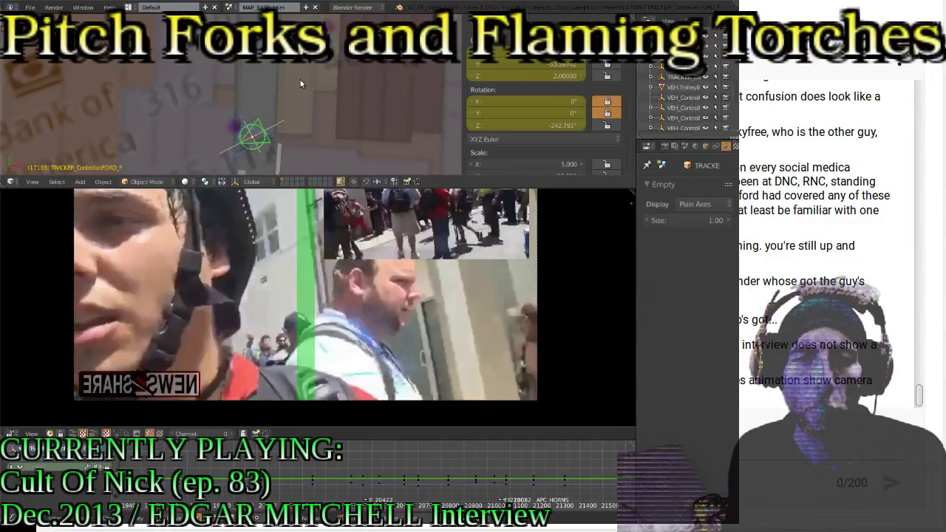
pyautogui.press('Right')
pyautogui.press('Right')
pyautogui.press('Right')
pyautogui.press('Right')
pyautogui.press('Right')
pyautogui.press('Right')
pyautogui.press('Right')
pyautogui.press('Right')
pyautogui.press('Right')
pyautogui.press('Right')
pyautogui.press('Right')
pyautogui.press('Right')
pyautogui.press('Right')
pyautogui.press('Right')
pyautogui.press('Right')
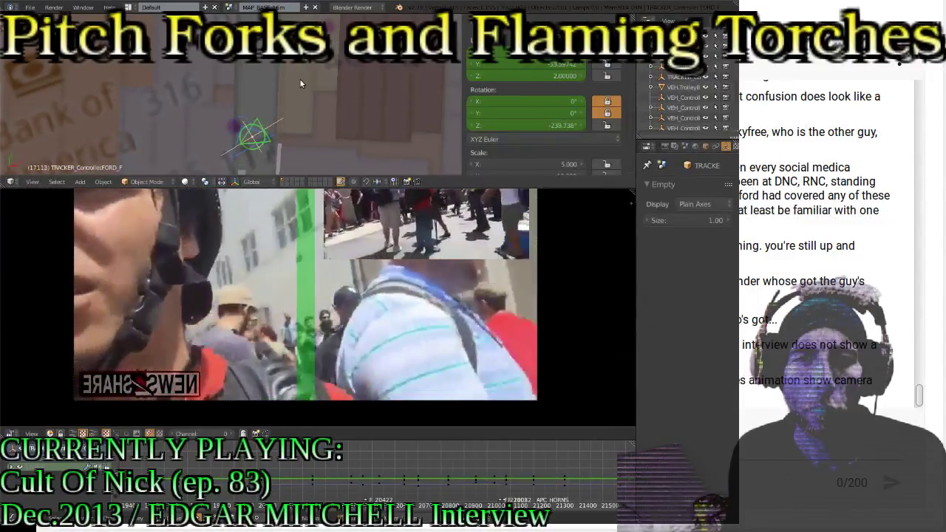
pyautogui.press('Right')
pyautogui.press('Right')
pyautogui.press('Right')
pyautogui.press('Right')
pyautogui.press('Right')
pyautogui.press('Right')
pyautogui.press('Right')
pyautogui.press('Right')
pyautogui.press('Right')
pyautogui.press('Right')
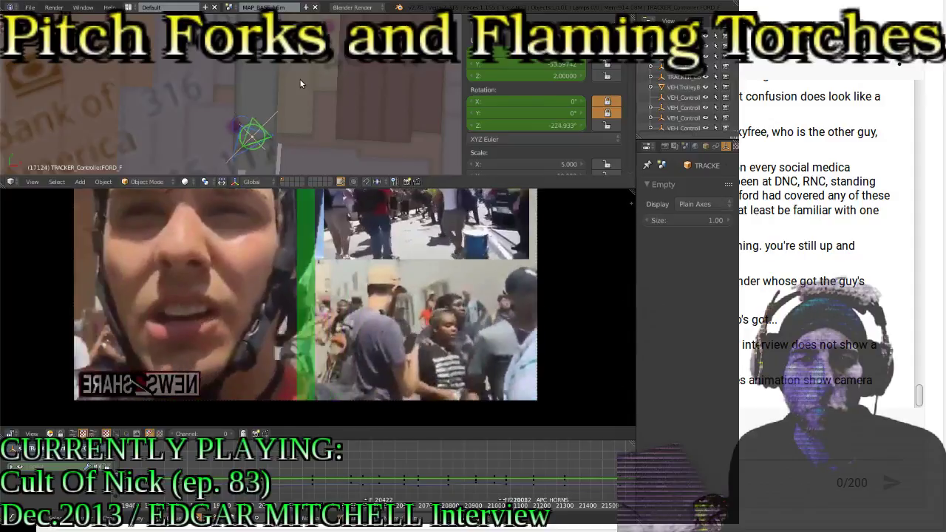
pyautogui.press('Right')
pyautogui.press('Right')
pyautogui.press('Right')
pyautogui.press('Right')
pyautogui.press('Right')
pyautogui.press('Right')
pyautogui.press('Right')
pyautogui.press('Right')
pyautogui.press('Right')
pyautogui.press('Right')
pyautogui.press('Right')
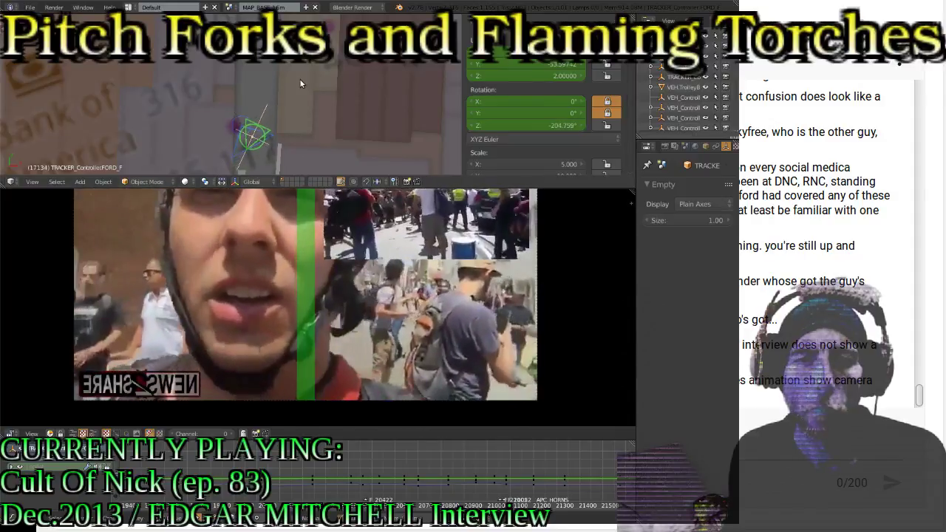
pyautogui.press('Right')
pyautogui.press('Right')
pyautogui.press('Right')
pyautogui.press('Right')
pyautogui.press('Right')
pyautogui.press('Right')
pyautogui.press('Right')
pyautogui.press('Right')
pyautogui.press('Right')
pyautogui.press('Right')
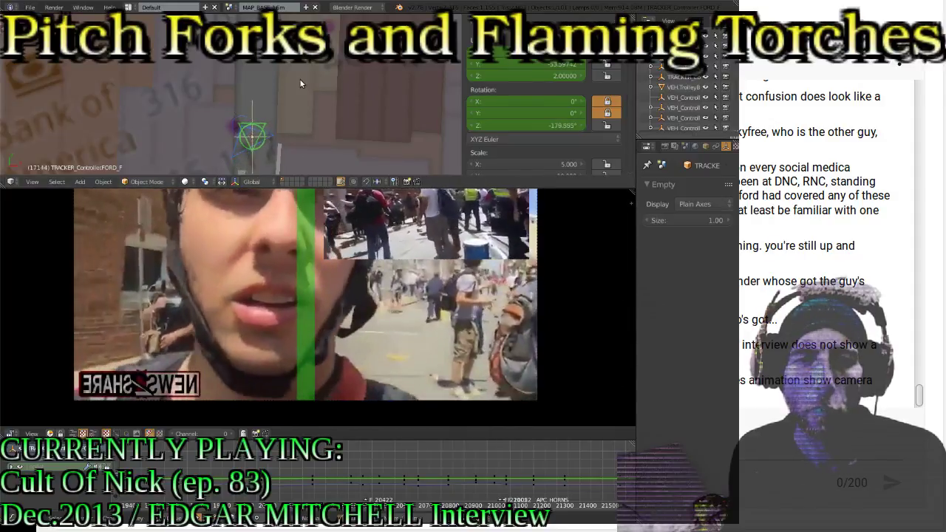
pyautogui.press('Right')
pyautogui.press('Right')
pyautogui.press('Right')
pyautogui.press('Right')
pyautogui.press('Right')
pyautogui.press('Right')
pyautogui.press('Right')
pyautogui.press('Right')
pyautogui.press('Right')
pyautogui.press('Right')
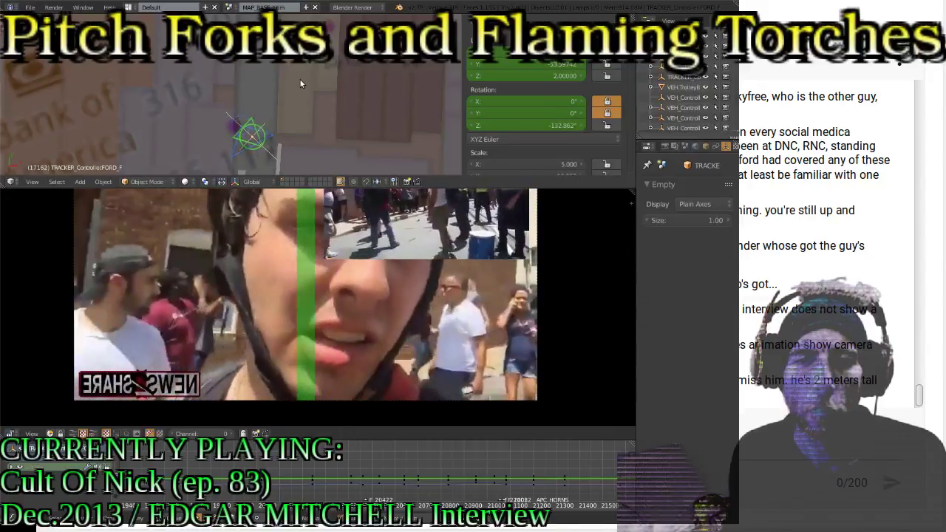
pyautogui.press('Right')
pyautogui.press('Right')
pyautogui.press('Right')
pyautogui.press('Right')
pyautogui.press('Right')
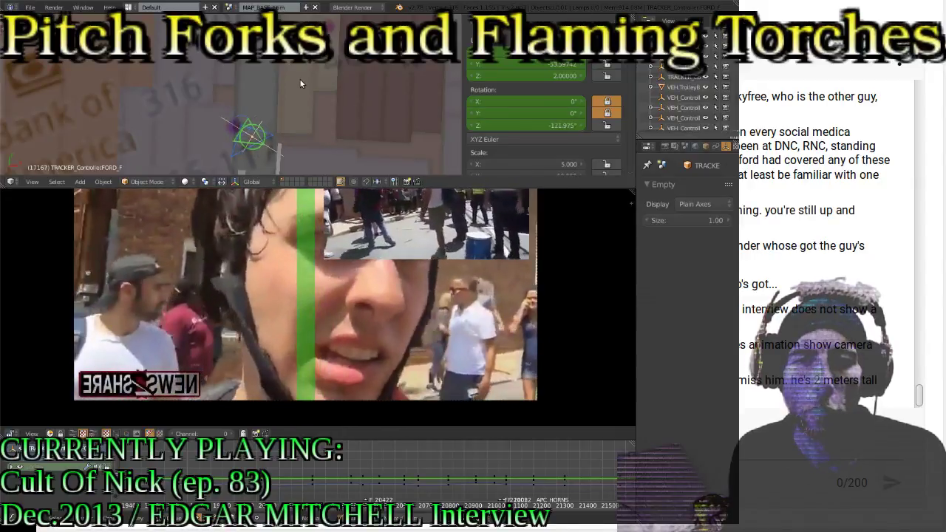
pyautogui.press('Right')
pyautogui.press('Right')
pyautogui.press('Right')
pyautogui.press('Right')
pyautogui.press('Right')
pyautogui.press('Right')
pyautogui.press('Right')
pyautogui.press('Right')
pyautogui.press('Right')
pyautogui.press('Right')
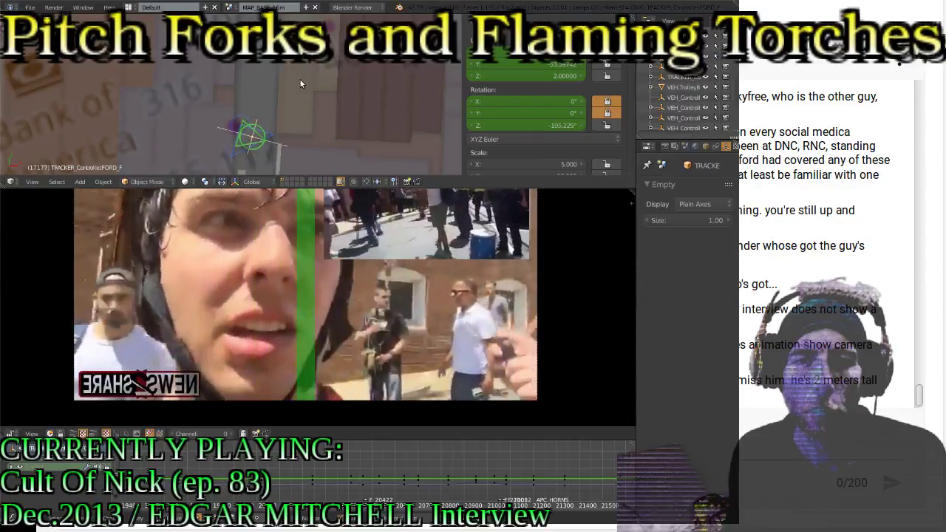
pyautogui.press('Right')
pyautogui.press('Right')
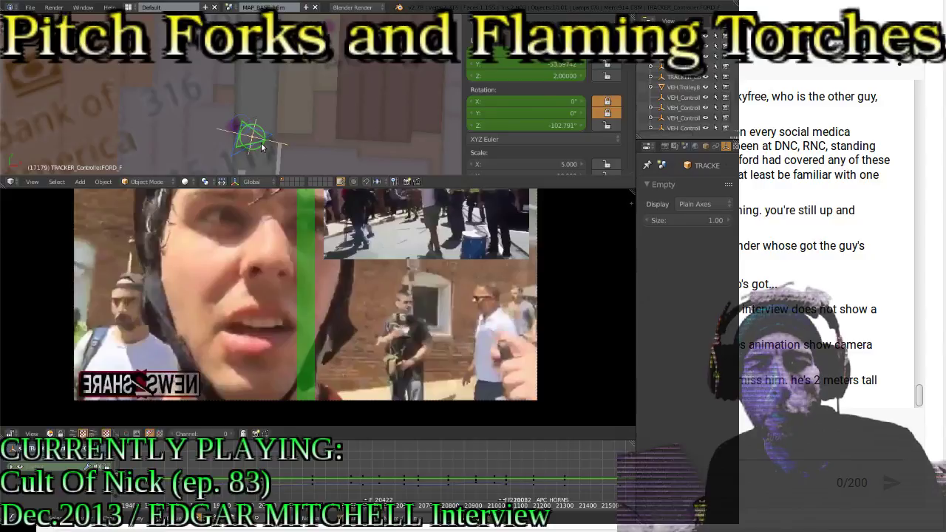
# Examine the FORD_F tracker's direction against the man by the brick wall window in the footage at frame 17179
pyautogui.keyDown('shift'); pyautogui.moveTo(205, 138); pyautogui.dragTo(203, 100, button='middle'); pyautogui.keyUp('shift')
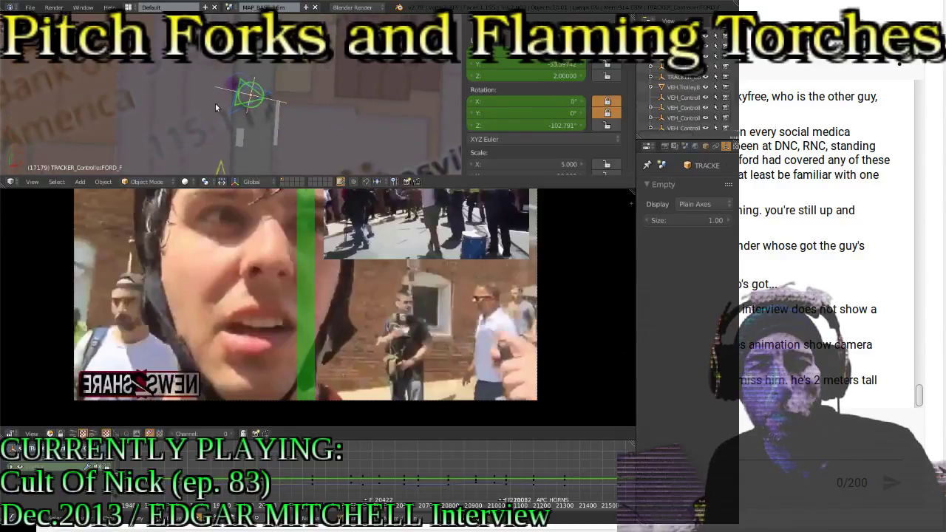
pyautogui.moveTo(461, 260); pyautogui.dragTo(381, 295, button='middle')
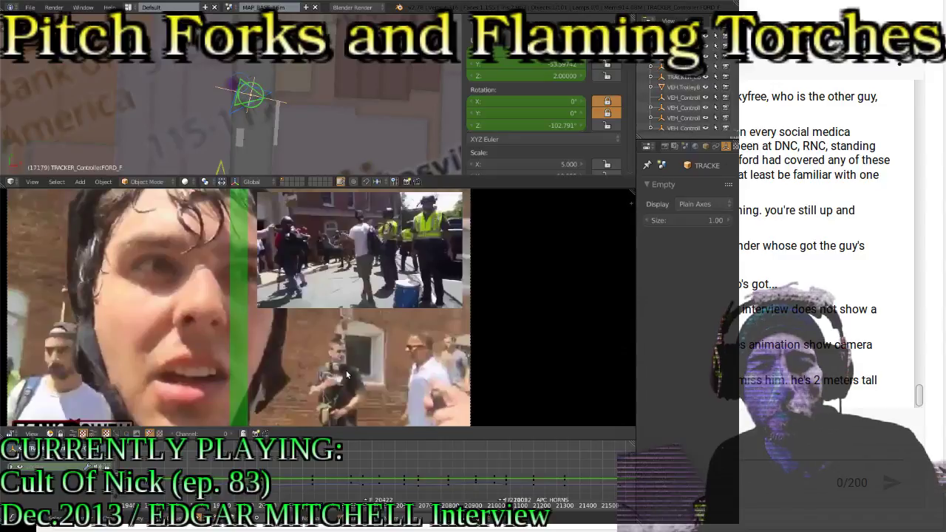
pyautogui.scroll(5, 343, 287)
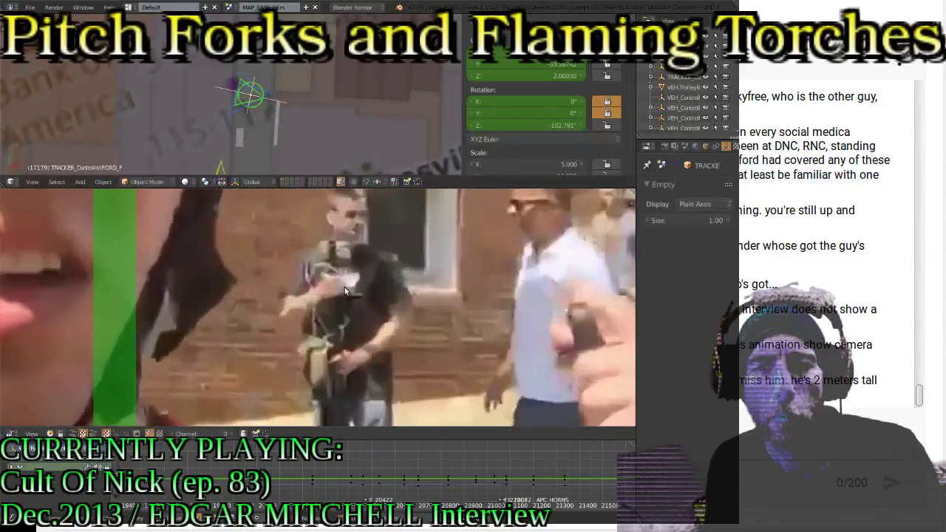
pyautogui.moveTo(422, 275); pyautogui.dragTo(363, 311, button='middle')
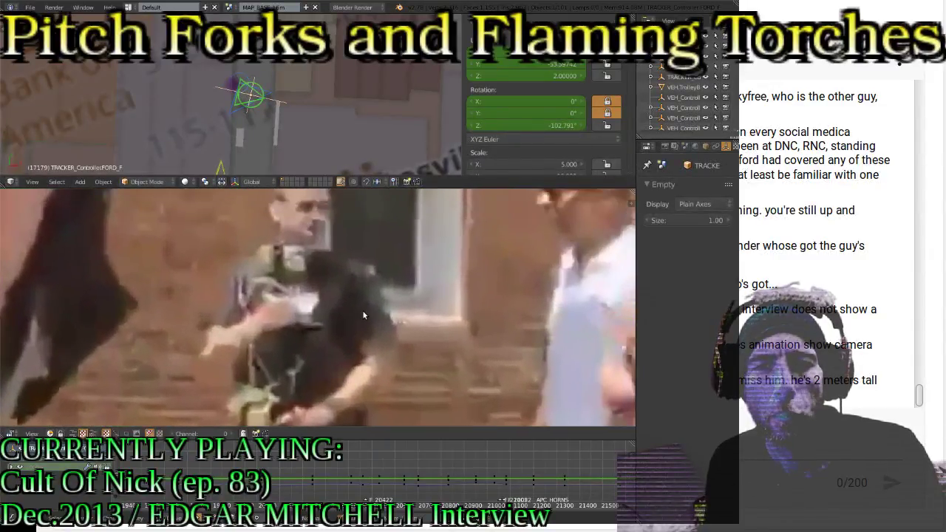
pyautogui.scroll(-2, 362, 310)
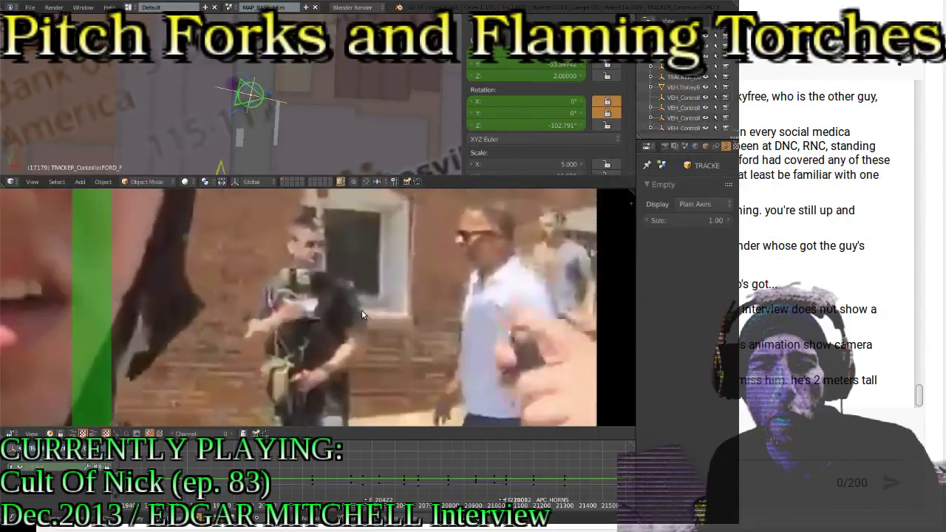
pyautogui.keyDown('shift'); pyautogui.scroll(3, 360, 310); pyautogui.keyUp('shift')
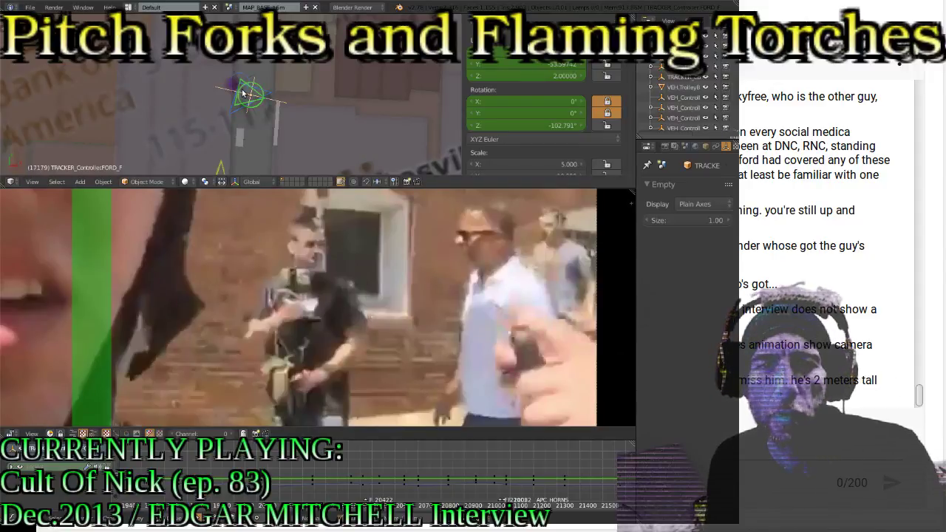
pyautogui.scroll(8, 340, 117)
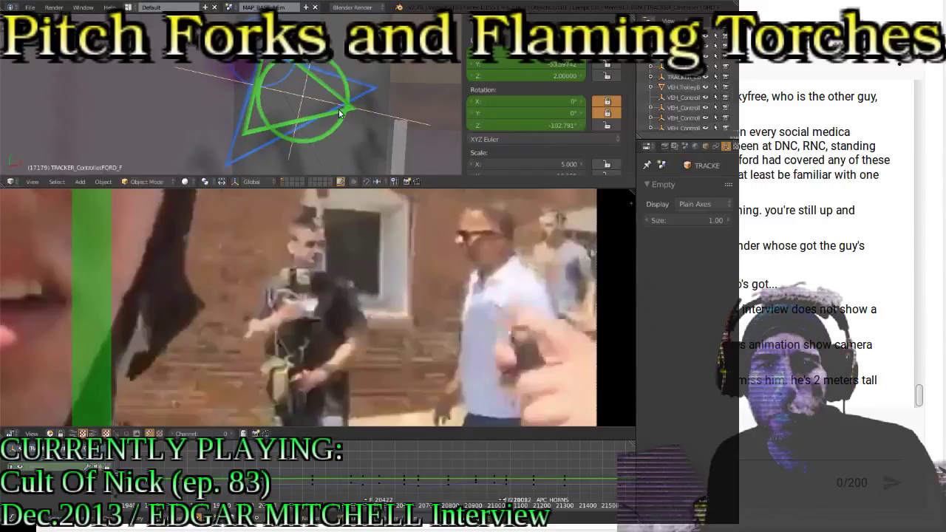
pyautogui.scroll(-2, 334, 282)
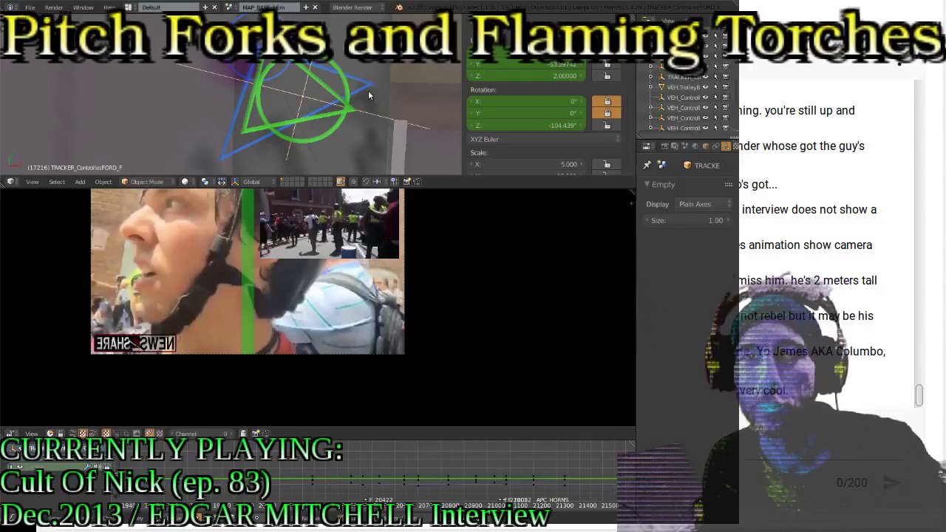
# Go back to the keyframe at 17083 and review the FORD_F tracker's rotation against the footage up to frame 17126
pyautogui.moveTo(310, 300); pyautogui.dragTo(326, 326, button='middle')
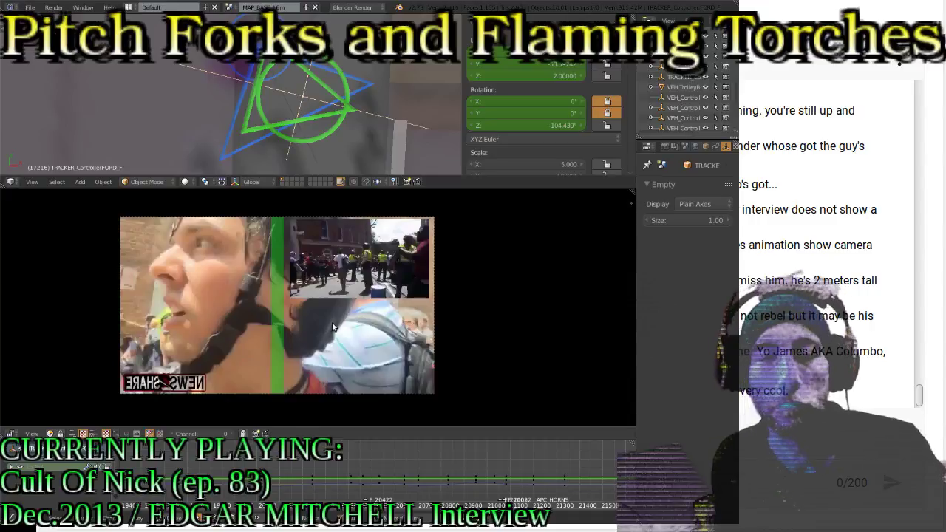
pyautogui.press('Down')
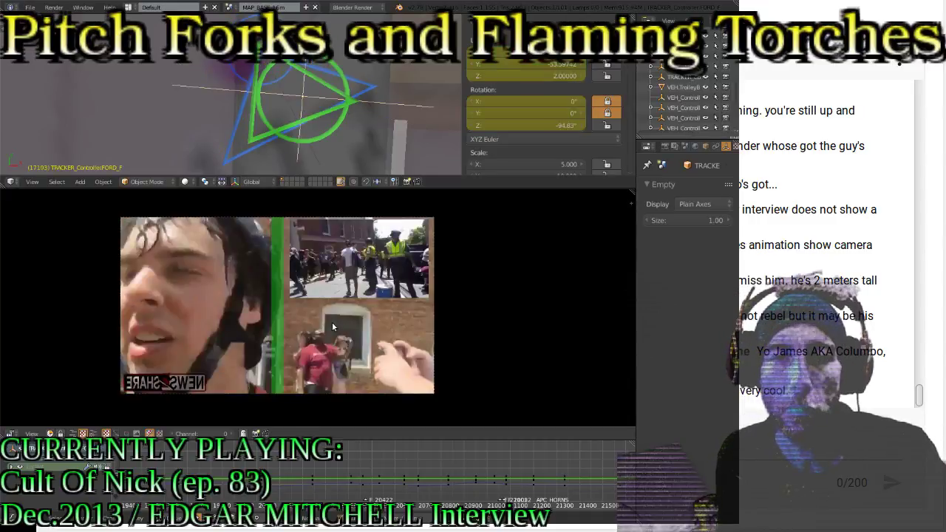
pyautogui.press('Down')
pyautogui.press('Down')
pyautogui.press('Right')
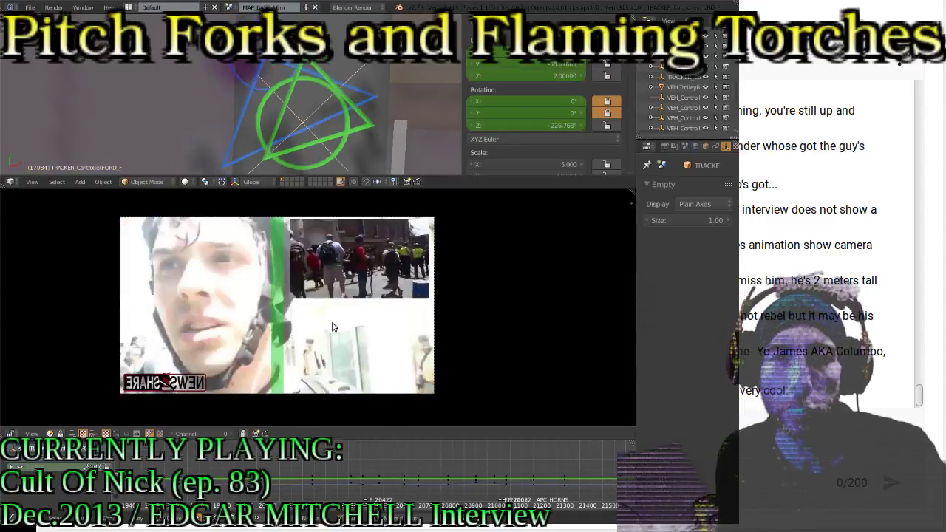
pyautogui.press('Right')
pyautogui.press('Right')
pyautogui.press('Right')
pyautogui.press('Right')
pyautogui.press('Right')
pyautogui.press('Right')
pyautogui.press('Right')
pyautogui.press('Right')
pyautogui.press('Right')
pyautogui.press('Right')
pyautogui.press('Right')
pyautogui.press('Right')
pyautogui.press('Right')
pyautogui.press('Right')
pyautogui.press('Right')
pyautogui.press('Right')
pyautogui.press('Right')
pyautogui.press('Right')
pyautogui.press('Right')
pyautogui.press('Right')
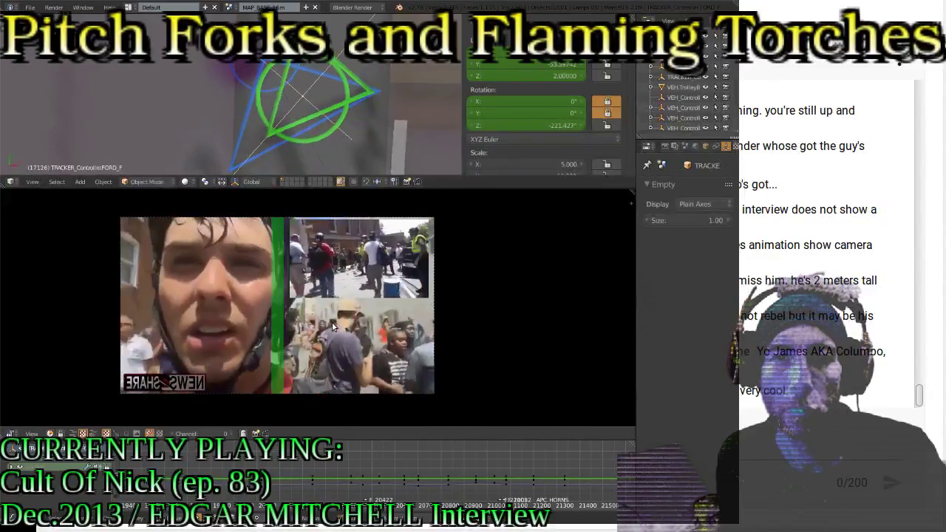
# Return to the keyframe at 17083 and examine the FORD_F tracker's turn frame by frame up to 17105
pyautogui.press('Down')
pyautogui.press('Down')
pyautogui.press('Right')
pyautogui.press('Right')
pyautogui.press('Right')
pyautogui.press('Right')
pyautogui.press('Right')
pyautogui.press('Right')
pyautogui.press('Right')
pyautogui.press('Right')
pyautogui.press('Right')
pyautogui.press('Right')
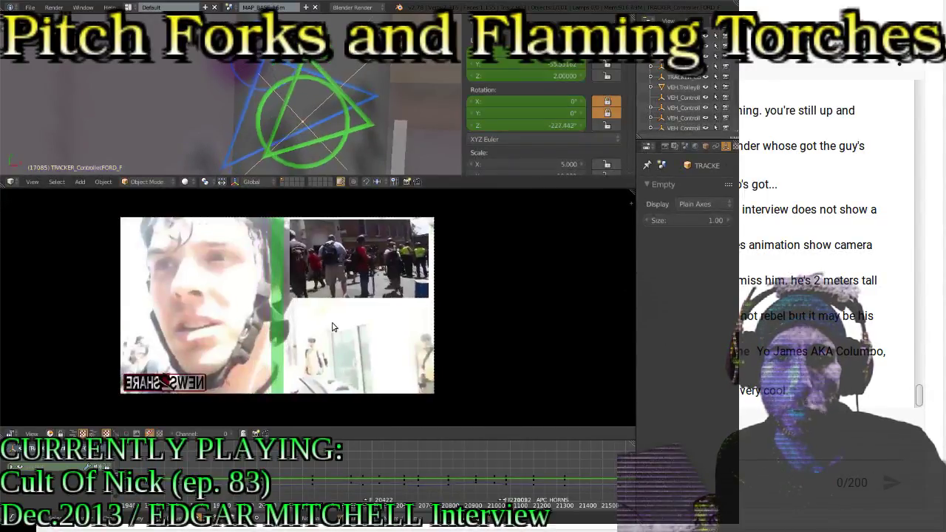
pyautogui.press('Right')
pyautogui.press('Right')
pyautogui.press('Right')
pyautogui.press('Right')
pyautogui.press('Right')
pyautogui.press('Right')
pyautogui.press('Right')
pyautogui.press('Right')
pyautogui.press('Right')
pyautogui.press('Right')
pyautogui.press('Right')
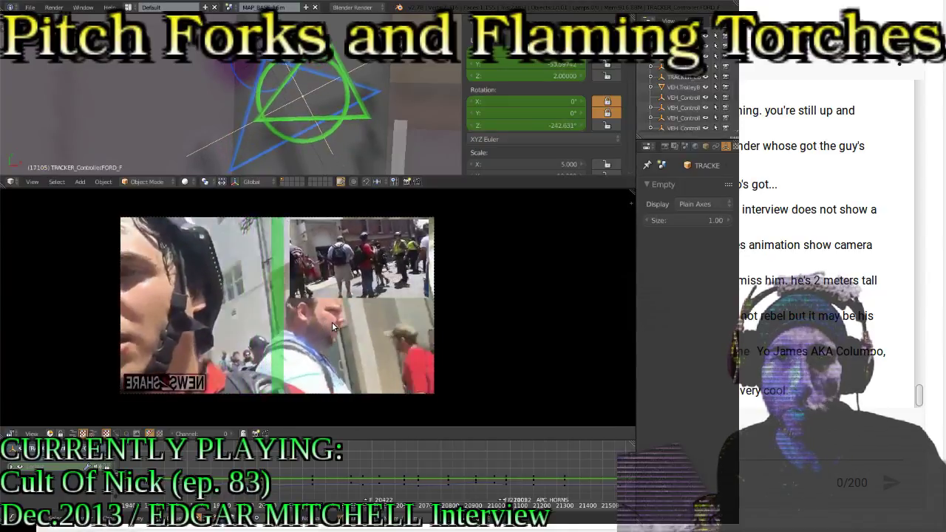
# Compare the FORD_F tracker's position and direction with both clips at the keyframes 17081 and 17083
pyautogui.press('Down')
pyautogui.press('Left')
pyautogui.press('Left')
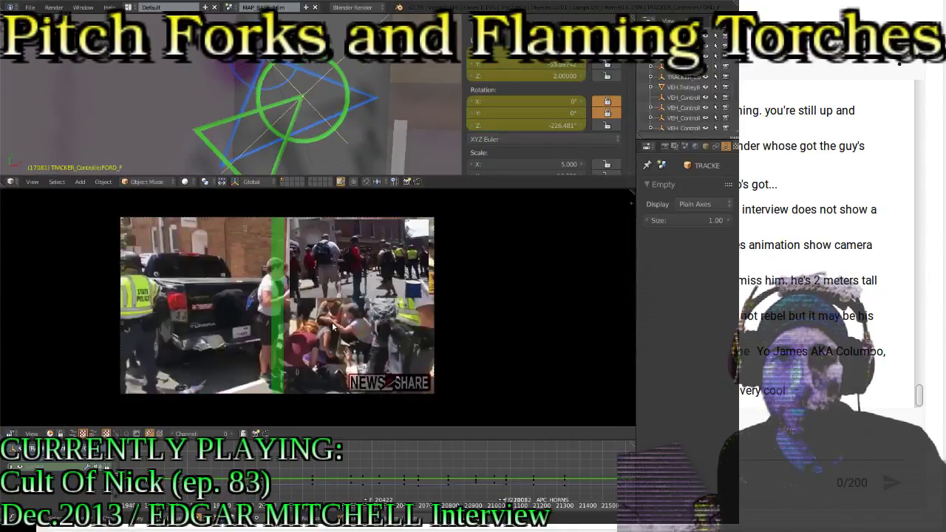
pyautogui.press('Right')
pyautogui.press('Right')
pyautogui.press('Down')
pyautogui.press('Up')
pyautogui.press('Down')
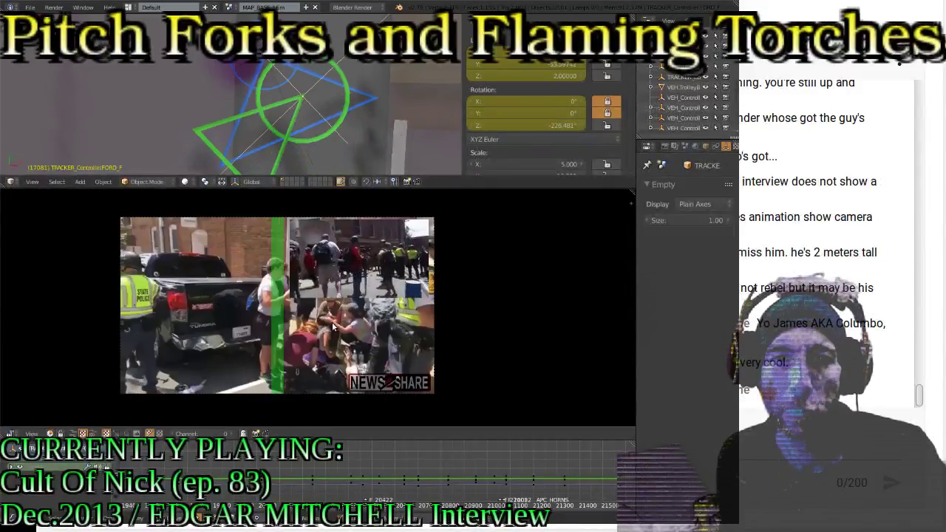
pyautogui.press('Up')
pyautogui.press('Left')
pyautogui.press('Left')
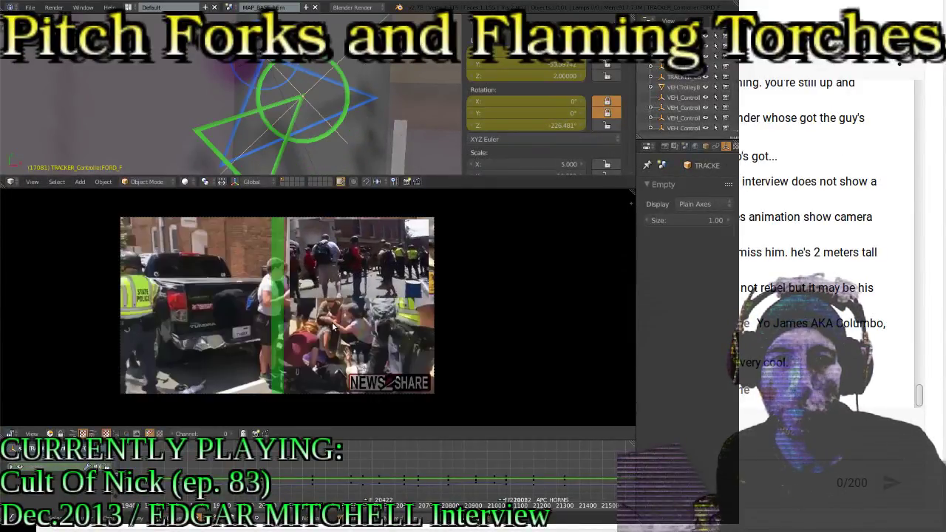
pyautogui.press('Down')
pyautogui.hotkey('alt', 'a')
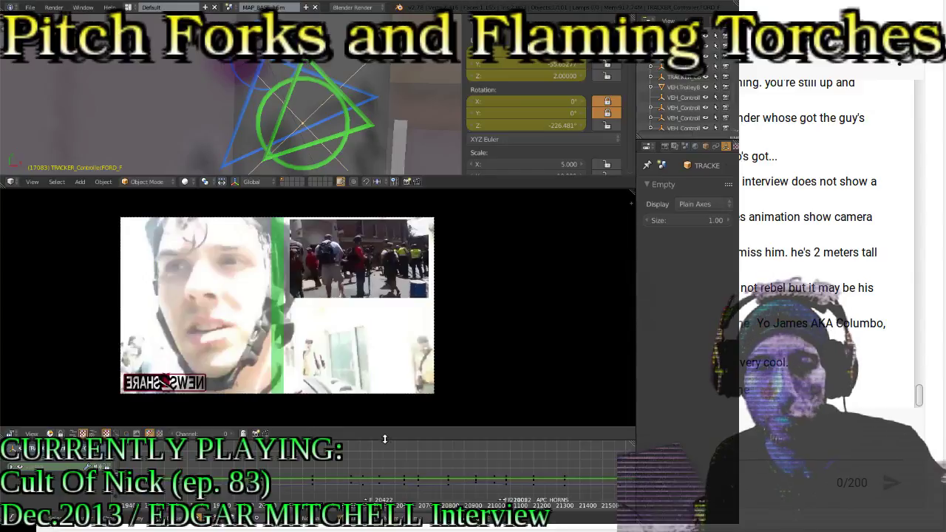
# Enlarge the F-curve graph around frame 17083 and select only FORD_F's X Location, Y Location and Z Euler Rotation channels
pyautogui.moveTo(370, 438); pyautogui.dragTo(365, 272)
pyautogui.scroll(-20, 280, 373)
pyautogui.moveTo(278, 375); pyautogui.dragTo(319, 374, button='middle')
pyautogui.scroll(20, 426, 386)
pyautogui.scroll(12, 321, 375)
pyautogui.click(11, 311)
pyautogui.keyDown('shift'); pyautogui.click(26, 320); pyautogui.keyUp('shift')
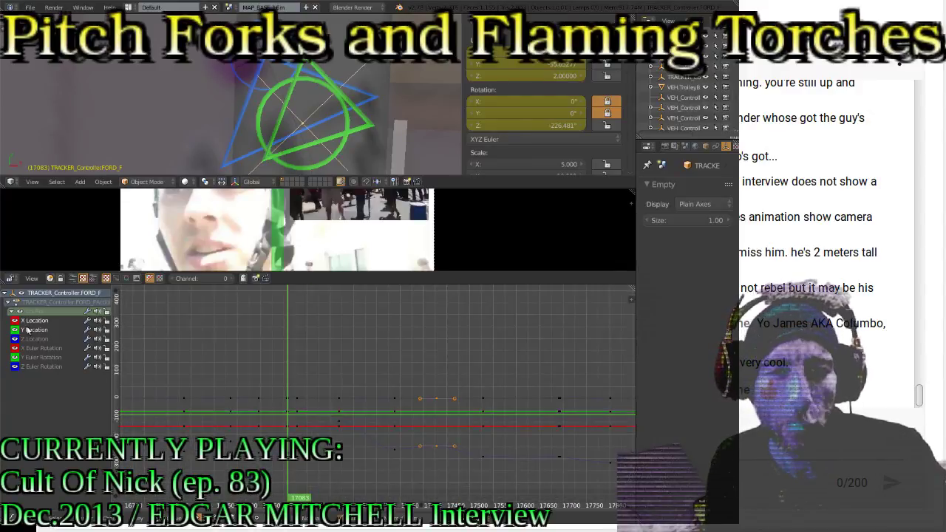
pyautogui.keyDown('shift'); pyautogui.click(30, 366); pyautogui.keyUp('shift')
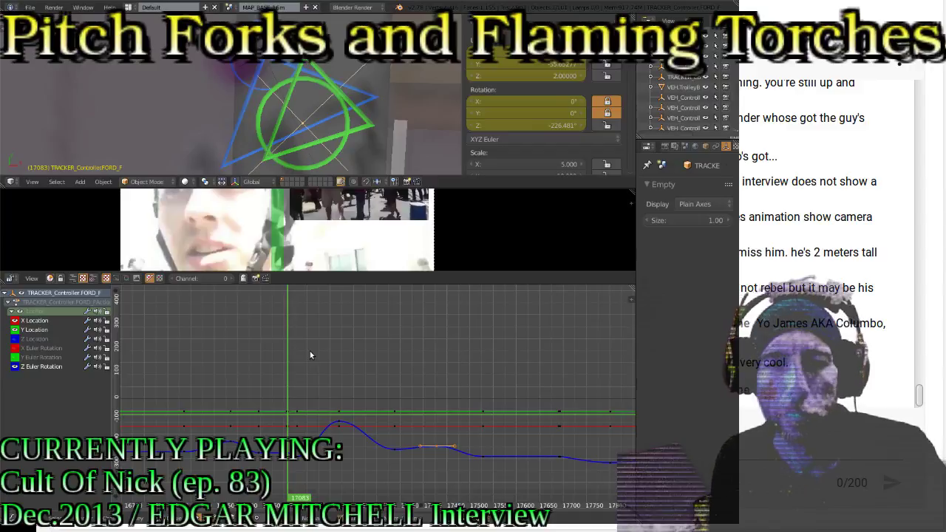
# Check the jump of the FORD_F tracker between frames 17081 and 17083 with its location and rotation curves displayed
pyautogui.press('Left')
pyautogui.press('Left')
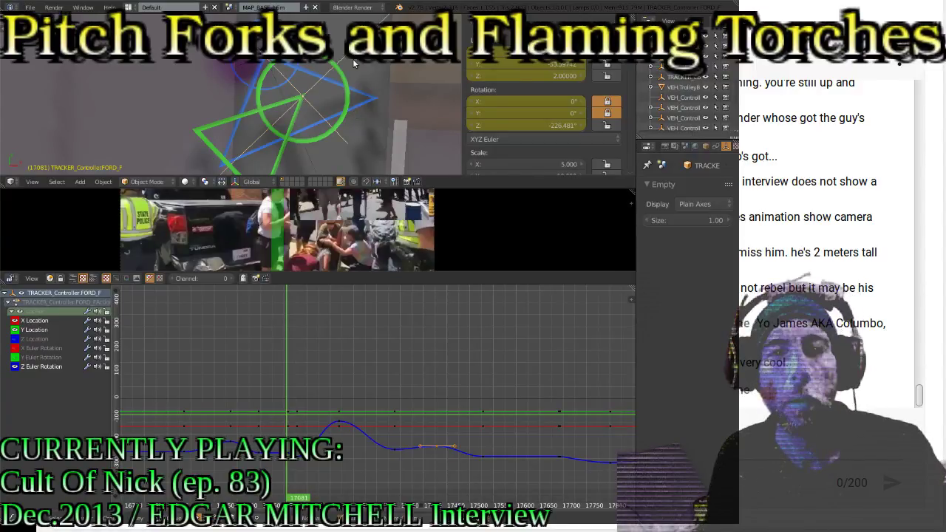
pyautogui.press('Right')
pyautogui.press('Right')
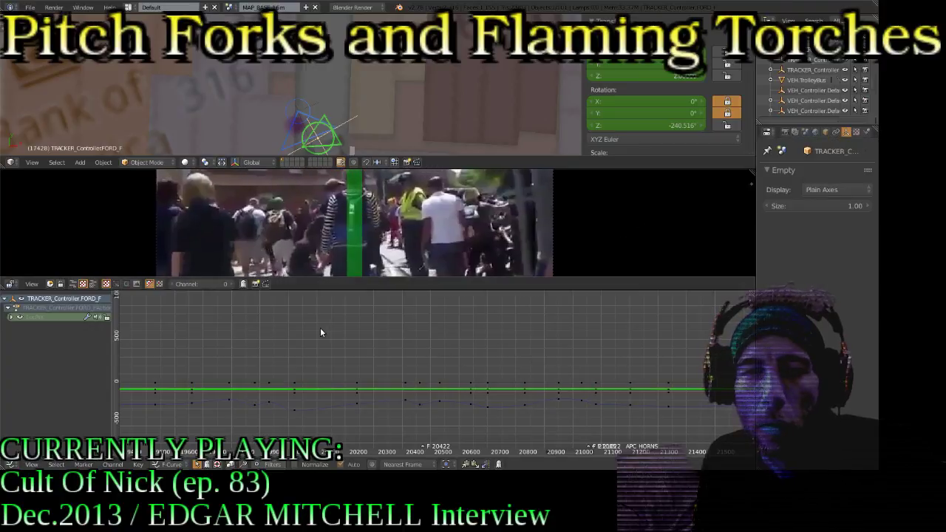
# Expand the FORD_F channel group and select X Location, Y Location and Z Euler Rotation, leaving the other rotation channels unselected
pyautogui.click(10, 317)
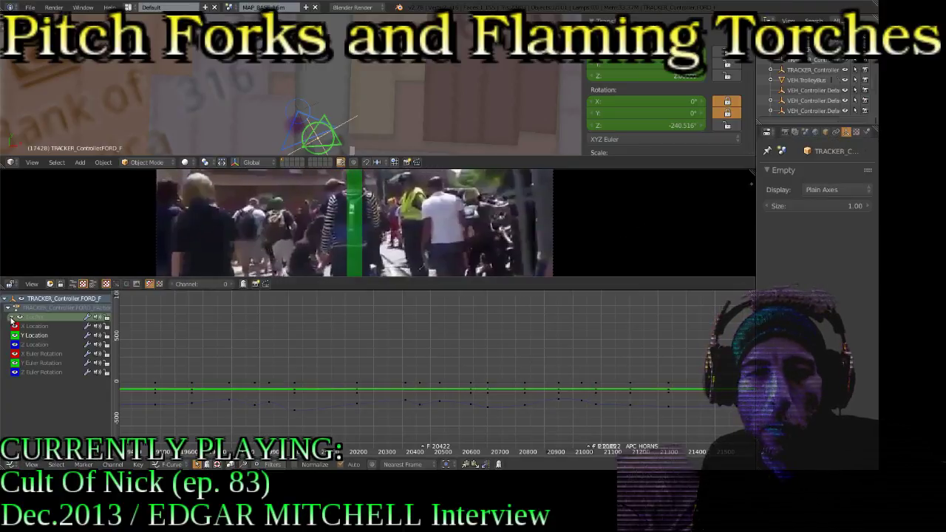
pyautogui.click(27, 328)
pyautogui.keyDown('shift'); pyautogui.click(31, 337); pyautogui.keyUp('shift')
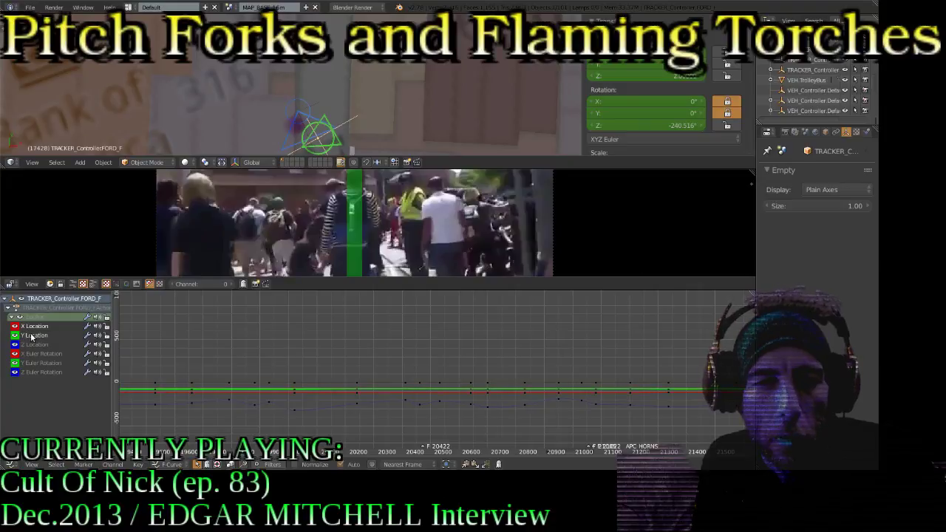
pyautogui.click(21, 363)
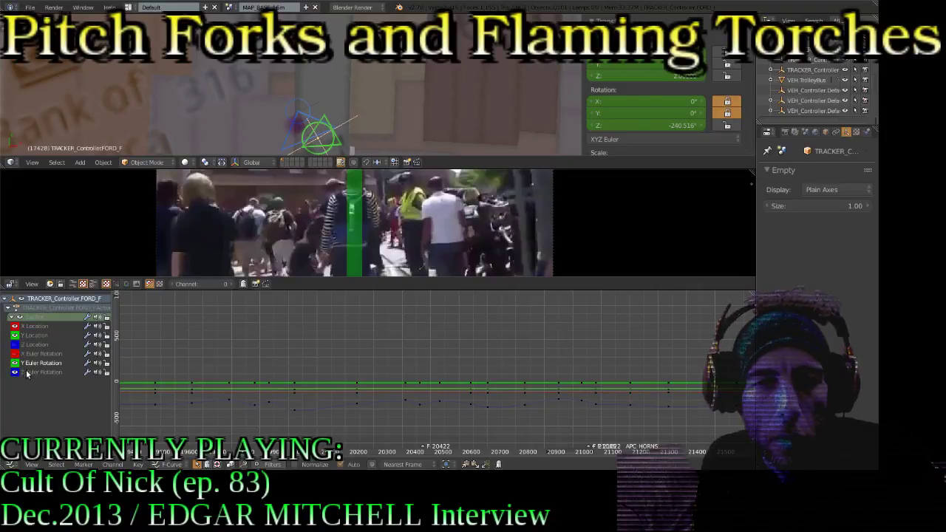
pyautogui.click(23, 372)
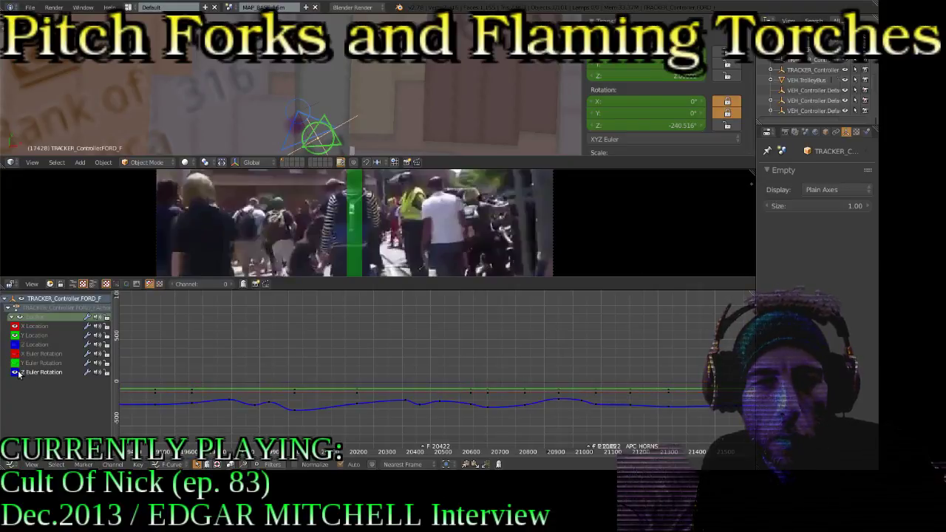
pyautogui.keyDown('shift'); pyautogui.click(31, 336); pyautogui.keyUp('shift')
pyautogui.keyDown('shift'); pyautogui.click(29, 326); pyautogui.keyUp('shift')
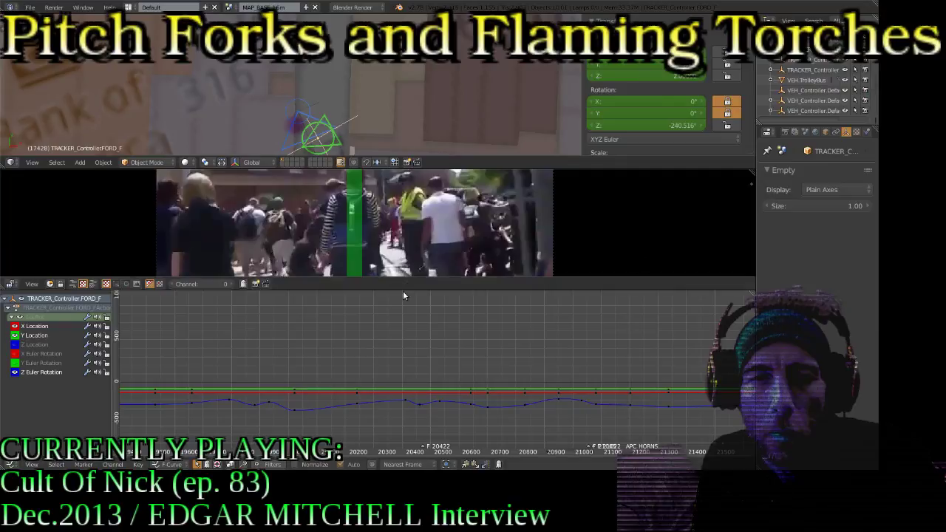
# Enlarge the footage preview between the map view and the graph, and frame the FORD_F tracker closely on the map
pyautogui.moveTo(400, 279); pyautogui.dragTo(399, 360)
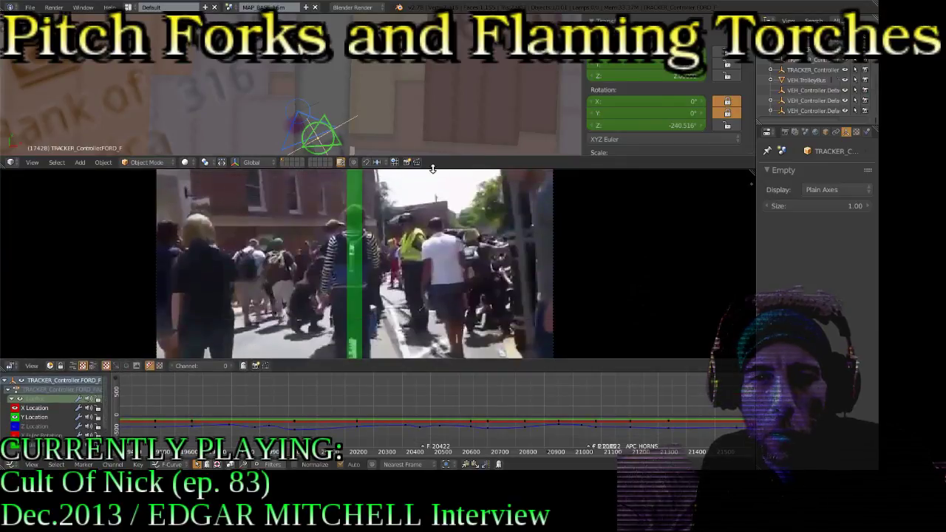
pyautogui.moveTo(433, 167); pyautogui.dragTo(430, 126)
pyautogui.press('KP_5')
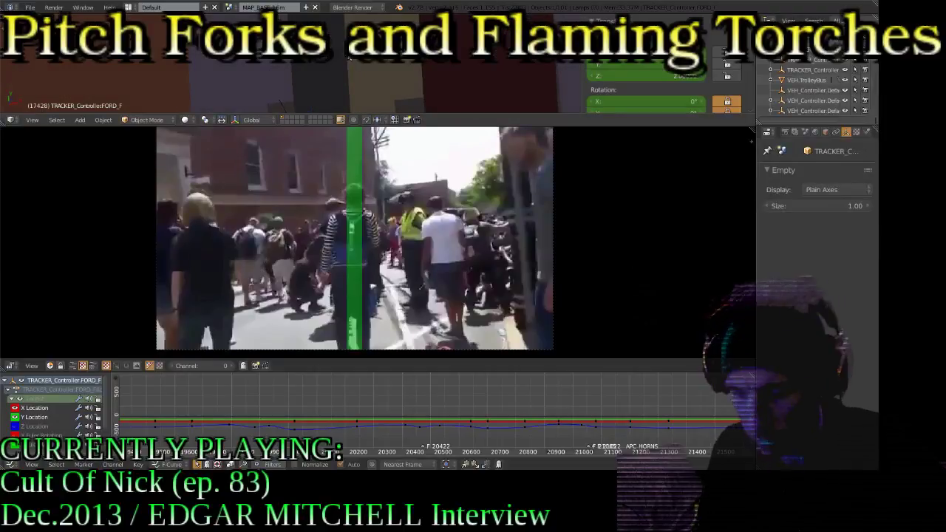
pyautogui.scroll(-1, 350, 59)
pyautogui.moveTo(319, 86); pyautogui.dragTo(359, 85, button='middle')
pyautogui.scroll(2, 315, 65)
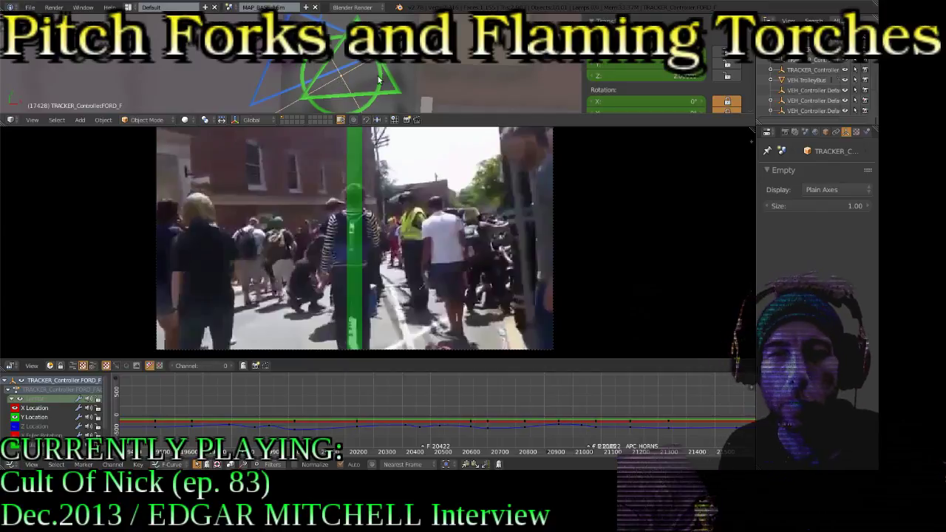
# Go back through the FORD_F keyframes from 17428 to 17083 and compare the tracker and footage at frames 17081 and 17083
pyautogui.press('Down')
pyautogui.press('Down')
pyautogui.press('Down')
pyautogui.press('Down')
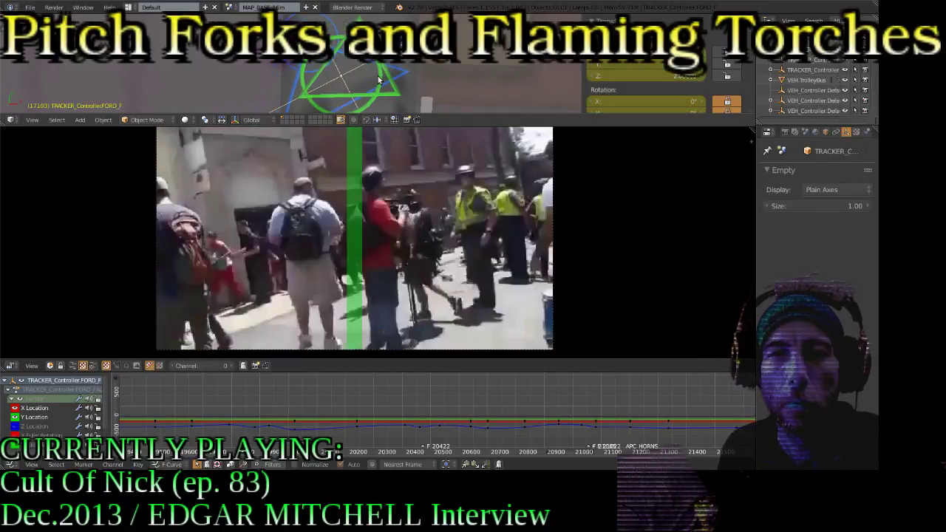
pyautogui.press('Left')
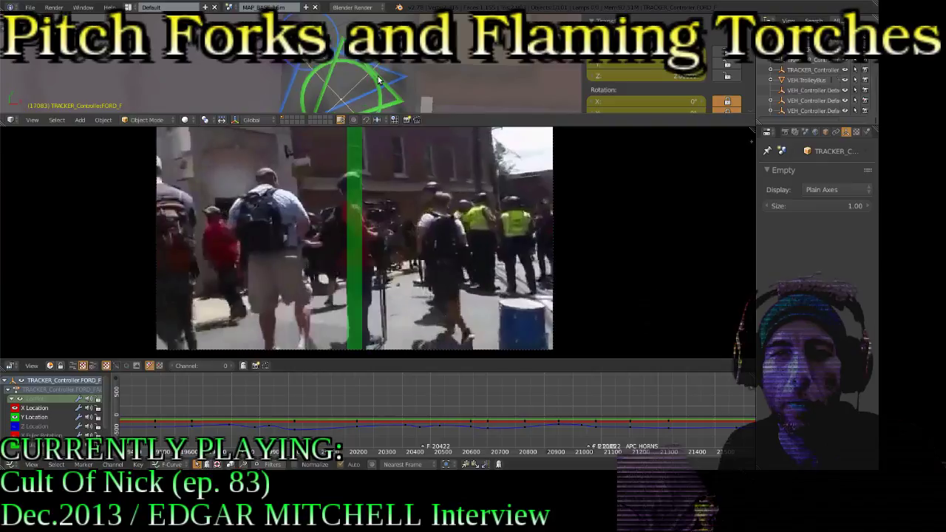
pyautogui.press('Left')
pyautogui.press('Right')
pyautogui.press('Right')
pyautogui.press('Left')
pyautogui.press('Left')
pyautogui.press('Right')
pyautogui.press('Right')
pyautogui.press('Left')
pyautogui.press('Left')
pyautogui.press('Right')
pyautogui.press('Right')
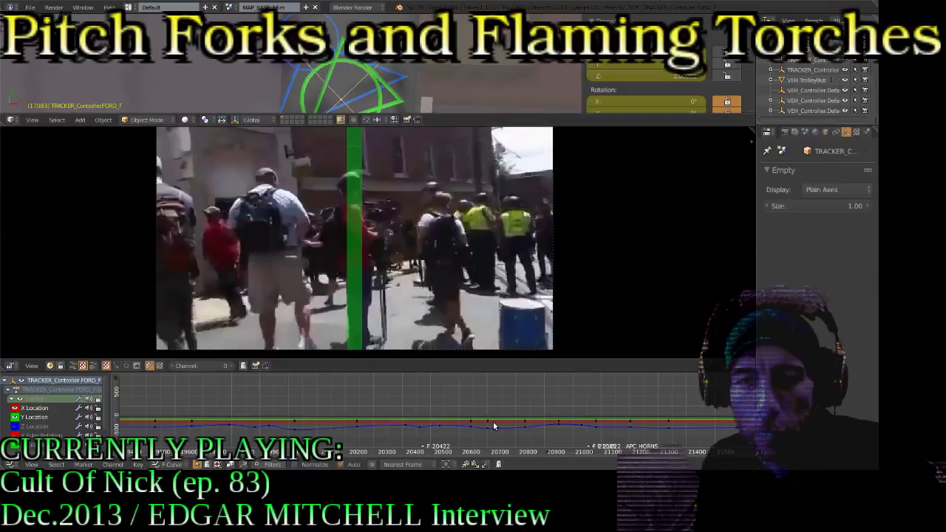
# Bring the FORD_F curves around frame 17083 into close view in the graph
pyautogui.moveTo(541, 401); pyautogui.dragTo(366, 413, button='middle')
pyautogui.scroll(-5, 365, 413)
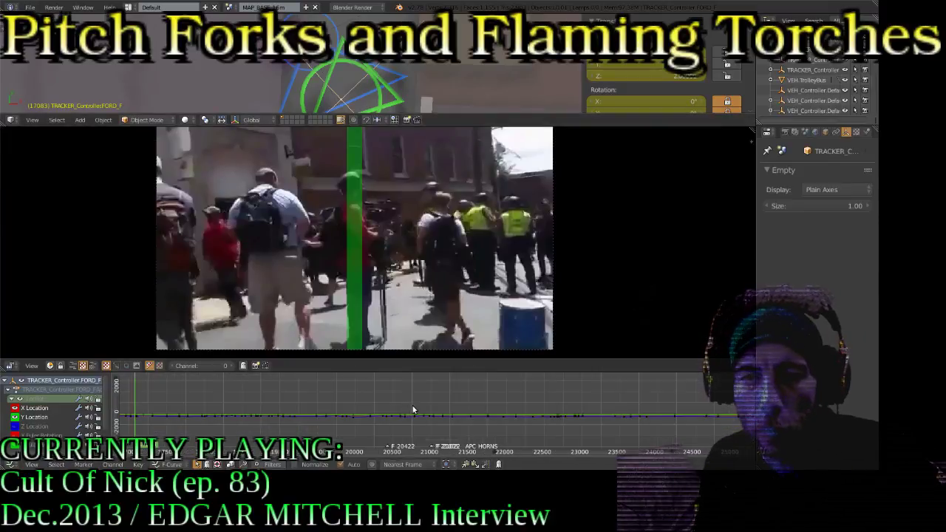
pyautogui.moveTo(258, 411); pyautogui.dragTo(560, 403, button='middle')
pyautogui.scroll(10, 429, 414)
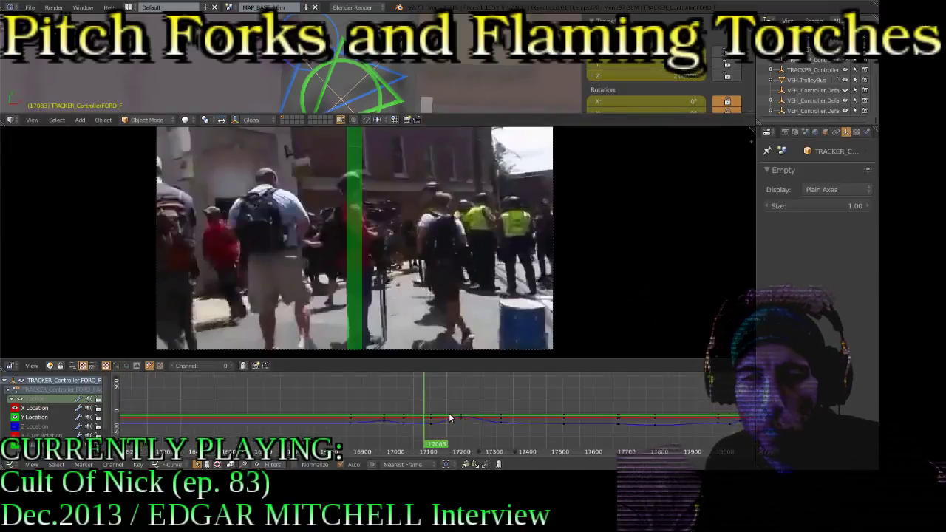
# Step through the FORD_F keyframes around frame 17083 and return to frame 17081 to check the tracker against the footage
pyautogui.scroll(4, 426, 410)
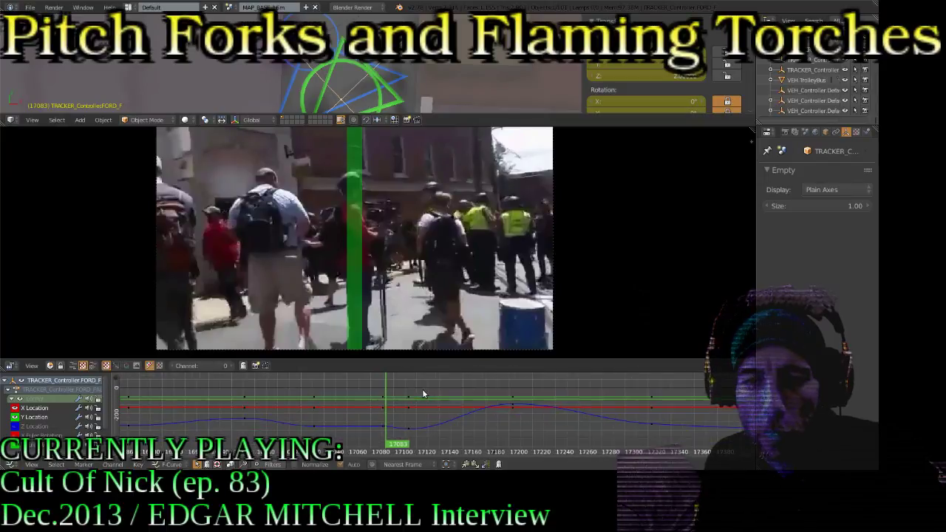
pyautogui.scroll(-2, 390, 410)
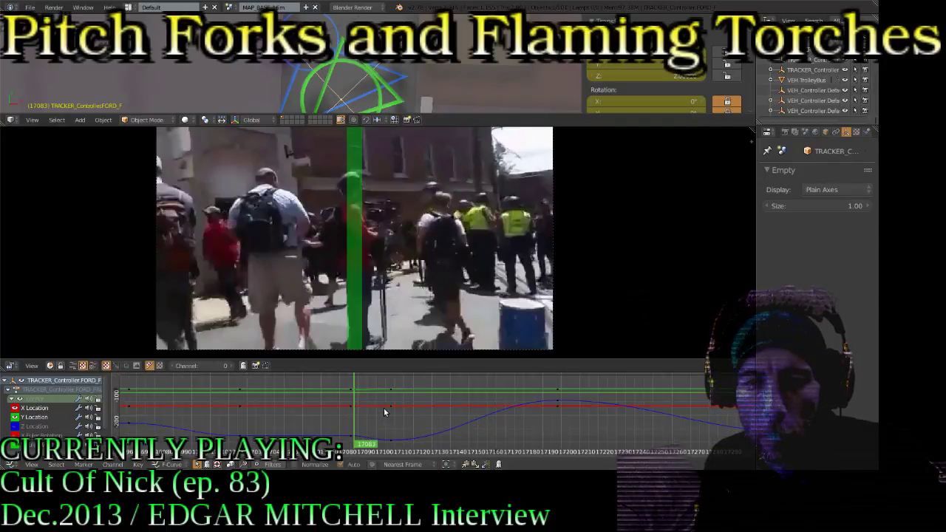
pyautogui.press('Down')
pyautogui.press('Down')
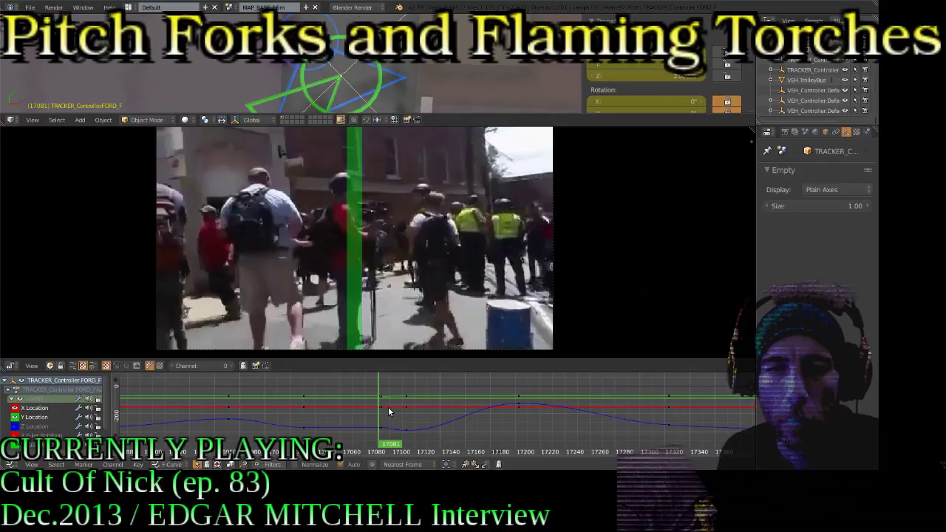
pyautogui.press('Up')
pyautogui.press('Up')
pyautogui.press('Left')
pyautogui.press('Left')
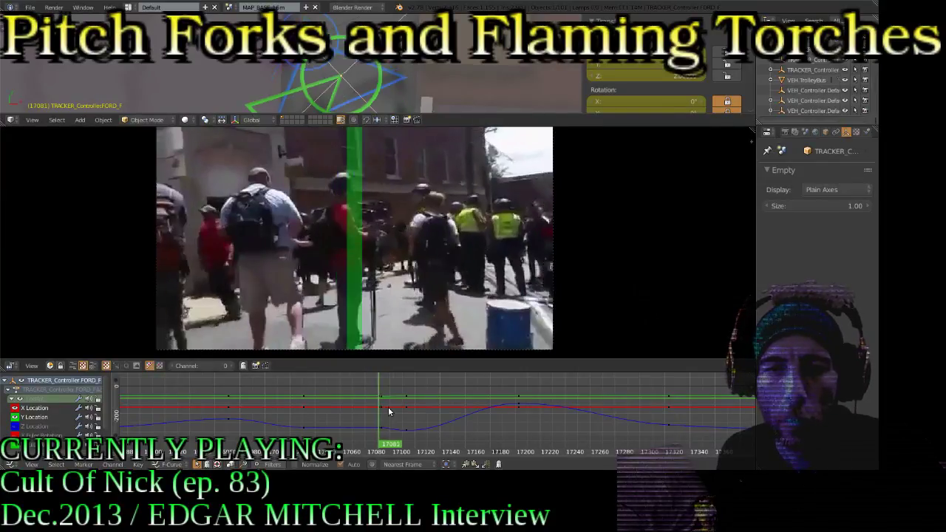
# Delete the FORD_F Y Location keyframe that dips just after frame 17081 and save over concordance_30FPS_.blend
pyautogui.scroll(8, 388, 407)
pyautogui.moveTo(353, 399); pyautogui.dragTo(452, 429, button='middle')
pyautogui.scroll(10, 364, 401)
pyautogui.scroll(4, 441, 416)
pyautogui.scroll(1, 430, 402)
pyautogui.rightClick(414, 390)
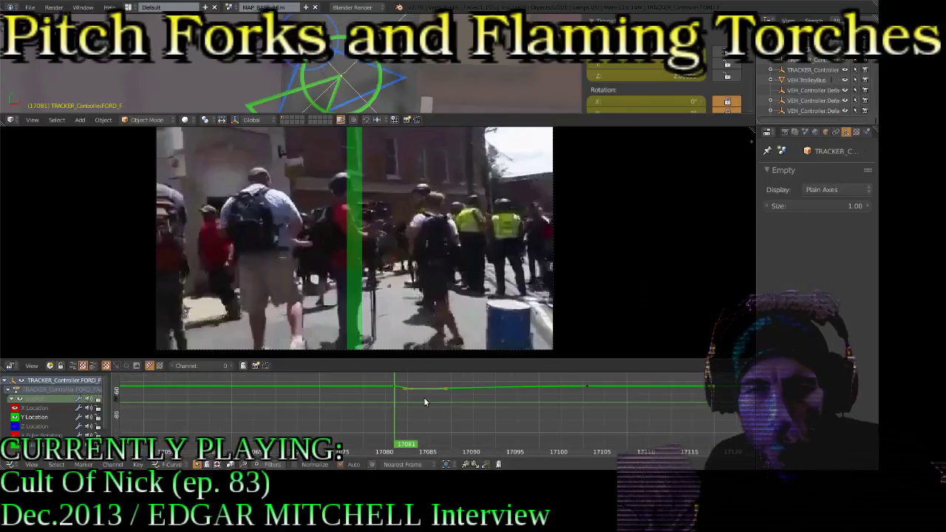
pyautogui.press('x')
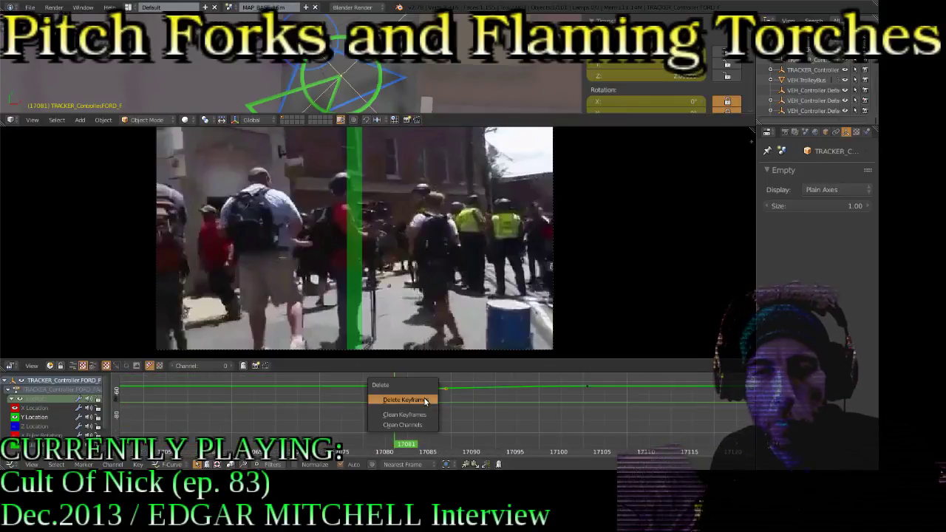
pyautogui.click(425, 400)
pyautogui.hotkey('ctrl', 's')
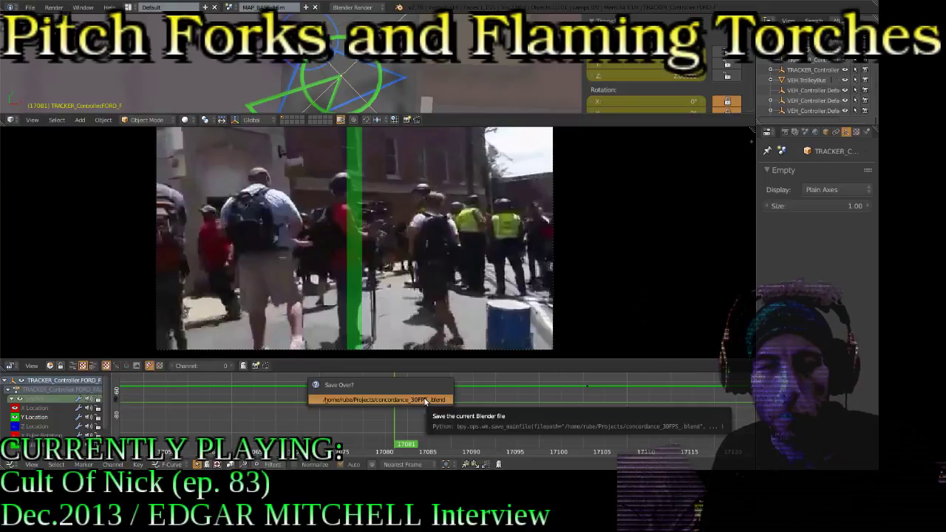
pyautogui.click(423, 399)
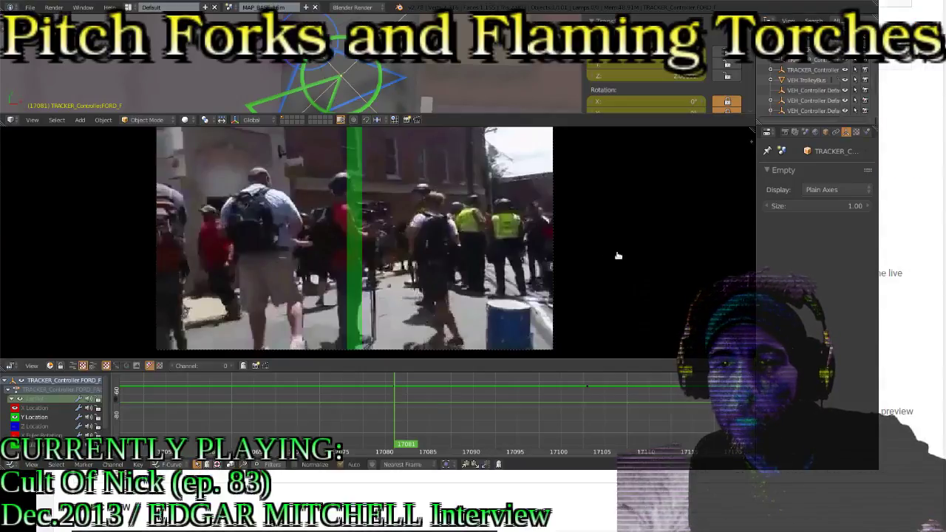
pyautogui.scroll(-8, 618, 252)
pyautogui.scroll(3, 595, 249)
pyautogui.scroll(-3, 597, 256)
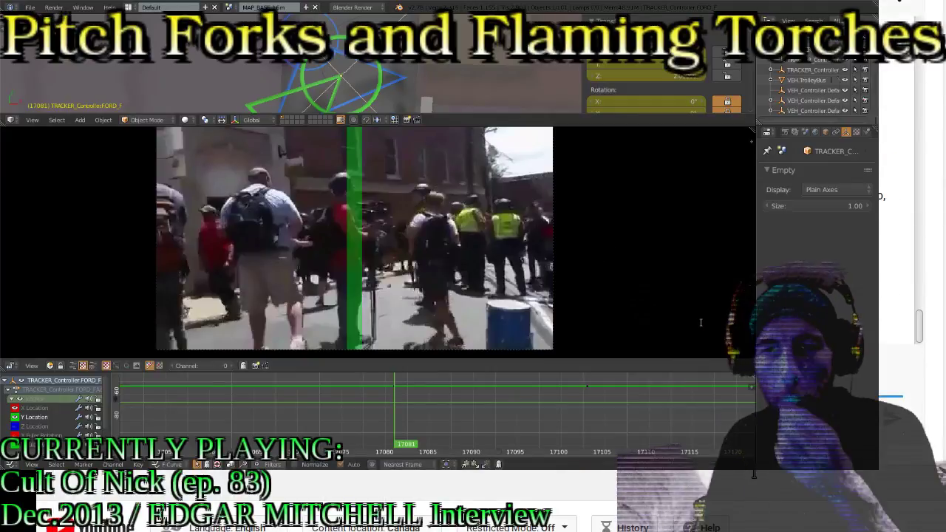